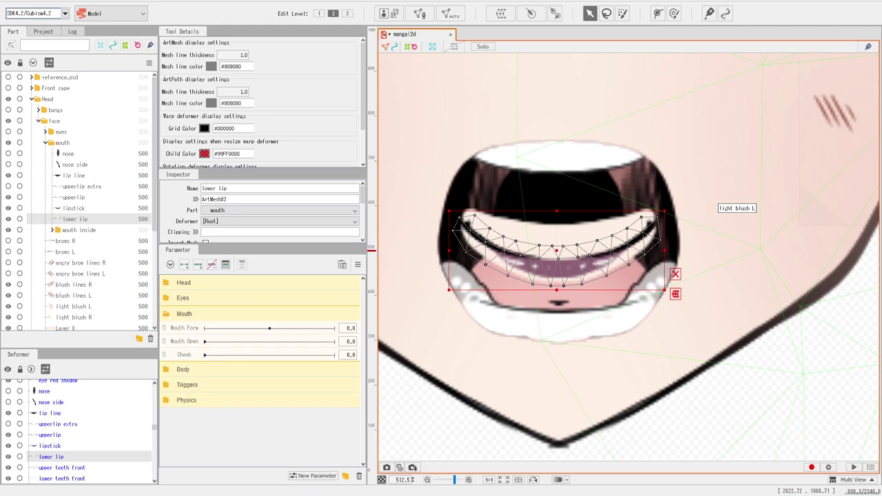
# Step: Select the lipstick art mesh in the mouth part
pyautogui.click(75, 208)
pyautogui.scroll(-5, 604, 258)
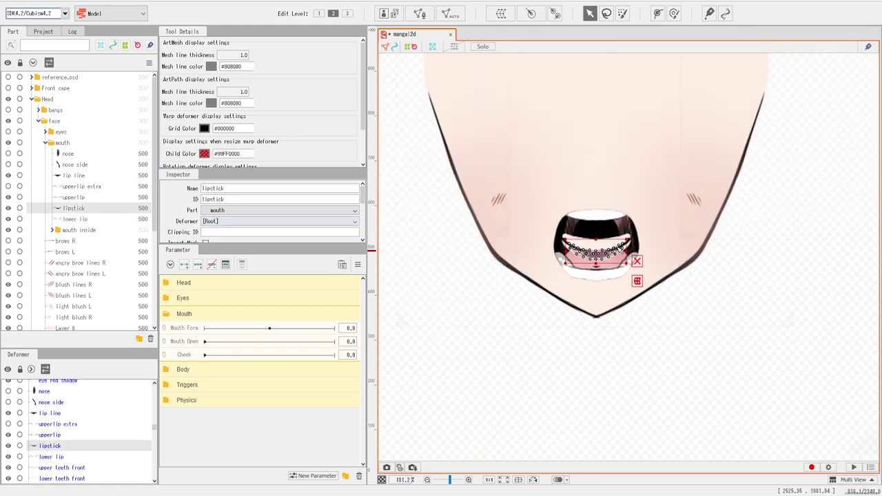
pyautogui.moveTo(604, 259); pyautogui.dragTo(617, 305)
pyautogui.scroll(4, 618, 306)
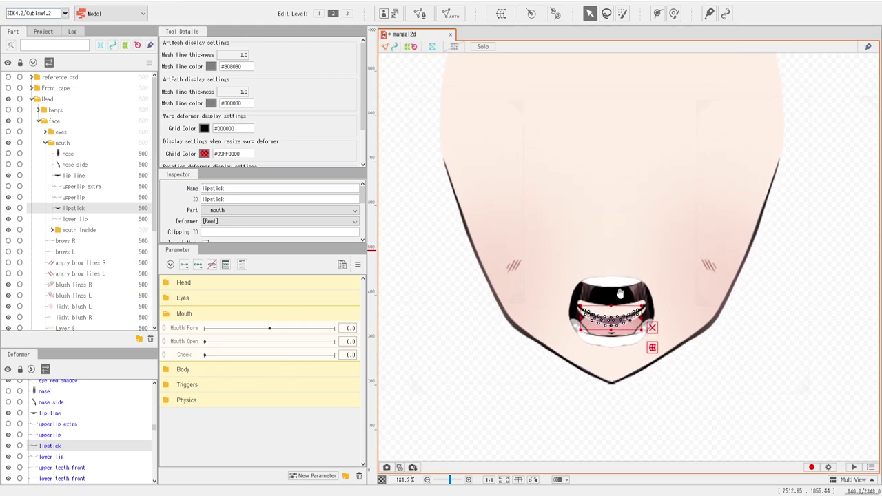
pyautogui.scroll(-2, 618, 305)
# Step: Preview the face's movement with the Angle X and Angle Y parameters of the Head group
pyautogui.click(166, 285)
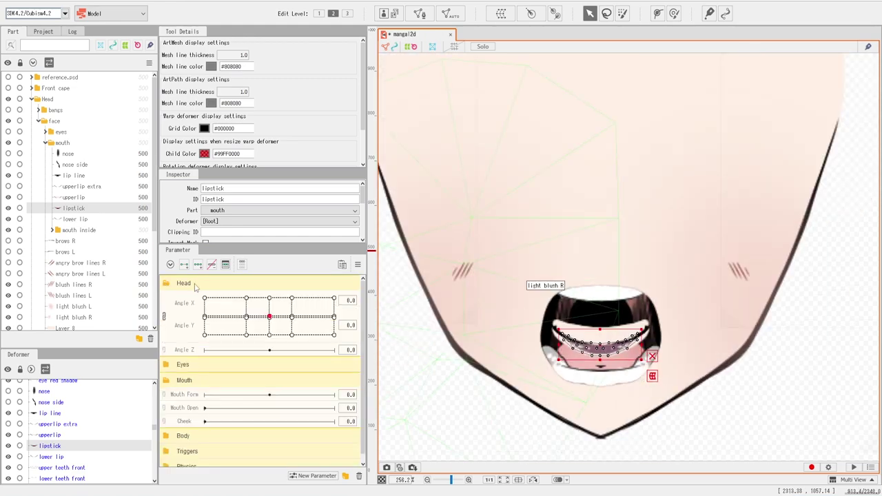
pyautogui.moveTo(269, 317)
pyautogui.mouseDown()
pyautogui.moveTo(315, 330)
pyautogui.moveTo(317, 298)
pyautogui.moveTo(271, 318)
pyautogui.mouseUp()
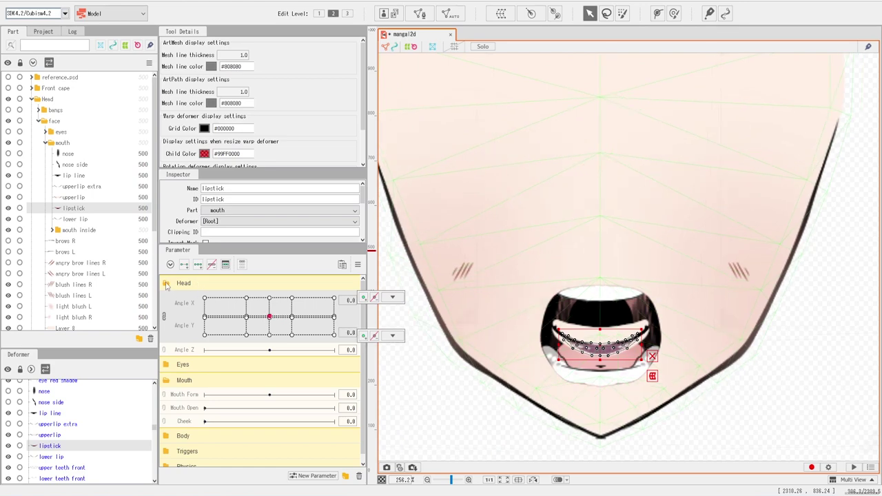
pyautogui.click(166, 285)
pyautogui.scroll(-6, 460, 260)
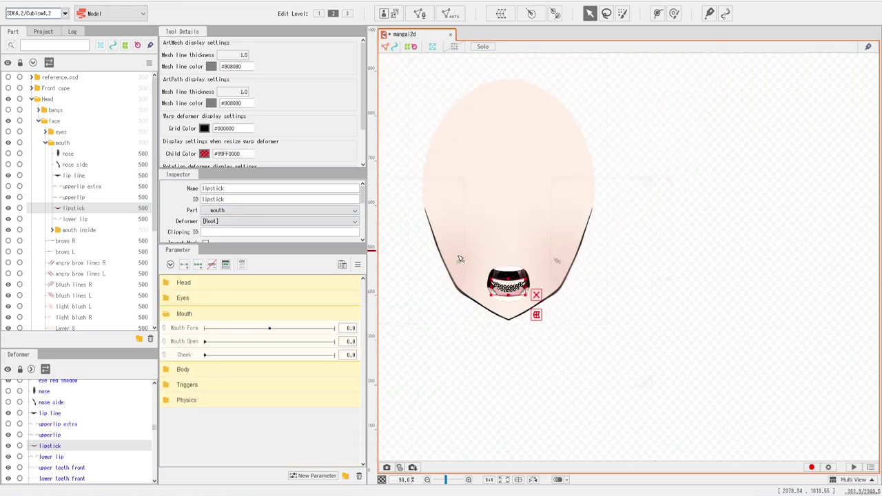
pyautogui.scroll(6, 461, 259)
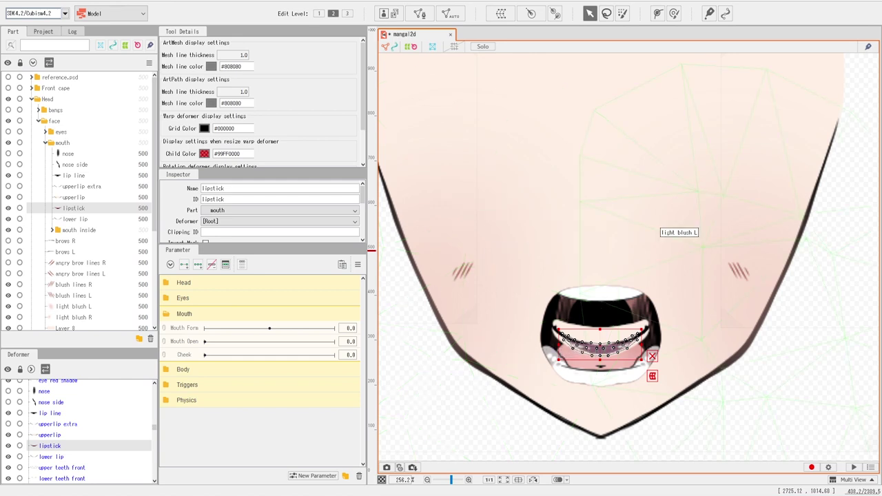
pyautogui.scroll(2, 554, 324)
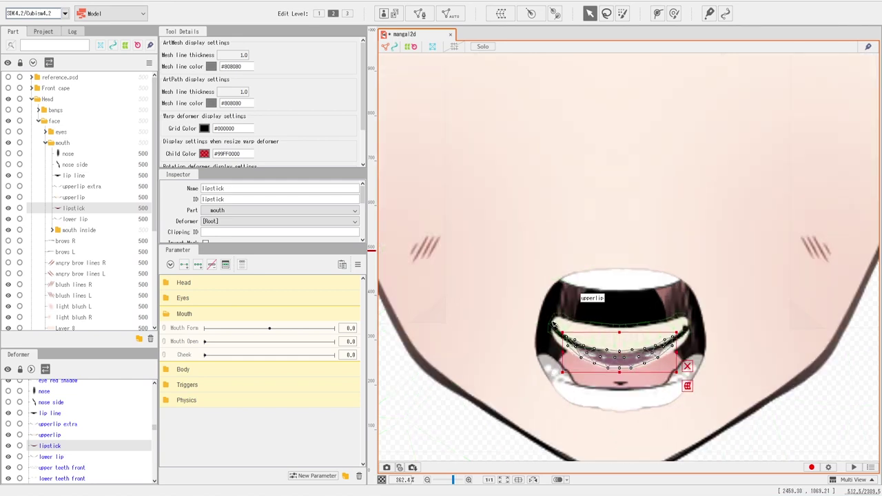
pyautogui.moveTo(554, 324); pyautogui.dragTo(551, 293)
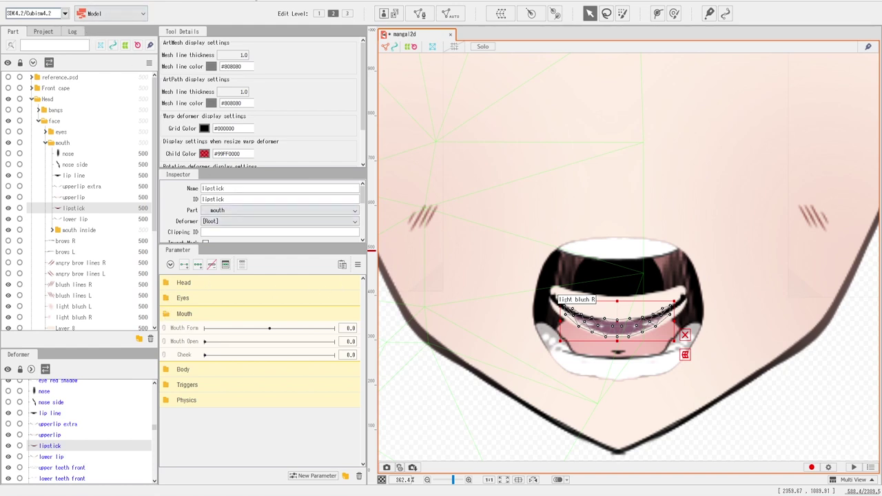
# Step: Expand the Physics, Triggers, Body, Eyes and Head parameter groups and look through their parameters
pyautogui.click(171, 402)
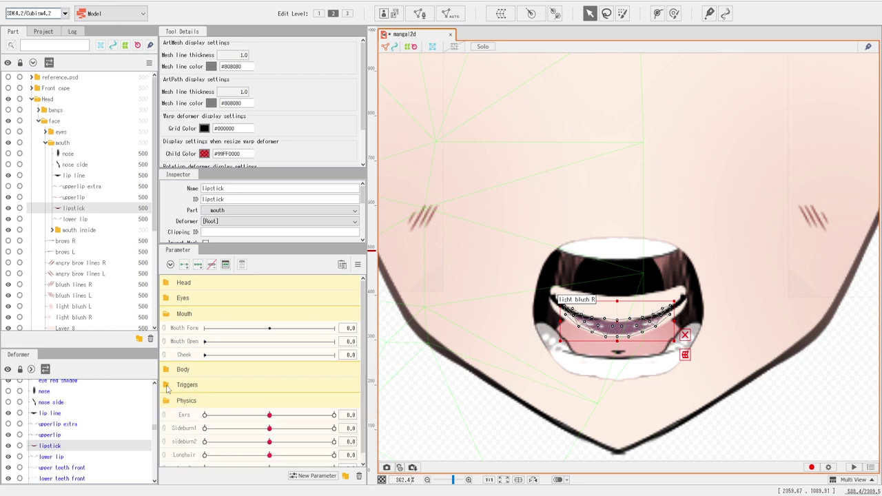
pyautogui.click(167, 387)
pyautogui.click(167, 373)
pyautogui.click(166, 299)
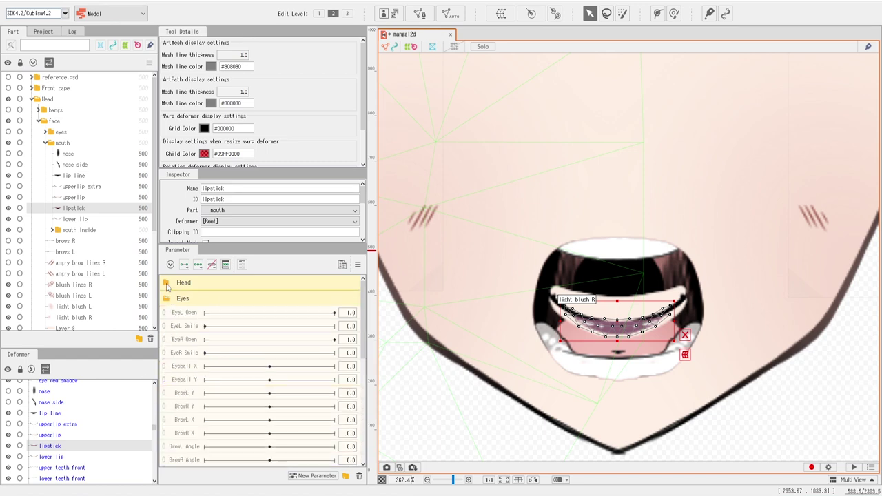
pyautogui.scroll(-10, 179, 324)
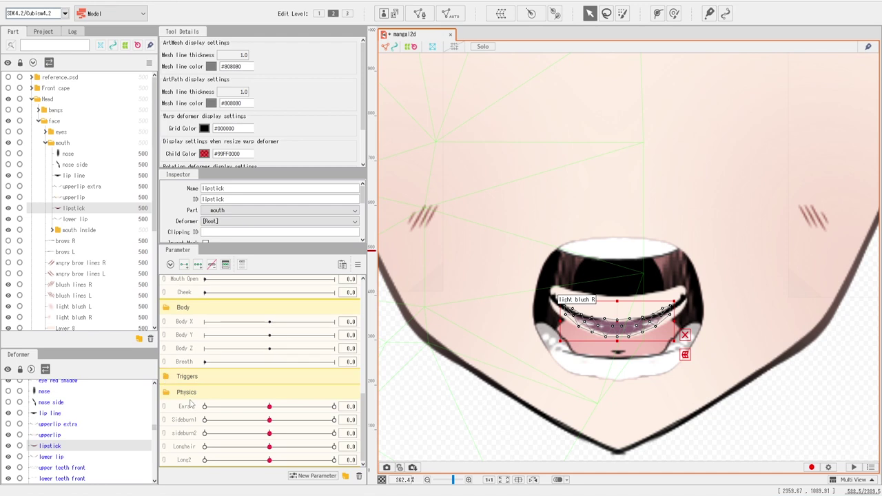
pyautogui.scroll(10, 166, 359)
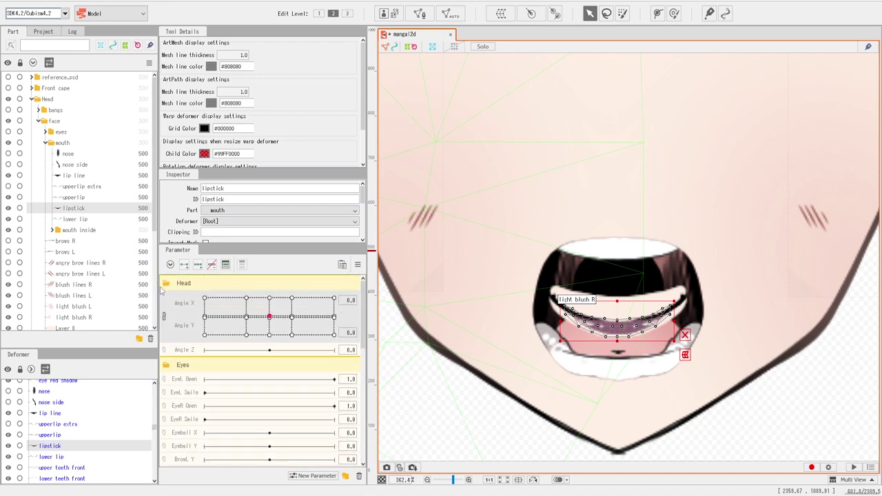
# Step: Review the Eyes parameters and collapse the Head, Eyes, Mouth, Body and Triggers groups
pyautogui.click(166, 284)
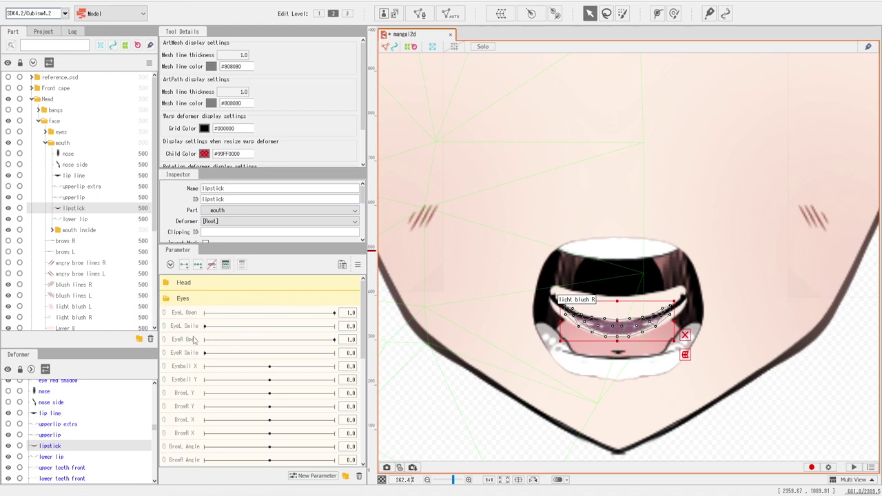
pyautogui.scroll(-2, 193, 337)
pyautogui.scroll(2, 186, 331)
pyautogui.click(165, 302)
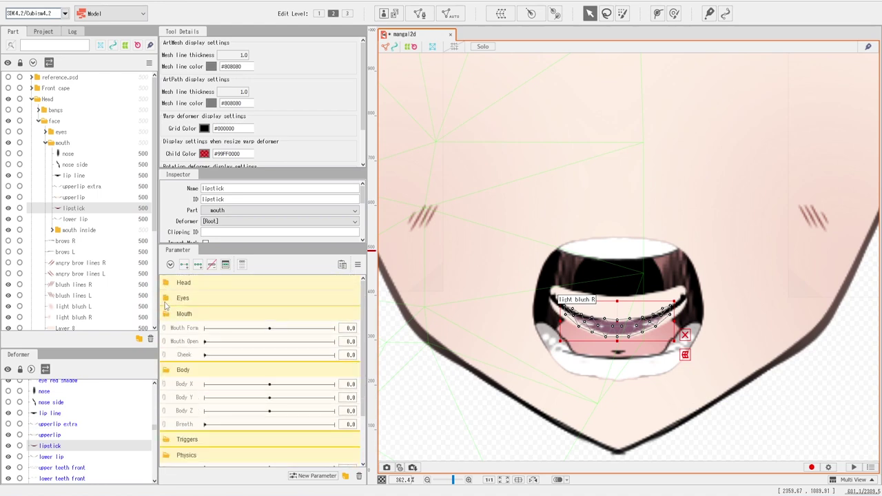
pyautogui.click(166, 298)
pyautogui.scroll(-2, 194, 407)
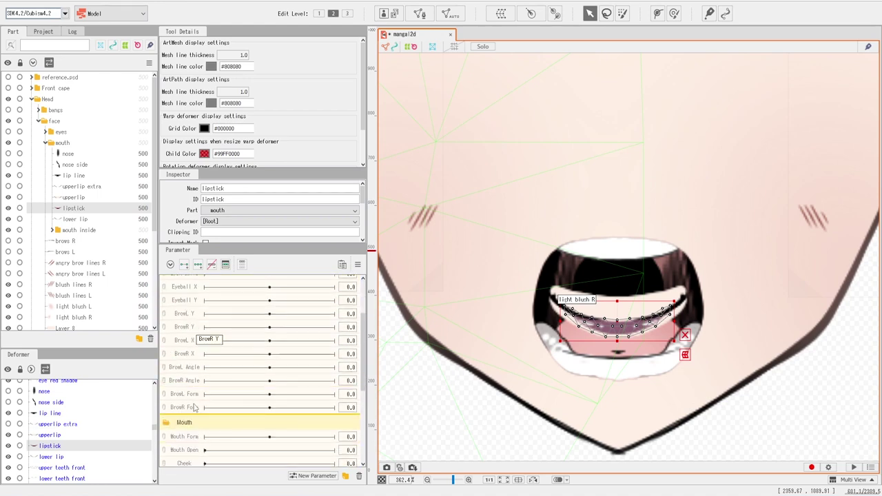
pyautogui.scroll(2, 188, 331)
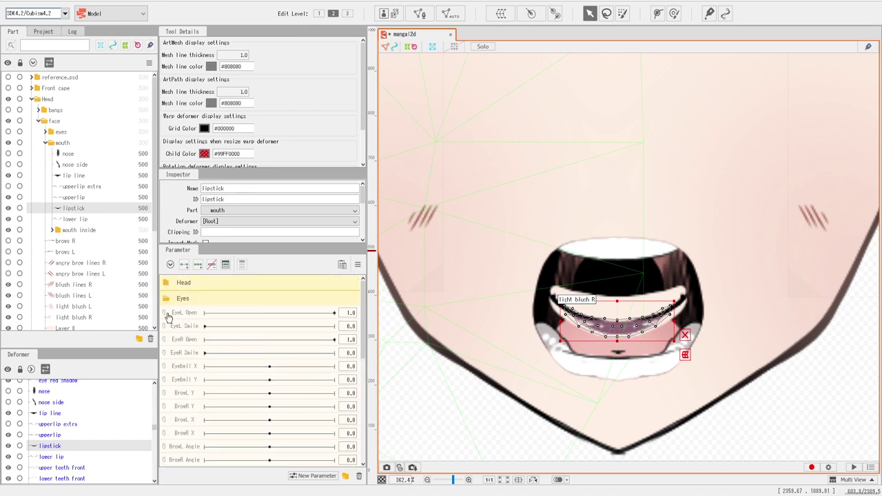
pyautogui.click(167, 301)
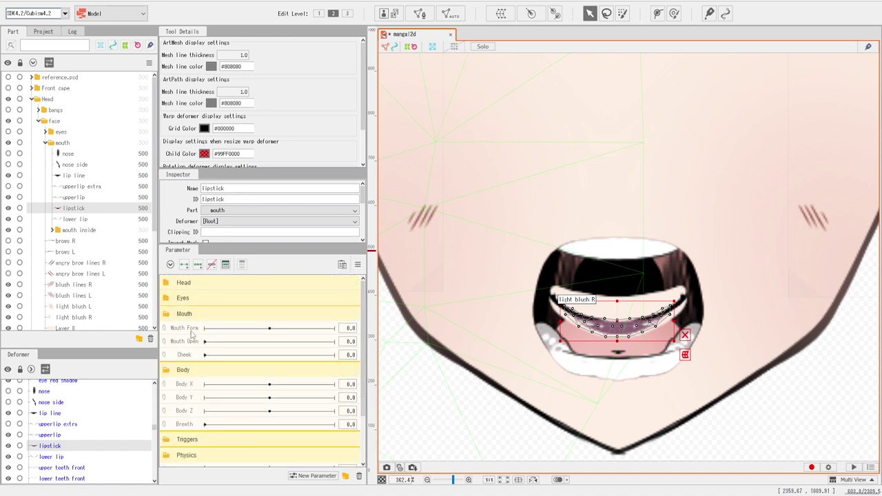
pyautogui.click(166, 315)
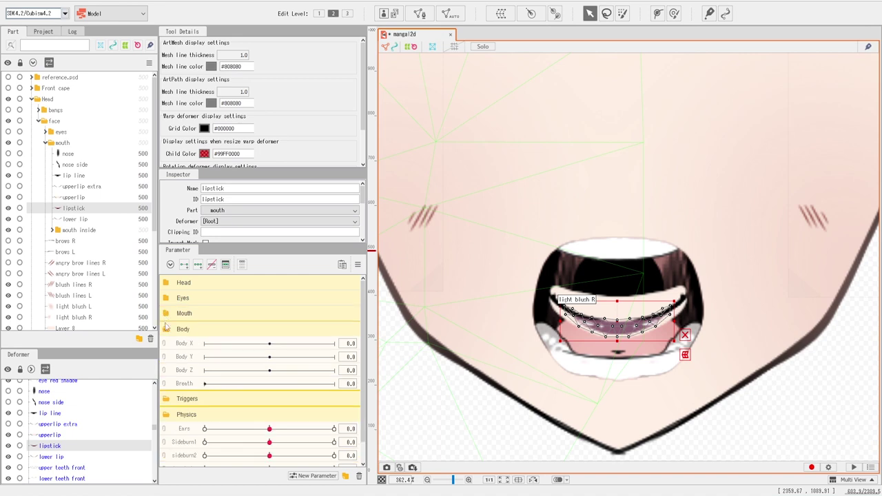
pyautogui.click(167, 331)
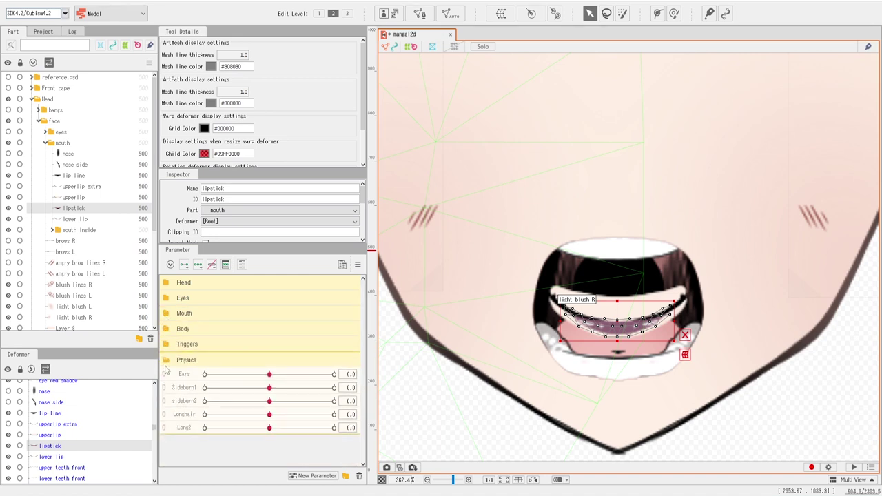
pyautogui.click(165, 360)
pyautogui.click(165, 360)
# Step: Show ears R and ears L and preview their motion with the Ears physics parameter
pyautogui.scroll(-3, 416, 357)
pyautogui.moveTo(416, 357); pyautogui.dragTo(491, 354)
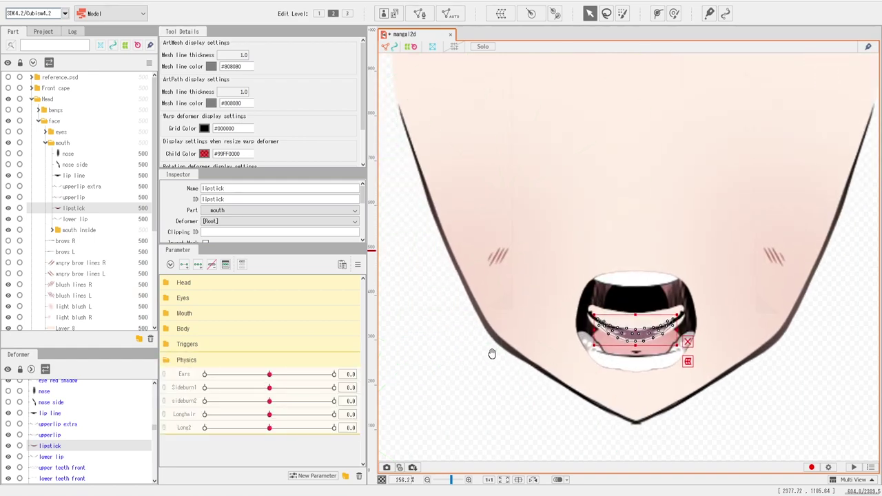
pyautogui.scroll(-4, 3, 293)
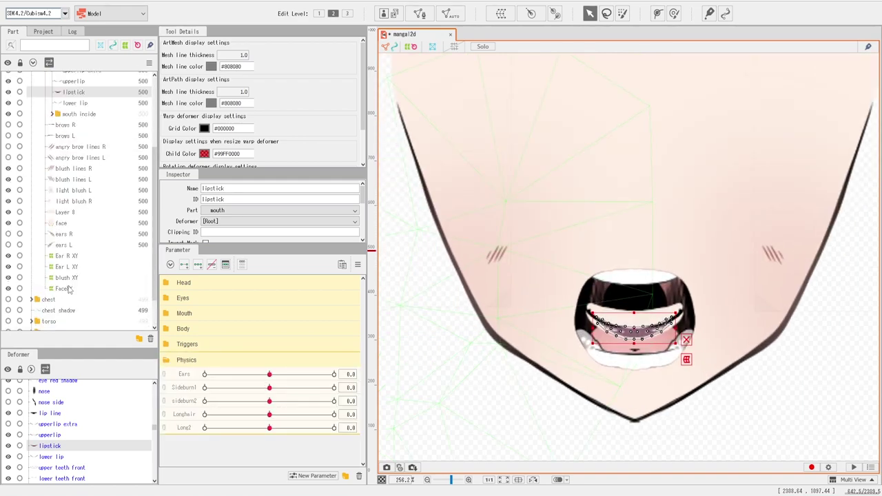
pyautogui.moveTo(8, 245); pyautogui.dragTo(9, 234)
pyautogui.scroll(-3, 551, 256)
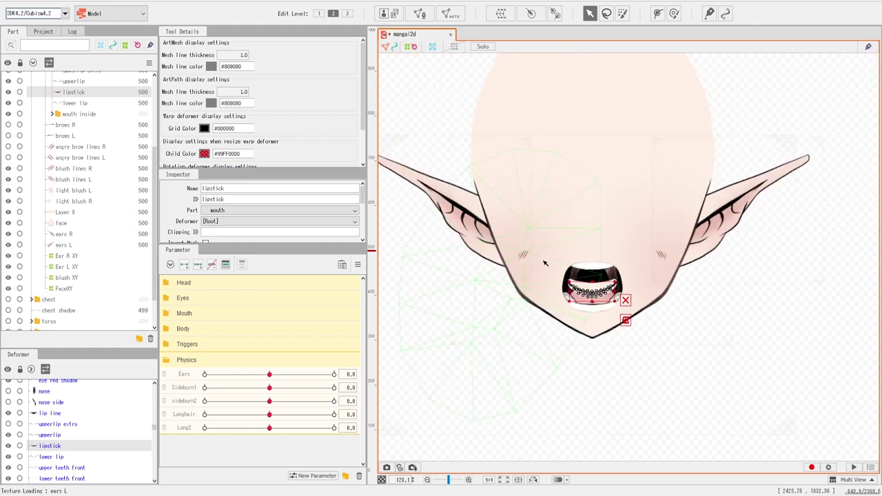
pyautogui.moveTo(269, 375); pyautogui.dragTo(293, 393)
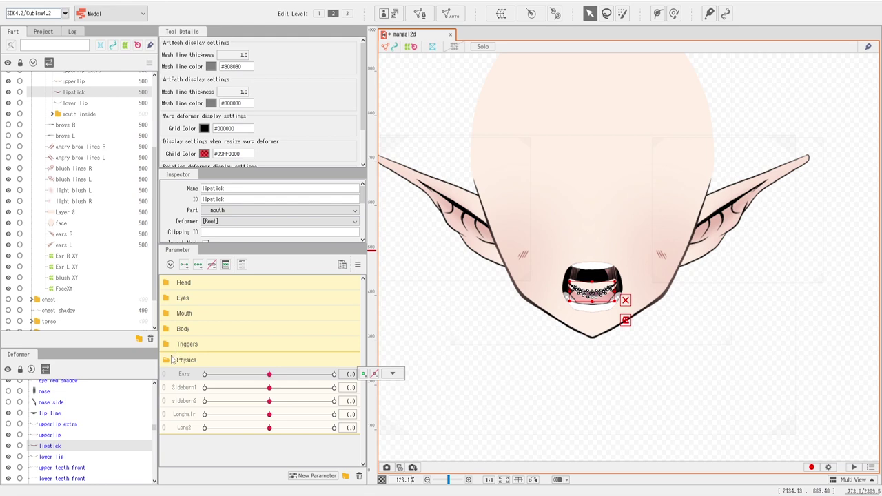
# Step: Collapse the Physics parameter group and hide ears R and ears L
pyautogui.click(166, 360)
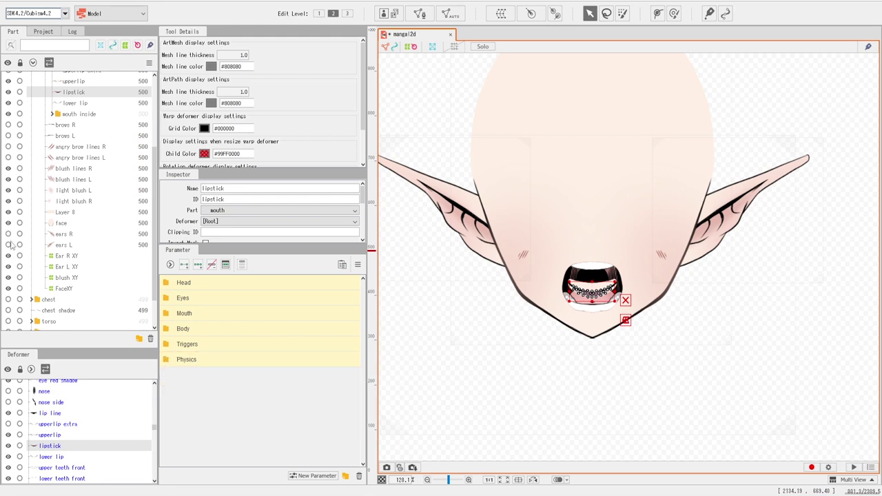
pyautogui.moveTo(9, 234); pyautogui.dragTo(9, 245)
pyautogui.scroll(3, 575, 230)
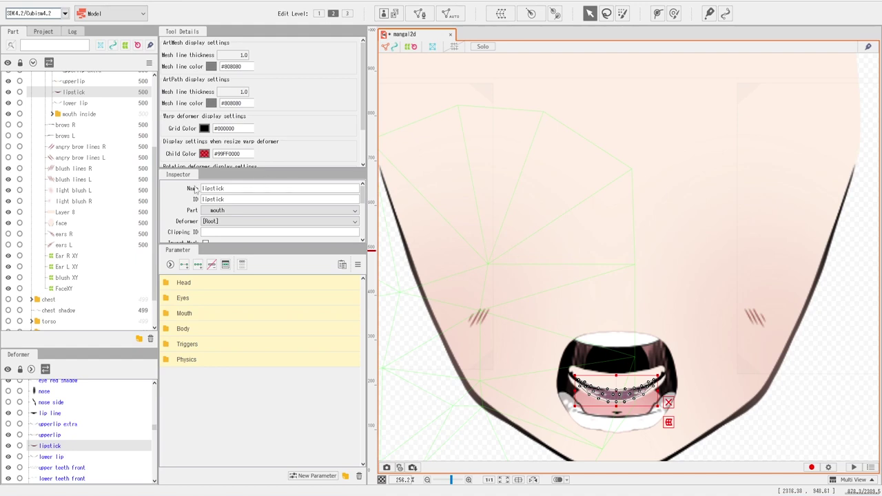
pyautogui.scroll(-3, 579, 250)
pyautogui.scroll(2, 591, 251)
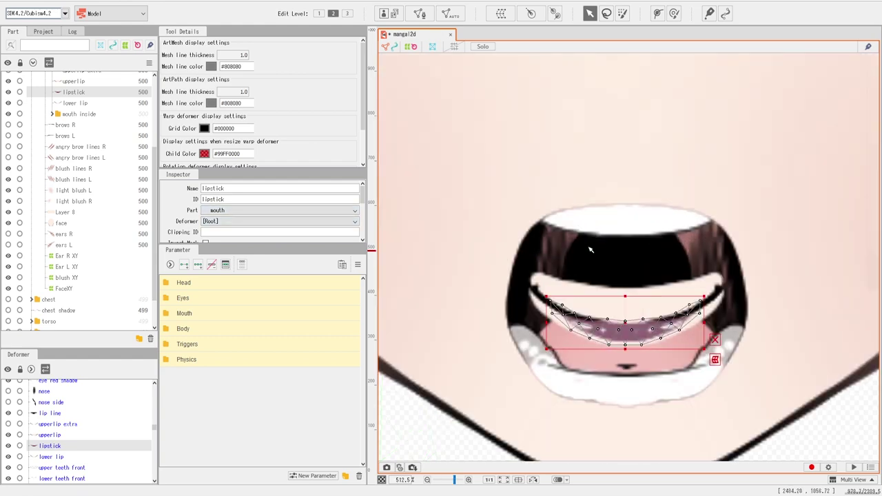
pyautogui.scroll(-2, 591, 250)
pyautogui.scroll(1, 588, 235)
pyautogui.moveTo(585, 232); pyautogui.dragTo(577, 199)
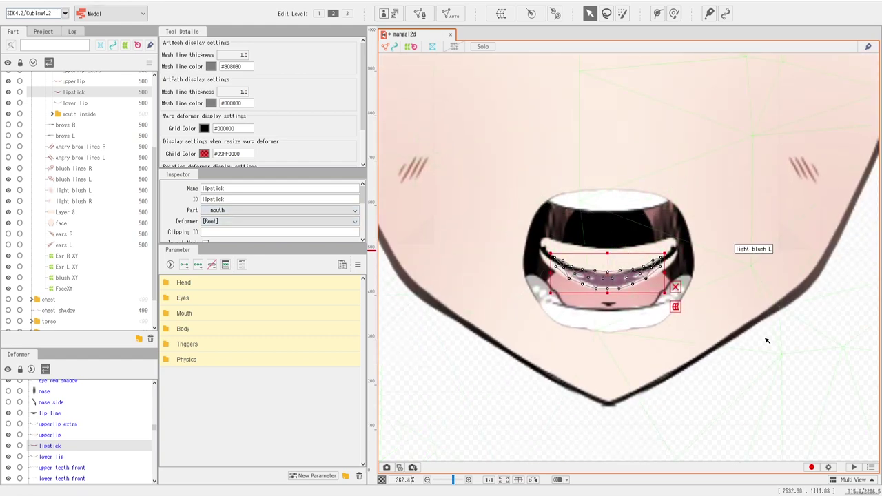
pyautogui.scroll(3, 603, 243)
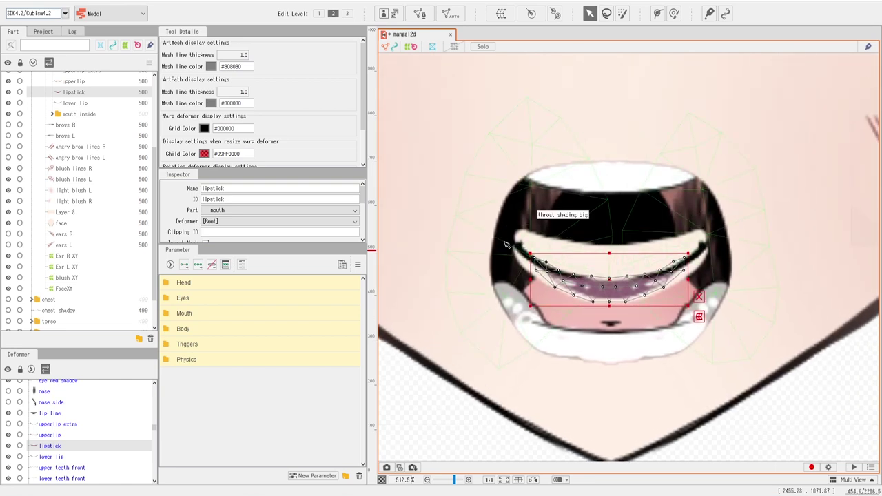
# Step: Select the back throat mesh in the mouth inside part and check it by hiding and showing it
pyautogui.scroll(3, 98, 129)
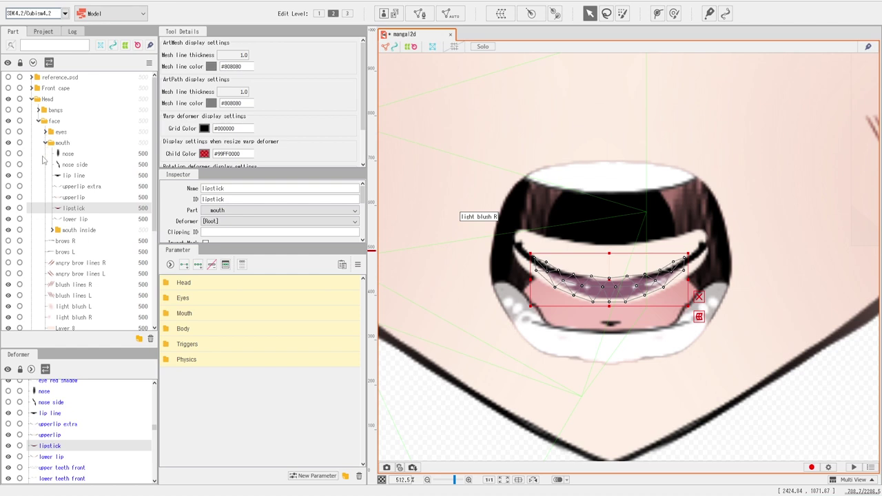
pyautogui.scroll(-1, 43, 187)
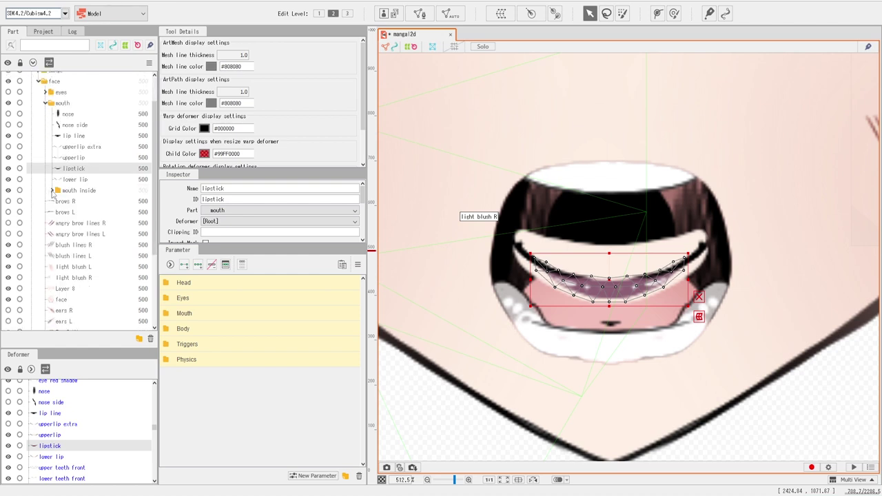
pyautogui.click(53, 191)
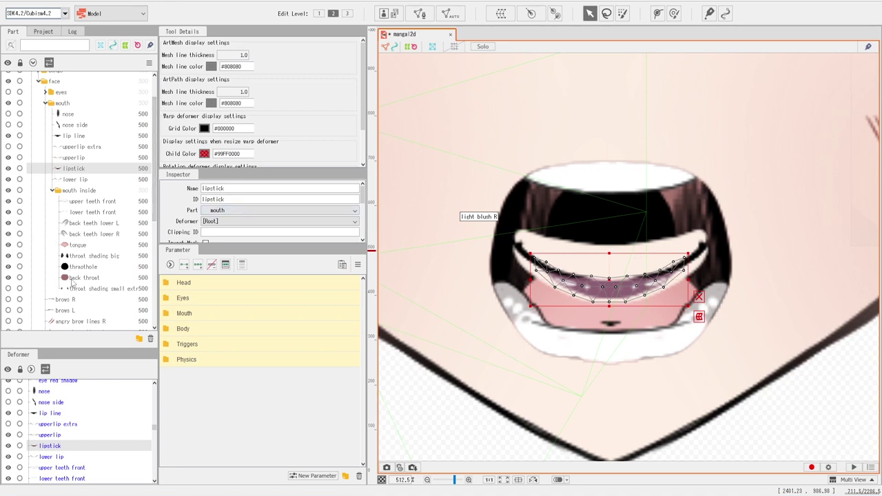
pyautogui.click(76, 278)
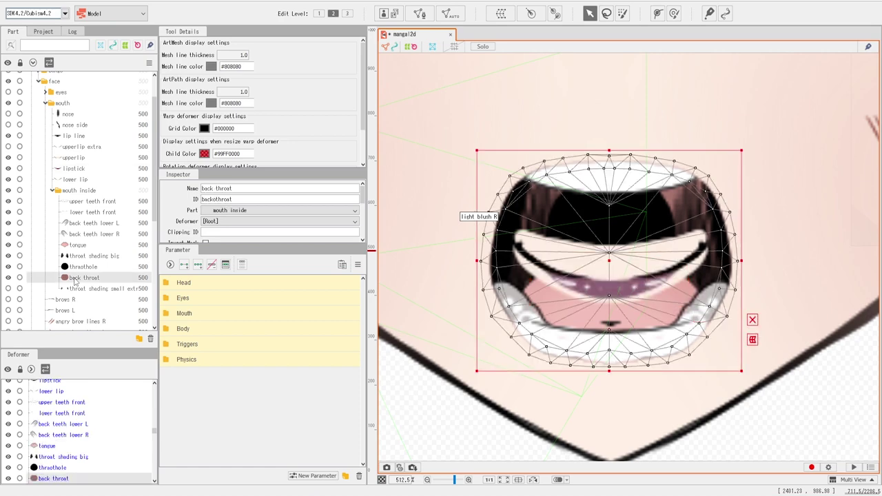
pyautogui.click(7, 279)
pyautogui.click(8, 279)
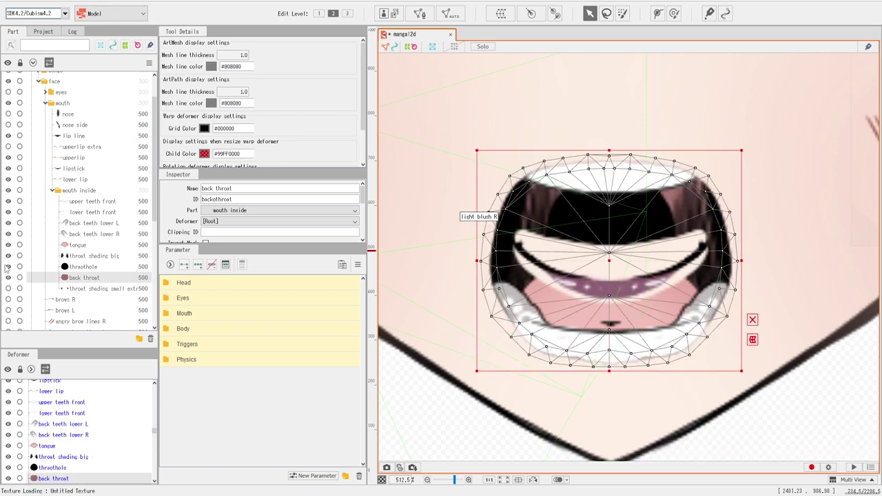
# Step: Hide the other mouth inside meshes and the lip line, upperlip, lipstick and lower lip, leaving only back throat shown
pyautogui.moveTo(7, 268); pyautogui.dragTo(8, 202)
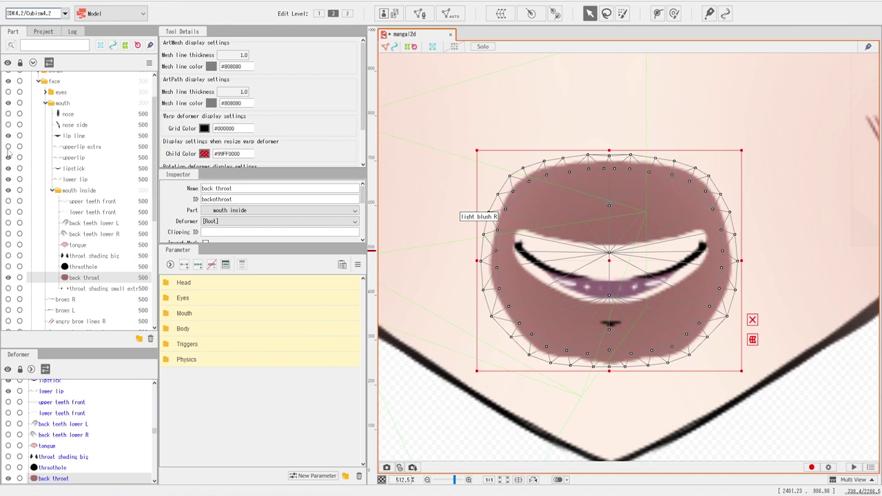
pyautogui.click(9, 136)
pyautogui.moveTo(7, 181); pyautogui.dragTo(9, 158)
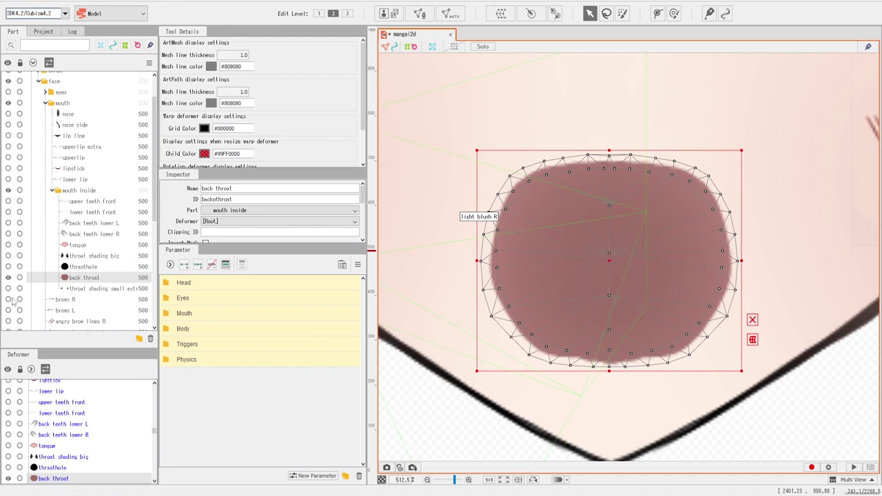
# Step: Toggle back throat, show throathole, and briefly show throat shading big to check it before hiding it again
pyautogui.click(9, 278)
pyautogui.click(8, 278)
pyautogui.click(8, 267)
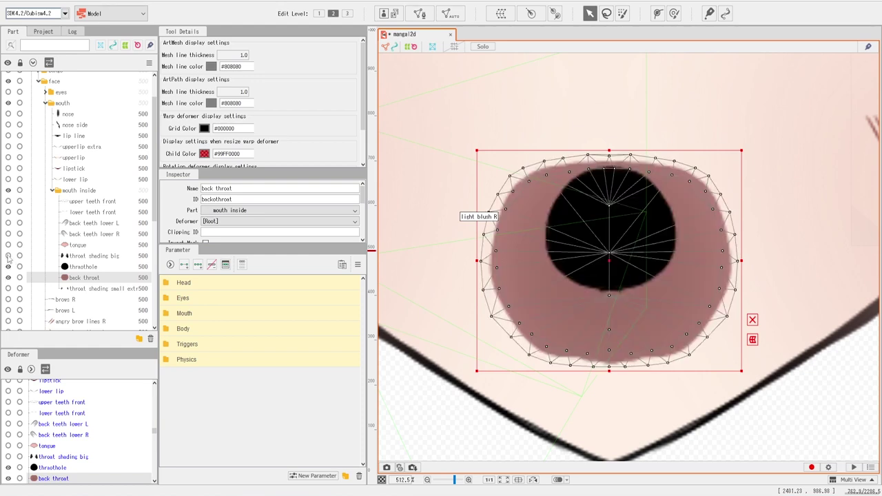
pyautogui.click(8, 255)
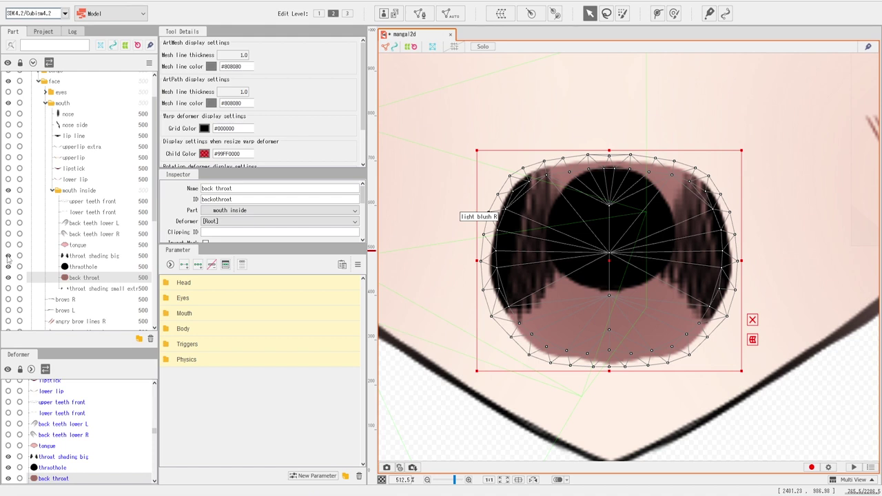
pyautogui.click(8, 256)
# Step: Show the tongue, back teeth lower R, back teeth lower L, lower teeth front and upper teeth front meshes
pyautogui.click(9, 245)
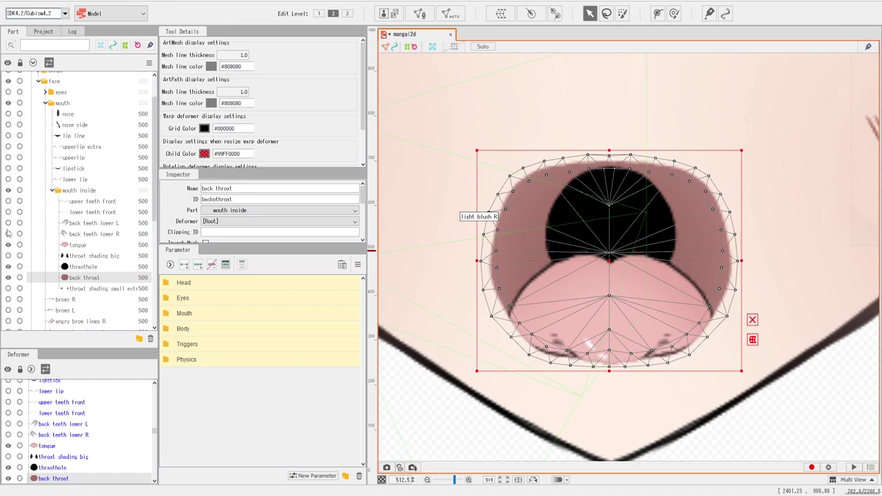
pyautogui.click(9, 234)
pyautogui.click(9, 223)
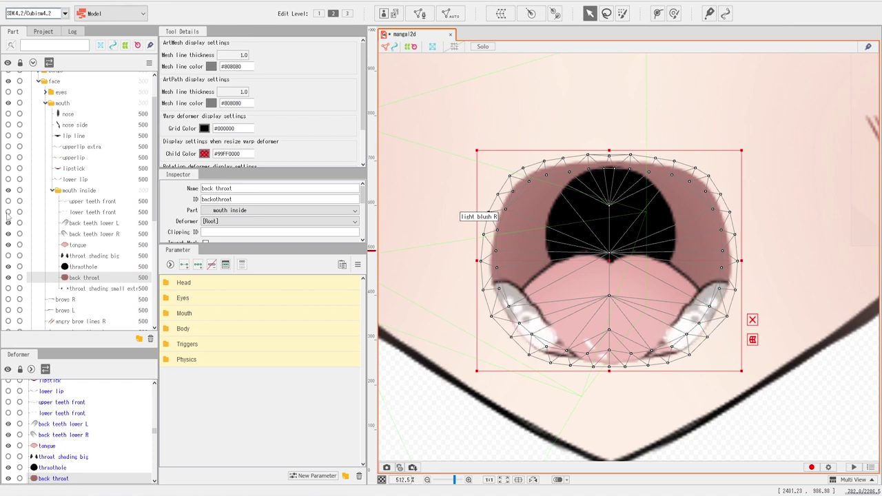
pyautogui.click(8, 212)
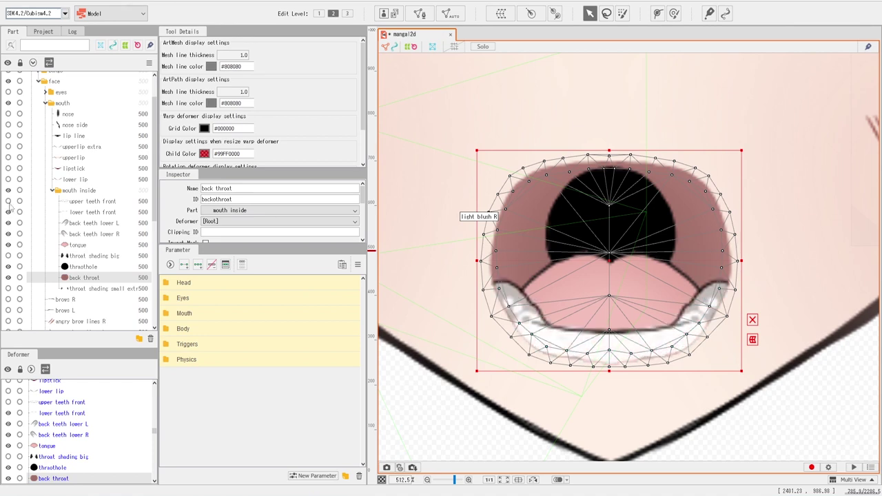
pyautogui.click(8, 201)
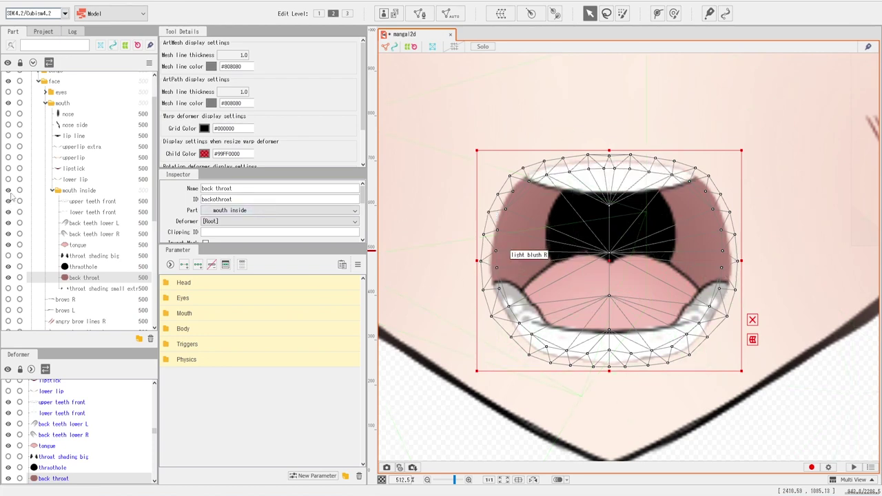
# Step: Select the upper teeth front mesh and shift it slightly down and to the left
pyautogui.click(78, 203)
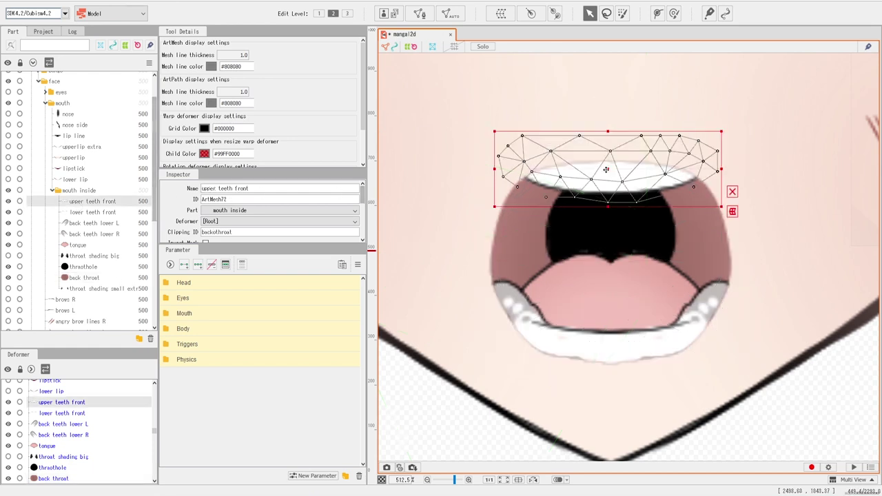
pyautogui.moveTo(607, 172); pyautogui.dragTo(605, 173)
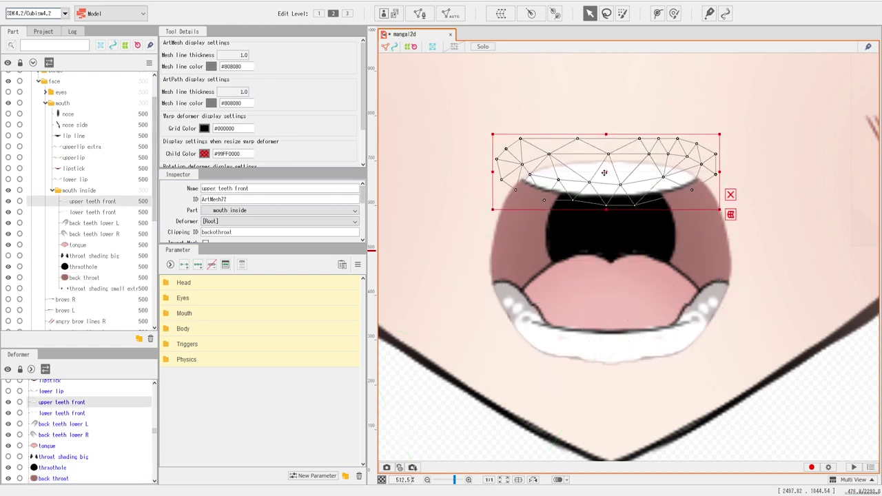
# Step: Open the lower teeth front mesh for editing and erase all of its existing vertices and edges
pyautogui.click(90, 213)
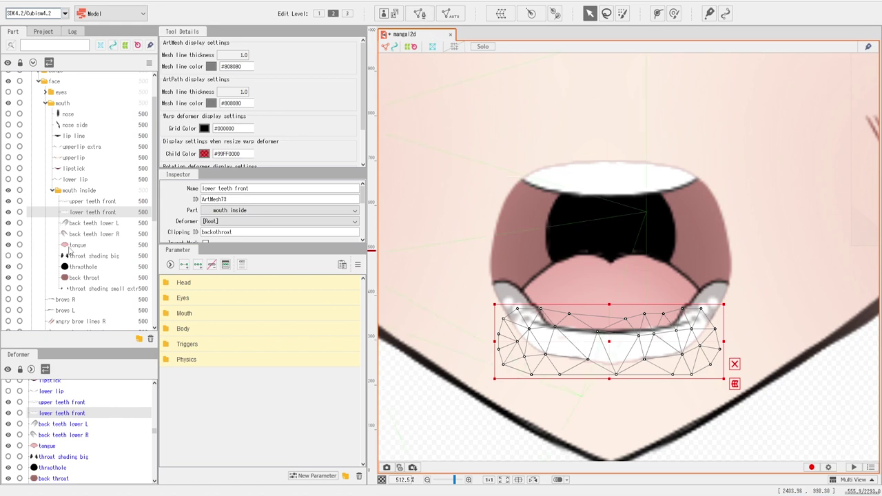
pyautogui.click(419, 14)
pyautogui.moveTo(573, 339); pyautogui.dragTo(544, 269)
pyautogui.scroll(1, 544, 268)
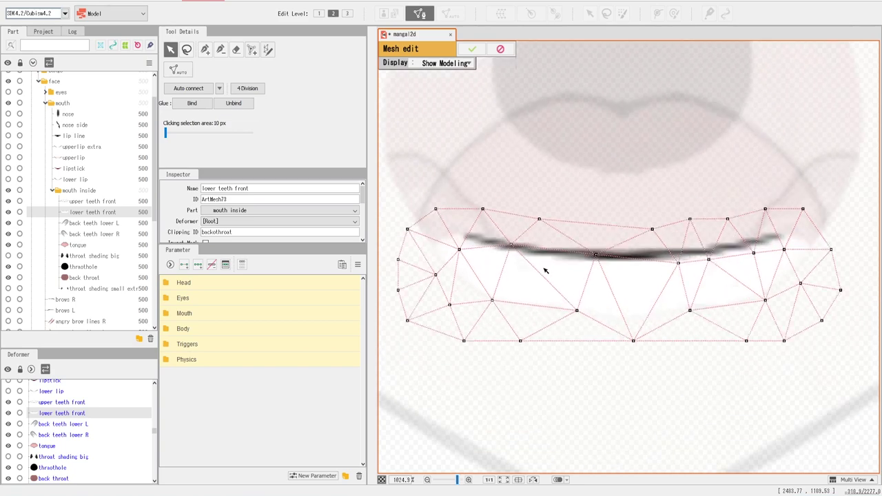
pyautogui.scroll(-1, 545, 268)
pyautogui.click(235, 50)
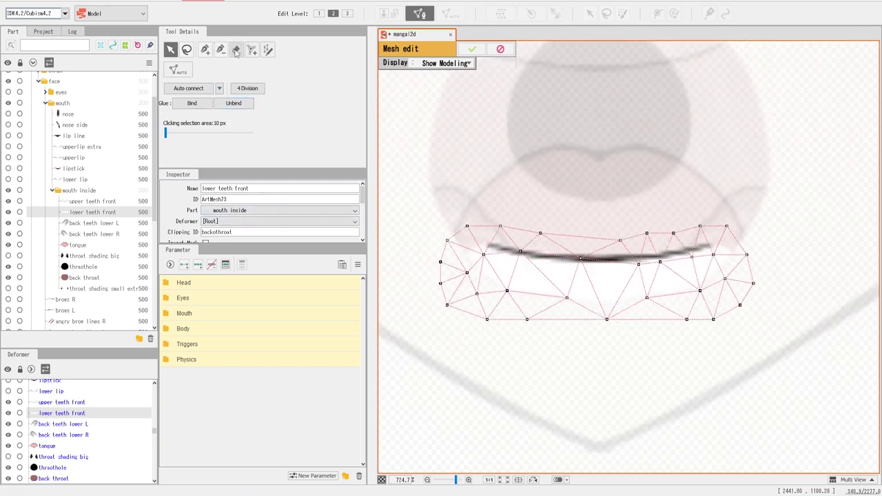
pyautogui.click(532, 266)
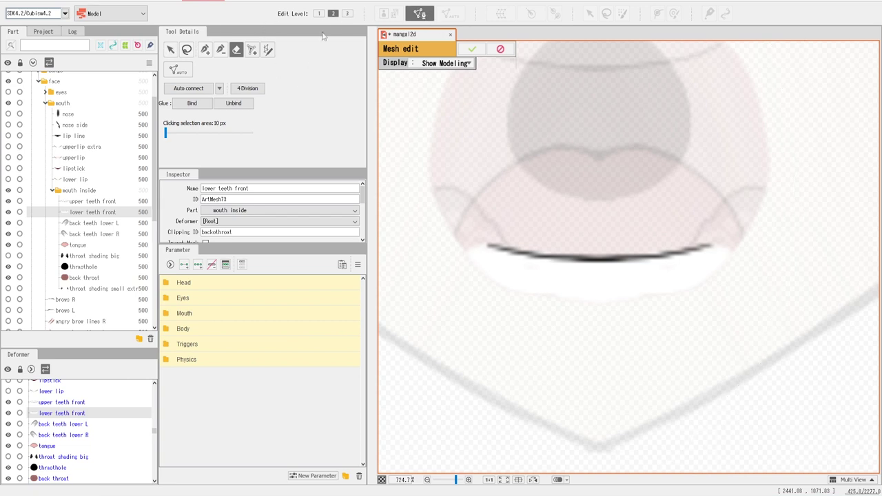
# Step: With vertical-axis Mirror Edit on, place a row of vertices above the lower teeth's dark line, from the centre to the outer corners
pyautogui.click(419, 13)
pyautogui.click(206, 50)
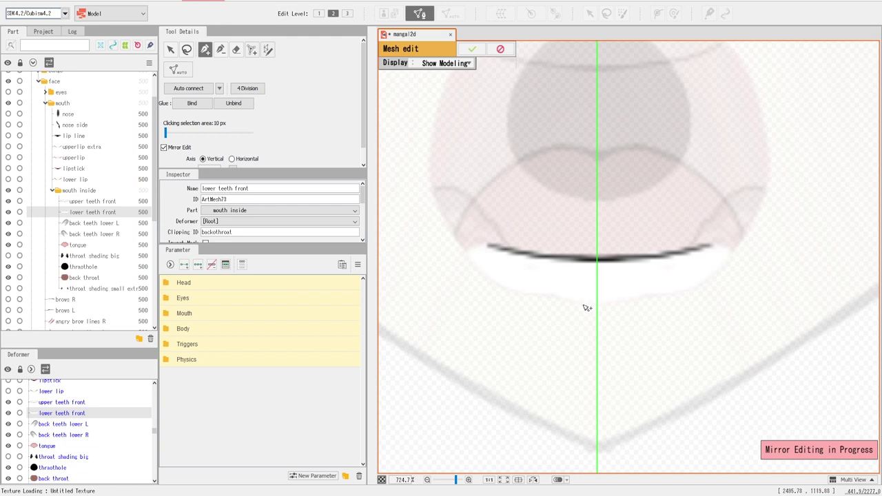
pyautogui.scroll(2, 585, 306)
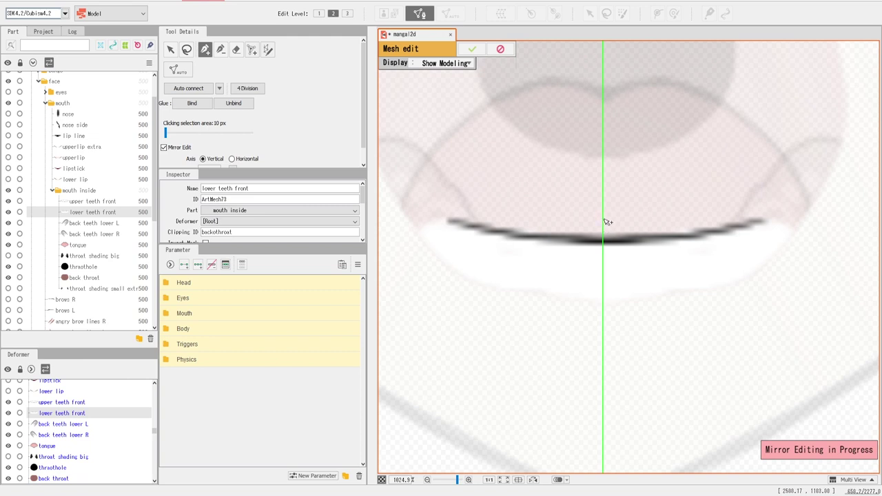
pyautogui.click(604, 221)
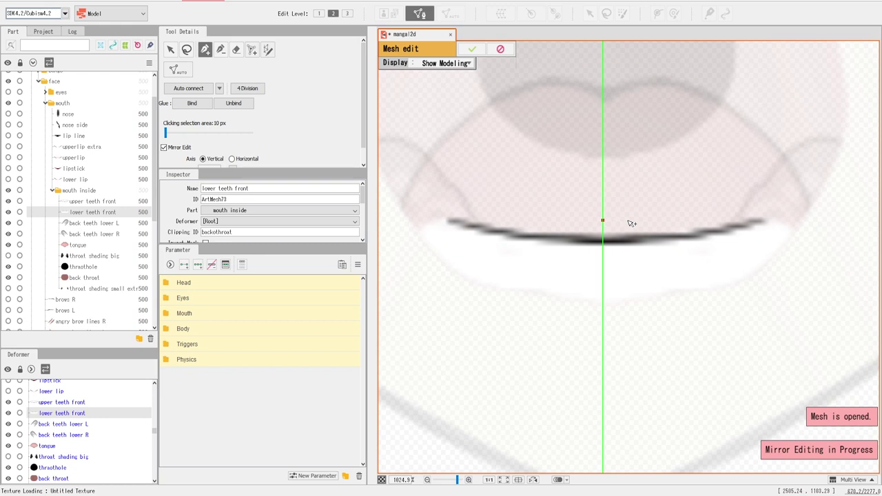
pyautogui.click(627, 222)
pyautogui.click(659, 222)
pyautogui.click(688, 222)
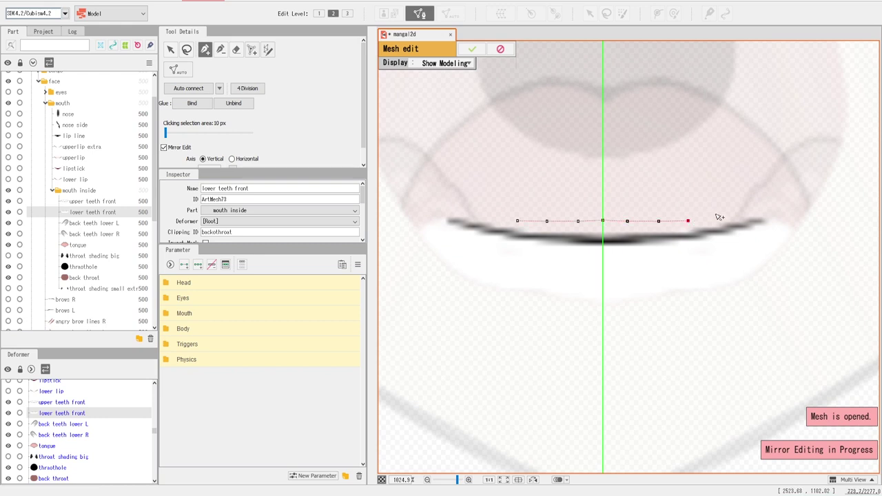
pyautogui.click(716, 215)
pyautogui.click(741, 210)
pyautogui.click(762, 203)
pyautogui.click(780, 201)
# Step: Continue the mirrored vertices back beneath the dark line, ending with a vertex on the centre axis
pyautogui.click(773, 228)
pyautogui.click(751, 235)
pyautogui.click(720, 241)
pyautogui.click(695, 247)
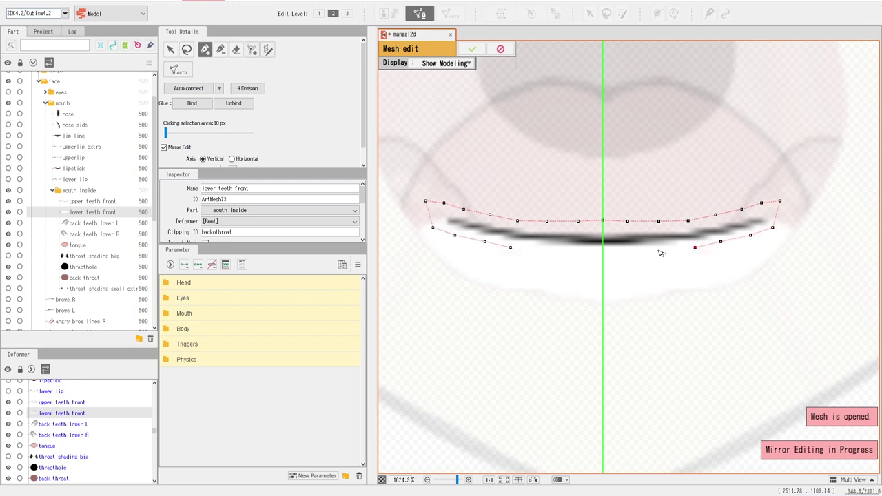
pyautogui.click(660, 249)
pyautogui.click(624, 252)
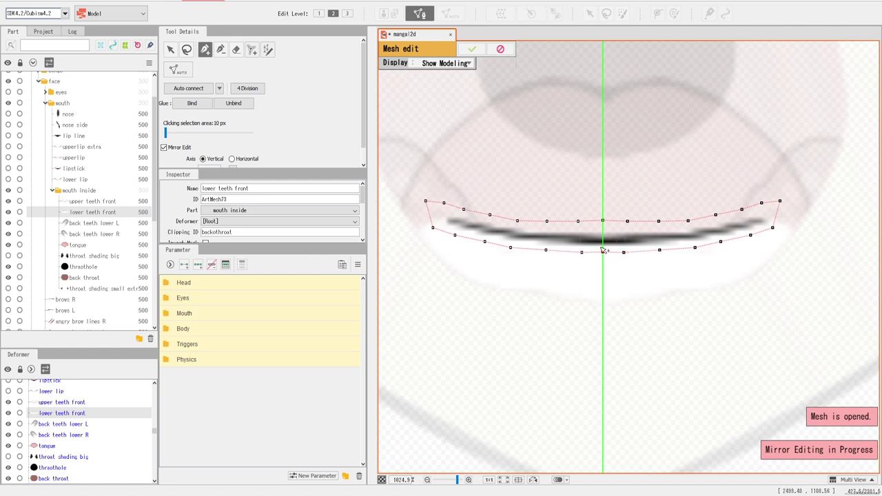
pyautogui.click(603, 252)
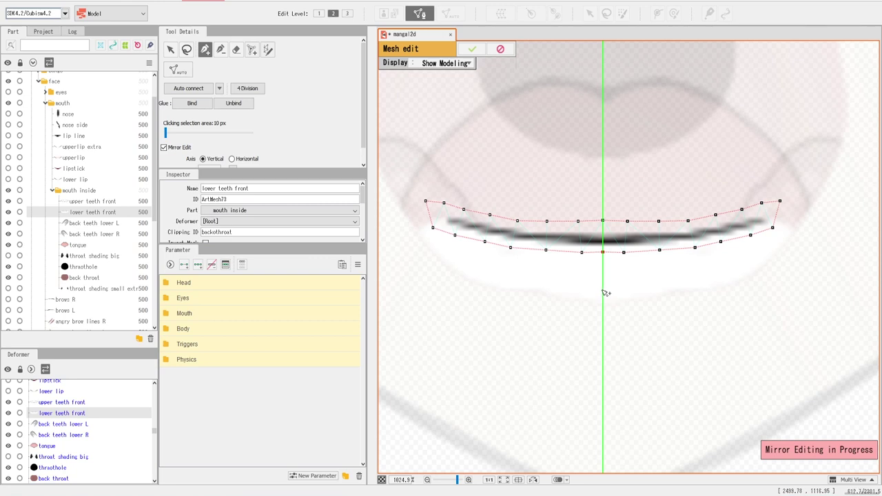
# Step: Place a second mirrored row of vertices along the lower part of the white teeth, from the centre axis to the outer ends
pyautogui.click(604, 291)
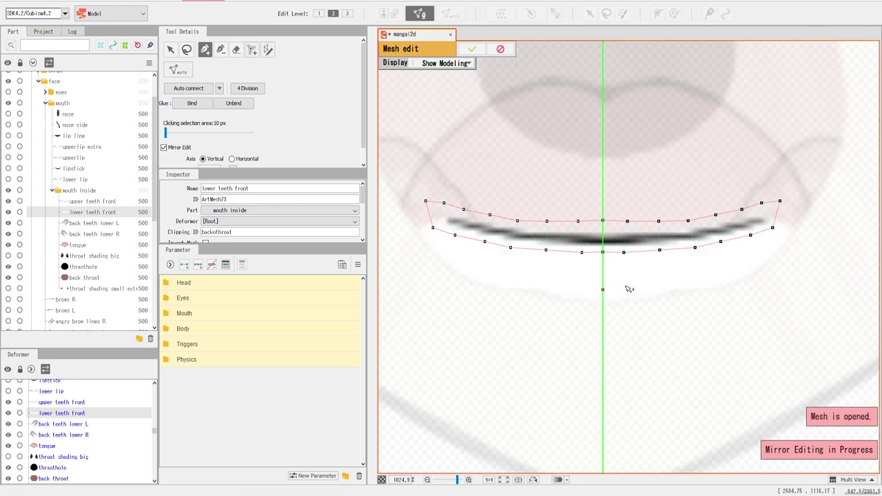
pyautogui.click(625, 286)
pyautogui.click(661, 280)
pyautogui.click(700, 278)
pyautogui.click(729, 271)
pyautogui.click(755, 259)
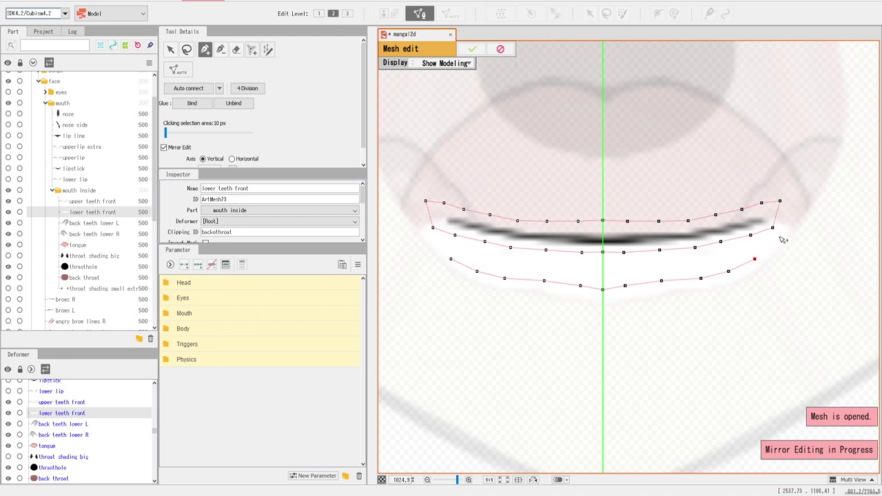
pyautogui.click(778, 236)
pyautogui.click(797, 222)
# Step: Place mirrored vertices down the outer ends and along the teeth's bottom edge, finishing on the centre axis
pyautogui.click(795, 252)
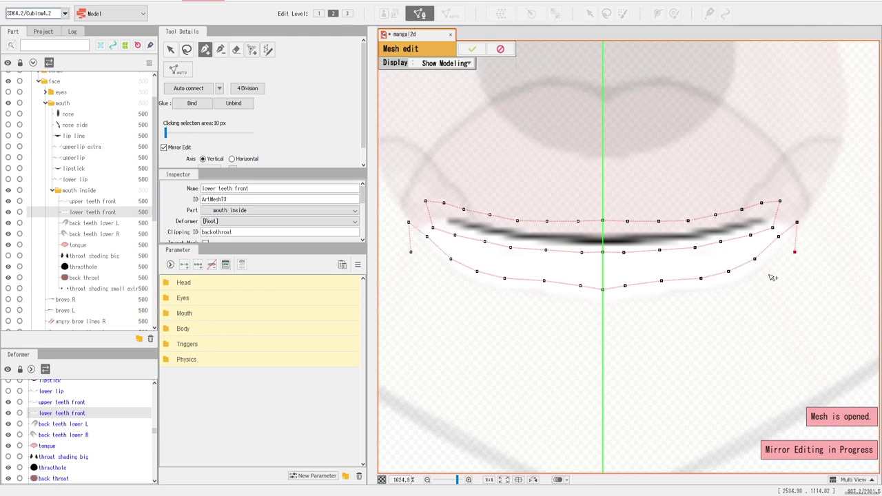
pyautogui.click(771, 273)
pyautogui.click(737, 293)
pyautogui.click(703, 299)
pyautogui.click(663, 300)
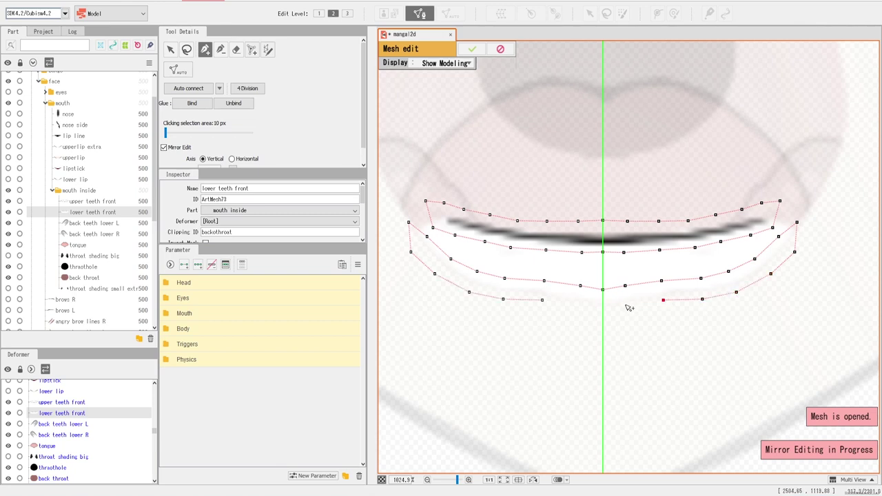
pyautogui.click(626, 304)
pyautogui.click(604, 306)
# Step: Link the outer end vertices to the upper corner vertices and auto connect the lower teeth mesh
pyautogui.click(797, 223)
pyautogui.click(780, 202)
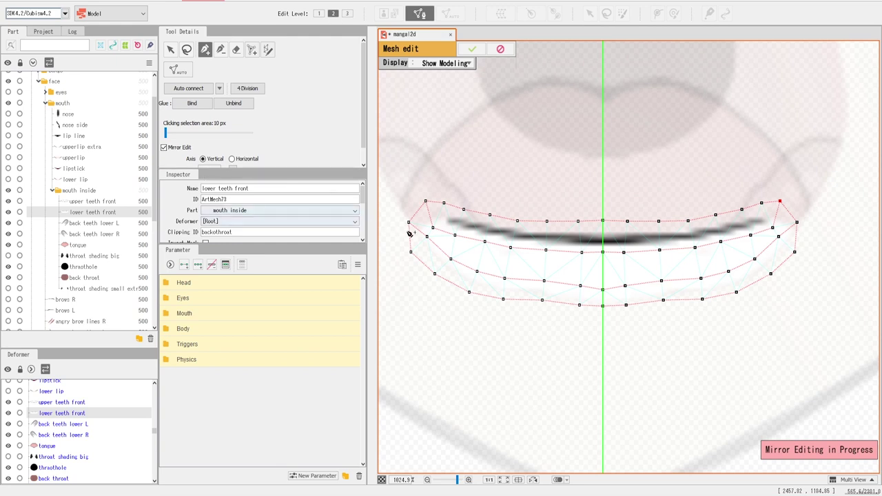
pyautogui.click(188, 89)
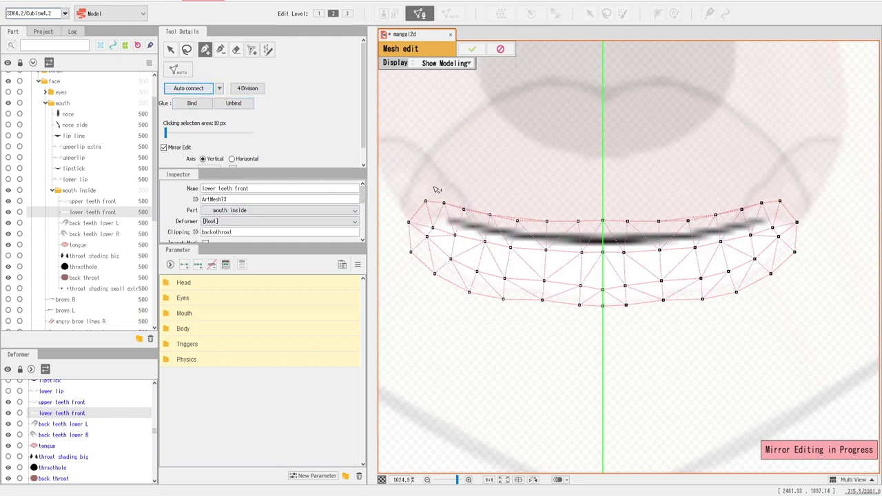
# Step: Delete the long stray edges and one vertex near the outer end of the lower teeth mesh's upper outline
pyautogui.scroll(2, 469, 207)
pyautogui.scroll(2, 526, 232)
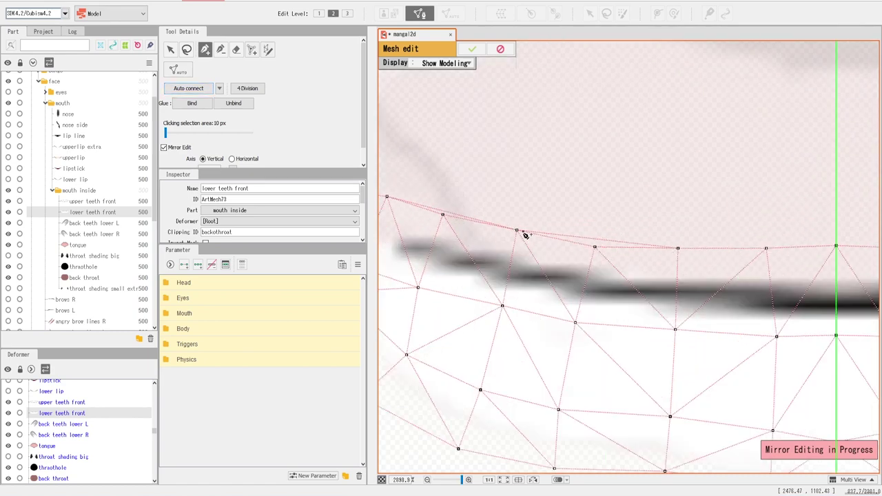
pyautogui.scroll(-2, 526, 234)
pyautogui.scroll(3, 527, 235)
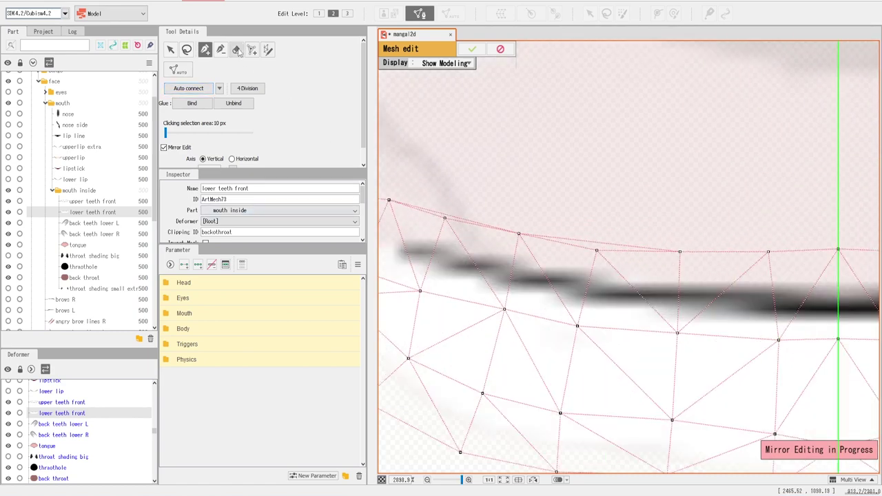
pyautogui.click(221, 49)
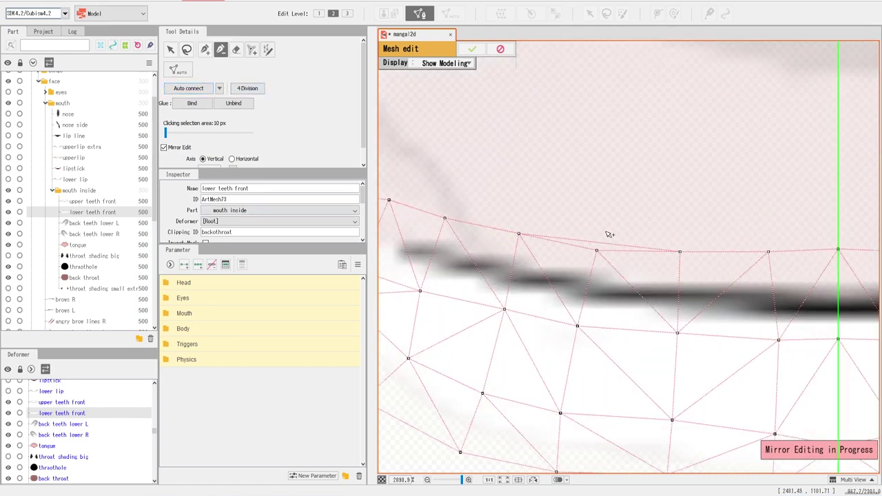
pyautogui.moveTo(854, 257); pyautogui.dragTo(407, 223)
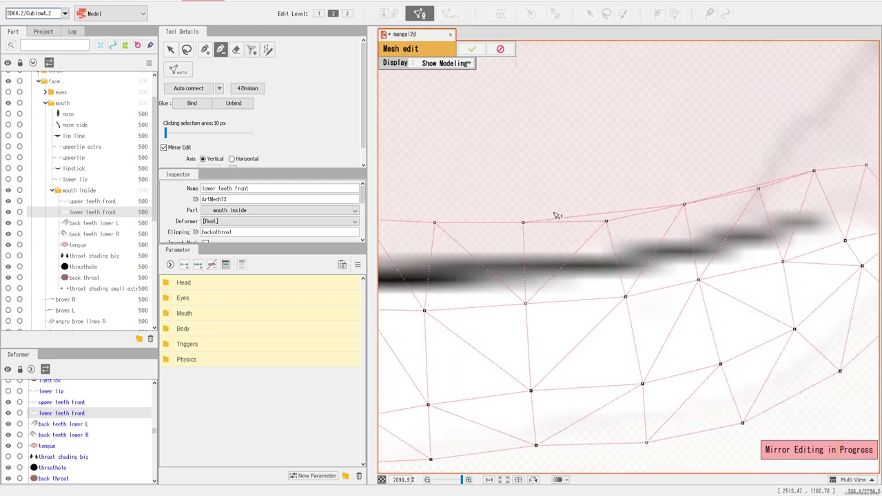
pyautogui.click(759, 188)
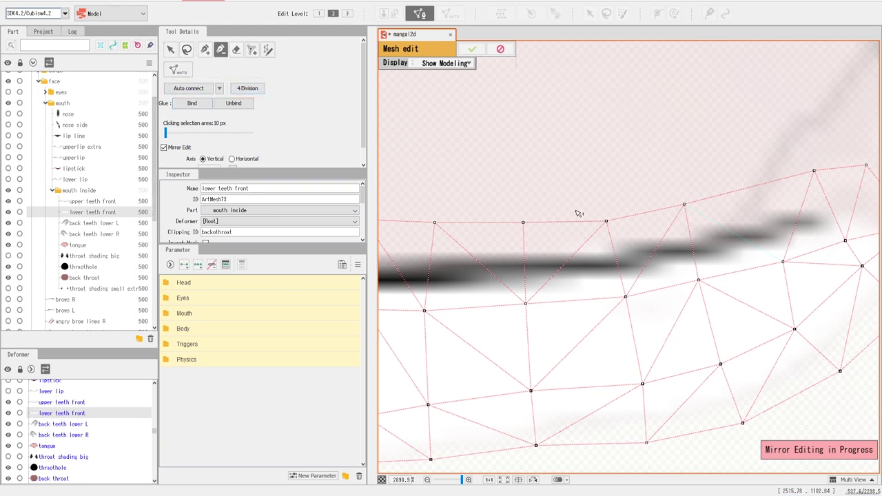
pyautogui.scroll(-2, 577, 213)
pyautogui.moveTo(578, 213); pyautogui.dragTo(694, 233)
pyautogui.scroll(-1, 694, 233)
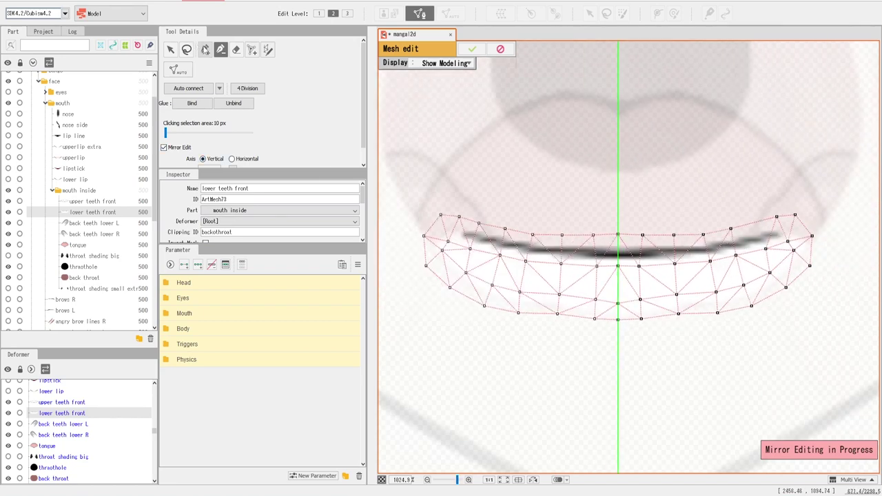
# Step: Add the missing vertex back on the upper outline near the outer end and auto connect the mesh again
pyautogui.click(205, 49)
pyautogui.scroll(2, 762, 221)
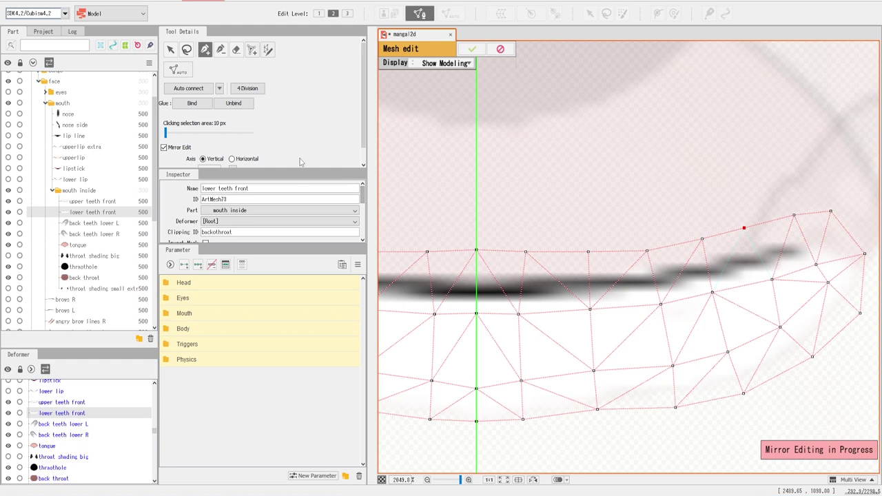
pyautogui.click(195, 90)
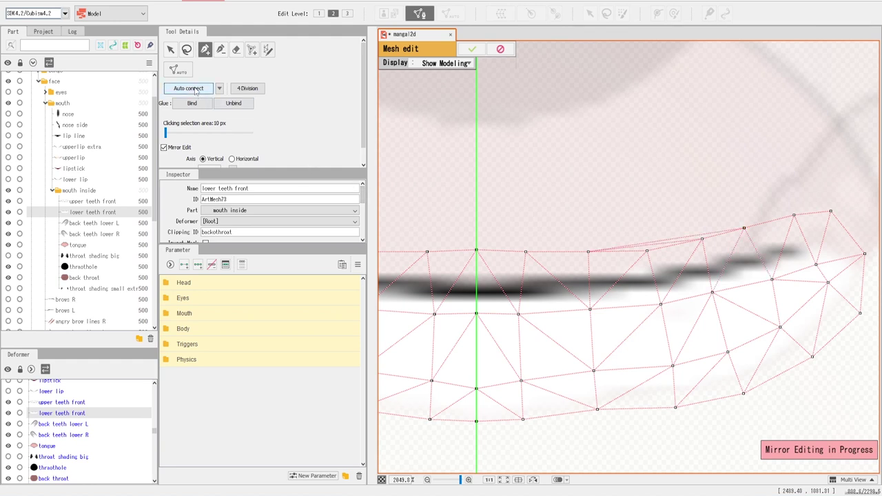
# Step: Delete the long stray edges above the lower teeth mesh's upper outline on one side of the mirror axis
pyautogui.scroll(2, 758, 255)
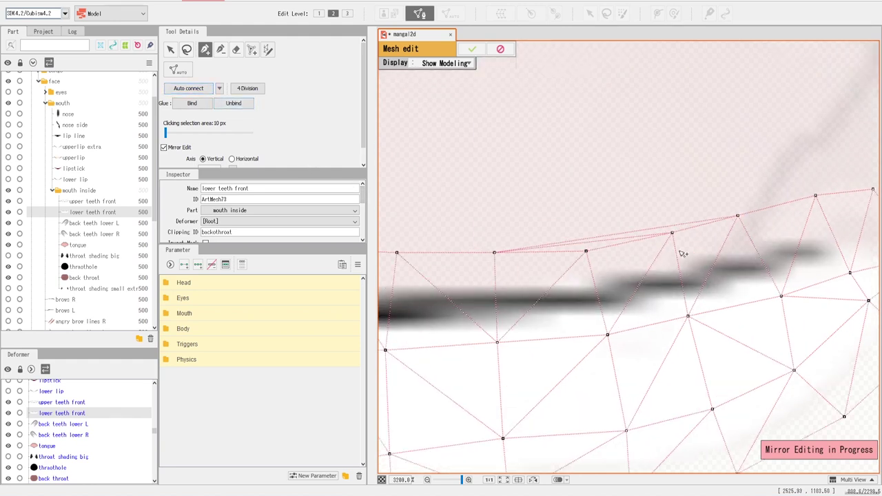
pyautogui.click(219, 50)
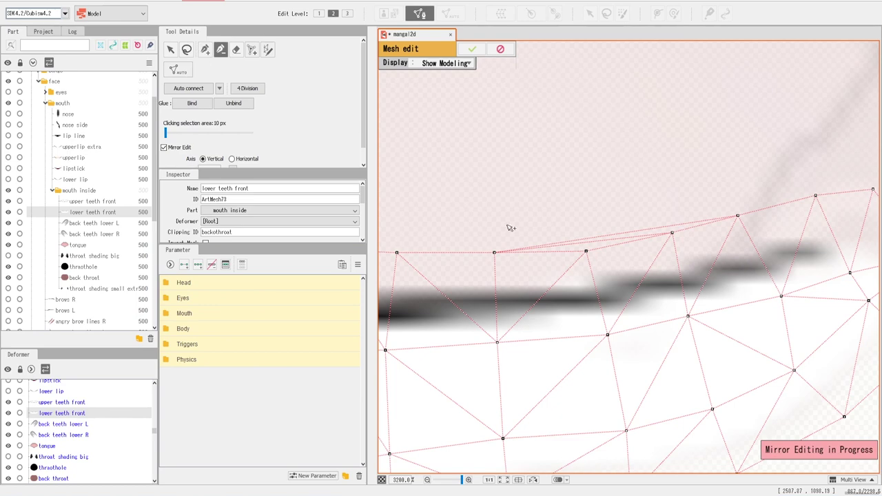
pyautogui.click(588, 243)
pyautogui.click(588, 238)
pyautogui.scroll(-4, 546, 212)
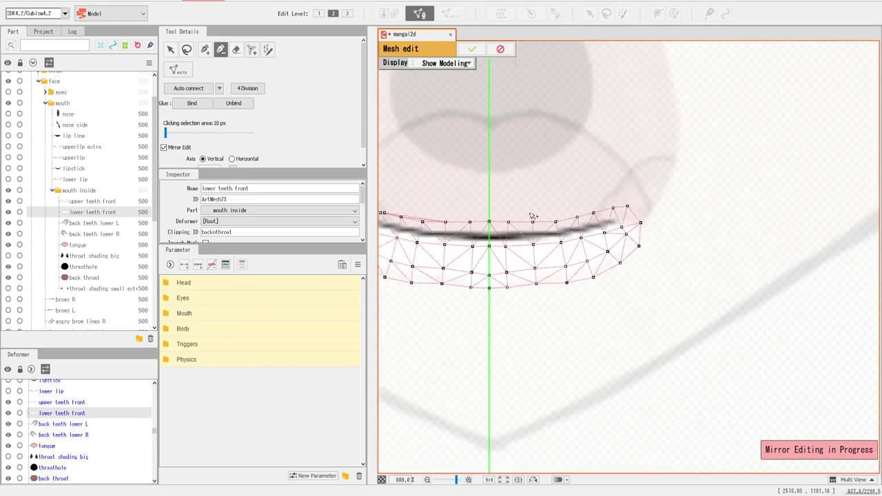
# Step: Delete the matching stray edges above the upper outline on the opposite side and apply the lower teeth mesh edit
pyautogui.scroll(4, 531, 206)
pyautogui.scroll(2, 508, 247)
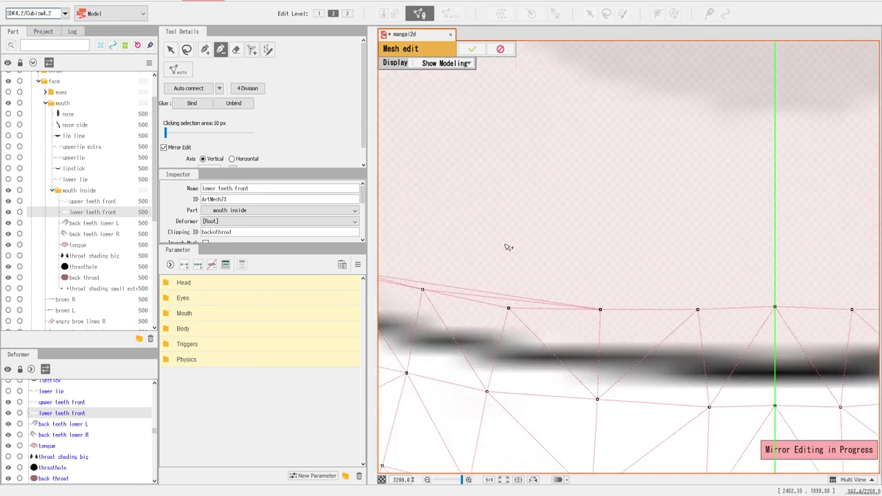
pyautogui.click(479, 296)
pyautogui.click(478, 292)
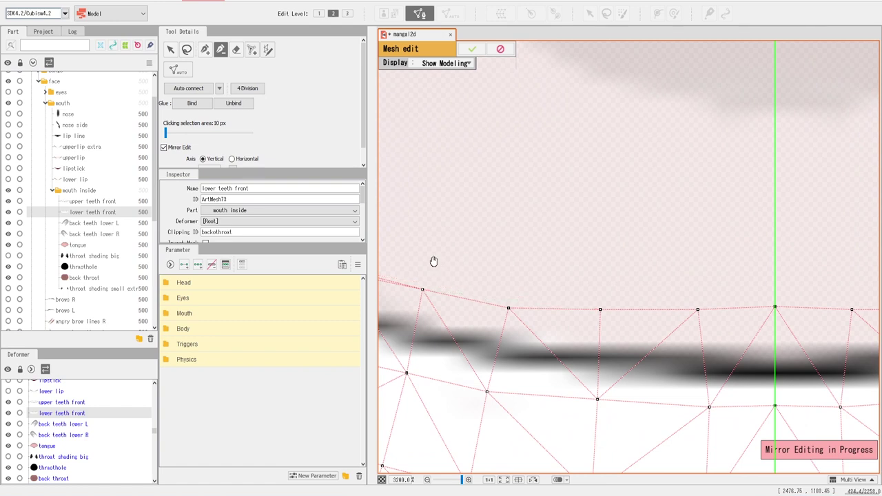
pyautogui.moveTo(434, 262); pyautogui.dragTo(733, 264)
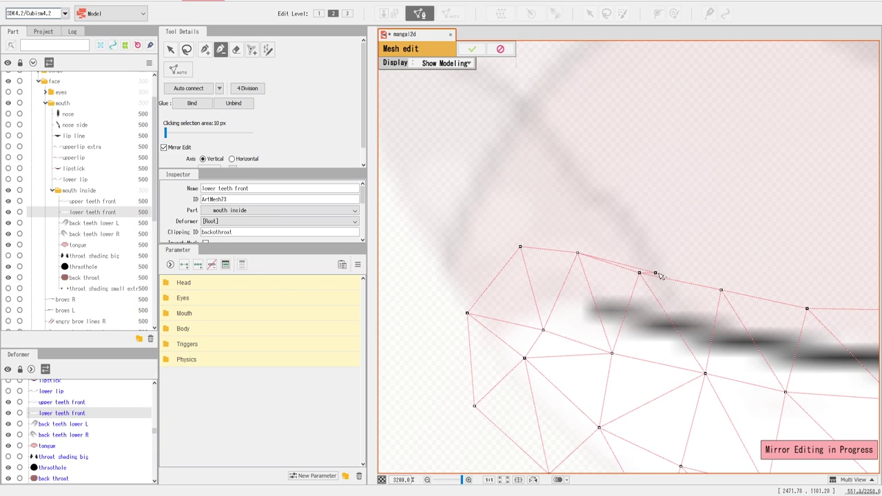
pyautogui.scroll(-4, 597, 256)
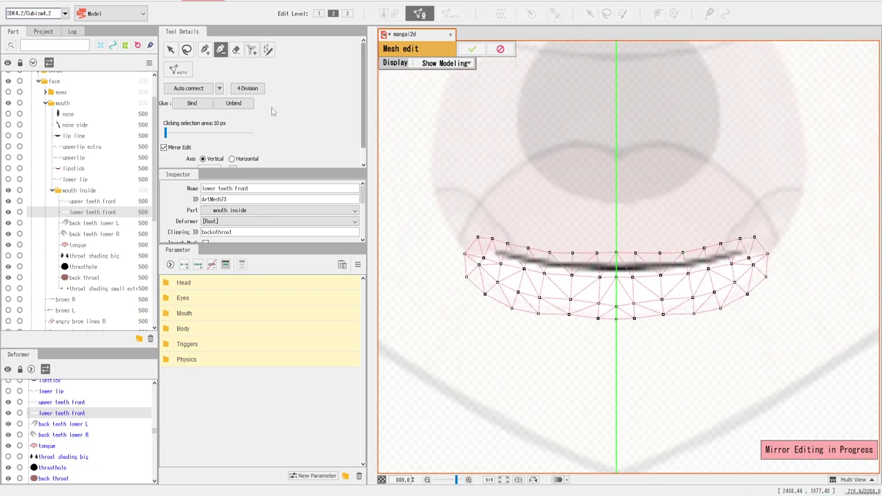
pyautogui.click(472, 50)
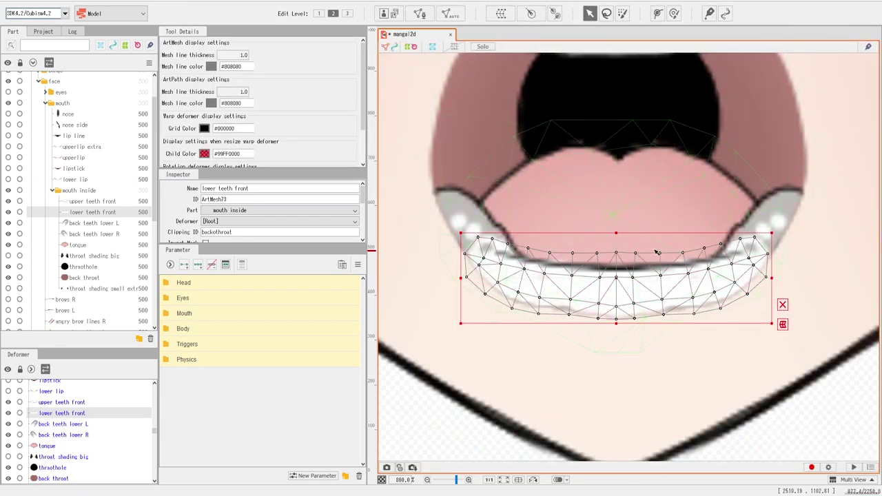
# Step: Lasso the lower rows of vertices on the lower teeth front mesh and move them downward
pyautogui.click(607, 13)
pyautogui.moveTo(785, 298)
pyautogui.mouseDown()
pyautogui.moveTo(786, 272)
pyautogui.moveTo(773, 259)
pyautogui.moveTo(653, 284)
pyautogui.moveTo(515, 277)
pyautogui.moveTo(473, 256)
pyautogui.moveTo(443, 271)
pyautogui.moveTo(549, 368)
pyautogui.moveTo(817, 325)
pyautogui.moveTo(769, 284)
pyautogui.mouseUp()
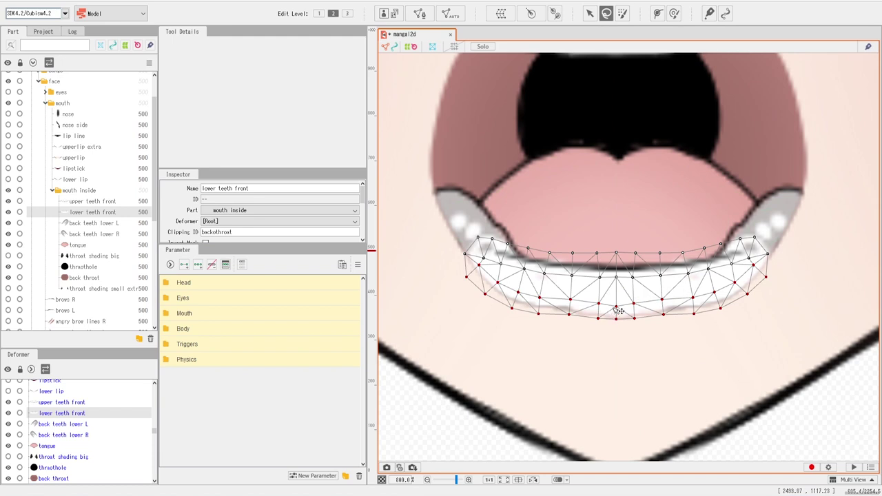
pyautogui.moveTo(619, 311); pyautogui.dragTo(617, 328)
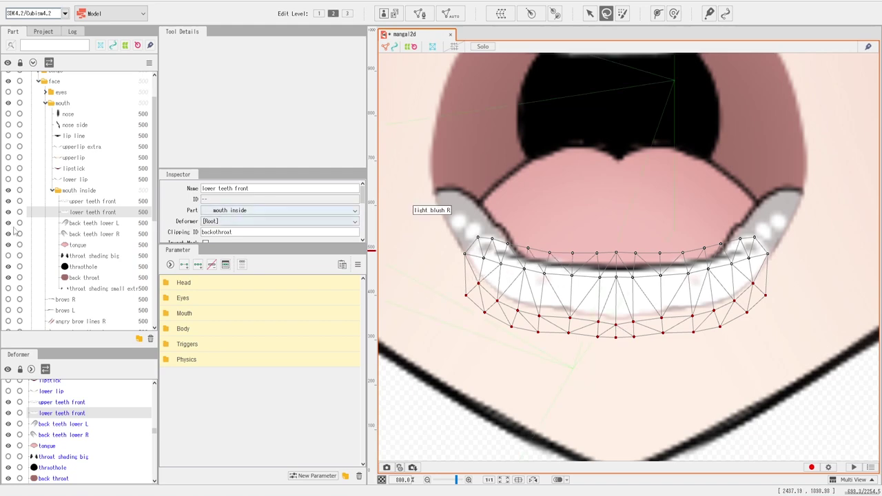
pyautogui.click(590, 13)
pyautogui.scroll(-2, 593, 148)
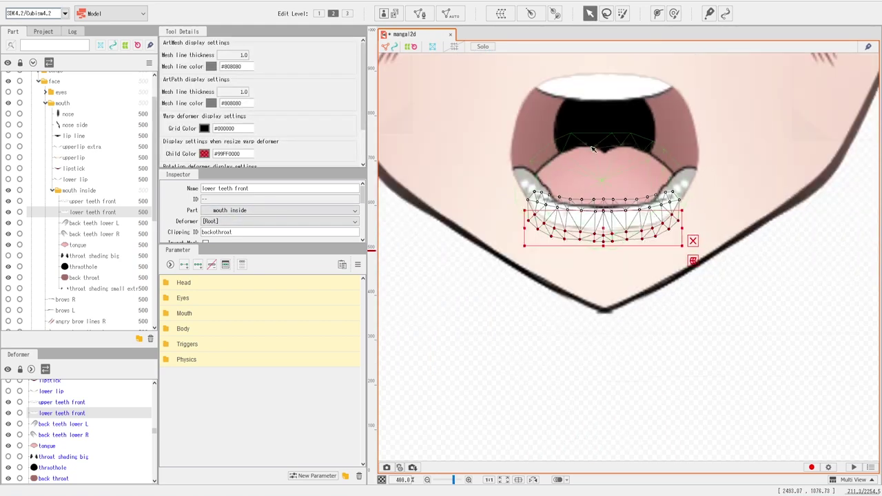
pyautogui.scroll(2, 593, 149)
pyautogui.scroll(-2, 463, 103)
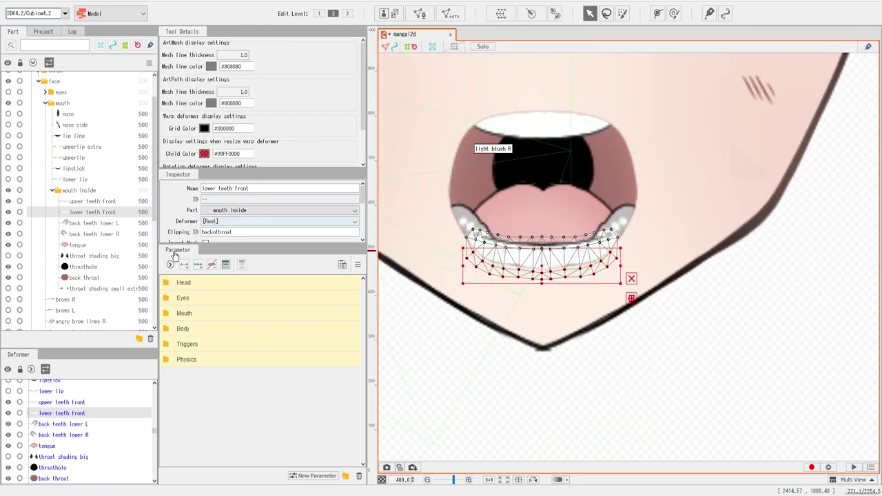
# Step: Compare the back throat's ID with the clipping ID used by the throat hole and big throat shading layers
pyautogui.scroll(-2, 212, 207)
pyautogui.click(77, 278)
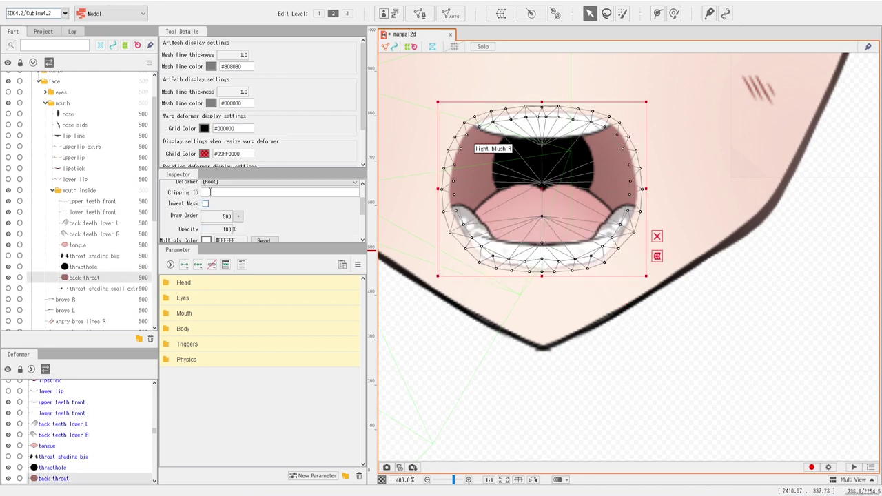
pyautogui.moveTo(246, 245); pyautogui.dragTo(246, 333)
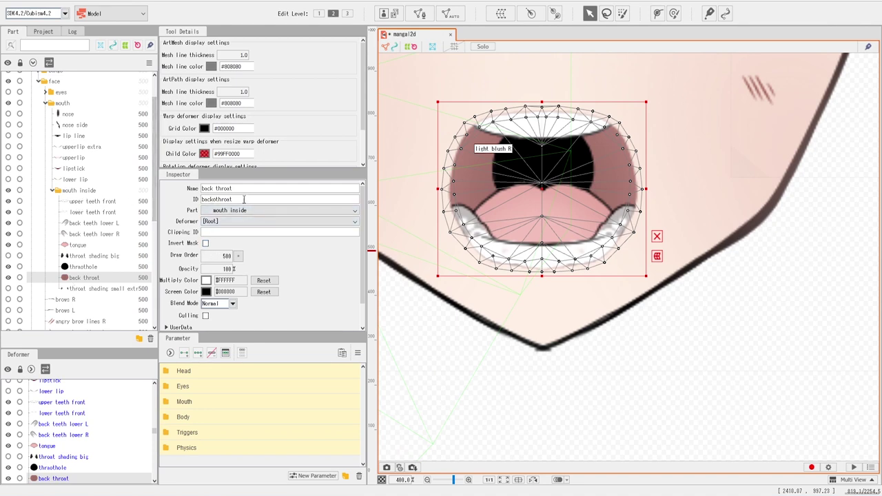
pyautogui.click(74, 268)
pyautogui.click(90, 256)
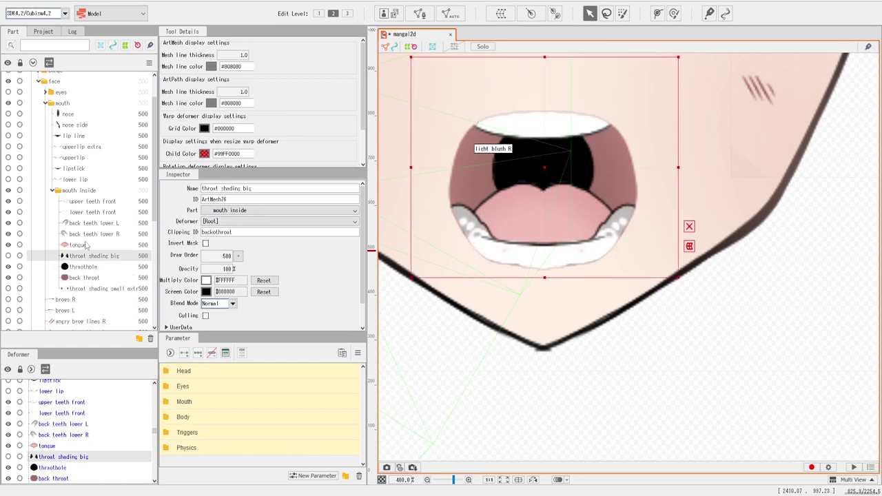
# Step: Clear the tongue's clipping ID to compare it unclipped, and re-enter backothroat as its clipping ID
pyautogui.click(75, 246)
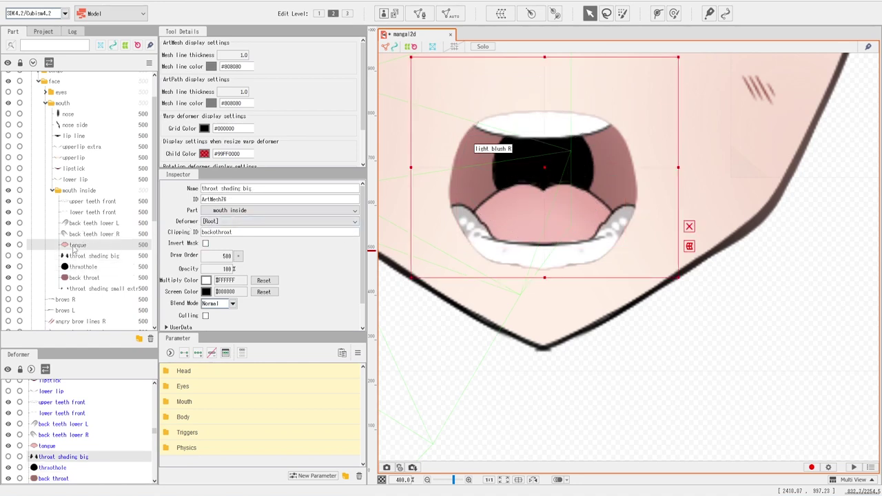
pyautogui.doubleClick(252, 232)
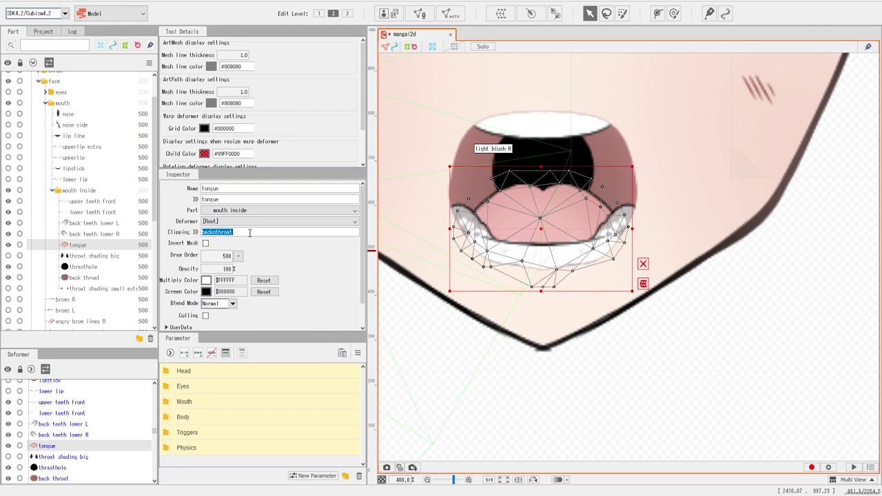
pyautogui.press('BackSpace')
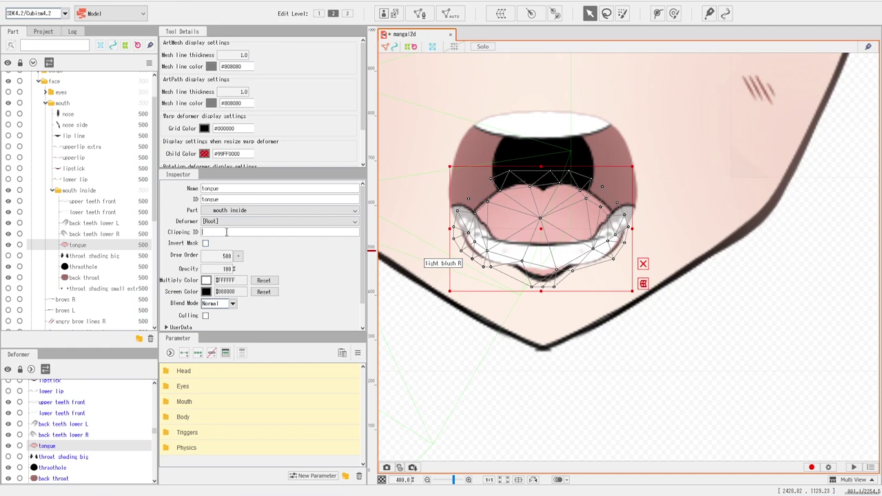
pyautogui.write('backothroat')
pyautogui.press('Return')
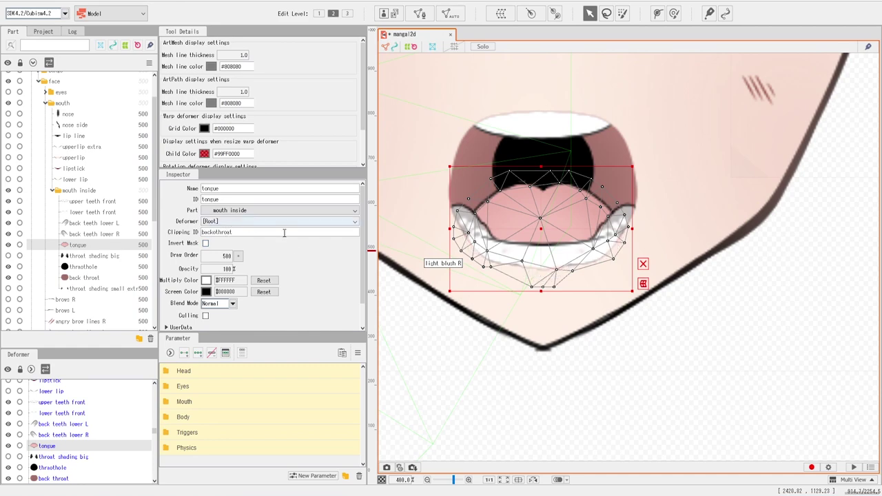
pyautogui.click(643, 264)
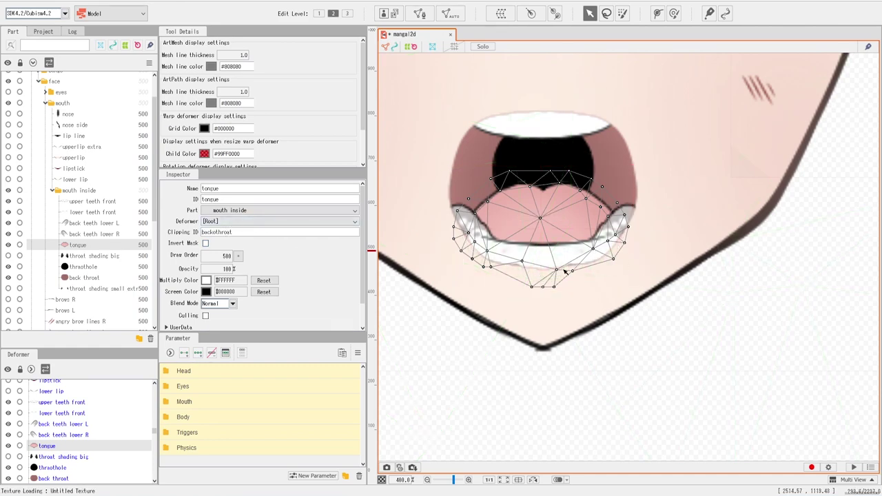
pyautogui.click(461, 384)
pyautogui.click(818, 291)
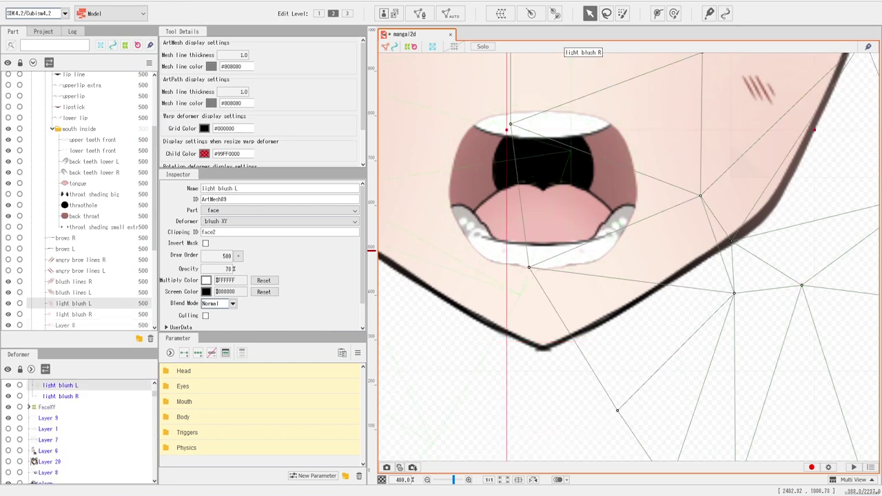
pyautogui.scroll(-5, 591, 180)
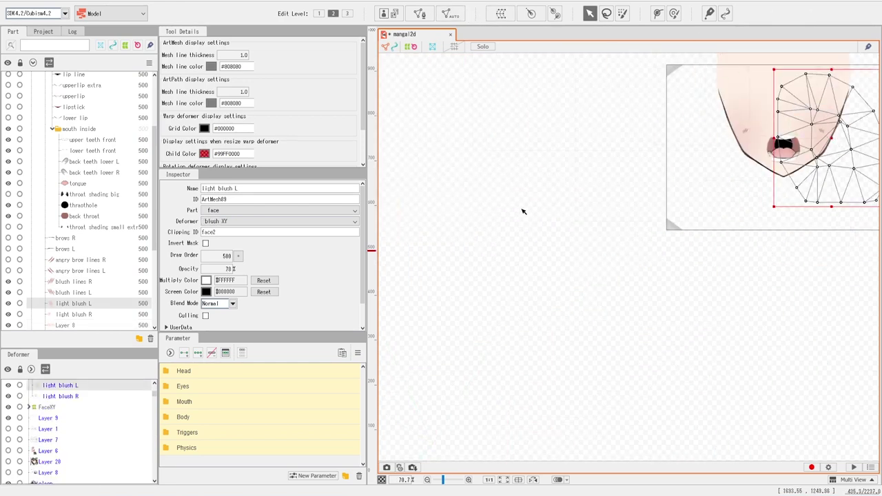
pyautogui.click(591, 179)
pyautogui.scroll(5, 591, 179)
pyautogui.moveTo(806, 156); pyautogui.dragTo(411, 241)
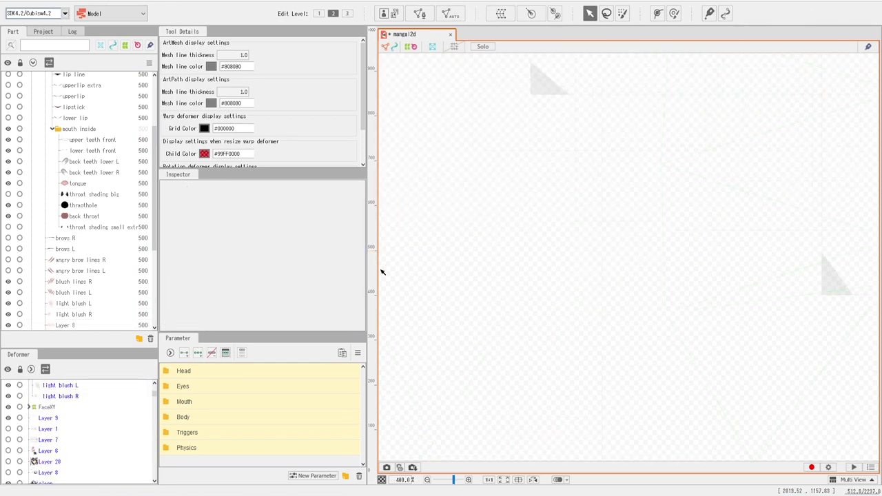
pyautogui.moveTo(643, 224); pyautogui.dragTo(232, 302)
pyautogui.moveTo(761, 253); pyautogui.dragTo(568, 302)
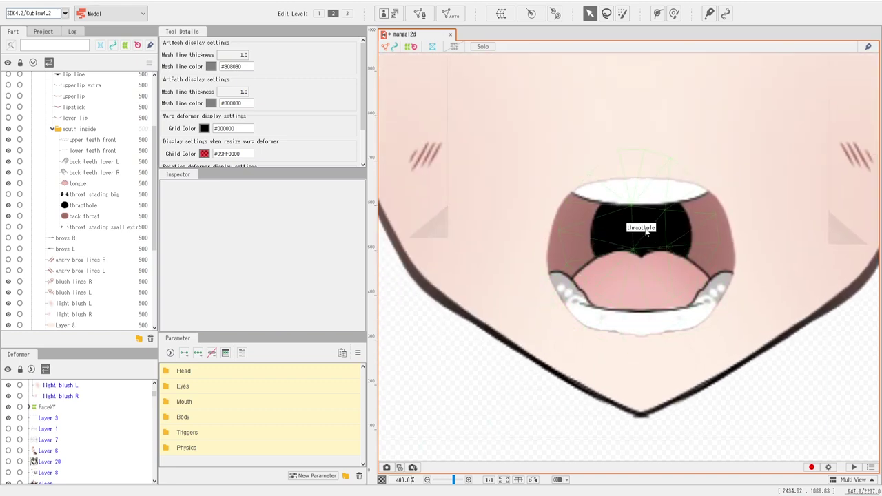
pyautogui.scroll(-1, 655, 225)
pyautogui.scroll(1, 657, 224)
pyautogui.moveTo(659, 224); pyautogui.dragTo(635, 255)
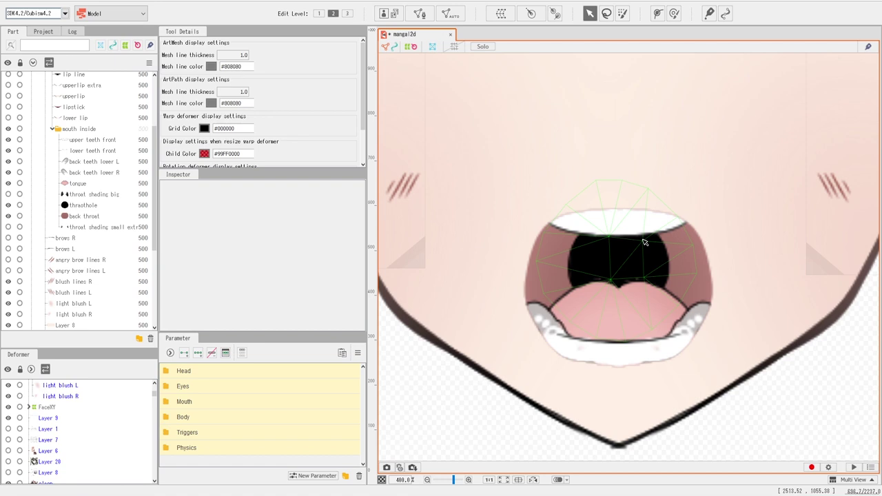
# Step: Select the back throat and reduce its height by raising its lower edge, testing how it masks the inner mouth
pyautogui.click(81, 216)
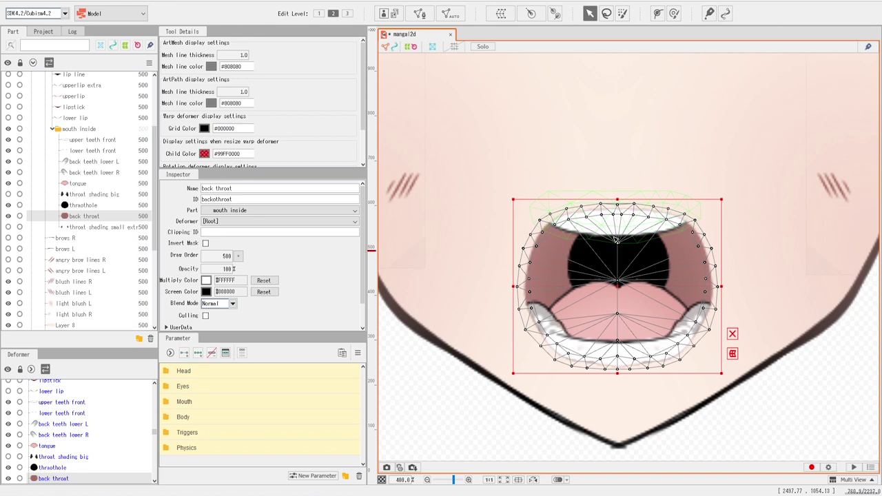
pyautogui.scroll(1, 618, 268)
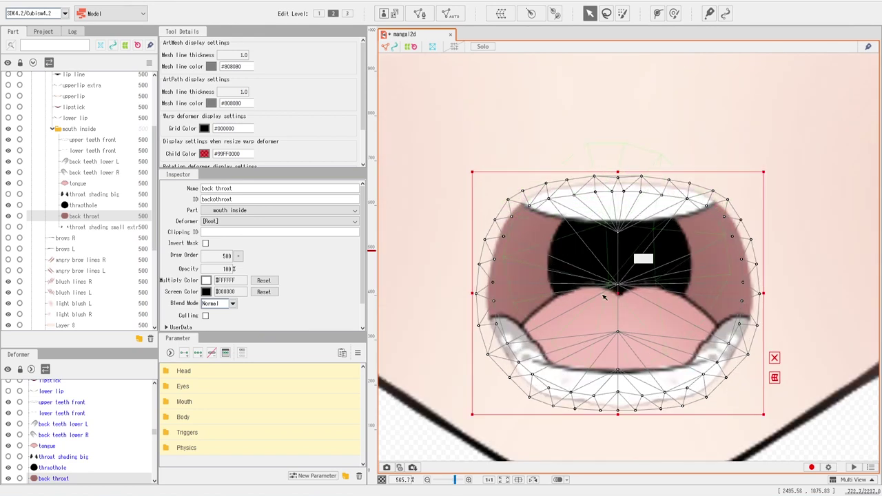
pyautogui.moveTo(617, 414); pyautogui.dragTo(618, 412)
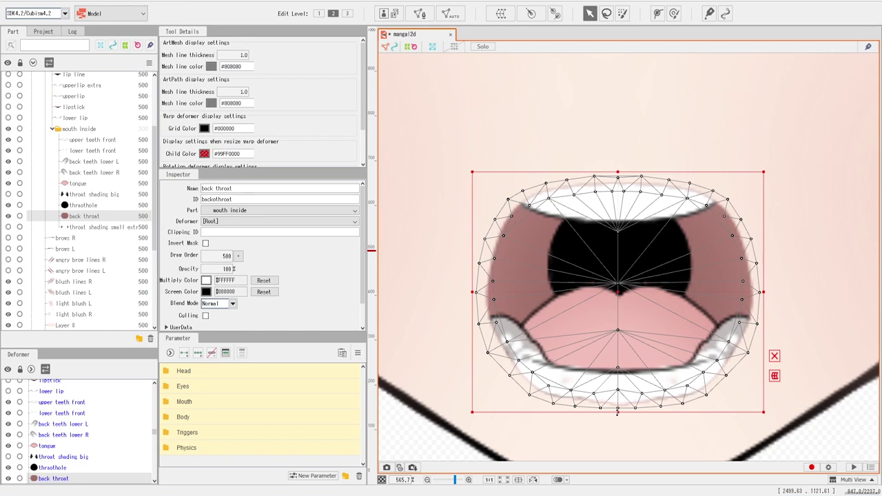
pyautogui.moveTo(618, 412); pyautogui.dragTo(618, 414)
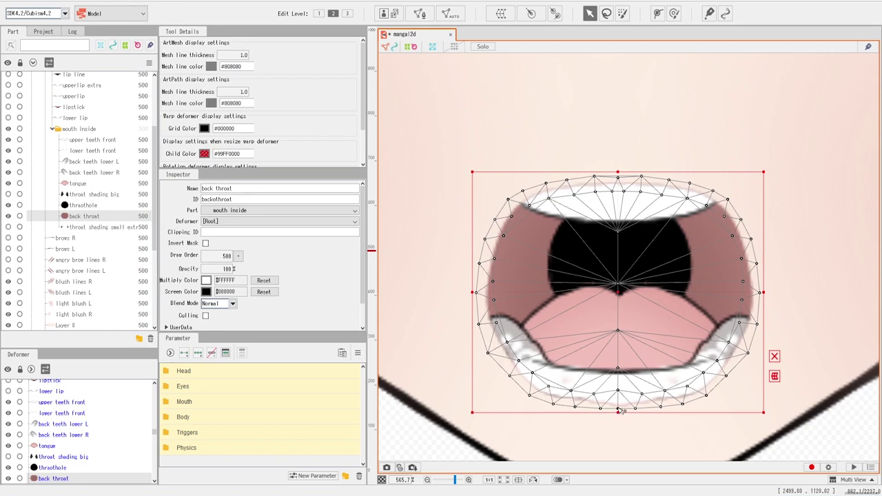
pyautogui.moveTo(617, 414); pyautogui.dragTo(618, 362)
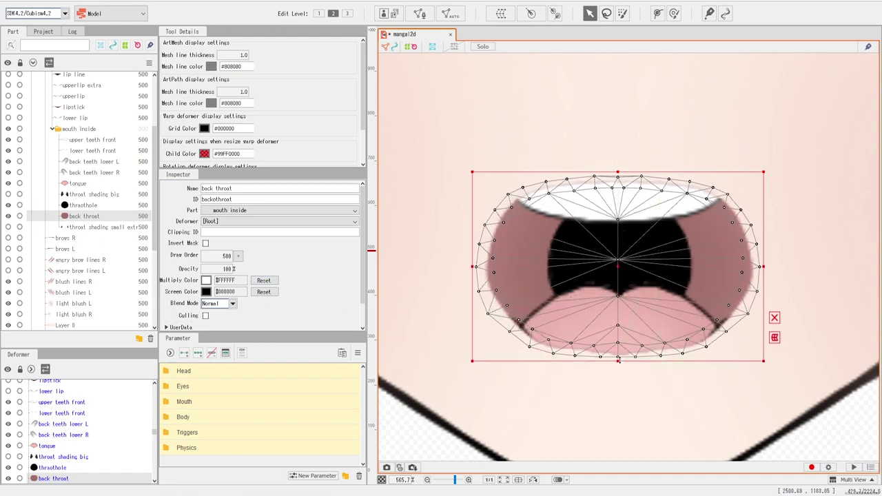
pyautogui.moveTo(617, 362); pyautogui.dragTo(619, 389)
# Step: Show the lower lip, lipstick and upperlip layers over the mouth interior
pyautogui.scroll(3, 102, 206)
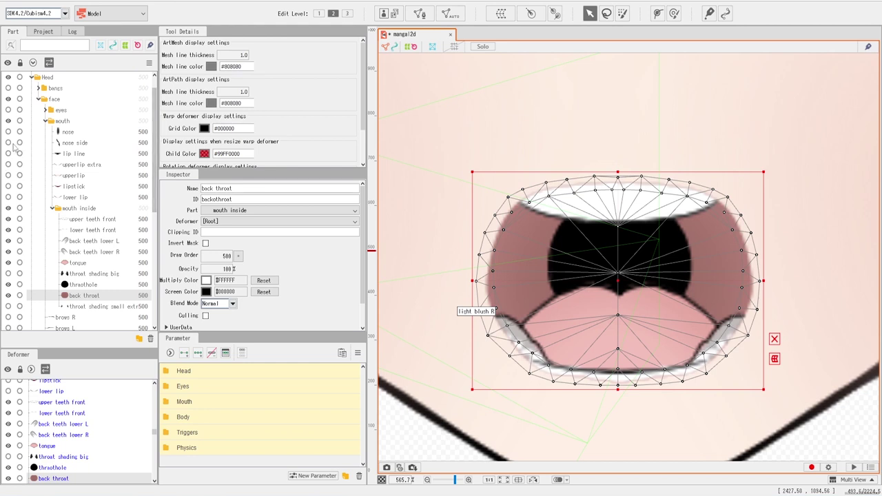
pyautogui.click(8, 186)
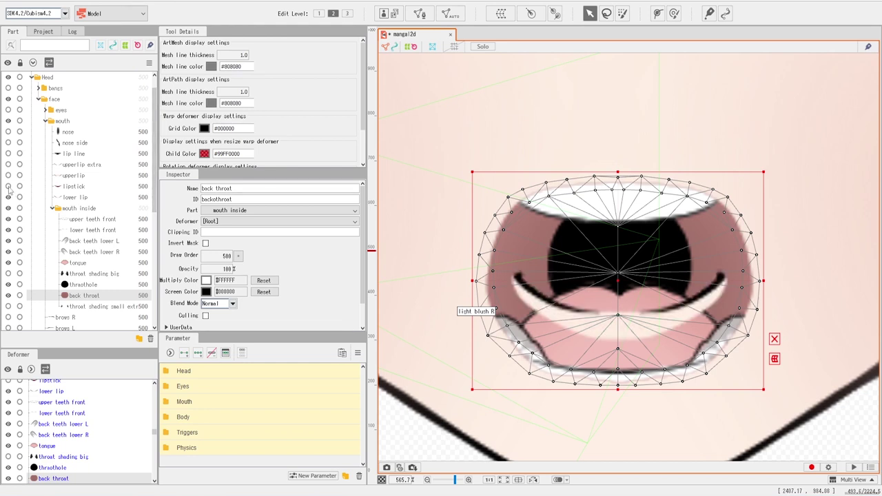
pyautogui.click(8, 186)
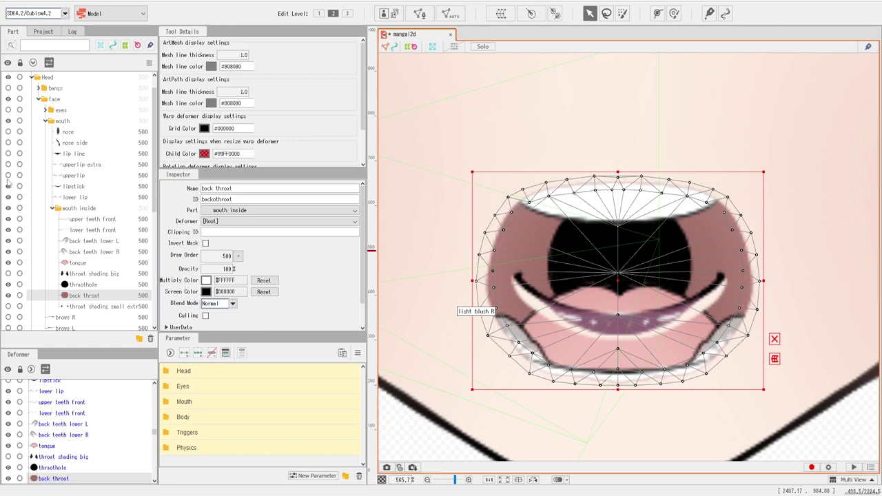
pyautogui.click(8, 176)
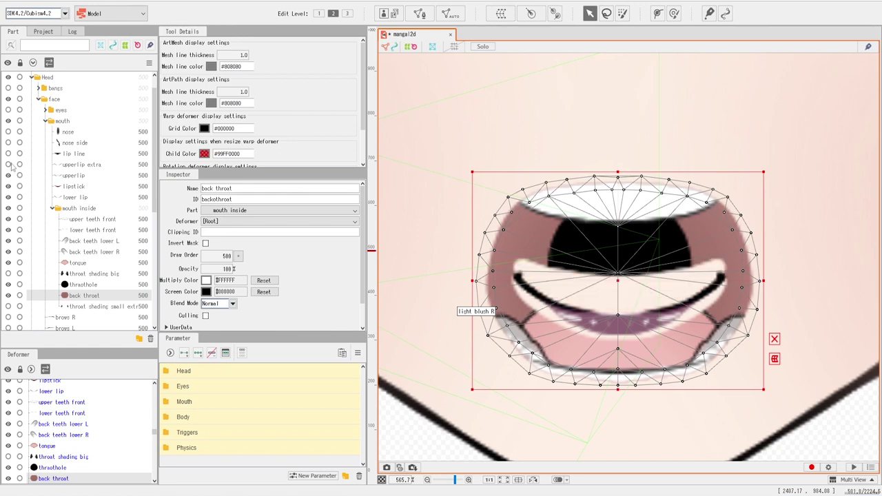
pyautogui.click(7, 173)
pyautogui.click(7, 172)
pyautogui.click(7, 172)
pyautogui.click(8, 173)
pyautogui.scroll(3, 524, 306)
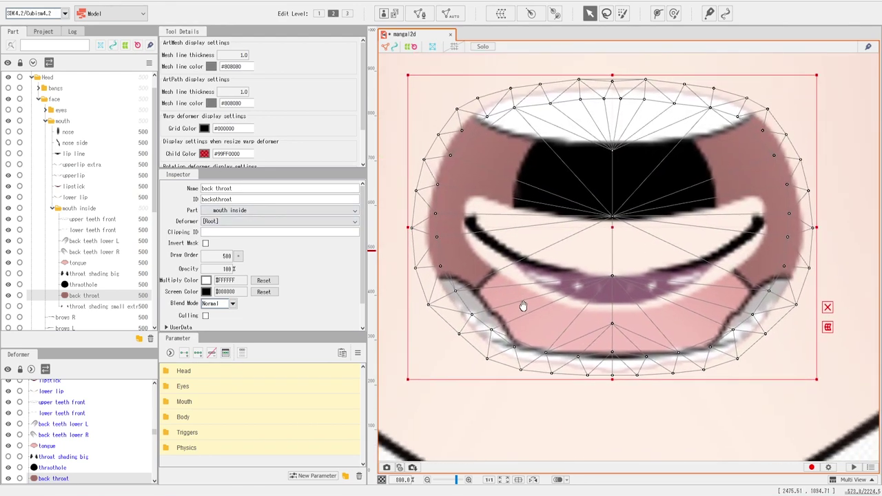
# Step: Squash the back throat vertically from both edges into a flat line level with the middle of the lip line
pyautogui.moveTo(523, 305); pyautogui.dragTo(521, 310)
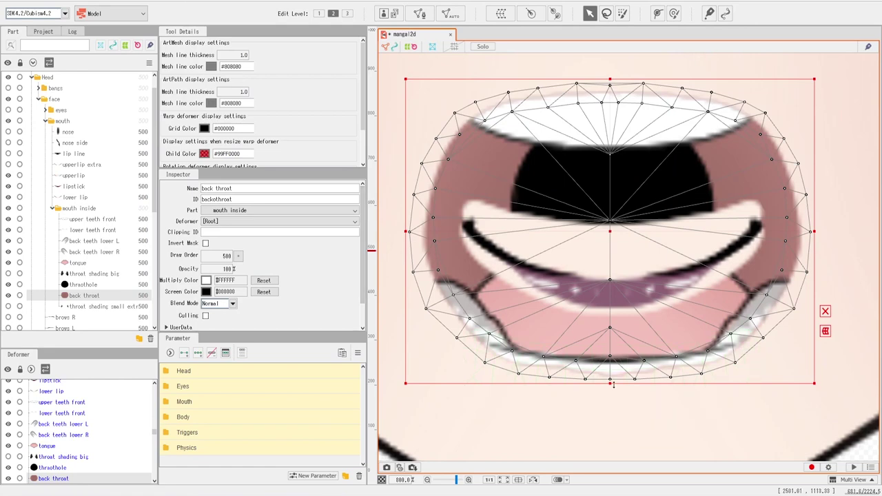
pyautogui.moveTo(610, 385); pyautogui.dragTo(611, 295)
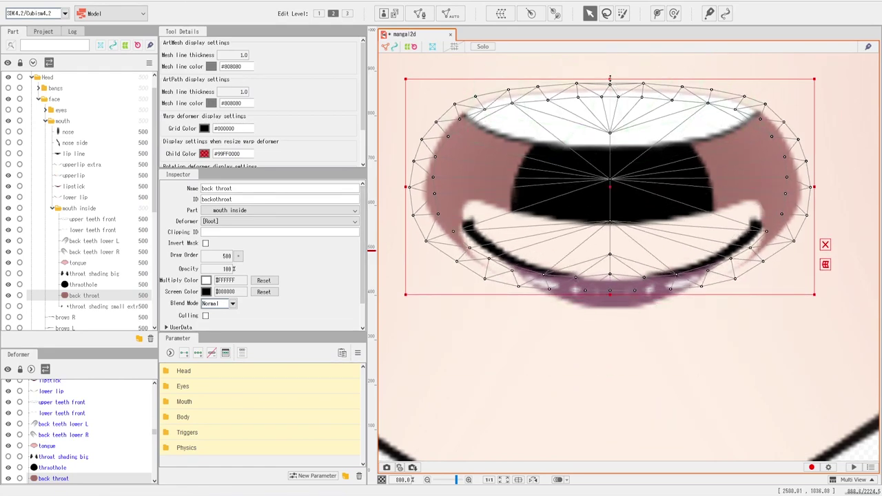
pyautogui.moveTo(610, 79)
pyautogui.mouseDown()
pyautogui.moveTo(611, 289)
pyautogui.moveTo(613, 275)
pyautogui.mouseUp()
# Step: Bend the flattened back throat along the curve of the closed lips using the deform brush at a size of 55.9 px
pyautogui.click(674, 13)
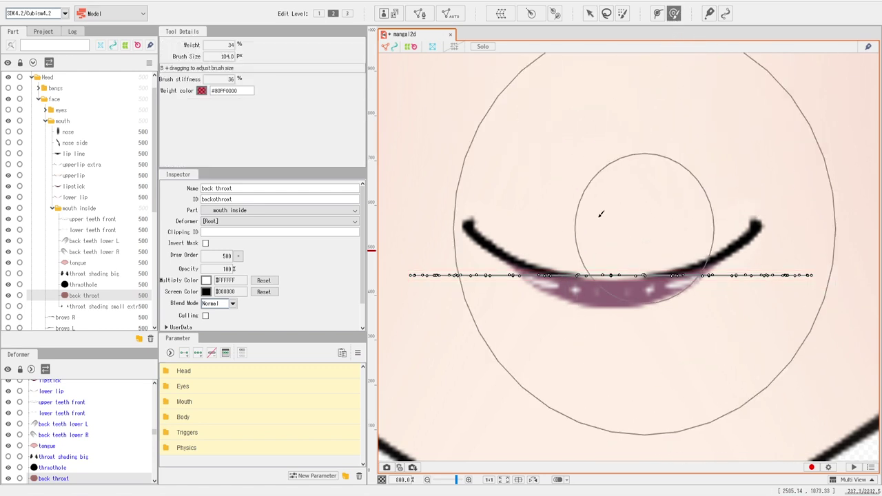
pyautogui.moveTo(226, 55); pyautogui.dragTo(227, 69)
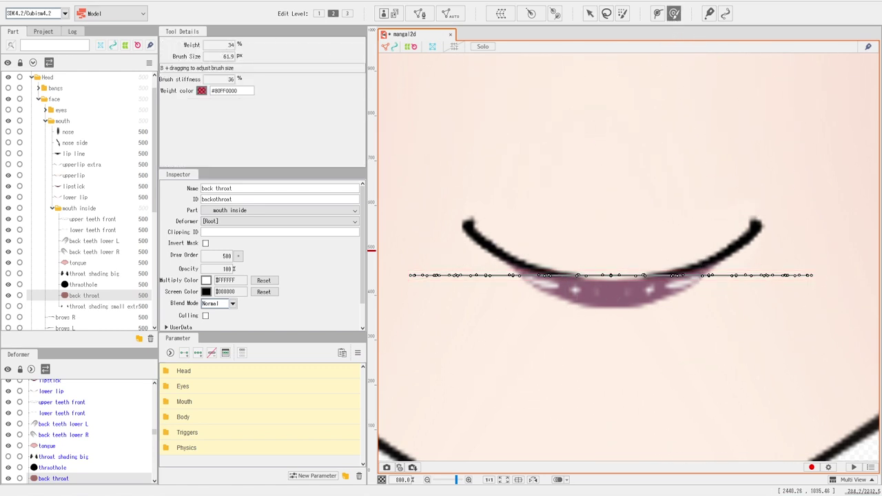
pyautogui.moveTo(794, 282)
pyautogui.mouseDown()
pyautogui.moveTo(785, 252)
pyautogui.moveTo(791, 261)
pyautogui.moveTo(840, 257)
pyautogui.moveTo(782, 187)
pyautogui.mouseUp()
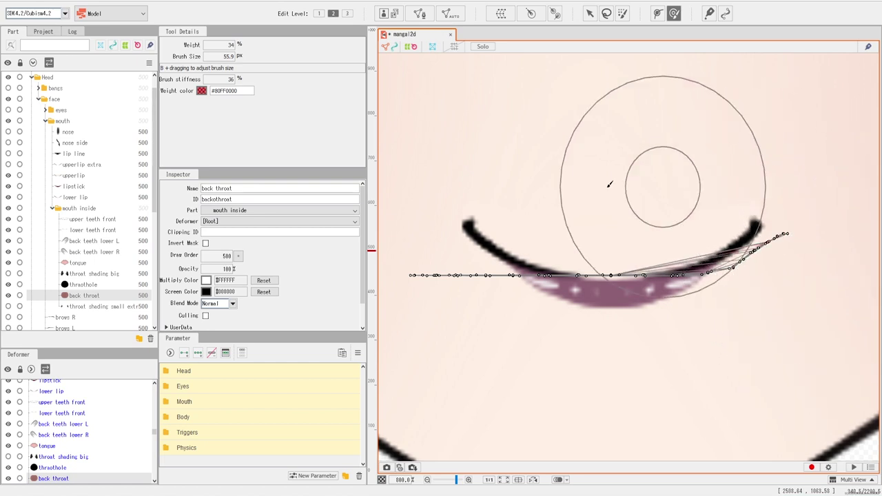
pyautogui.moveTo(638, 247)
pyautogui.mouseDown()
pyautogui.moveTo(692, 273)
pyautogui.moveTo(801, 248)
pyautogui.moveTo(788, 232)
pyautogui.moveTo(749, 234)
pyautogui.moveTo(741, 314)
pyautogui.moveTo(702, 291)
pyautogui.mouseUp()
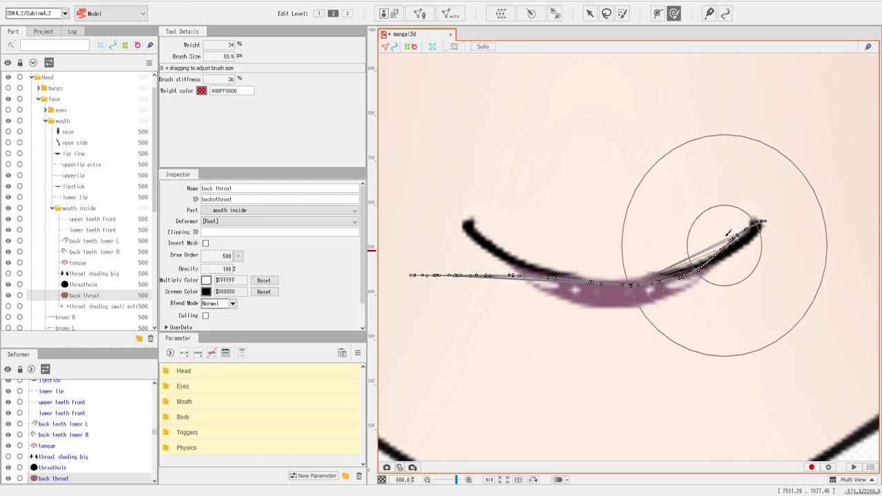
pyautogui.moveTo(697, 215); pyautogui.dragTo(710, 243)
pyautogui.moveTo(422, 308)
pyautogui.mouseDown()
pyautogui.moveTo(476, 240)
pyautogui.moveTo(429, 273)
pyautogui.moveTo(428, 248)
pyautogui.moveTo(446, 236)
pyautogui.mouseUp()
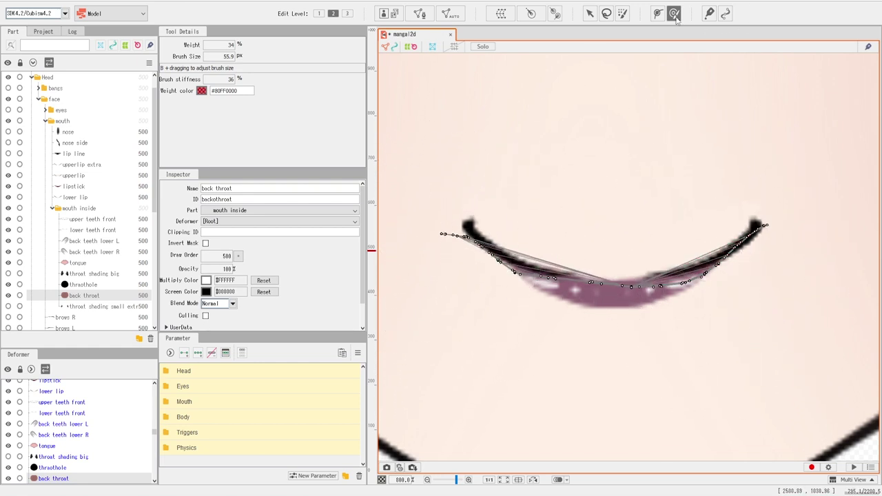
pyautogui.moveTo(557, 223)
pyautogui.mouseDown()
pyautogui.moveTo(483, 288)
pyautogui.moveTo(522, 276)
pyautogui.mouseUp()
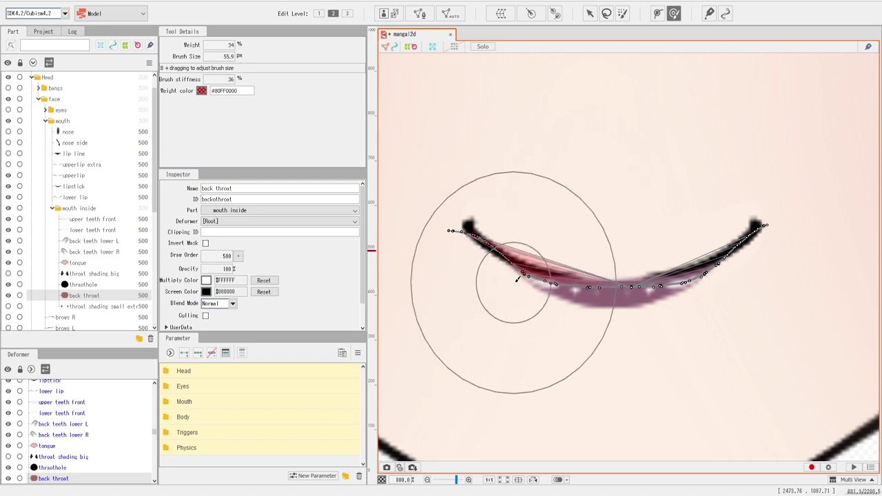
# Step: Move the back throat's stray left-end vertices inside the left corner of the lip line
pyautogui.click(590, 13)
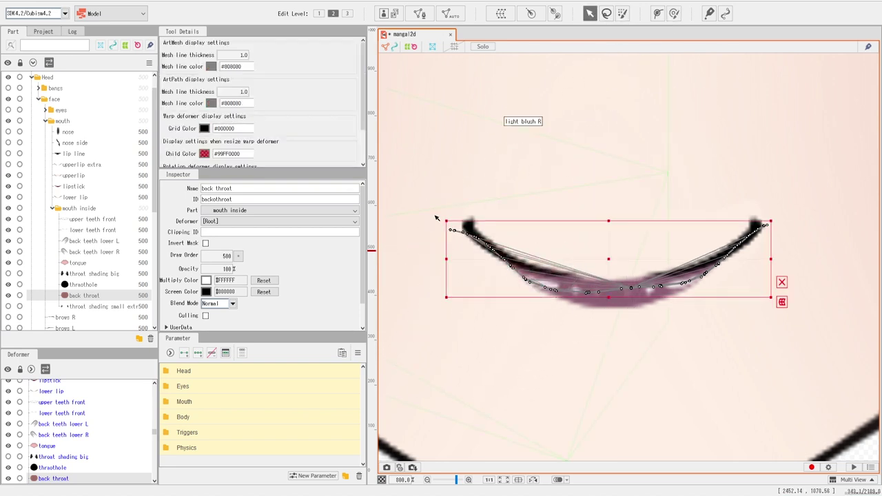
pyautogui.scroll(2, 452, 237)
pyautogui.moveTo(451, 227); pyautogui.dragTo(474, 217)
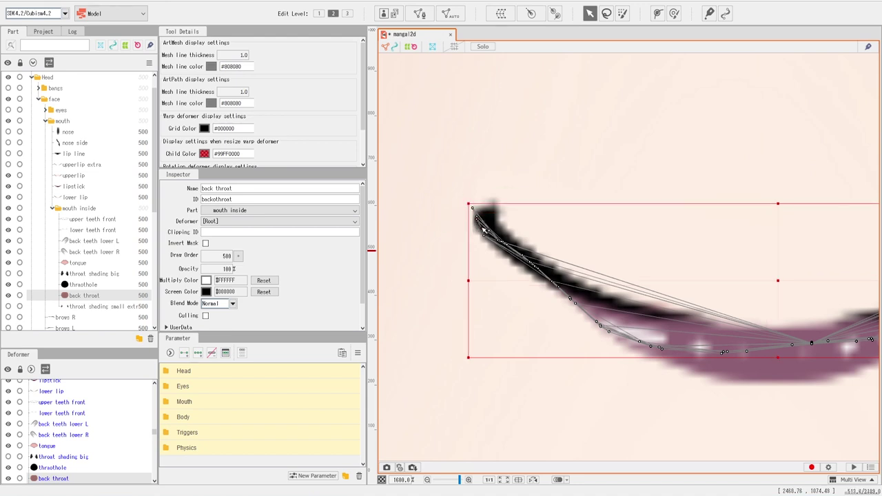
pyautogui.scroll(4, 728, 300)
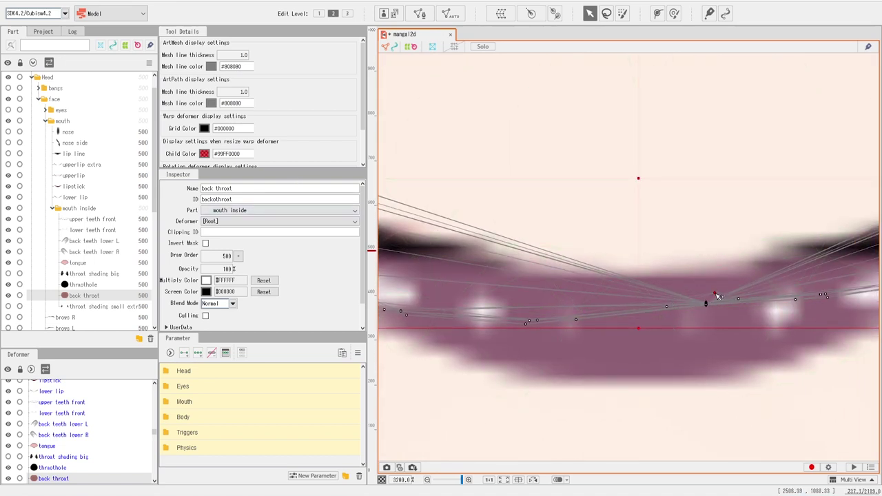
pyautogui.scroll(-6, 708, 304)
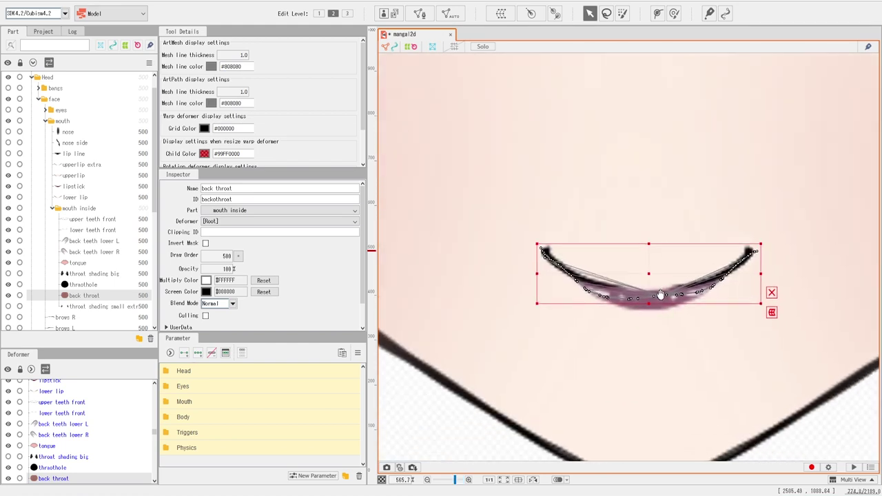
pyautogui.scroll(2, 657, 295)
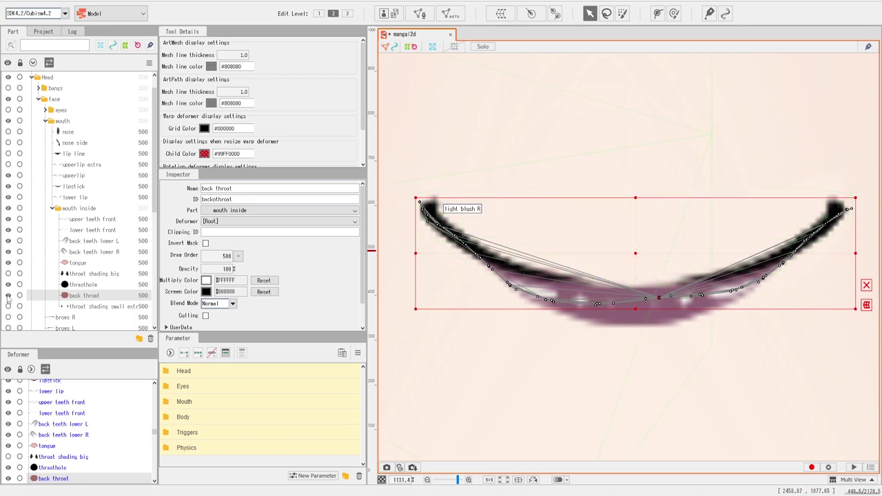
# Step: Hide the face layer and tuck the back throat's right-end vertices inside the right corner of the lip line
pyautogui.scroll(-6, 8, 297)
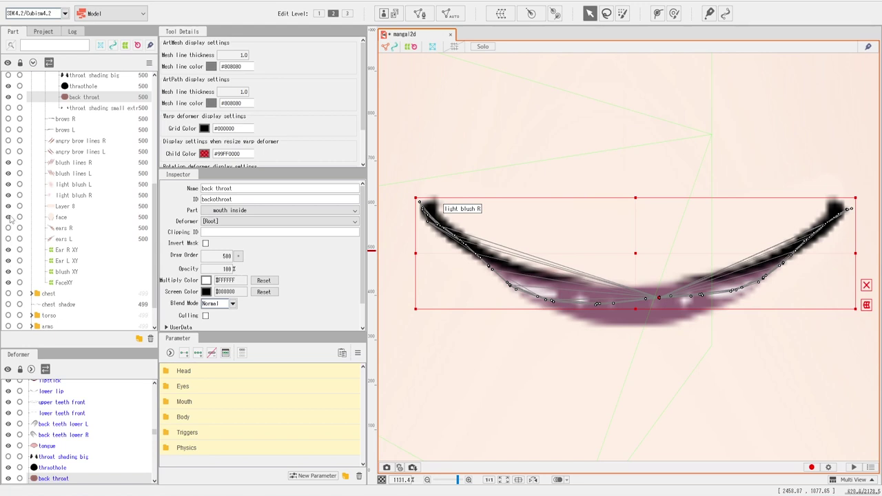
pyautogui.click(8, 217)
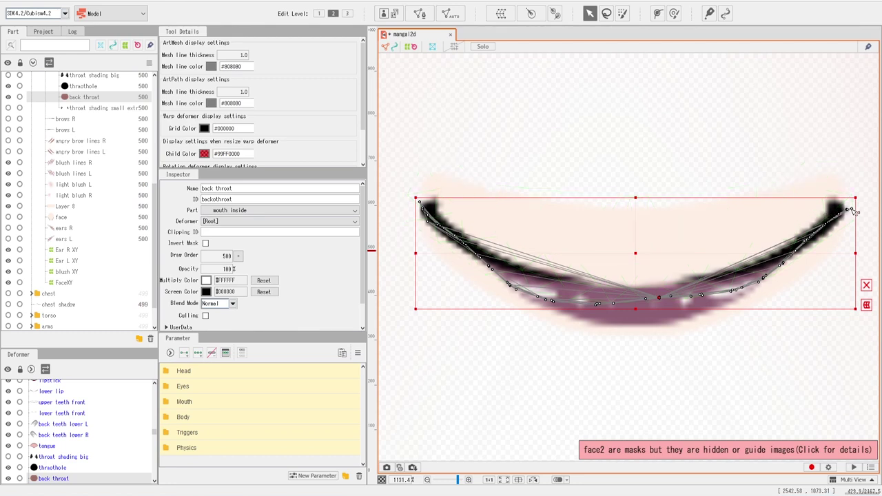
pyautogui.moveTo(851, 207); pyautogui.dragTo(844, 203)
pyautogui.scroll(5, 669, 292)
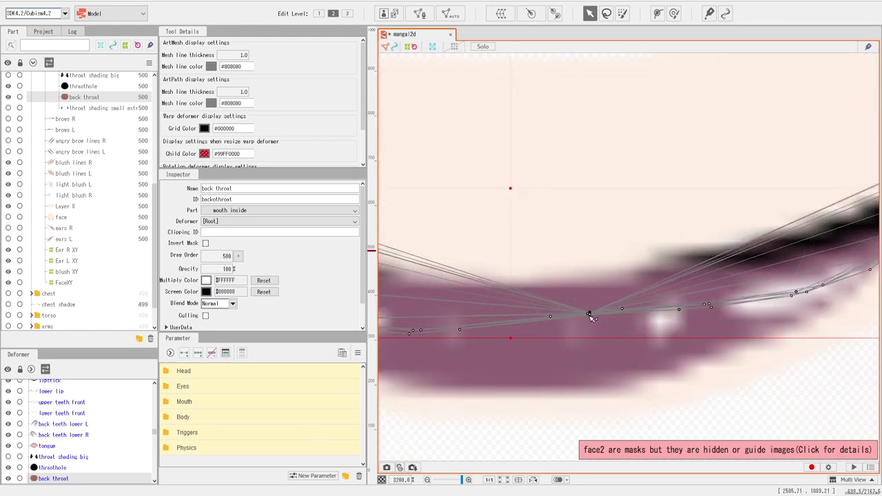
pyautogui.moveTo(565, 309); pyautogui.dragTo(583, 314)
pyautogui.scroll(-3, 583, 308)
pyautogui.scroll(-1, 582, 303)
pyautogui.moveTo(582, 304); pyautogui.dragTo(608, 304)
pyautogui.scroll(1, 608, 304)
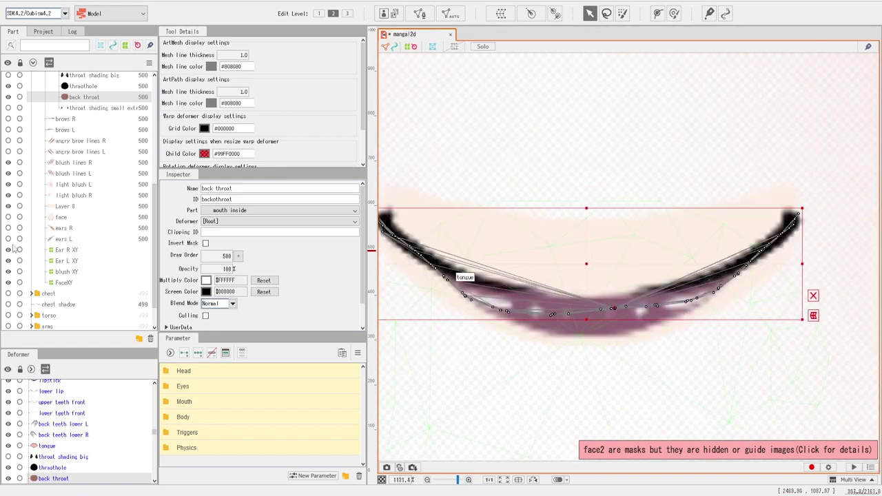
# Step: Show the face layer again and nudge the back throat's lower-left vertices up inside the lipstick
pyautogui.click(8, 217)
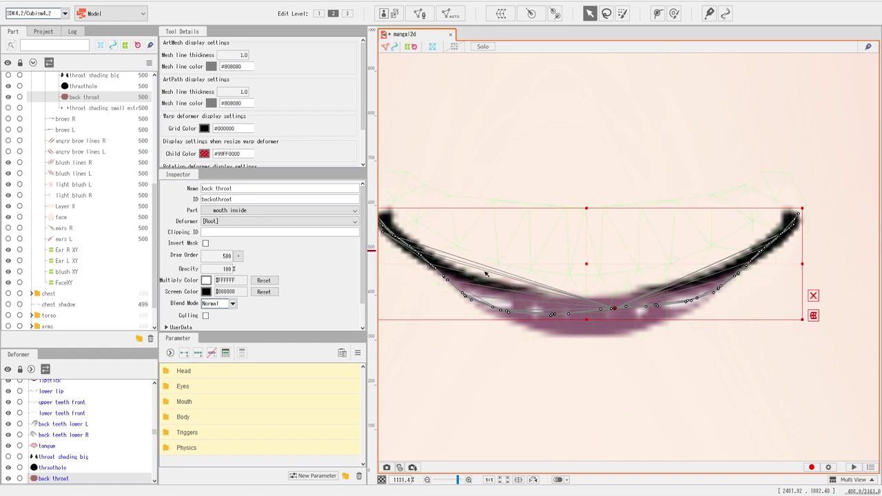
pyautogui.scroll(1, 486, 276)
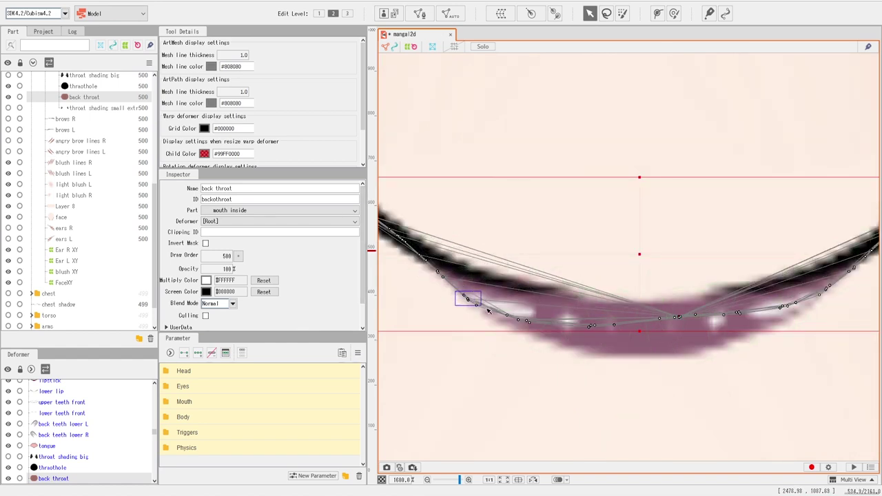
pyautogui.moveTo(487, 311); pyautogui.dragTo(520, 335)
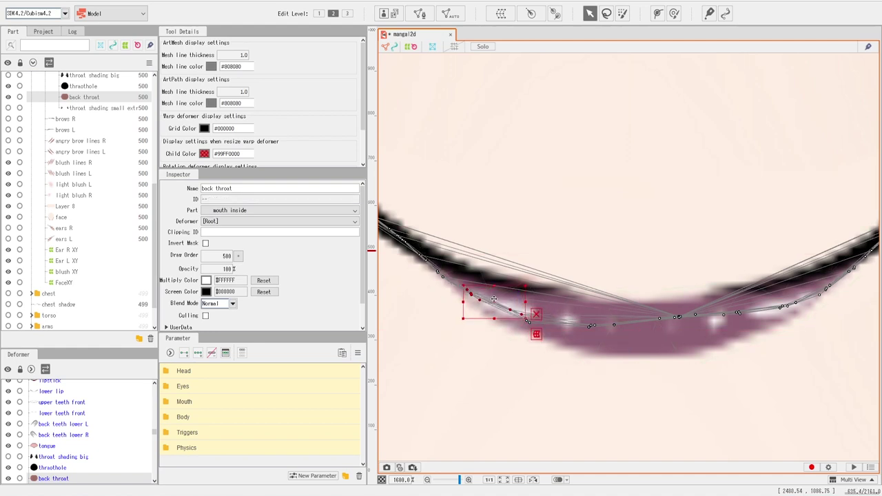
pyautogui.moveTo(494, 299); pyautogui.dragTo(494, 295)
pyautogui.moveTo(515, 336); pyautogui.dragTo(534, 311)
# Step: Nudge the back throat's lower-right vertices up inside the lipstick, and reselect the back throat to check its fit
pyautogui.moveTo(709, 362); pyautogui.dragTo(595, 369)
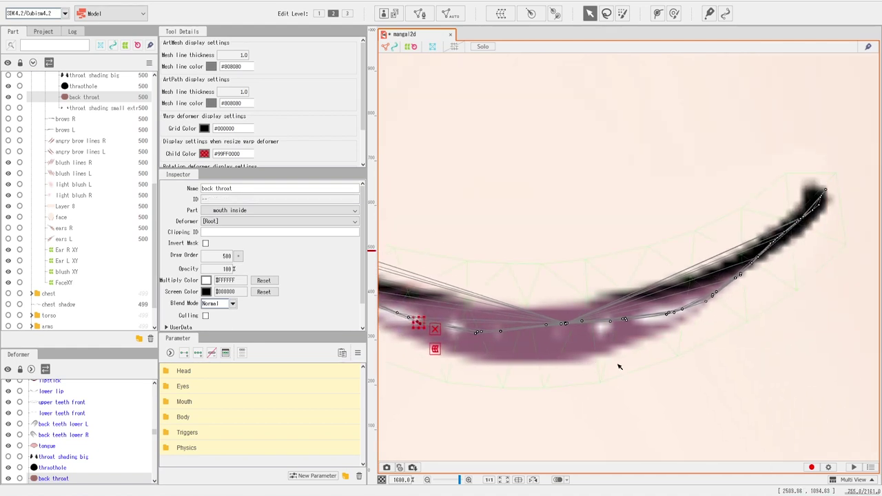
pyautogui.moveTo(734, 327); pyautogui.dragTo(710, 287)
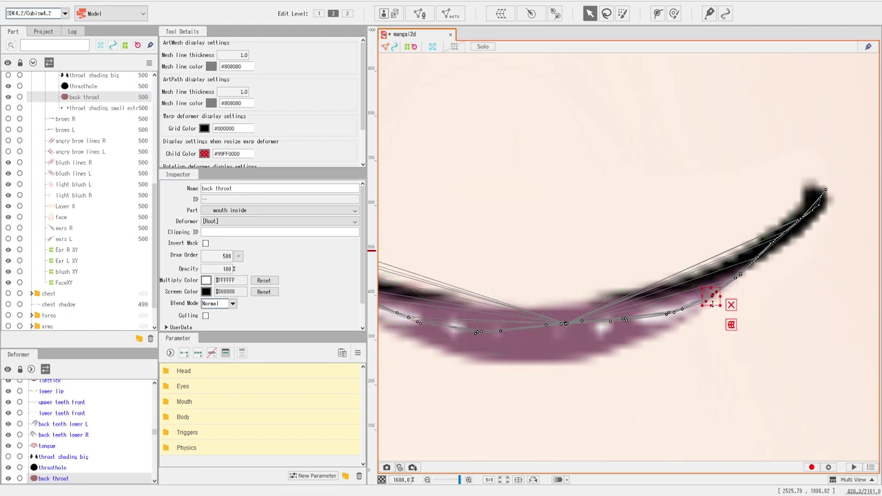
pyautogui.moveTo(688, 339); pyautogui.dragTo(655, 299)
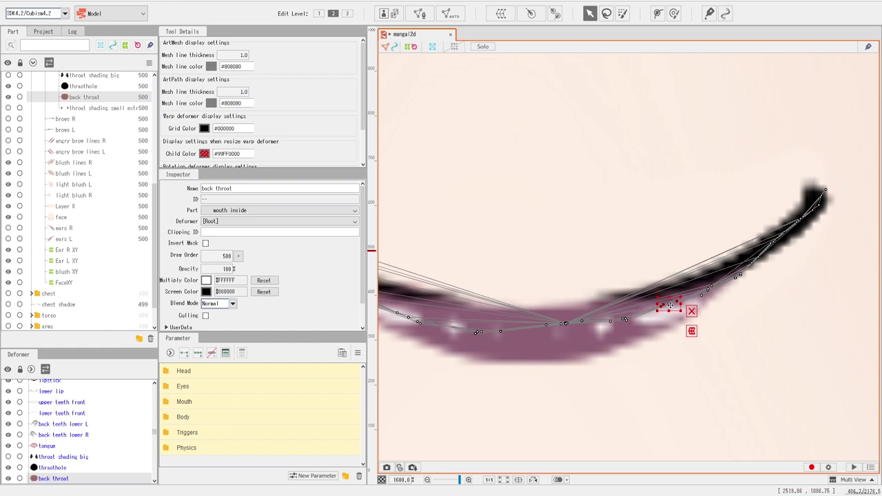
pyautogui.moveTo(746, 293); pyautogui.dragTo(733, 270)
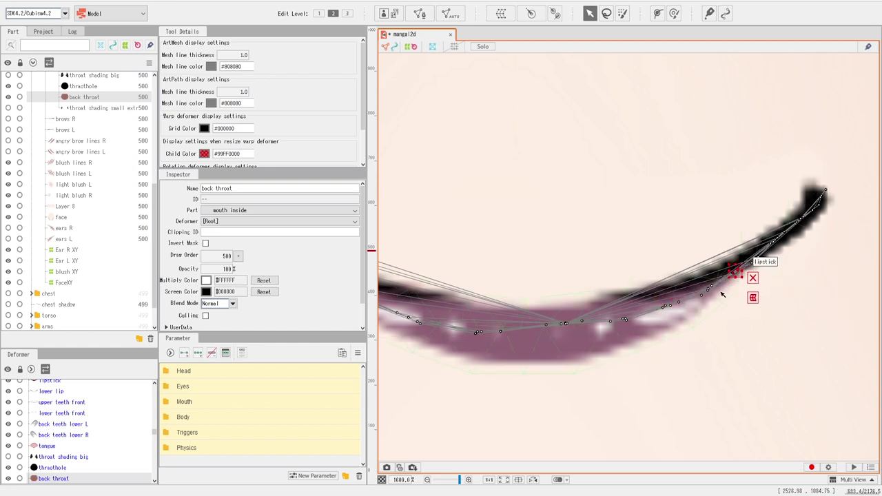
pyautogui.click(713, 351)
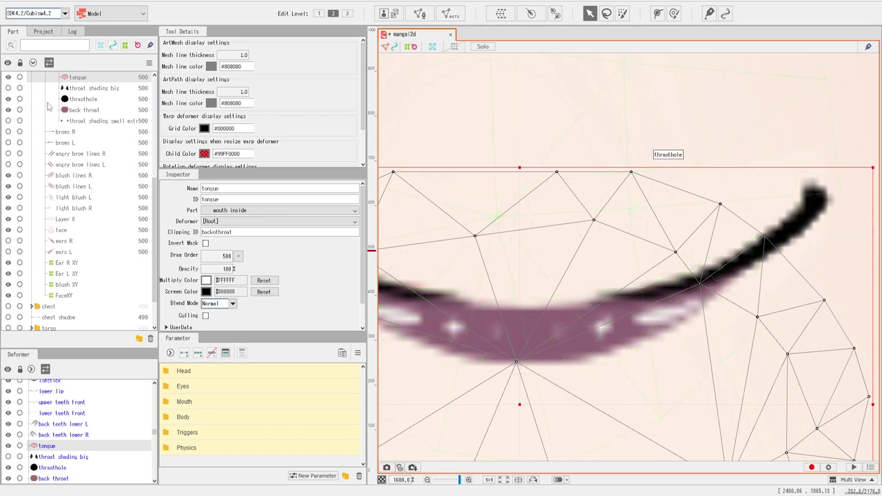
pyautogui.scroll(5, 48, 105)
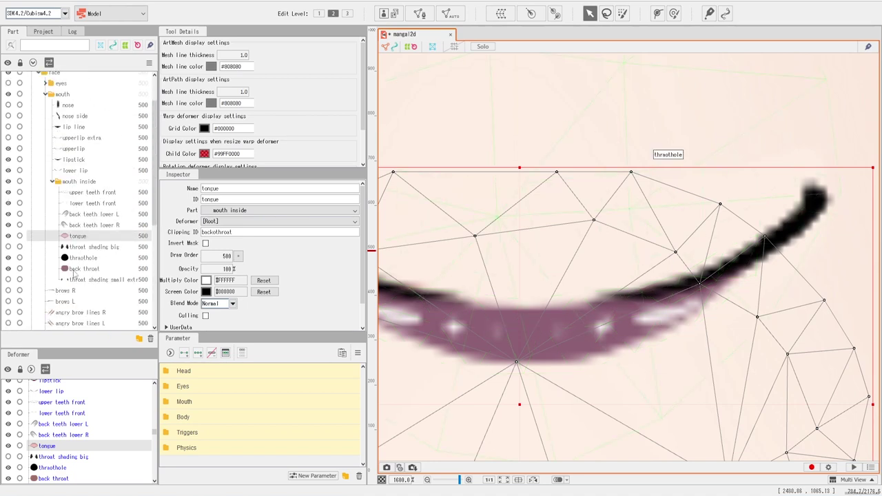
pyautogui.click(80, 269)
pyautogui.scroll(-3, 528, 252)
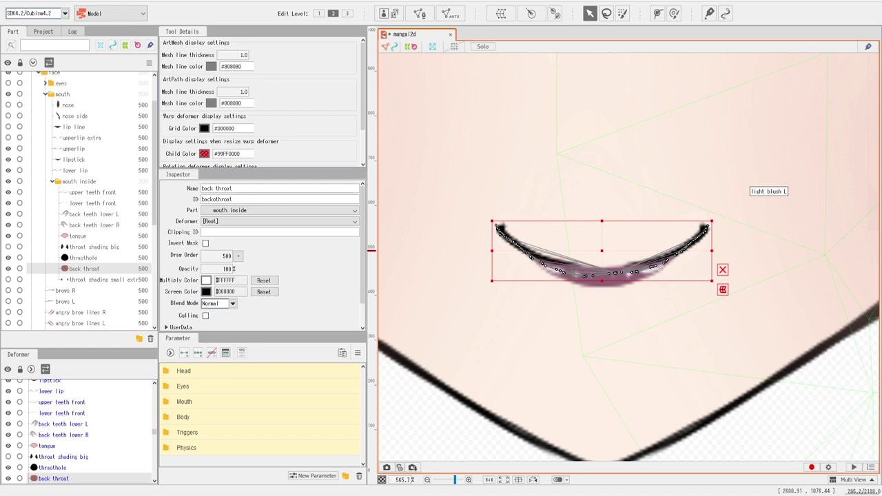
pyautogui.scroll(1, 635, 239)
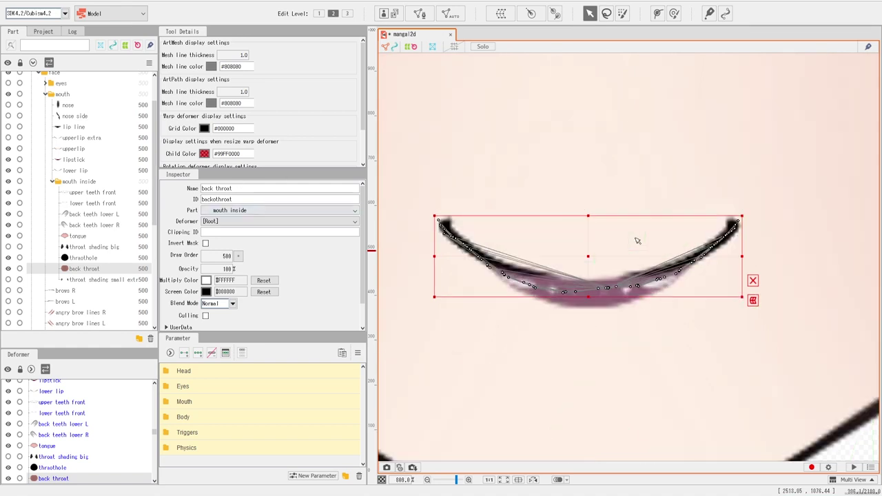
# Step: Create a three-point deform path on the upperlip, curved along the lip line from corner to corner, with a width of 26
pyautogui.click(72, 149)
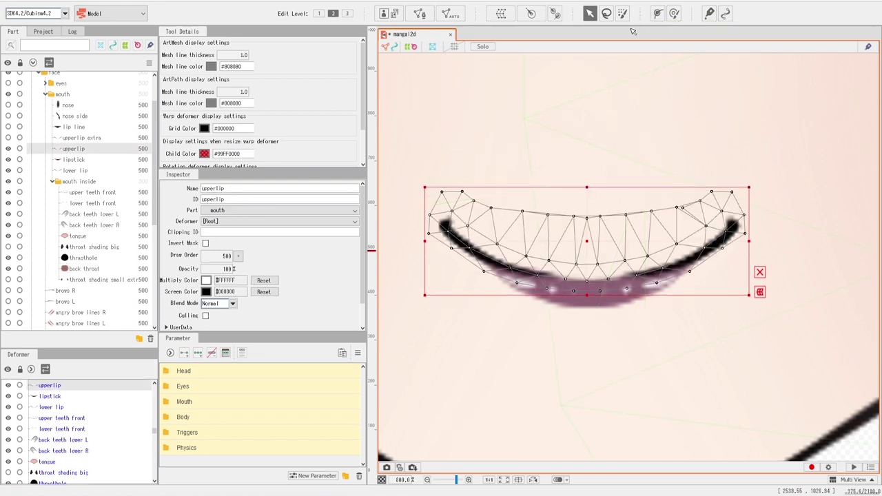
pyautogui.click(657, 14)
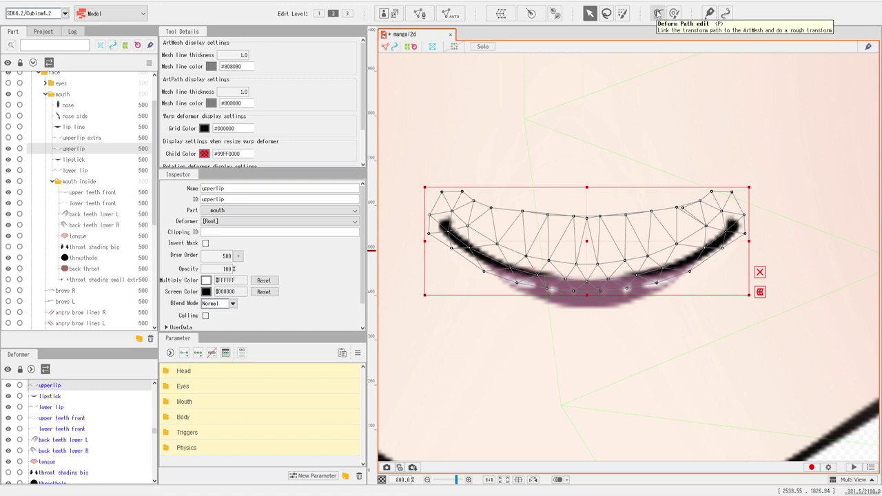
pyautogui.click(443, 224)
pyautogui.click(735, 226)
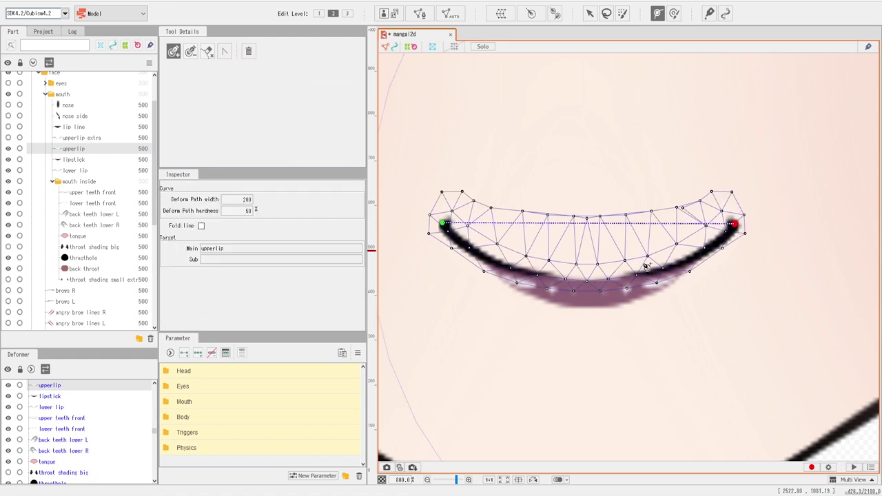
pyautogui.moveTo(590, 224); pyautogui.dragTo(590, 282)
pyautogui.moveTo(247, 199)
pyautogui.mouseDown()
pyautogui.moveTo(194, 200)
pyautogui.moveTo(255, 209)
pyautogui.mouseUp()
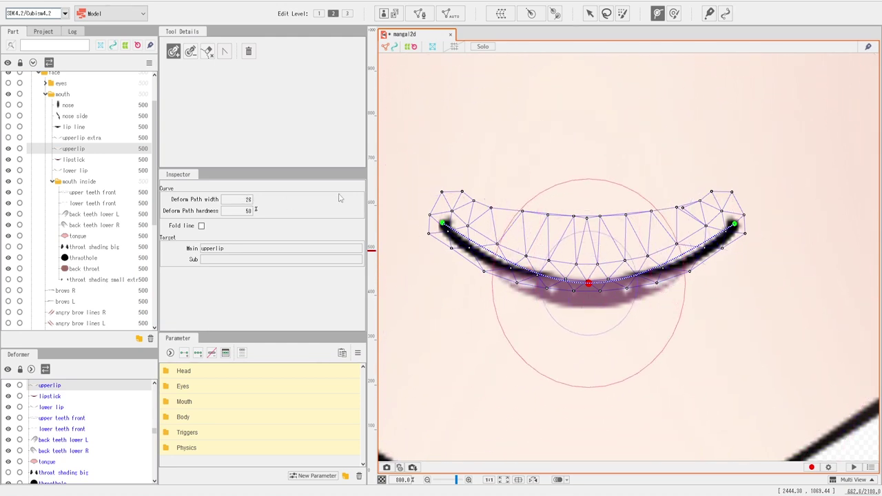
# Step: Edit the upperlip's mesh: move the stray vertex near its upper-right edge outward into line with its neighbours, and auto-connect the mesh
pyautogui.scroll(3, 656, 191)
pyautogui.scroll(-2, 656, 191)
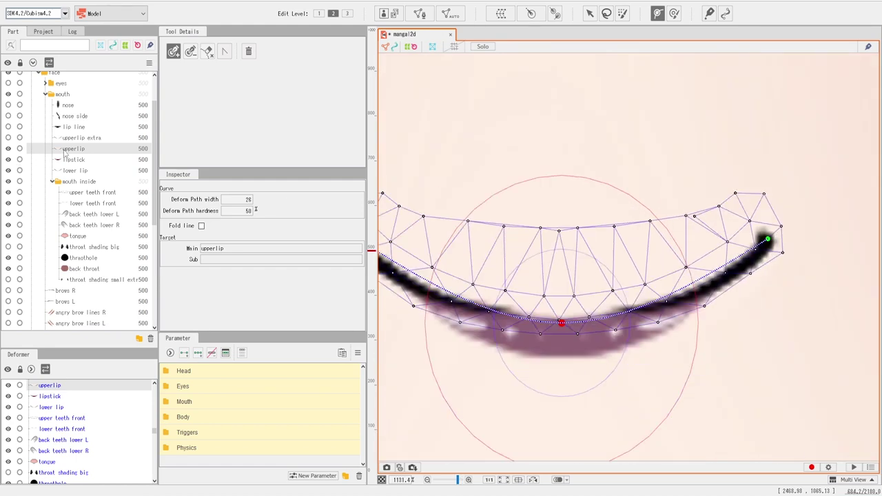
pyautogui.click(419, 13)
pyautogui.scroll(3, 699, 229)
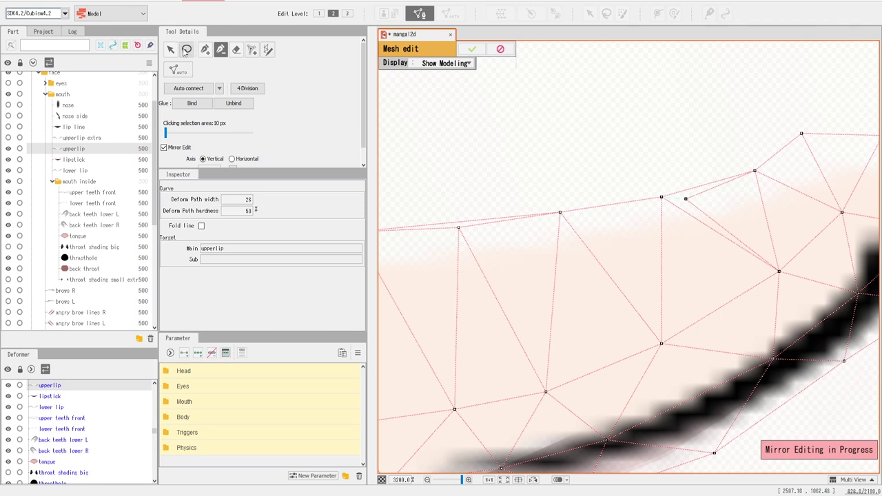
pyautogui.click(170, 49)
pyautogui.moveTo(687, 200); pyautogui.dragTo(713, 190)
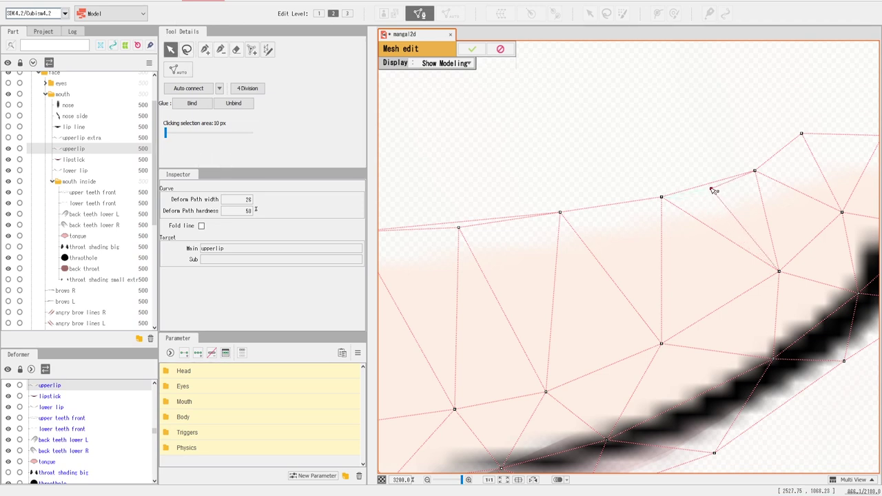
pyautogui.click(177, 91)
pyautogui.scroll(-4, 450, 149)
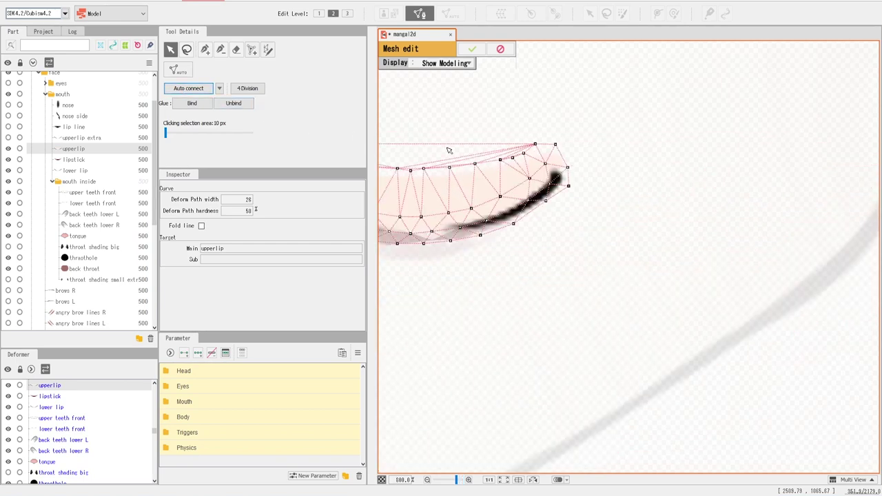
# Step: Delete the stray connecting lines spanning the upperlip mesh's upper edge, using Mirror Edit on the vertical axis to keep both sides symmetrical
pyautogui.moveTo(450, 151); pyautogui.dragTo(612, 177)
pyautogui.scroll(3, 612, 178)
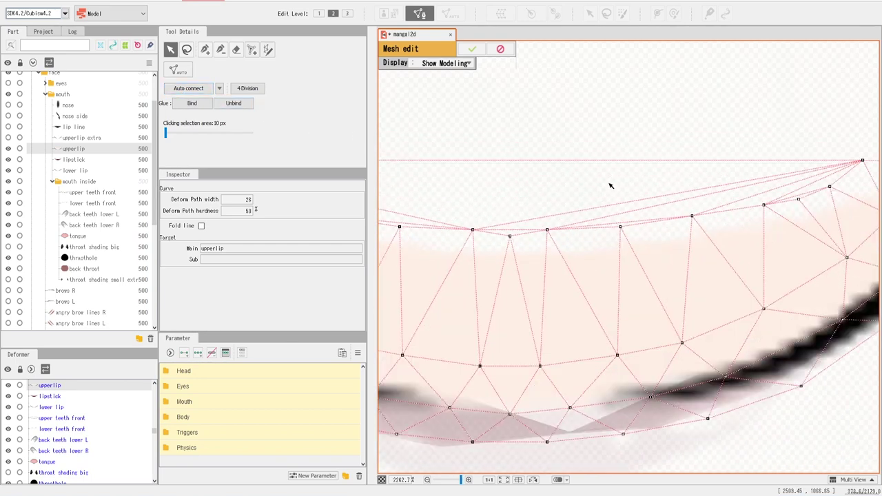
pyautogui.scroll(1, 610, 186)
pyautogui.scroll(-2, 610, 187)
pyautogui.scroll(2, 713, 203)
pyautogui.moveTo(752, 212); pyautogui.dragTo(580, 273)
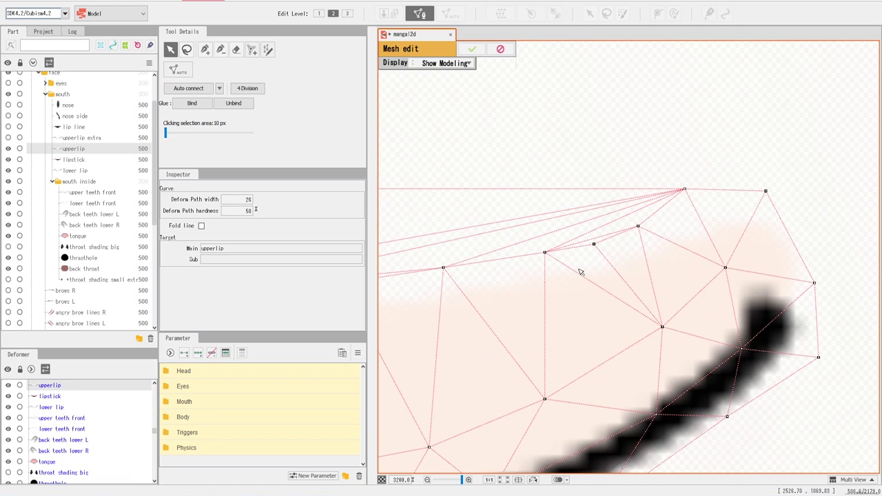
pyautogui.click(221, 49)
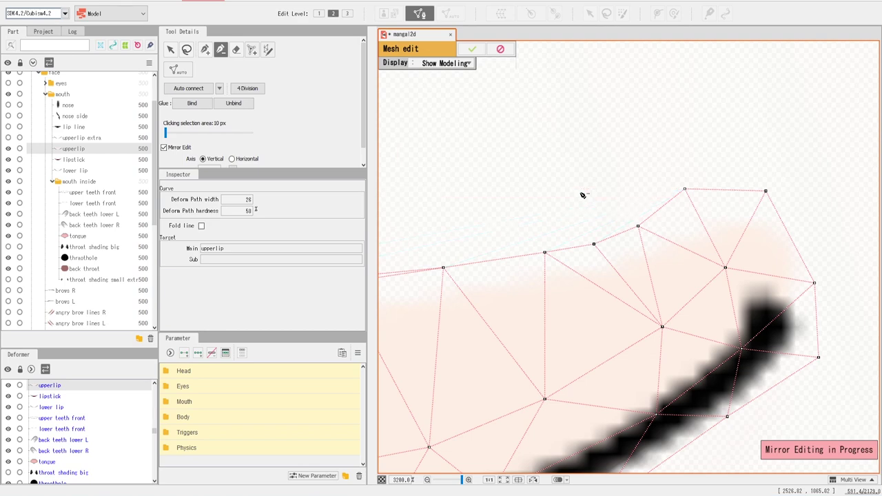
pyautogui.scroll(-5, 520, 191)
pyautogui.scroll(5, 580, 161)
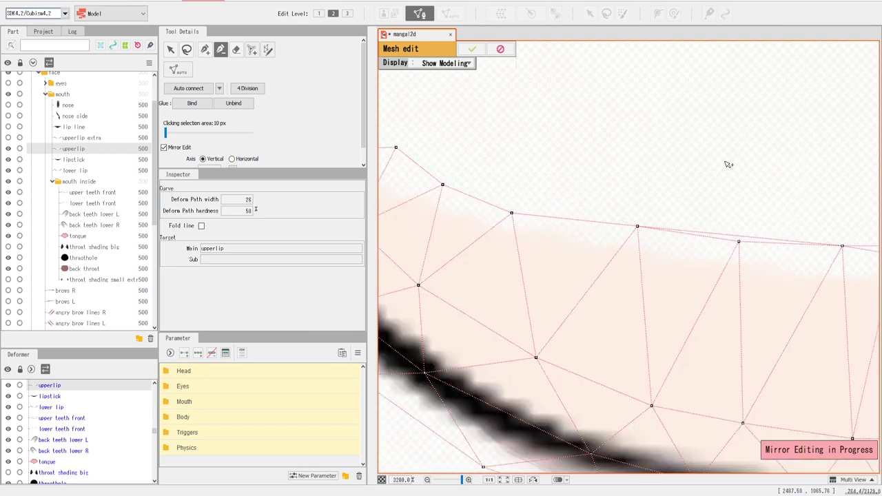
pyautogui.moveTo(729, 165); pyautogui.dragTo(435, 158)
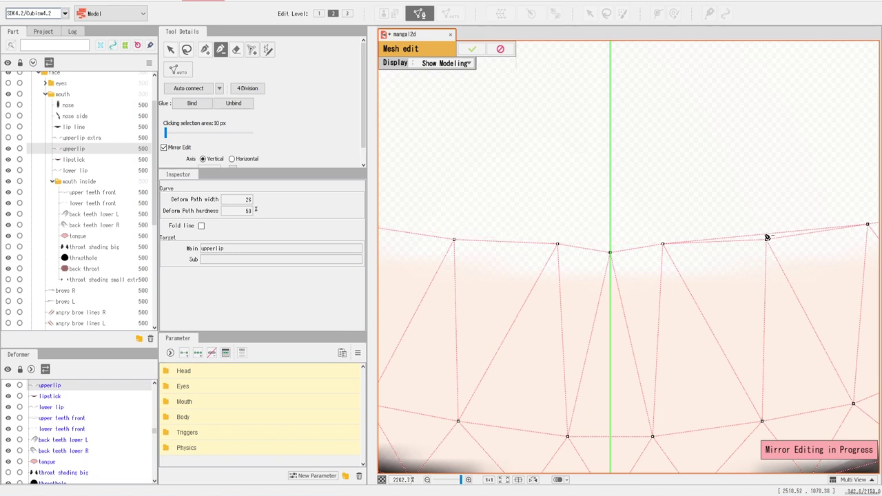
pyautogui.scroll(-5, 768, 213)
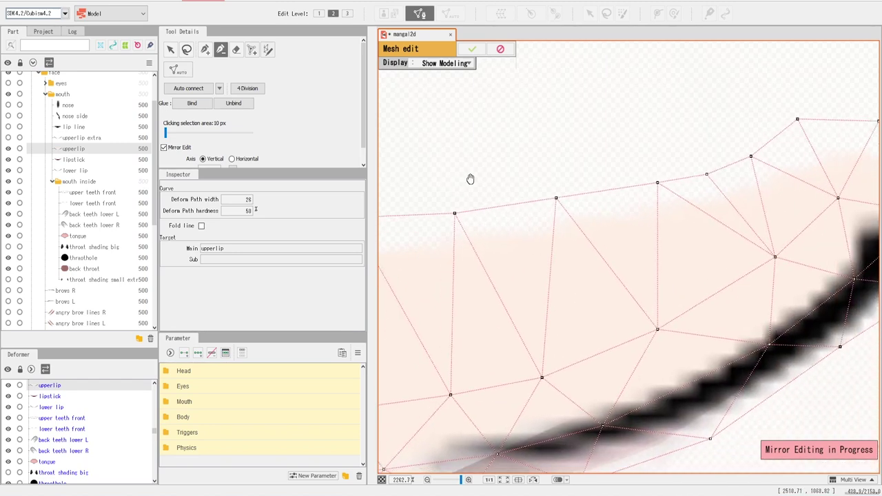
pyautogui.scroll(5, 546, 136)
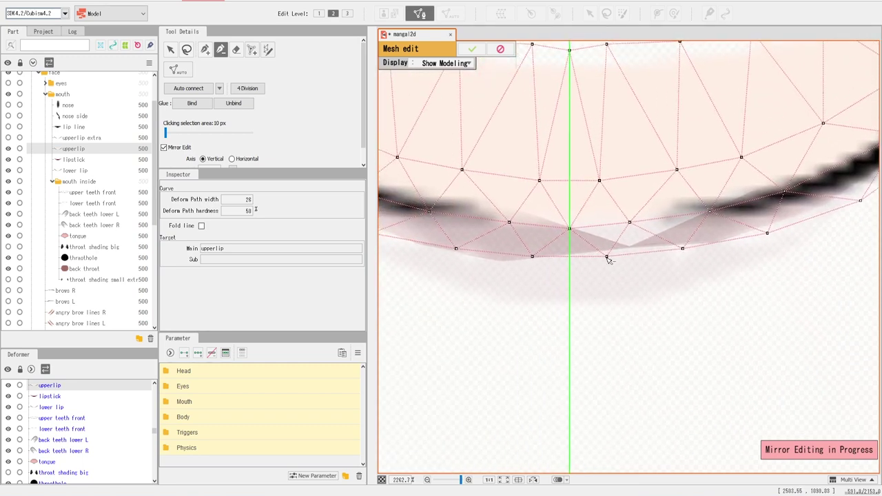
# Step: Hide the lipstick and lower lip to check the upperlip mesh's lower edge, and apply the mesh edit
pyautogui.scroll(-3, 715, 272)
pyautogui.scroll(4, 717, 272)
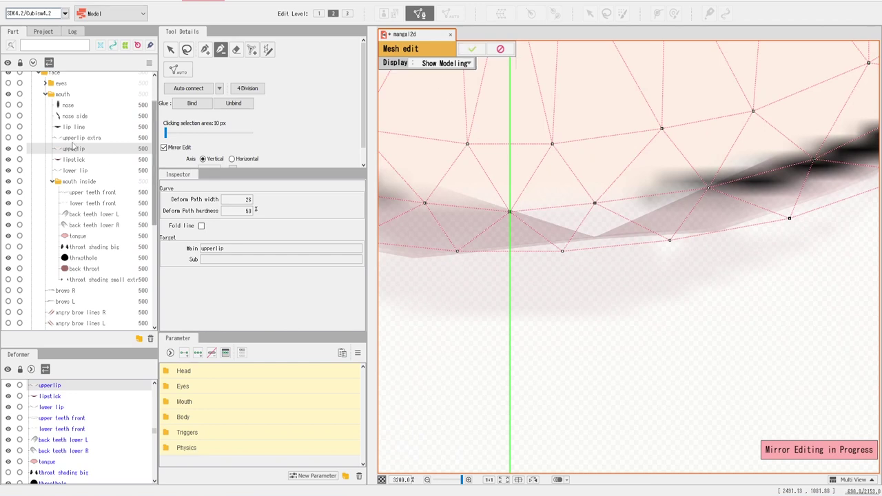
pyautogui.click(8, 160)
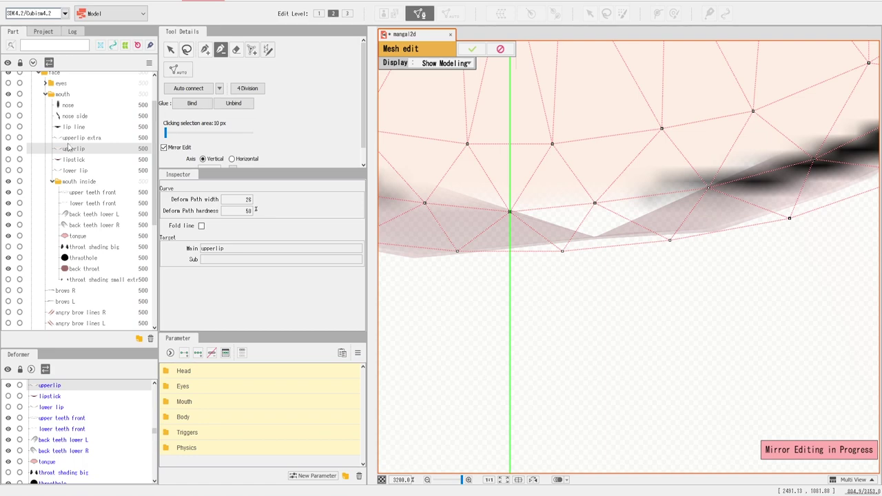
pyautogui.scroll(-5, 569, 255)
pyautogui.scroll(4, 570, 255)
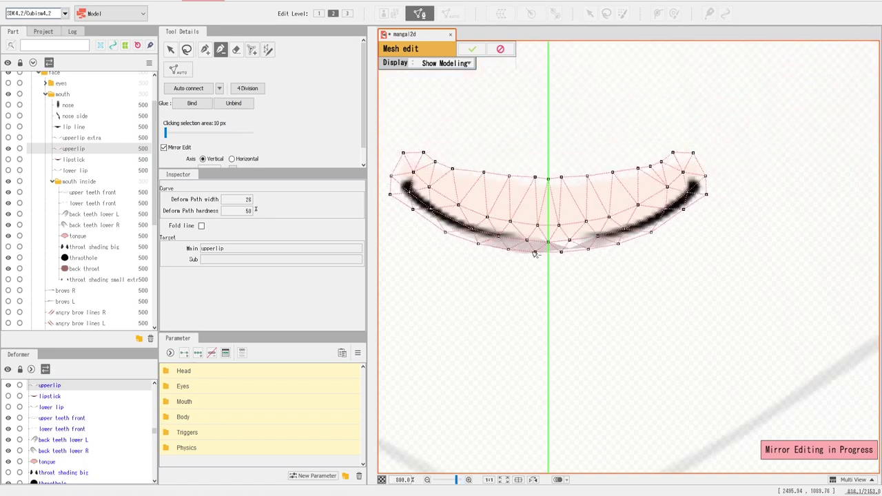
pyautogui.scroll(1, 530, 254)
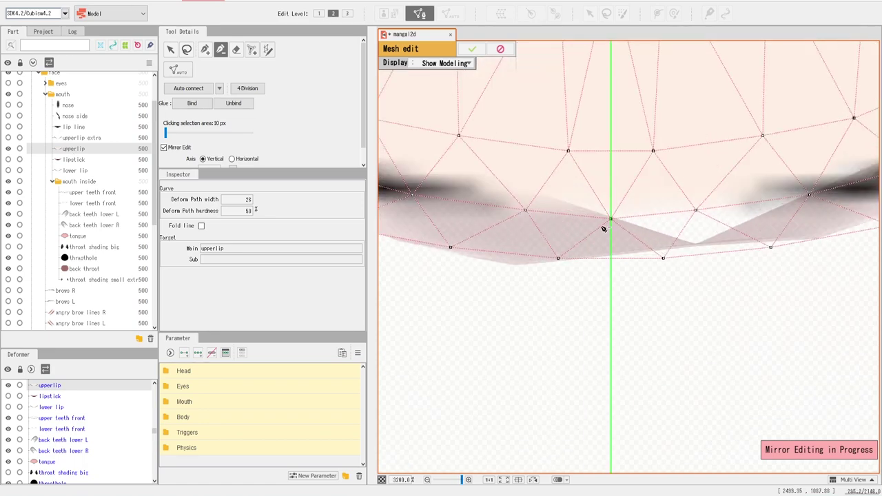
pyautogui.click(468, 53)
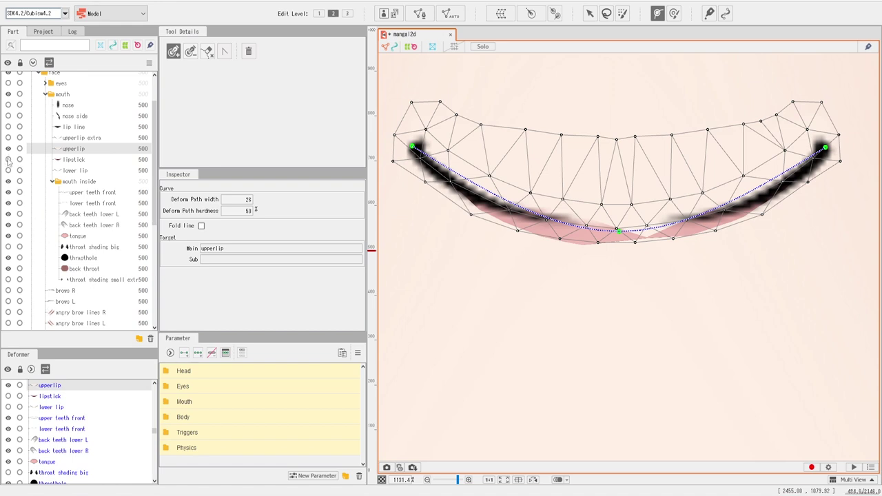
# Step: Make the lower lip and lipstick visible again
pyautogui.click(8, 160)
pyautogui.click(8, 159)
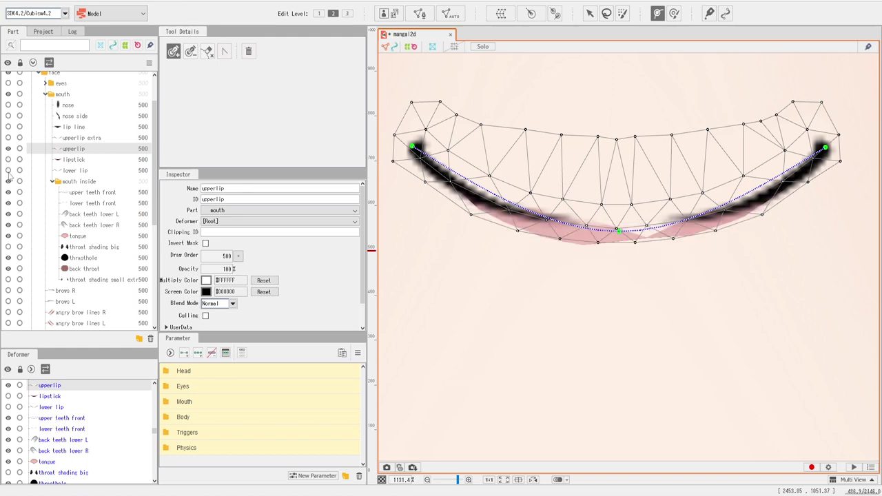
pyautogui.click(8, 171)
pyautogui.click(8, 159)
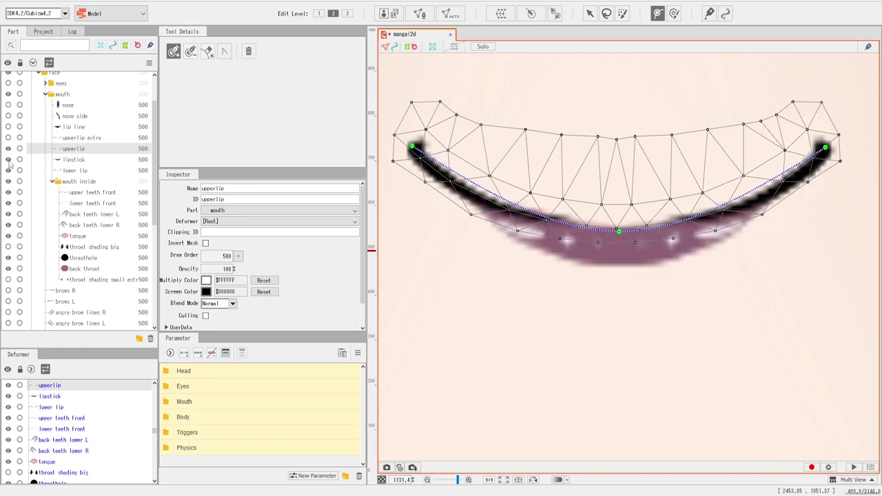
# Step: Compare how the lower lip's and the upperlip's meshes cover the lip line
pyautogui.click(75, 171)
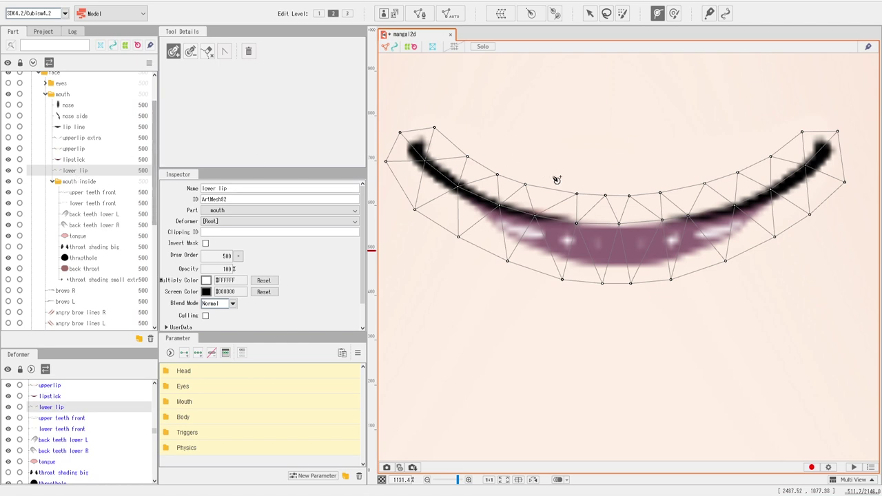
pyautogui.scroll(-4, 664, 294)
pyautogui.moveTo(664, 293); pyautogui.dragTo(608, 380)
pyautogui.scroll(4, 591, 259)
pyautogui.click(65, 149)
pyautogui.scroll(-2, 545, 208)
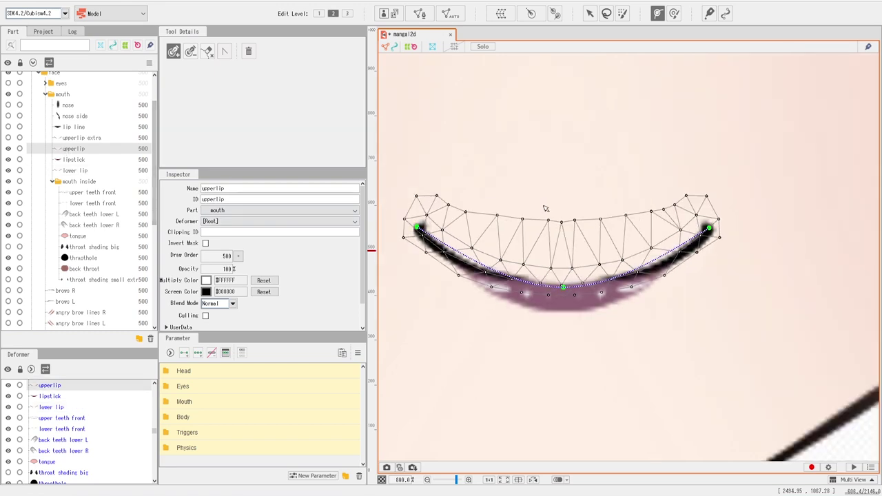
pyautogui.moveTo(547, 208); pyautogui.dragTo(568, 216)
# Step: Create a three-point deform path on the lower lip, curved along the lip line from corner to corner, with a width of 23
pyautogui.click(75, 170)
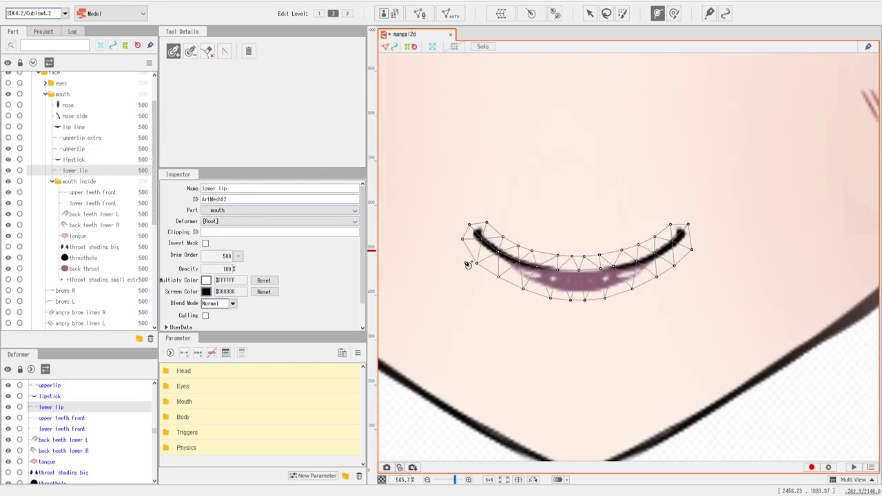
pyautogui.click(478, 234)
pyautogui.click(682, 235)
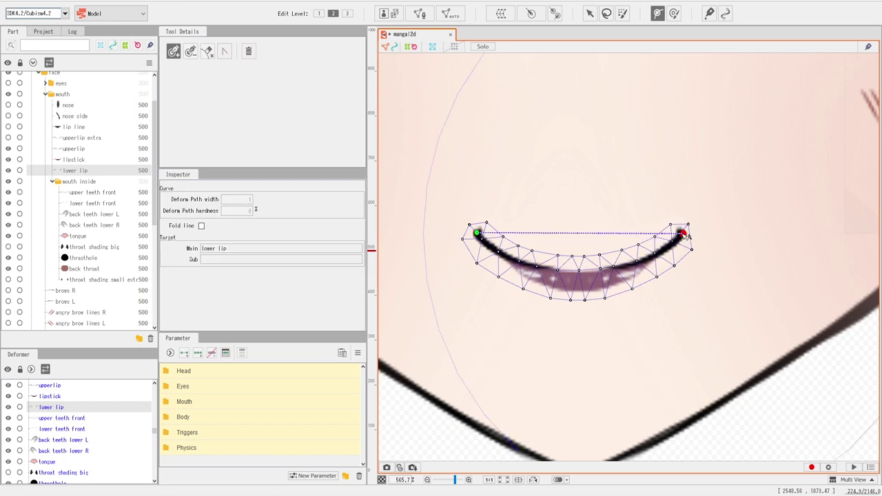
pyautogui.moveTo(578, 238); pyautogui.dragTo(577, 275)
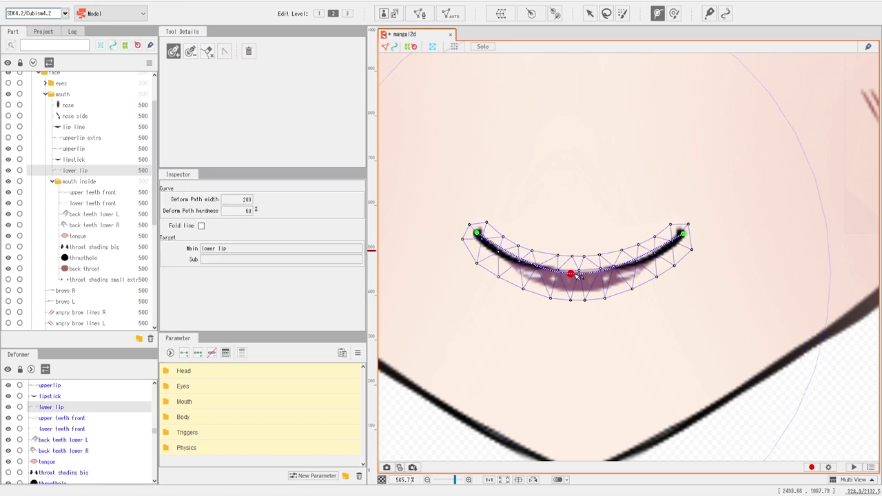
pyautogui.moveTo(571, 275); pyautogui.dragTo(580, 277)
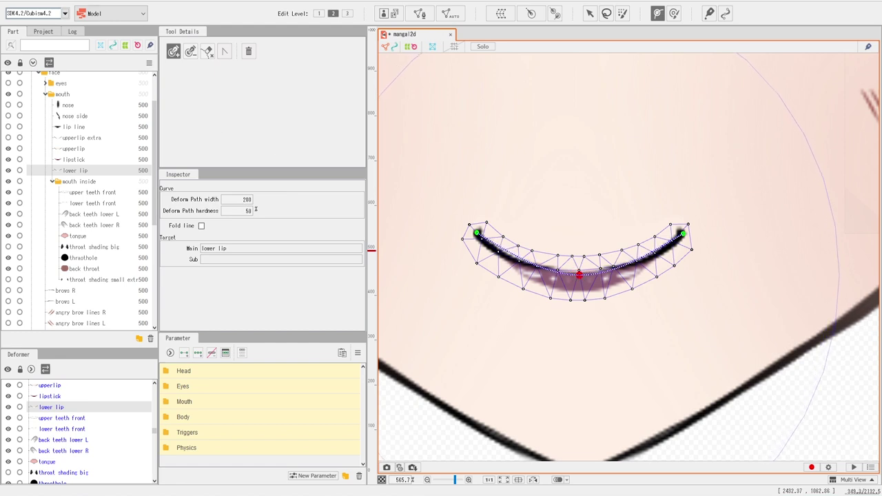
pyautogui.moveTo(246, 201); pyautogui.dragTo(165, 201)
pyautogui.scroll(-2, 256, 209)
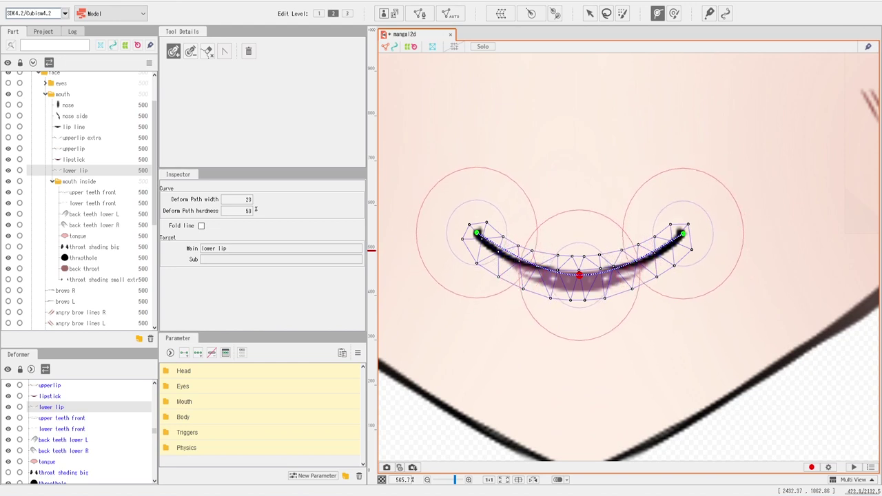
# Step: Create a three-point deform path on the lipstick, curved through its middle from end to end, with a width of 17
pyautogui.click(74, 159)
pyautogui.scroll(2, 488, 293)
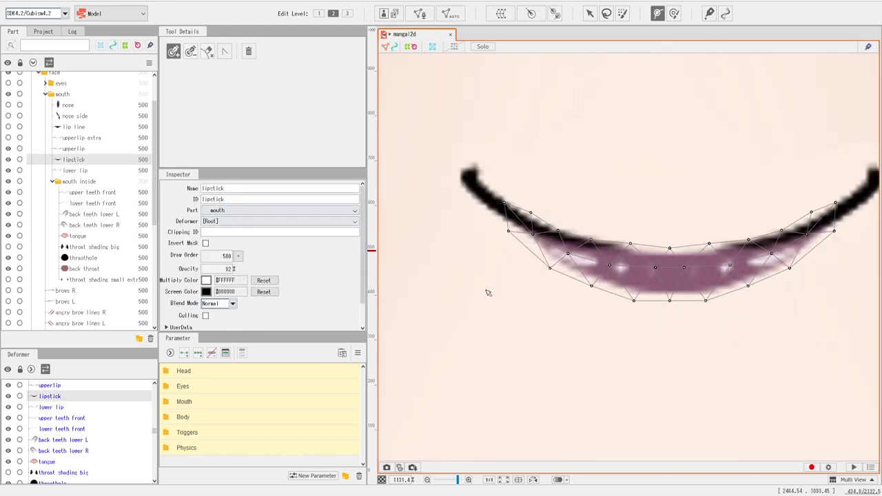
pyautogui.scroll(-1, 488, 293)
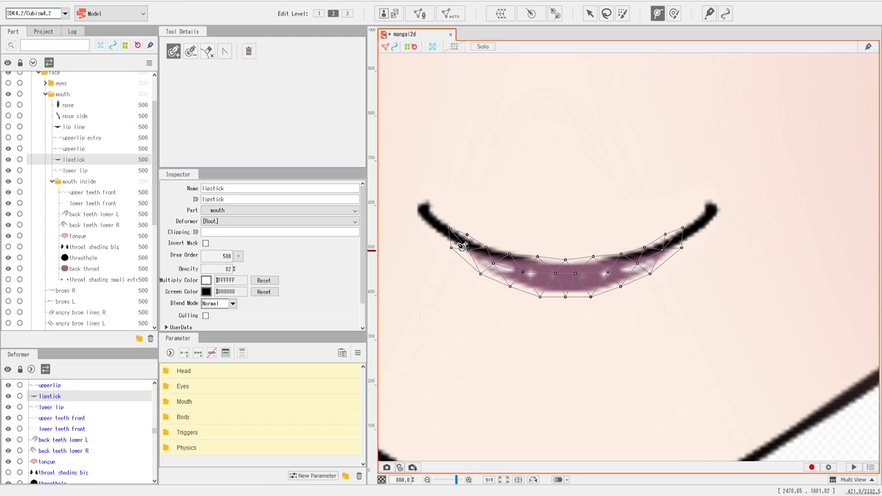
pyautogui.click(457, 243)
pyautogui.click(669, 247)
pyautogui.click(569, 245)
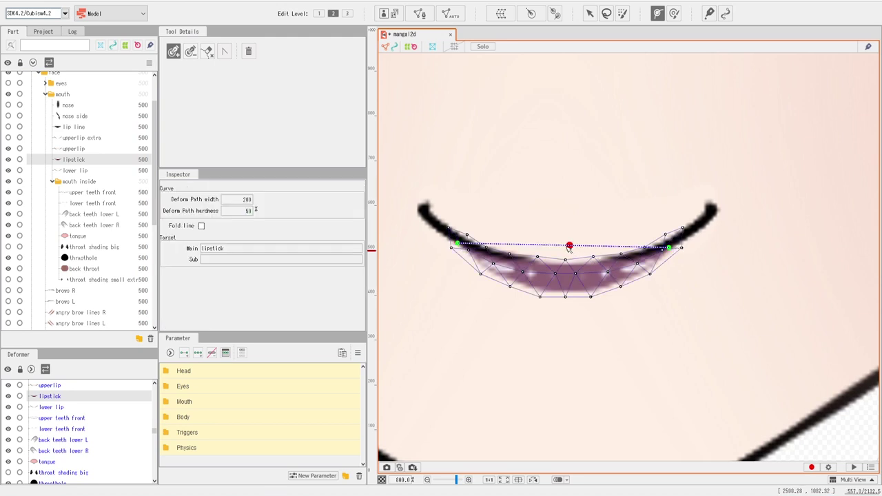
pyautogui.moveTo(569, 246); pyautogui.dragTo(562, 276)
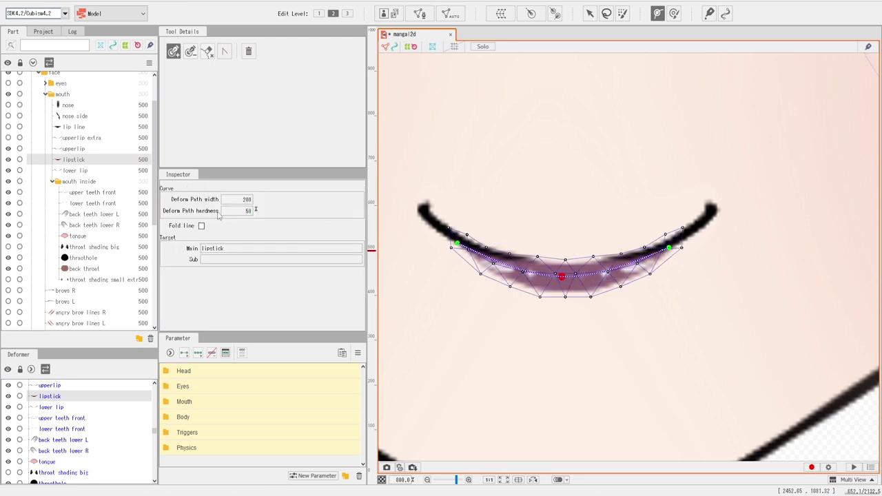
pyautogui.moveTo(245, 199); pyautogui.dragTo(207, 199)
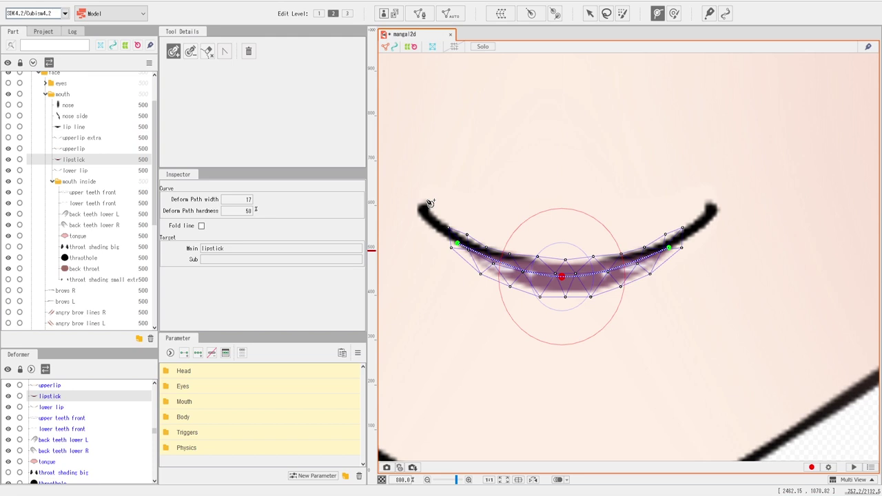
# Step: Return to the arrow selection tool and deselect the lipstick to view the closed mouth on the face
pyautogui.scroll(-4, 429, 203)
pyautogui.scroll(4, 421, 156)
pyautogui.moveTo(430, 159); pyautogui.dragTo(491, 166)
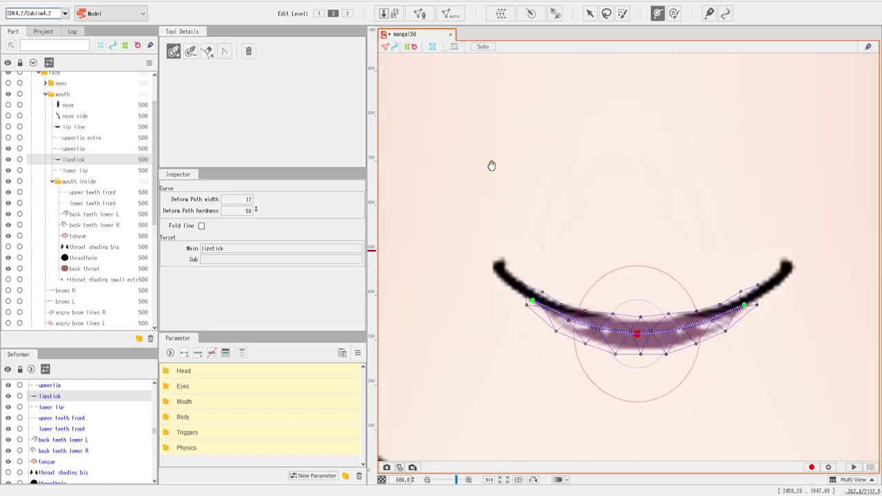
pyautogui.click(590, 13)
pyautogui.scroll(-3, 573, 197)
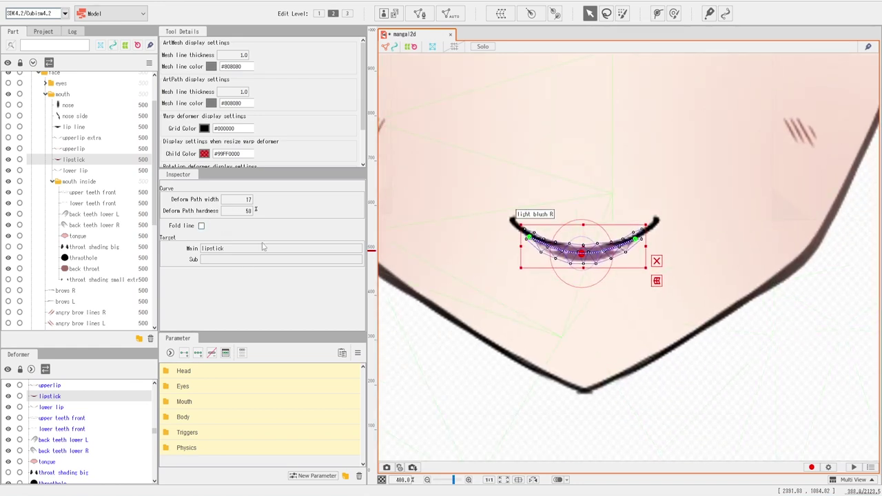
pyautogui.moveTo(556, 129); pyautogui.dragTo(569, 171)
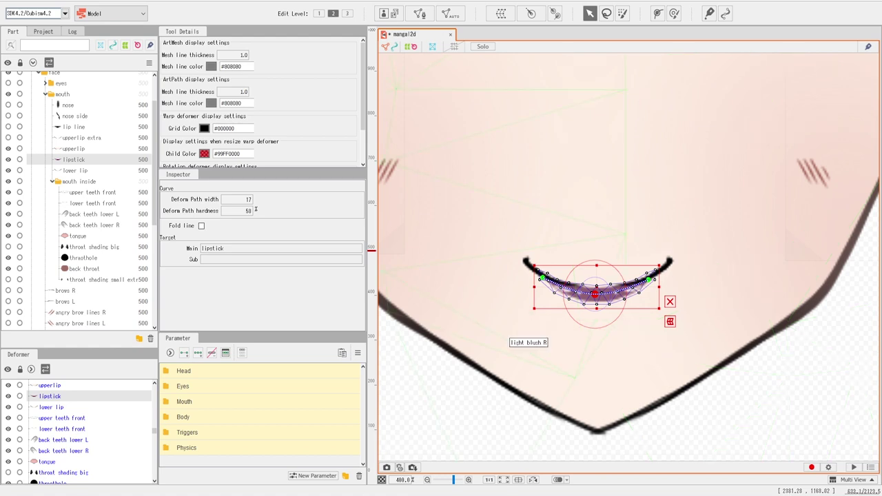
pyautogui.scroll(-2, 628, 276)
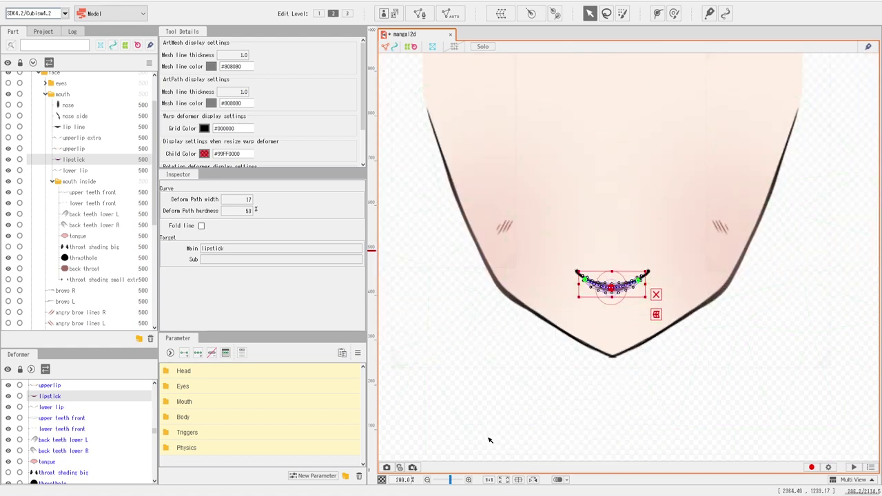
pyautogui.click(602, 462)
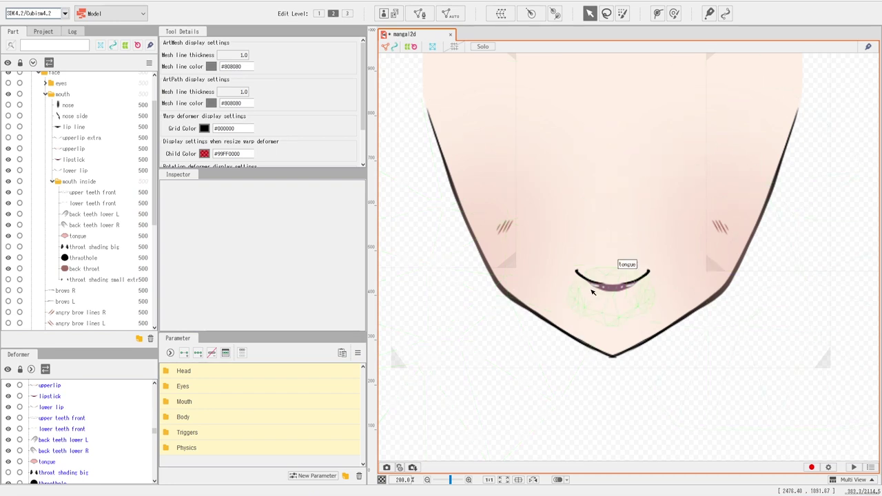
# Step: Examine how the tongue, upperlip, lipstick and back throat meshes sit on the closed mouth
pyautogui.click(86, 200)
pyautogui.click(79, 237)
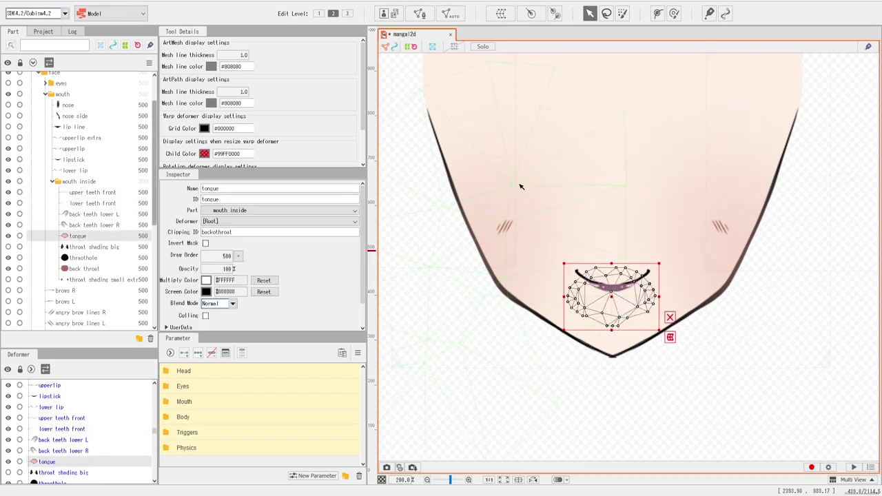
pyautogui.click(69, 148)
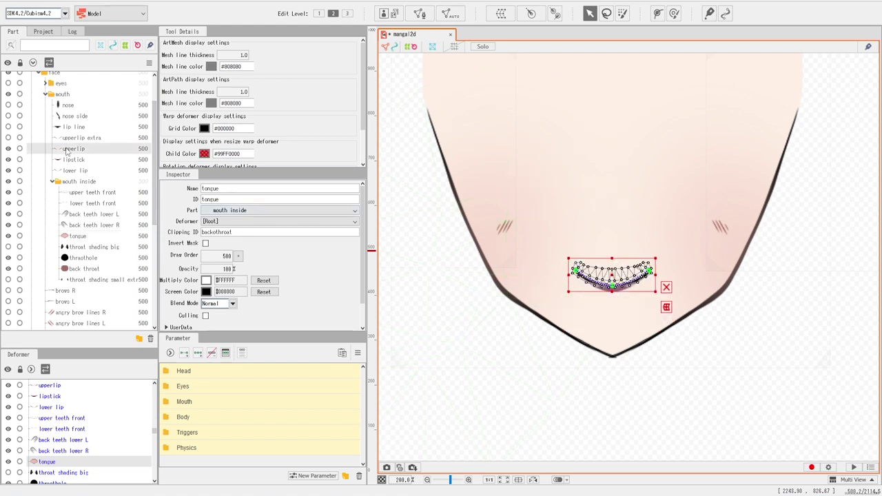
pyautogui.click(69, 159)
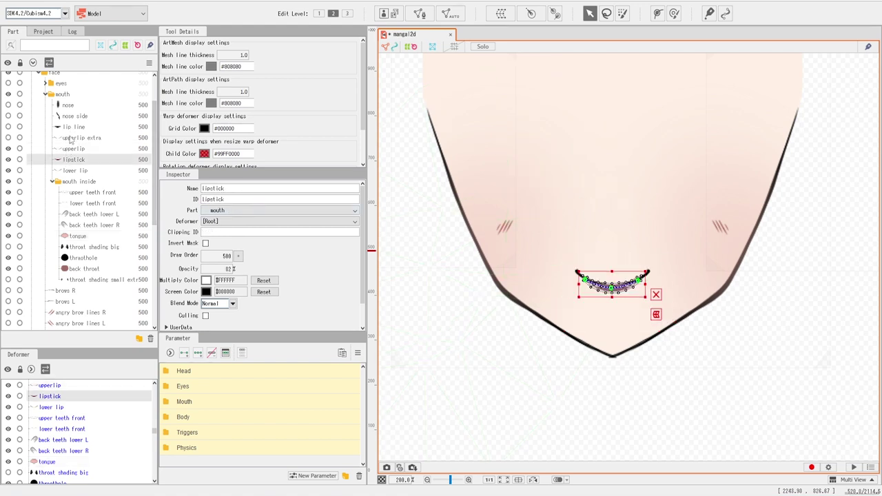
pyautogui.scroll(2, 590, 268)
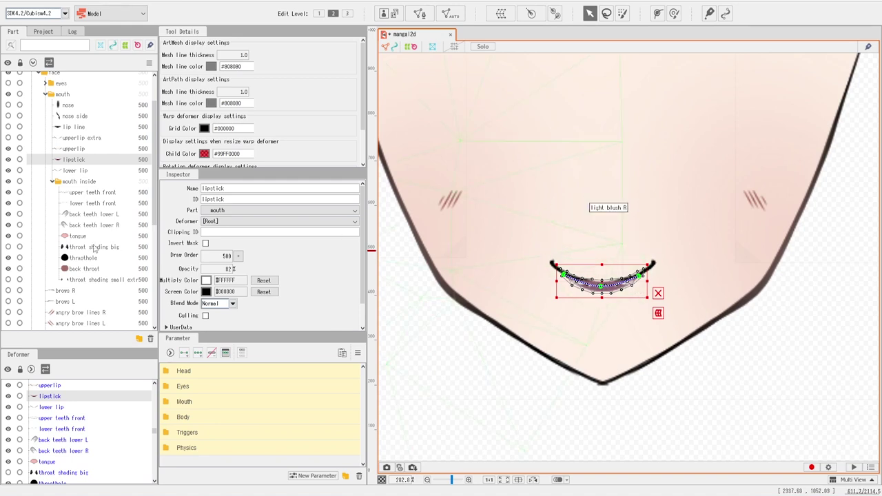
pyautogui.click(74, 270)
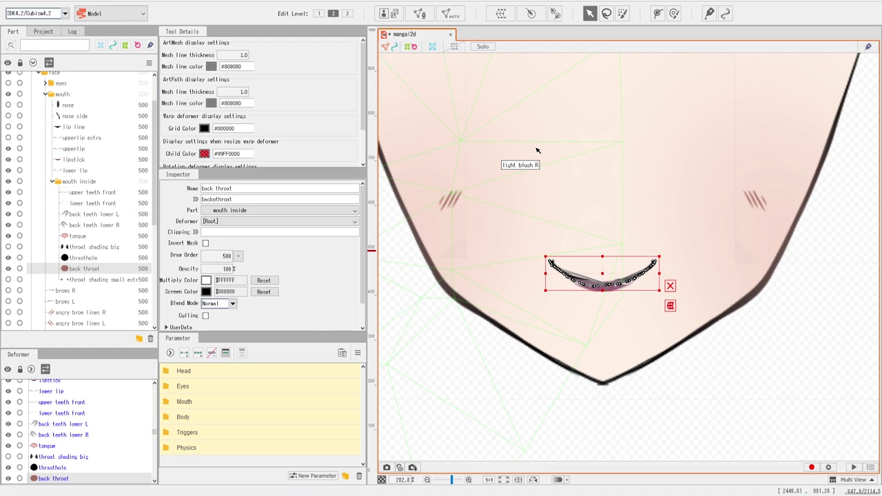
pyautogui.scroll(2, 643, 235)
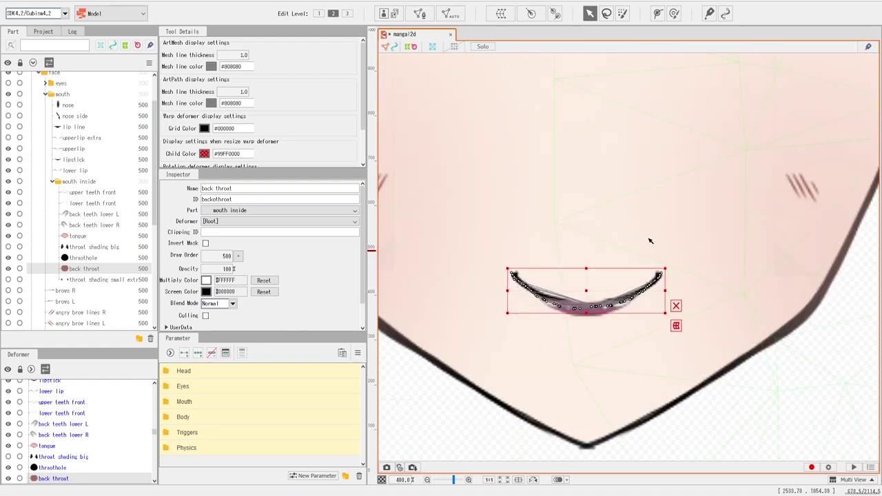
pyautogui.moveTo(650, 240); pyautogui.dragTo(650, 219)
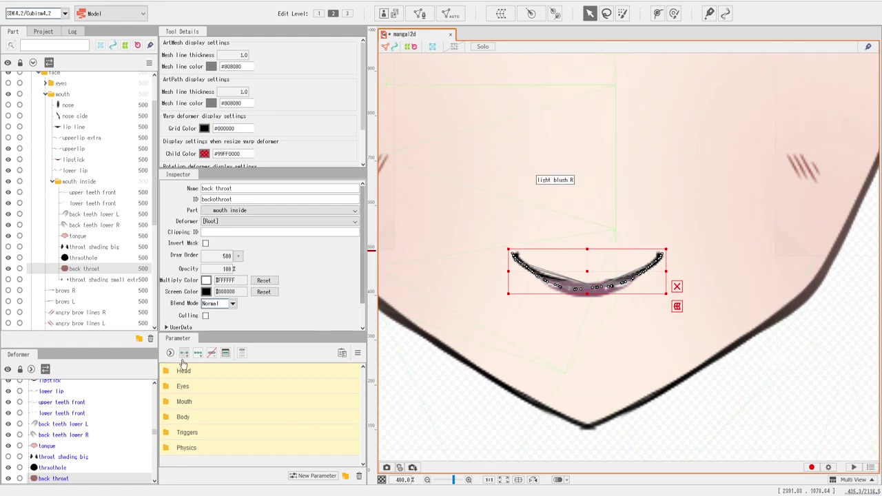
# Step: Enlarge the parameter list and set the minimum of the Mouth Open parameter to -1
pyautogui.moveTo(213, 335); pyautogui.dragTo(213, 285)
pyautogui.scroll(-2, 233, 224)
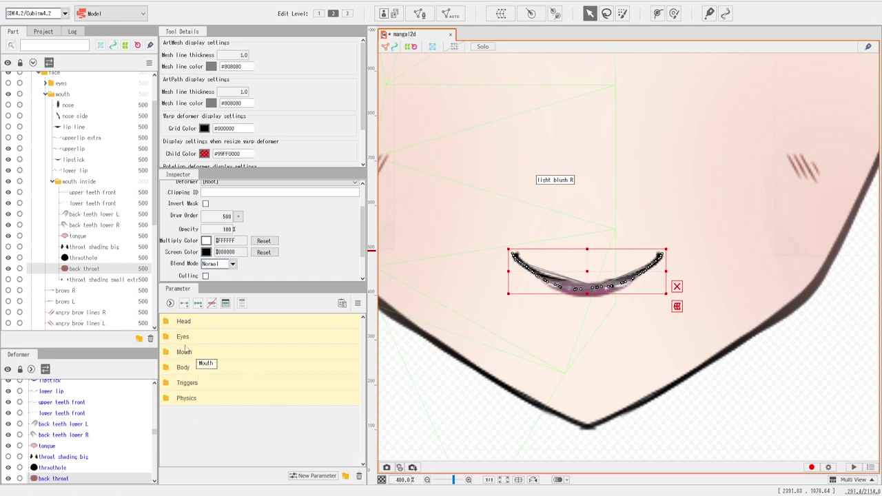
pyautogui.click(166, 353)
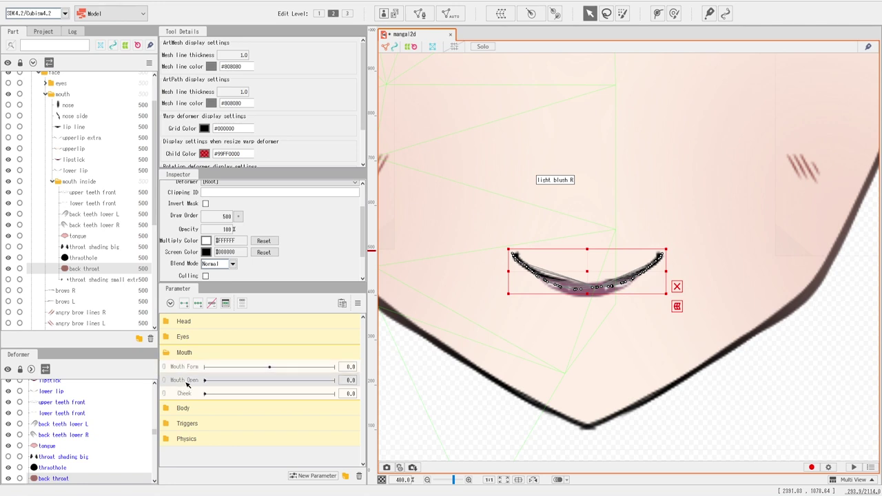
pyautogui.rightClick(186, 385)
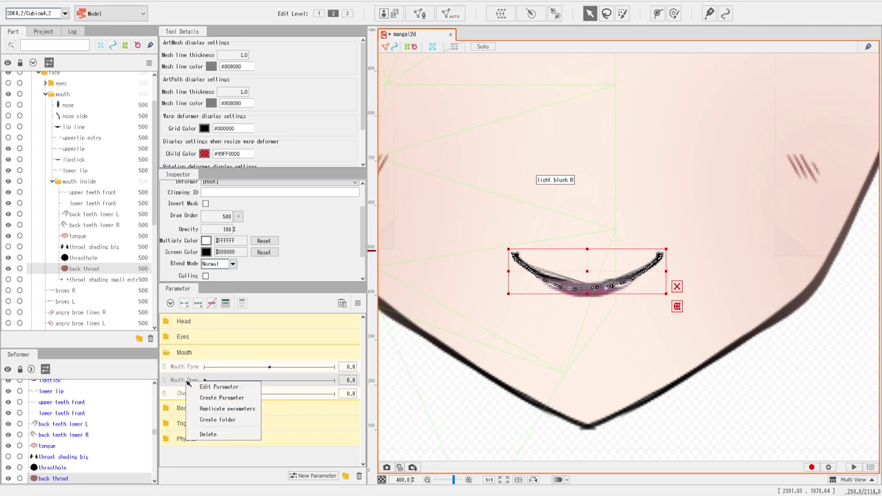
pyautogui.click(218, 387)
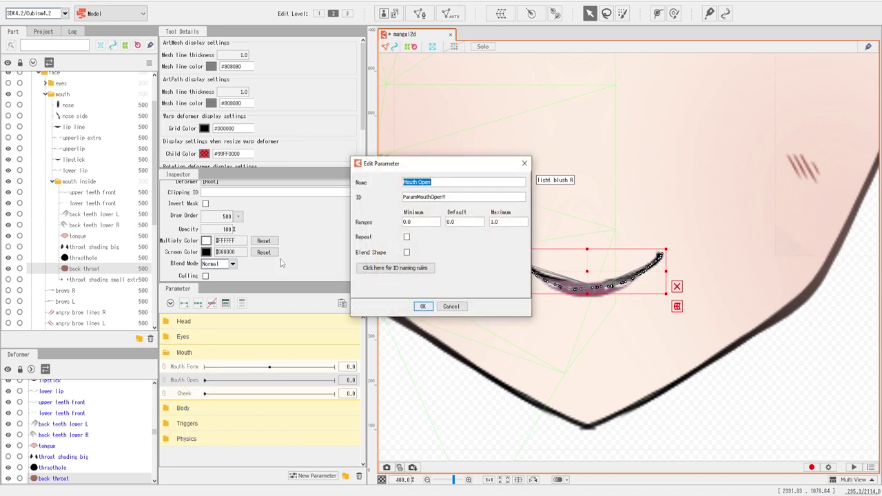
pyautogui.doubleClick(419, 223)
pyautogui.write('-1')
pyautogui.click(424, 307)
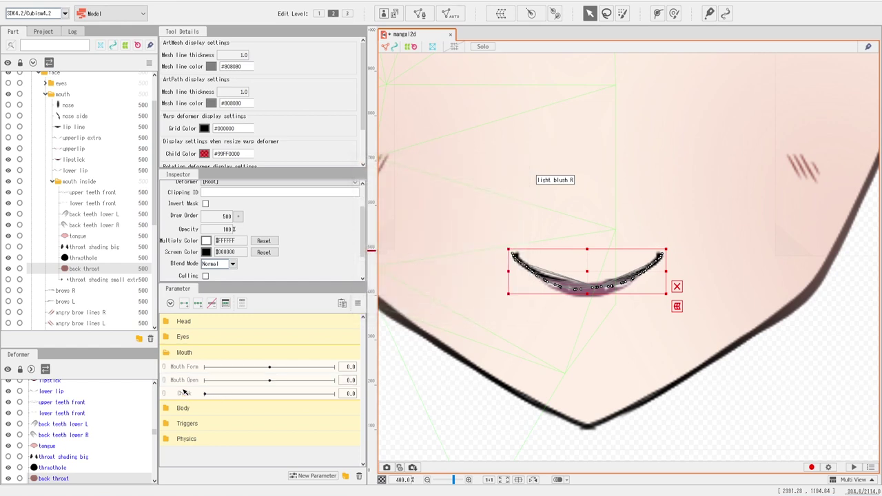
# Step: Create a Mouth Shrug parameter with ID MouthShrugParam and range 0 to 1, and place it above Cheek
pyautogui.click(317, 475)
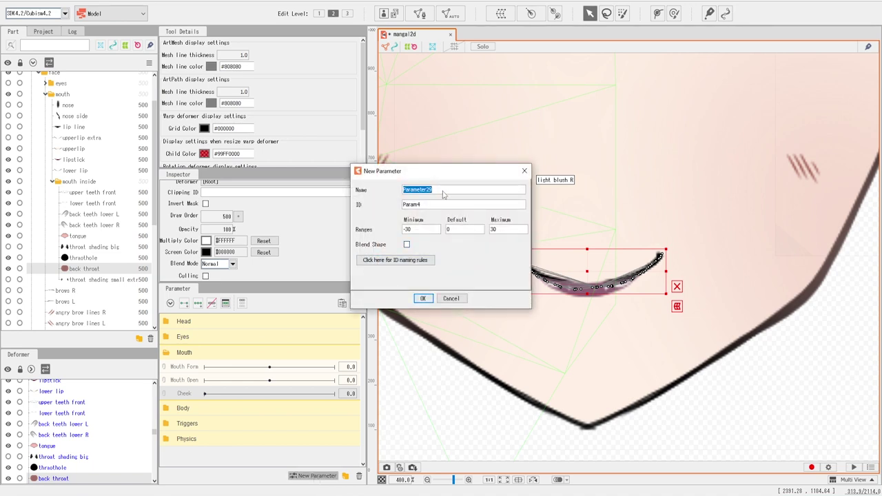
pyautogui.write('Mouth Shrug')
pyautogui.press('Tab')
pyautogui.press('BackSpace')
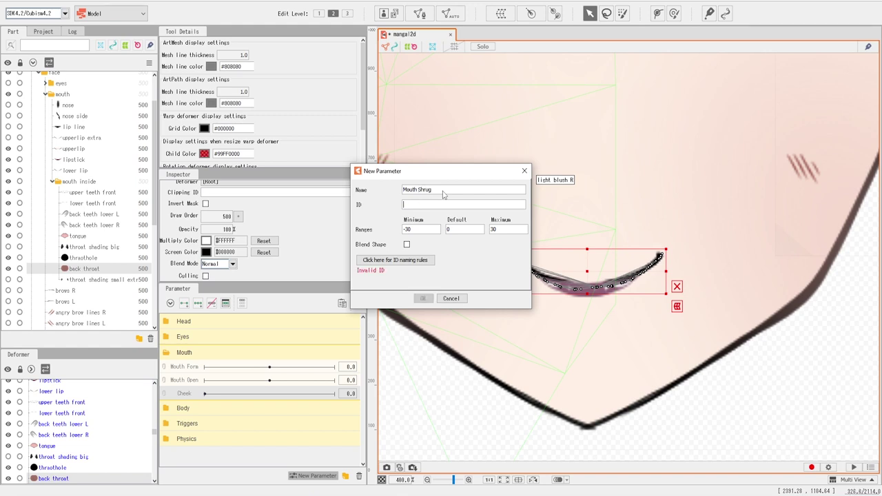
pyautogui.write('MouthShrugParam')
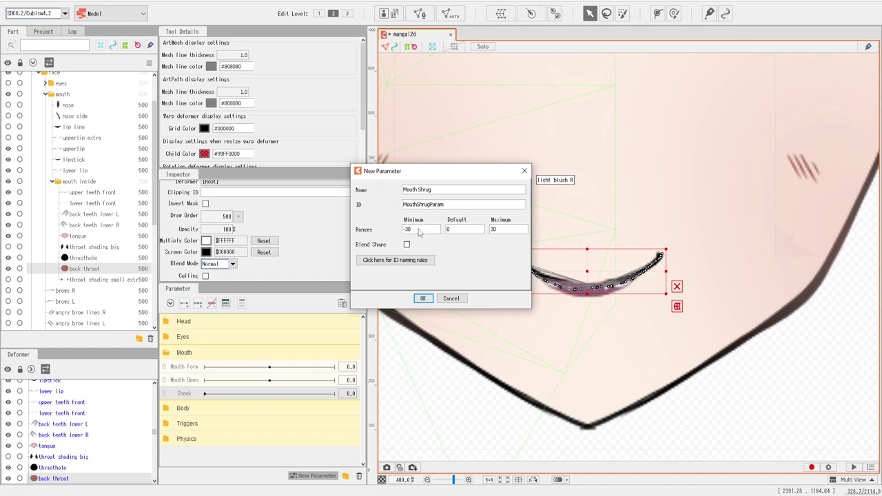
pyautogui.moveTo(415, 230); pyautogui.dragTo(391, 234)
pyautogui.write('0')
pyautogui.doubleClick(490, 231)
pyautogui.write('1')
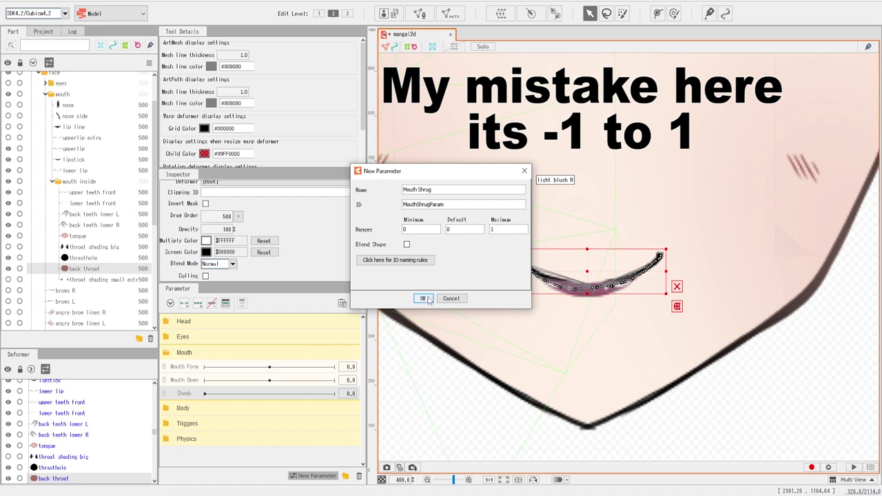
pyautogui.click(426, 299)
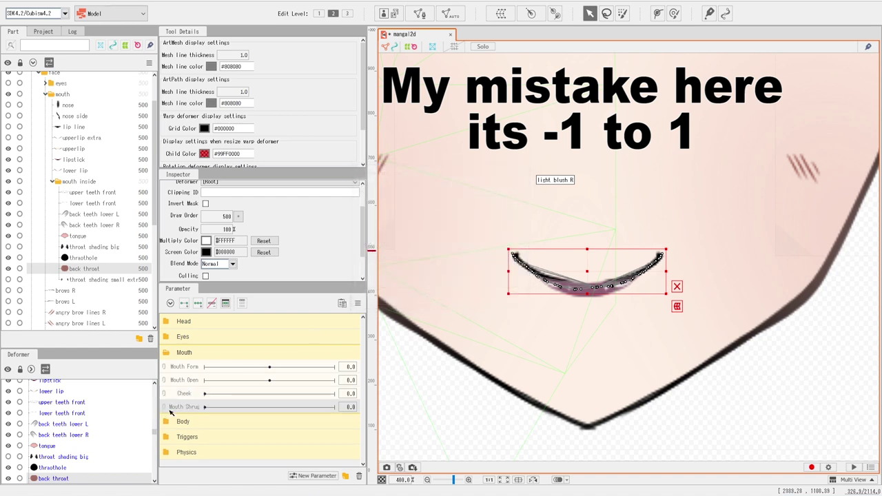
pyautogui.moveTo(185, 407); pyautogui.dragTo(184, 397)
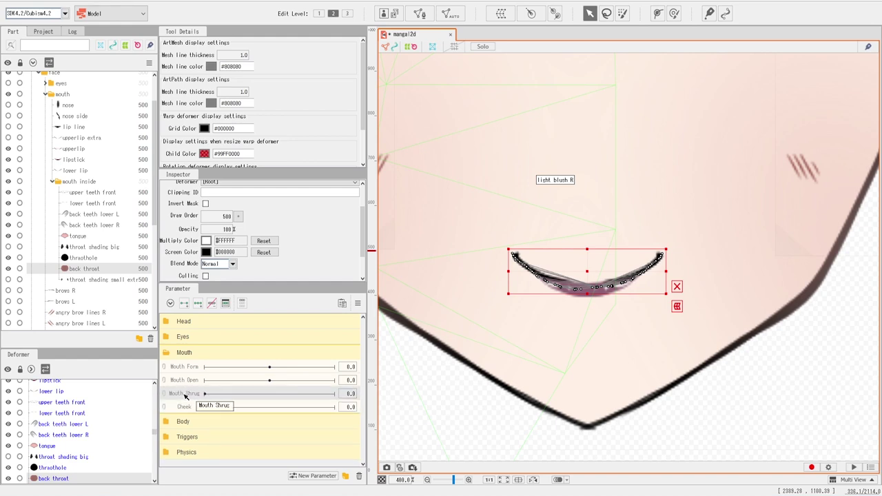
# Step: Start a new parameter named Mouth Pucker Widen with the ID Mouthpuckerwideparam
pyautogui.click(314, 476)
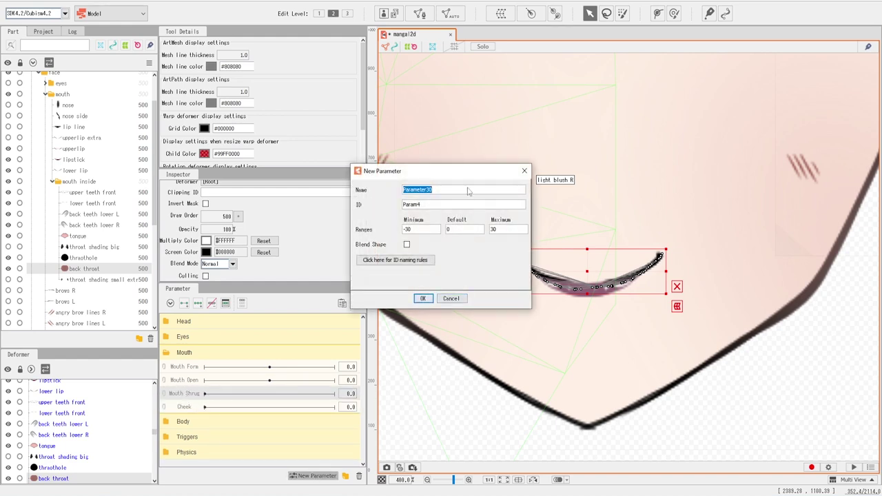
pyautogui.write('Mouth Pucker Widen')
pyautogui.press('BackSpace')
pyautogui.press('BackSpace')
pyautogui.press('BackSpace')
pyautogui.press('BackSpace')
pyautogui.press('BackSpace')
pyautogui.press('BackSpace')
pyautogui.write('Mouthpuckerwide')
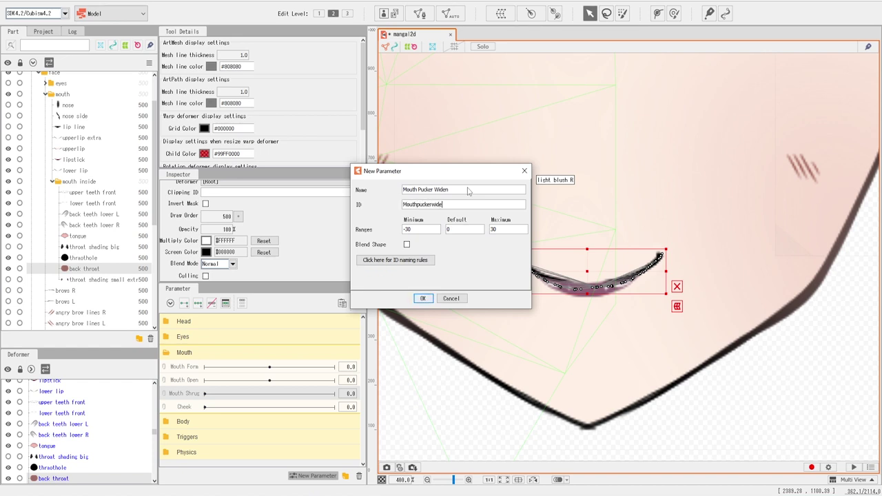
pyautogui.write('param')
# Step: Give the Mouth Pucker Widen parameter a range of -1 to 1 and create it
pyautogui.press('Tab')
pyautogui.write('-1')
pyautogui.press('Tab')
pyautogui.press('Tab')
pyautogui.write('1')
pyautogui.click(424, 298)
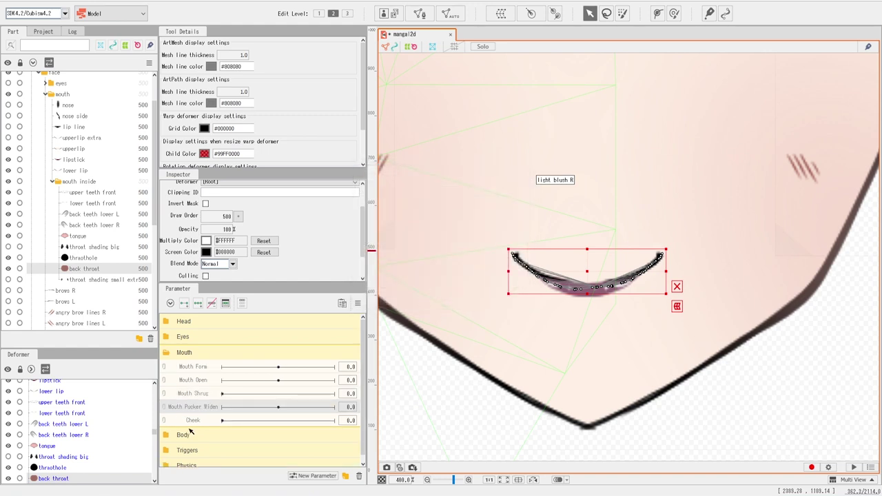
# Step: Start a new parameter named Mouth Funnel with the ID MouthfunnelParam
pyautogui.click(216, 381)
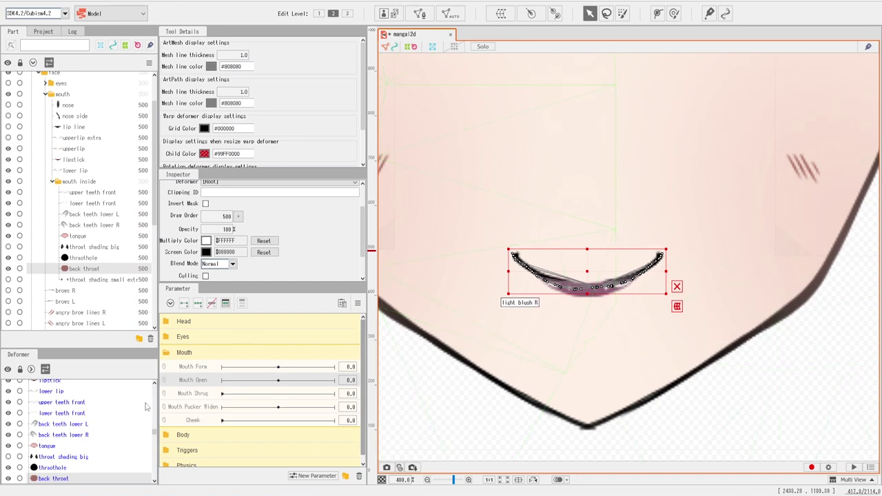
pyautogui.click(316, 475)
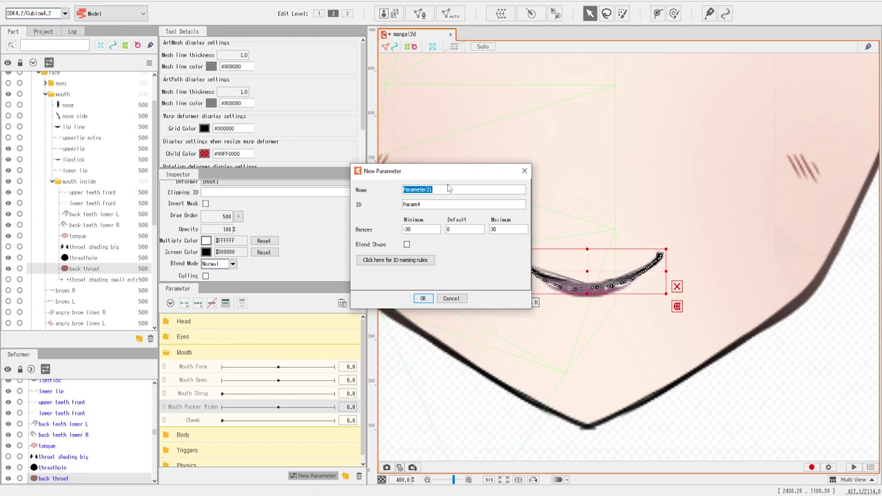
pyautogui.write('Mouth Funnel')
pyautogui.moveTo(430, 204); pyautogui.dragTo(385, 210)
pyautogui.write('Mouth Funnel')
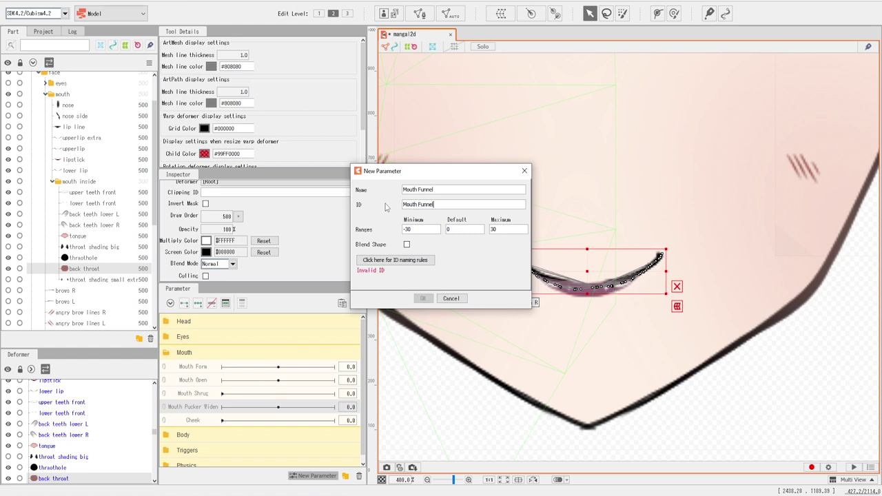
pyautogui.press('BackSpace')
pyautogui.press('BackSpace')
pyautogui.press('BackSpace')
pyautogui.press('BackSpace')
pyautogui.press('BackSpace')
pyautogui.press('BackSpace')
pyautogui.press('BackSpace')
pyautogui.write('funnelParam')
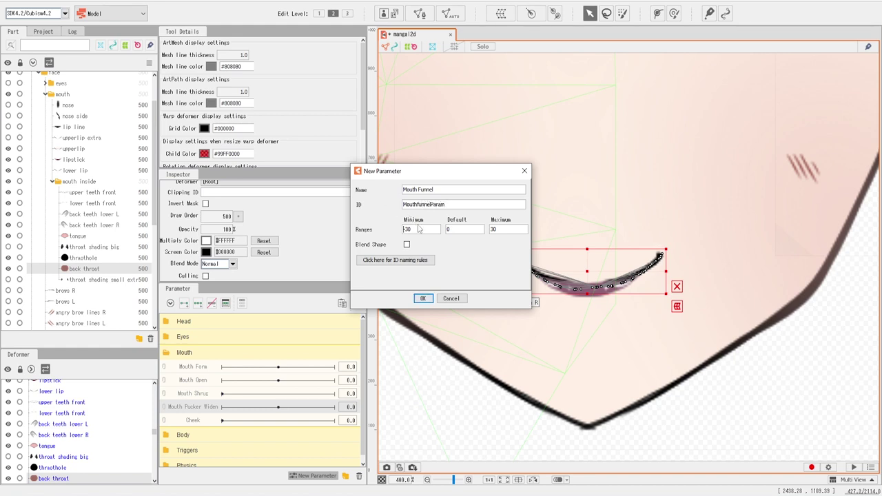
# Step: Create the Mouth Funnel parameter with a range of 0 to 1 and place it directly below Mouth Open
pyautogui.moveTo(418, 231); pyautogui.dragTo(396, 235)
pyautogui.write('0')
pyautogui.moveTo(497, 232); pyautogui.dragTo(481, 230)
pyautogui.write('1')
pyautogui.click(423, 298)
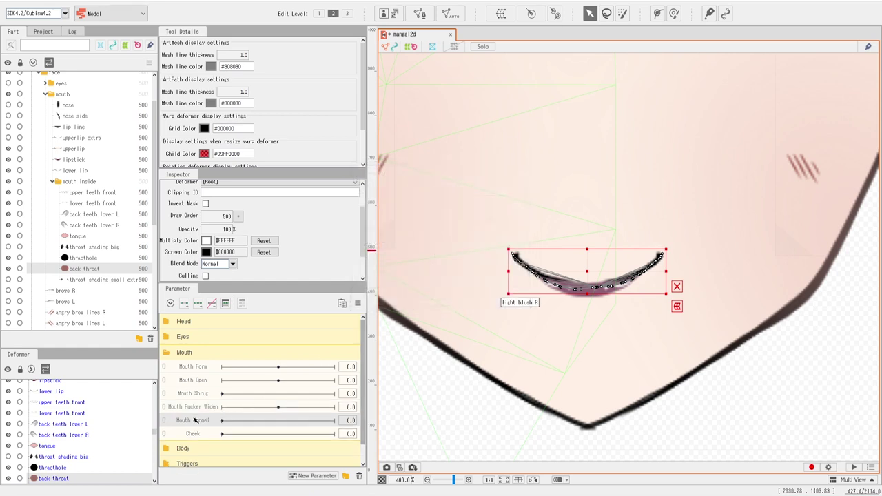
pyautogui.moveTo(198, 420); pyautogui.dragTo(199, 392)
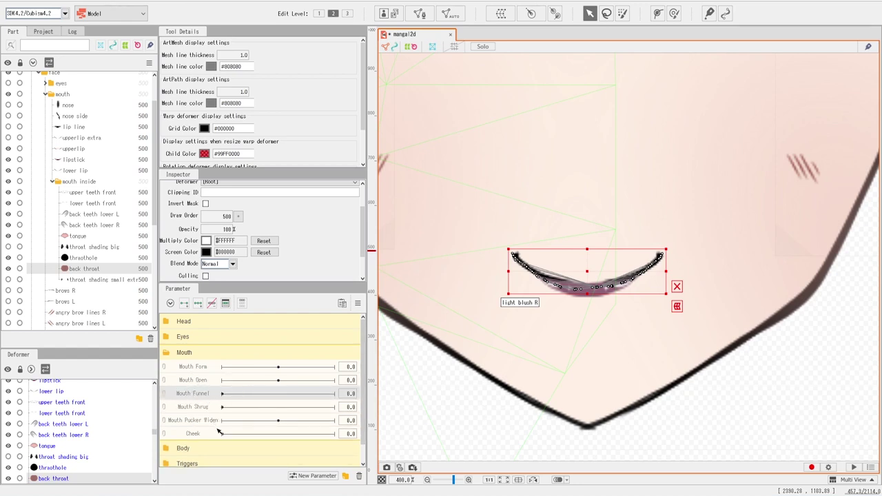
# Step: Create a Mouth Press Lip Open parameter below Mouth Funnel with ID MouthPressLipOpenParam and range -1 to 1
pyautogui.click(312, 476)
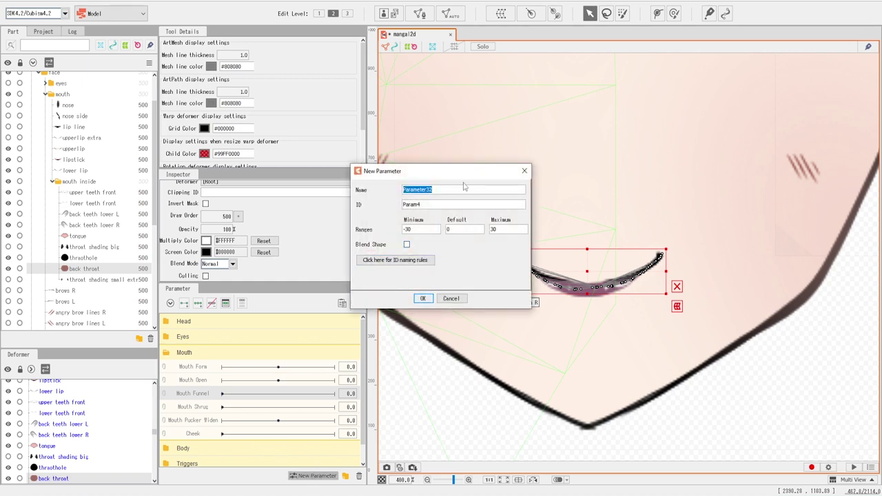
pyautogui.write('Mouth Press Lip Open')
pyautogui.press('Tab')
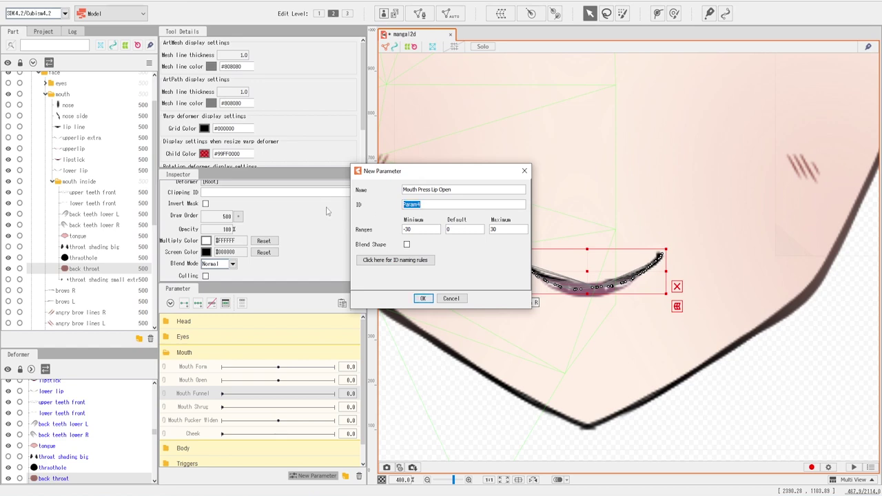
pyautogui.write('MouthPressLipOpenParam')
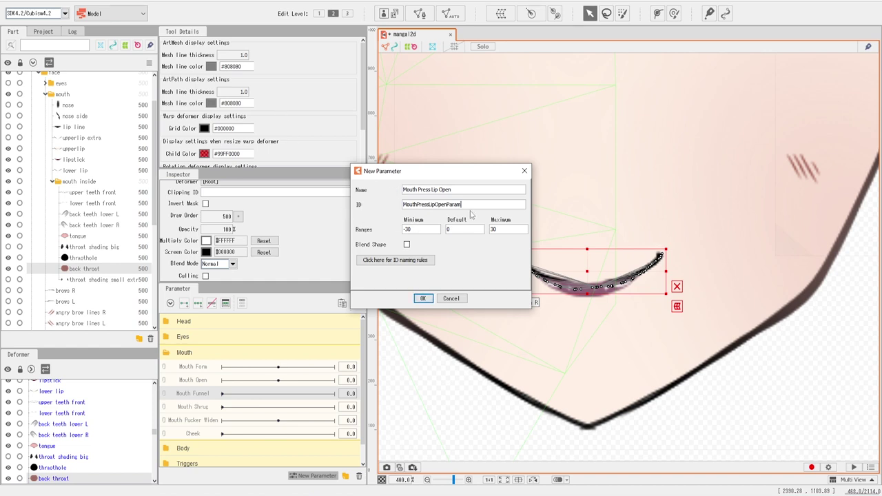
pyautogui.click(417, 232)
pyautogui.moveTo(416, 231); pyautogui.dragTo(404, 236)
pyautogui.write('-1')
pyautogui.doubleClick(498, 231)
pyautogui.write('1')
pyautogui.click(423, 298)
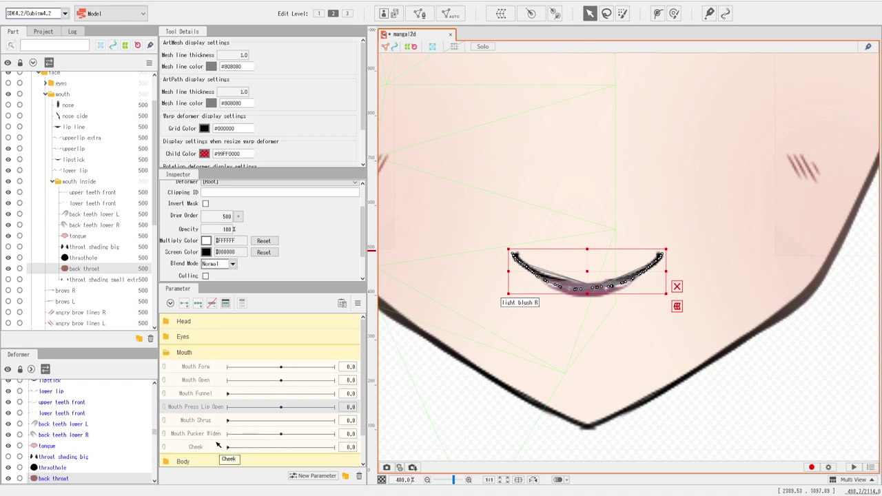
# Step: Create a Mouth X parameter with range -1 to 1 and place it between Mouth Pucker Widen and Cheek
pyautogui.click(216, 447)
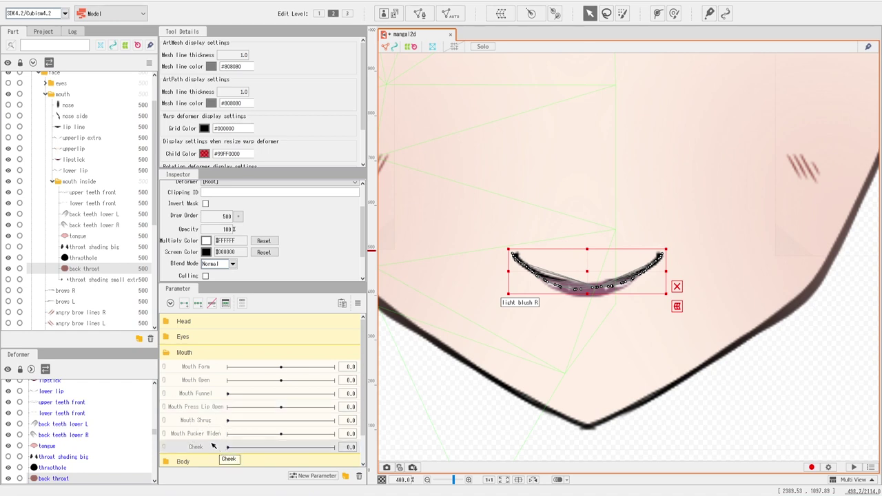
pyautogui.click(313, 476)
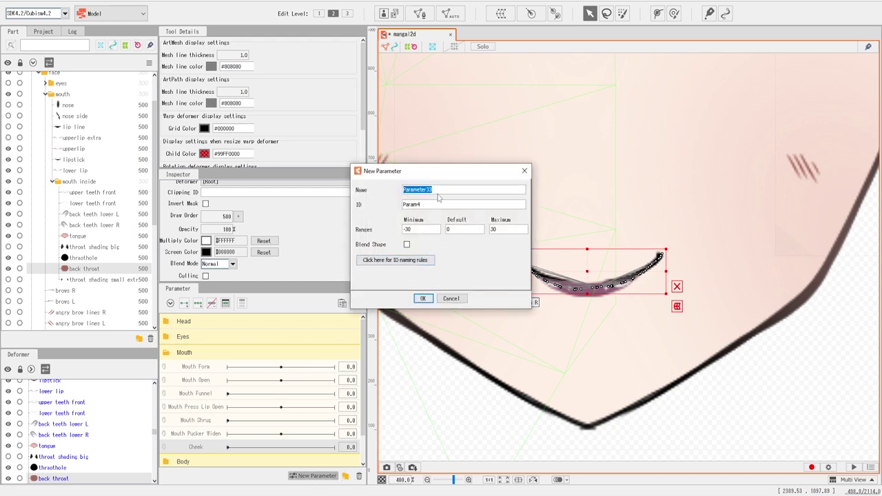
pyautogui.write('Mouth X')
pyautogui.click(416, 231)
pyautogui.write('-1')
pyautogui.click(492, 230)
pyautogui.write('1')
pyautogui.click(426, 299)
pyautogui.scroll(-2, 246, 423)
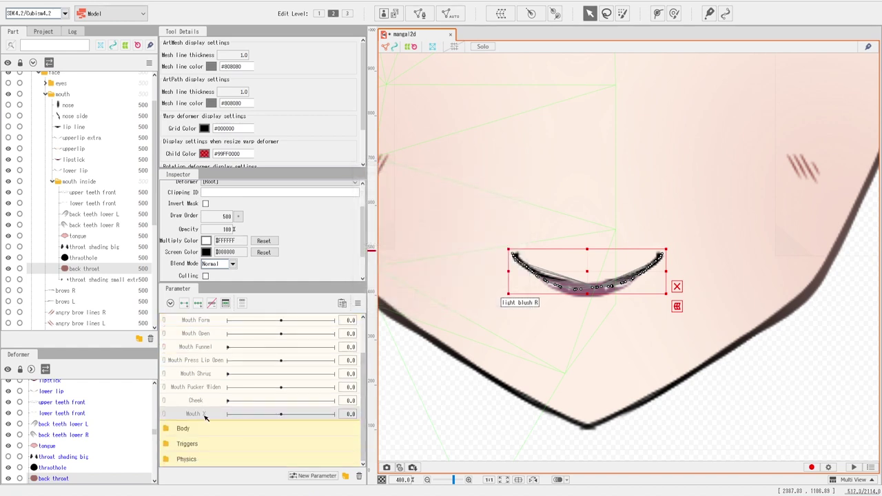
pyautogui.scroll(1, 206, 418)
pyautogui.moveTo(206, 420); pyautogui.dragTo(206, 403)
# Step: Create a parameter named Jaw Open below Mouth X with a range of 0 to 1
pyautogui.click(313, 476)
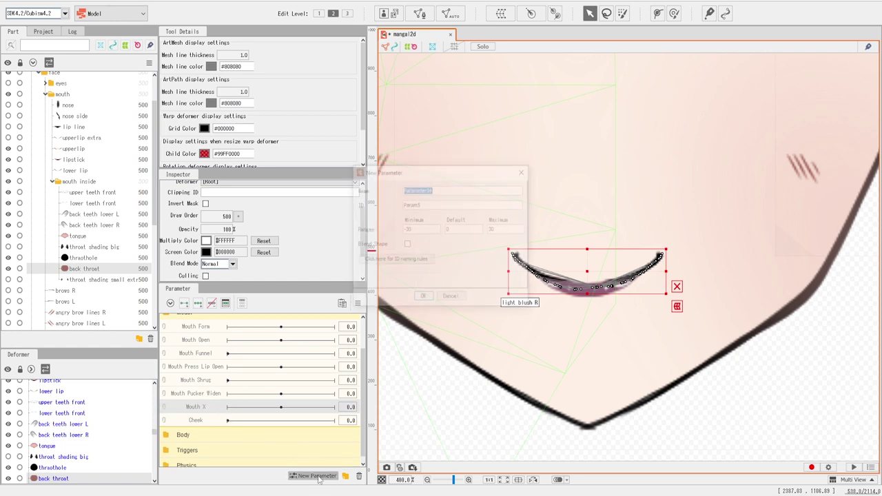
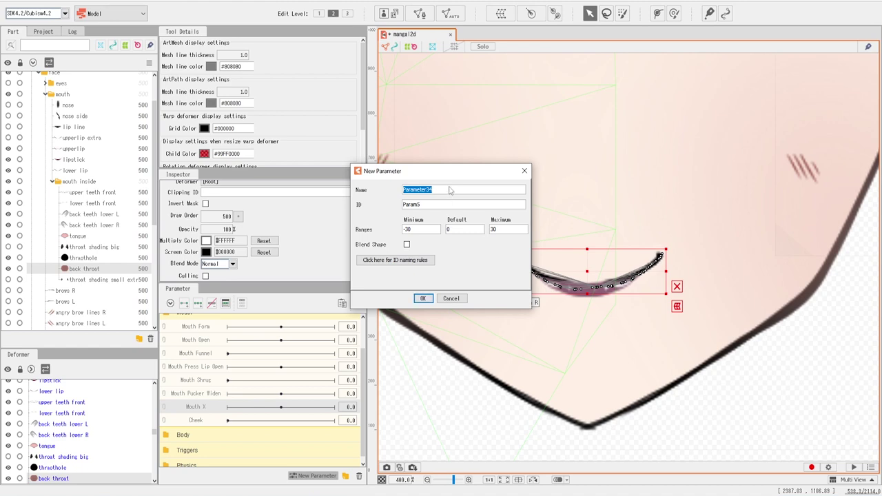
pyautogui.write('Jaw Open')
pyautogui.click(417, 231)
pyautogui.doubleClick(493, 230)
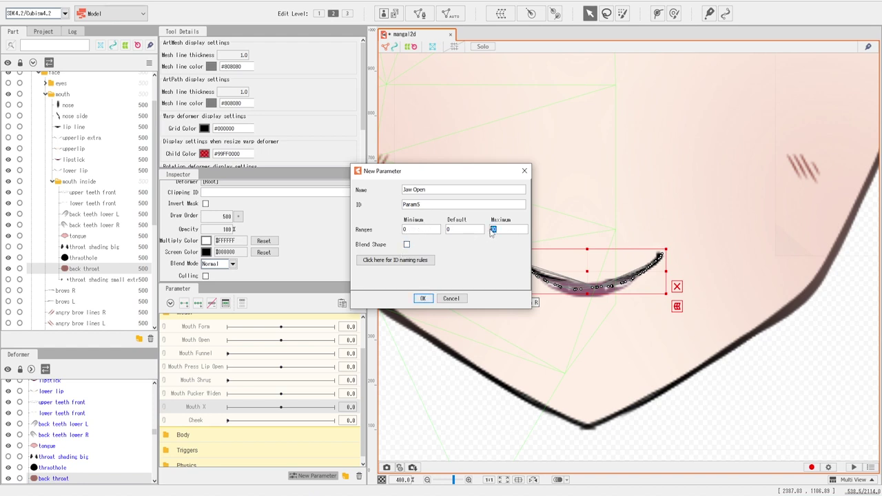
pyautogui.write('1')
pyautogui.click(424, 299)
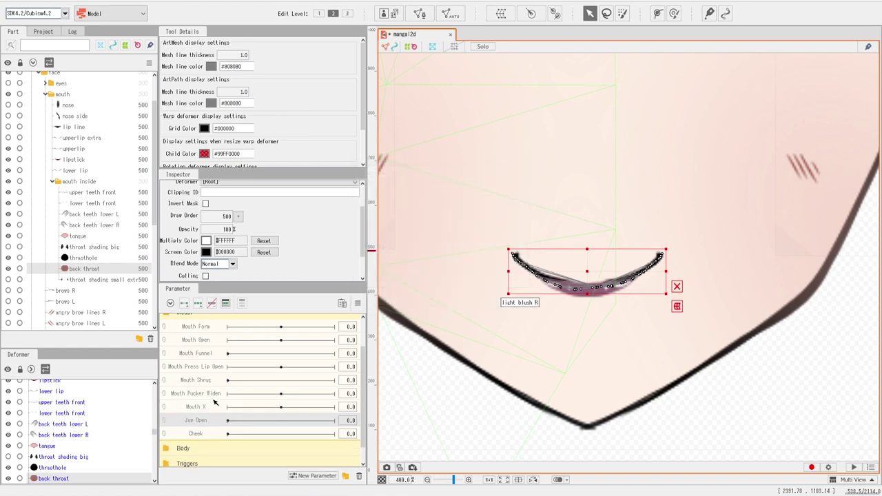
# Step: Enlarge the parameter list area upward so the whole Mouth group fits in it
pyautogui.moveTo(227, 421); pyautogui.dragTo(278, 423)
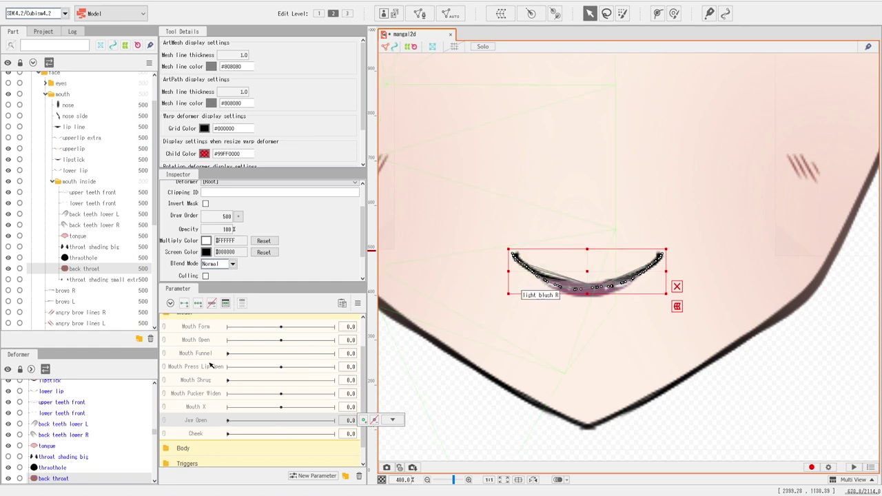
pyautogui.click(197, 435)
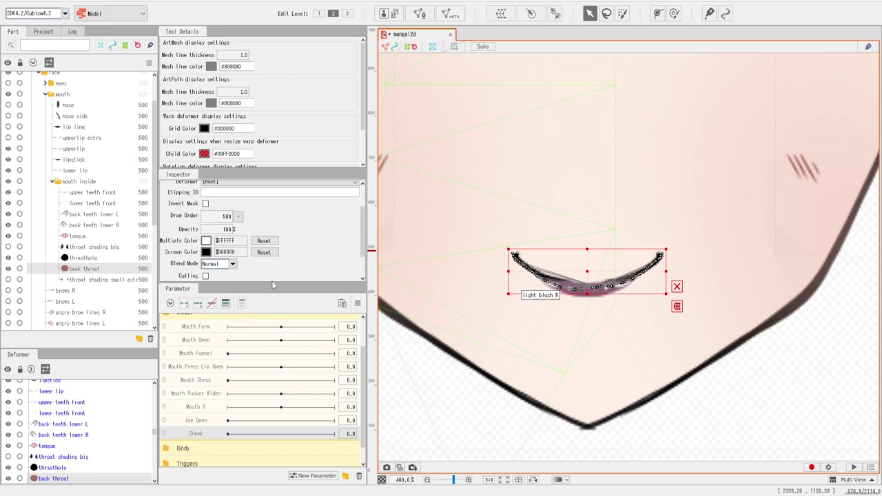
pyautogui.moveTo(271, 283); pyautogui.dragTo(273, 249)
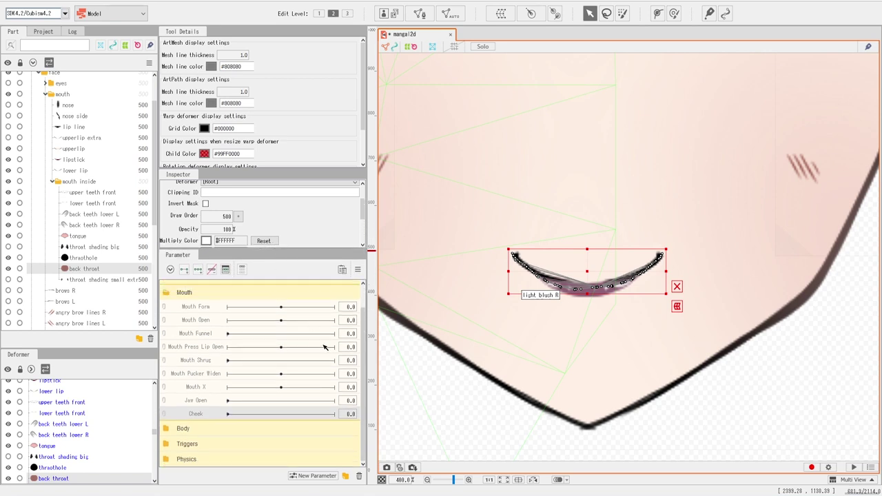
pyautogui.scroll(1, 325, 347)
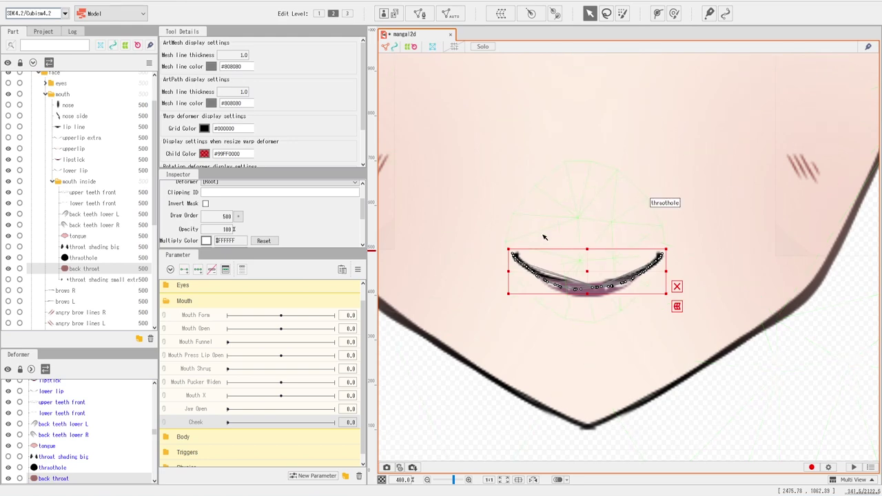
pyautogui.scroll(1, 545, 237)
pyautogui.scroll(-2, 545, 238)
pyautogui.scroll(1, 581, 223)
pyautogui.moveTo(581, 224); pyautogui.dragTo(609, 222)
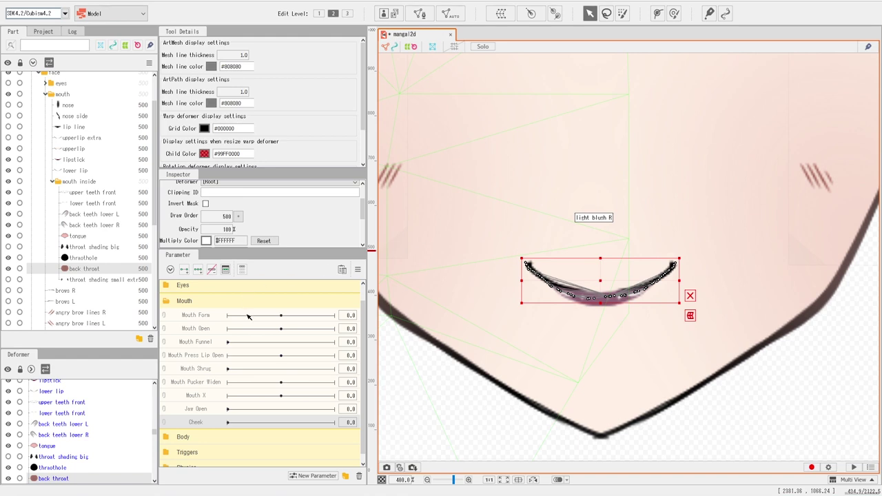
pyautogui.moveTo(277, 316); pyautogui.dragTo(209, 317)
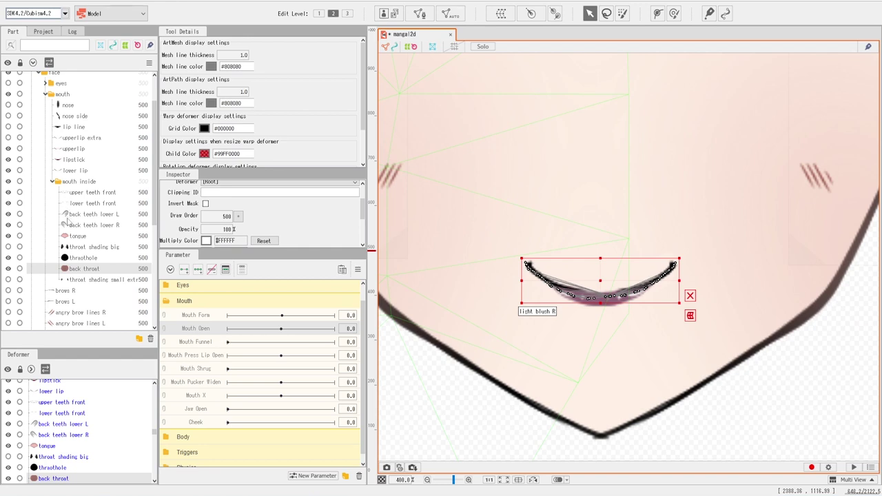
# Step: Examine the meshes and deform paths of the upperlip, lipstick and lower lip parts one by one
pyautogui.scroll(1, 71, 238)
pyautogui.click(69, 190)
pyautogui.click(68, 200)
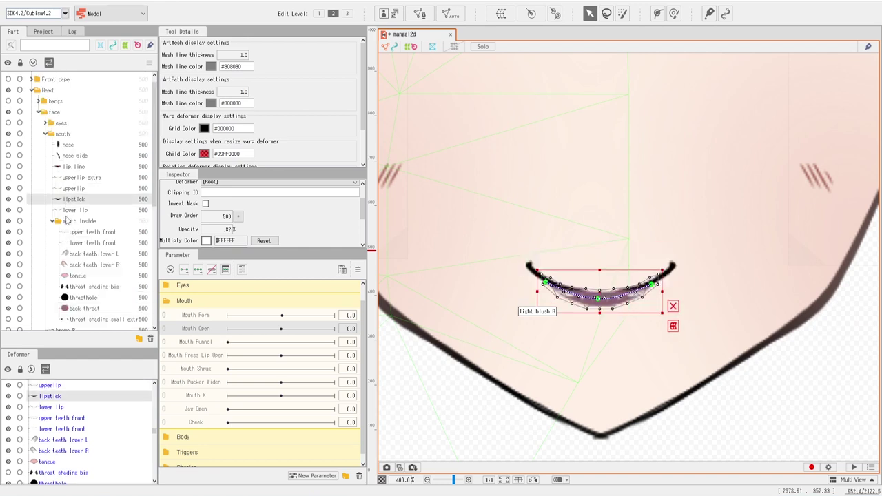
pyautogui.click(67, 218)
pyautogui.click(67, 202)
pyautogui.click(70, 212)
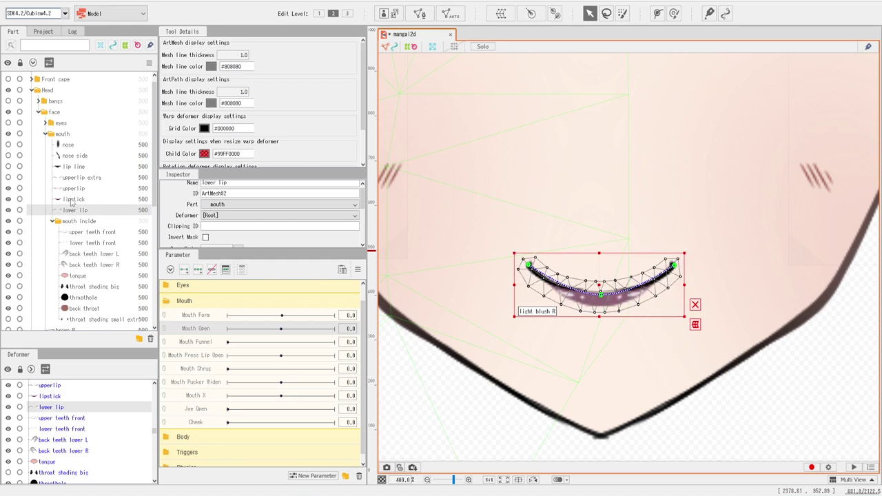
pyautogui.click(70, 199)
pyautogui.click(71, 189)
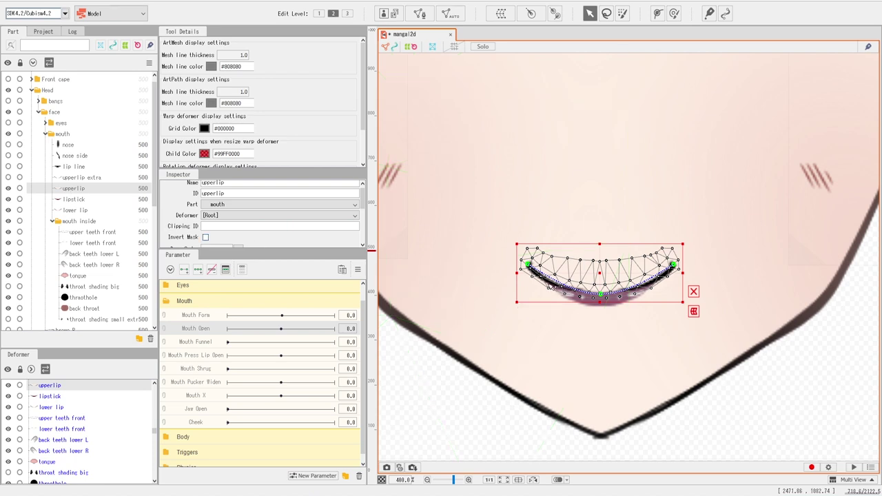
# Step: Add three keyforms on Mouth Open for the upperlip, lipstick, lower lip and back throat meshes
pyautogui.moveTo(621, 347); pyautogui.dragTo(606, 332)
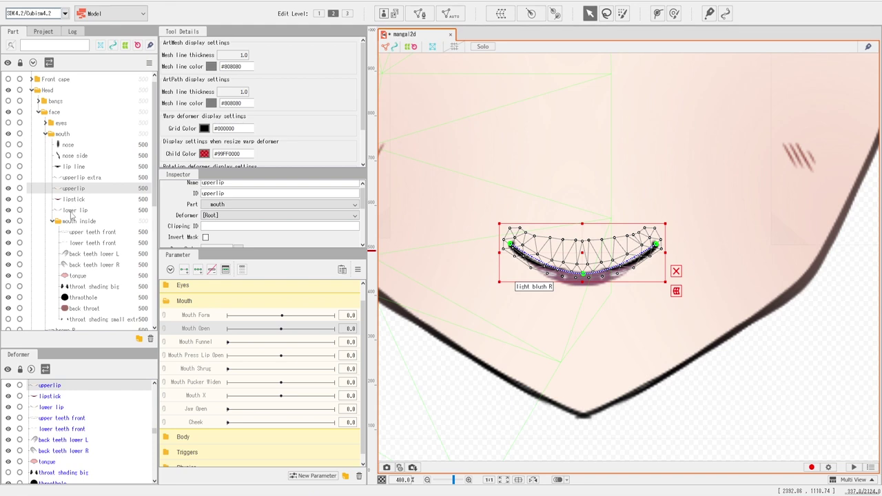
pyautogui.keyDown('shift'); pyautogui.click(73, 211); pyautogui.keyUp('shift')
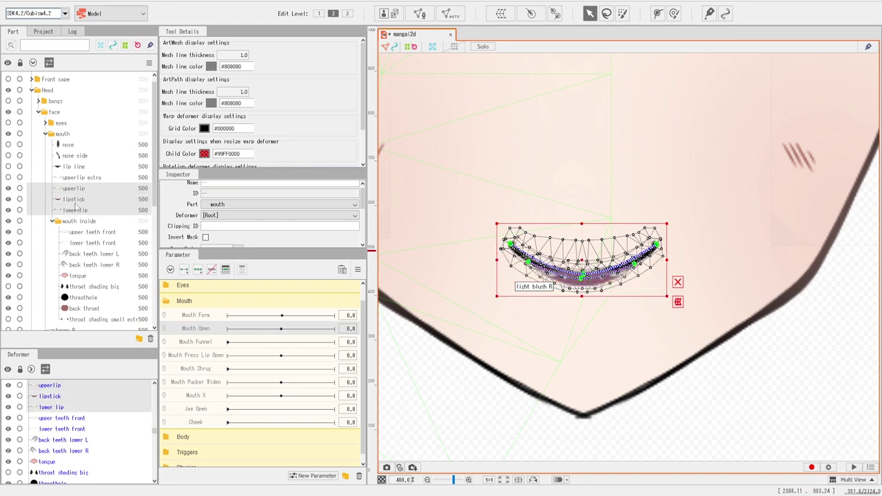
pyautogui.keyDown('ctrl'); pyautogui.click(77, 309); pyautogui.keyUp('ctrl')
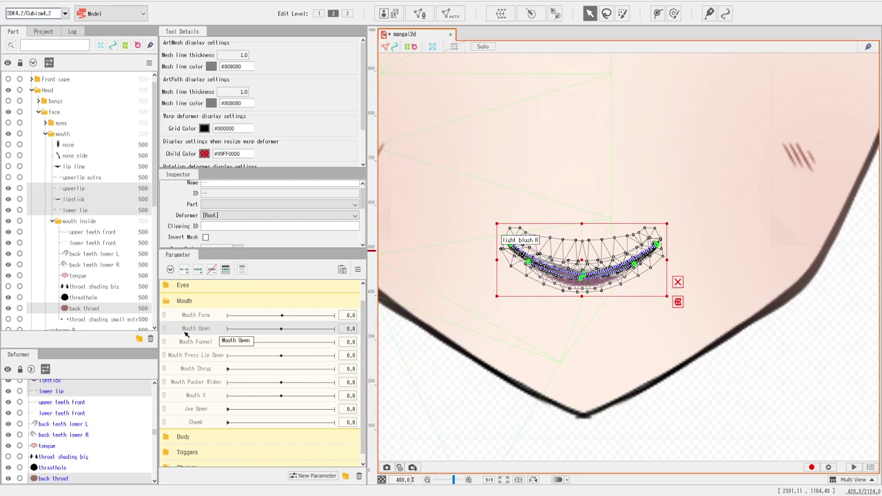
pyautogui.click(199, 270)
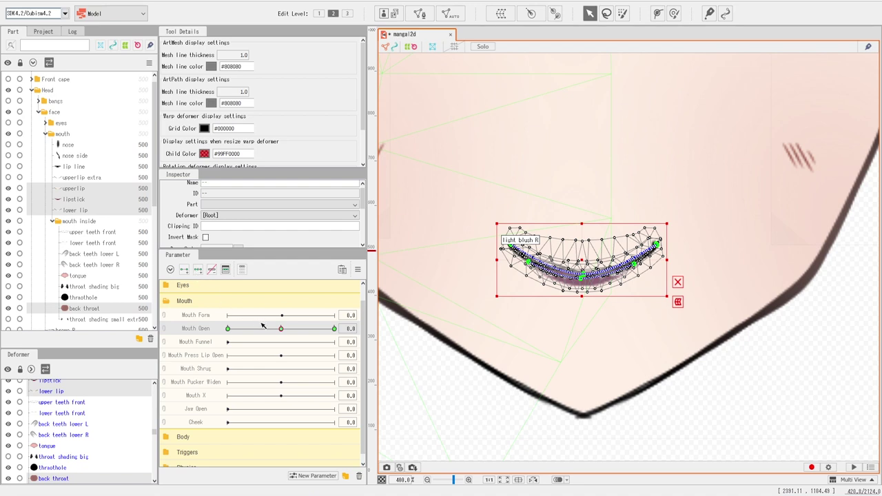
# Step: With Mouth Open at 1.0, revert the selected lip and back throat meshes to their original form, and select only back throat
pyautogui.moveTo(281, 328)
pyautogui.mouseDown()
pyautogui.moveTo(269, 331)
pyautogui.moveTo(347, 330)
pyautogui.moveTo(239, 336)
pyautogui.moveTo(289, 335)
pyautogui.moveTo(283, 331)
pyautogui.mouseUp()
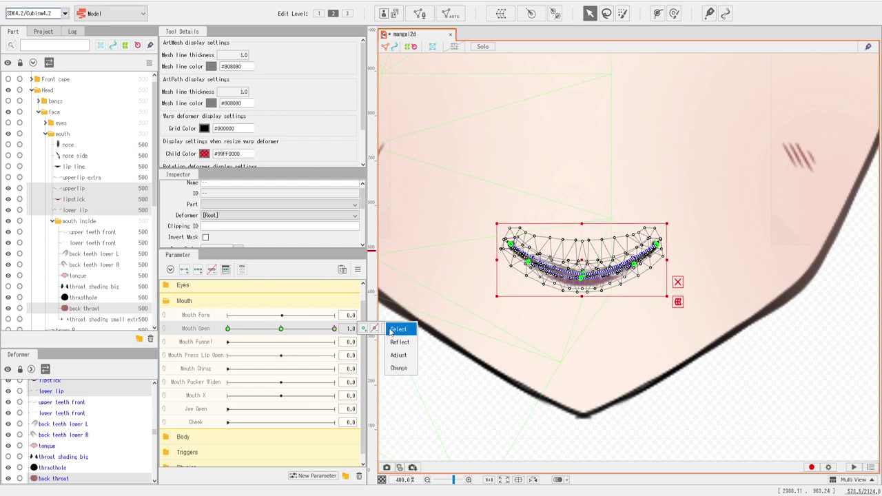
pyautogui.click(390, 330)
pyautogui.click(335, 331)
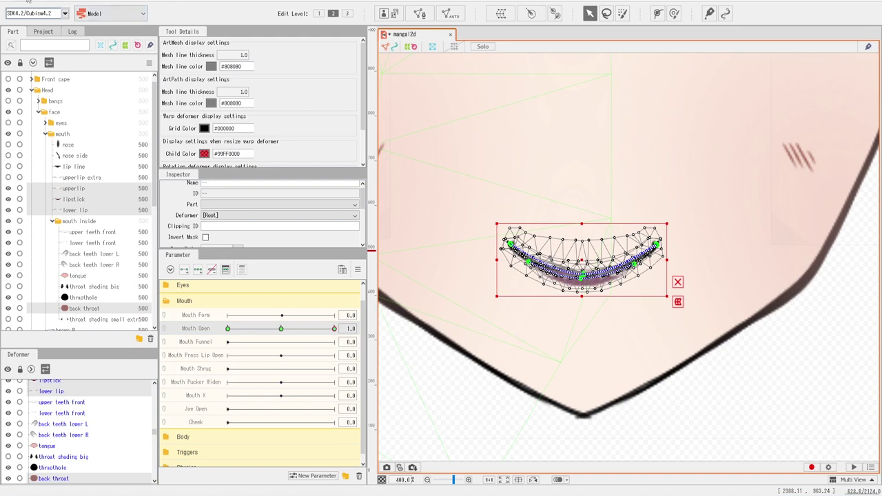
pyautogui.click(53, 4)
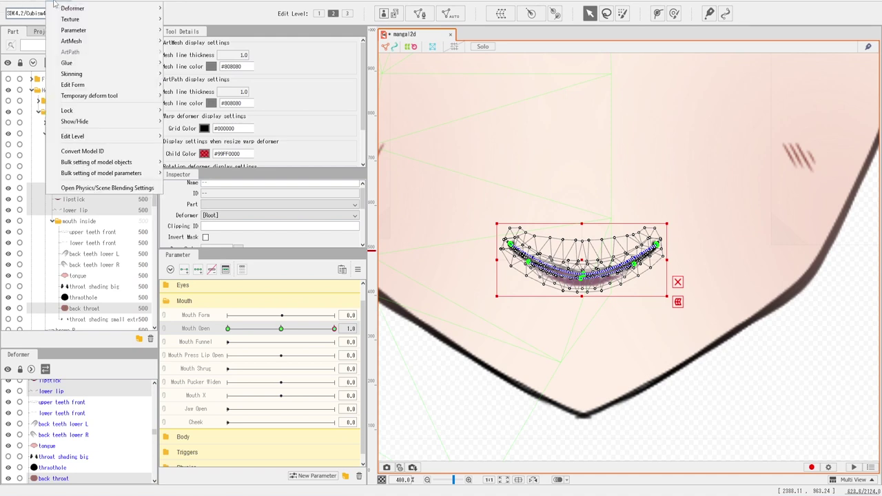
pyautogui.moveTo(107, 84)
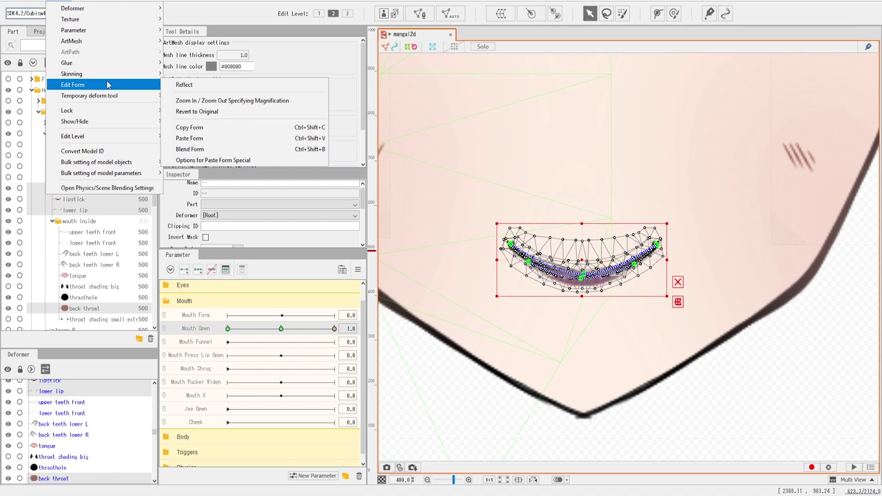
pyautogui.click(235, 113)
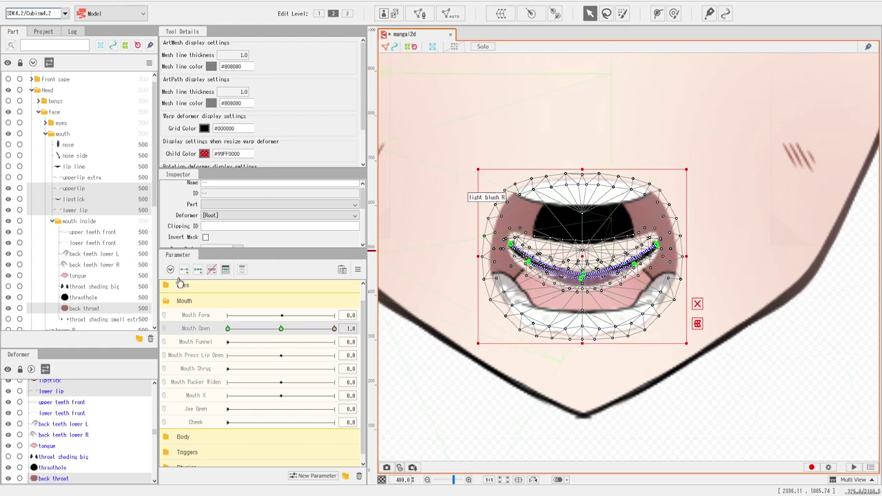
pyautogui.moveTo(334, 329); pyautogui.dragTo(507, 329)
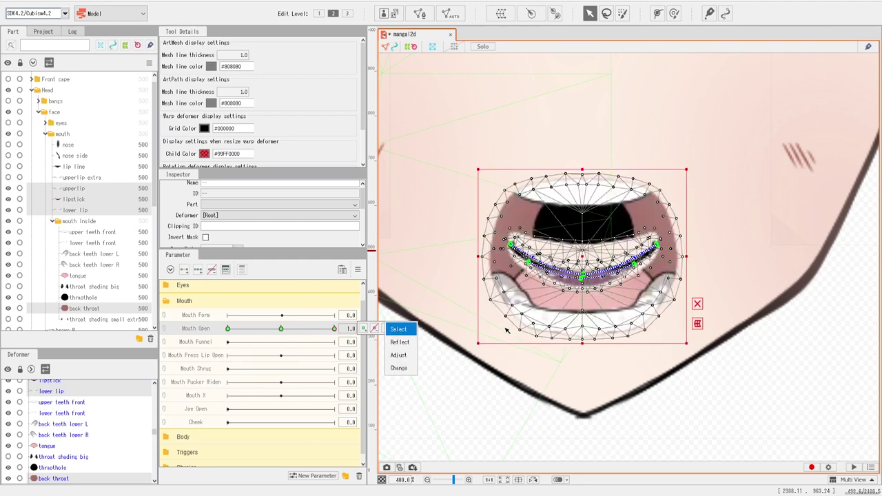
pyautogui.click(72, 311)
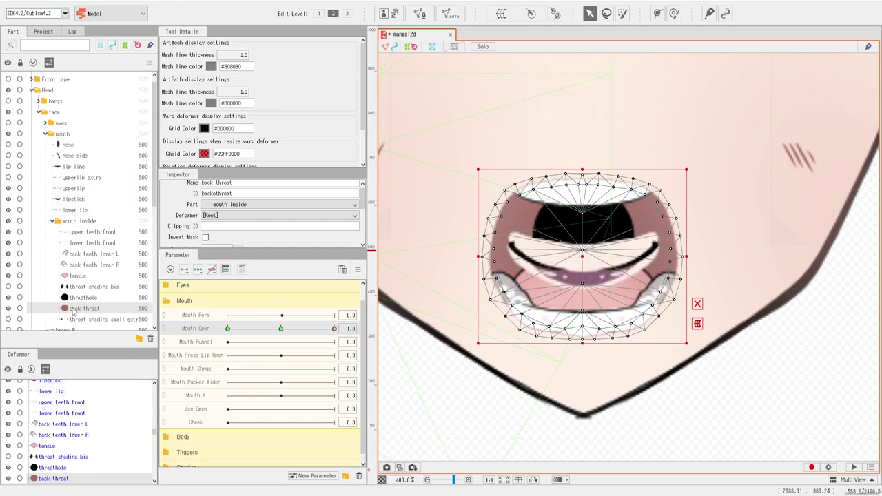
# Step: Try to reshape the upper edge of the back throat mesh with the deform brush, and undo the strokes
pyautogui.click(674, 13)
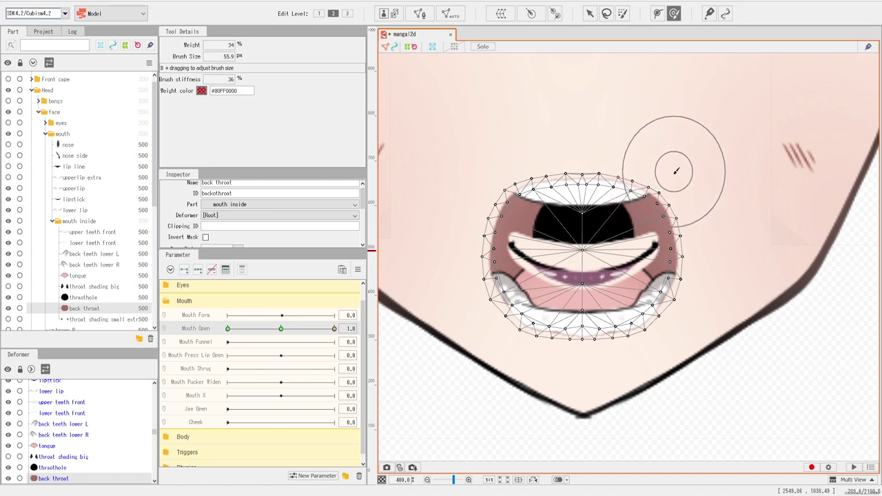
pyautogui.moveTo(672, 218); pyautogui.dragTo(666, 231)
pyautogui.moveTo(610, 140)
pyautogui.mouseDown()
pyautogui.moveTo(580, 171)
pyautogui.moveTo(543, 156)
pyautogui.moveTo(520, 173)
pyautogui.mouseUp()
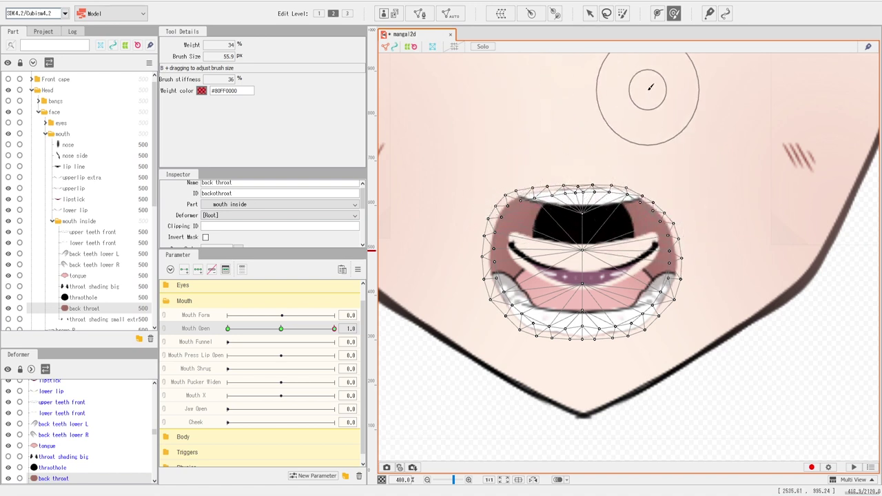
pyautogui.press('Escape')
pyautogui.hotkey('ctrl', 'z')
pyautogui.hotkey('ctrl', 'z')
pyautogui.hotkey('ctrl', 'z')
pyautogui.hotkey('ctrl', 'z')
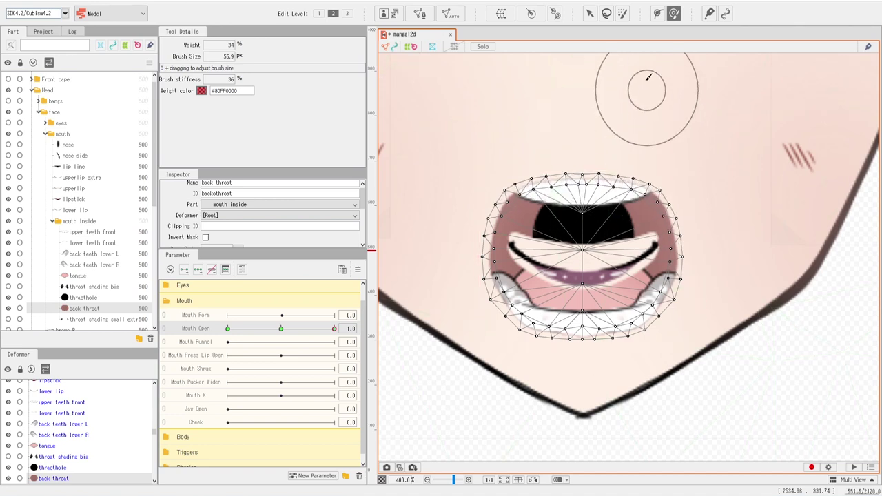
# Step: Draw a closed deform path around the back throat mesh with points at its left, top, right and bottom
pyautogui.click(658, 13)
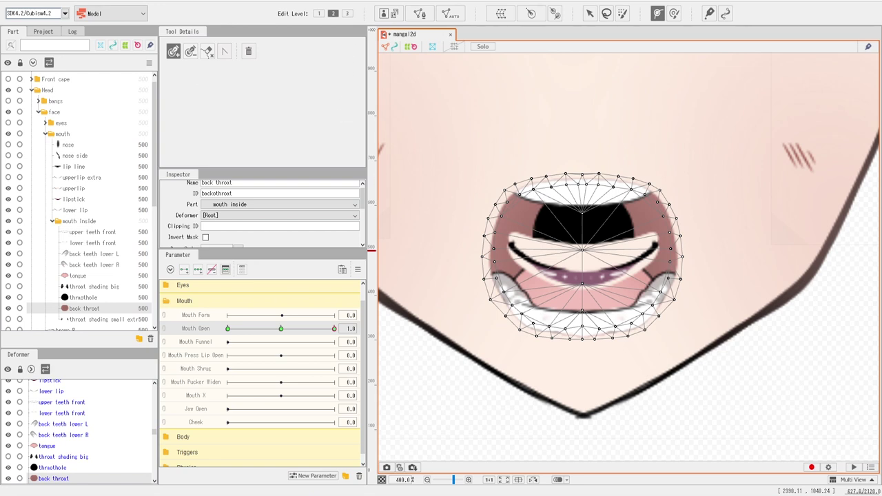
pyautogui.click(489, 256)
pyautogui.click(583, 181)
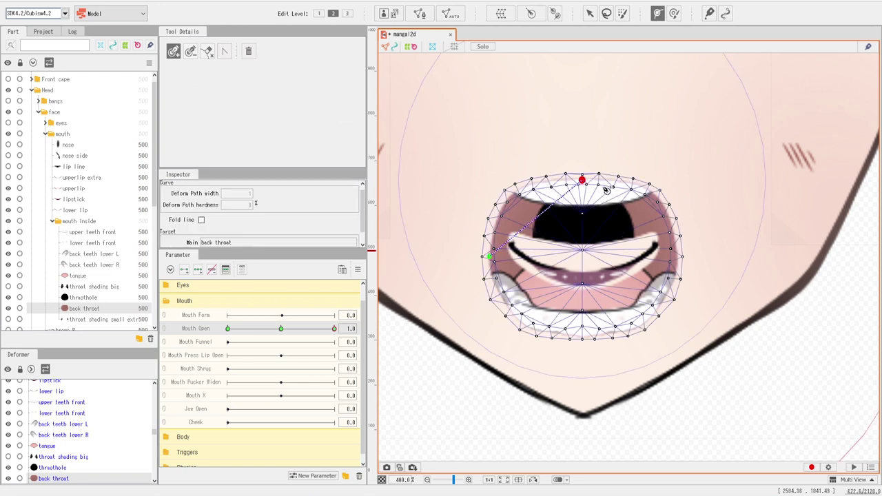
pyautogui.click(674, 247)
pyautogui.click(580, 332)
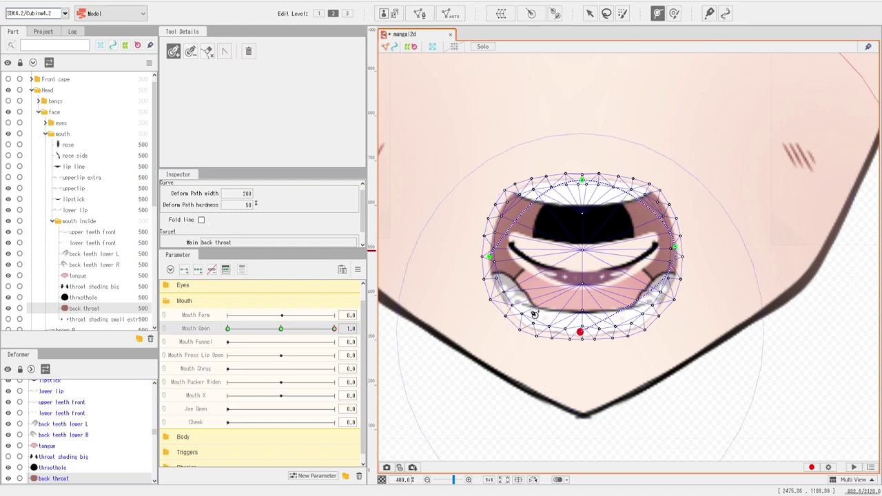
pyautogui.click(490, 257)
# Step: Add a control point at each of the four corners of the back throat deform path and set the path width to 34
pyautogui.click(509, 201)
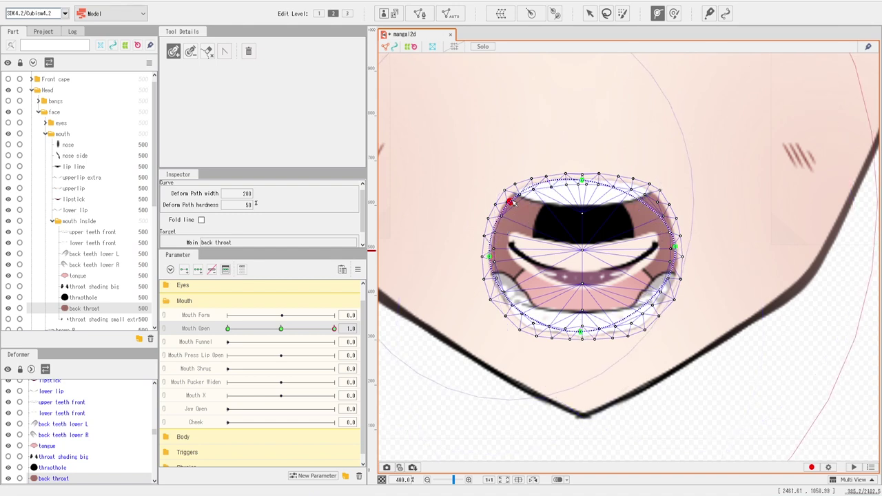
pyautogui.click(654, 198)
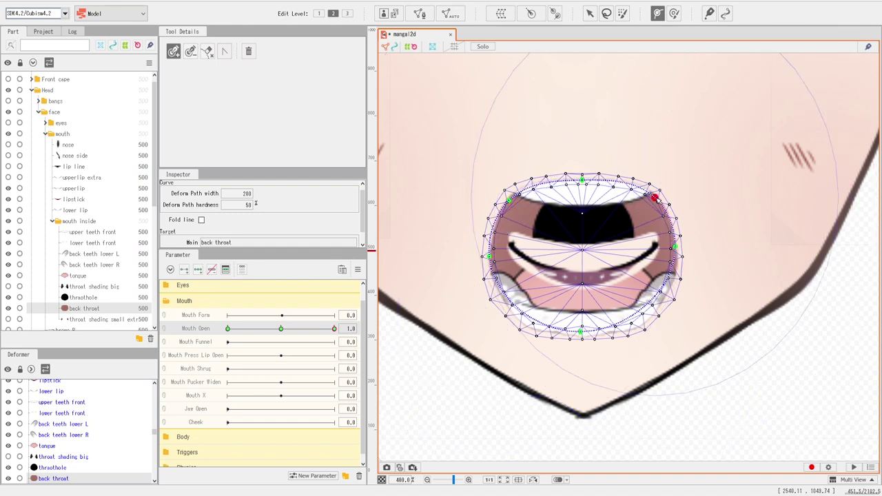
pyautogui.click(648, 316)
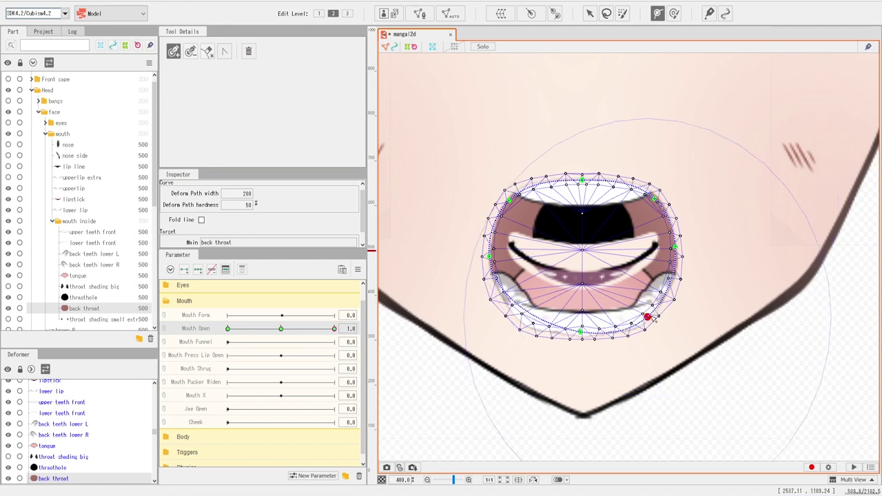
pyautogui.click(522, 318)
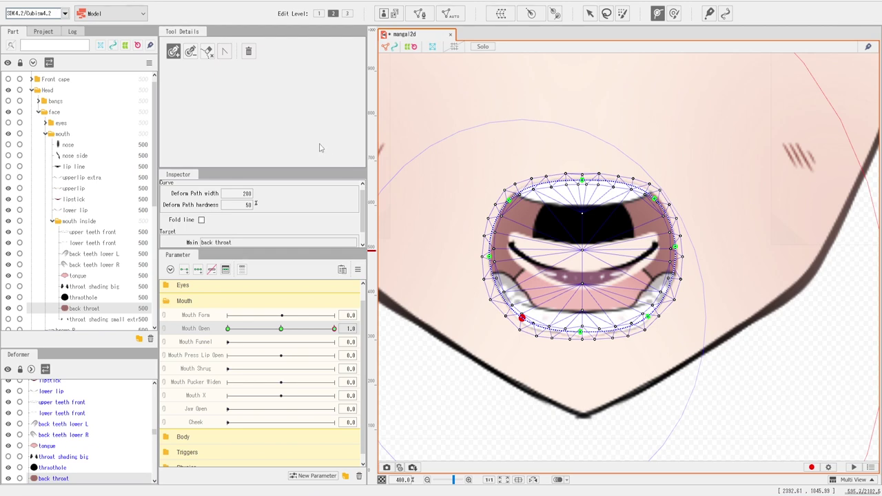
pyautogui.moveTo(246, 194); pyautogui.dragTo(169, 193)
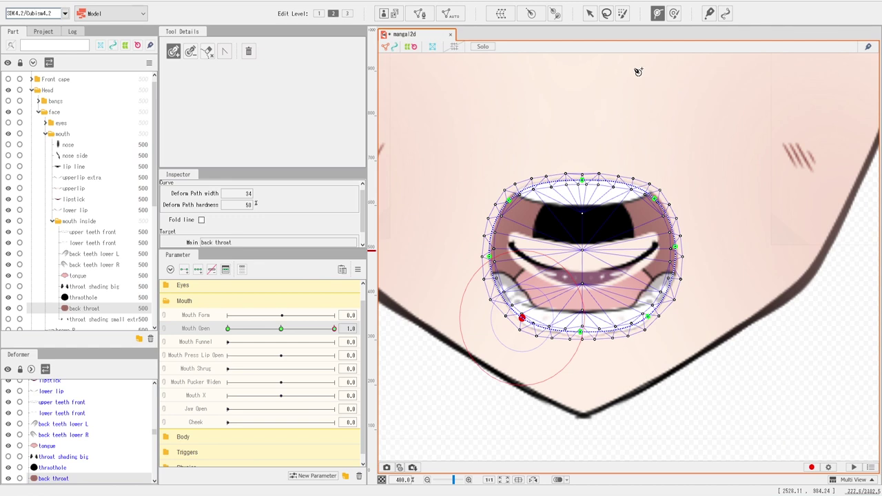
# Step: With Mouth Open at 1.0, pull the bottom and two lower corner points of the back throat deform path inward
pyautogui.click(590, 13)
pyautogui.moveTo(651, 318); pyautogui.dragTo(640, 306)
pyautogui.moveTo(522, 319); pyautogui.dragTo(527, 305)
pyautogui.moveTo(582, 334); pyautogui.dragTo(579, 321)
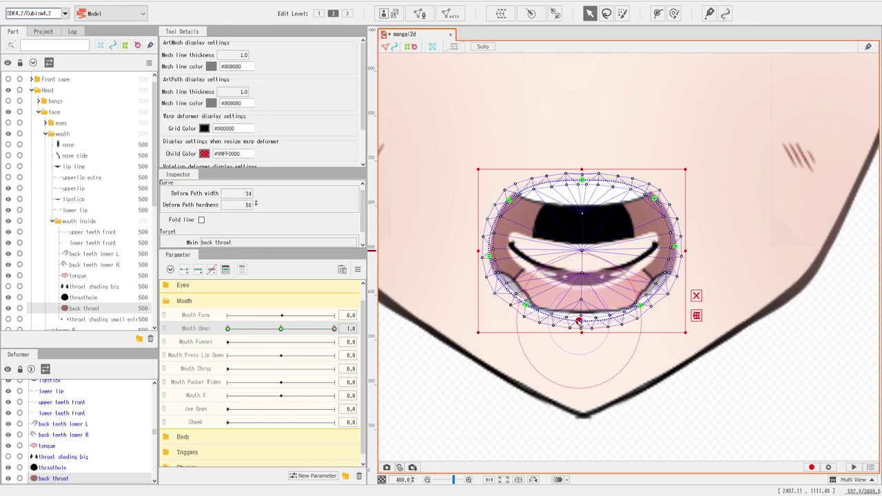
pyautogui.click(641, 305)
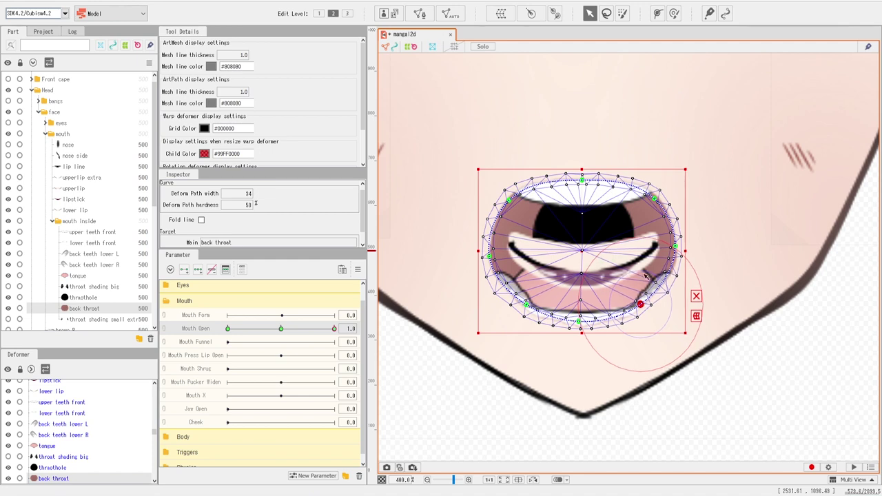
# Step: Pull the top and upper corner points of the back throat path inward, and fine-tune the lower corner and side points into an even oval
pyautogui.moveTo(655, 199); pyautogui.dragTo(649, 210)
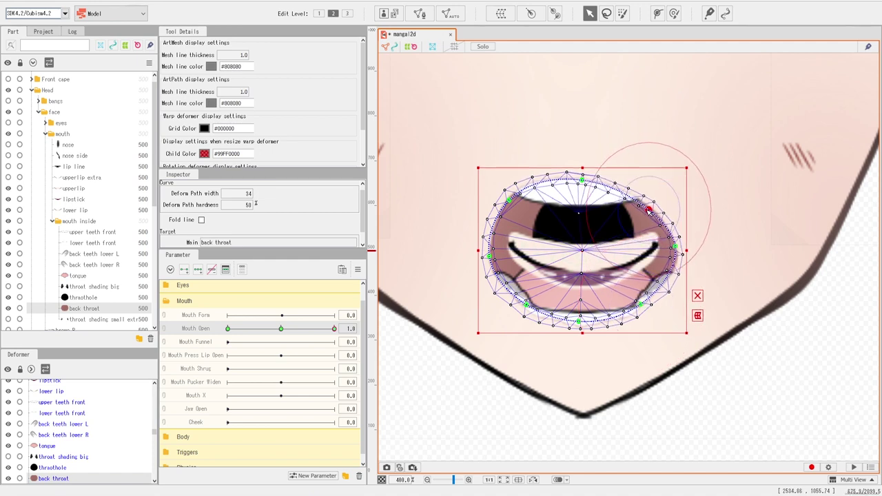
pyautogui.moveTo(510, 200); pyautogui.dragTo(512, 215)
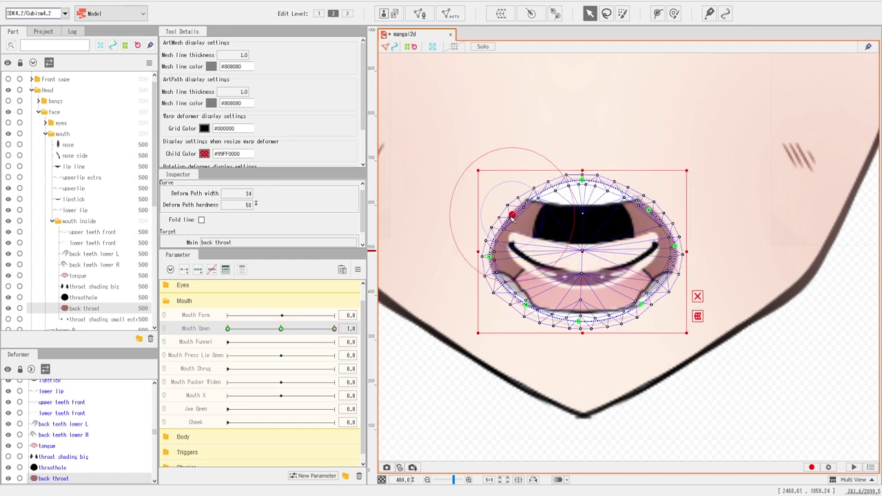
pyautogui.moveTo(583, 179); pyautogui.dragTo(584, 187)
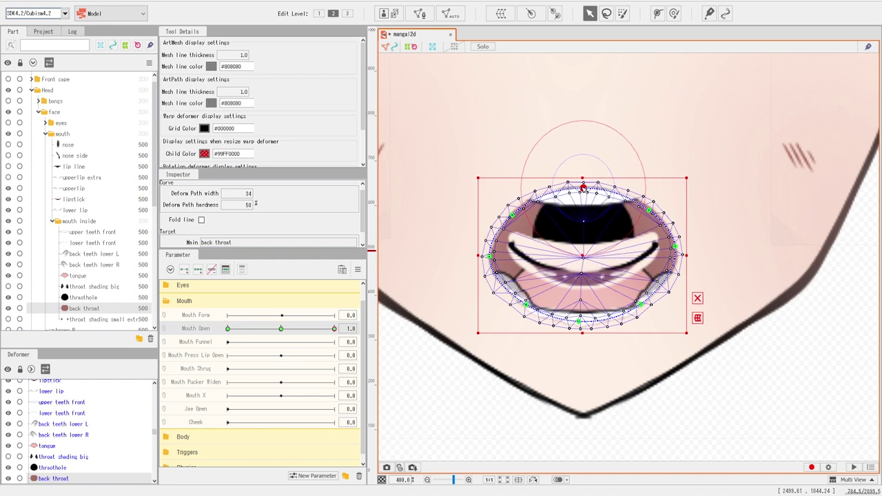
pyautogui.click(655, 212)
pyautogui.click(515, 215)
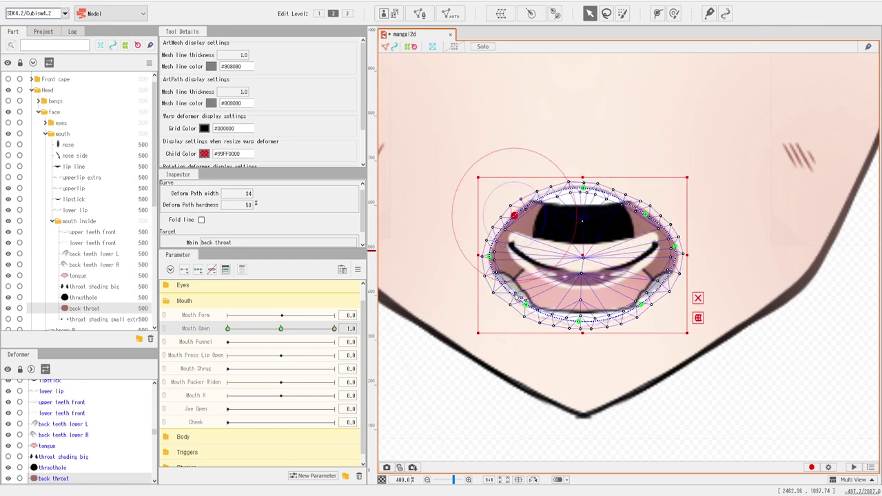
pyautogui.click(527, 302)
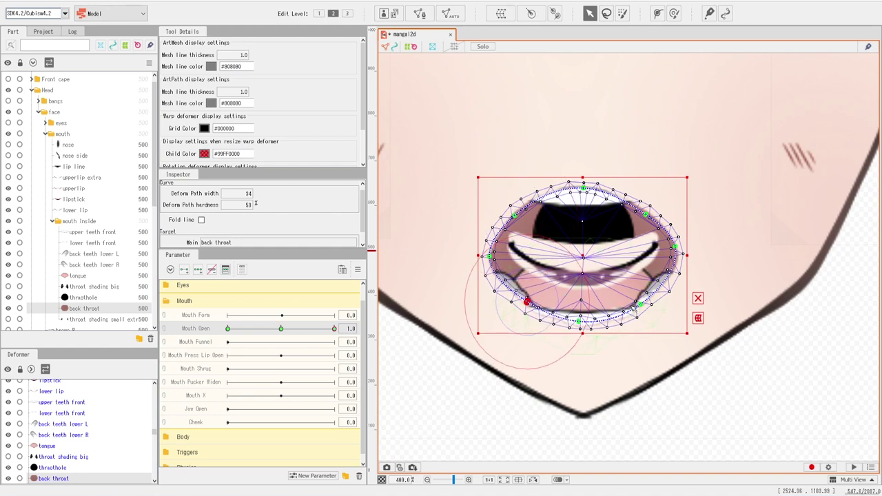
pyautogui.click(642, 307)
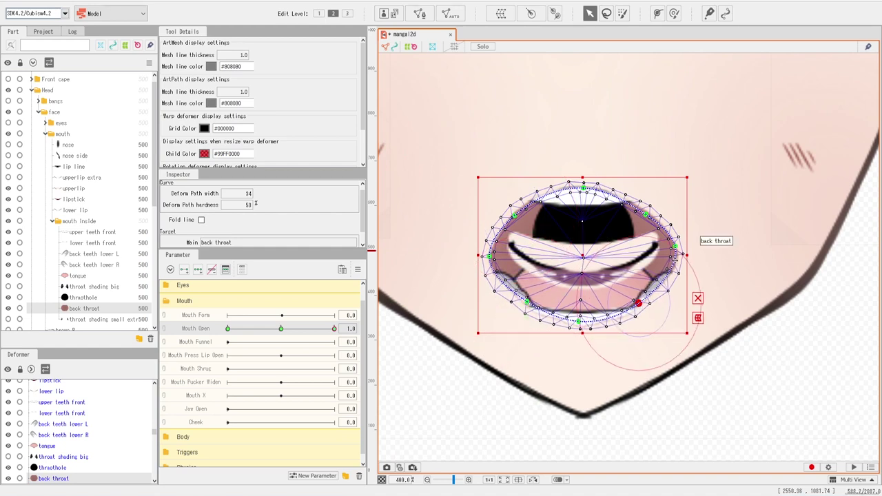
pyautogui.click(676, 249)
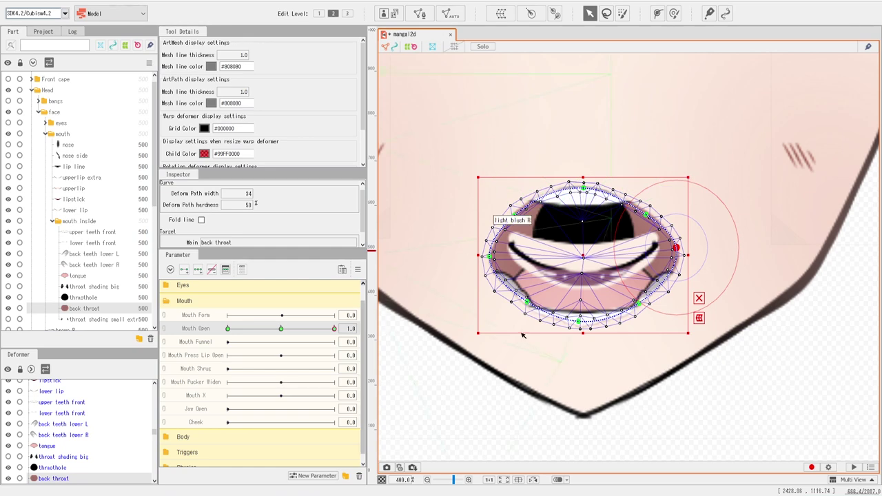
# Step: Shrink the back throat mesh slightly from all four sides of its bounding box, and preview it by scrubbing Mouth Open
pyautogui.scroll(-3, 619, 259)
pyautogui.scroll(4, 619, 260)
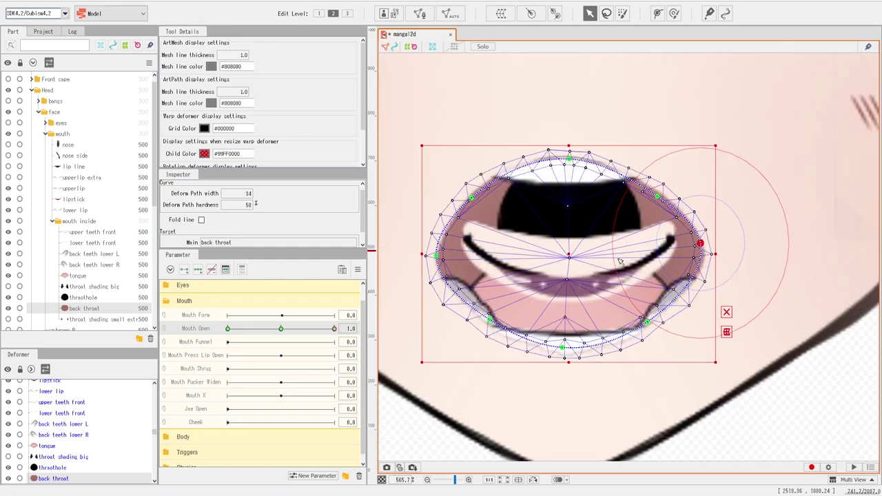
pyautogui.scroll(-1, 620, 260)
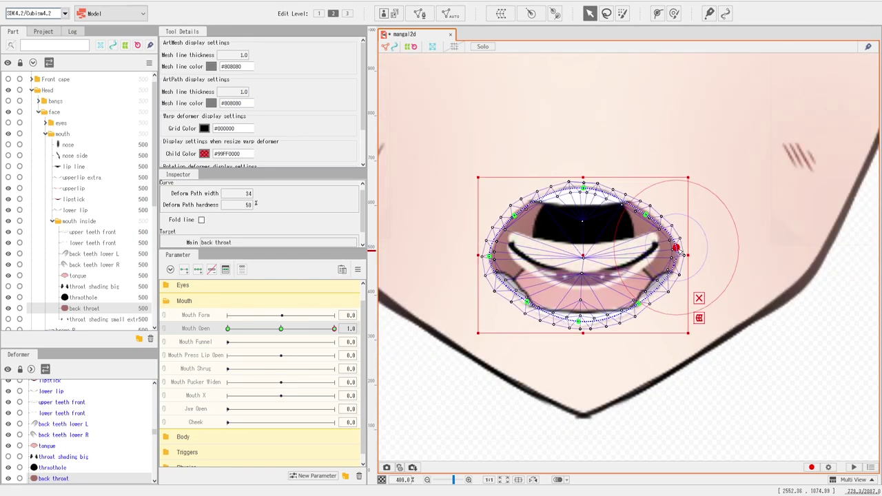
pyautogui.moveTo(583, 334); pyautogui.dragTo(583, 326)
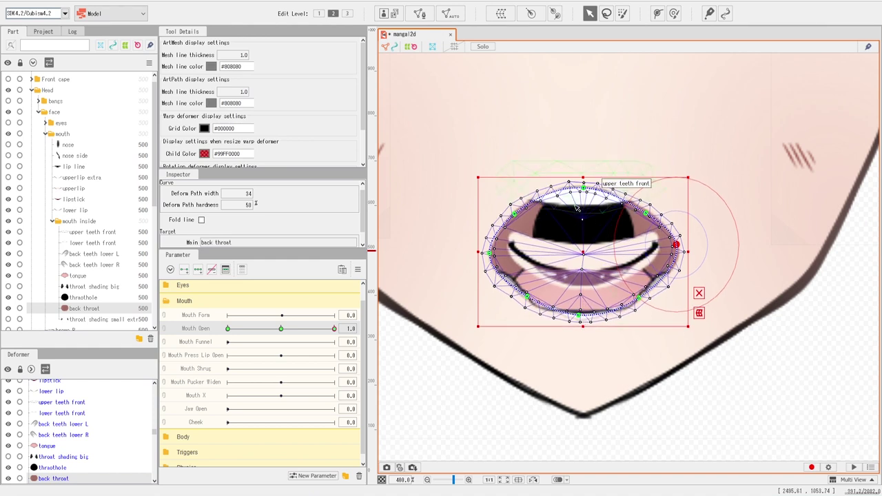
pyautogui.moveTo(582, 178); pyautogui.dragTo(582, 182)
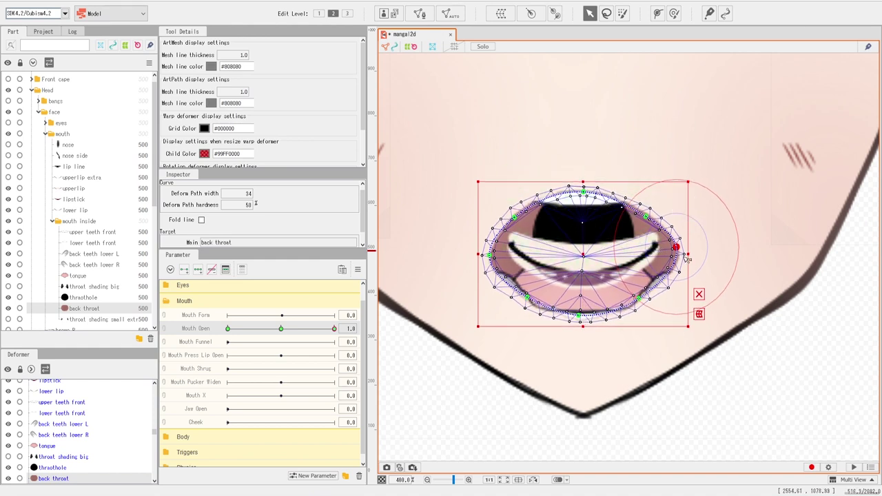
pyautogui.moveTo(688, 254); pyautogui.dragTo(683, 254)
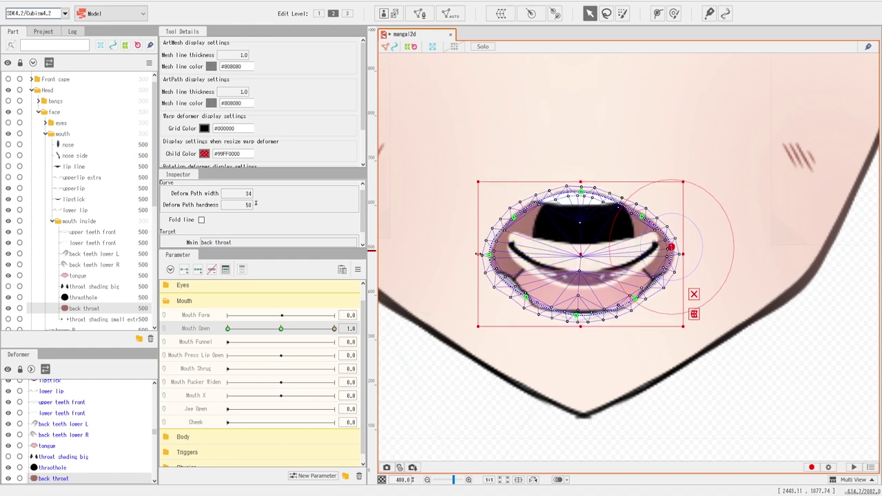
pyautogui.moveTo(478, 254); pyautogui.dragTo(484, 255)
pyautogui.scroll(-2, 567, 254)
pyautogui.scroll(3, 571, 269)
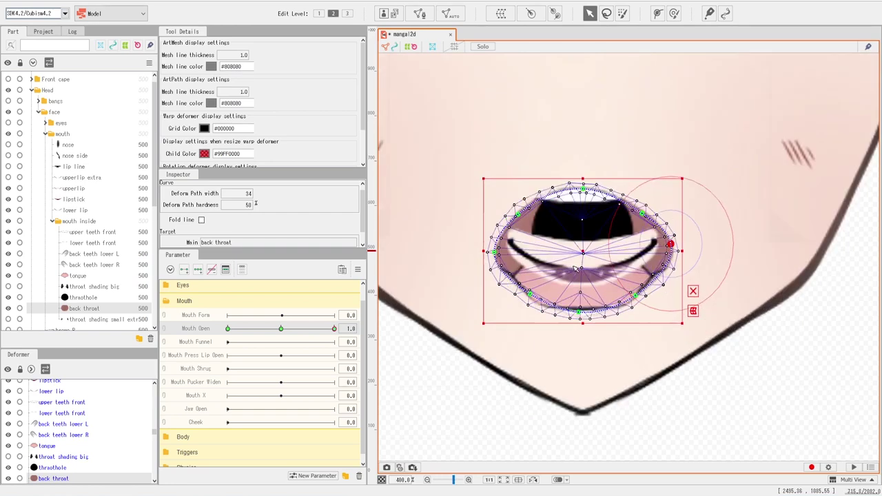
pyautogui.moveTo(573, 267); pyautogui.dragTo(564, 276)
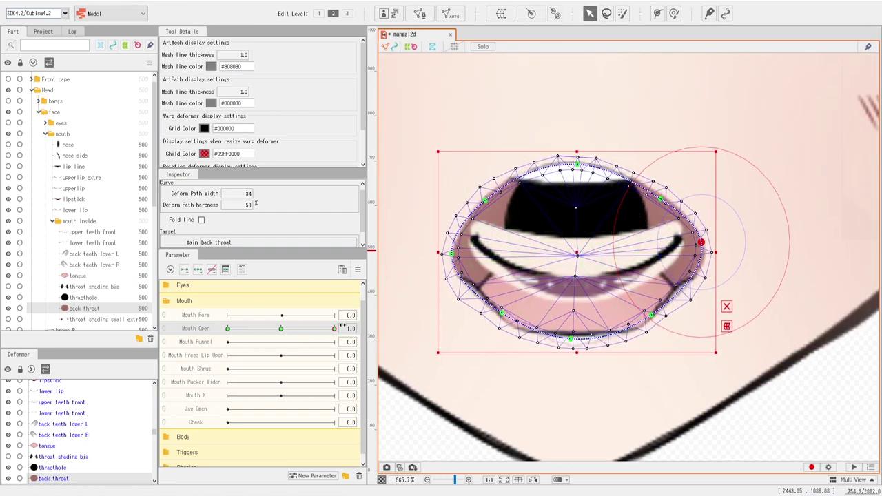
pyautogui.moveTo(334, 329); pyautogui.dragTo(280, 329)
pyautogui.moveTo(317, 333); pyautogui.dragTo(367, 333)
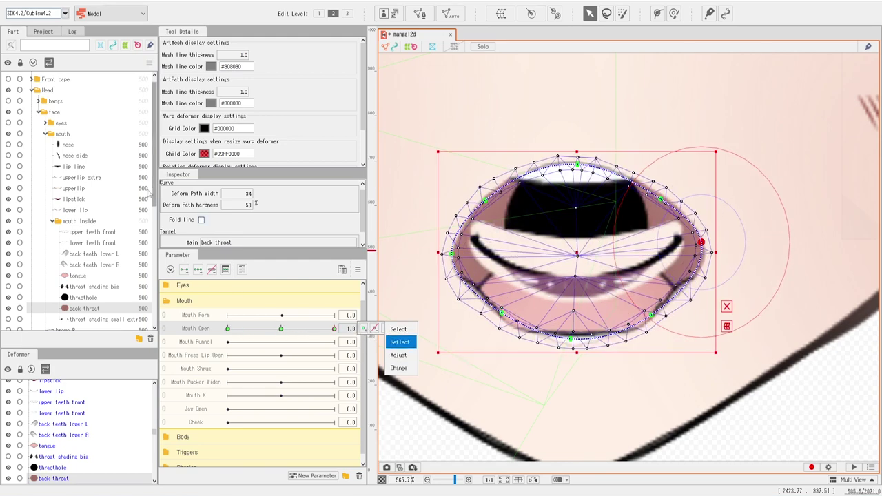
# Step: Fit the upperlip deform path to the open mouth, raising its middle point to the throat's top edge and moving its ends to the mouth corners
pyautogui.click(65, 190)
pyautogui.click(65, 190)
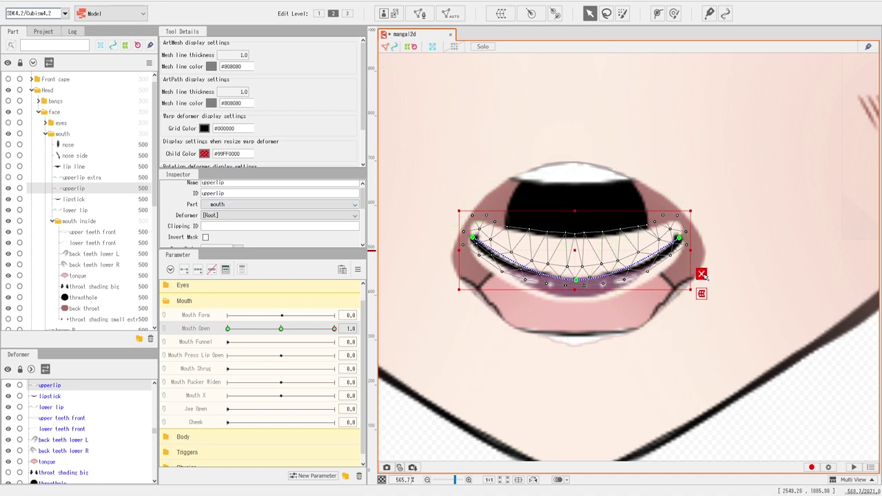
pyautogui.click(702, 274)
pyautogui.moveTo(577, 281); pyautogui.dragTo(570, 163)
pyautogui.click(692, 233)
pyautogui.moveTo(693, 233); pyautogui.dragTo(704, 246)
pyautogui.moveTo(473, 237); pyautogui.dragTo(454, 255)
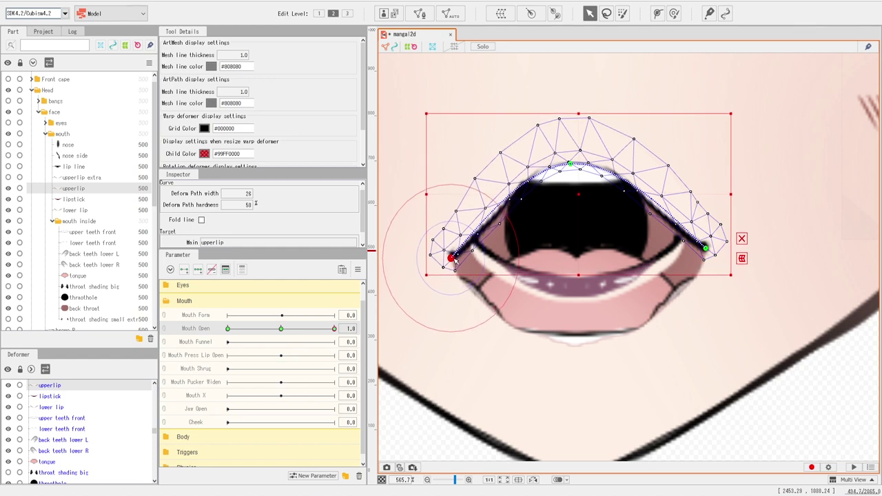
# Step: Add a deform path point midway along each side of the upperlip and push both outward to round the lip over the throat edge
pyautogui.click(675, 14)
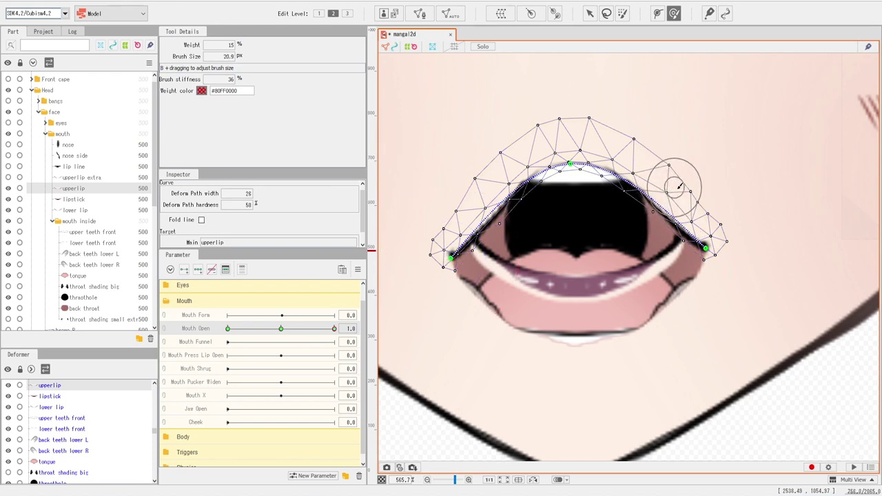
pyautogui.click(660, 13)
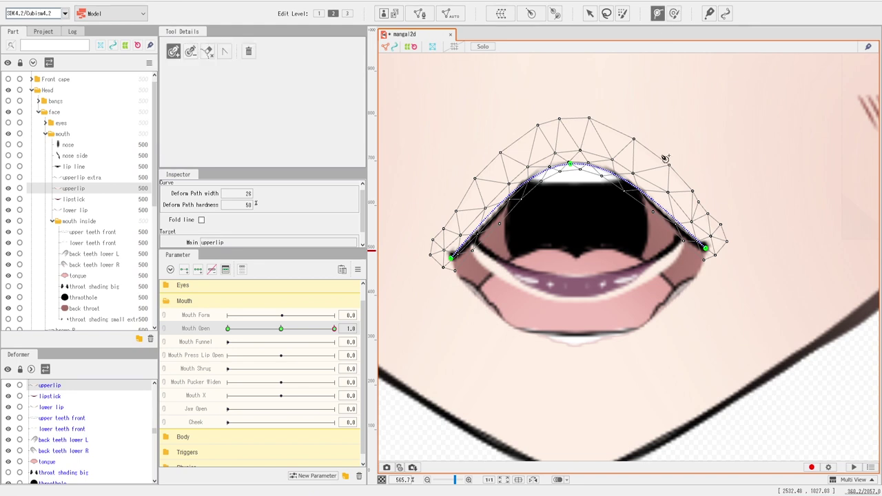
pyautogui.click(649, 199)
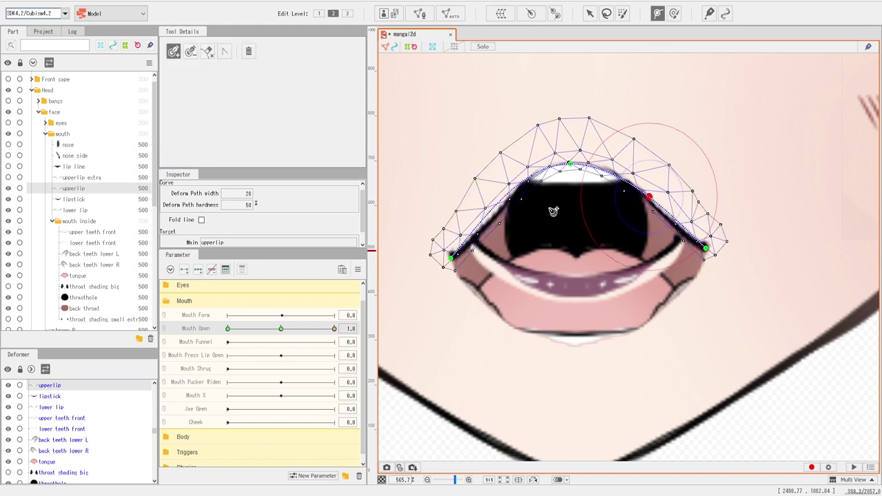
pyautogui.click(495, 209)
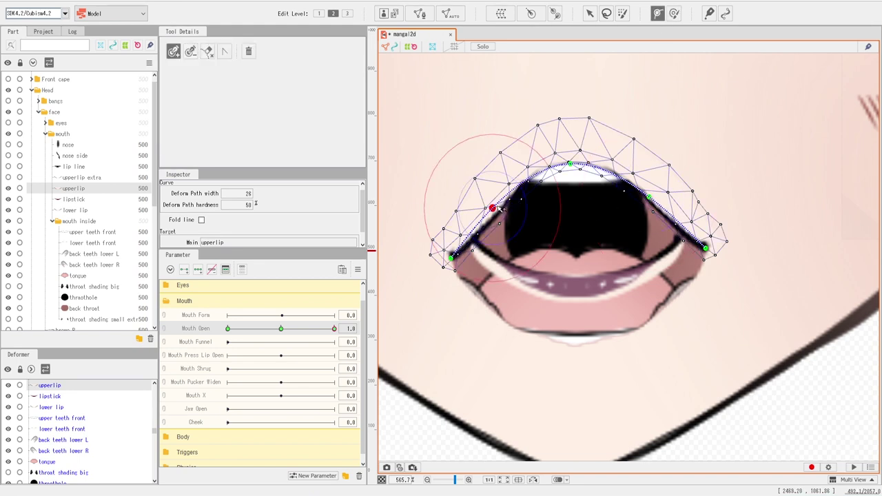
pyautogui.click(590, 13)
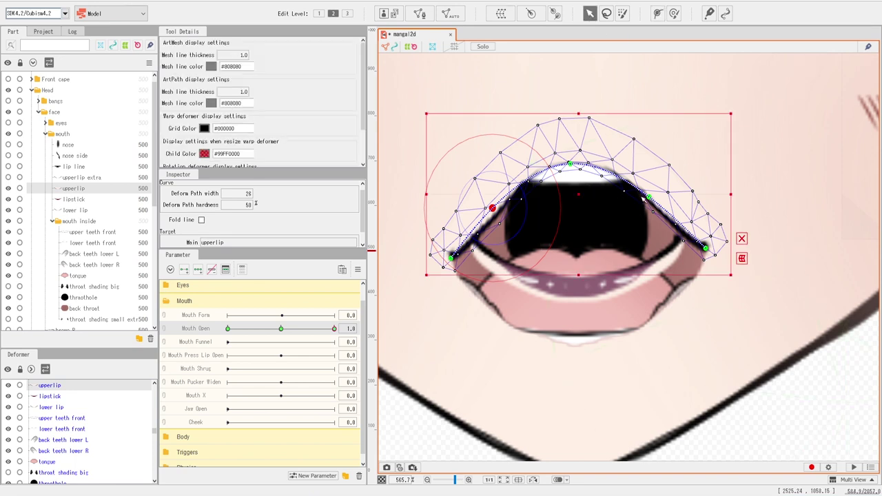
pyautogui.moveTo(649, 198); pyautogui.dragTo(661, 197)
pyautogui.moveTo(494, 209)
pyautogui.mouseDown()
pyautogui.moveTo(472, 184)
pyautogui.moveTo(486, 197)
pyautogui.mouseUp()
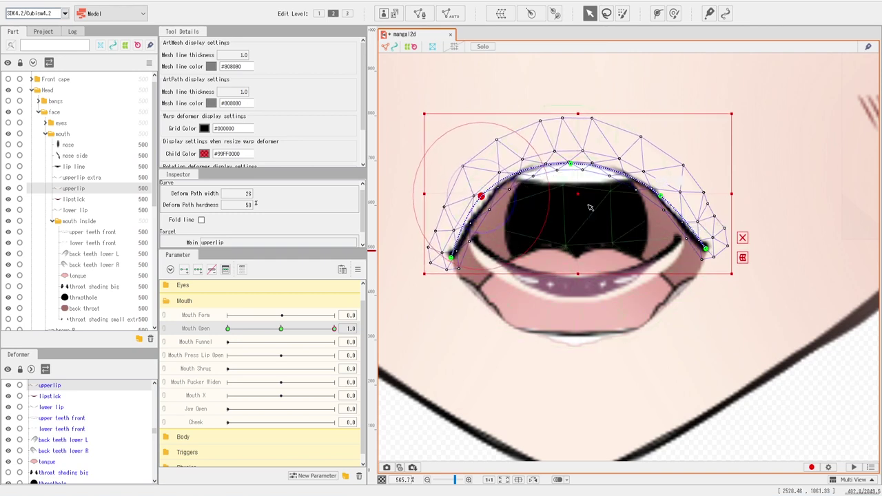
# Step: Fit the lower lip deform path to the open mouth, moving its ends to the mouth corners and its middle point to the throat's bottom edge
pyautogui.click(73, 199)
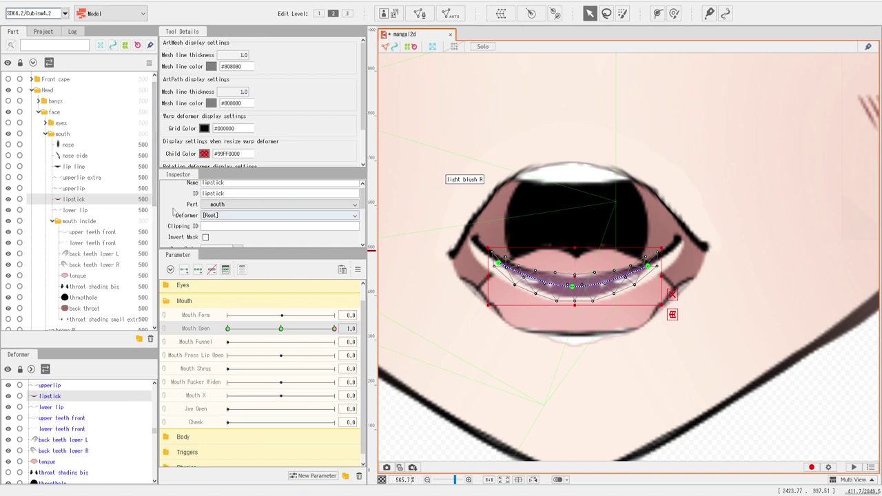
pyautogui.click(75, 210)
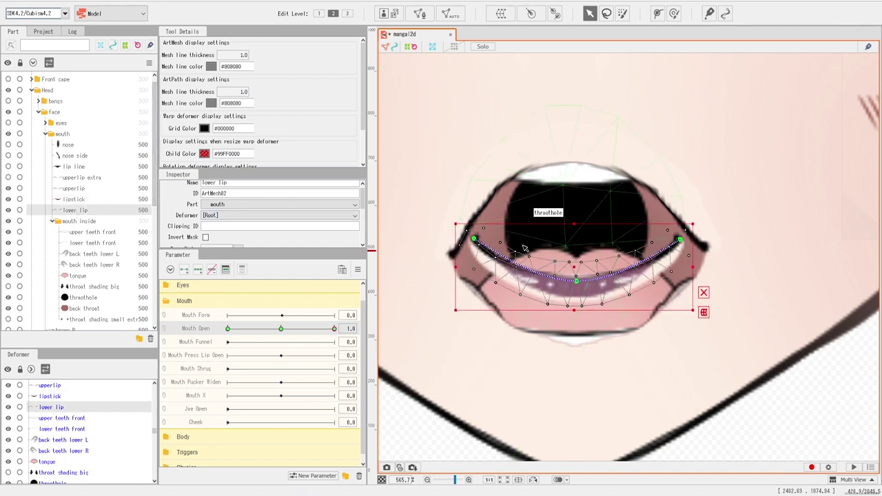
pyautogui.moveTo(475, 239); pyautogui.dragTo(452, 256)
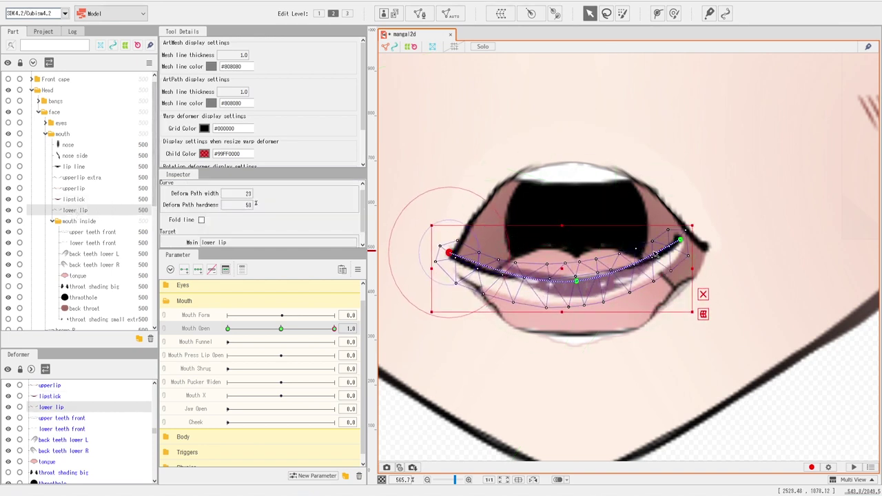
pyautogui.moveTo(680, 241); pyautogui.dragTo(707, 247)
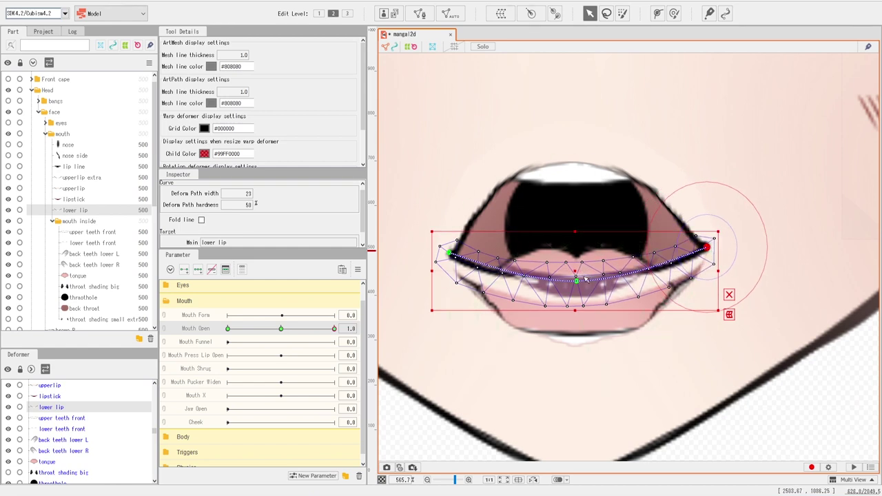
pyautogui.moveTo(576, 280); pyautogui.dragTo(584, 340)
pyautogui.click(731, 299)
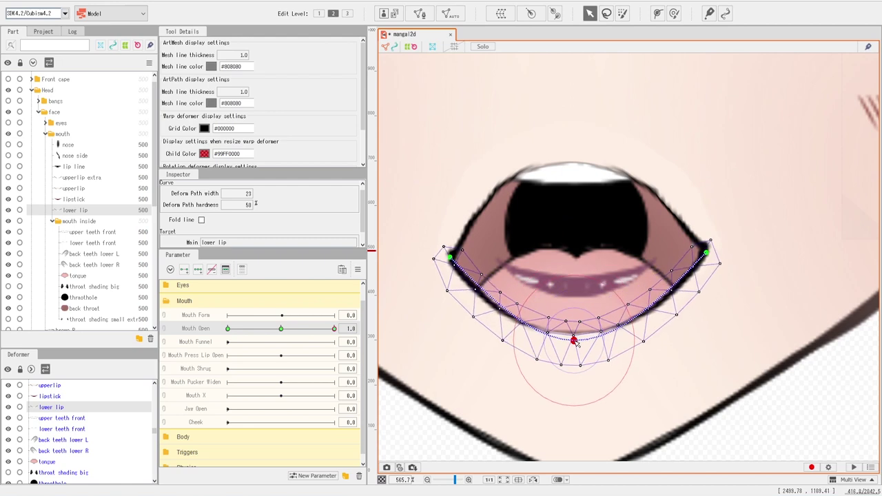
# Step: Add a deform path point on each side of the lower lip, push both outward, and lower the middle point to follow the throat outline
pyautogui.click(655, 15)
pyautogui.click(667, 293)
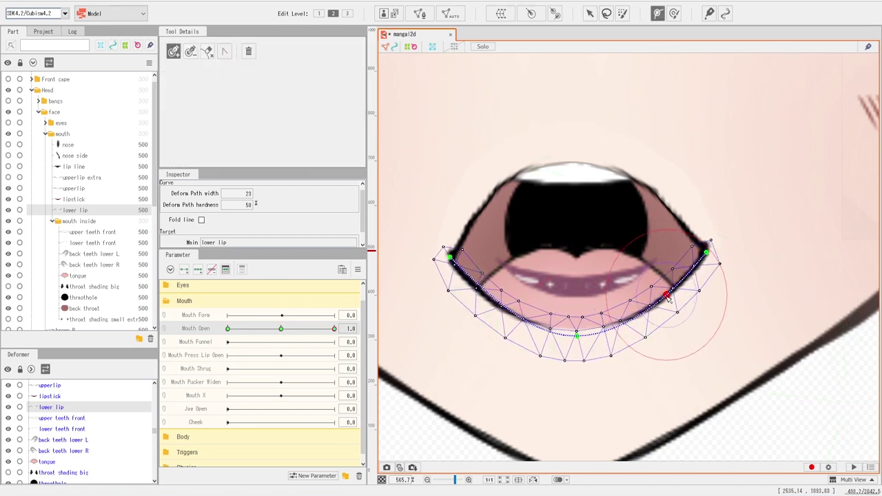
pyautogui.click(490, 300)
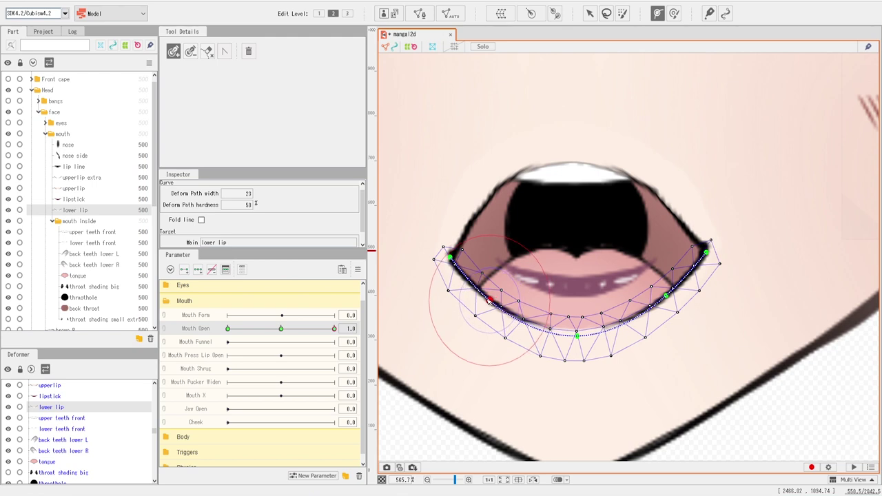
pyautogui.click(591, 14)
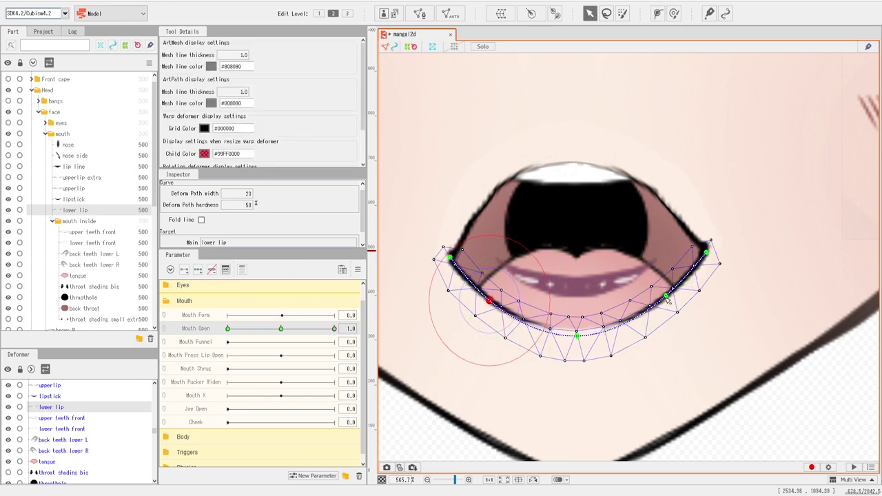
pyautogui.moveTo(667, 297)
pyautogui.mouseDown()
pyautogui.moveTo(686, 321)
pyautogui.moveTo(675, 307)
pyautogui.mouseUp()
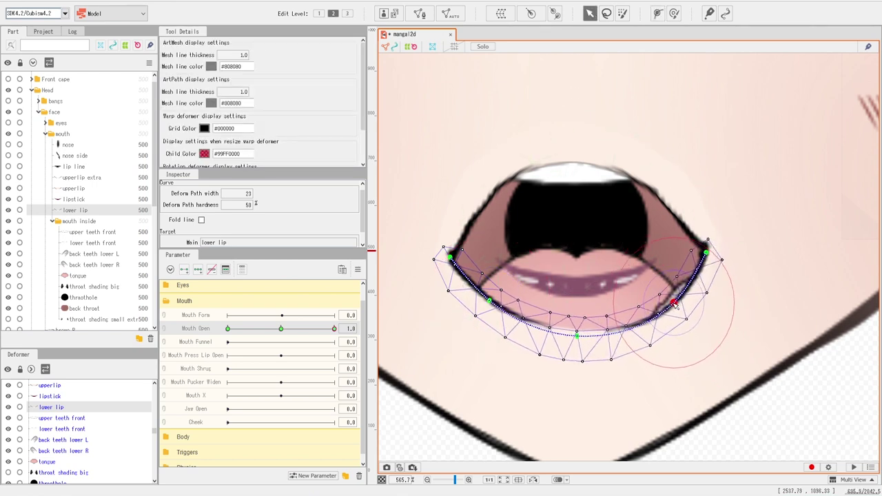
pyautogui.moveTo(490, 301)
pyautogui.mouseDown()
pyautogui.moveTo(476, 307)
pyautogui.moveTo(484, 304)
pyautogui.mouseUp()
pyautogui.moveTo(454, 257)
pyautogui.mouseDown()
pyautogui.moveTo(451, 270)
pyautogui.moveTo(451, 257)
pyautogui.mouseUp()
pyautogui.moveTo(579, 335)
pyautogui.mouseDown()
pyautogui.moveTo(578, 352)
pyautogui.moveTo(578, 344)
pyautogui.mouseUp()
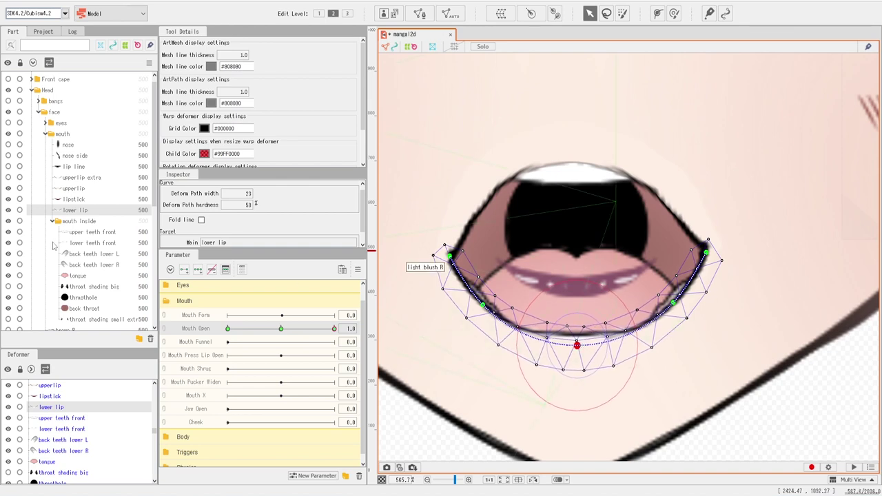
# Step: Lower the lipstick deform path's middle point and ends to sit just below the lower lip at Mouth Open 1.0
pyautogui.click(72, 199)
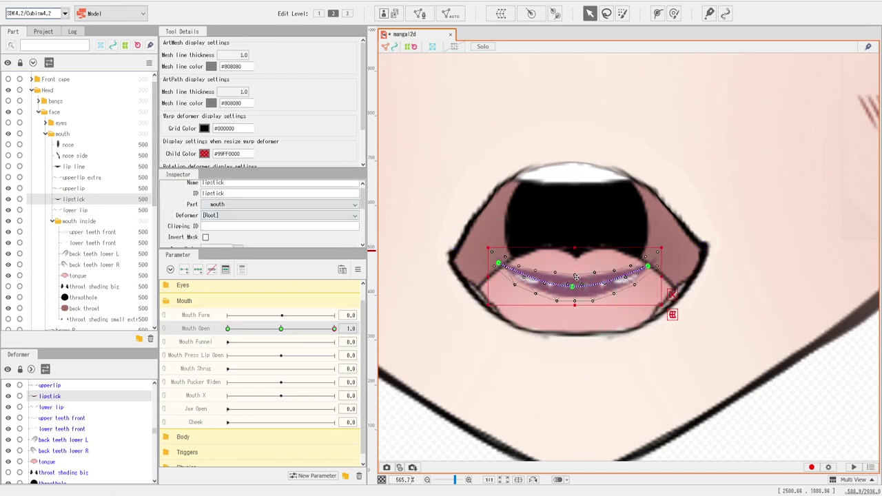
pyautogui.moveTo(578, 291); pyautogui.dragTo(579, 336)
pyautogui.moveTo(658, 323); pyautogui.dragTo(658, 325)
pyautogui.moveTo(503, 323); pyautogui.dragTo(501, 325)
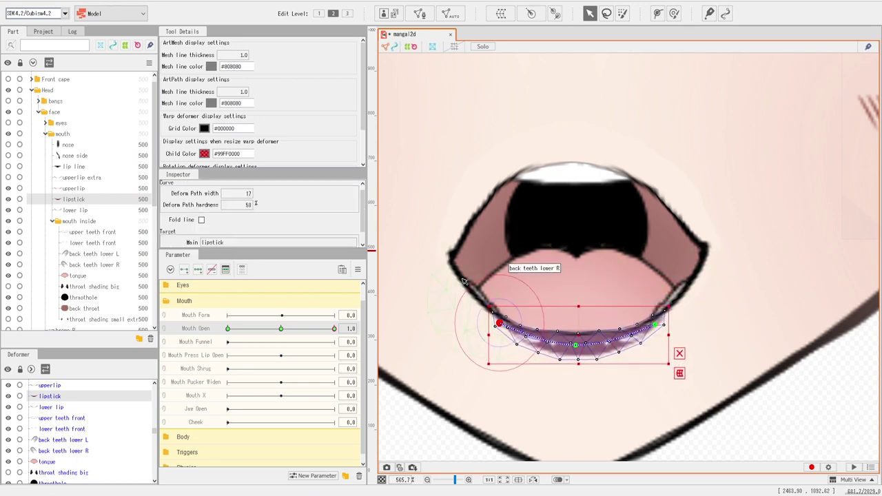
# Step: Refit the upperlip deform path to the open mouth, lowering its ends at the corners, pushing both side points outward and centering the middle point
pyautogui.click(474, 230)
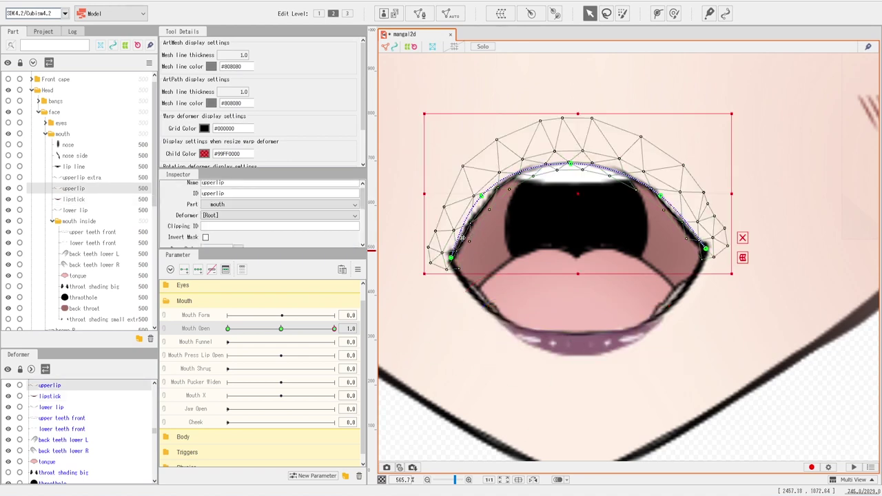
pyautogui.moveTo(455, 261); pyautogui.dragTo(456, 271)
pyautogui.moveTo(708, 252); pyautogui.dragTo(710, 261)
pyautogui.moveTo(660, 197); pyautogui.dragTo(674, 209)
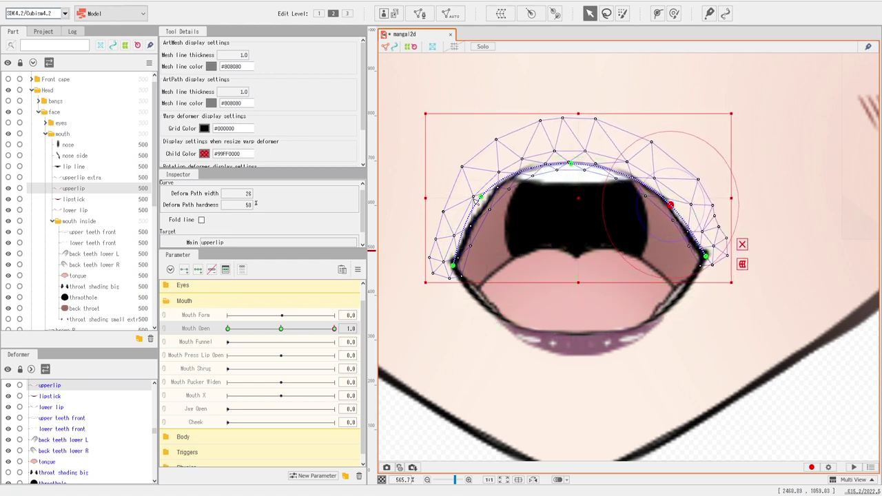
pyautogui.moveTo(477, 198); pyautogui.dragTo(474, 201)
pyautogui.moveTo(572, 164)
pyautogui.mouseDown()
pyautogui.moveTo(575, 156)
pyautogui.moveTo(578, 165)
pyautogui.mouseUp()
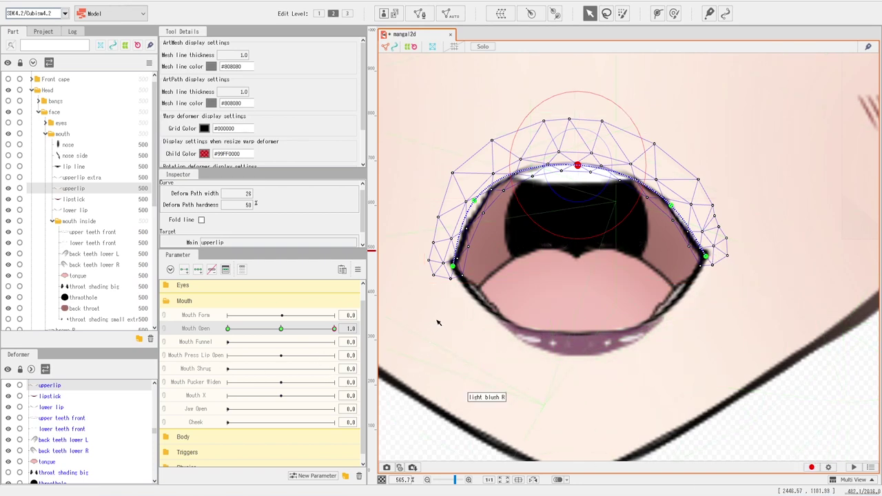
# Step: Fine-tune the upperlip curve over the teeth by moving its left side point inward and up and lowering the middle point slightly
pyautogui.click(73, 192)
pyautogui.moveTo(335, 329); pyautogui.dragTo(383, 333)
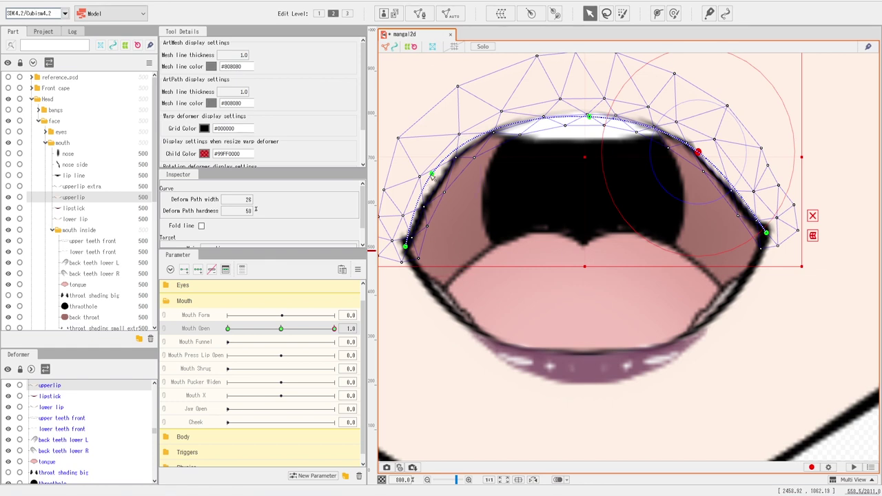
pyautogui.moveTo(433, 175); pyautogui.dragTo(446, 161)
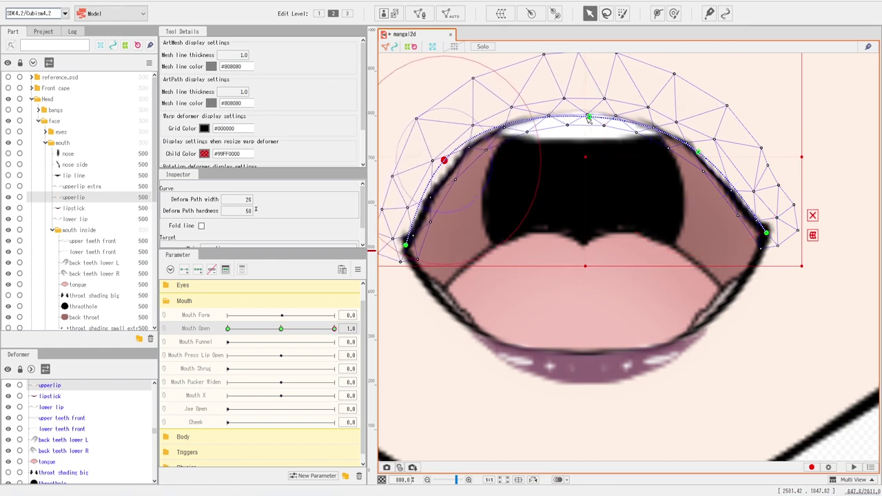
pyautogui.moveTo(589, 119); pyautogui.dragTo(587, 122)
pyautogui.click(763, 154)
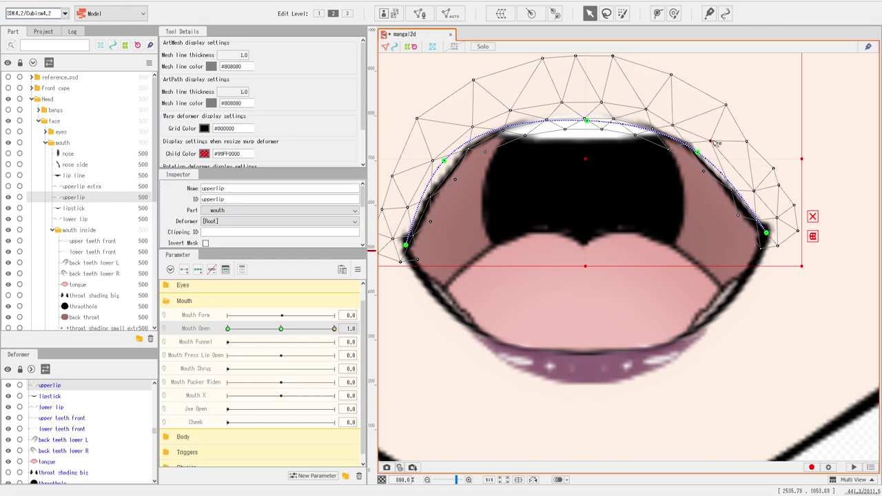
pyautogui.scroll(-4, 610, 177)
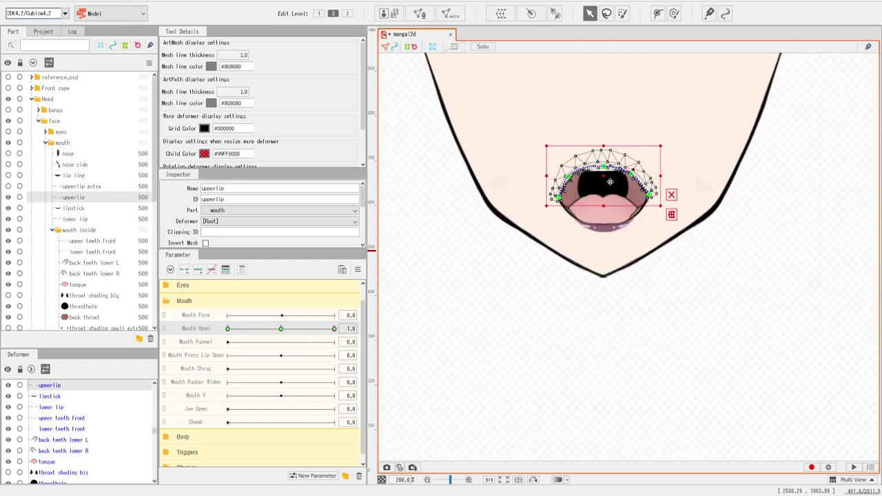
pyautogui.scroll(2, 610, 182)
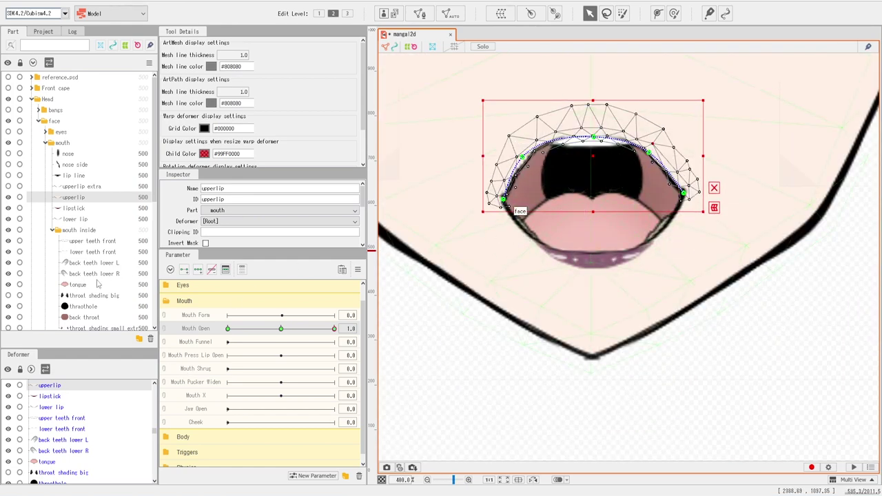
# Step: Select upperlip, lipstick, lower lip and back throat together and nudge the throat's centre vertices slightly upward with the deform path brush
pyautogui.keyDown('shift'); pyautogui.click(66, 220); pyautogui.keyUp('shift')
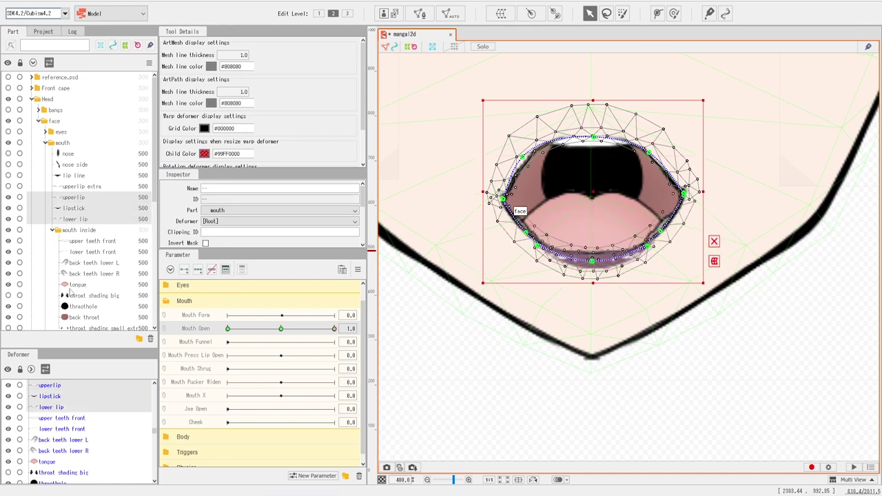
pyautogui.keyDown('ctrl'); pyautogui.click(74, 318); pyautogui.keyUp('ctrl')
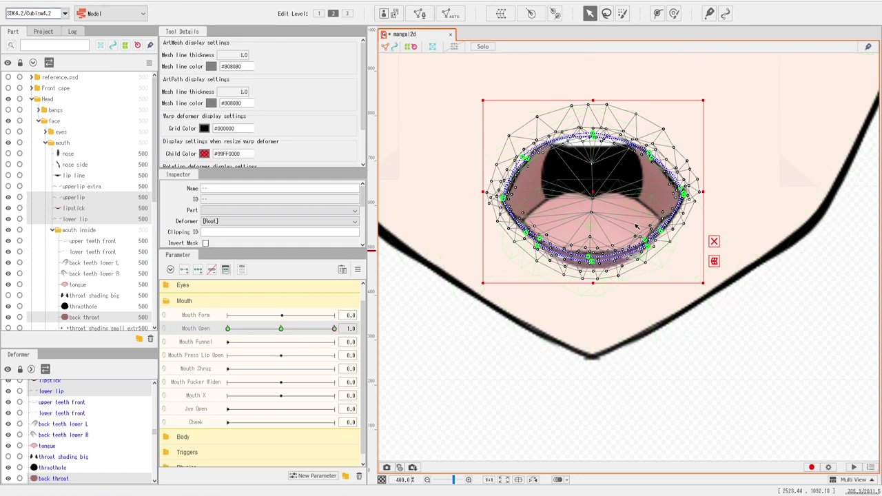
pyautogui.scroll(2, 636, 228)
pyautogui.scroll(-1, 635, 228)
pyautogui.scroll(1, 636, 228)
pyautogui.click(660, 15)
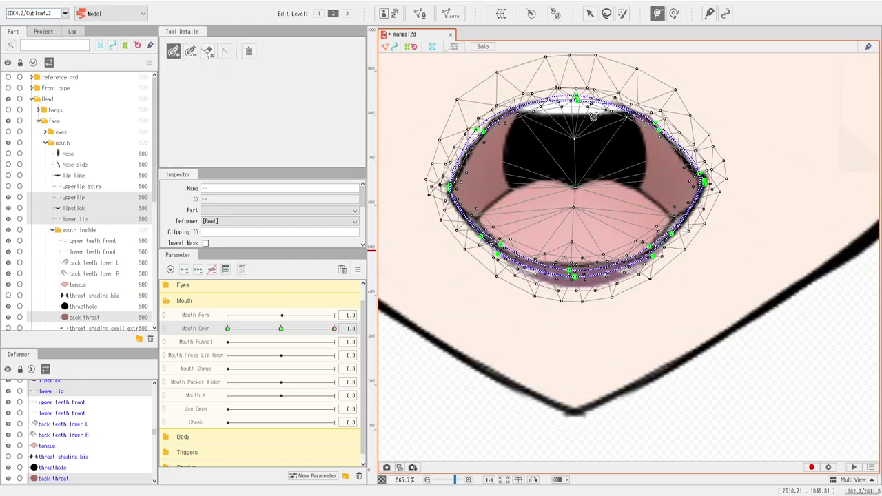
pyautogui.click(674, 13)
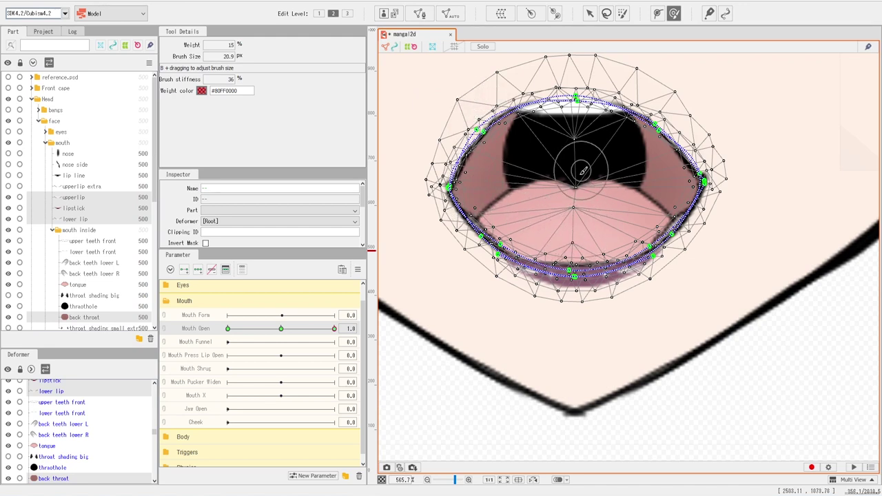
pyautogui.moveTo(578, 188); pyautogui.dragTo(583, 157)
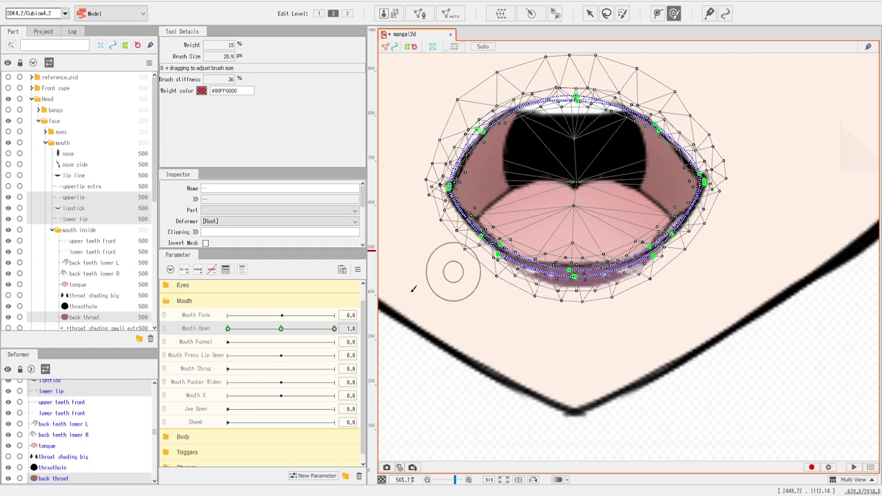
# Step: Return Mouth Open to 0.0 and add three keyforms to Mouth Form for the selected lip and throat parts
pyautogui.moveTo(333, 328)
pyautogui.mouseDown()
pyautogui.moveTo(260, 330)
pyautogui.moveTo(333, 339)
pyautogui.moveTo(262, 339)
pyautogui.moveTo(334, 342)
pyautogui.mouseUp()
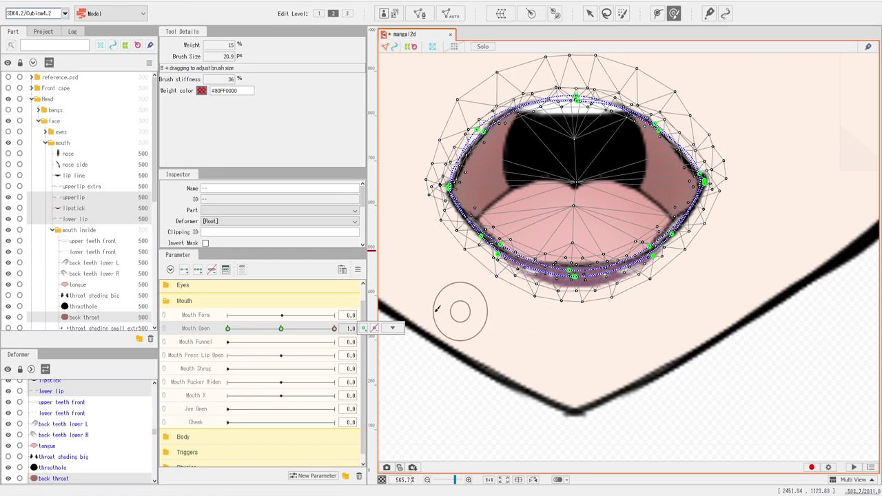
pyautogui.click(281, 329)
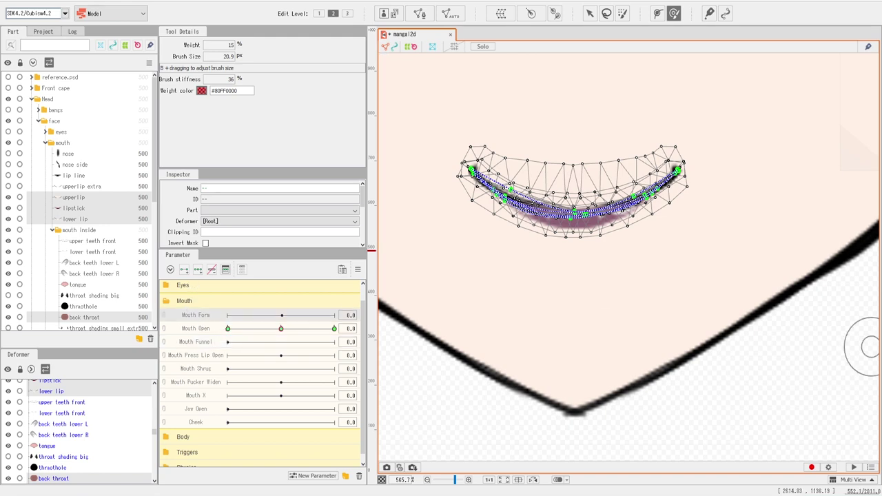
pyautogui.click(282, 315)
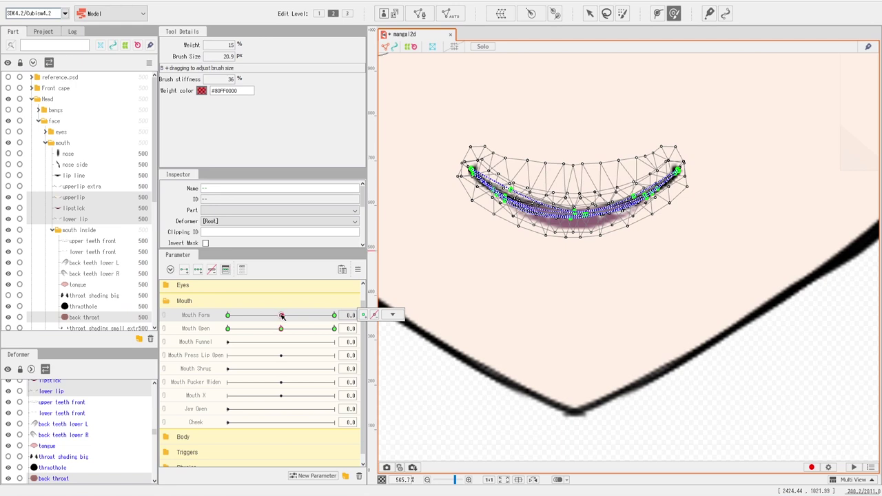
# Step: Try to bend both mouth corners down at Mouth Form -1.0 using the deform path brush at 100% weight
pyautogui.moveTo(672, 169)
pyautogui.mouseDown()
pyautogui.moveTo(684, 205)
pyautogui.moveTo(673, 153)
pyautogui.mouseUp()
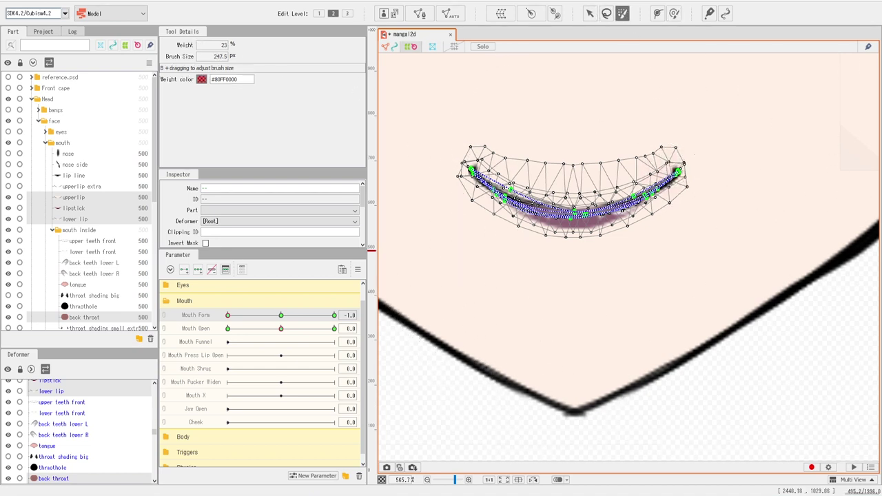
pyautogui.click(591, 13)
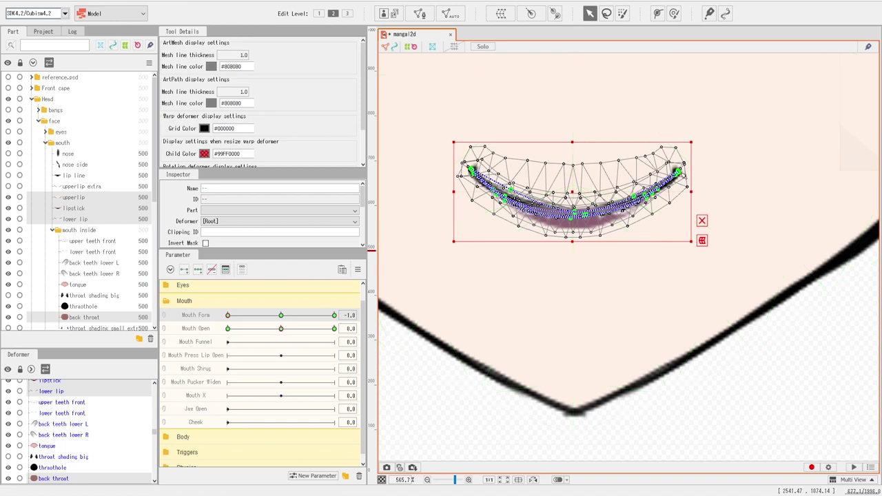
pyautogui.click(674, 14)
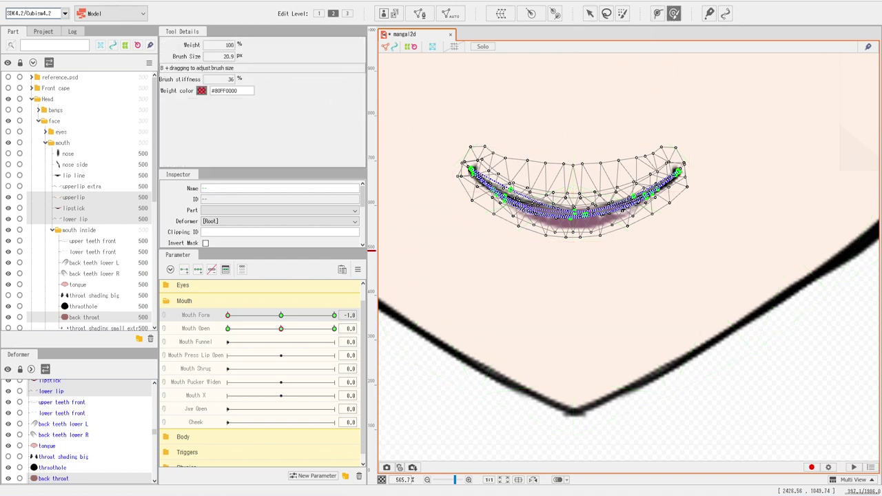
pyautogui.moveTo(664, 166)
pyautogui.mouseDown()
pyautogui.moveTo(695, 161)
pyautogui.moveTo(702, 199)
pyautogui.moveTo(681, 171)
pyautogui.moveTo(681, 196)
pyautogui.moveTo(649, 182)
pyautogui.moveTo(649, 202)
pyautogui.moveTo(619, 180)
pyautogui.moveTo(620, 190)
pyautogui.moveTo(681, 186)
pyautogui.moveTo(688, 206)
pyautogui.mouseUp()
pyautogui.scroll(2, 689, 206)
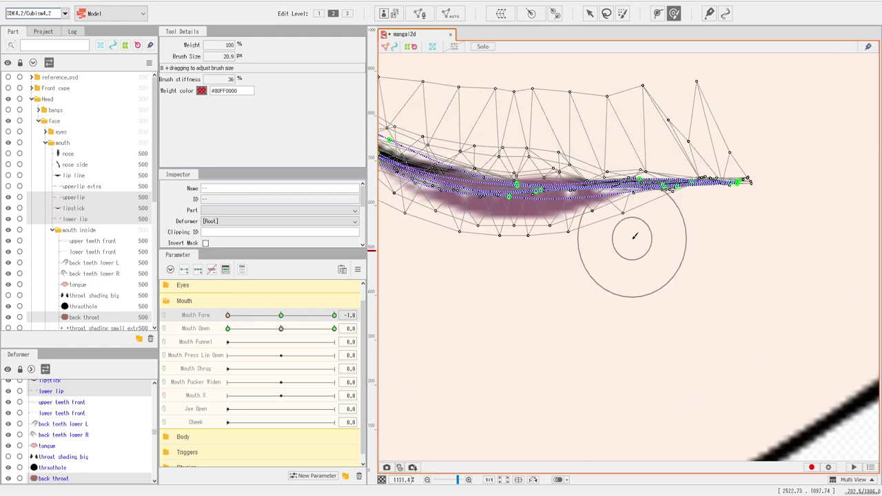
pyautogui.scroll(-1, 635, 232)
pyautogui.moveTo(457, 148)
pyautogui.mouseDown()
pyautogui.moveTo(404, 129)
pyautogui.moveTo(395, 168)
pyautogui.moveTo(410, 152)
pyautogui.moveTo(438, 164)
pyautogui.moveTo(424, 154)
pyautogui.mouseUp()
# Step: Undo the brush strokes on both mouth corners
pyautogui.hotkey('ctrl', 'z')
pyautogui.hotkey('ctrl', 'z')
pyautogui.hotkey('ctrl', 'z')
pyautogui.hotkey('ctrl', 'z')
pyautogui.hotkey('ctrl', 'z')
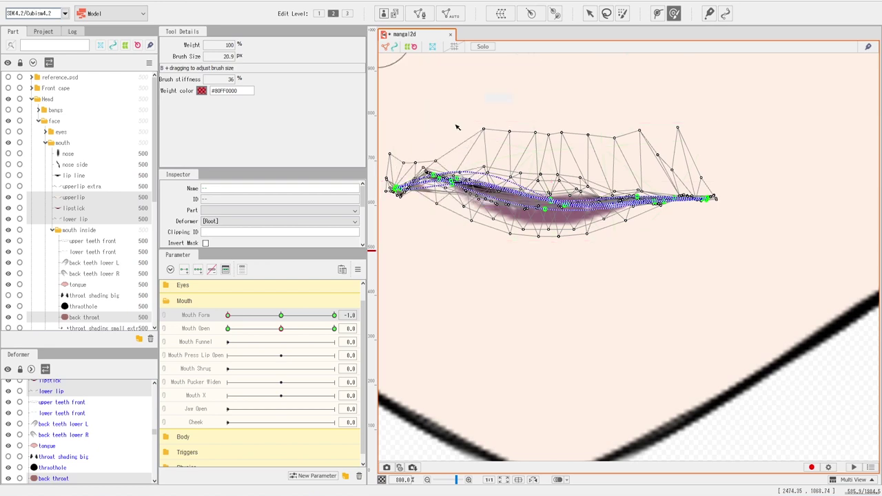
pyautogui.hotkey('ctrl', 'z')
pyautogui.hotkey('ctrl', 'z')
pyautogui.hotkey('ctrl', 'z')
pyautogui.hotkey('ctrl', 'z')
pyautogui.hotkey('ctrl', 'z')
pyautogui.hotkey('ctrl', 'z')
pyautogui.hotkey('ctrl', 'z')
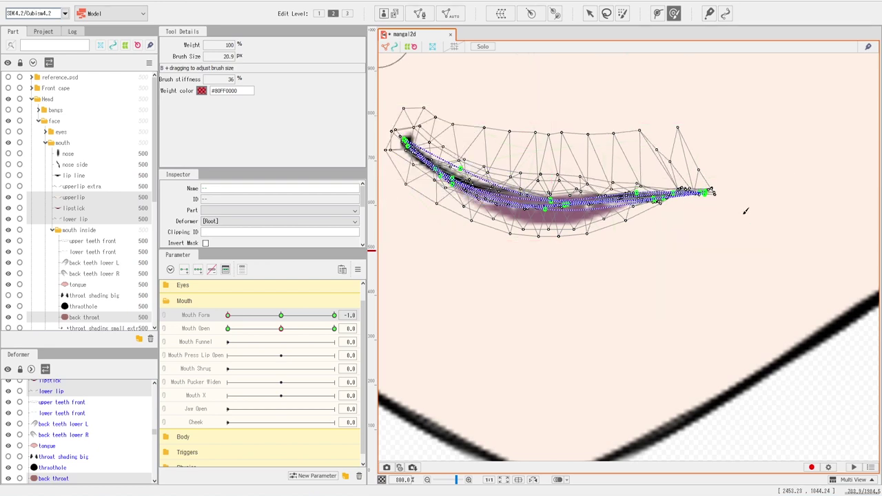
pyautogui.hotkey('ctrl', 'z')
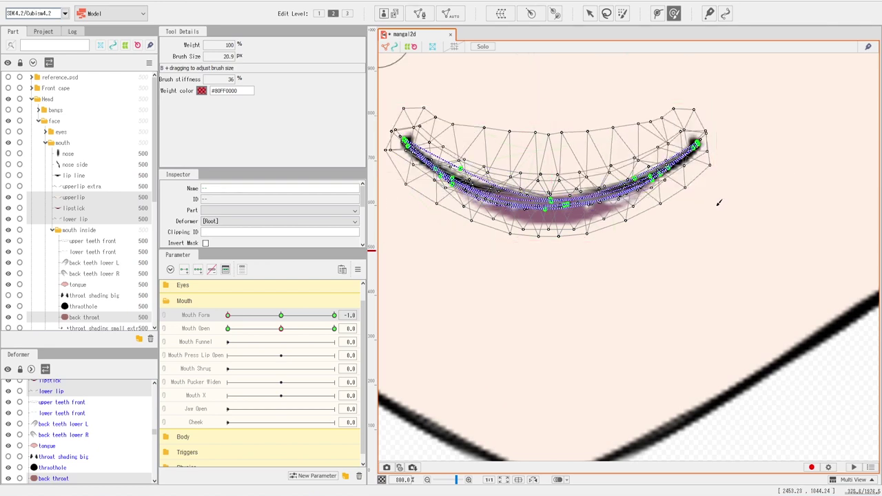
pyautogui.hotkey('ctrl', 'z')
pyautogui.hotkey('ctrl', 'y')
# Step: Shape the upperlip into a frown at Mouth Form -1.0, pulling its deform path ends down and outward and lowering both side points
pyautogui.click(590, 14)
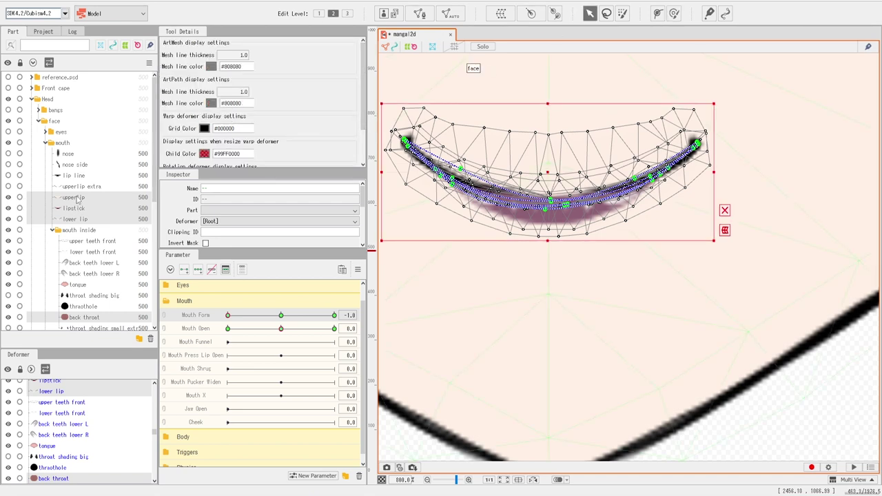
pyautogui.click(74, 198)
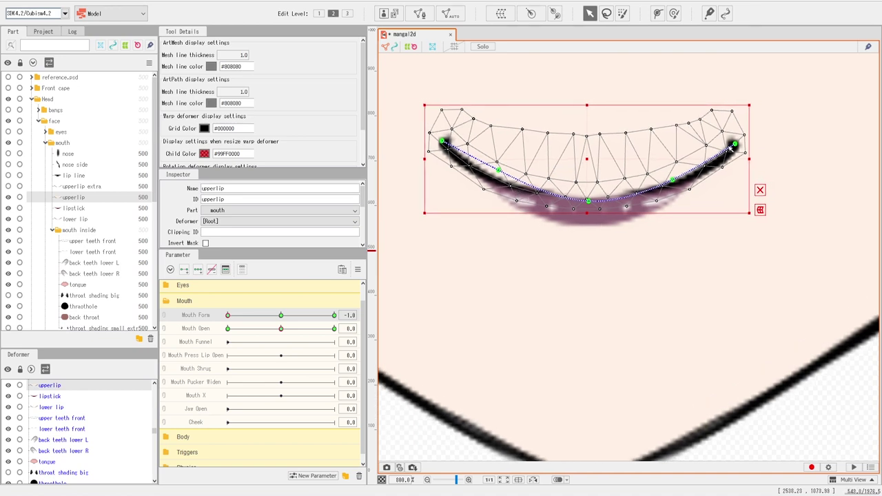
pyautogui.moveTo(736, 144); pyautogui.dragTo(748, 222)
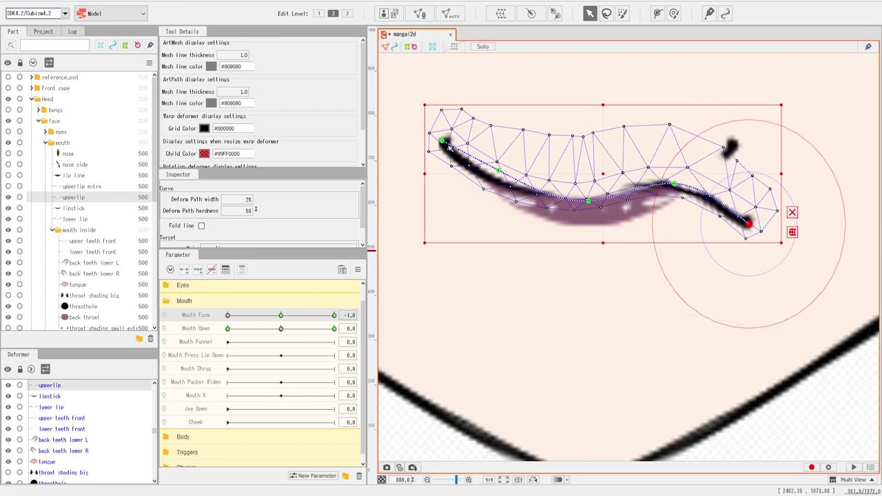
pyautogui.moveTo(450, 147); pyautogui.dragTo(436, 238)
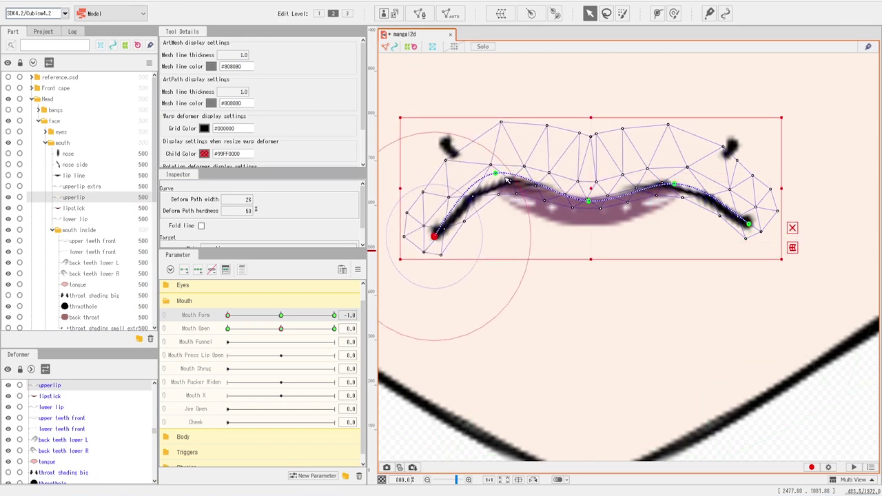
pyautogui.moveTo(500, 175); pyautogui.dragTo(492, 199)
pyautogui.moveTo(675, 185); pyautogui.dragTo(673, 202)
pyautogui.moveTo(763, 234); pyautogui.dragTo(764, 243)
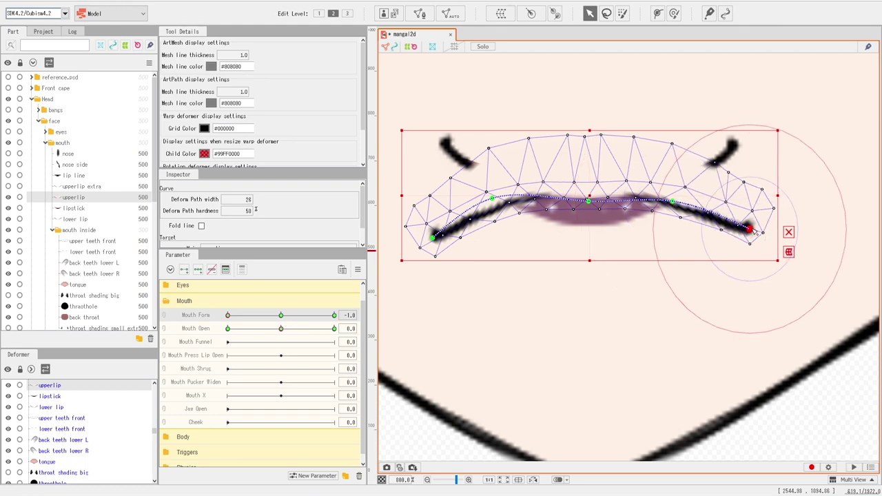
pyautogui.moveTo(492, 199); pyautogui.dragTo(492, 203)
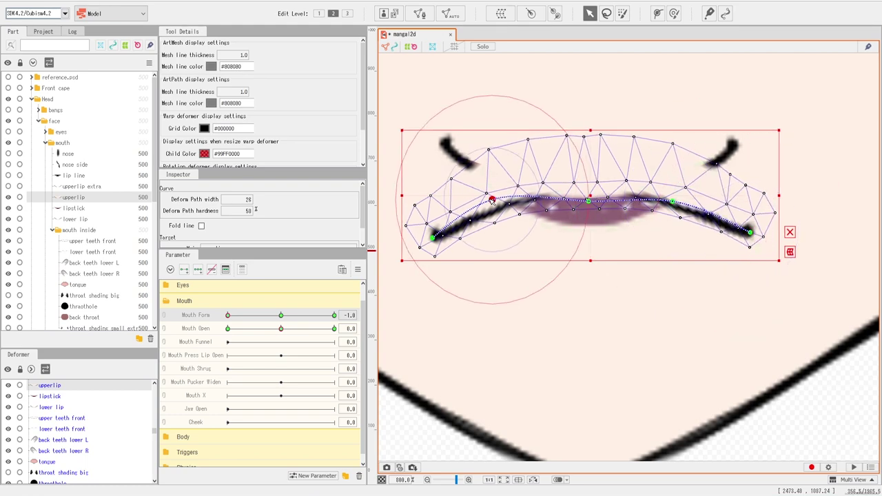
pyautogui.click(792, 235)
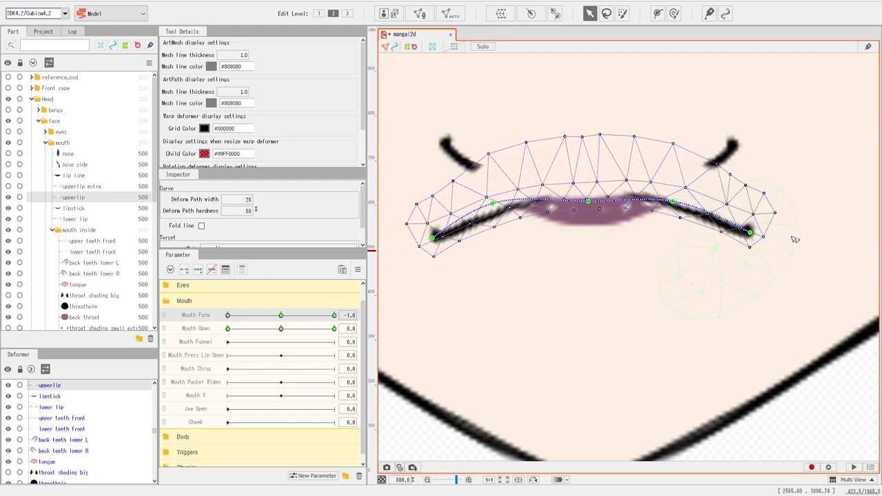
pyautogui.doubleClick(697, 227)
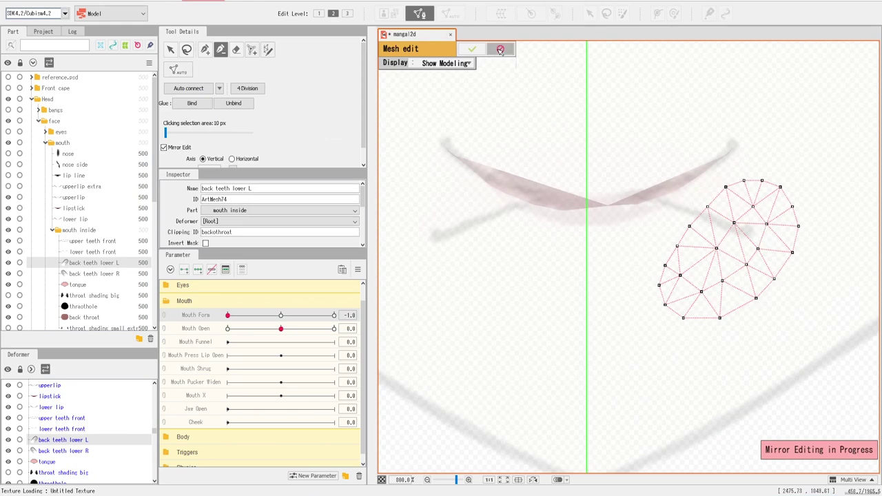
pyautogui.click(473, 49)
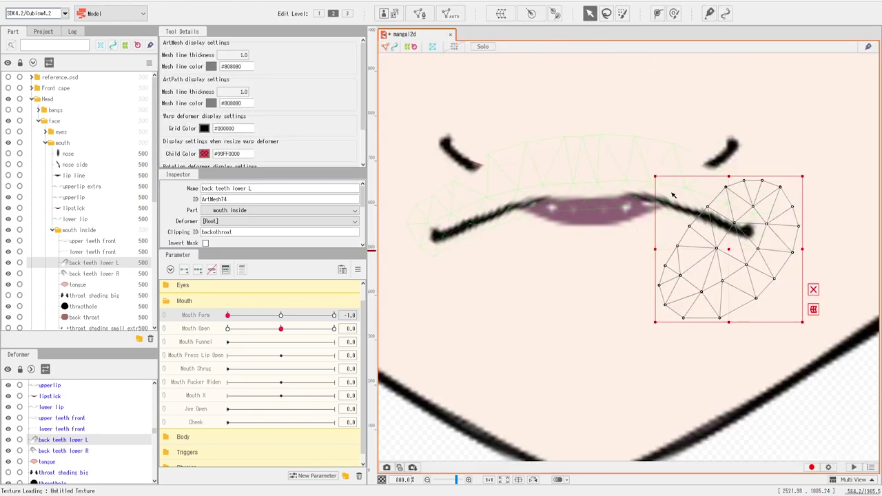
pyautogui.click(584, 202)
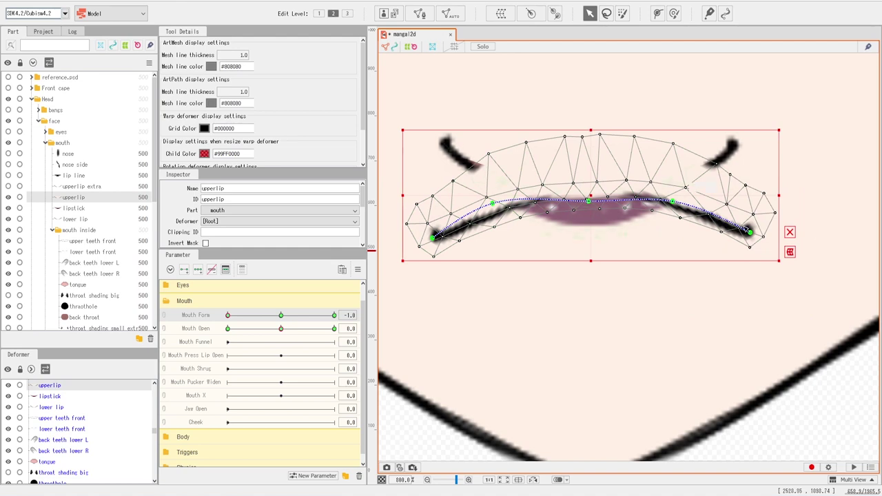
# Step: Raise the middle of the upperlip's deform path, lower its right corner slightly, and move the whole upperlip down at Mouth Form -1.0
pyautogui.click(791, 233)
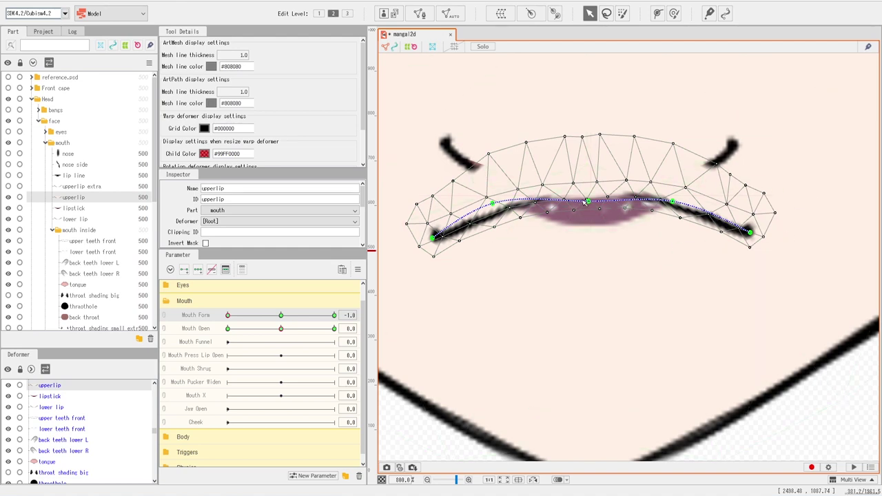
pyautogui.moveTo(590, 201); pyautogui.dragTo(589, 190)
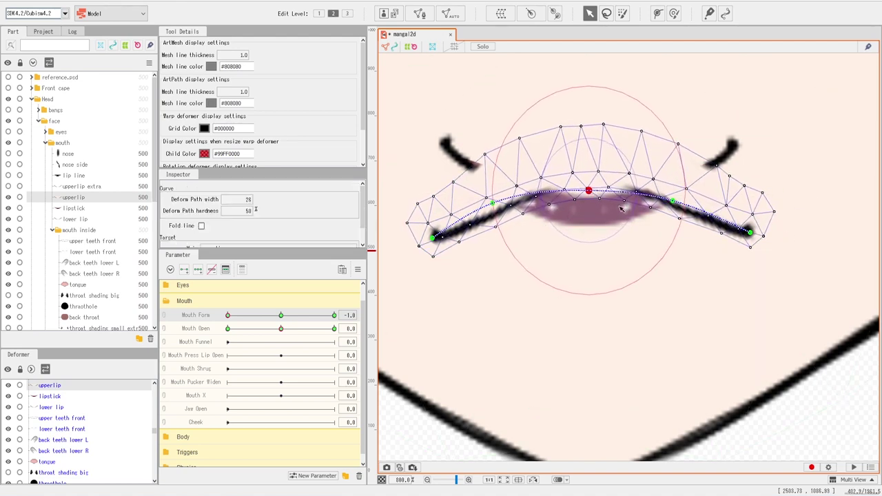
pyautogui.moveTo(751, 237); pyautogui.dragTo(752, 242)
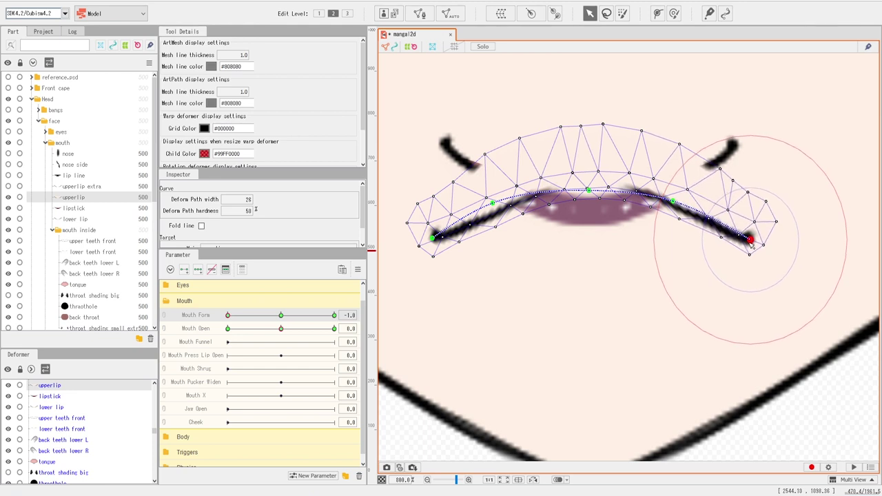
pyautogui.click(72, 198)
pyautogui.moveTo(588, 195); pyautogui.dragTo(589, 214)
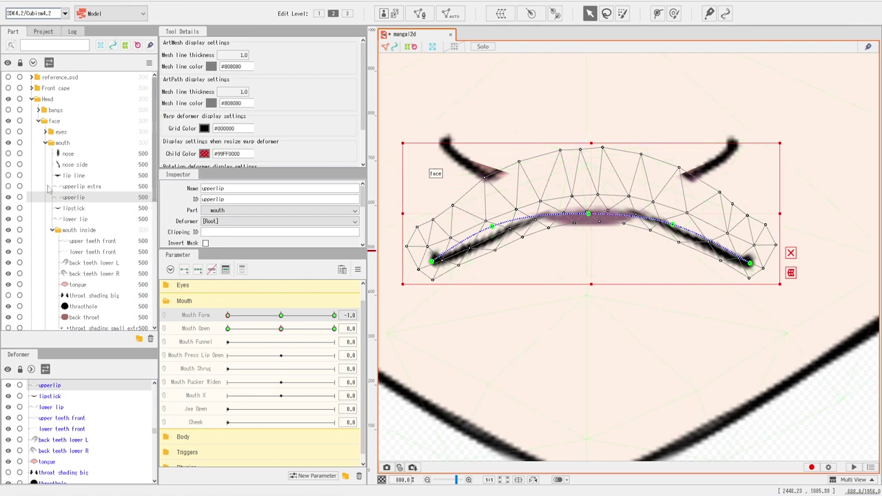
# Step: Move the lipstick down to the center of the lowered upperlip, then hide the lipstick part
pyautogui.click(70, 209)
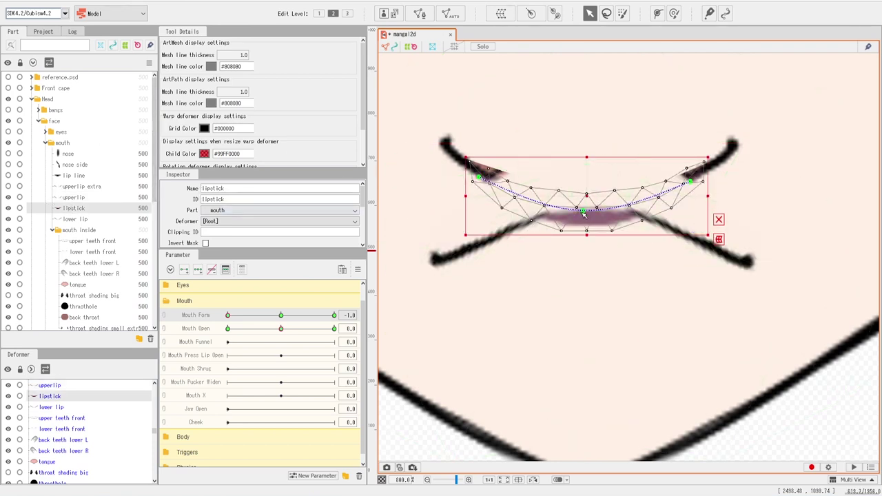
pyautogui.moveTo(589, 201); pyautogui.dragTo(593, 221)
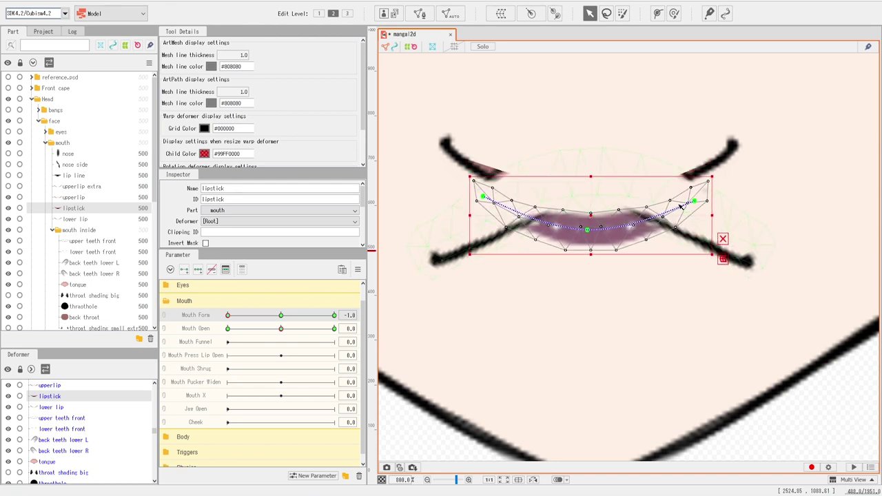
pyautogui.click(8, 208)
# Step: Move the lower lip down and bend its deform path ends and side points downward onto the upperlip's frown line at Mouth Form -1.0
pyautogui.click(74, 219)
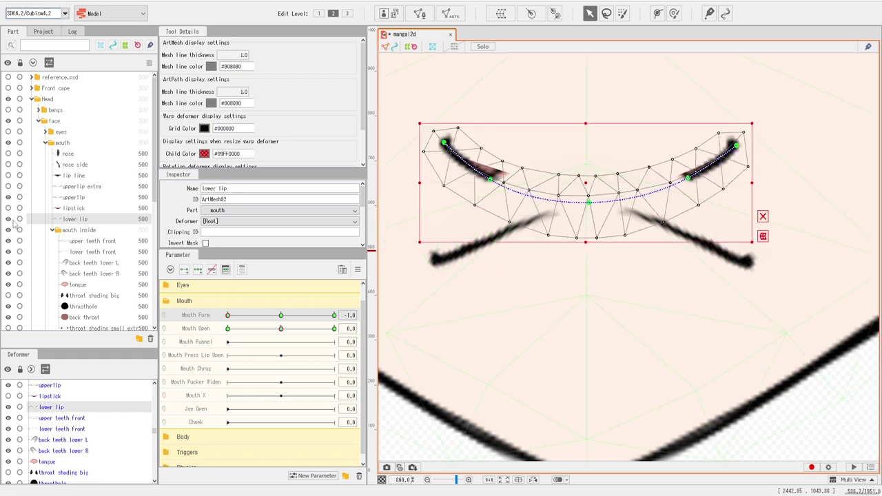
pyautogui.moveTo(587, 184); pyautogui.dragTo(591, 207)
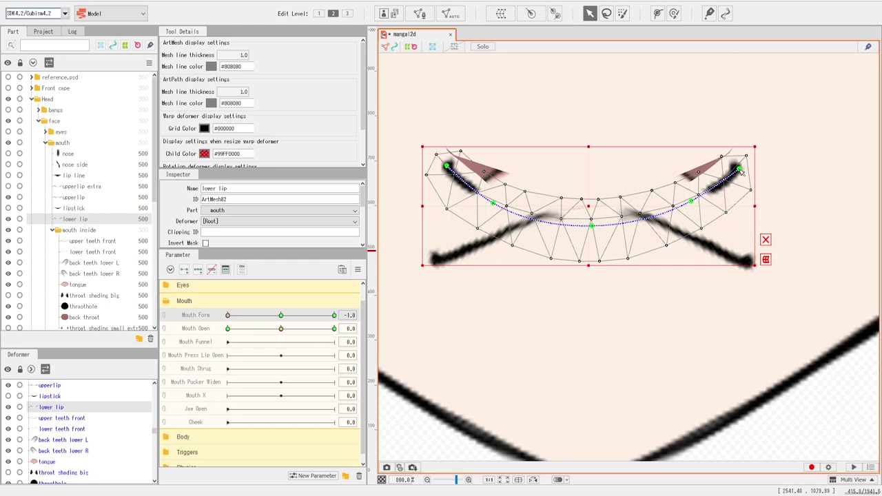
pyautogui.moveTo(742, 171); pyautogui.dragTo(739, 266)
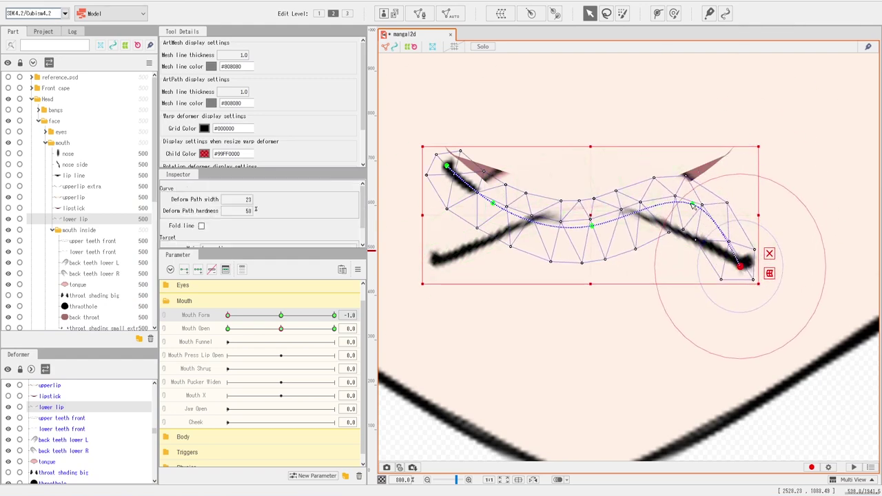
pyautogui.moveTo(692, 204); pyautogui.dragTo(684, 236)
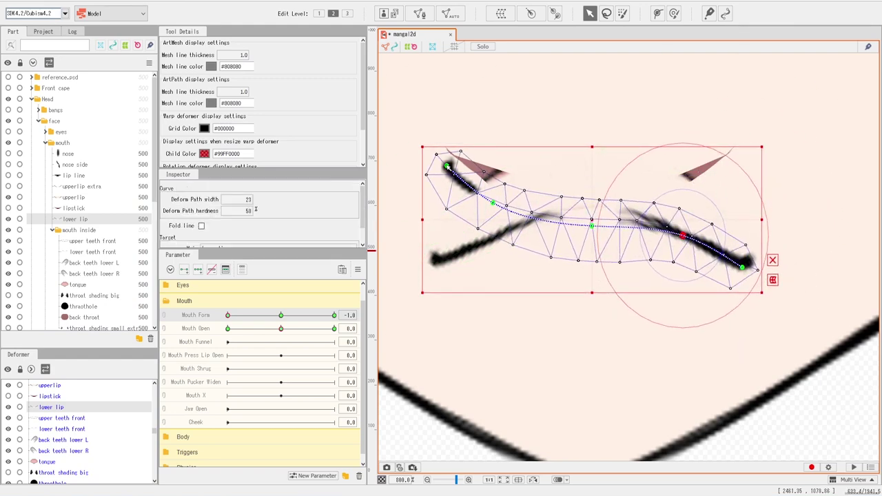
pyautogui.moveTo(447, 166); pyautogui.dragTo(438, 258)
pyautogui.moveTo(494, 204); pyautogui.dragTo(496, 238)
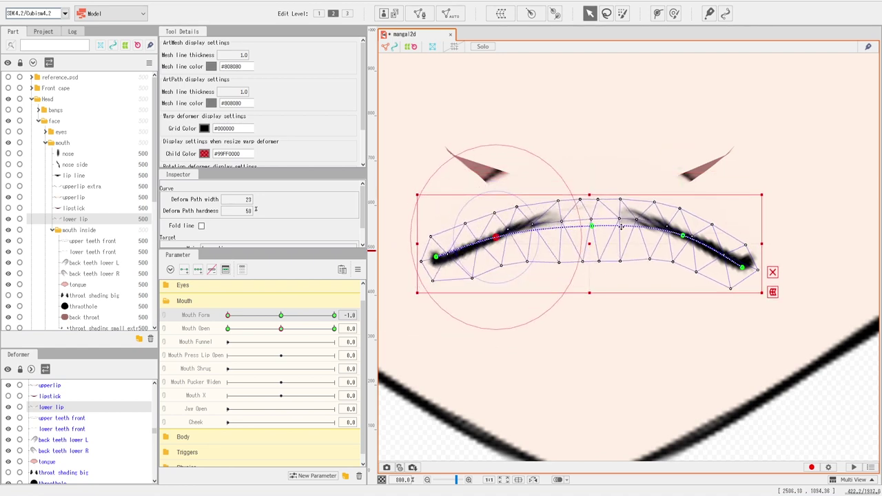
# Step: Raise the middle point of the lower lip's deform path and fine-tune its side points and left corner to follow the upperlip's arch
pyautogui.click(778, 275)
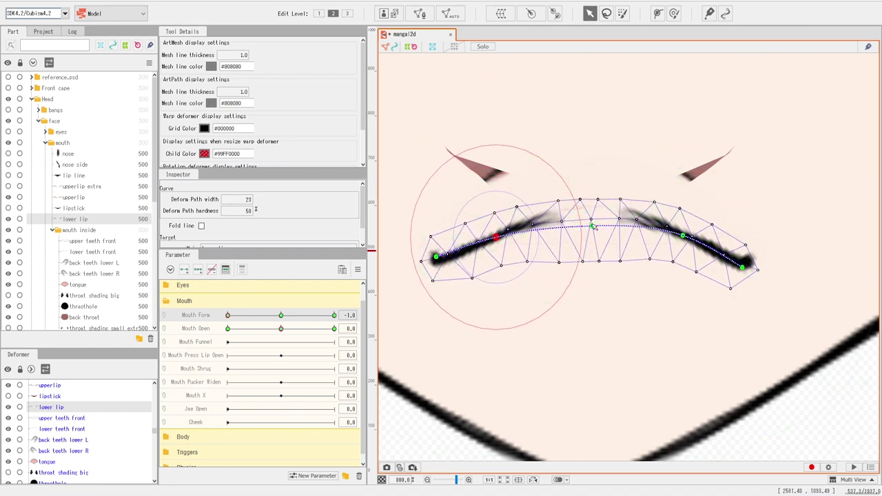
pyautogui.moveTo(592, 226); pyautogui.dragTo(589, 210)
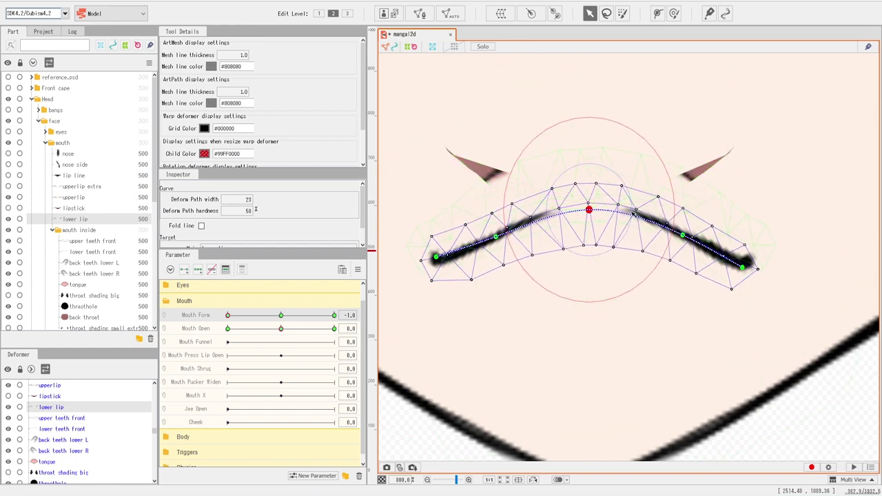
pyautogui.click(683, 237)
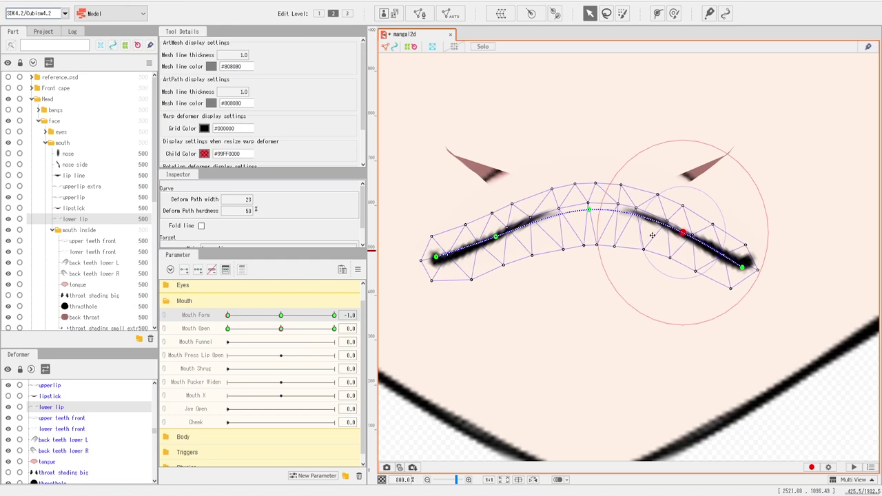
pyautogui.click(498, 239)
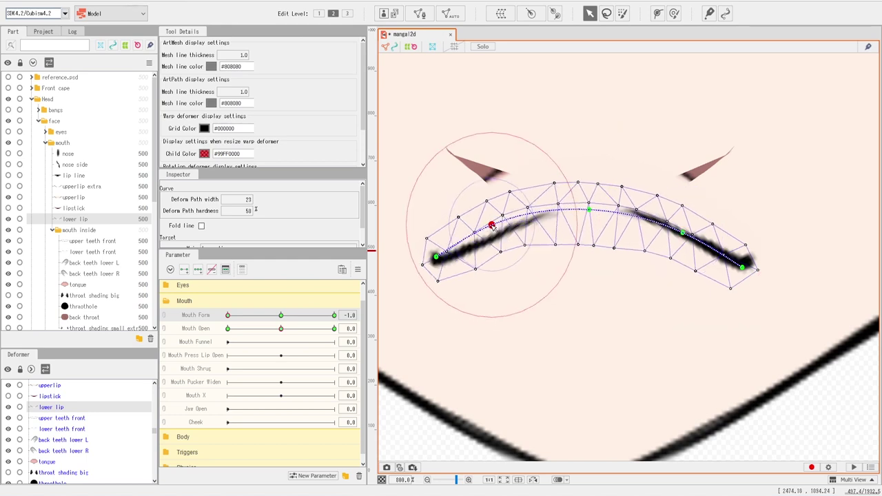
pyautogui.click(435, 258)
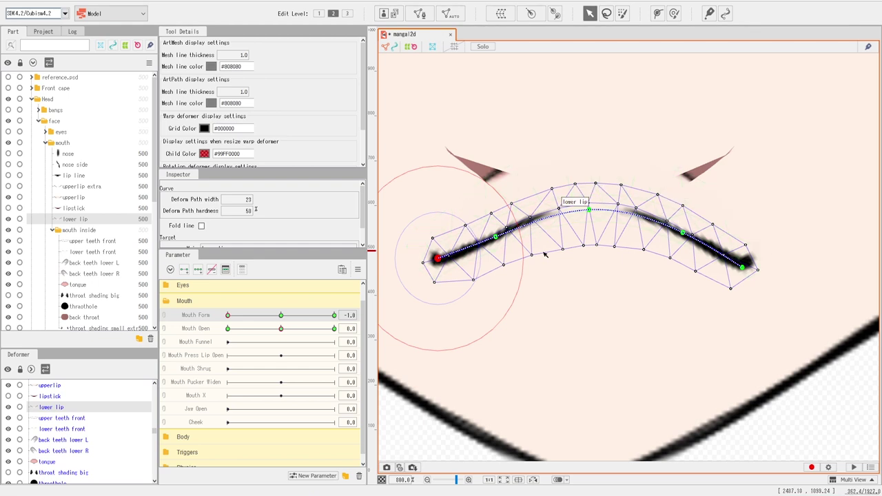
# Step: Lower the right corner of the lower lip and upperlip paths so they meet at the frown's end at Mouth Form -1.0
pyautogui.moveTo(568, 284); pyautogui.dragTo(577, 287)
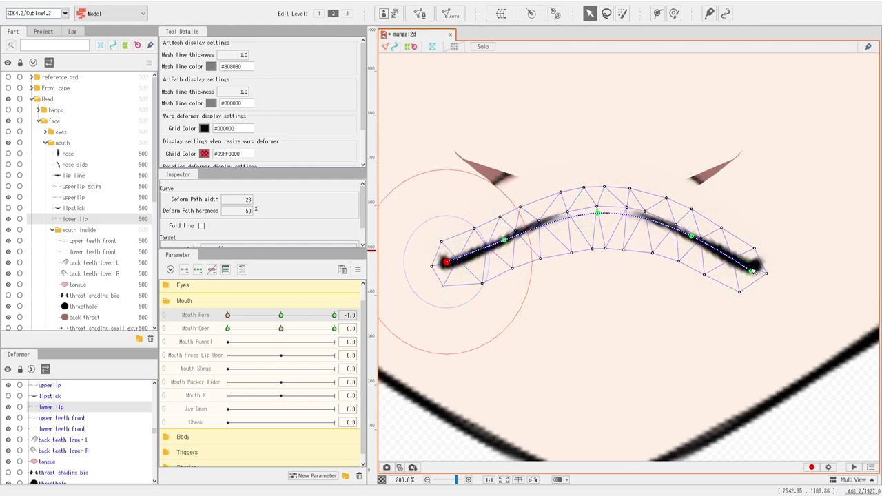
pyautogui.moveTo(752, 271); pyautogui.dragTo(754, 275)
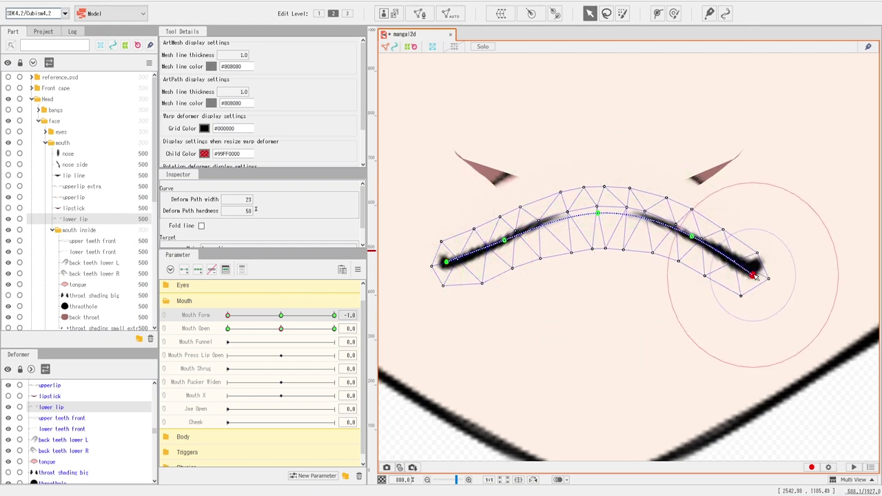
pyautogui.click(69, 198)
pyautogui.moveTo(759, 268); pyautogui.dragTo(759, 278)
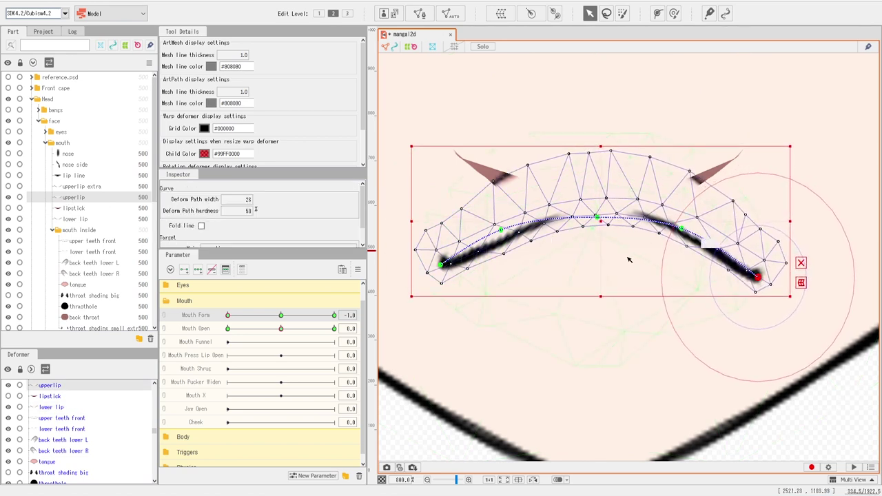
# Step: Show the lipstick mesh and bend its deform path into a downturned arc that follows the frowning lip line
pyautogui.click(69, 209)
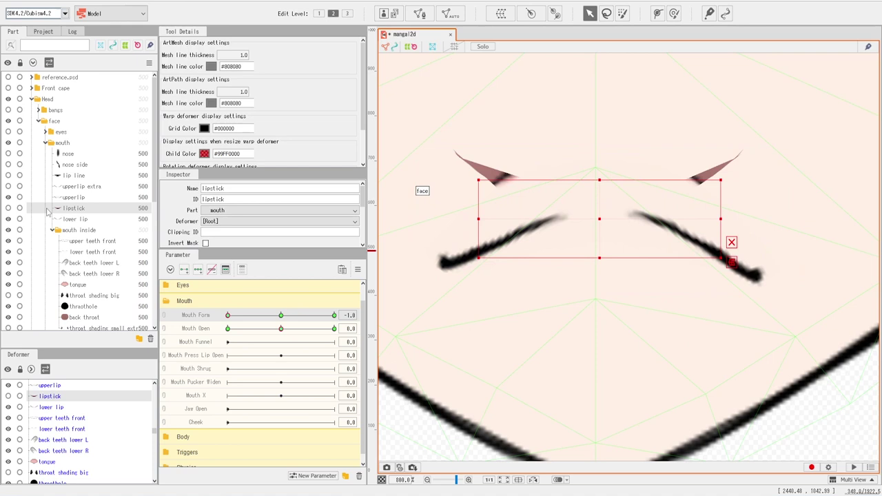
pyautogui.click(8, 209)
pyautogui.click(703, 226)
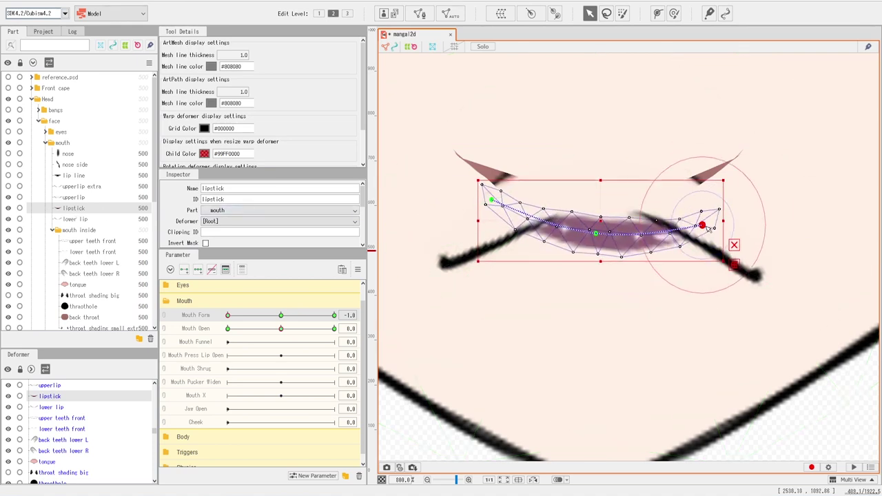
pyautogui.moveTo(707, 228); pyautogui.dragTo(703, 252)
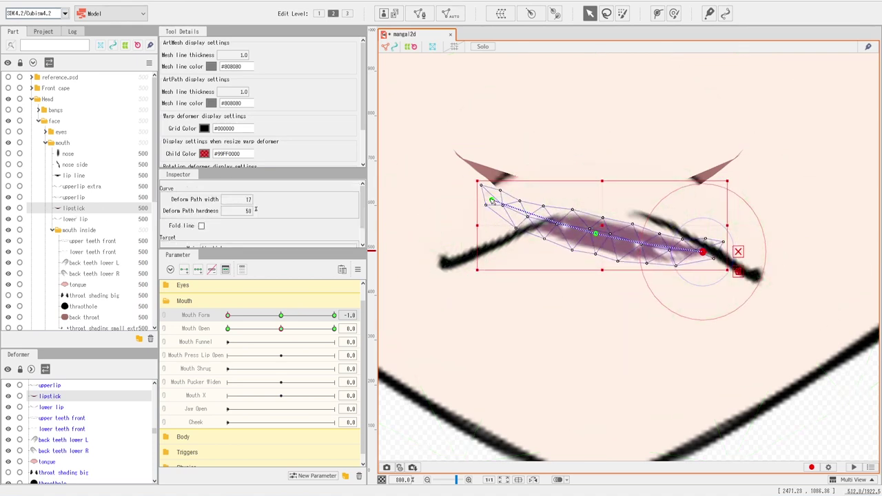
pyautogui.moveTo(494, 202); pyautogui.dragTo(491, 246)
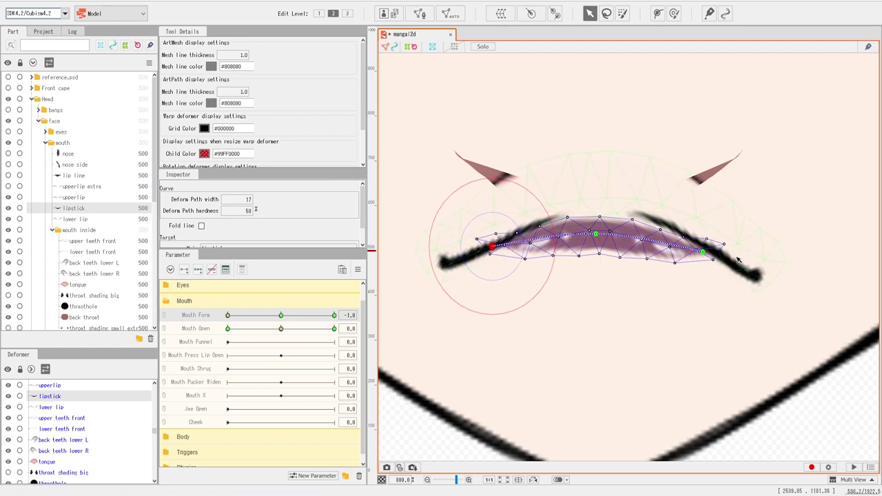
pyautogui.moveTo(598, 235); pyautogui.dragTo(603, 224)
pyautogui.moveTo(491, 246); pyautogui.dragTo(499, 246)
pyautogui.click(703, 253)
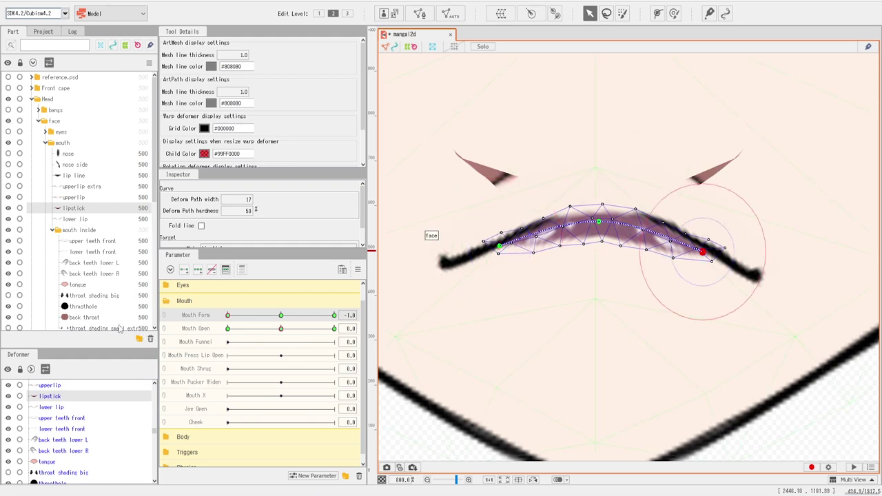
# Step: Pull the right-hand deform path points of the back throat mesh down onto the right half of the frown
pyautogui.click(97, 318)
pyautogui.moveTo(596, 177); pyautogui.dragTo(593, 198)
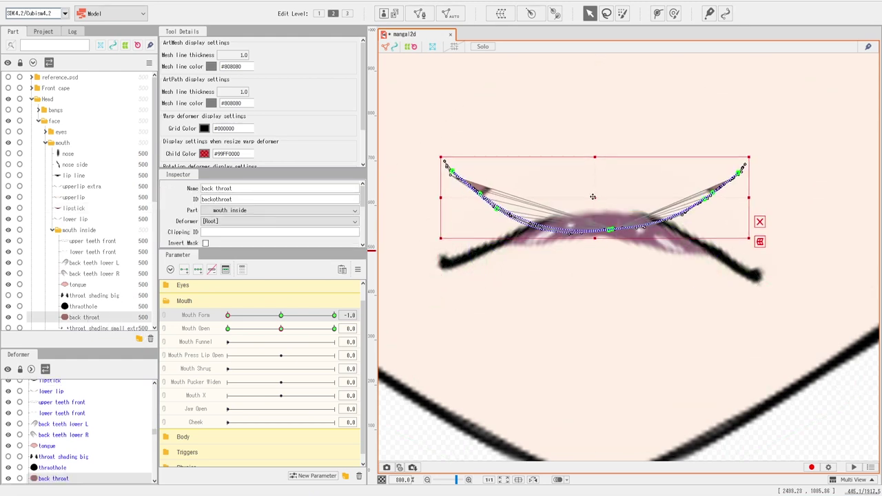
pyautogui.moveTo(741, 169); pyautogui.dragTo(749, 274)
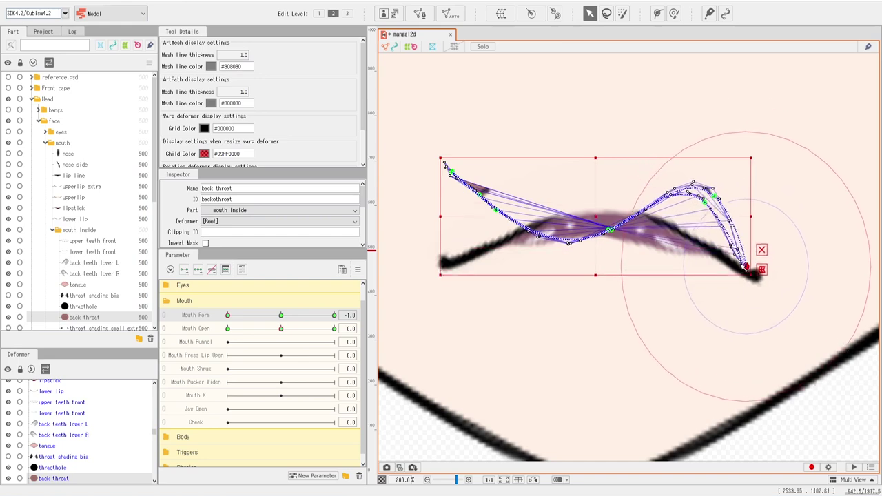
pyautogui.moveTo(705, 211); pyautogui.dragTo(700, 242)
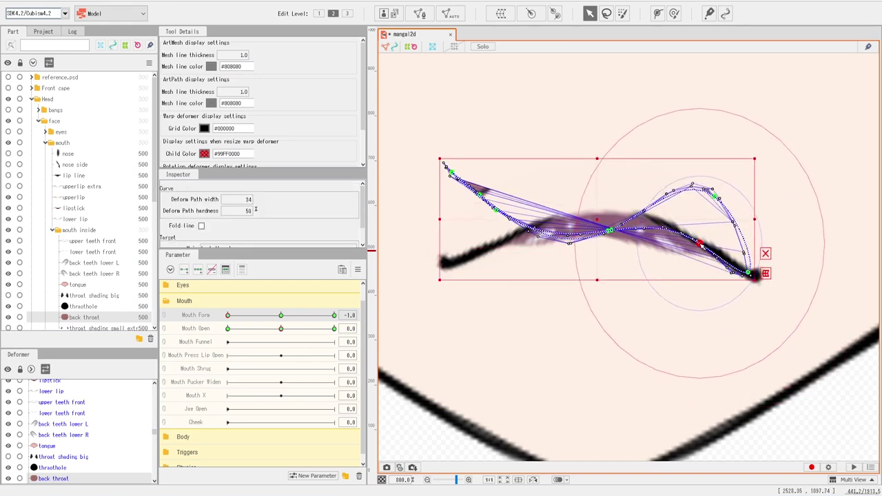
pyautogui.moveTo(717, 197); pyautogui.dragTo(696, 242)
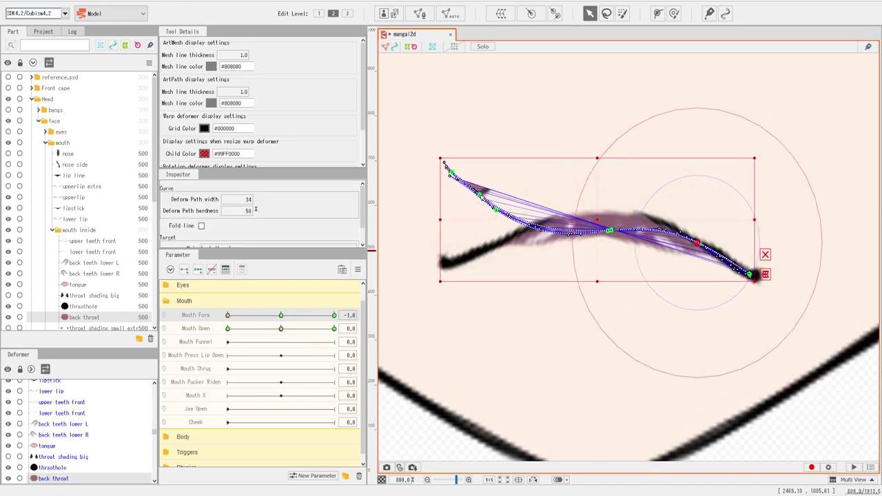
# Step: Pull the left-hand deform path points of the back throat mesh down onto the left half of the frown
pyautogui.moveTo(445, 164); pyautogui.dragTo(441, 268)
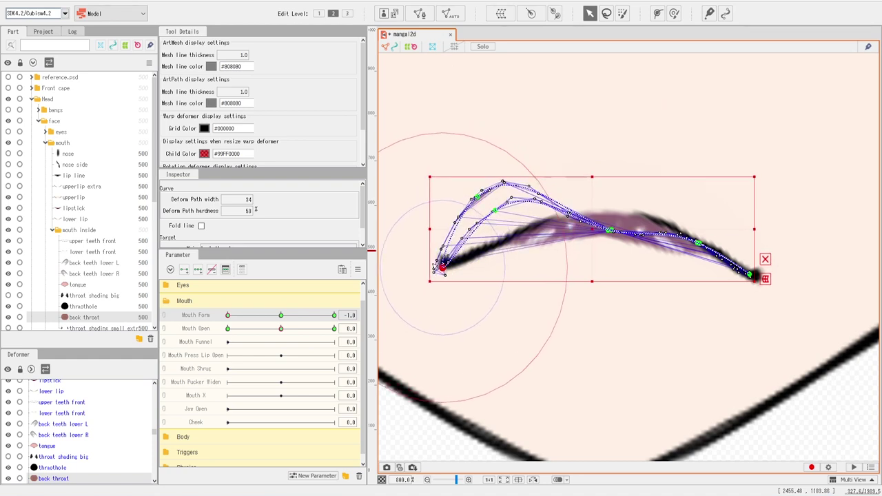
pyautogui.moveTo(494, 212); pyautogui.dragTo(501, 247)
pyautogui.moveTo(477, 197); pyautogui.dragTo(502, 246)
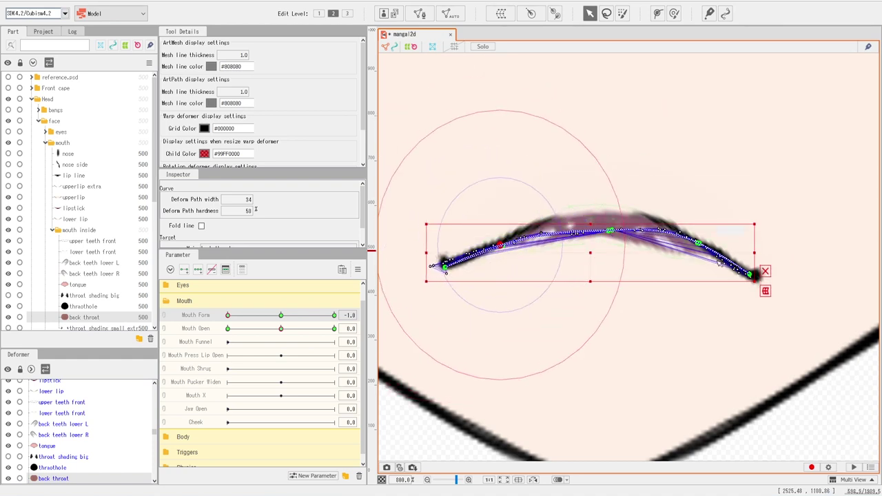
pyautogui.click(767, 273)
# Step: Raise the back throat's middle path points to the top of the frown arc and fine-tune its side and corner points
pyautogui.click(611, 232)
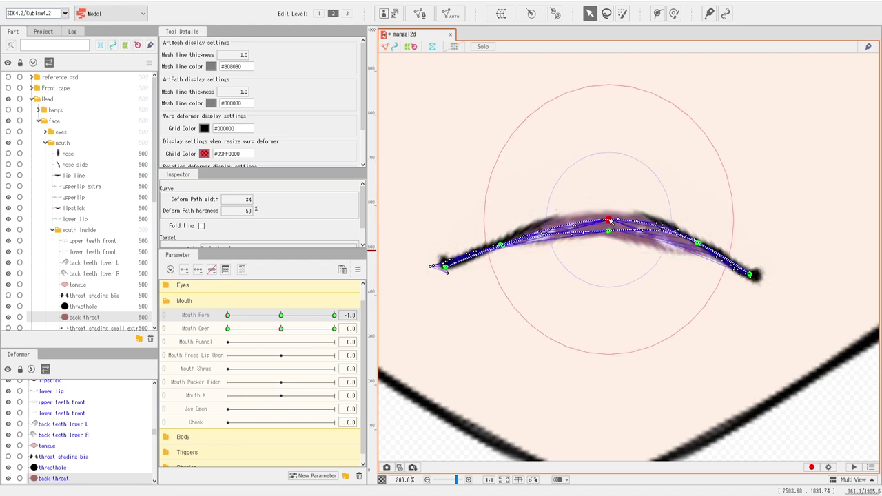
pyautogui.moveTo(609, 232); pyautogui.dragTo(605, 219)
pyautogui.click(698, 242)
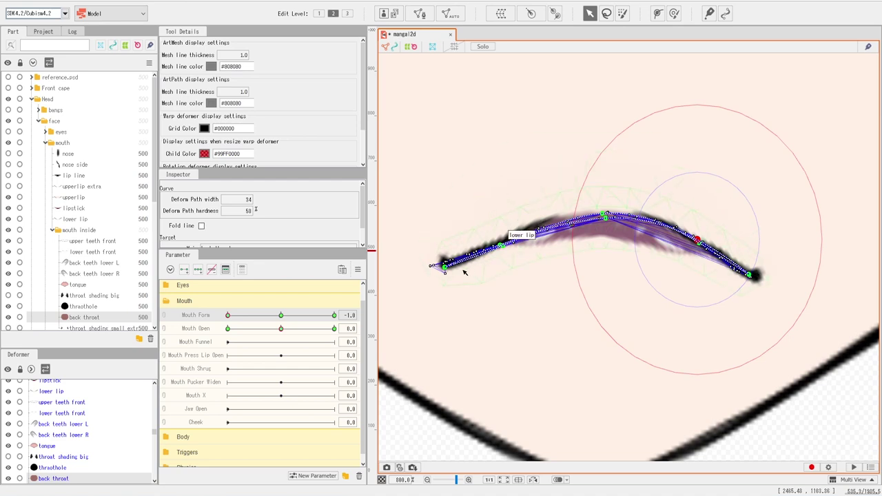
pyautogui.moveTo(446, 268); pyautogui.dragTo(450, 265)
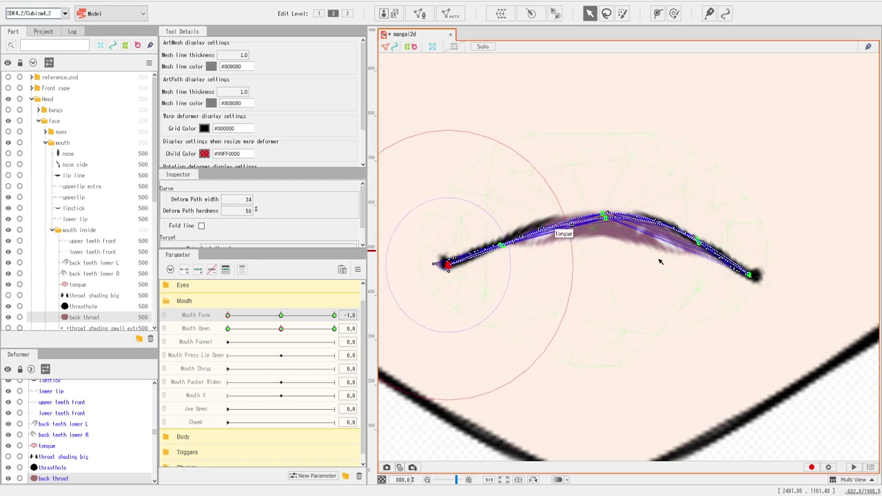
pyautogui.click(751, 275)
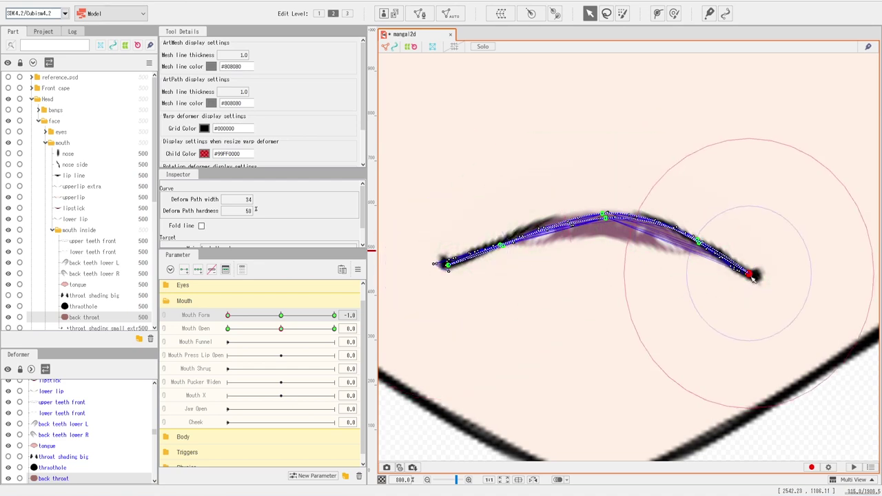
pyautogui.click(698, 241)
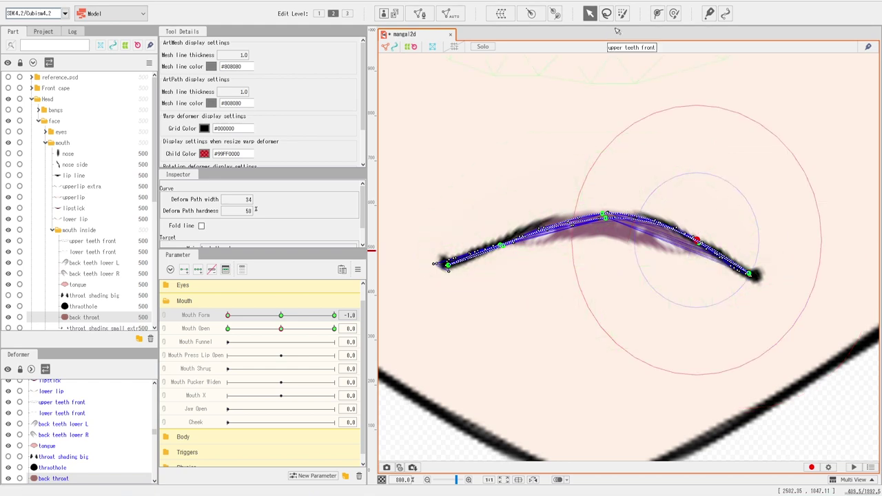
# Step: Set Mouth Form to 1.0 and pull both corners of the upperlip path up and outward for a wider smile
pyautogui.scroll(-2, 646, 158)
pyautogui.scroll(2, 646, 157)
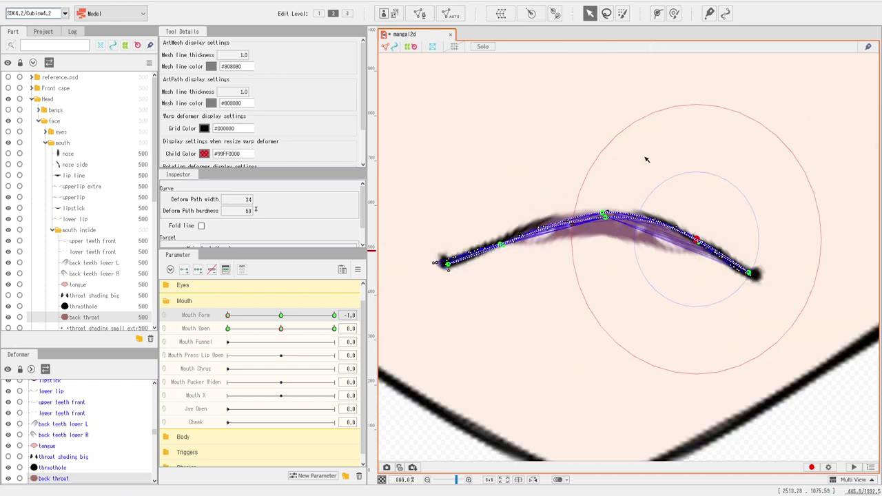
pyautogui.scroll(-2, 743, 281)
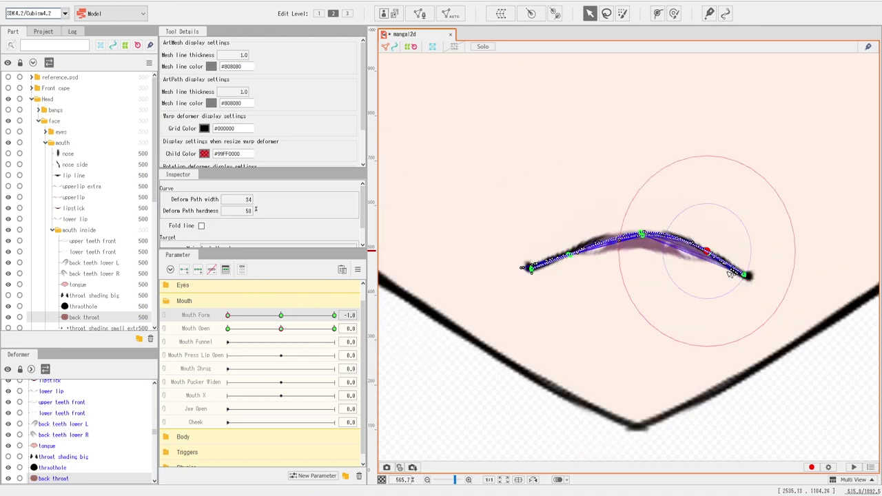
pyautogui.scroll(-1, 731, 274)
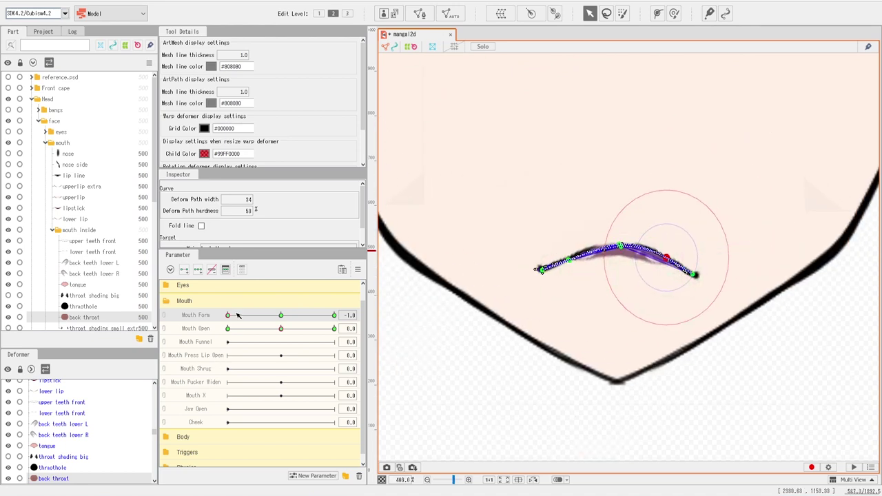
pyautogui.moveTo(228, 316); pyautogui.dragTo(280, 317)
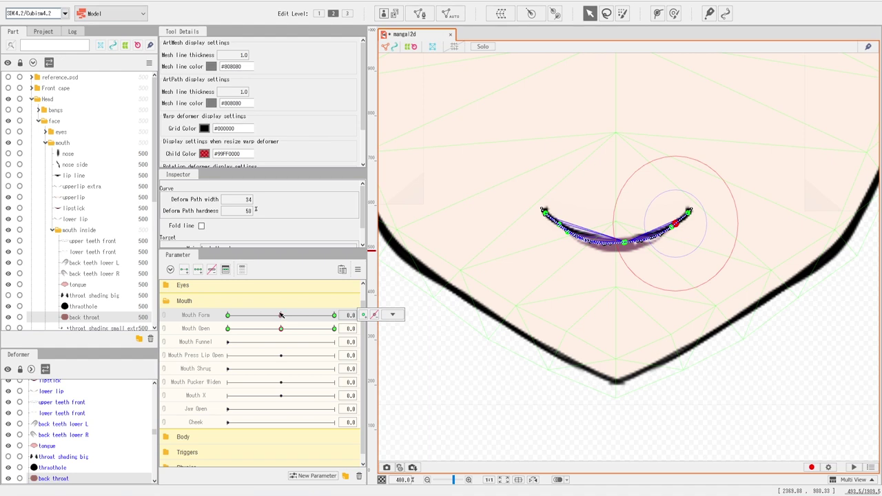
pyautogui.scroll(2, 660, 199)
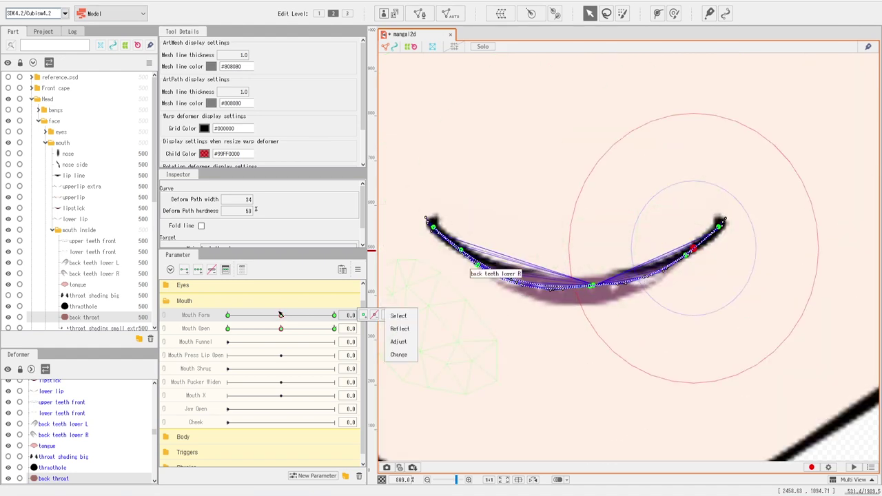
pyautogui.moveTo(281, 315); pyautogui.dragTo(381, 315)
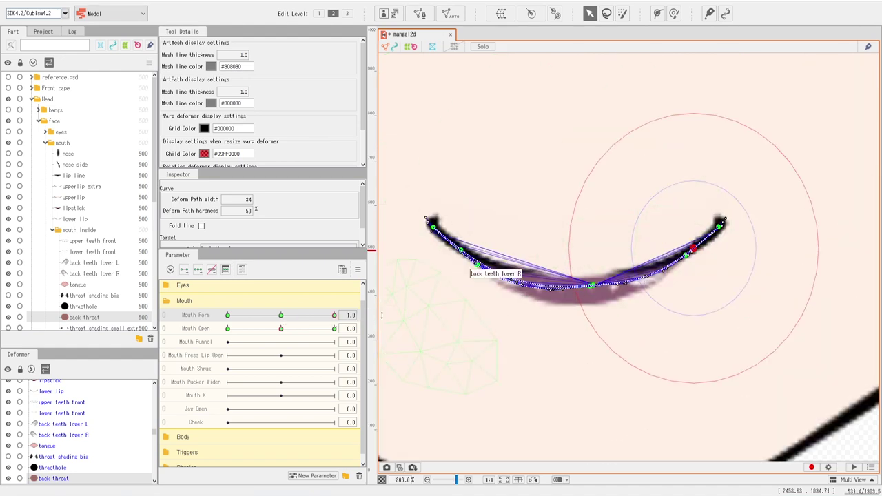
pyautogui.click(72, 198)
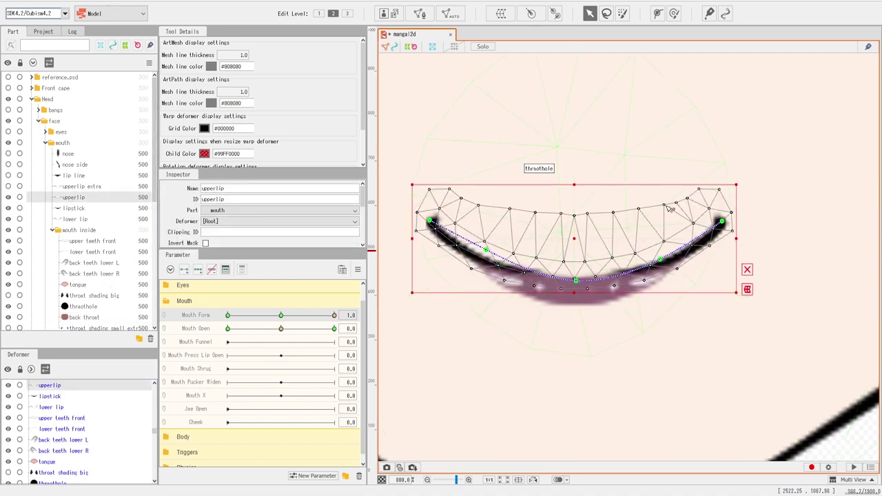
pyautogui.moveTo(726, 224)
pyautogui.mouseDown()
pyautogui.moveTo(722, 205)
pyautogui.moveTo(731, 207)
pyautogui.mouseUp()
pyautogui.click(432, 222)
pyautogui.moveTo(432, 223); pyautogui.dragTo(418, 204)
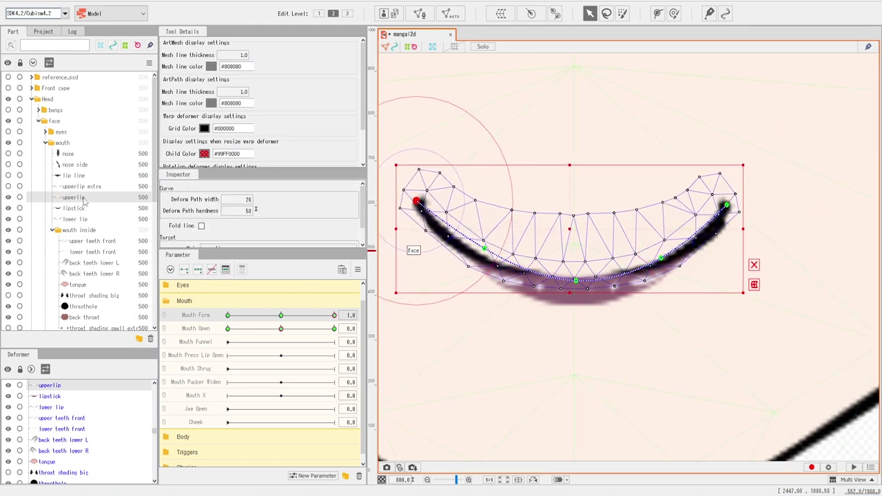
# Step: Move both end points of the lower lip path up to the raised upperlip corners at Mouth Form 1.0
pyautogui.click(69, 220)
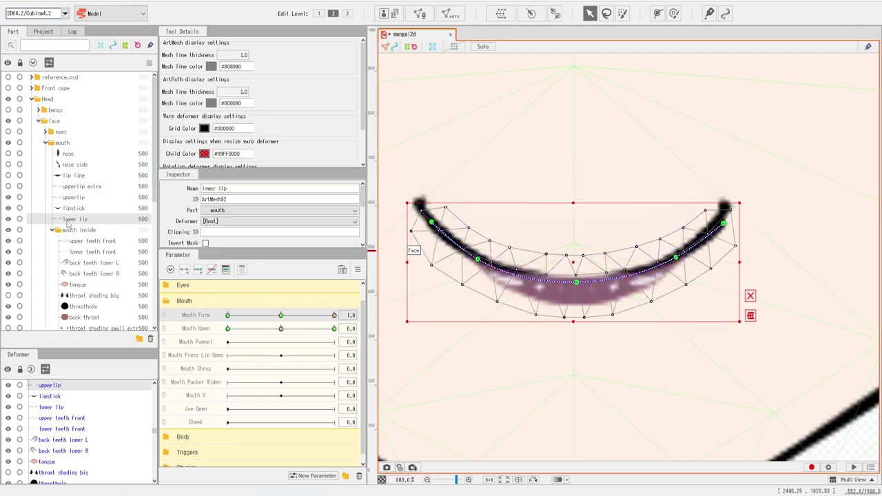
pyautogui.click(728, 205)
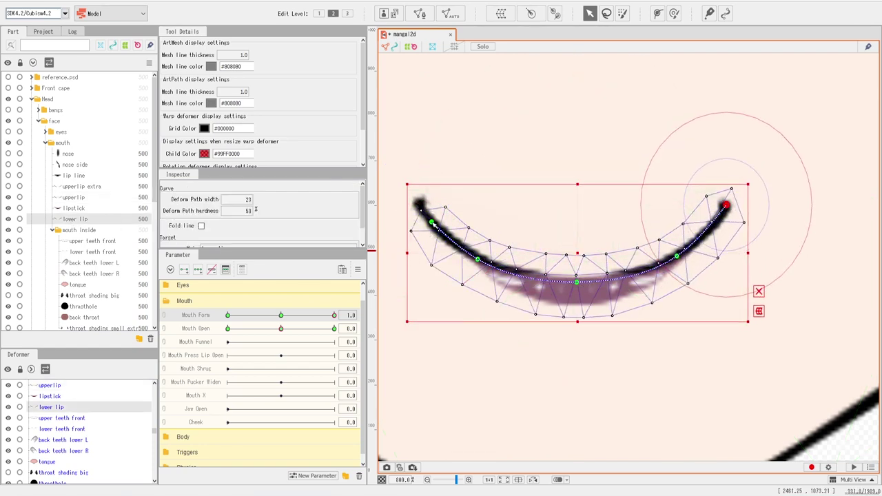
pyautogui.moveTo(432, 223); pyautogui.dragTo(421, 206)
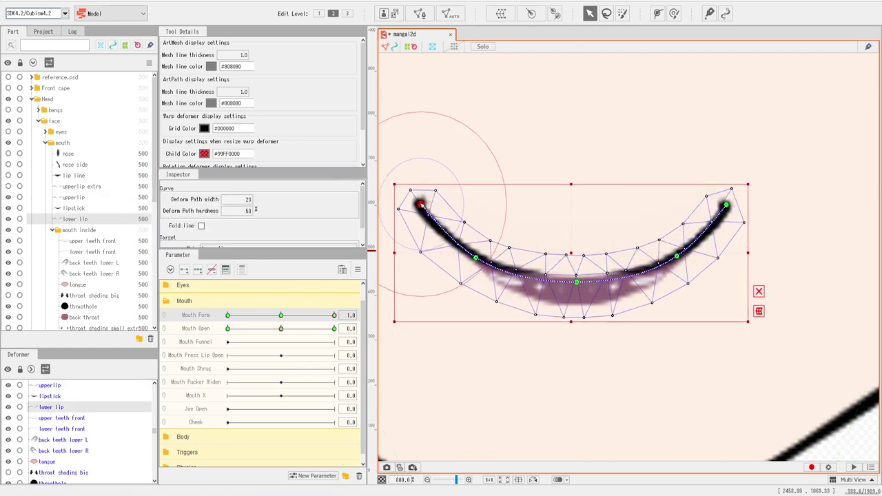
# Step: Set Mouth Form to 0.0 and flatten the lower lip by moving its end points outward and down and lowering its side points
pyautogui.click(281, 316)
pyautogui.moveTo(724, 225); pyautogui.dragTo(745, 250)
pyautogui.moveTo(677, 259); pyautogui.dragTo(675, 268)
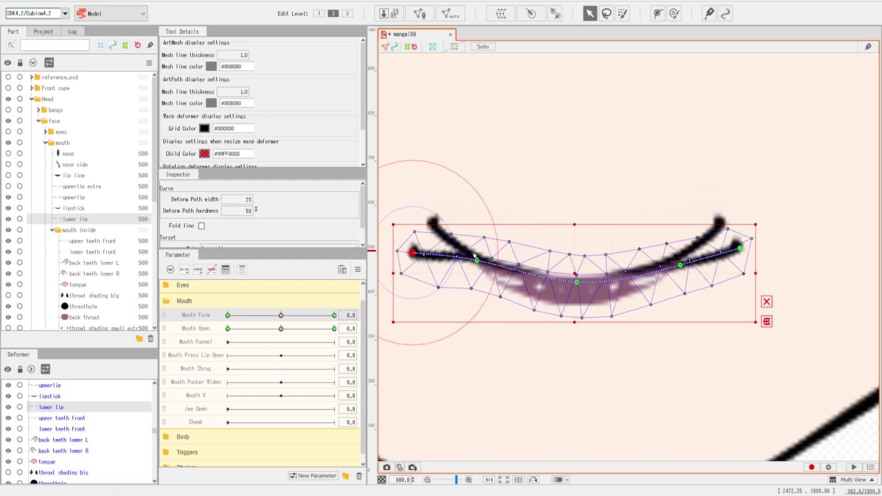
pyautogui.moveTo(477, 261); pyautogui.dragTo(473, 269)
pyautogui.moveTo(412, 254); pyautogui.dragTo(414, 251)
# Step: Lower both end points of the lipstick path to follow the flattened lower lip at Mouth Form 0.0
pyautogui.click(74, 209)
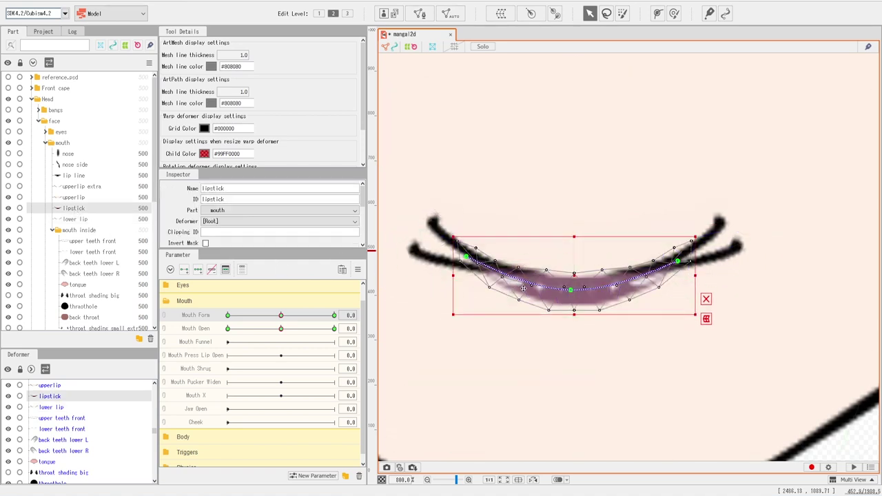
pyautogui.click(467, 273)
pyautogui.moveTo(469, 272); pyautogui.dragTo(470, 271)
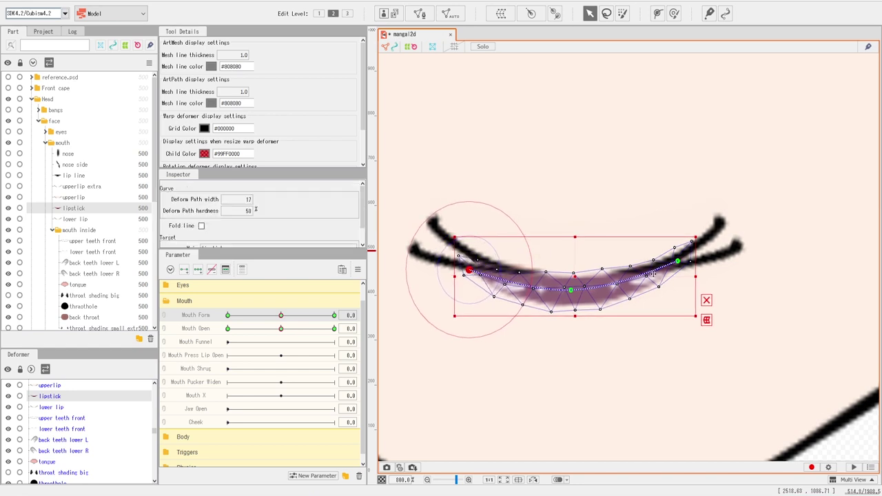
pyautogui.moveTo(680, 263); pyautogui.dragTo(669, 271)
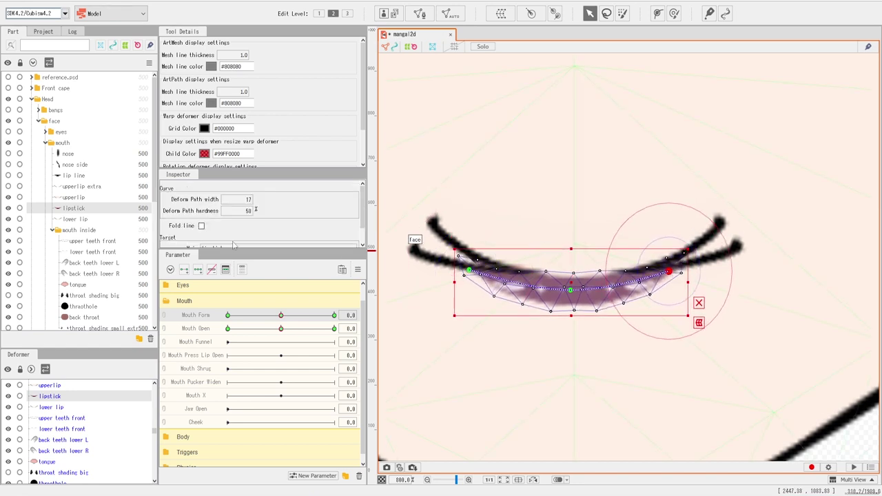
# Step: Lower the upperlip's corner and side path points at Mouth Form 0.0 to match the flattened lower lip
pyautogui.click(72, 198)
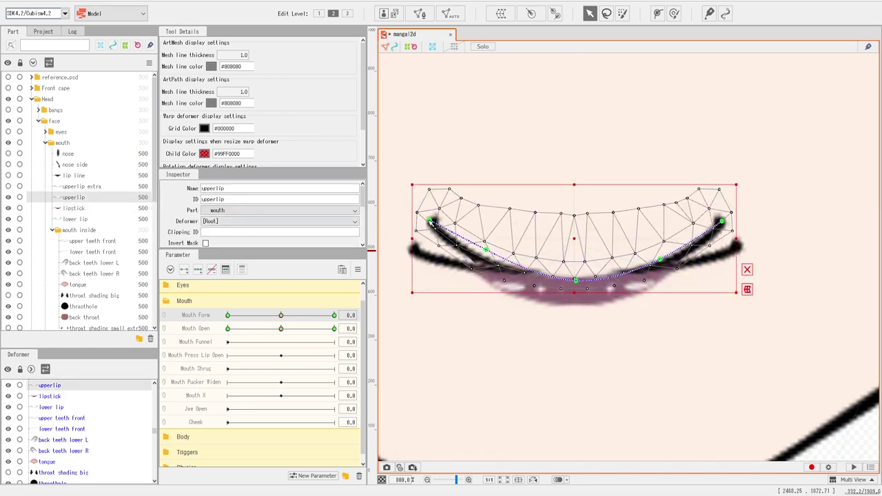
pyautogui.moveTo(430, 222); pyautogui.dragTo(411, 250)
pyautogui.click(483, 254)
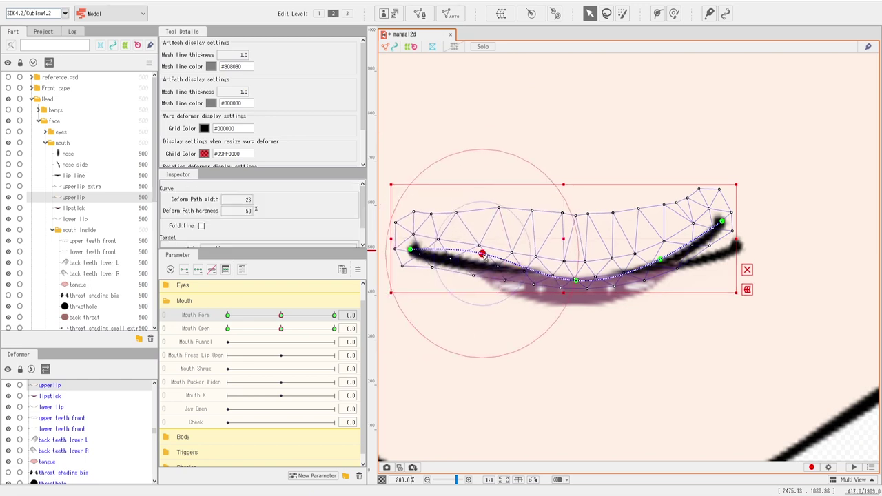
pyautogui.moveTo(485, 257); pyautogui.dragTo(483, 264)
pyautogui.moveTo(728, 227); pyautogui.dragTo(740, 251)
pyautogui.moveTo(668, 261); pyautogui.dragTo(663, 266)
pyautogui.moveTo(575, 281); pyautogui.dragTo(573, 281)
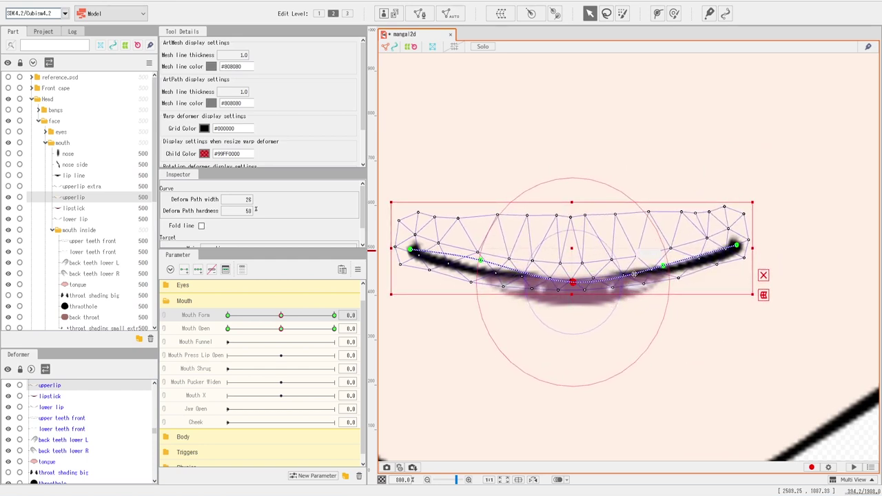
pyautogui.moveTo(665, 268); pyautogui.dragTo(665, 271)
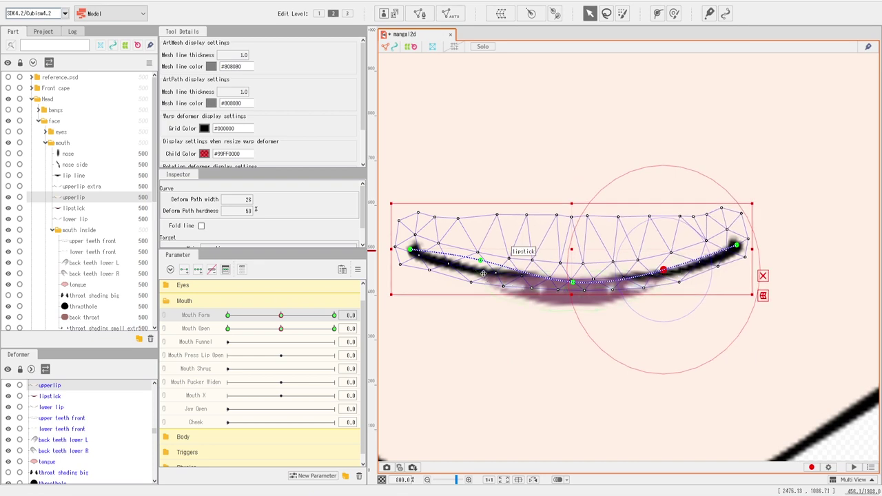
pyautogui.moveTo(480, 261); pyautogui.dragTo(480, 262)
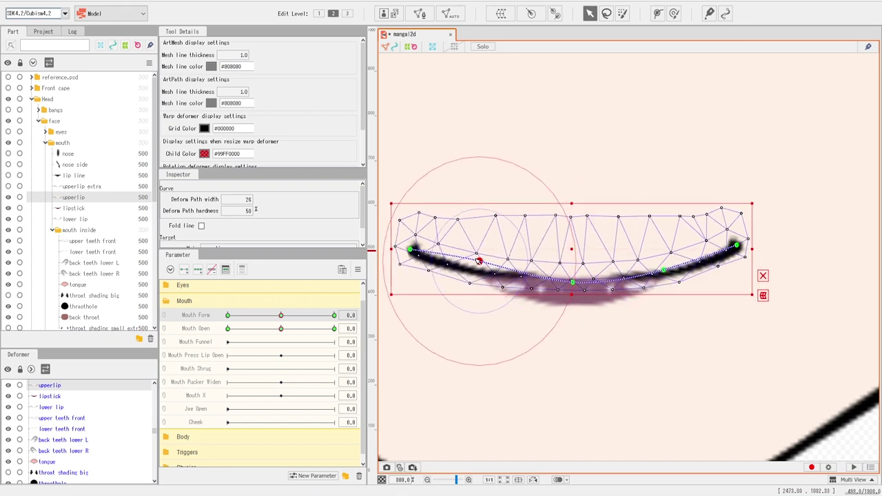
# Step: Turn on onion skin and scrub Mouth Form with the upperlip selected to compare its frown, neutral and smile shapes
pyautogui.scroll(-5, 642, 326)
pyautogui.scroll(1, 642, 326)
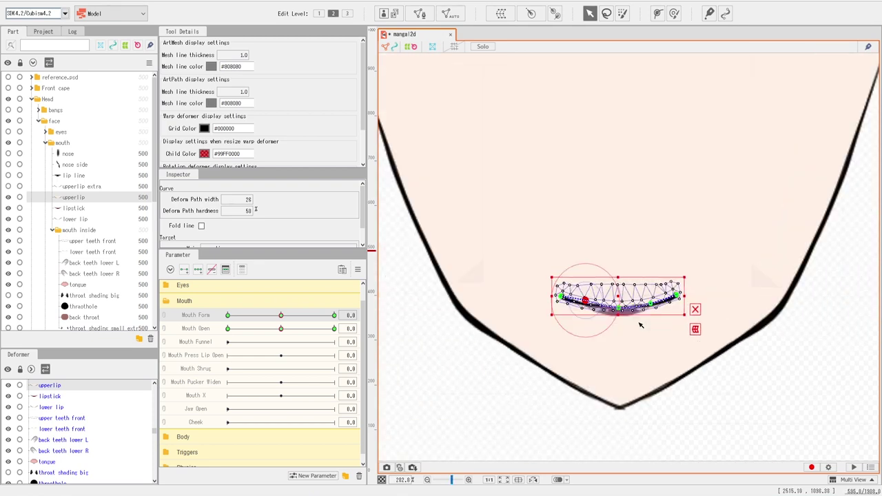
pyautogui.click(774, 397)
pyautogui.moveTo(280, 322)
pyautogui.mouseDown()
pyautogui.moveTo(366, 319)
pyautogui.moveTo(98, 319)
pyautogui.moveTo(287, 317)
pyautogui.mouseUp()
pyautogui.click(558, 480)
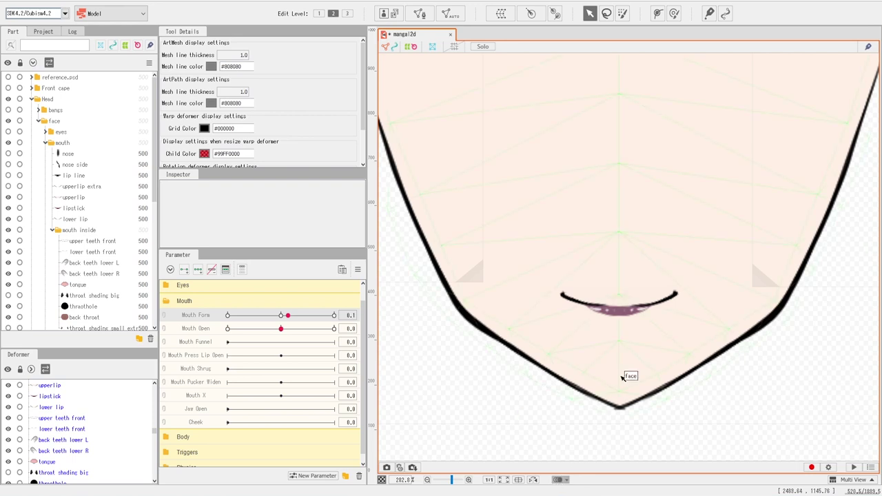
pyautogui.scroll(2, 576, 345)
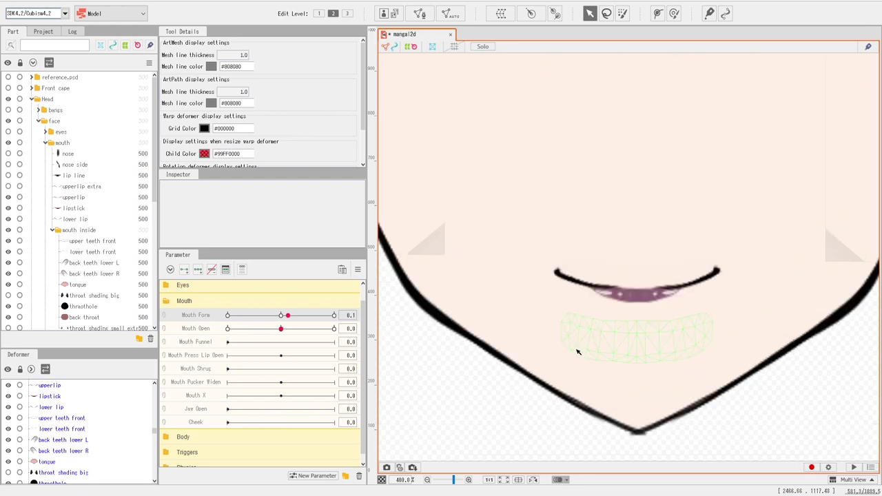
pyautogui.click(74, 198)
pyautogui.moveTo(685, 381); pyautogui.dragTo(607, 381)
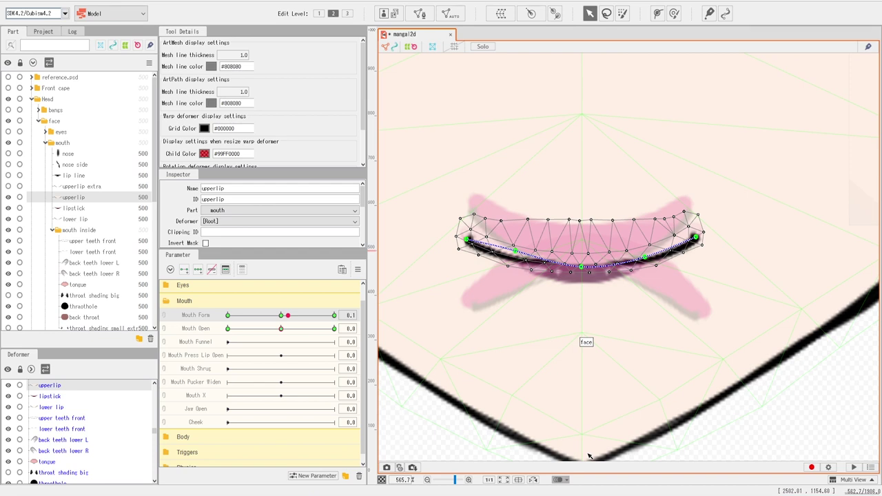
pyautogui.click(564, 482)
pyautogui.moveTo(290, 316); pyautogui.dragTo(403, 333)
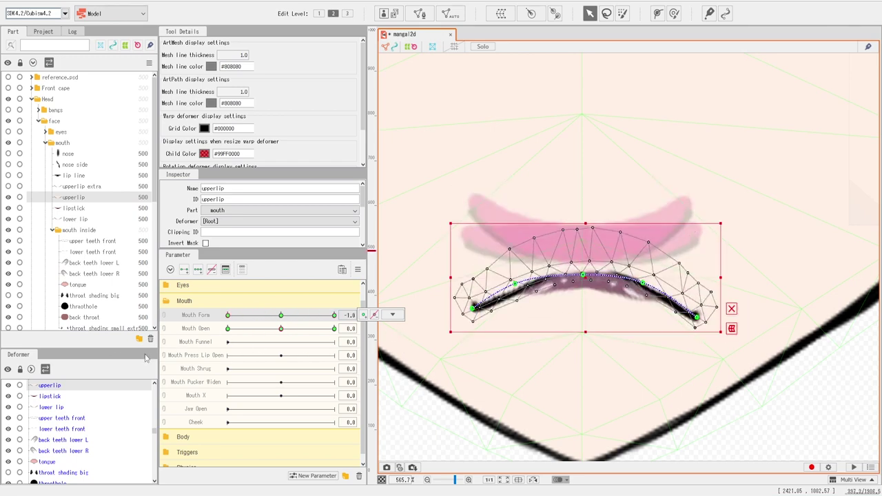
# Step: Set Mouth Form to 1.0 and move the whole upperlip and lower lip slightly upward
pyautogui.click(392, 314)
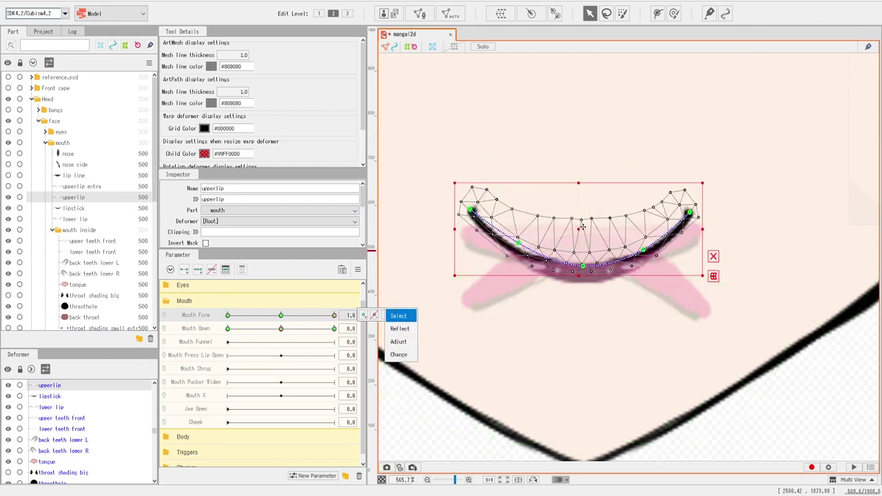
pyautogui.moveTo(579, 231); pyautogui.dragTo(580, 221)
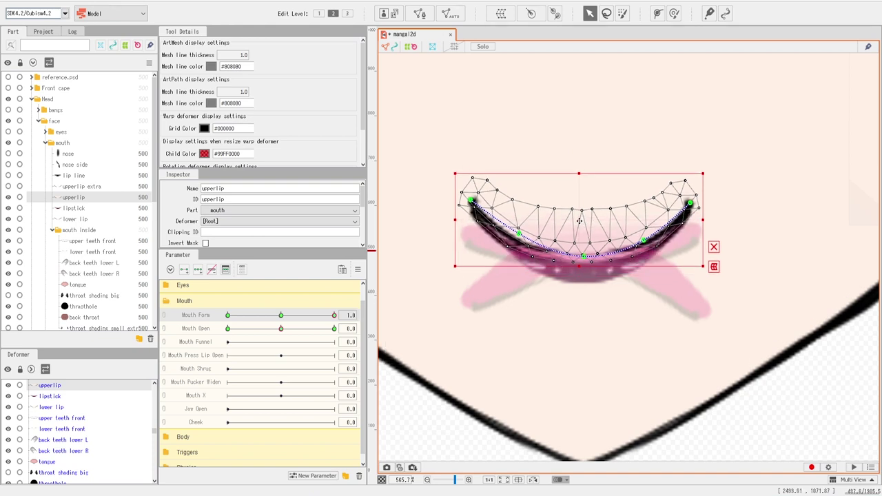
pyautogui.click(73, 209)
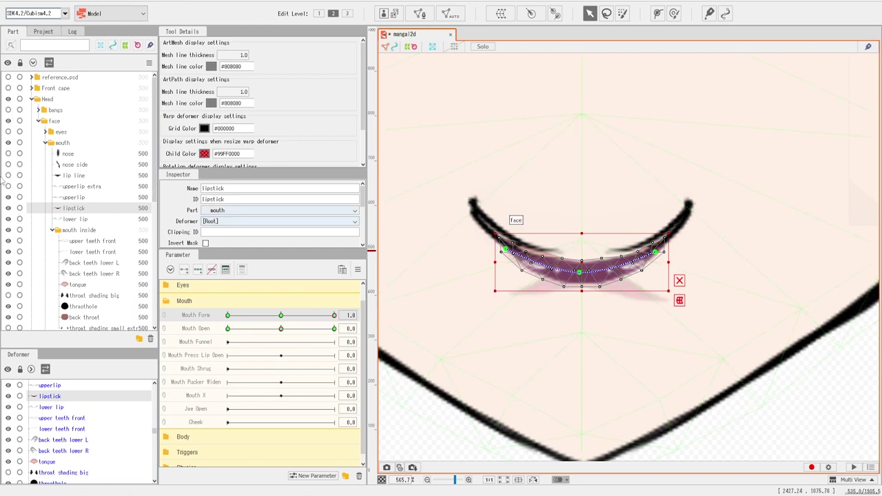
pyautogui.click(75, 219)
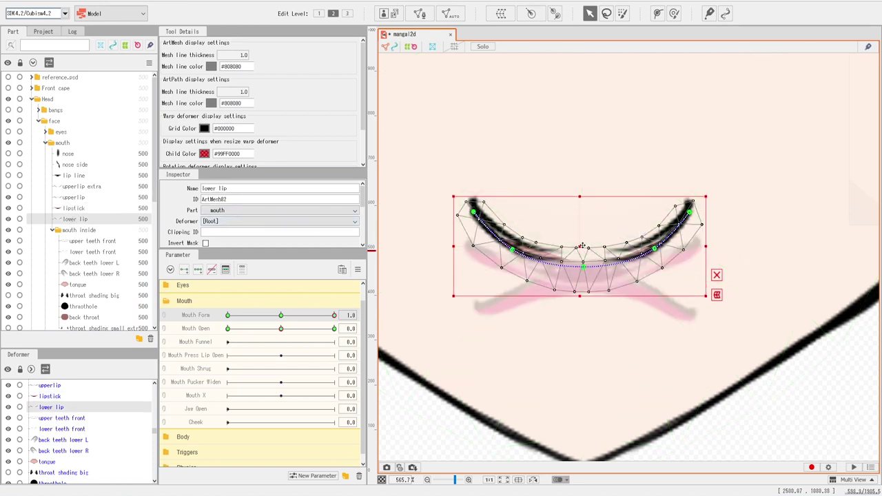
pyautogui.moveTo(583, 246); pyautogui.dragTo(582, 235)
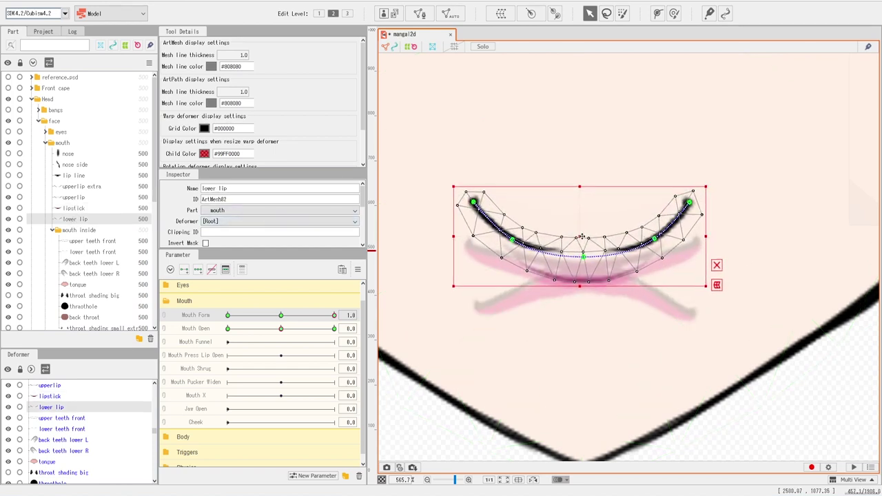
# Step: Move the back throat and lipstick up to follow the raised lips at Mouth Form 1.0
pyautogui.click(84, 317)
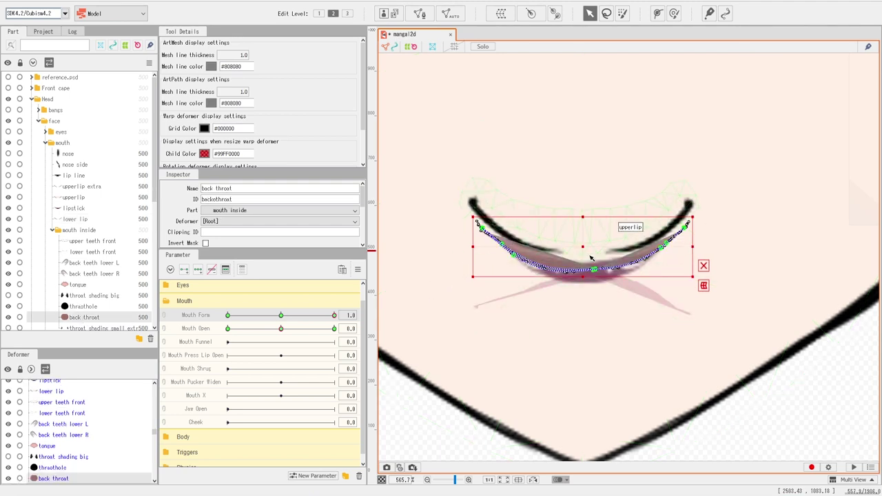
pyautogui.moveTo(582, 243); pyautogui.dragTo(582, 232)
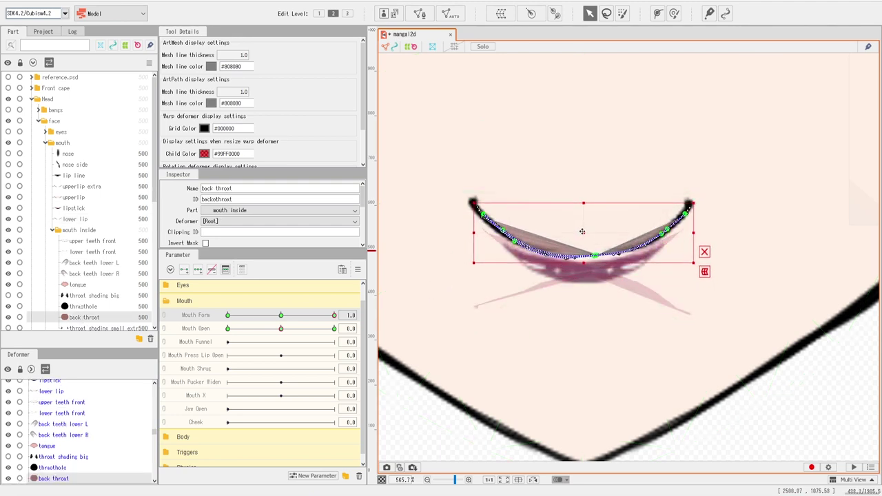
pyautogui.click(72, 208)
pyautogui.moveTo(577, 269); pyautogui.dragTo(578, 258)
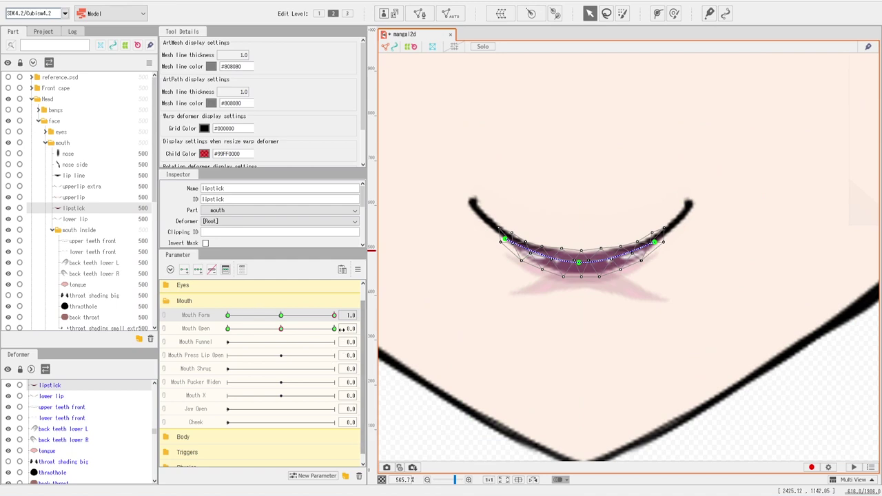
# Step: Scrub Mouth Form from the smile back to 0.0 to check the mouth's transition
pyautogui.moveTo(333, 315); pyautogui.dragTo(275, 317)
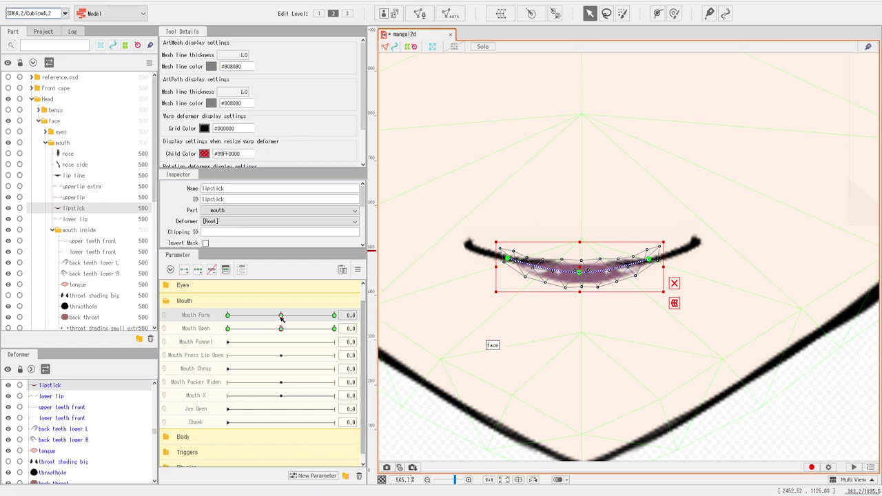
pyautogui.moveTo(281, 317)
pyautogui.mouseDown()
pyautogui.moveTo(366, 321)
pyautogui.moveTo(228, 329)
pyautogui.moveTo(283, 324)
pyautogui.mouseUp()
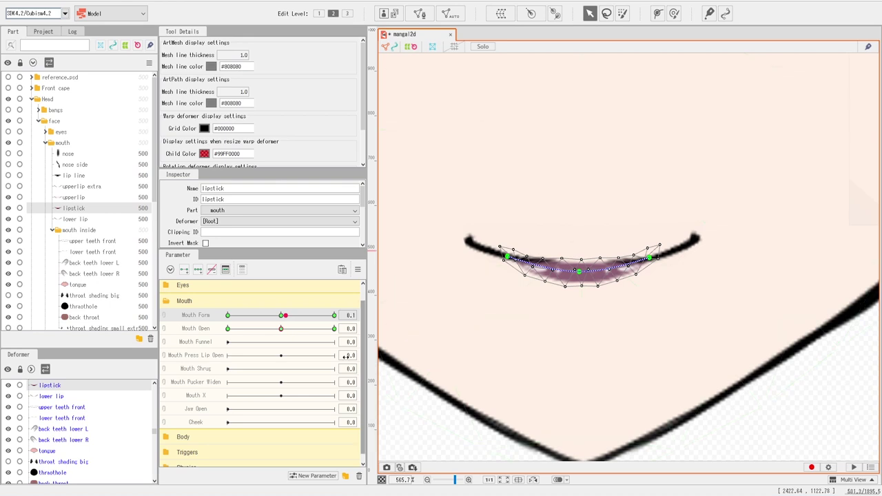
pyautogui.moveTo(284, 330)
pyautogui.mouseDown()
pyautogui.moveTo(390, 328)
pyautogui.moveTo(217, 331)
pyautogui.moveTo(335, 314)
pyautogui.moveTo(229, 321)
pyautogui.moveTo(282, 319)
pyautogui.mouseUp()
# Step: Synthesize the lipstick's corner keys between Mouth Form and Mouth Open, and link these two parameters into one grid
pyautogui.click(281, 329)
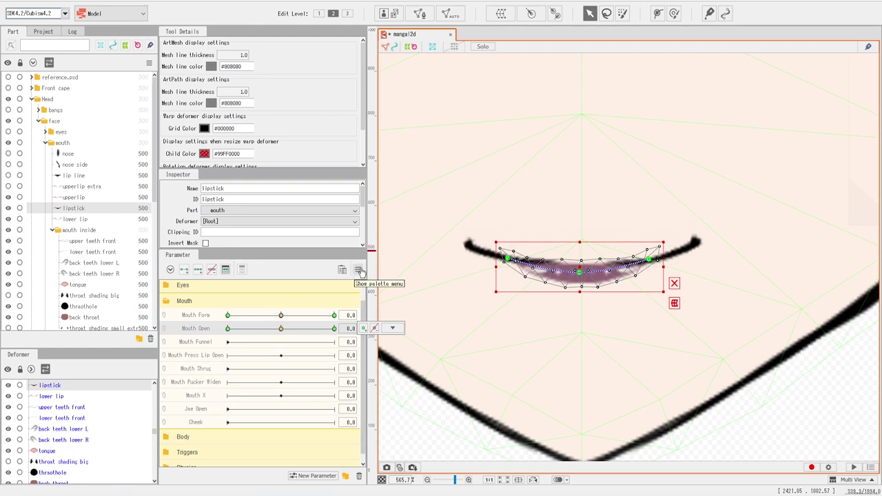
pyautogui.click(359, 271)
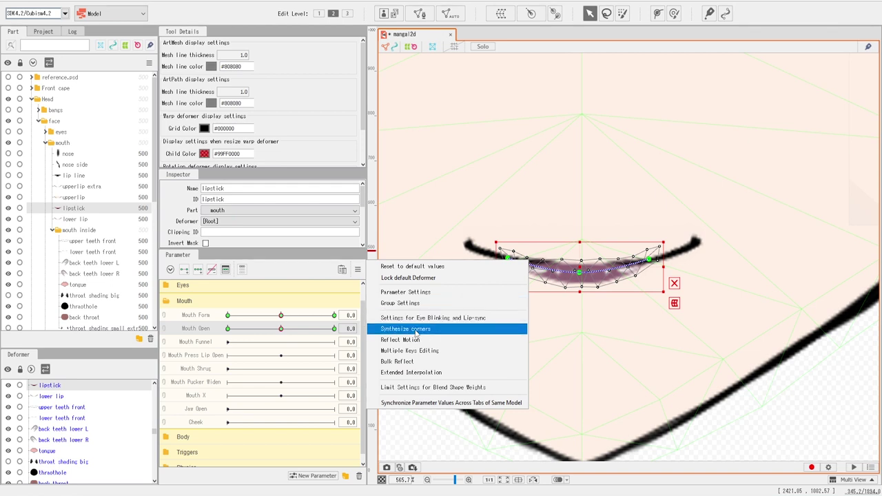
pyautogui.click(415, 331)
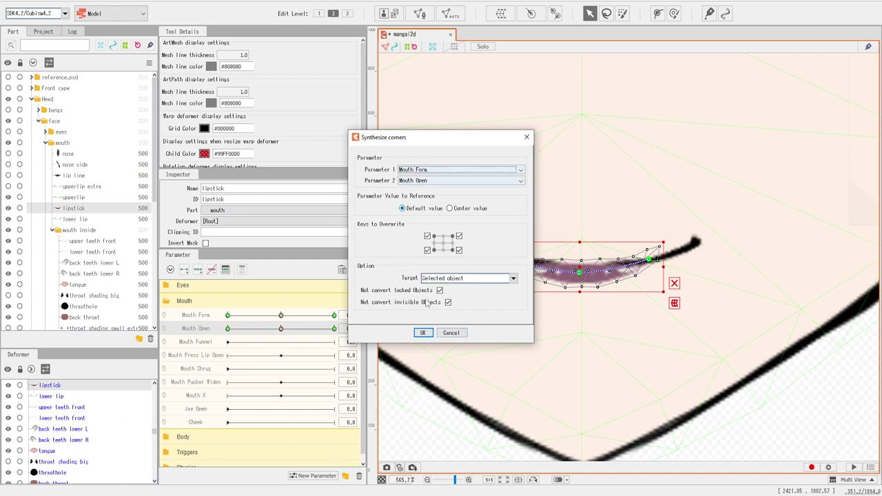
pyautogui.click(423, 333)
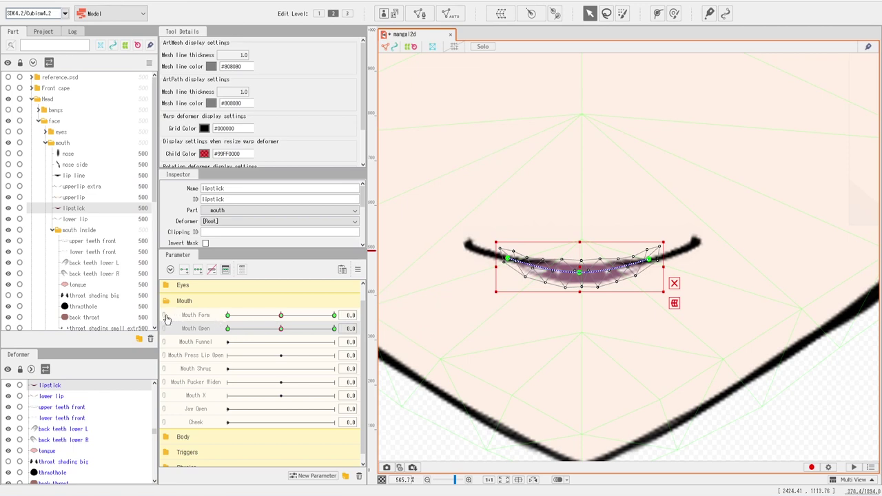
pyautogui.click(165, 316)
pyautogui.moveTo(273, 335)
pyautogui.mouseDown()
pyautogui.moveTo(214, 304)
pyautogui.moveTo(296, 291)
pyautogui.moveTo(316, 299)
pyautogui.moveTo(247, 327)
pyautogui.moveTo(283, 332)
pyautogui.mouseUp()
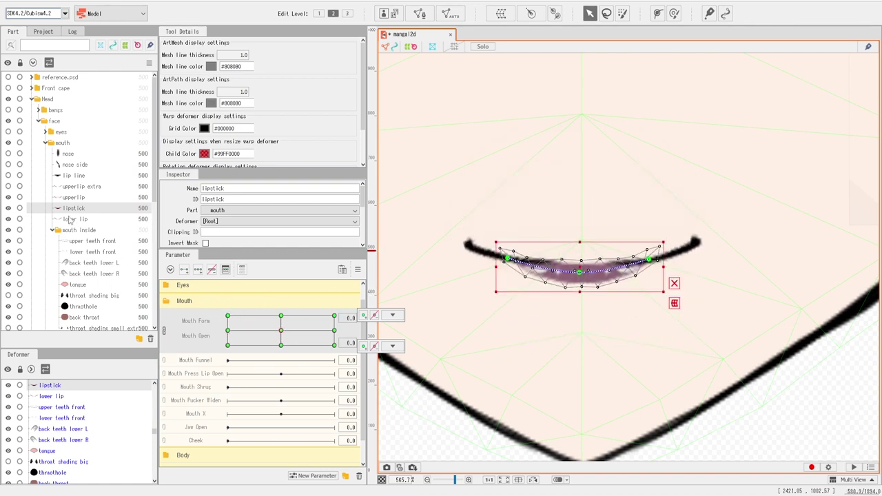
# Step: Synthesize corners for the upperlip, lipstick, lower lip and back throat together, using Mouth Form and Mouth Open
pyautogui.click(73, 197)
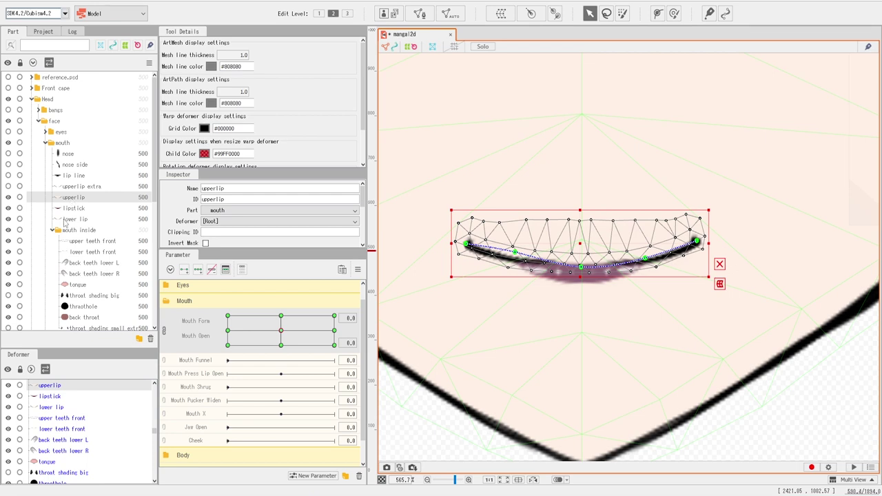
pyautogui.keyDown('shift'); pyautogui.click(65, 221); pyautogui.keyUp('shift')
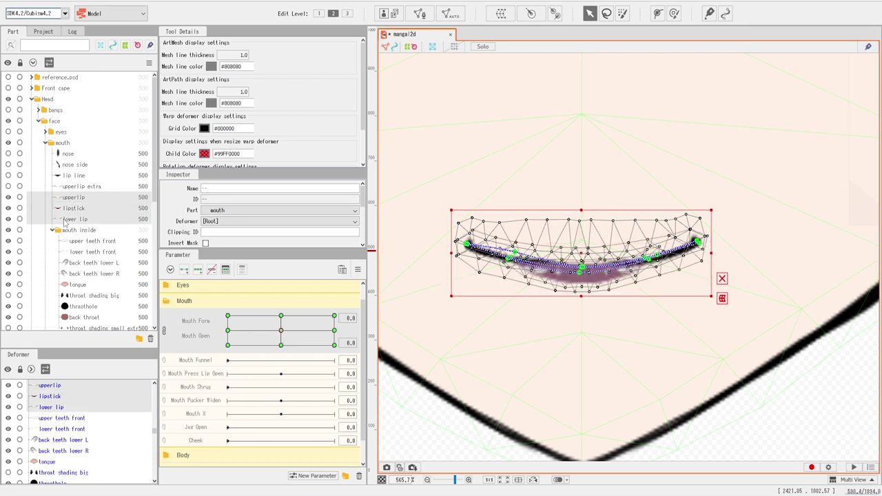
pyautogui.keyDown('ctrl'); pyautogui.click(79, 319); pyautogui.keyUp('ctrl')
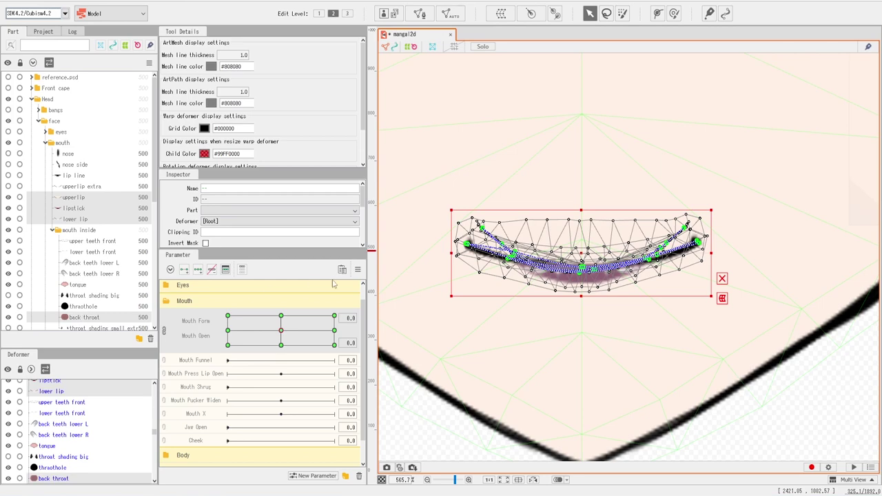
pyautogui.click(358, 270)
pyautogui.click(388, 330)
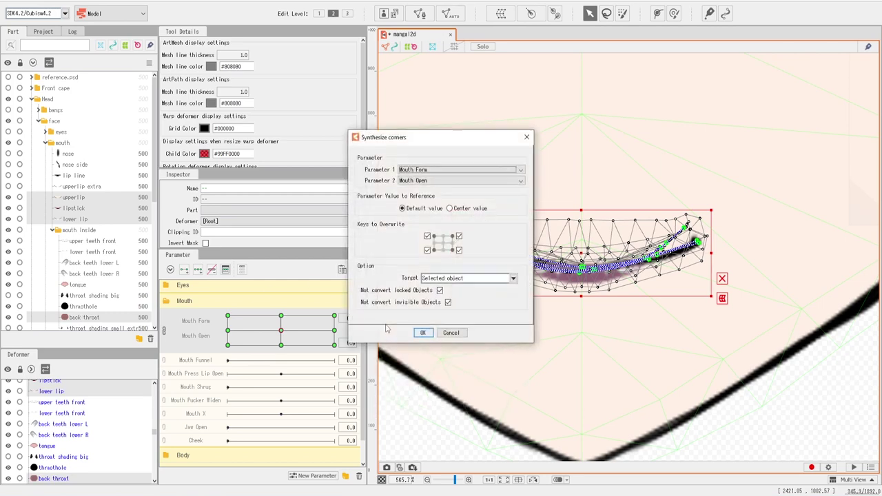
pyautogui.click(424, 334)
# Step: Set Mouth Form to -1.0 and Mouth Open to 1.0, hide the upperlip, lipstick and lower lip, and select the back throat
pyautogui.moveTo(279, 330); pyautogui.dragTo(198, 267)
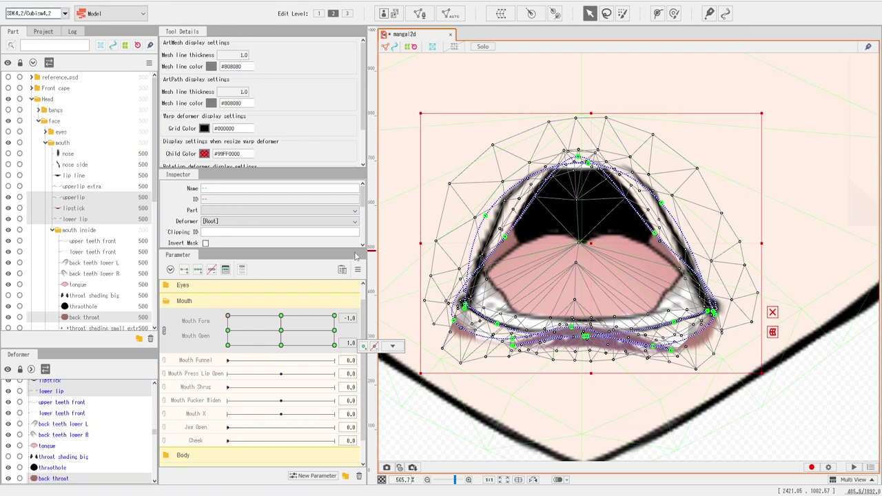
pyautogui.click(74, 208)
pyautogui.click(69, 198)
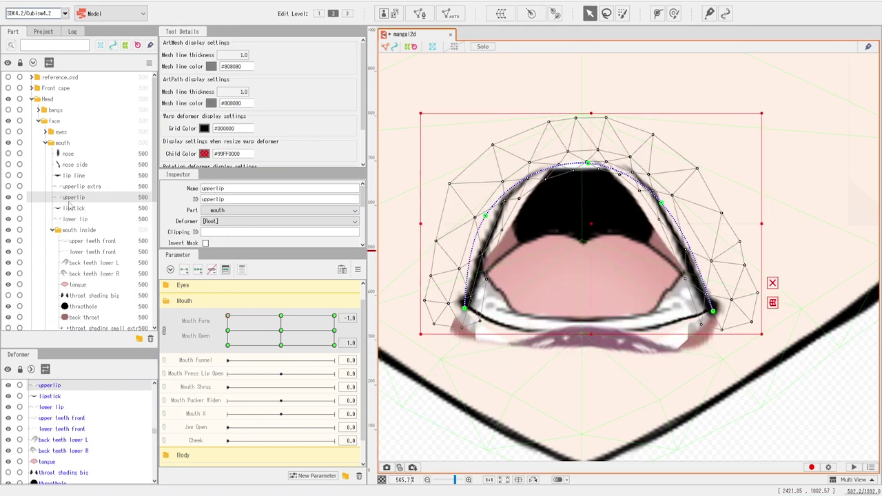
pyautogui.click(69, 211)
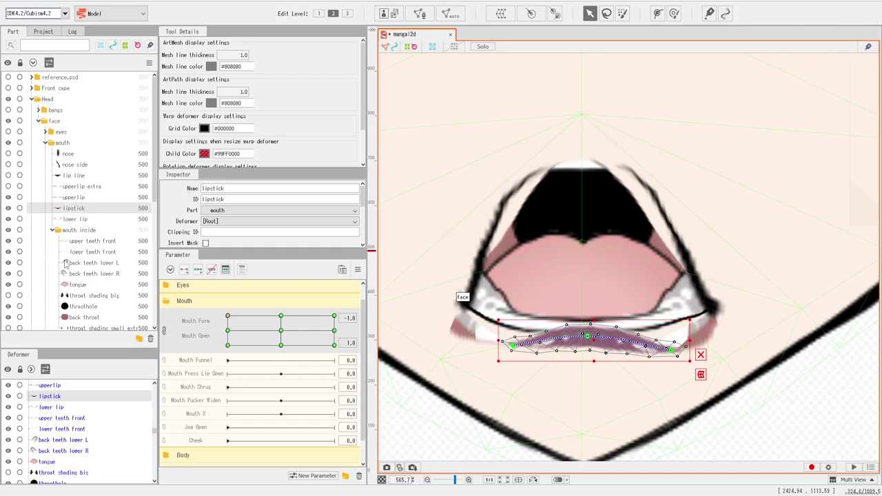
pyautogui.click(8, 208)
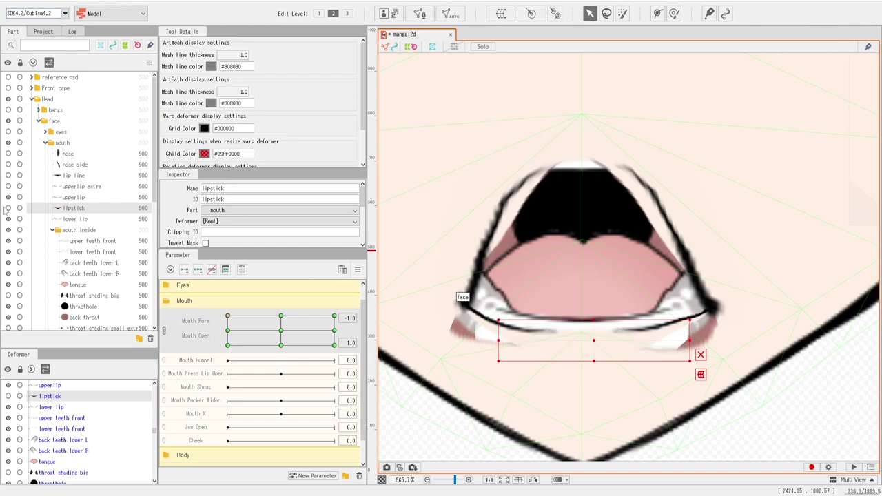
pyautogui.click(8, 197)
pyautogui.click(8, 219)
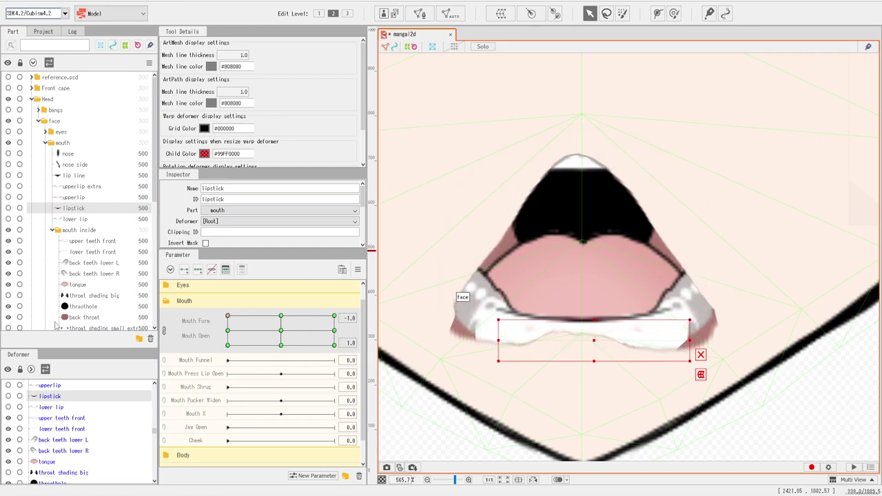
pyautogui.click(88, 319)
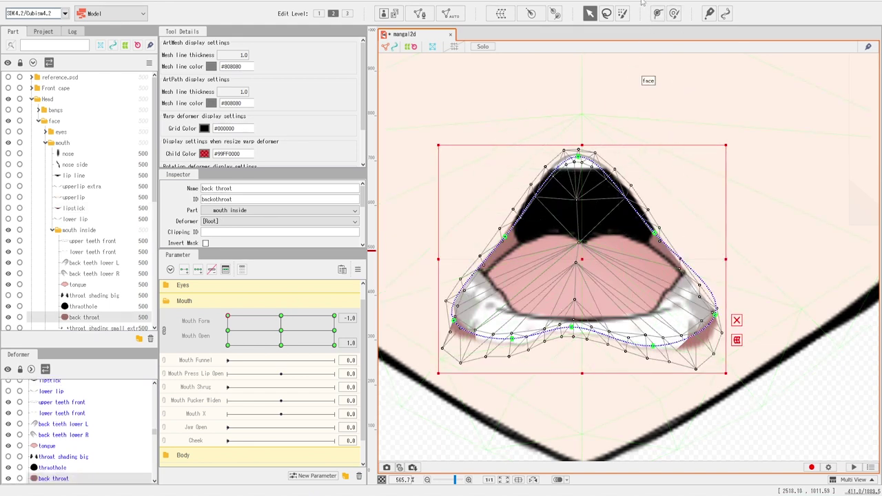
pyautogui.click(674, 13)
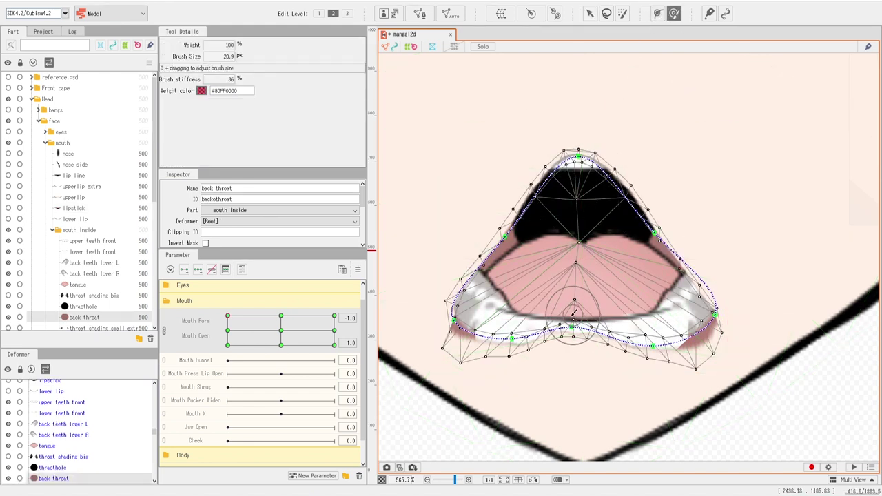
pyautogui.moveTo(572, 317); pyautogui.dragTo(570, 331)
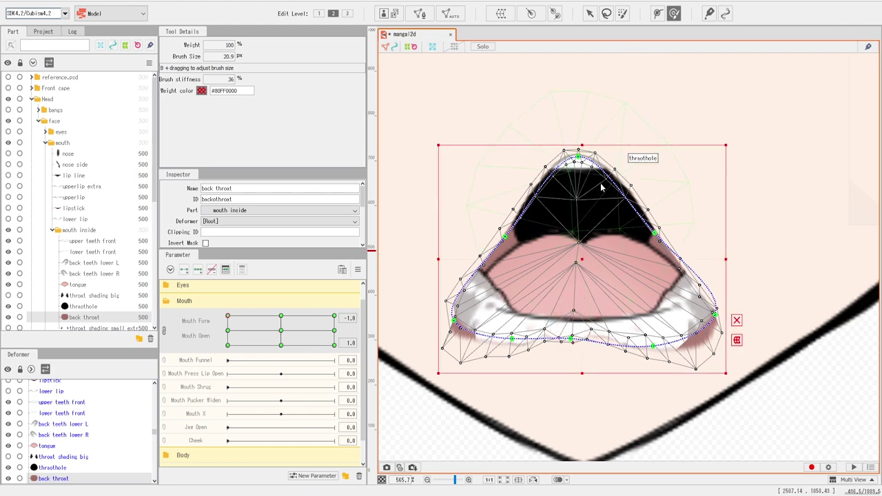
pyautogui.hotkey('ctrl', 'z')
# Step: Move the back throat's deform path points to round its outline, raising the sides, lowering the bottom center and pulling in both corners
pyautogui.click(591, 14)
pyautogui.moveTo(655, 233); pyautogui.dragTo(659, 211)
pyautogui.moveTo(505, 236); pyautogui.dragTo(502, 213)
pyautogui.moveTo(572, 326); pyautogui.dragTo(574, 352)
pyautogui.moveTo(454, 321); pyautogui.dragTo(477, 310)
pyautogui.moveTo(714, 312); pyautogui.dragTo(703, 298)
pyautogui.moveTo(658, 211); pyautogui.dragTo(659, 208)
pyautogui.moveTo(578, 156); pyautogui.dragTo(580, 150)
pyautogui.moveTo(575, 352); pyautogui.dragTo(577, 351)
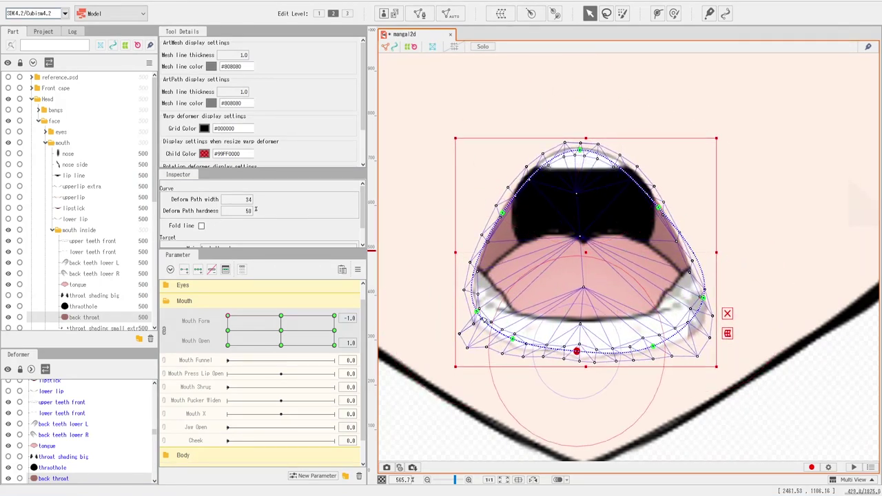
pyautogui.moveTo(477, 311); pyautogui.dragTo(477, 307)
# Step: Smooth the back throat's lower edge and corners with the deform brush, using a weight of 24% for the finer strokes
pyautogui.click(659, 14)
pyautogui.click(675, 13)
pyautogui.moveTo(711, 358)
pyautogui.mouseDown()
pyautogui.moveTo(696, 335)
pyautogui.moveTo(715, 337)
pyautogui.moveTo(715, 308)
pyautogui.mouseUp()
pyautogui.moveTo(676, 368); pyautogui.dragTo(645, 355)
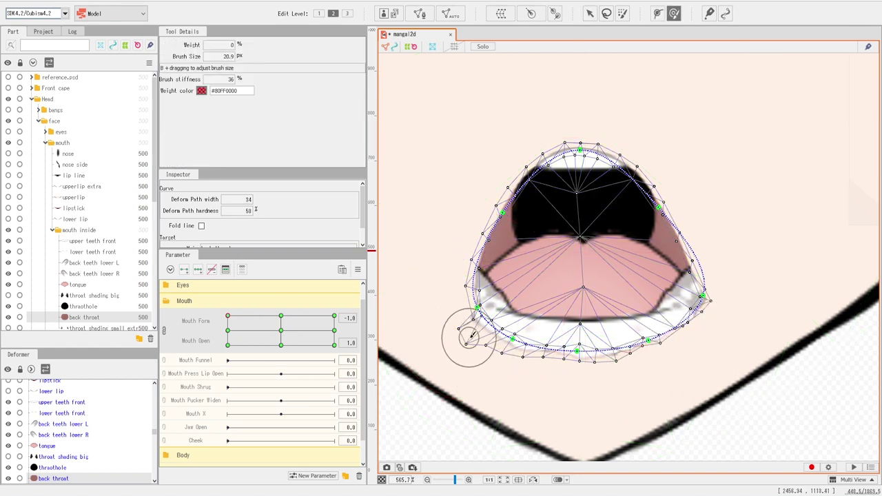
pyautogui.moveTo(219, 44); pyautogui.dragTo(236, 45)
pyautogui.moveTo(456, 337)
pyautogui.mouseDown()
pyautogui.moveTo(487, 335)
pyautogui.moveTo(495, 327)
pyautogui.moveTo(481, 313)
pyautogui.moveTo(500, 372)
pyautogui.moveTo(520, 352)
pyautogui.moveTo(504, 358)
pyautogui.moveTo(480, 312)
pyautogui.mouseUp()
pyautogui.moveTo(587, 368); pyautogui.dragTo(666, 354)
pyautogui.moveTo(729, 300); pyautogui.dragTo(719, 295)
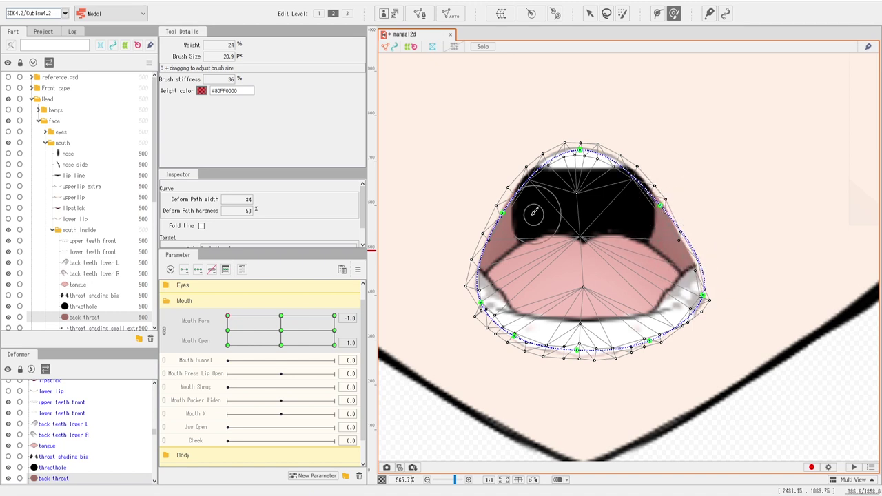
# Step: Show the upperlip and shift its corner and side path points to follow the back throat's outline
pyautogui.click(14, 198)
pyautogui.press('v')
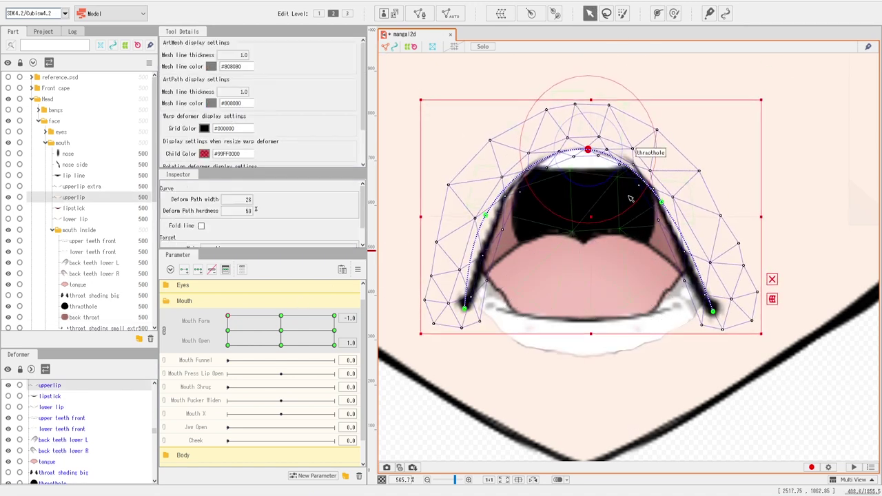
pyautogui.moveTo(662, 202); pyautogui.dragTo(660, 193)
pyautogui.moveTo(714, 311)
pyautogui.mouseDown()
pyautogui.moveTo(719, 292)
pyautogui.moveTo(708, 300)
pyautogui.mouseUp()
pyautogui.moveTo(465, 308)
pyautogui.mouseDown()
pyautogui.moveTo(472, 269)
pyautogui.moveTo(478, 304)
pyautogui.mouseUp()
pyautogui.moveTo(487, 212); pyautogui.dragTo(491, 217)
# Step: Unlink Mouth Form from Mouth Open, and lower the upperlip's center path point while nudging its right side inward
pyautogui.click(164, 331)
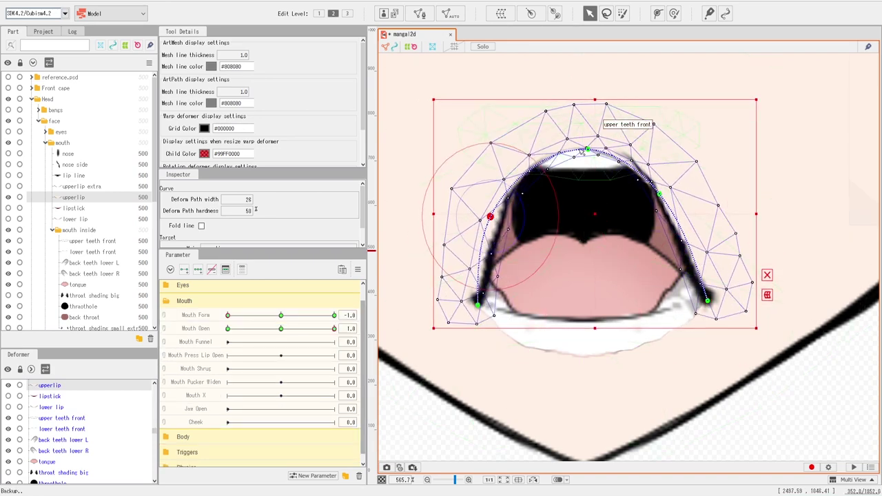
pyautogui.moveTo(588, 149); pyautogui.dragTo(583, 160)
pyautogui.moveTo(660, 193); pyautogui.dragTo(657, 198)
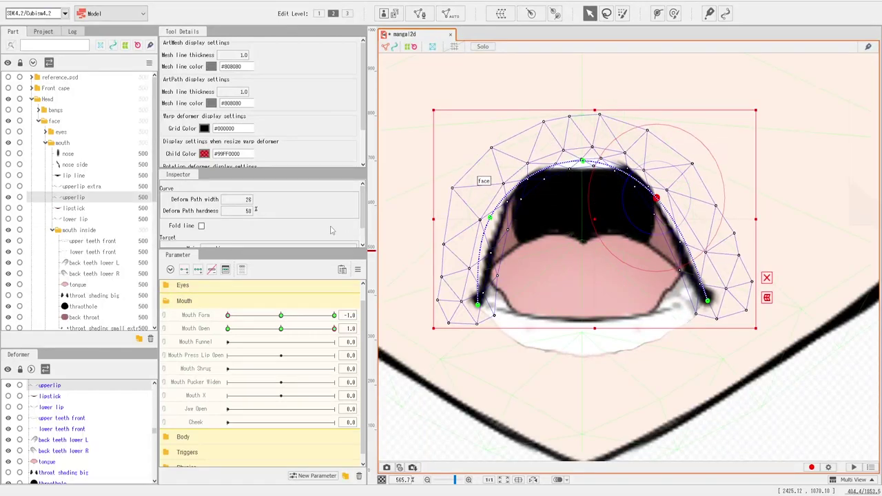
pyautogui.moveTo(708, 300); pyautogui.dragTo(705, 299)
# Step: Show the lower lip and reshape its deform path into a downward curve along the throat's bottom edge, with its ends at the mouth corners
pyautogui.scroll(-2, 683, 348)
pyautogui.moveTo(632, 357); pyautogui.dragTo(632, 324)
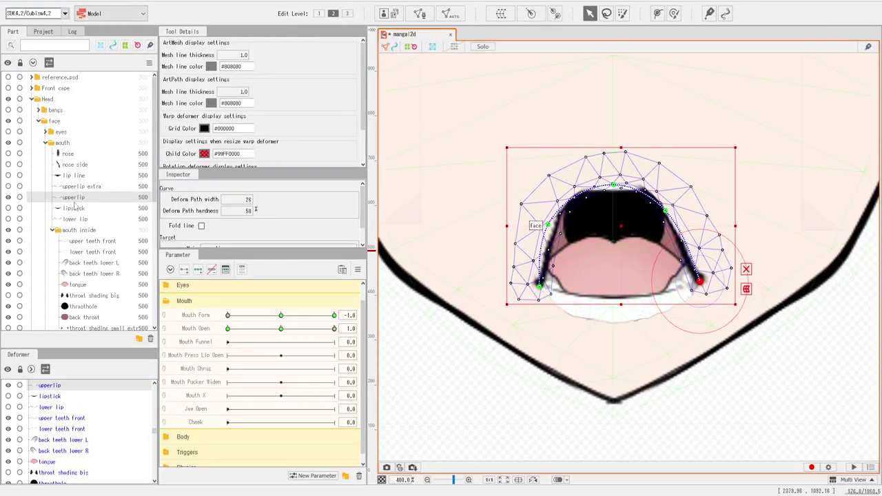
pyautogui.click(7, 218)
pyautogui.click(71, 219)
pyautogui.moveTo(531, 293); pyautogui.dragTo(560, 307)
pyautogui.moveTo(615, 309)
pyautogui.mouseDown()
pyautogui.moveTo(611, 339)
pyautogui.moveTo(611, 318)
pyautogui.mouseUp()
pyautogui.moveTo(678, 300)
pyautogui.mouseDown()
pyautogui.moveTo(678, 310)
pyautogui.moveTo(668, 305)
pyautogui.mouseUp()
pyautogui.moveTo(702, 291); pyautogui.dragTo(701, 282)
pyautogui.moveTo(669, 304); pyautogui.dragTo(667, 308)
pyautogui.moveTo(613, 317); pyautogui.dragTo(613, 319)
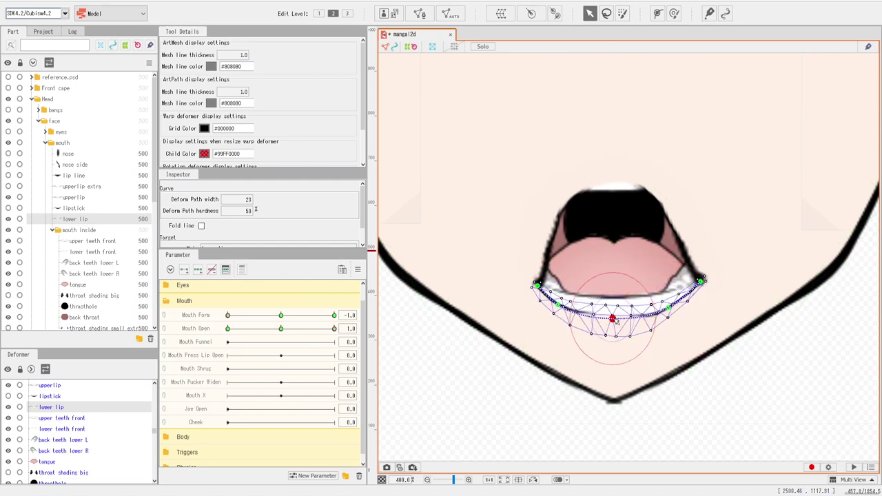
# Step: Bend the lipstick's deform path into a downward curve that sits just beneath the lower lip line
pyautogui.click(72, 207)
pyautogui.scroll(4, 600, 304)
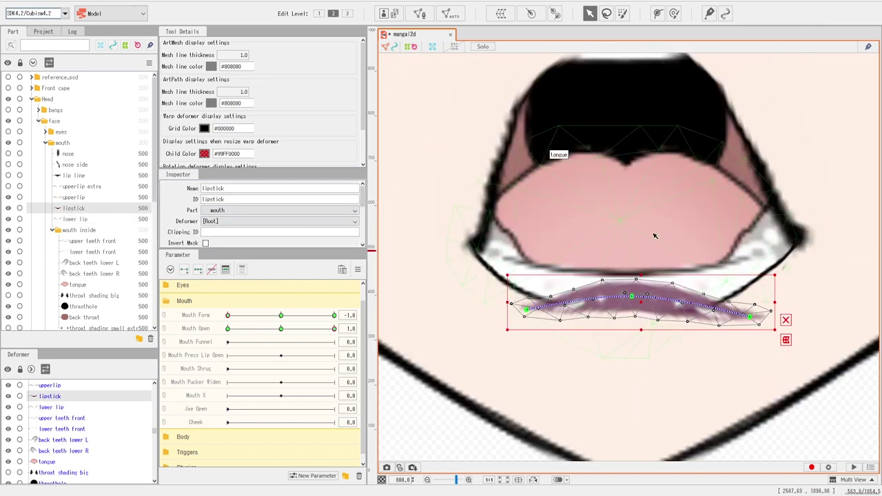
pyautogui.moveTo(751, 317); pyautogui.dragTo(749, 288)
pyautogui.moveTo(631, 297); pyautogui.dragTo(631, 319)
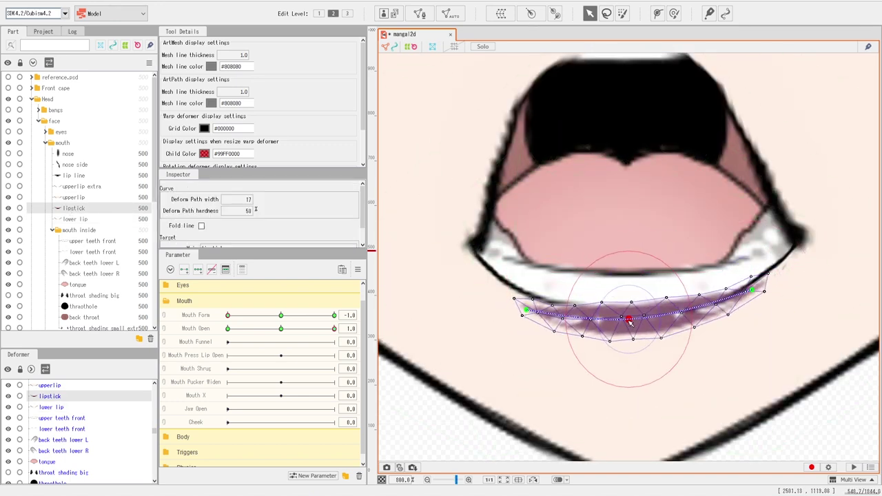
pyautogui.moveTo(526, 309); pyautogui.dragTo(506, 289)
pyautogui.scroll(-2, 629, 324)
pyautogui.scroll(1, 586, 162)
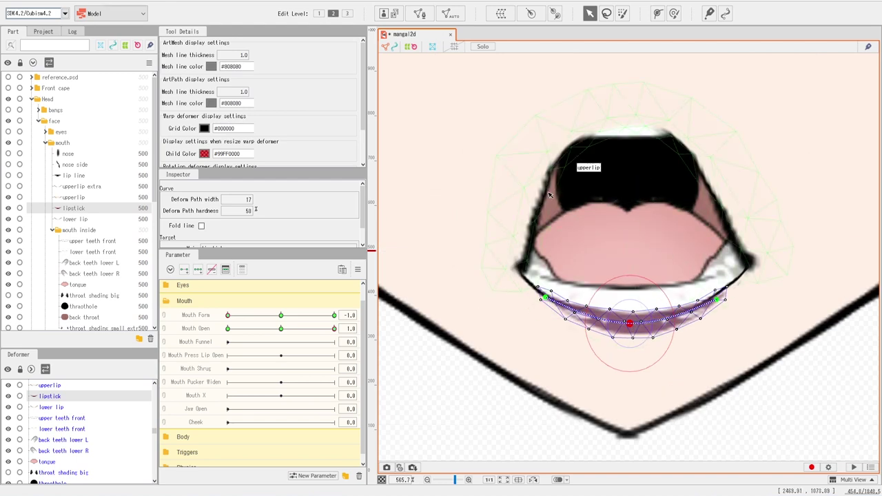
pyautogui.scroll(1, 648, 330)
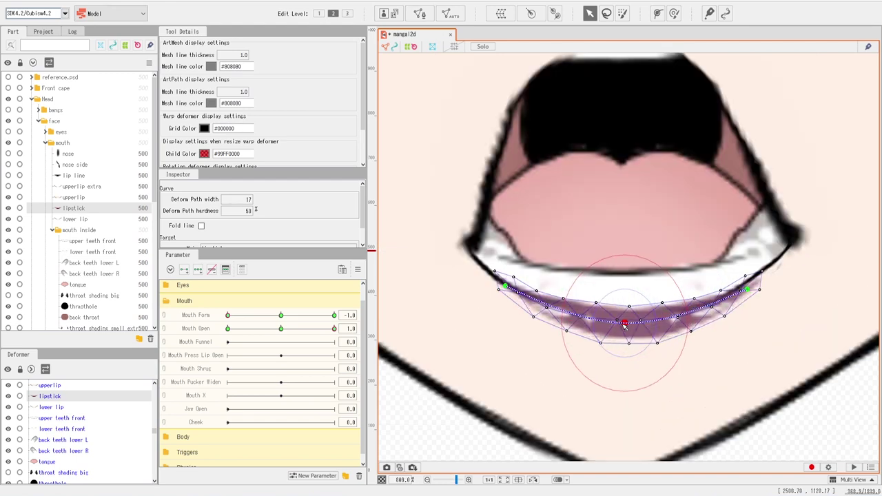
pyautogui.click(749, 289)
pyautogui.click(503, 286)
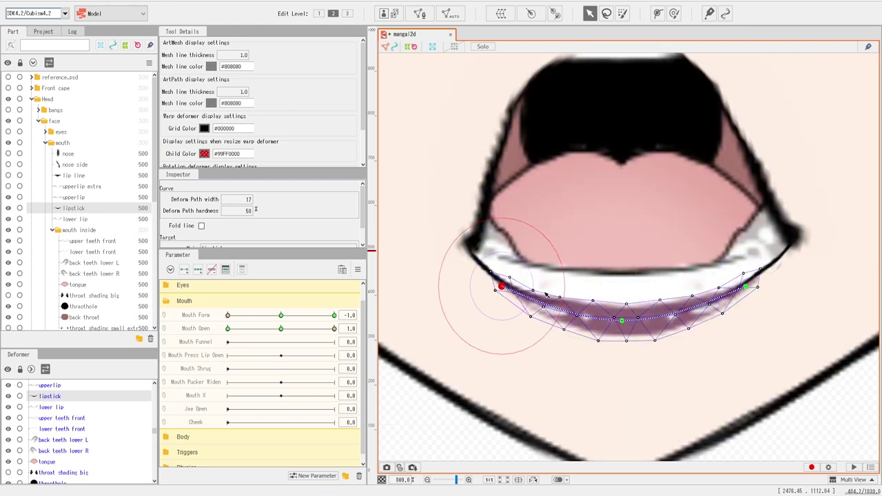
pyautogui.scroll(-1, 581, 223)
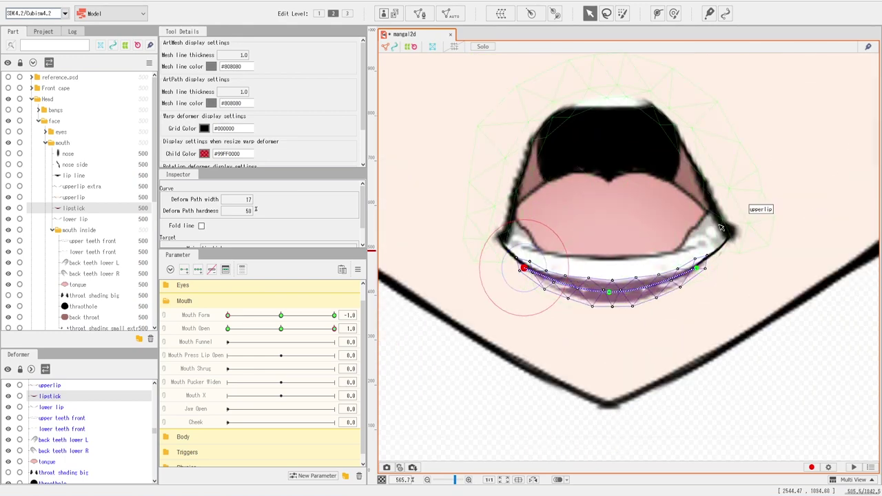
# Step: Set Mouth Form to 1.0, select the back throat, and hide the lip parts covering it
pyautogui.moveTo(231, 315); pyautogui.dragTo(372, 313)
pyautogui.click(77, 317)
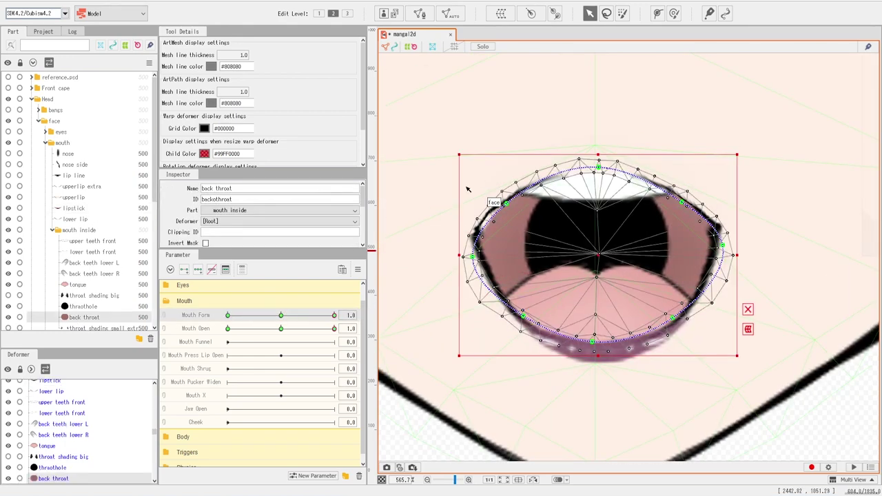
pyautogui.moveTo(8, 219); pyautogui.dragTo(9, 176)
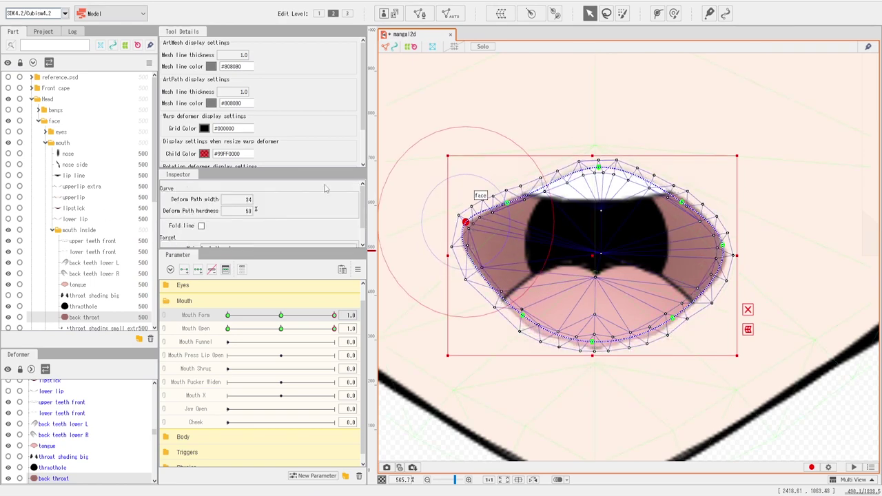
# Step: Raise the back throat's upper and corner path points and deepen its bottom center to form an open smile outline
pyautogui.moveTo(508, 203); pyautogui.dragTo(502, 191)
pyautogui.moveTo(682, 202); pyautogui.dragTo(678, 188)
pyautogui.moveTo(723, 246); pyautogui.dragTo(713, 215)
pyautogui.moveTo(467, 223); pyautogui.dragTo(475, 222)
pyautogui.moveTo(524, 315); pyautogui.dragTo(592, 346)
pyautogui.moveTo(600, 167); pyautogui.dragTo(599, 163)
pyautogui.moveTo(502, 191); pyautogui.dragTo(504, 193)
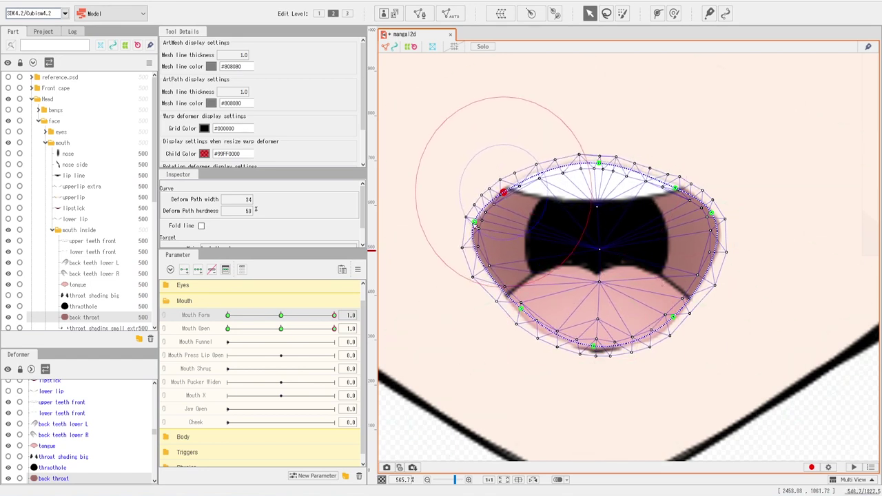
# Step: Pull the back throat's lower side points inward and lift its upper side points to even out the smile outline
pyautogui.moveTo(710, 208); pyautogui.dragTo(675, 187)
pyautogui.moveTo(673, 318); pyautogui.dragTo(668, 312)
pyautogui.moveTo(521, 309); pyautogui.dragTo(522, 303)
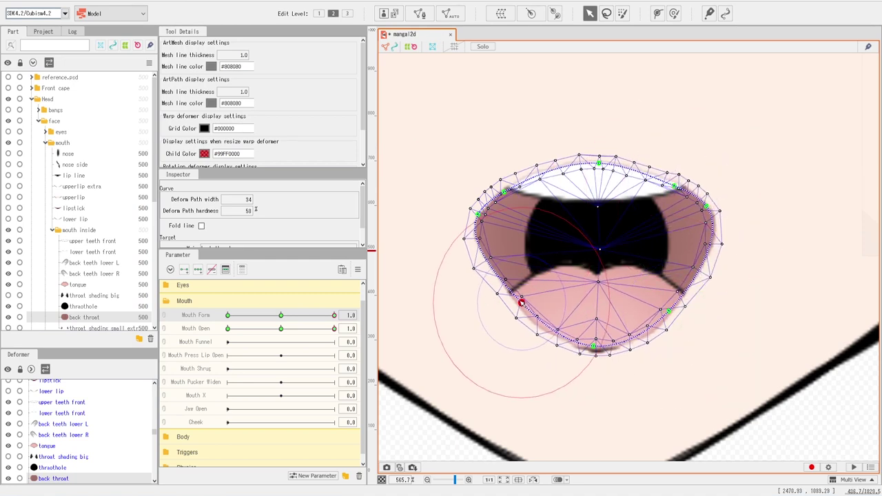
pyautogui.moveTo(594, 347); pyautogui.dragTo(591, 349)
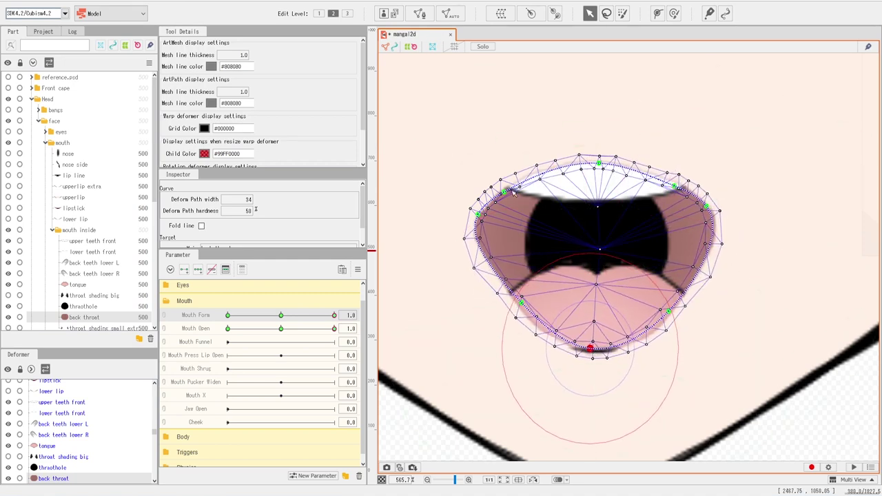
pyautogui.moveTo(513, 193); pyautogui.dragTo(519, 182)
pyautogui.moveTo(675, 186); pyautogui.dragTo(666, 180)
pyautogui.moveTo(599, 163); pyautogui.dragTo(598, 163)
# Step: Fit the lower lip's deform path to the reshaped throat by moving its ends, sides and bottom center
pyautogui.click(69, 219)
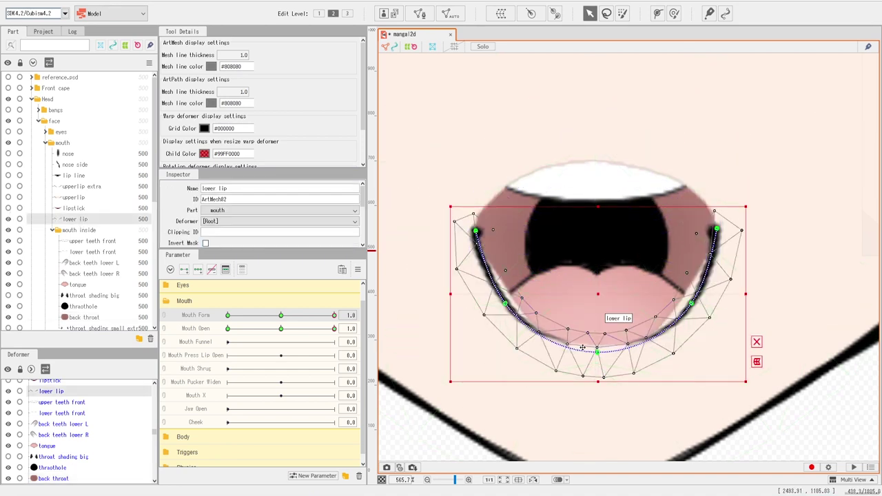
pyautogui.moveTo(693, 304); pyautogui.dragTo(684, 297)
pyautogui.moveTo(476, 231); pyautogui.dragTo(472, 222)
pyautogui.moveTo(505, 303); pyautogui.dragTo(508, 294)
pyautogui.moveTo(599, 353)
pyautogui.mouseDown()
pyautogui.moveTo(593, 397)
pyautogui.moveTo(592, 355)
pyautogui.mouseUp()
# Step: Show the upperlip and adjust its corner and upper path points to follow the top of the open smile
pyautogui.click(8, 199)
pyautogui.click(80, 197)
pyautogui.moveTo(474, 232); pyautogui.dragTo(468, 226)
pyautogui.moveTo(721, 230); pyautogui.dragTo(718, 219)
pyautogui.moveTo(641, 174); pyautogui.dragTo(640, 160)
pyautogui.moveTo(717, 205); pyautogui.dragTo(713, 224)
pyautogui.moveTo(468, 212); pyautogui.dragTo(472, 237)
# Step: Adjust individual upperlip mesh vertices along the inner edge of its curve to clean up the line
pyautogui.scroll(3, 492, 206)
pyautogui.moveTo(527, 170); pyautogui.dragTo(587, 137)
pyautogui.moveTo(451, 235)
pyautogui.mouseDown()
pyautogui.moveTo(448, 244)
pyautogui.moveTo(442, 233)
pyautogui.mouseUp()
pyautogui.moveTo(650, 155); pyautogui.dragTo(437, 161)
pyautogui.moveTo(728, 167); pyautogui.dragTo(655, 214)
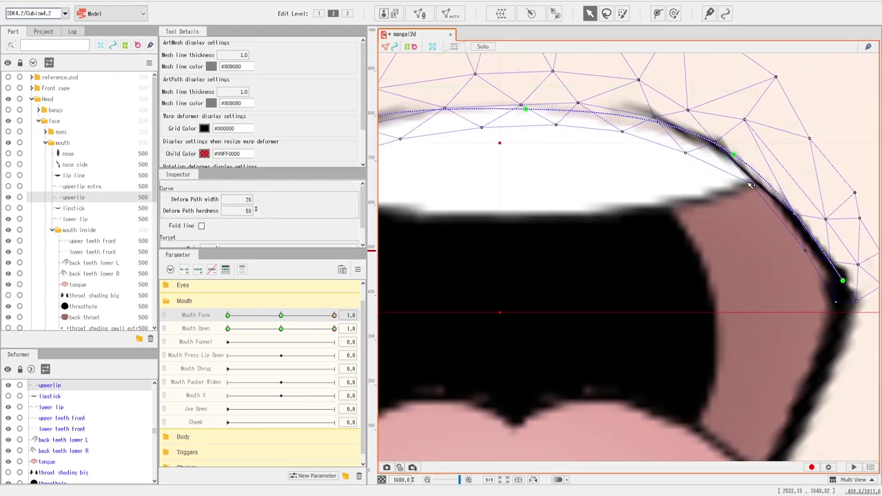
pyautogui.moveTo(752, 183); pyautogui.dragTo(746, 188)
pyautogui.moveTo(685, 153); pyautogui.dragTo(669, 149)
# Step: Show the lipstick and move its deform path's ends and center to follow the underside of the smiling lower lip
pyautogui.moveTo(539, 196); pyautogui.dragTo(640, 183)
pyautogui.scroll(-1, 640, 183)
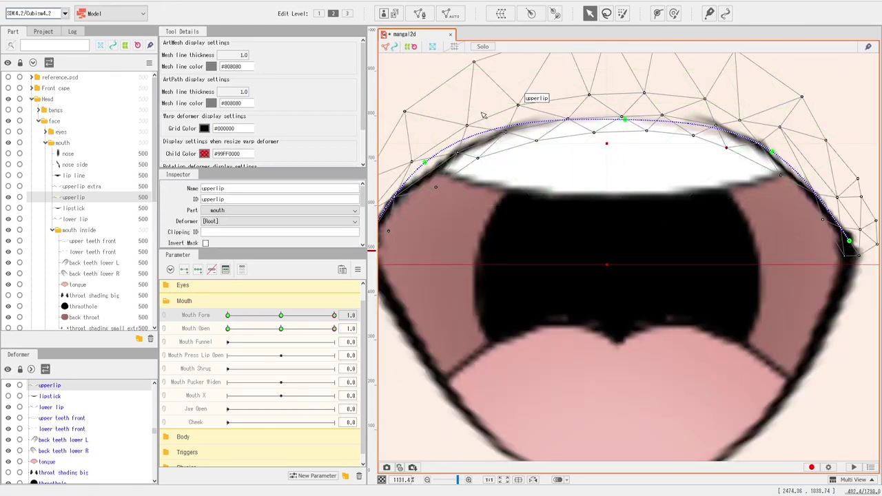
pyautogui.click(8, 209)
pyautogui.click(74, 208)
pyautogui.moveTo(589, 276); pyautogui.dragTo(558, 131)
pyautogui.moveTo(762, 291); pyautogui.dragTo(744, 278)
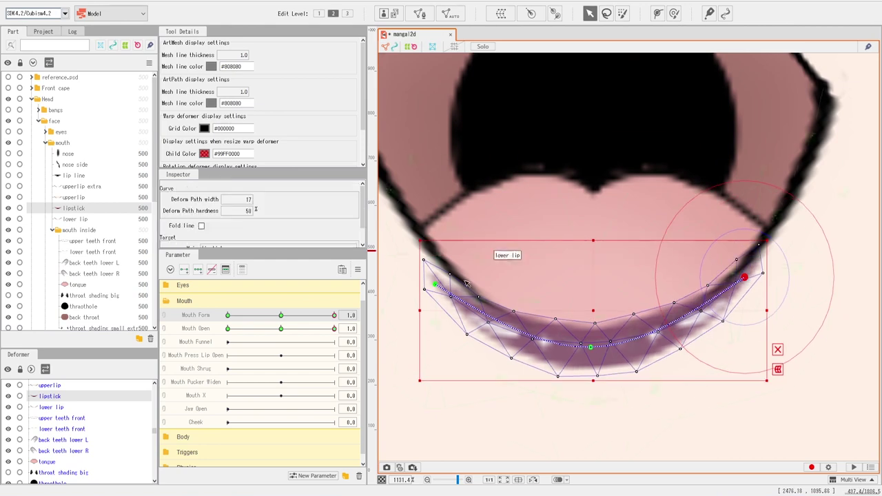
pyautogui.moveTo(435, 283); pyautogui.dragTo(440, 271)
pyautogui.click(591, 347)
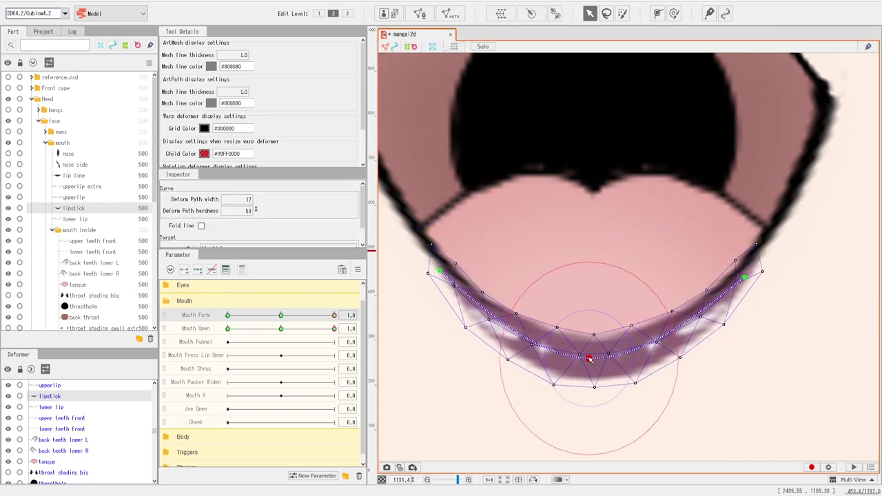
# Step: Reposition the upperlip mesh vertices around the upper right bend to even out the line's thickness
pyautogui.scroll(-3, 636, 315)
pyautogui.click(666, 205)
pyautogui.scroll(4, 666, 205)
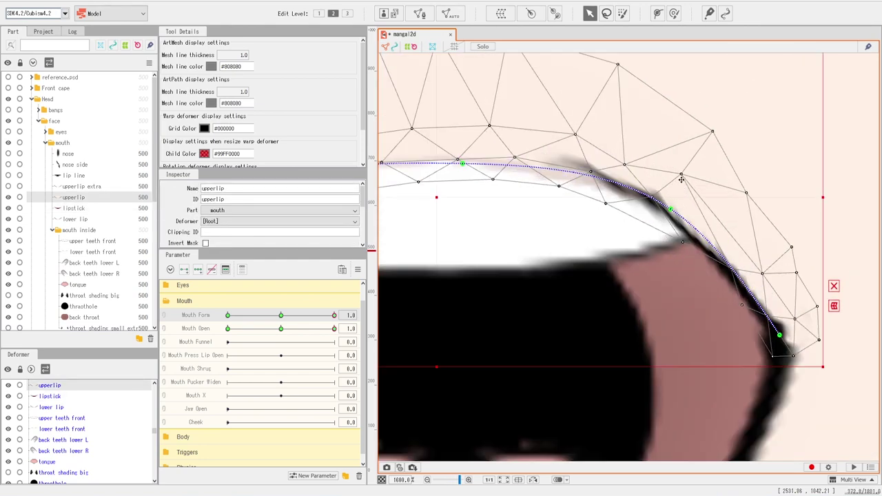
pyautogui.moveTo(576, 134); pyautogui.dragTo(575, 144)
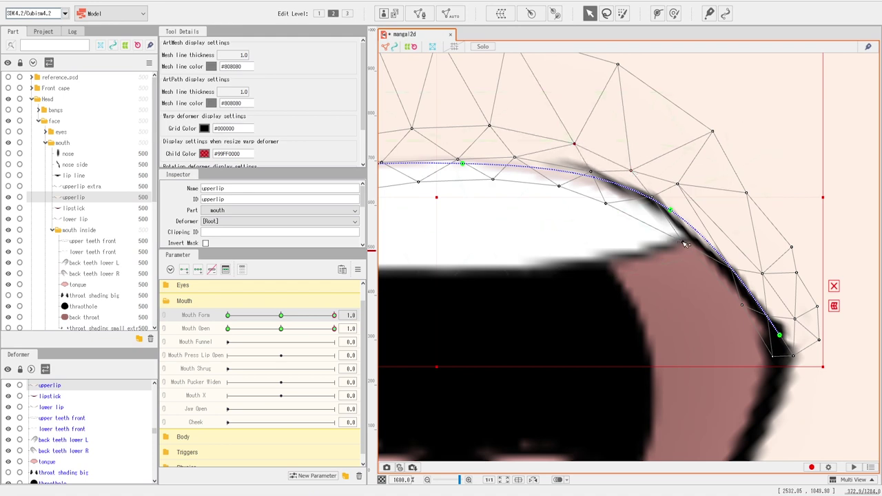
pyautogui.moveTo(683, 242); pyautogui.dragTo(664, 233)
pyautogui.moveTo(678, 185); pyautogui.dragTo(695, 199)
pyautogui.moveTo(768, 276); pyautogui.dragTo(763, 269)
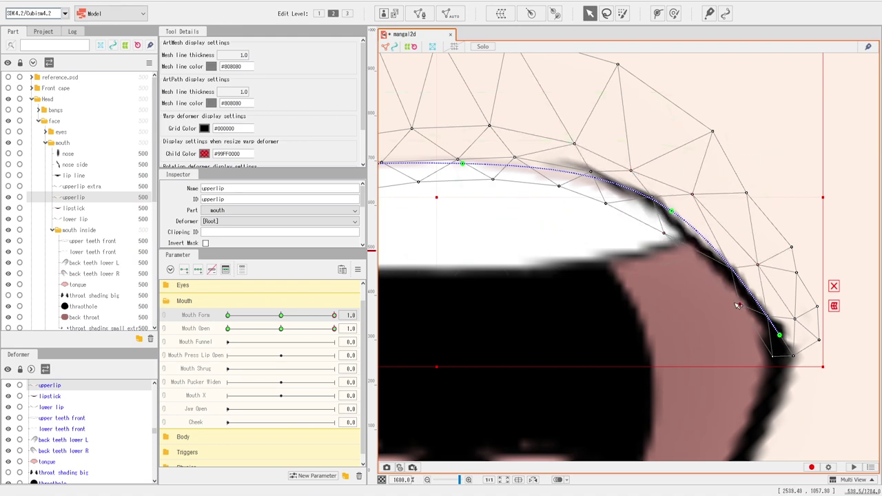
# Step: Set Mouth Form back to -1.0 and select the upperlip
pyautogui.scroll(-6, 736, 306)
pyautogui.click(853, 409)
pyautogui.moveTo(749, 370); pyautogui.dragTo(695, 335)
pyautogui.moveTo(334, 317); pyautogui.dragTo(113, 333)
pyautogui.scroll(3, 585, 333)
pyautogui.click(67, 209)
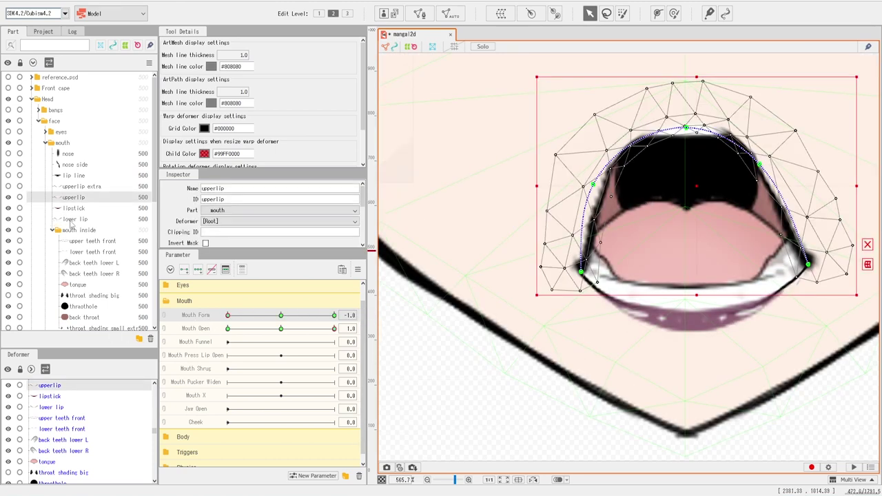
pyautogui.click(71, 220)
pyautogui.click(73, 197)
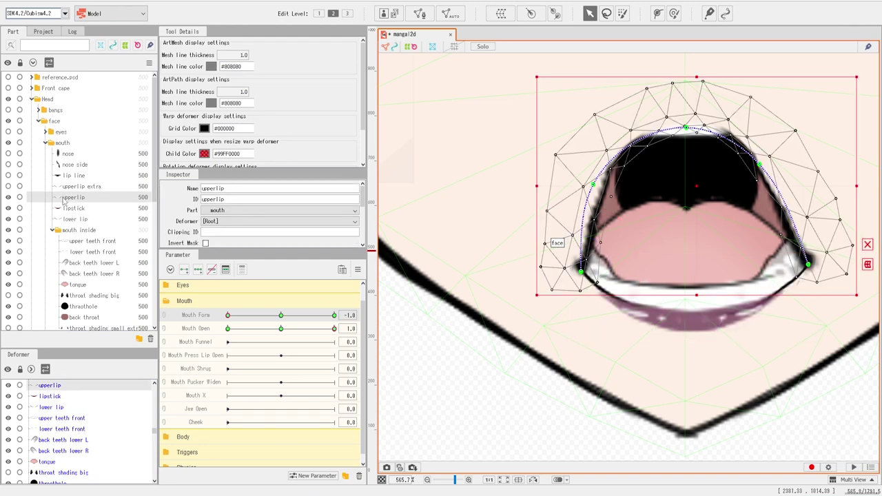
# Step: Adjust the upperlip's mesh vertices near both mouth corners so its ends meet the lower lip line cleanly
pyautogui.scroll(1, 624, 237)
pyautogui.click(545, 271)
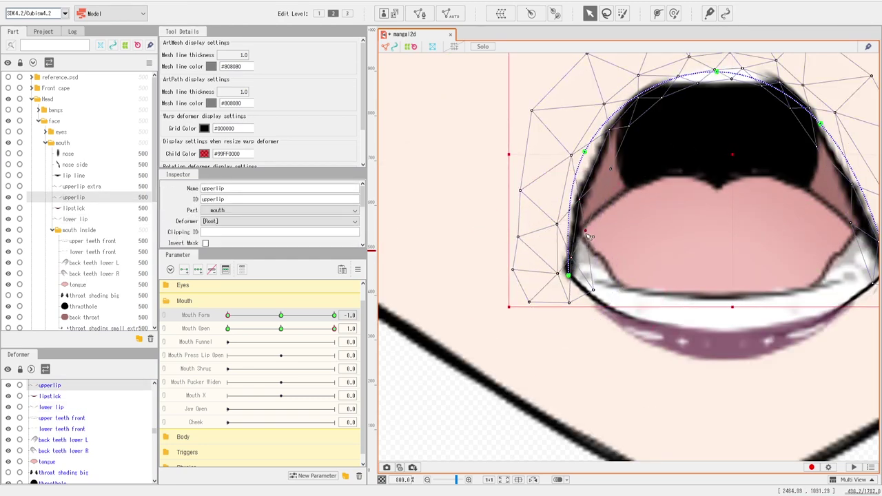
pyautogui.moveTo(811, 180); pyautogui.dragTo(672, 182)
pyautogui.click(750, 267)
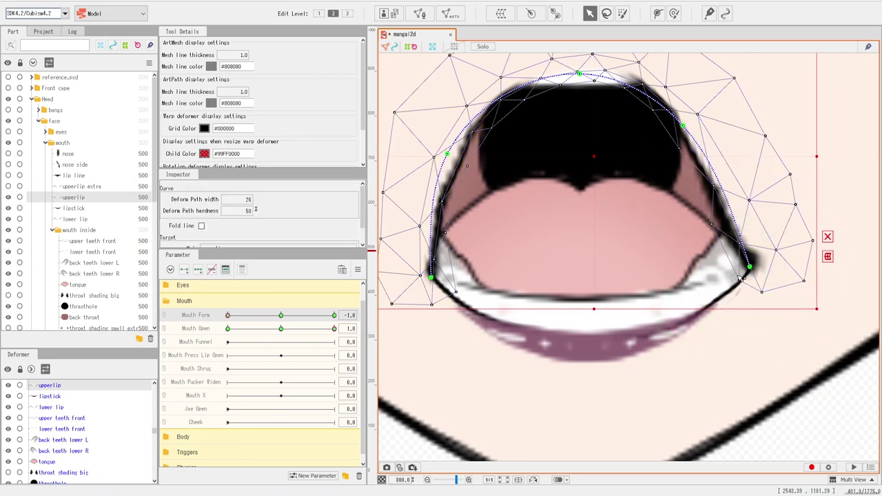
pyautogui.moveTo(733, 283); pyautogui.dragTo(741, 279)
pyautogui.moveTo(777, 250); pyautogui.dragTo(765, 258)
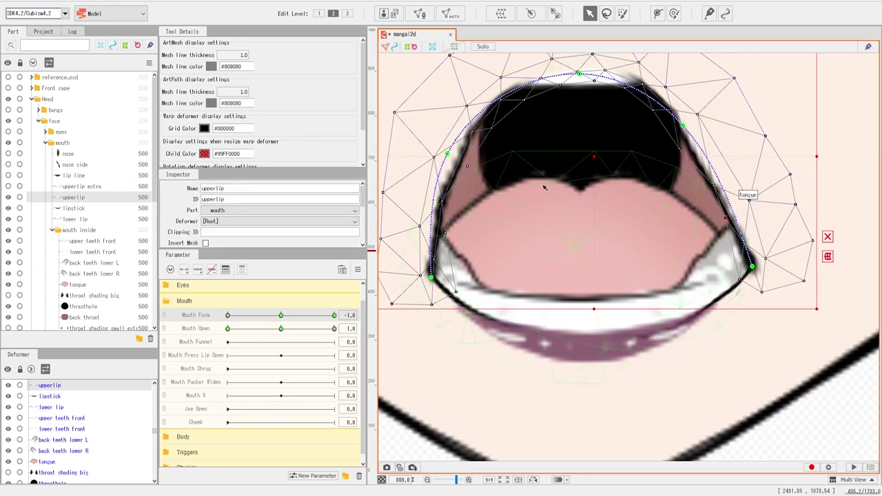
# Step: Raise the upperlip's left corner path point slightly and move its right side point outward and down to balance the curve
pyautogui.click(430, 277)
pyautogui.moveTo(684, 128); pyautogui.dragTo(700, 140)
pyautogui.moveTo(449, 151)
pyautogui.mouseDown()
pyautogui.moveTo(439, 143)
pyautogui.moveTo(451, 153)
pyautogui.mouseUp()
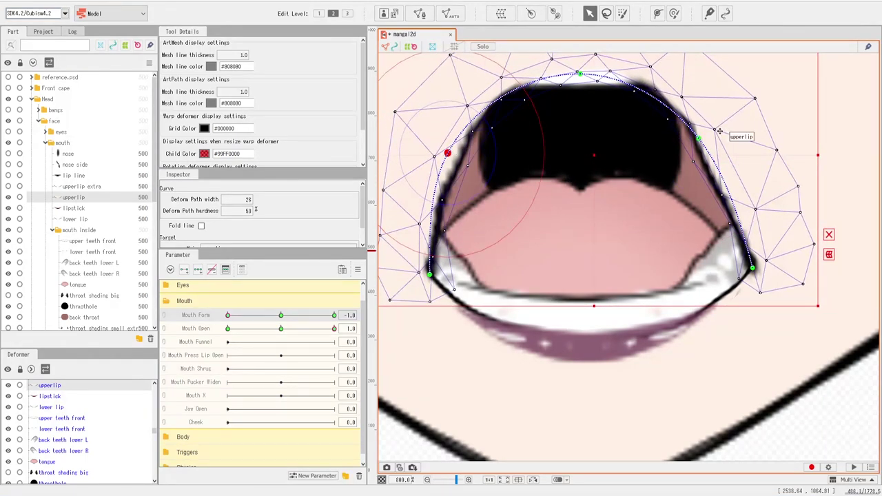
# Step: Nudge the upperlip's mesh and path points on its right side to smooth the outline at Mouth Form -1.0 and Mouth Open 1.0
pyautogui.moveTo(718, 131); pyautogui.dragTo(723, 135)
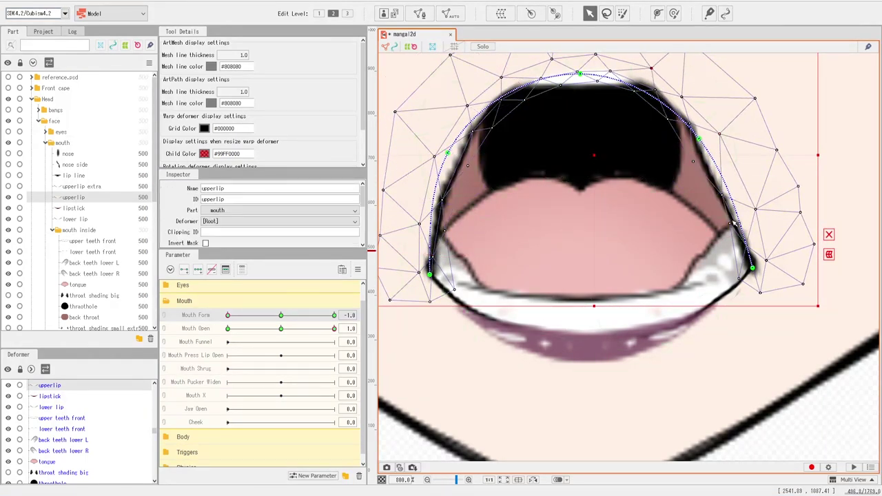
pyautogui.scroll(-1, 697, 160)
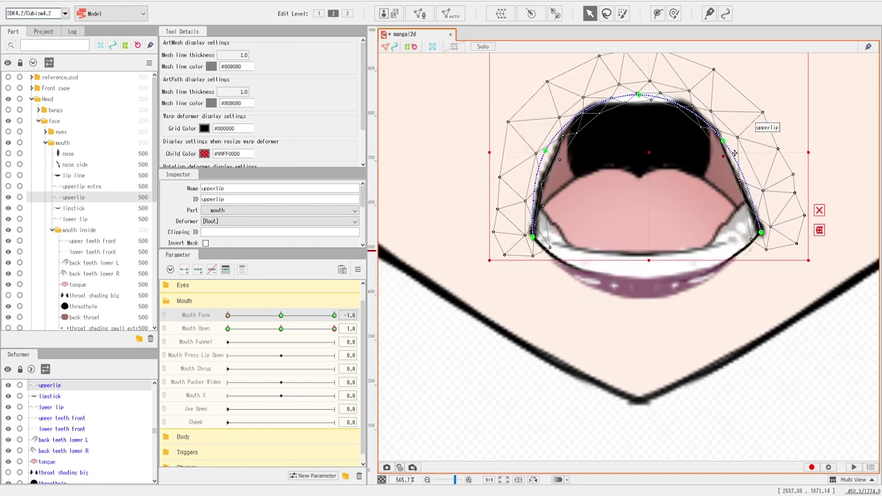
pyautogui.click(724, 142)
pyautogui.moveTo(728, 147); pyautogui.dragTo(729, 146)
# Step: Try to shift the back teeth lower L mesh slightly within the mouth corner at Mouth Form -1.0 and Mouth Open 1.0
pyautogui.click(74, 209)
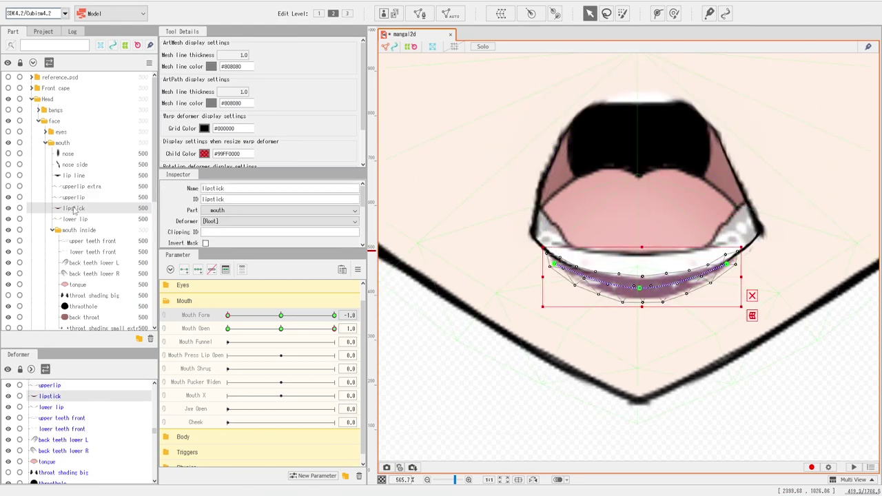
pyautogui.click(469, 422)
pyautogui.scroll(-2, 519, 318)
pyautogui.moveTo(228, 315); pyautogui.dragTo(226, 337)
pyautogui.scroll(3, 527, 307)
pyautogui.click(826, 238)
pyautogui.moveTo(812, 277); pyautogui.dragTo(725, 295)
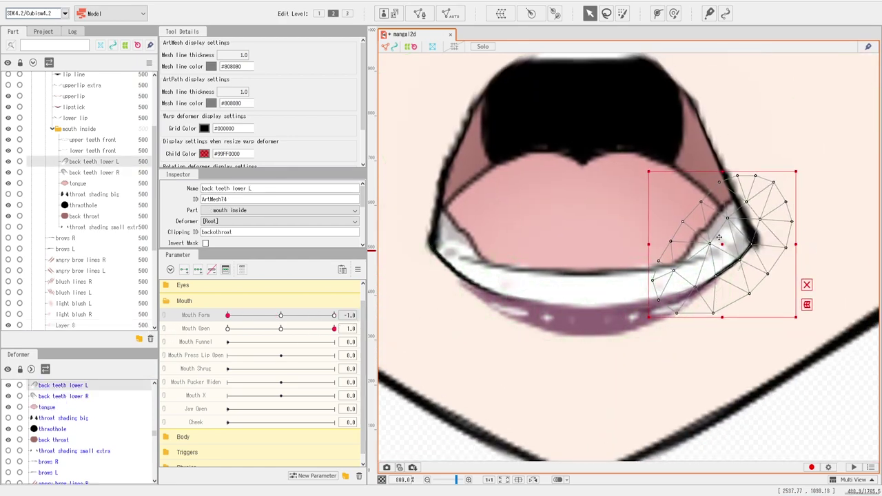
pyautogui.moveTo(722, 241); pyautogui.dragTo(720, 239)
pyautogui.hotkey('ctrl', 'z')
# Step: Set Mouth Form to 0.0 and Mouth Open to 1.0, and raise the lower lip's left corner path point slightly
pyautogui.click(75, 118)
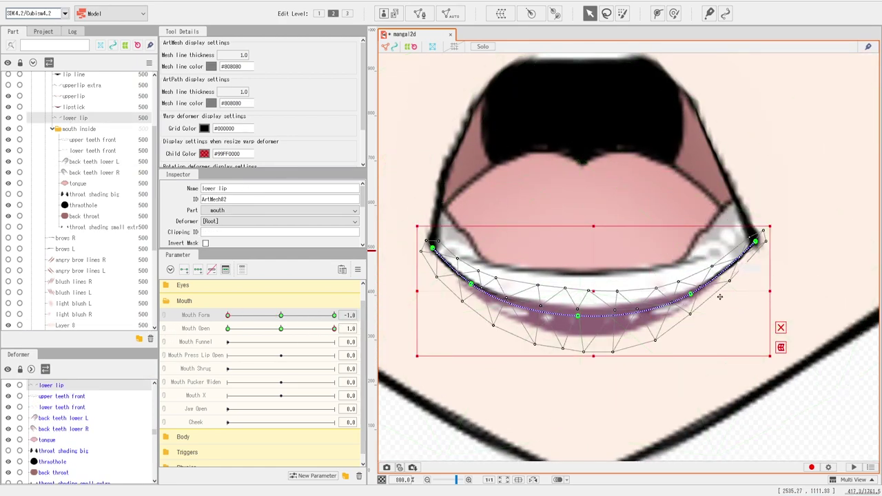
pyautogui.scroll(2, 814, 192)
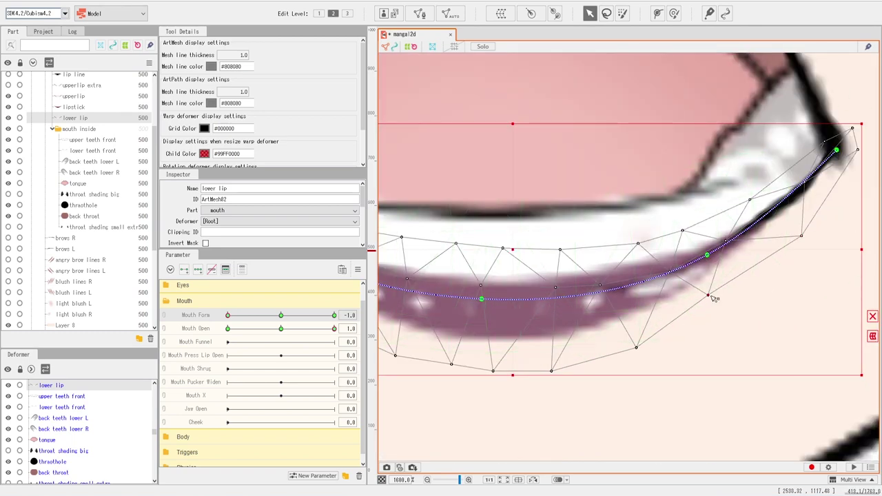
pyautogui.scroll(-3, 800, 231)
pyautogui.scroll(-1, 509, 384)
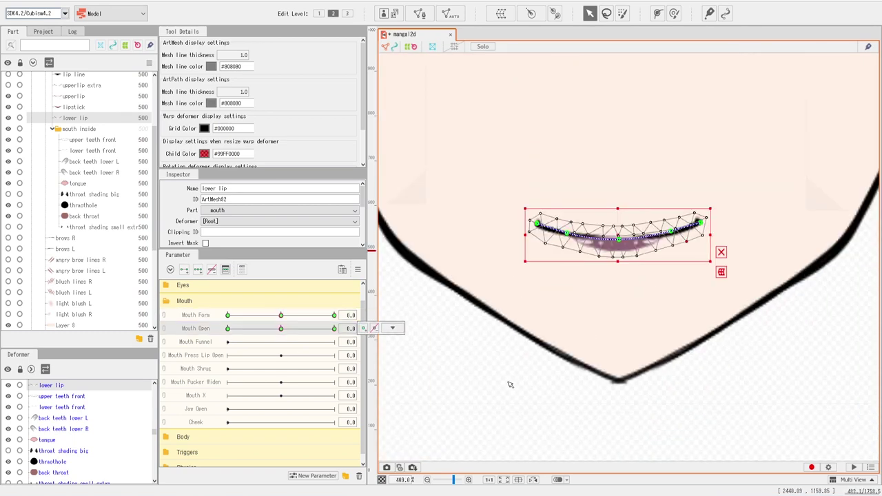
pyautogui.moveTo(509, 384); pyautogui.dragTo(462, 385)
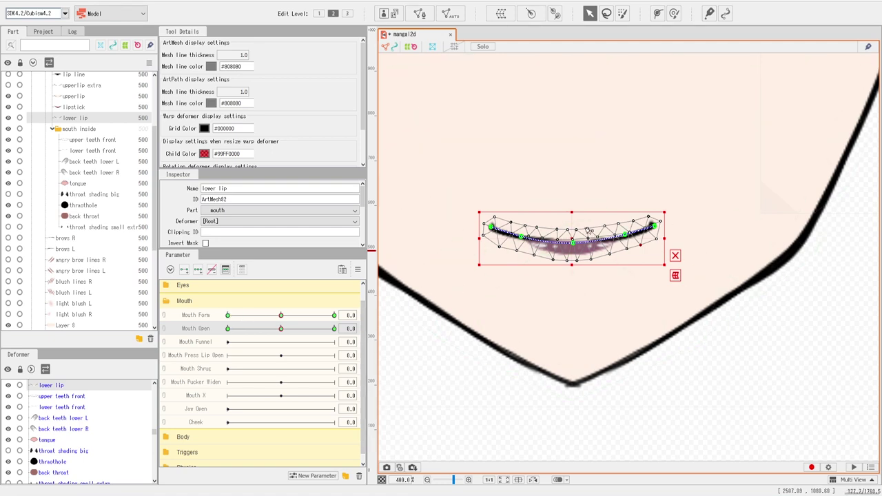
pyautogui.scroll(1, 590, 231)
pyautogui.moveTo(281, 316); pyautogui.dragTo(373, 338)
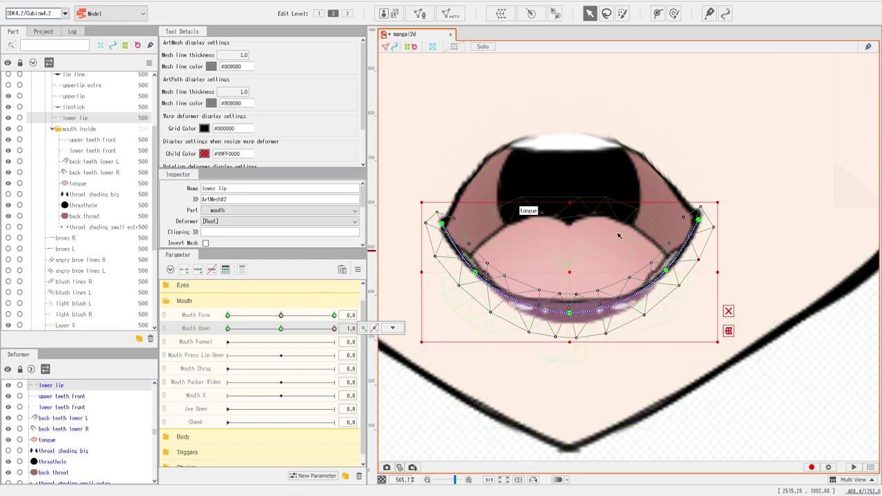
pyautogui.moveTo(442, 224); pyautogui.dragTo(441, 222)
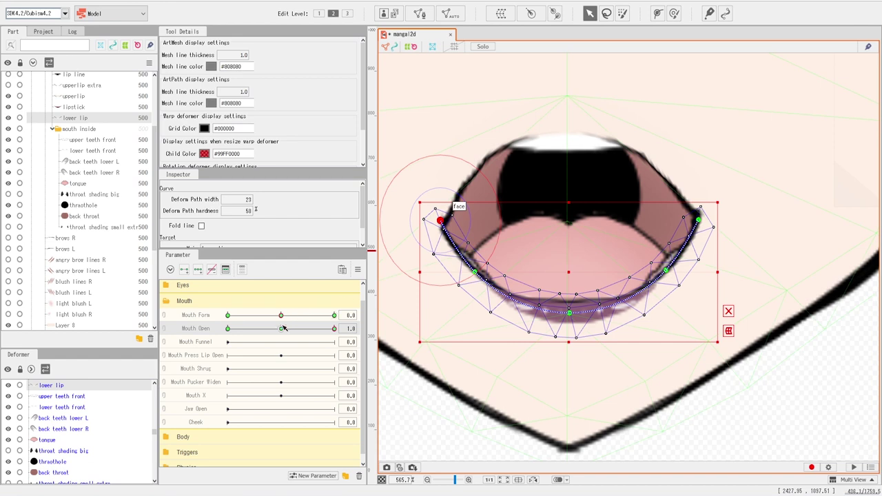
# Step: Set Mouth Open to 0.0 and add three Mouth Funnel keys to the upperlip, lipstick, lower lip and back throat
pyautogui.moveTo(284, 328); pyautogui.dragTo(281, 328)
pyautogui.click(392, 328)
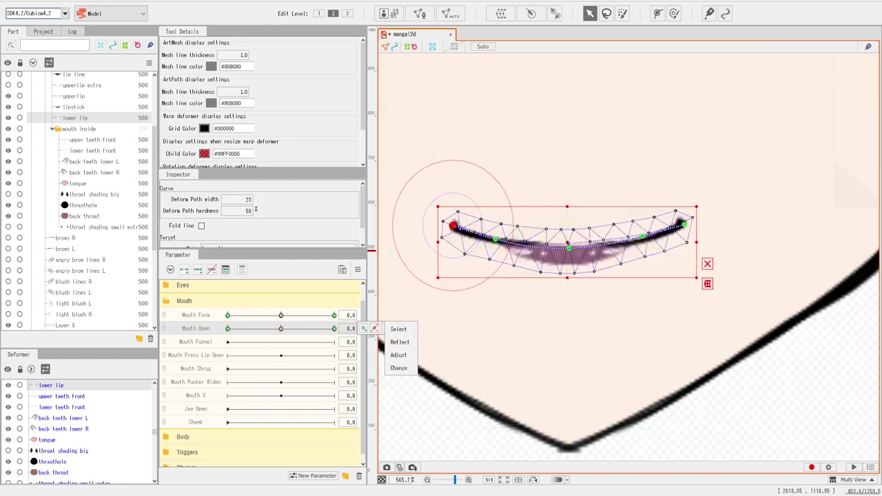
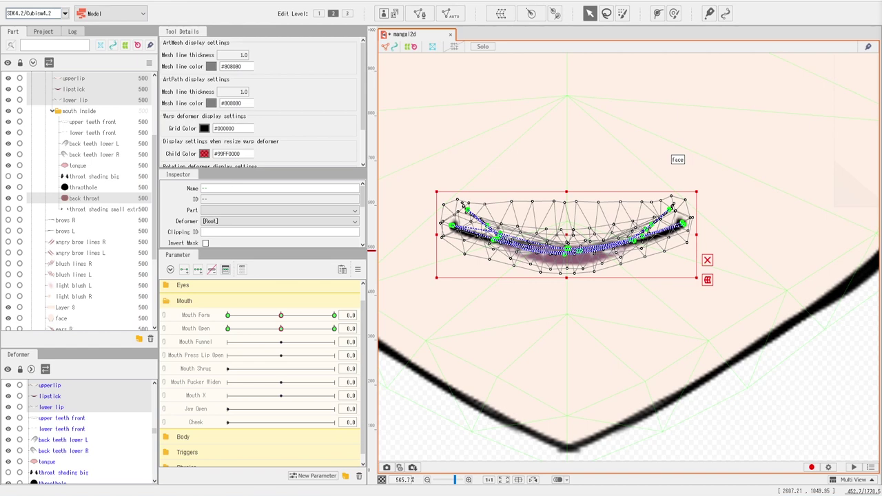
pyautogui.click(202, 344)
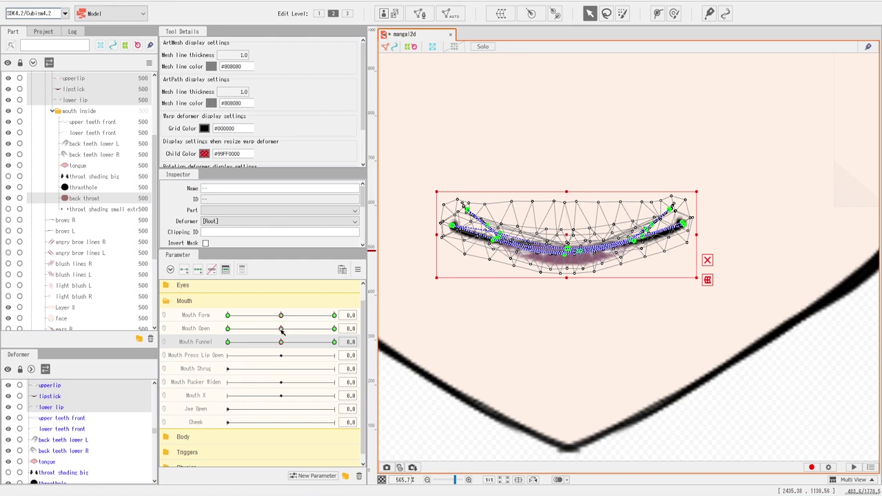
# Step: Preview the slightly open mouth with Mouth Open between 0.2 and 0.3
pyautogui.moveTo(281, 332); pyautogui.dragTo(302, 332)
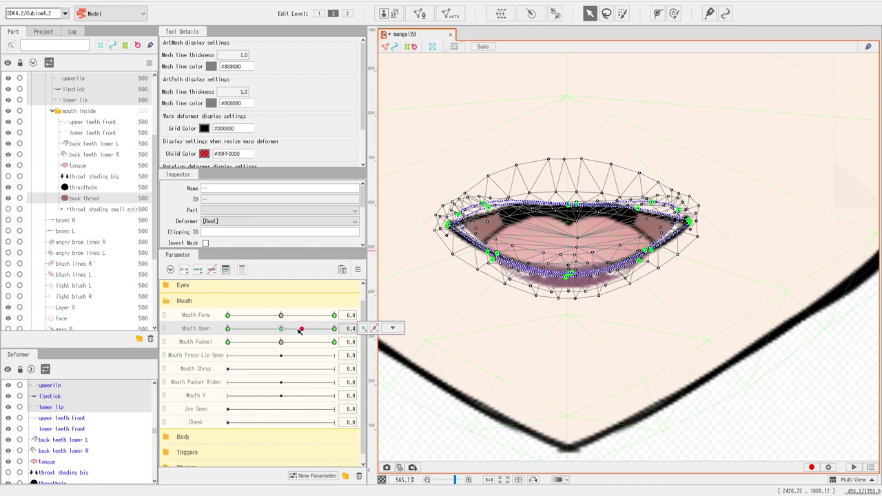
pyautogui.moveTo(298, 331); pyautogui.dragTo(293, 332)
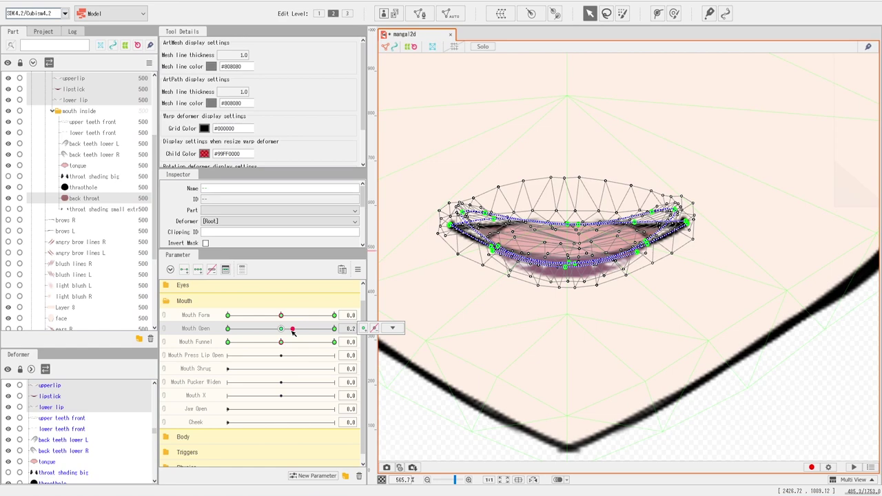
pyautogui.moveTo(292, 330); pyautogui.dragTo(294, 332)
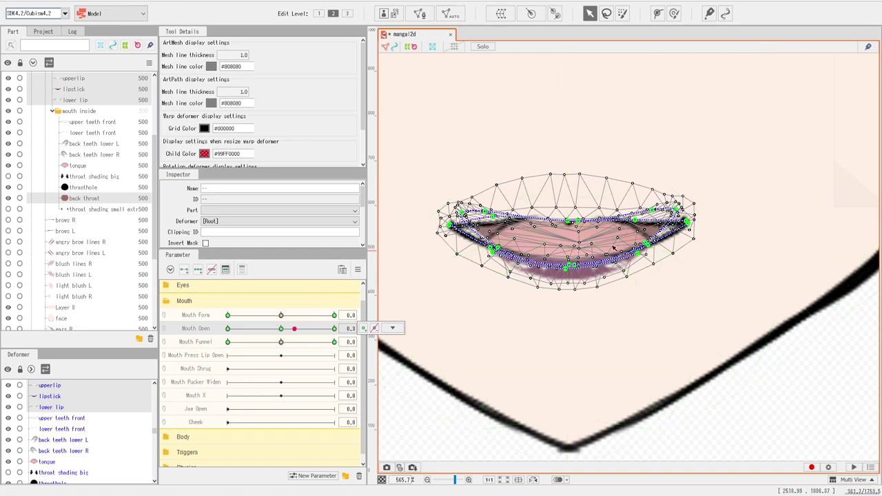
# Step: Select only the back throat, reset Mouth Open to 0.0 and remove its Mouth Funnel keys
pyautogui.click(76, 199)
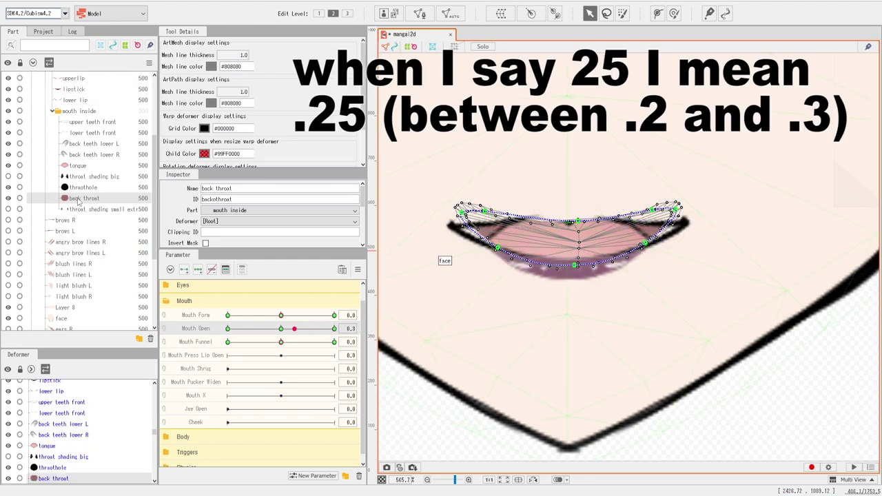
pyautogui.moveTo(293, 331); pyautogui.dragTo(281, 333)
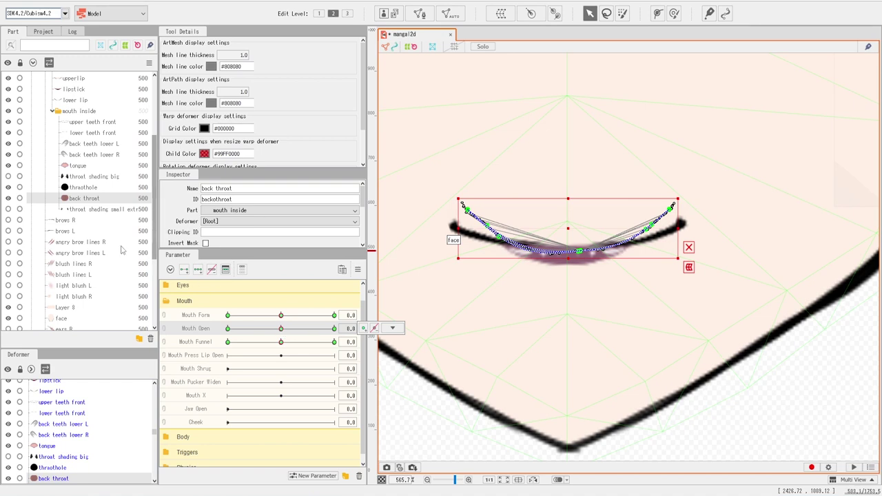
pyautogui.click(206, 343)
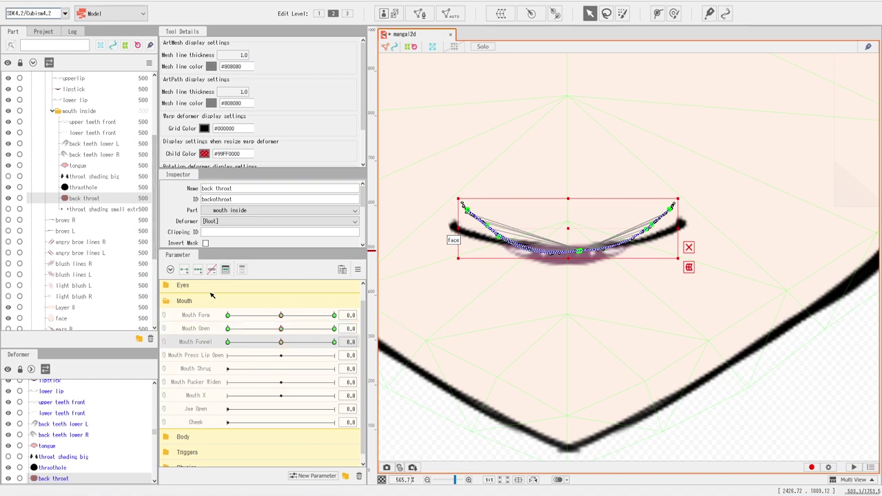
pyautogui.click(200, 330)
# Step: Return Mouth Form and Mouth Open to 0.0 and move the back throat's right path points onto the closed lip line
pyautogui.moveTo(280, 317); pyautogui.dragTo(224, 325)
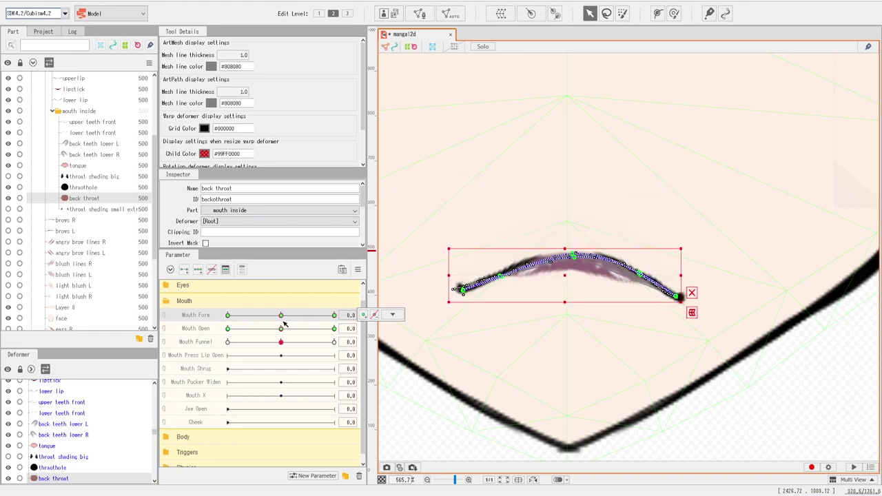
pyautogui.moveTo(282, 331)
pyautogui.mouseDown()
pyautogui.moveTo(350, 337)
pyautogui.moveTo(253, 332)
pyautogui.moveTo(279, 331)
pyautogui.mouseUp()
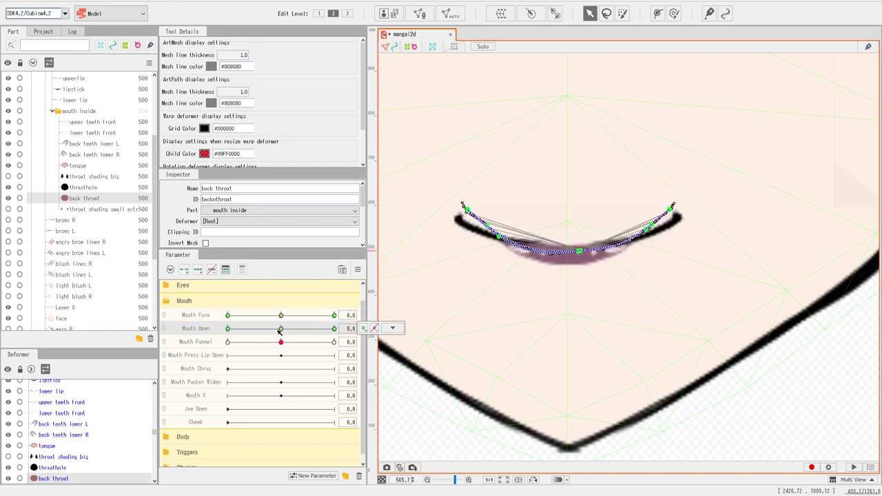
pyautogui.click(678, 222)
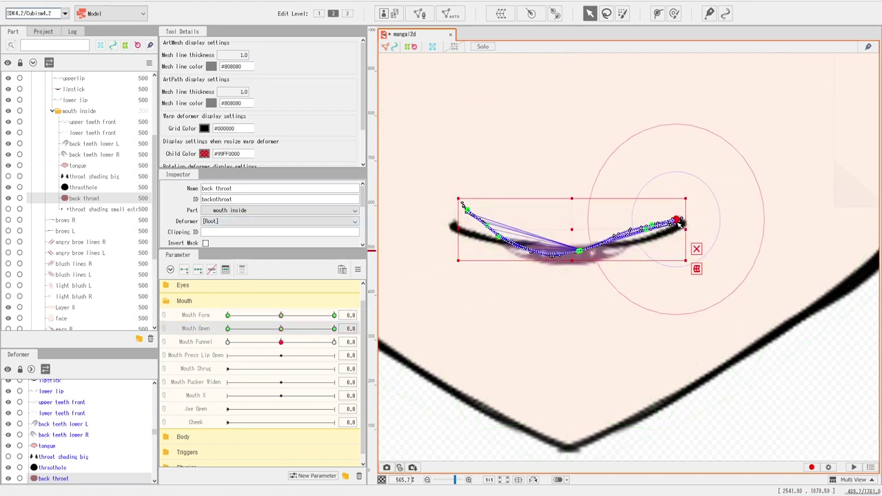
pyautogui.moveTo(678, 222); pyautogui.dragTo(655, 236)
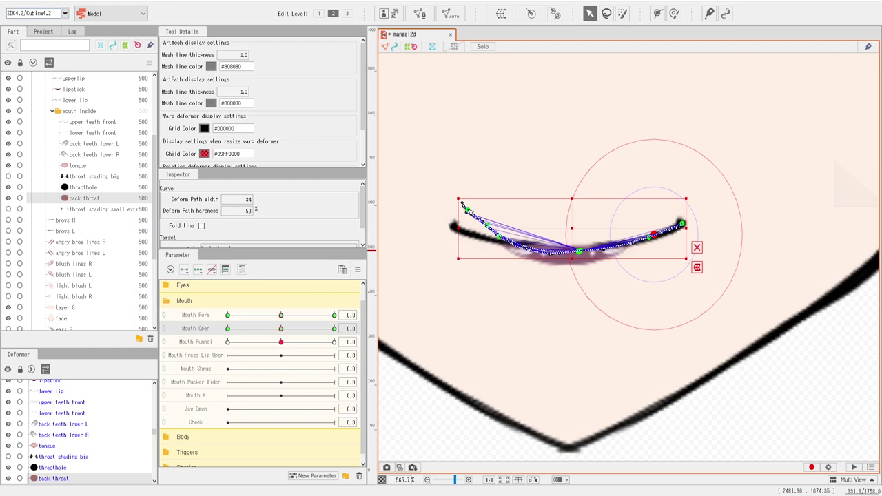
# Step: Move the back throat's left end and neighbouring path points down onto the closed lip line
pyautogui.moveTo(463, 206); pyautogui.dragTo(497, 242)
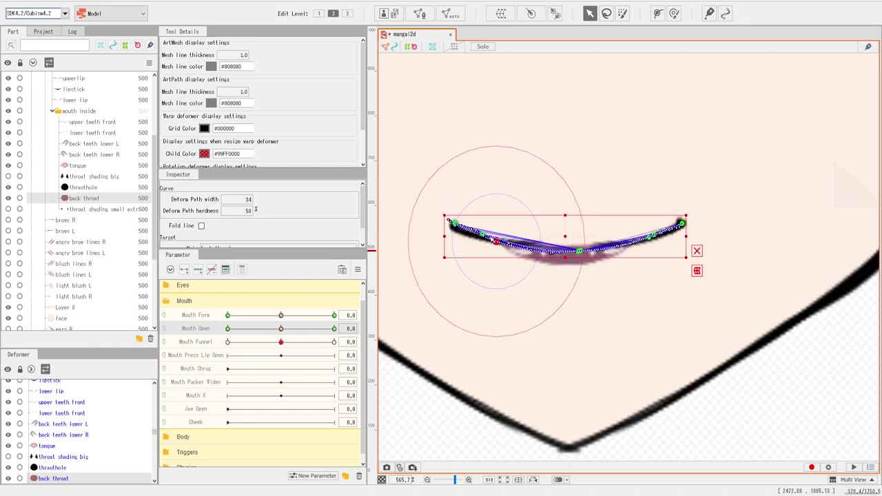
pyautogui.click(449, 222)
pyautogui.moveTo(449, 223); pyautogui.dragTo(455, 228)
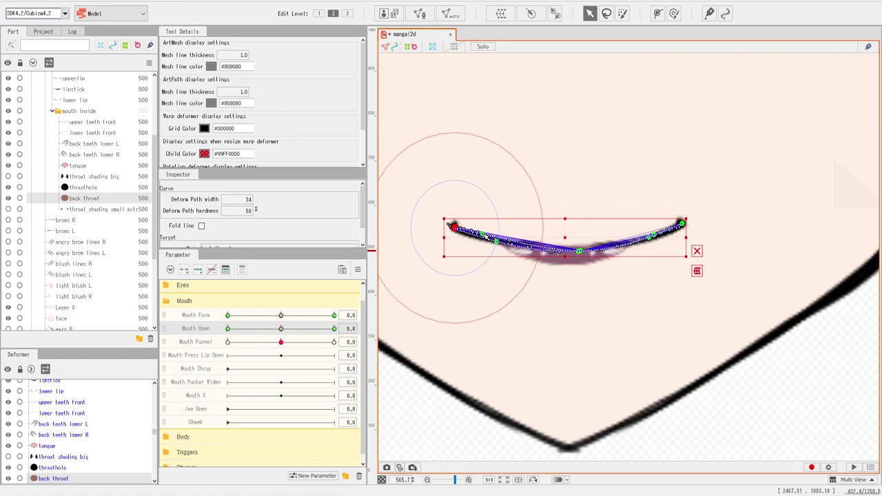
pyautogui.click(484, 236)
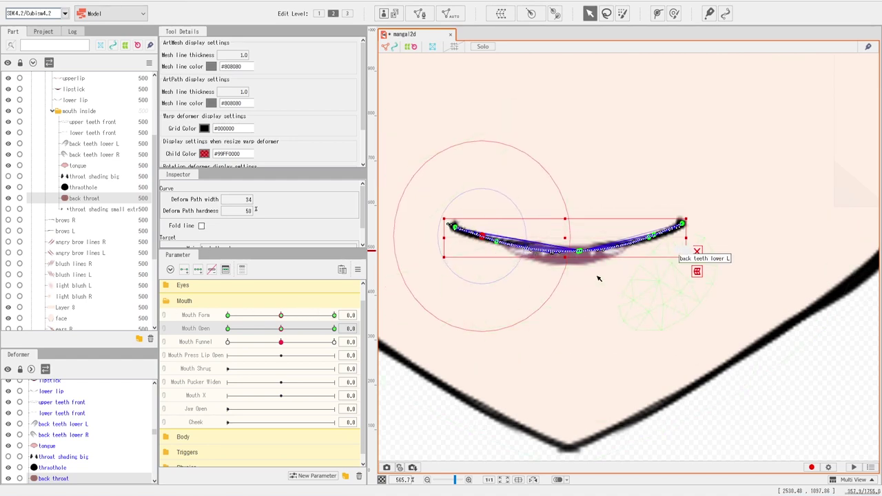
# Step: Open the mouth to Mouth Open 0.3 and select the upperlip, lipstick, lower lip and back throat together
pyautogui.moveTo(282, 317); pyautogui.dragTo(296, 330)
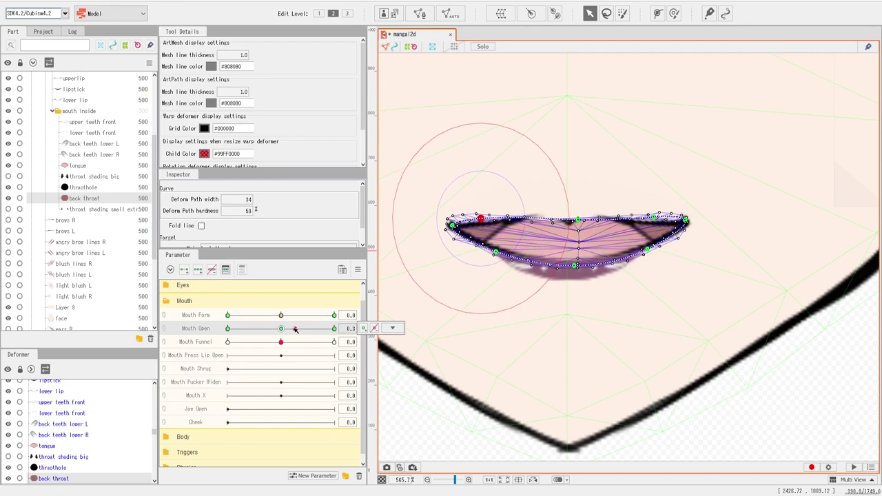
pyautogui.scroll(4, 81, 194)
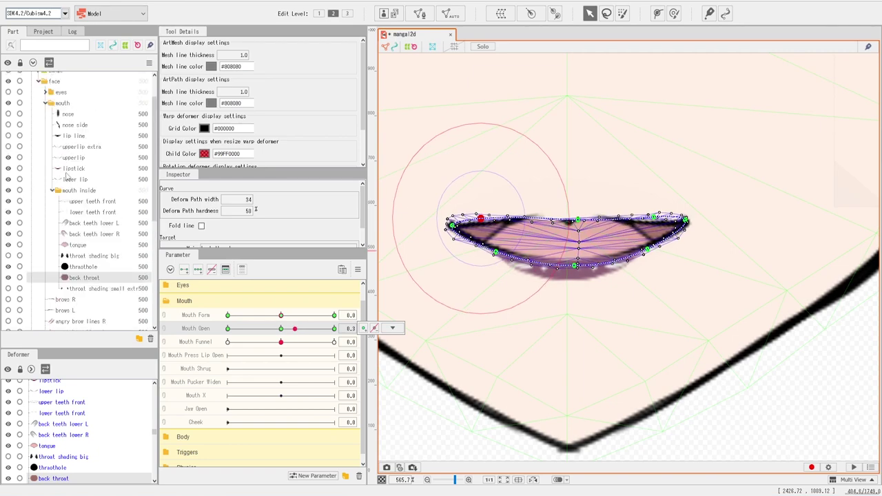
pyautogui.keyDown('shift'); pyautogui.click(69, 180); pyautogui.keyUp('shift')
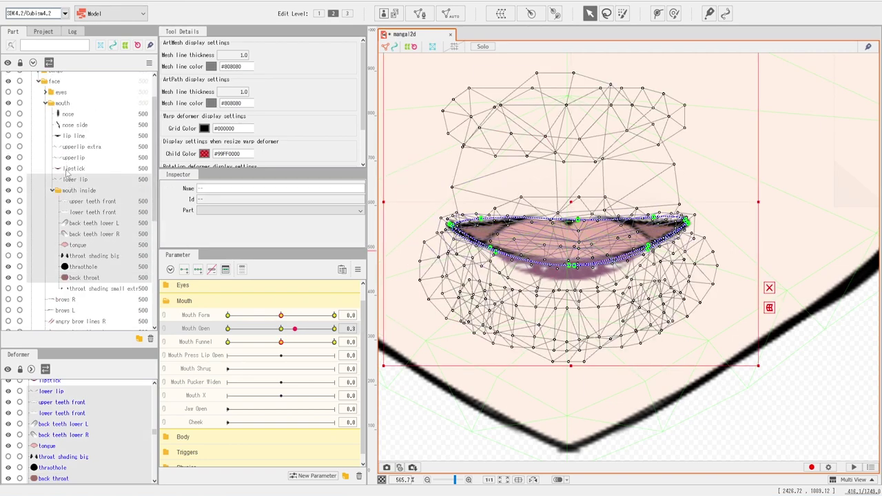
pyautogui.click(67, 170)
pyautogui.click(68, 160)
pyautogui.keyDown('shift'); pyautogui.click(67, 180); pyautogui.keyUp('shift')
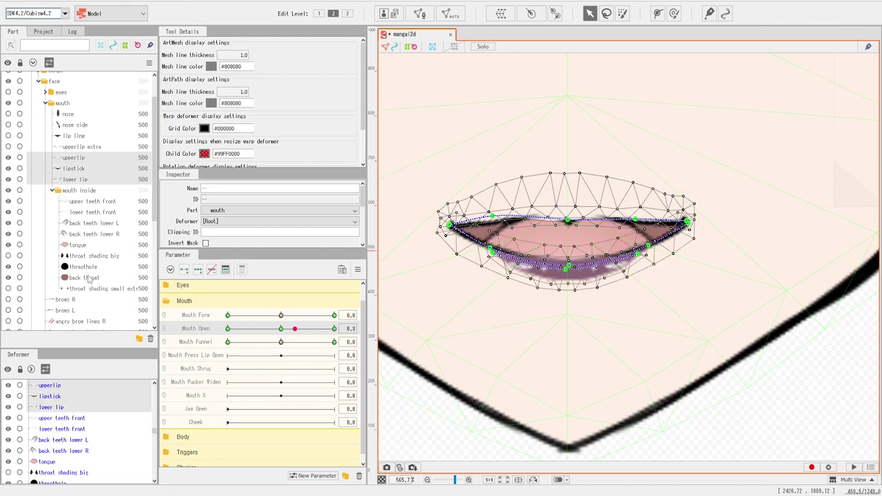
pyautogui.keyDown('ctrl'); pyautogui.click(88, 278); pyautogui.keyUp('ctrl')
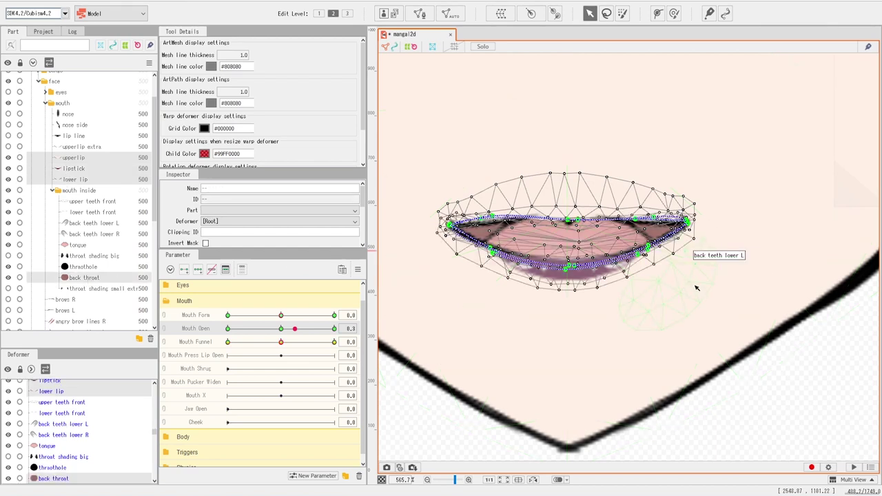
# Step: Set Mouth Open to 0.2 and activate brush selection with a brush size of 150.5 px
pyautogui.click(295, 332)
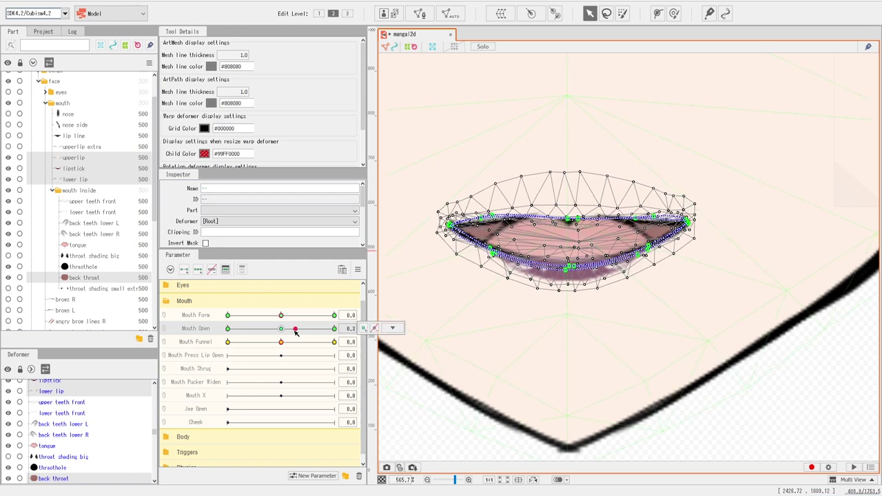
pyautogui.moveTo(295, 332); pyautogui.dragTo(294, 332)
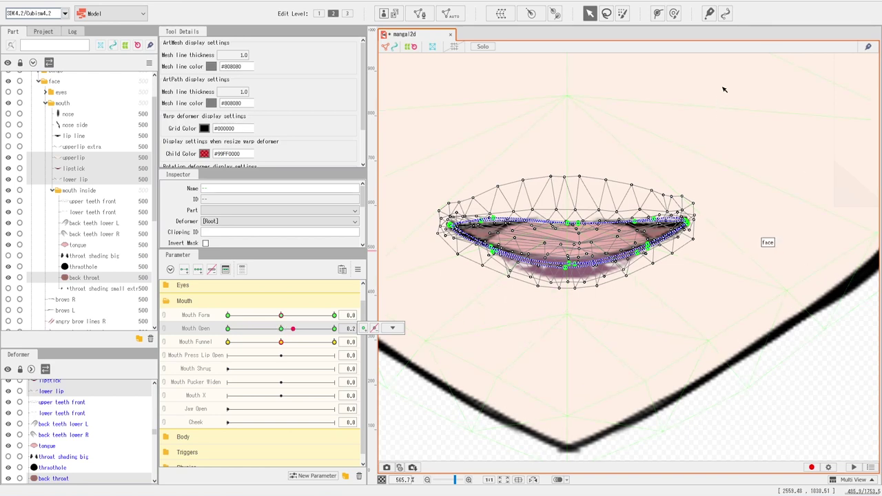
pyautogui.click(622, 13)
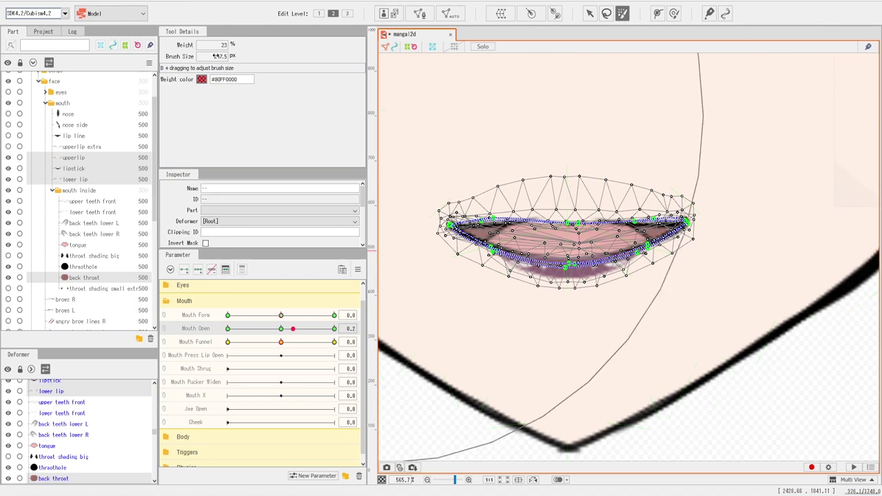
pyautogui.moveTo(219, 57); pyautogui.dragTo(245, 56)
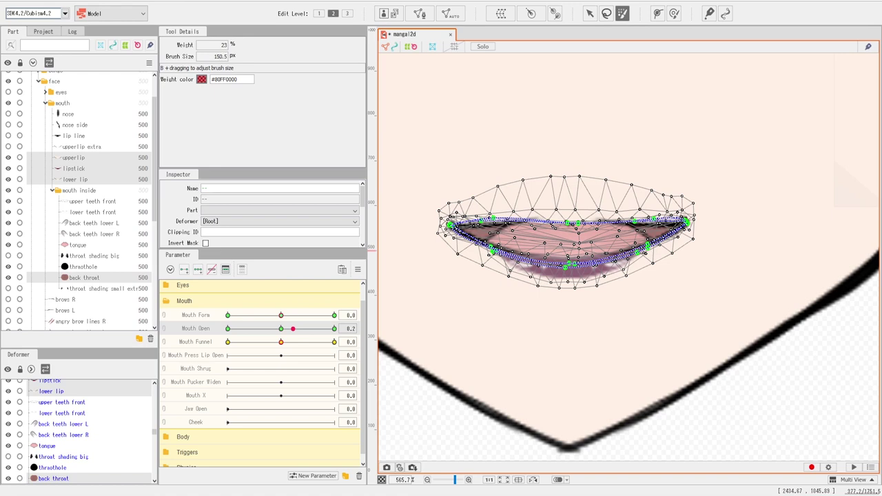
# Step: Set the brush size to 54.8 px and brush-select the middle section of the lips and back throat
pyautogui.moveTo(208, 57); pyautogui.dragTo(201, 56)
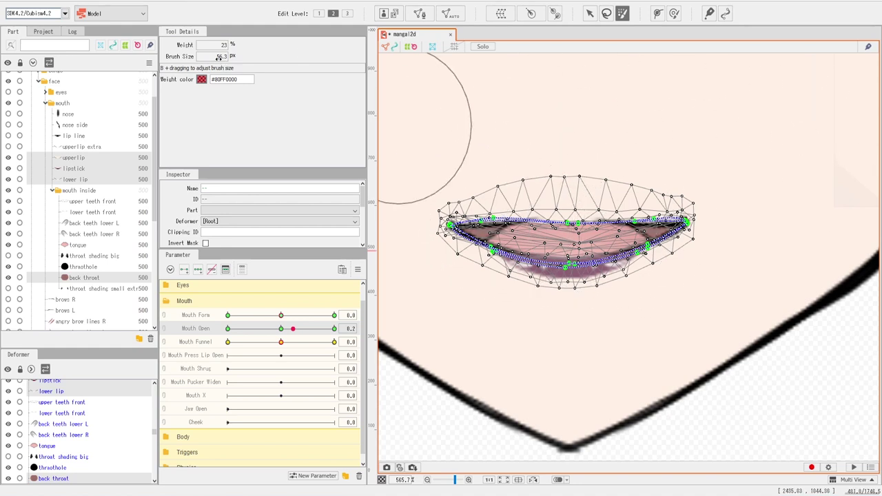
pyautogui.moveTo(212, 57); pyautogui.dragTo(210, 57)
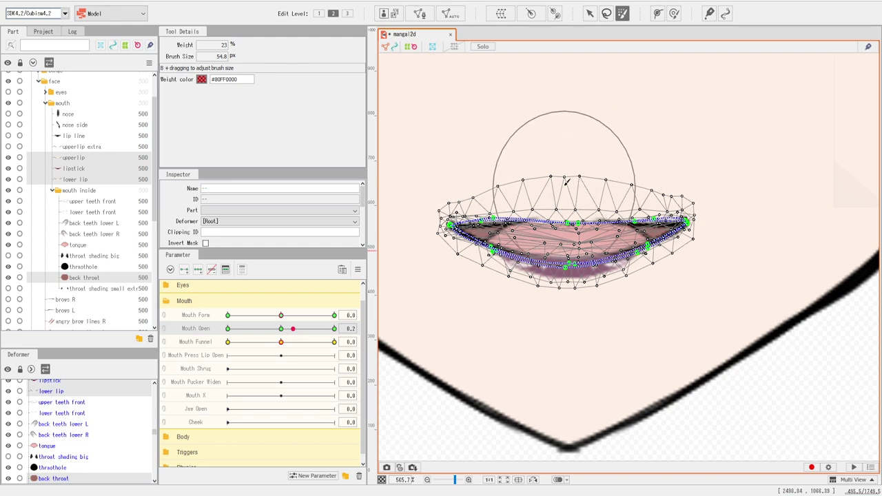
pyautogui.moveTo(566, 189)
pyautogui.mouseDown()
pyautogui.moveTo(566, 236)
pyautogui.moveTo(579, 212)
pyautogui.mouseUp()
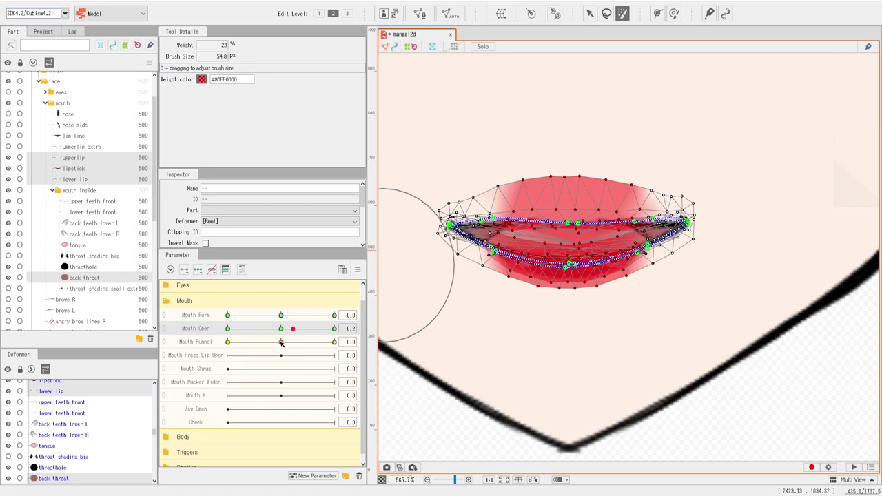
# Step: Set Mouth Funnel to 1.0 and Mouth Open to 0.0, and apply the slightly open shape to the brush-selected middle section
pyautogui.click(201, 343)
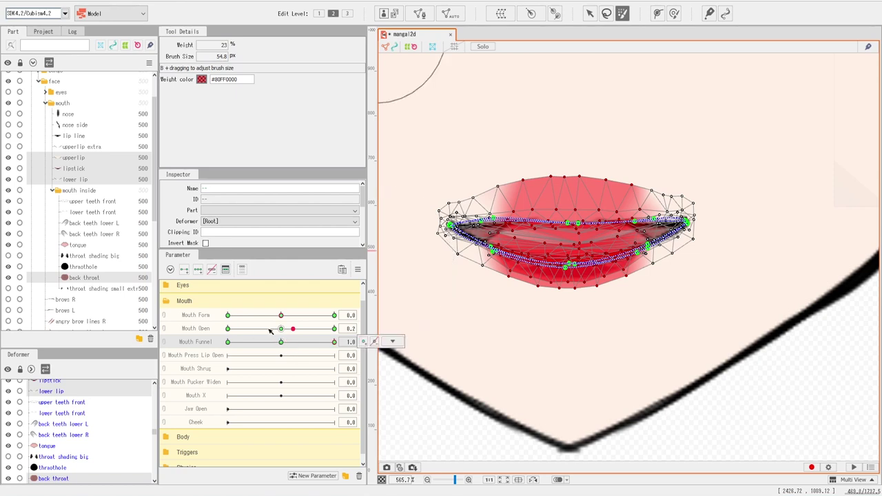
pyautogui.click(280, 329)
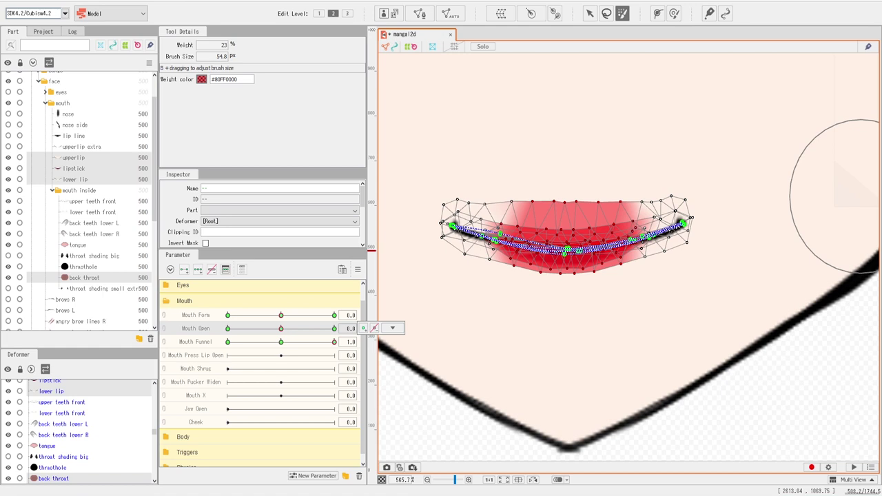
pyautogui.click(574, 148)
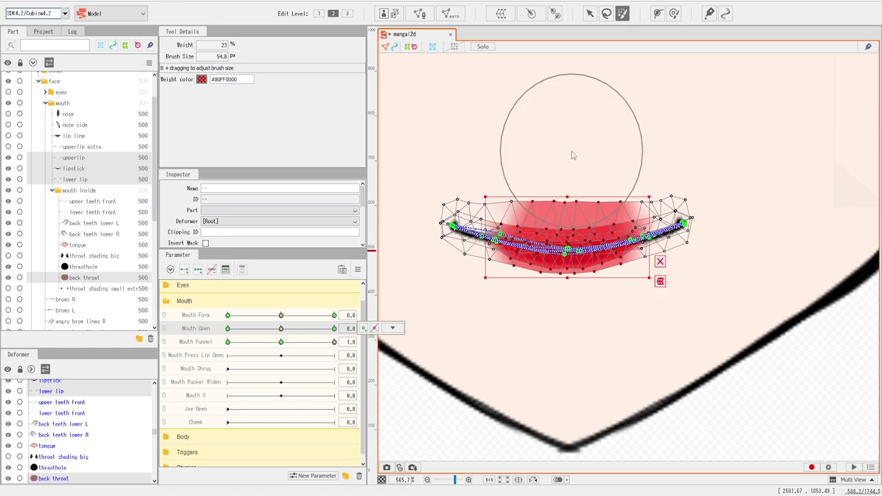
pyautogui.hotkey('ctrl', 'z')
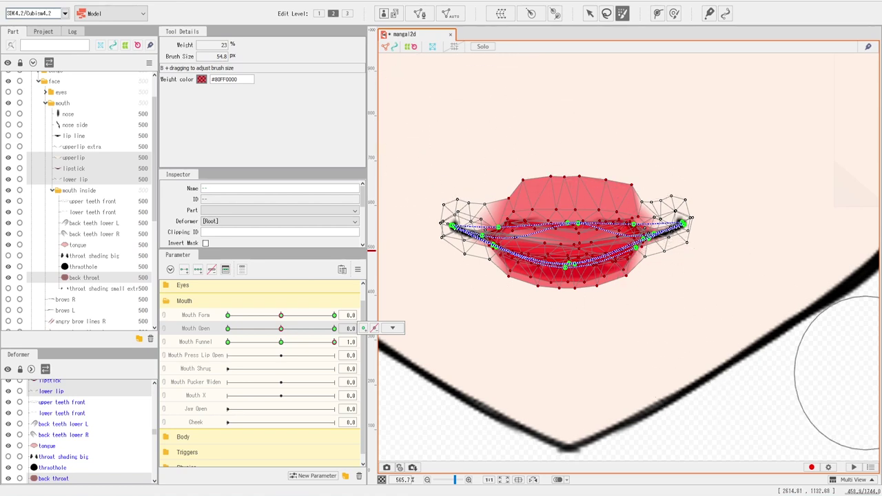
# Step: Select the upperlip, compare Mouth Open 0.5 with 0.0, and raise its middle path point slightly at 0.0
pyautogui.scroll(-6, 628, 321)
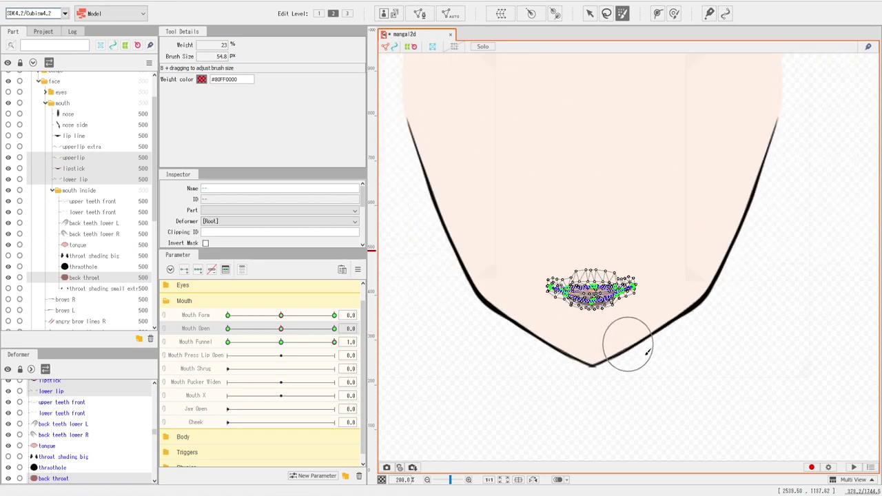
pyautogui.scroll(5, 658, 359)
pyautogui.scroll(-5, 537, 269)
pyautogui.scroll(2, 534, 269)
pyautogui.moveTo(504, 257); pyautogui.dragTo(600, 289)
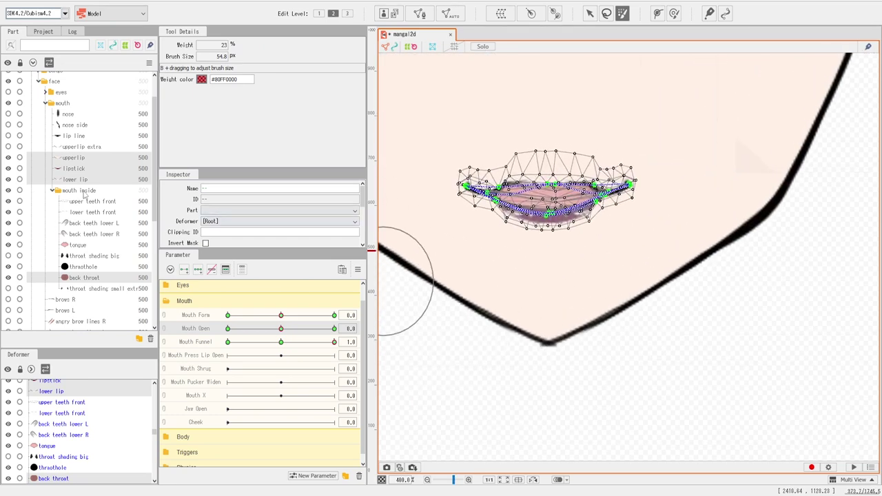
pyautogui.click(74, 158)
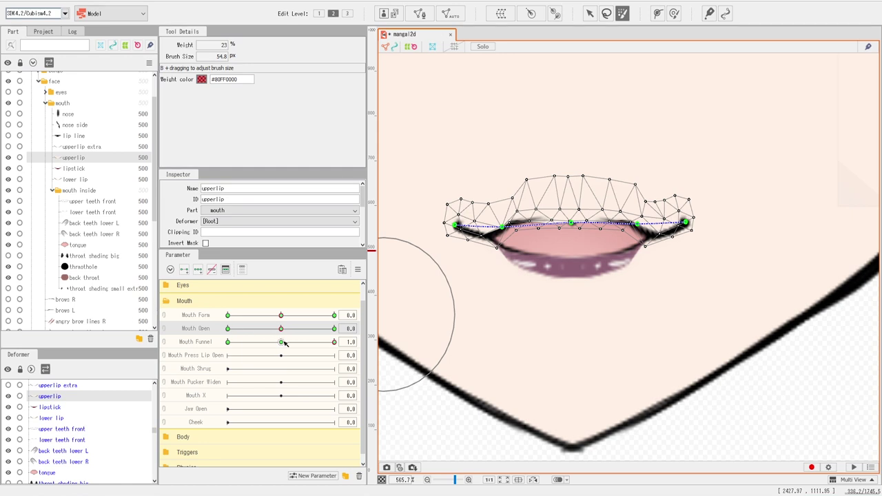
pyautogui.moveTo(281, 328); pyautogui.dragTo(306, 330)
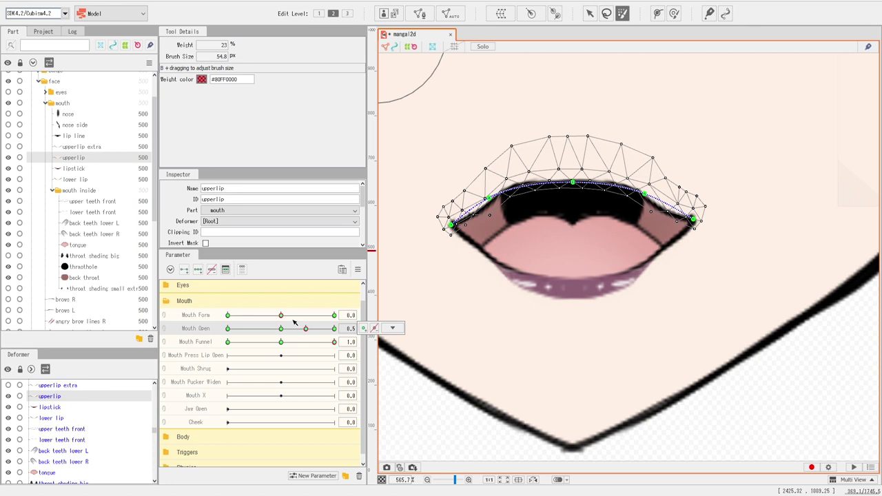
pyautogui.click(287, 332)
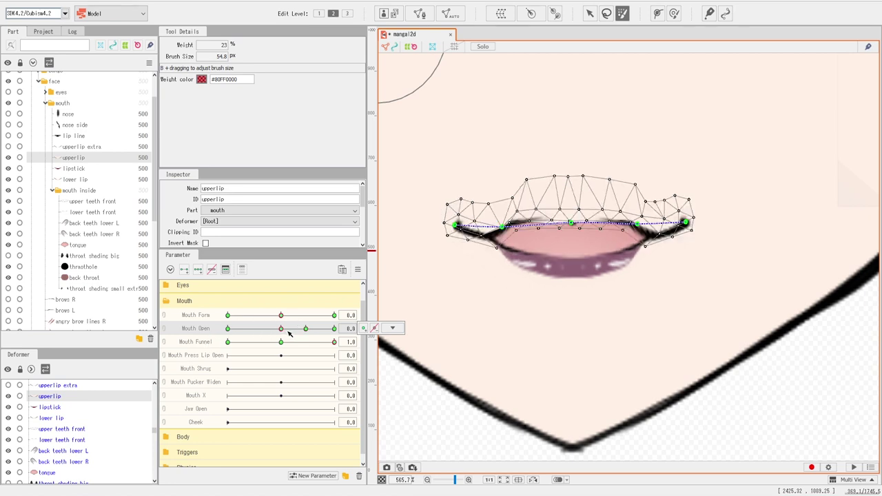
pyautogui.scroll(3, 598, 276)
pyautogui.scroll(-2, 597, 275)
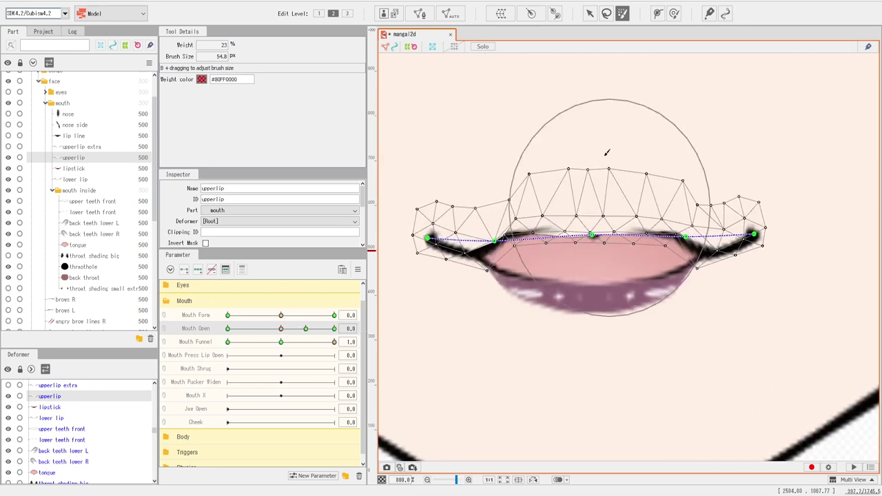
pyautogui.click(589, 13)
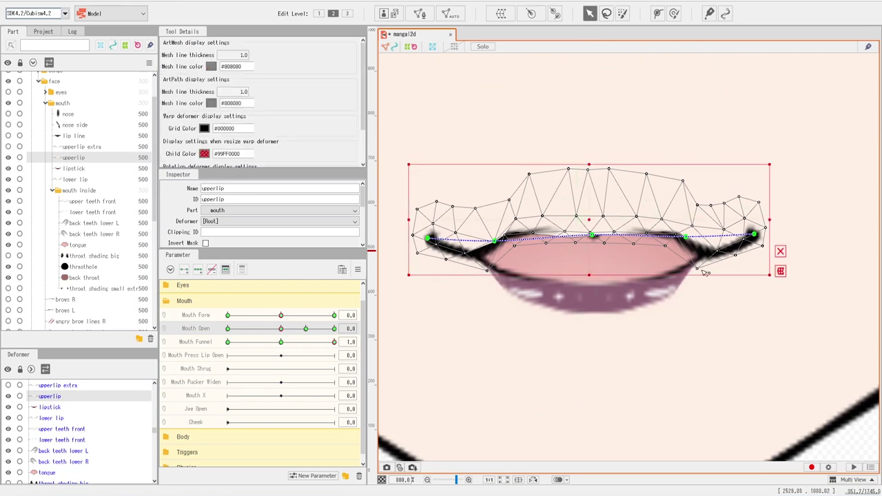
pyautogui.moveTo(591, 235); pyautogui.dragTo(591, 228)
# Step: Raise the back throat's upper path points to the upper lip and push down its protruding upper-edge mesh with the deform brush
pyautogui.click(563, 243)
pyautogui.moveTo(475, 253); pyautogui.dragTo(473, 242)
pyautogui.moveTo(607, 236); pyautogui.dragTo(603, 223)
pyautogui.click(675, 13)
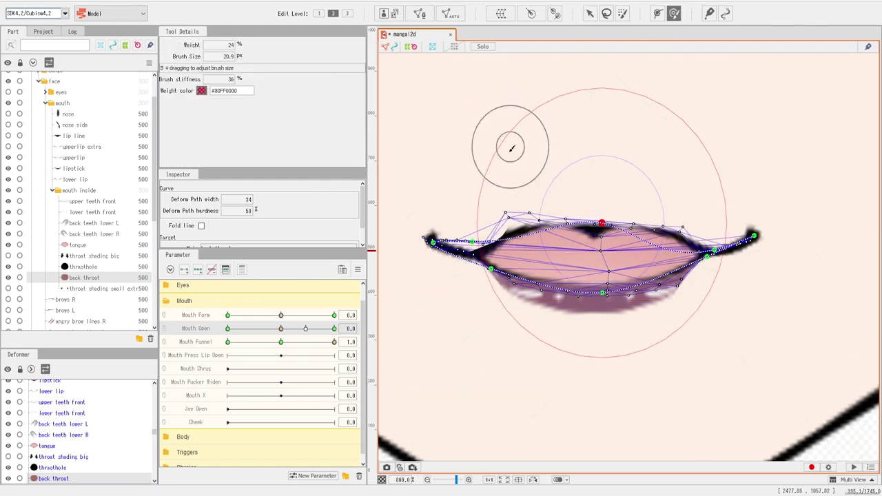
pyautogui.moveTo(513, 193); pyautogui.dragTo(519, 218)
pyautogui.moveTo(680, 192); pyautogui.dragTo(683, 215)
# Step: Fine-tune the back throat's right, upper middle, lower middle and left path points to follow the lip outline
pyautogui.click(589, 13)
pyautogui.moveTo(715, 251)
pyautogui.mouseDown()
pyautogui.moveTo(714, 238)
pyautogui.moveTo(714, 247)
pyautogui.mouseUp()
pyautogui.moveTo(602, 223); pyautogui.dragTo(587, 220)
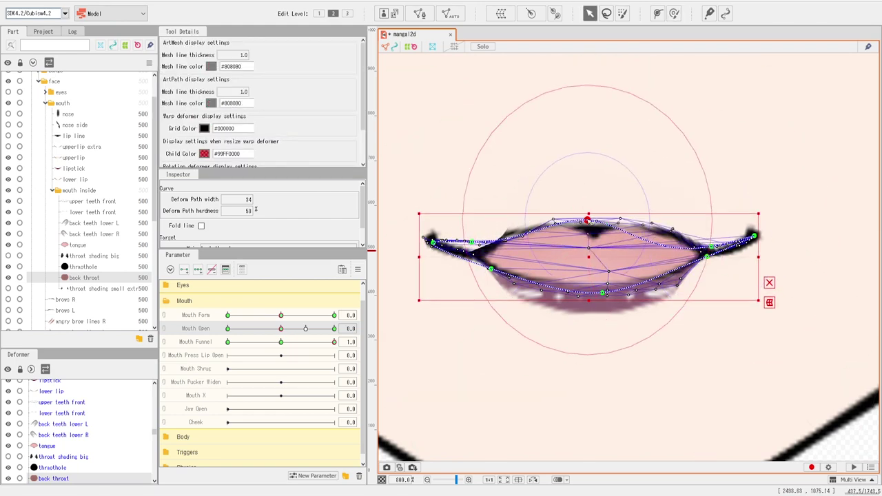
pyautogui.moveTo(603, 293); pyautogui.dragTo(595, 292)
pyautogui.moveTo(491, 269); pyautogui.dragTo(476, 242)
pyautogui.scroll(2, 538, 285)
pyautogui.scroll(-3, 540, 288)
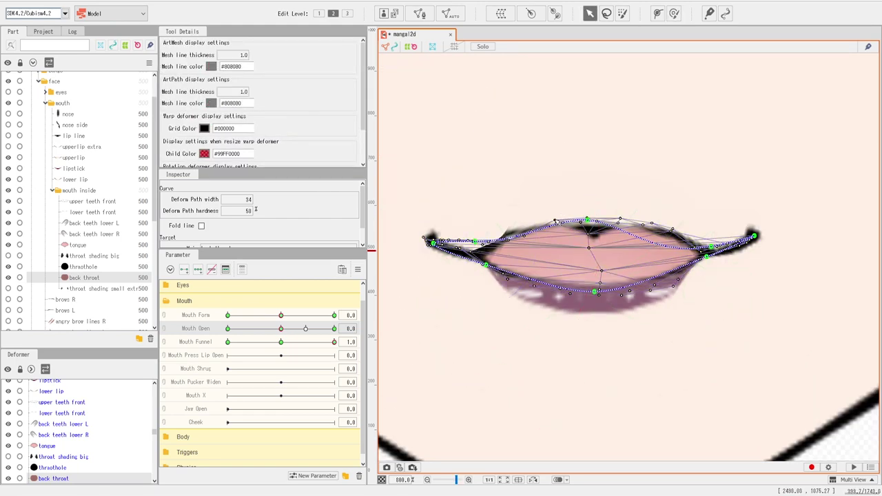
# Step: Reshape the upperlip into a smoother arch by raising its middle path point and adjusting the points near its left corner
pyautogui.click(80, 149)
pyautogui.click(80, 158)
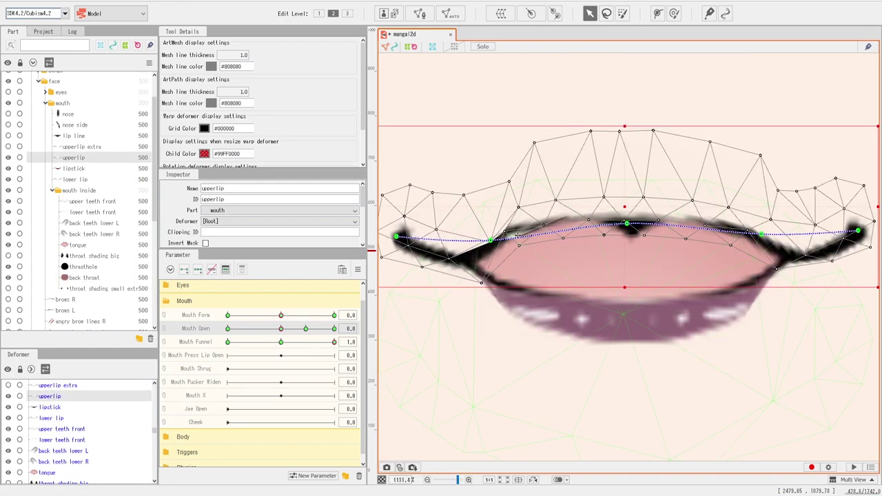
pyautogui.scroll(3, 464, 293)
pyautogui.moveTo(463, 291); pyautogui.dragTo(473, 283)
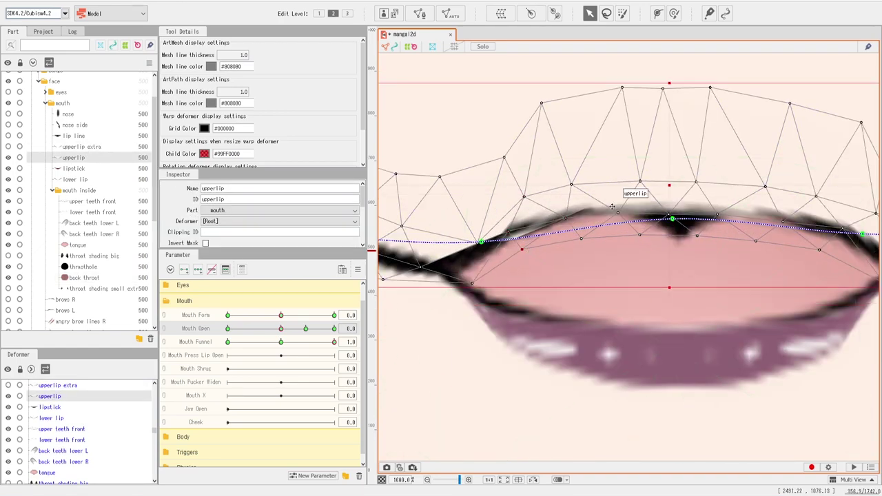
pyautogui.moveTo(673, 219); pyautogui.dragTo(673, 207)
pyautogui.moveTo(481, 241); pyautogui.dragTo(483, 243)
pyautogui.moveTo(523, 197); pyautogui.dragTo(531, 208)
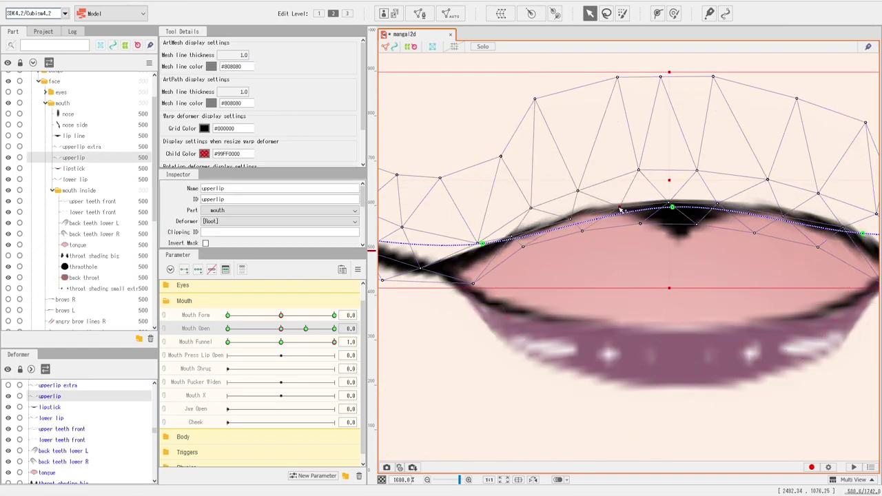
# Step: Hide the teeth, tongue and throat details in front of the back throat, and adjust the lower lip's middle path point
pyautogui.scroll(-1, 677, 242)
pyautogui.scroll(-2, 678, 241)
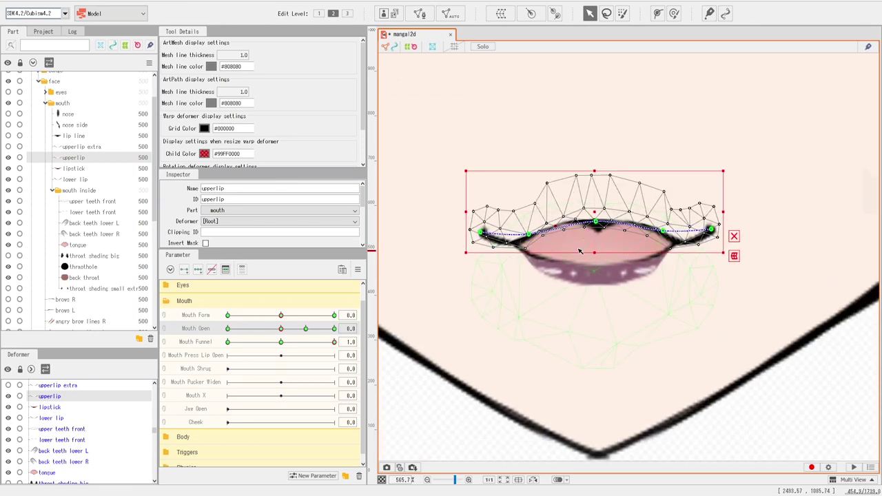
pyautogui.moveTo(281, 329)
pyautogui.mouseDown()
pyautogui.moveTo(272, 340)
pyautogui.moveTo(281, 339)
pyautogui.mouseUp()
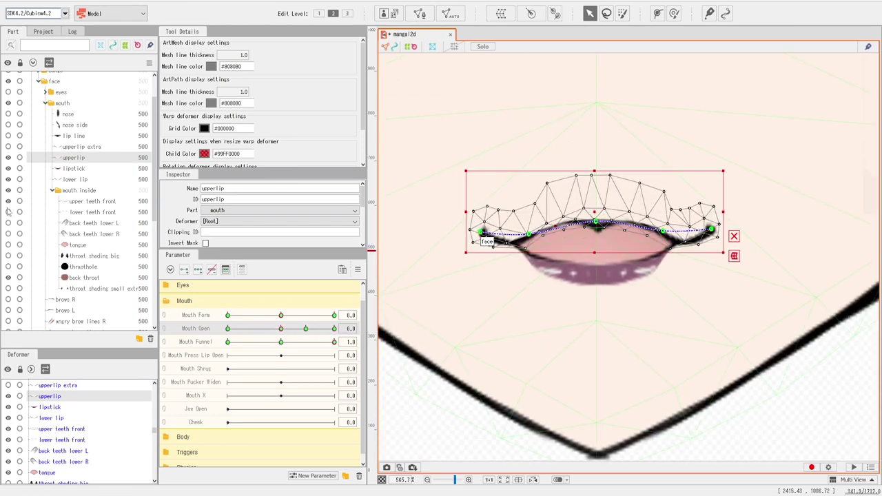
pyautogui.press('Down')
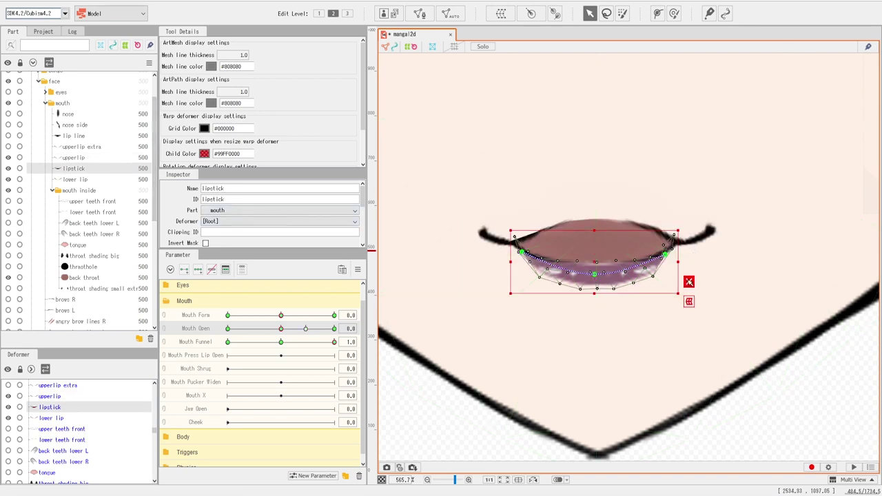
pyautogui.press('Down')
# Step: Show and select the upper teeth front, and check its placement at Mouth Form 0.0 and Mouth Funnel 1.0
pyautogui.click(8, 202)
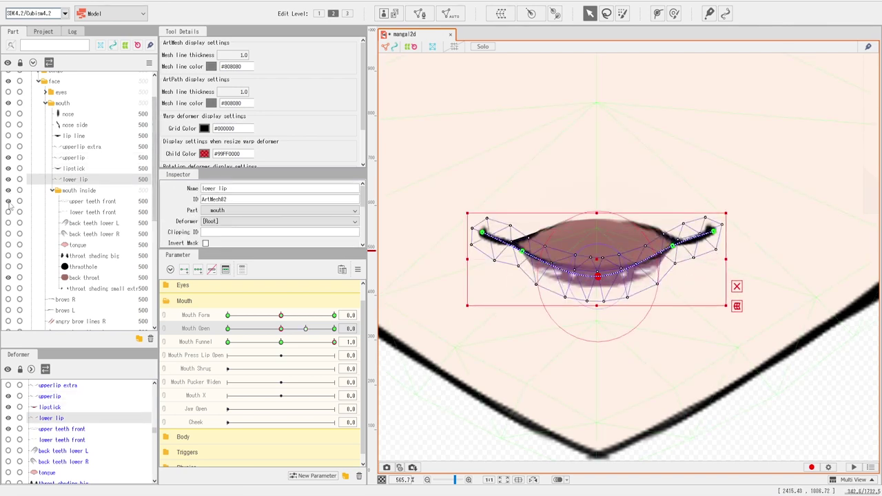
pyautogui.click(73, 202)
pyautogui.scroll(-2, 561, 355)
pyautogui.moveTo(280, 316); pyautogui.dragTo(282, 319)
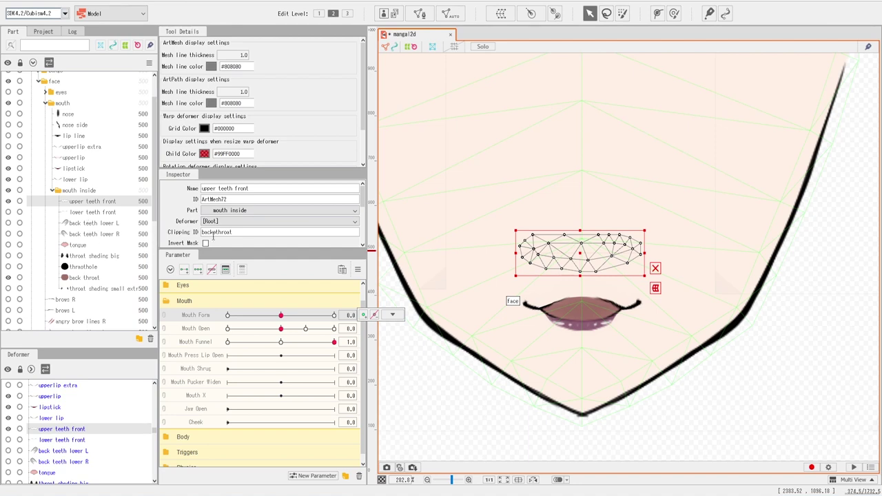
pyautogui.moveTo(281, 343); pyautogui.dragTo(335, 343)
pyautogui.scroll(2, 584, 338)
pyautogui.moveTo(609, 355); pyautogui.dragTo(637, 361)
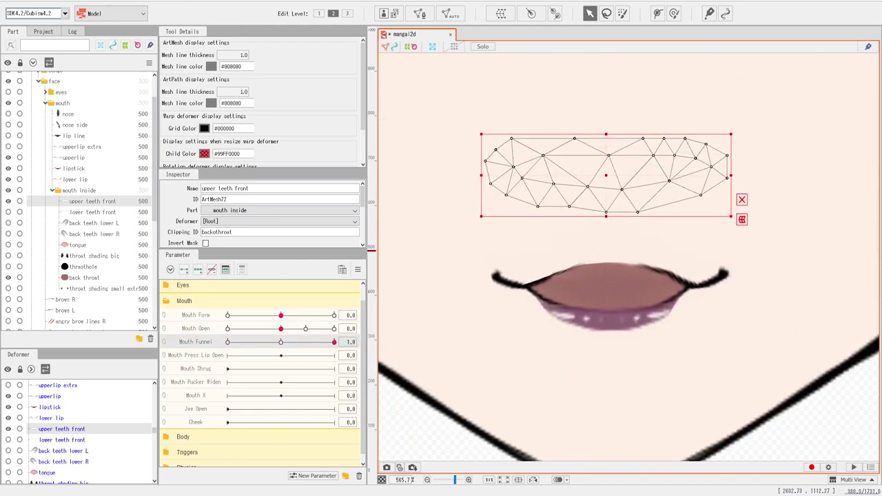
# Step: Select the back throat and adjust its upper-edge mesh points to meet the upper lip line
pyautogui.click(60, 161)
pyautogui.click(540, 289)
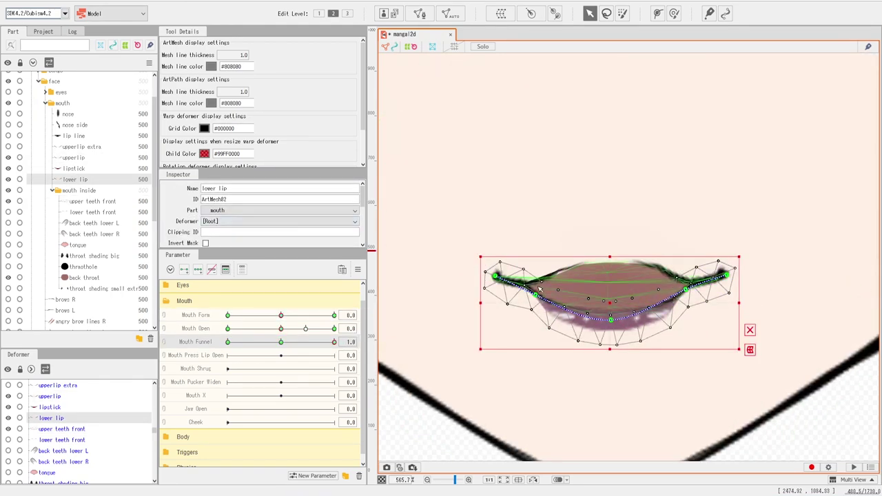
pyautogui.click(540, 289)
pyautogui.scroll(3, 524, 293)
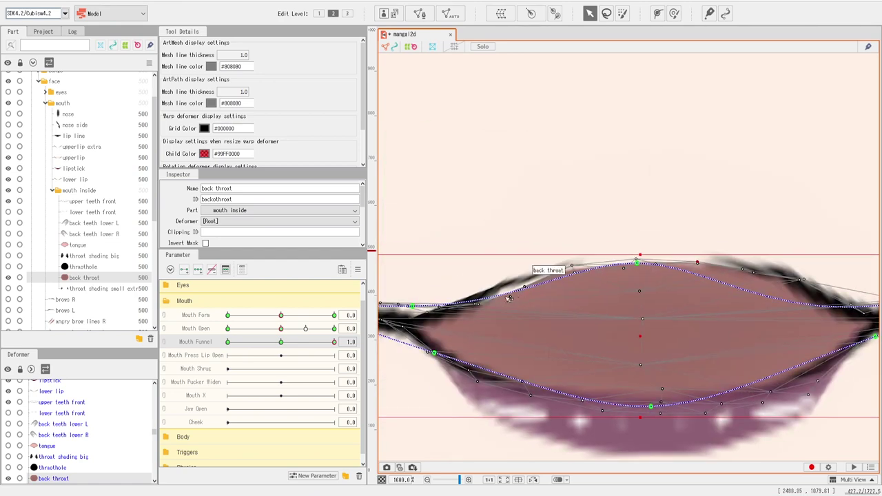
pyautogui.scroll(2, 640, 246)
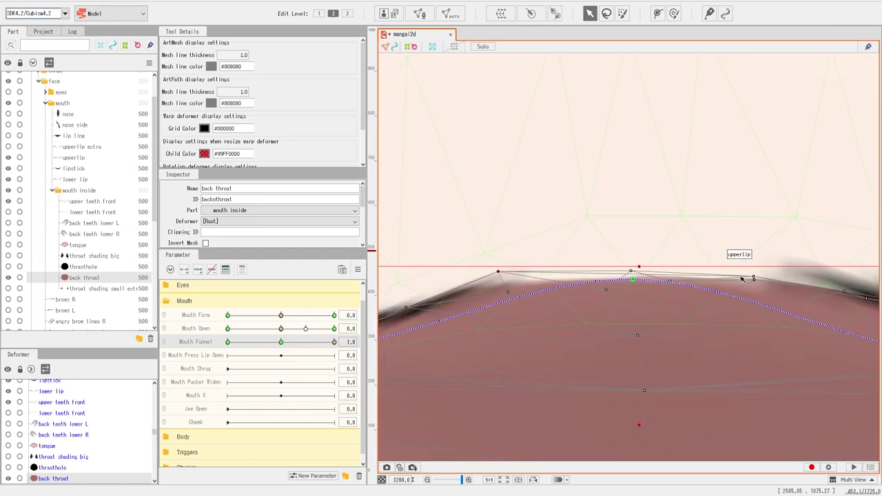
pyautogui.scroll(-4, 670, 299)
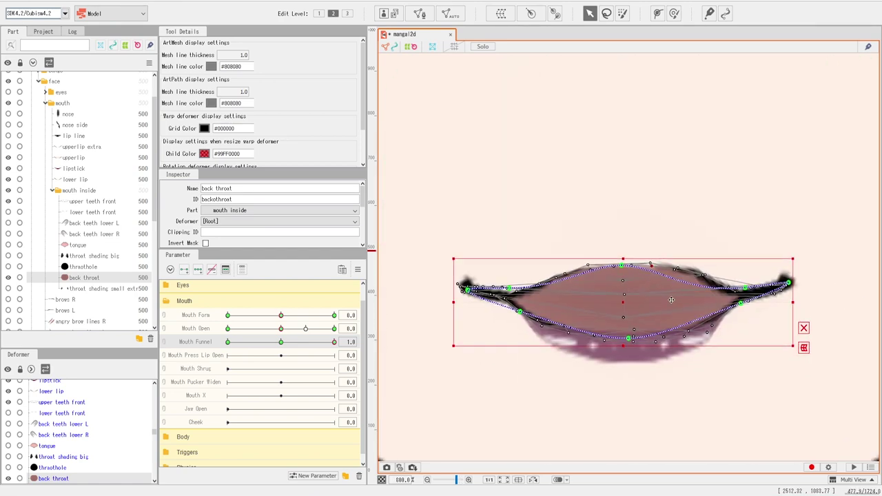
# Step: Spread the back throat's inner mesh points evenly at Mouth Open 0.0 and compare Mouth Funnel 0.0 with 1.0
pyautogui.moveTo(280, 331)
pyautogui.mouseDown()
pyautogui.moveTo(221, 334)
pyautogui.moveTo(296, 335)
pyautogui.moveTo(267, 336)
pyautogui.mouseUp()
pyautogui.moveTo(308, 345); pyautogui.dragTo(380, 347)
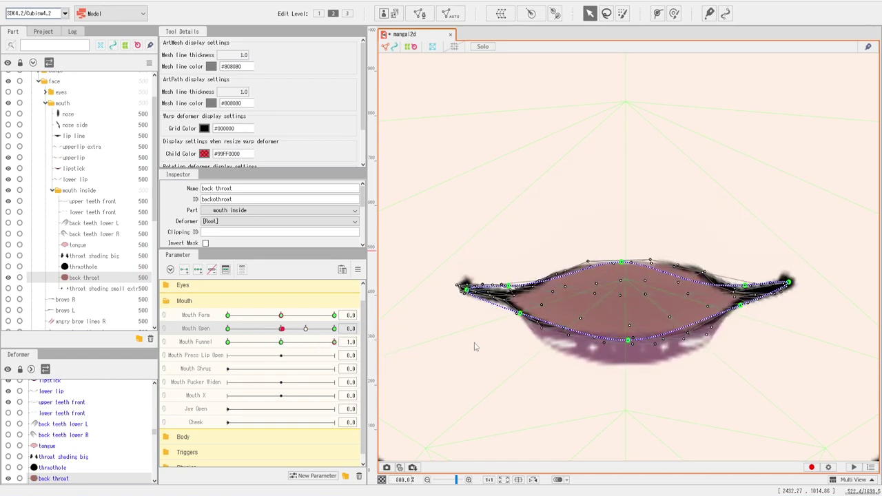
pyautogui.moveTo(474, 347); pyautogui.dragTo(282, 358)
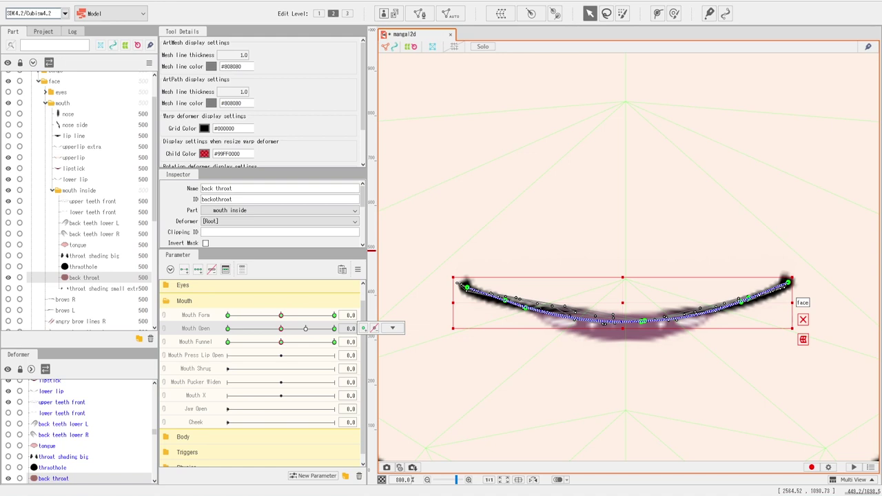
pyautogui.hotkey('ctrl', 'z')
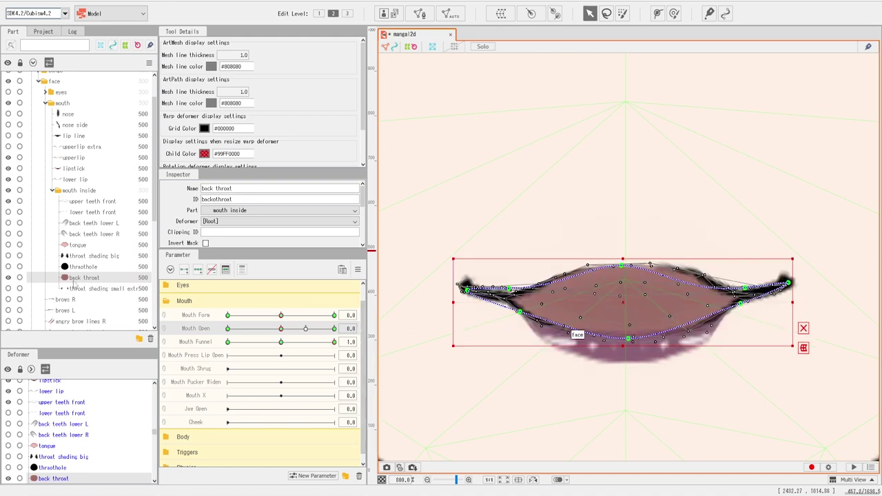
# Step: Set Mouth Open to 0.5 and select the upperlip, lipstick, lower lip and back throat together
pyautogui.click(306, 329)
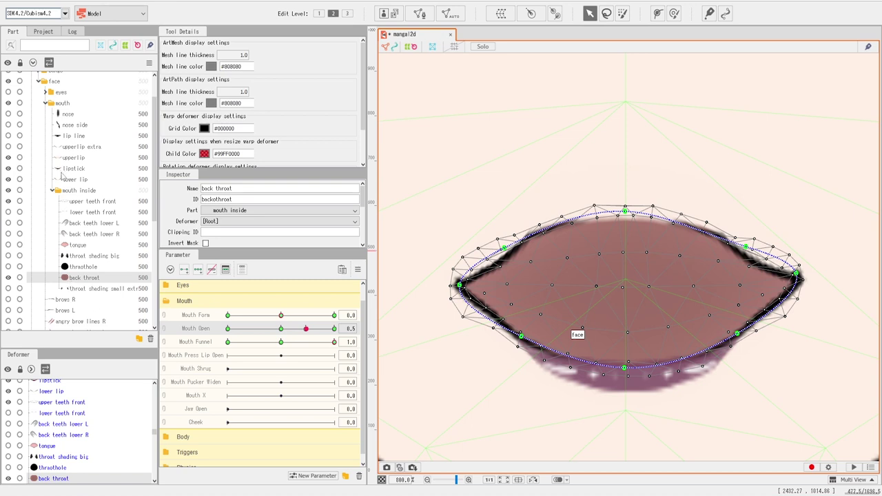
pyautogui.keyDown('ctrl'); pyautogui.click(67, 179); pyautogui.keyUp('ctrl')
pyautogui.keyDown('ctrl'); pyautogui.click(72, 169); pyautogui.keyUp('ctrl')
pyautogui.keyDown('ctrl'); pyautogui.click(76, 159); pyautogui.keyUp('ctrl')
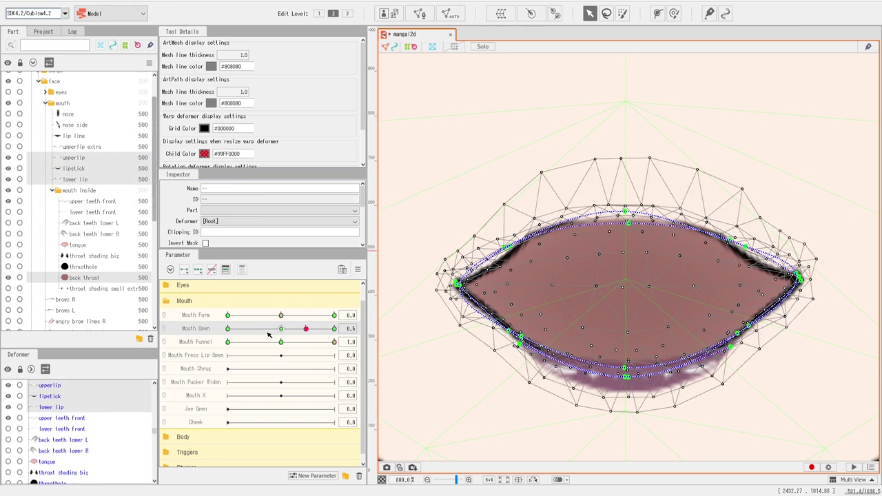
# Step: Select the back throat on its own and add a Mouth Open key at 0.5
pyautogui.click(306, 328)
pyautogui.click(365, 329)
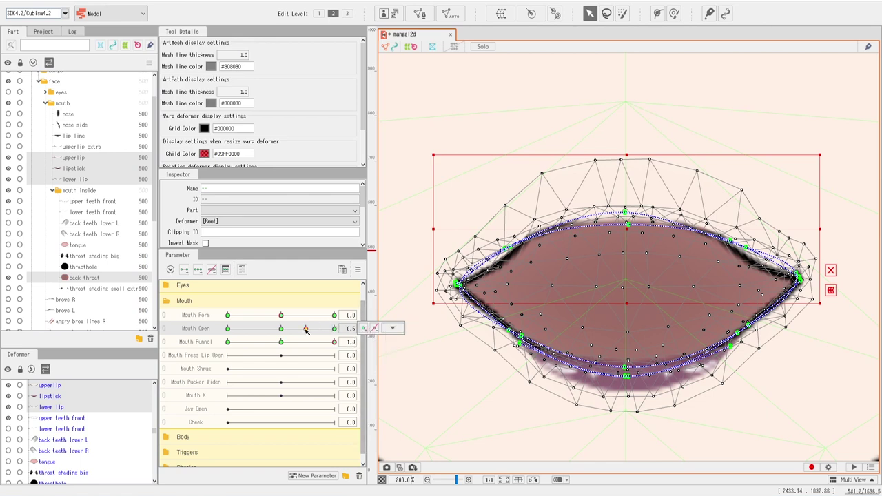
pyautogui.click(376, 329)
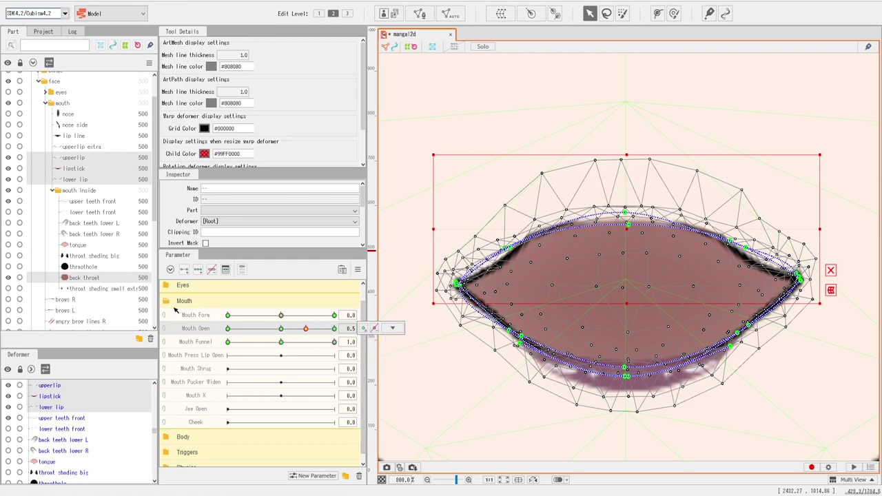
pyautogui.click(67, 270)
pyautogui.click(76, 278)
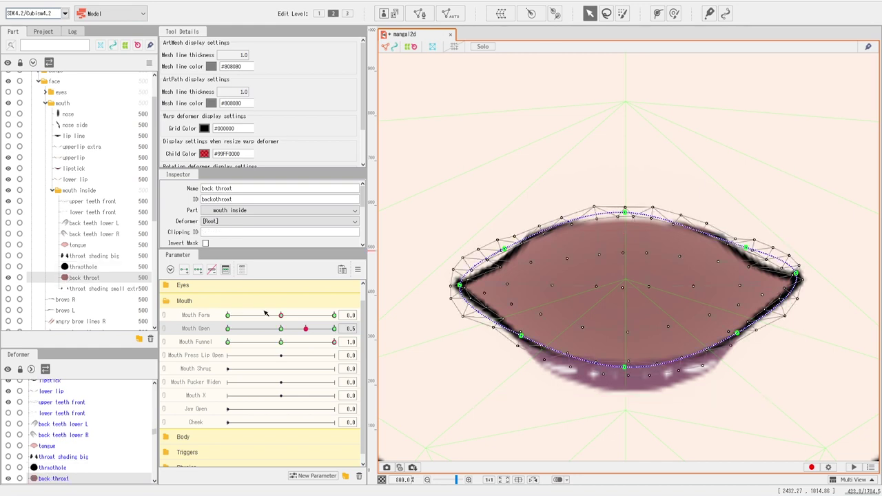
pyautogui.click(301, 328)
pyautogui.moveTo(300, 329); pyautogui.dragTo(306, 330)
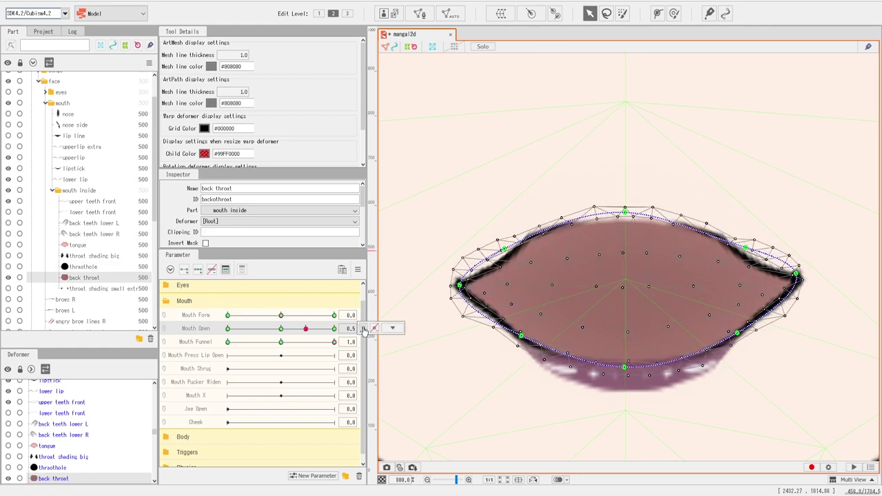
# Step: Add a Mouth Open 0.5 key to the lower lip and the lipstick, and check the upperlip for the same key
pyautogui.click(74, 181)
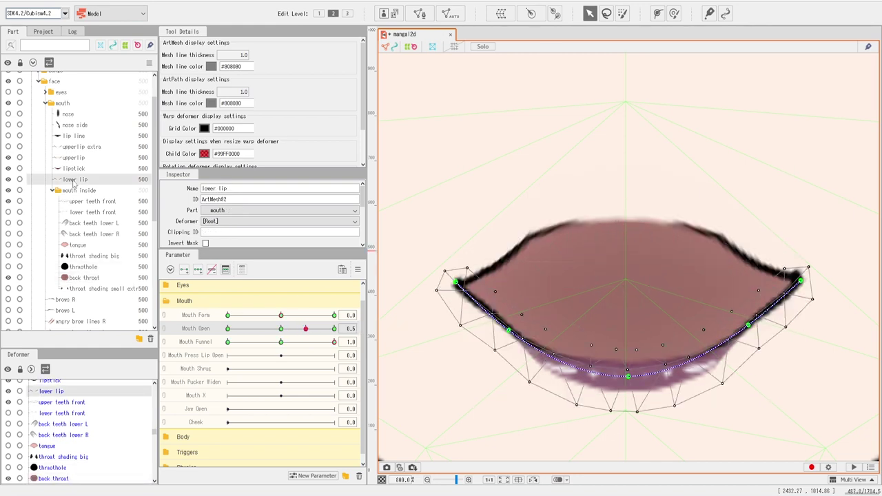
pyautogui.click(306, 329)
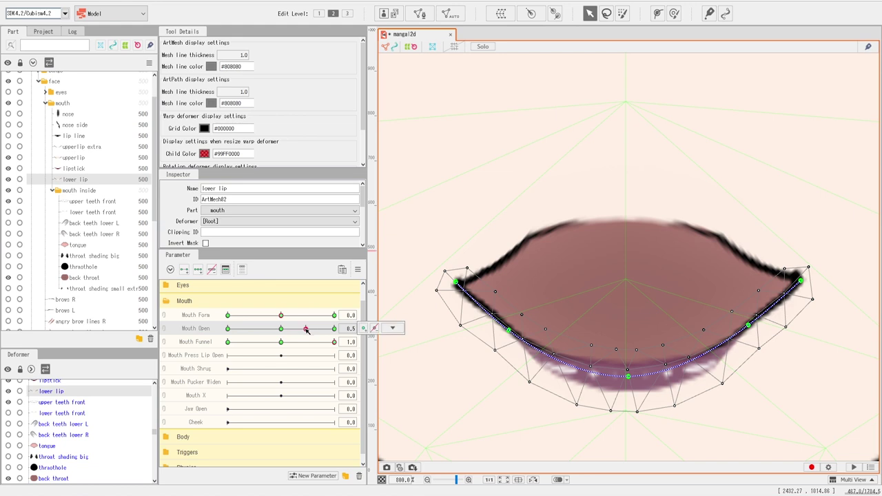
pyautogui.rightClick(69, 171)
pyautogui.click(68, 171)
pyautogui.click(306, 329)
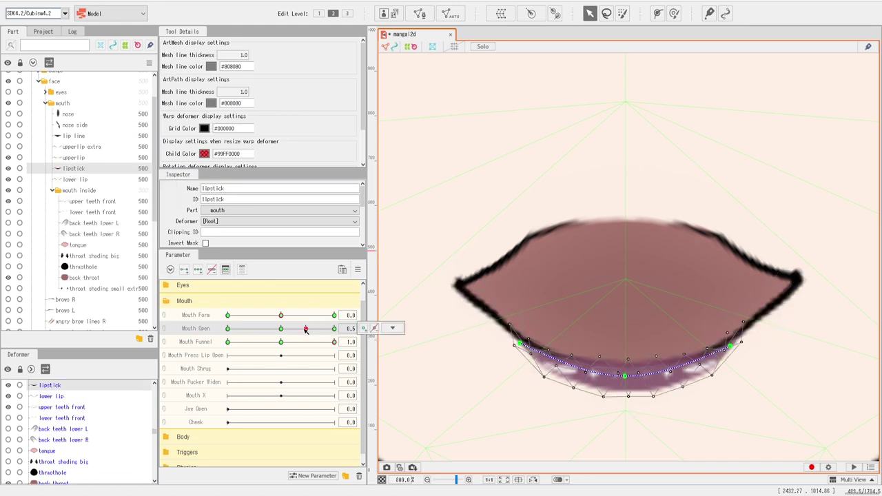
pyautogui.click(57, 160)
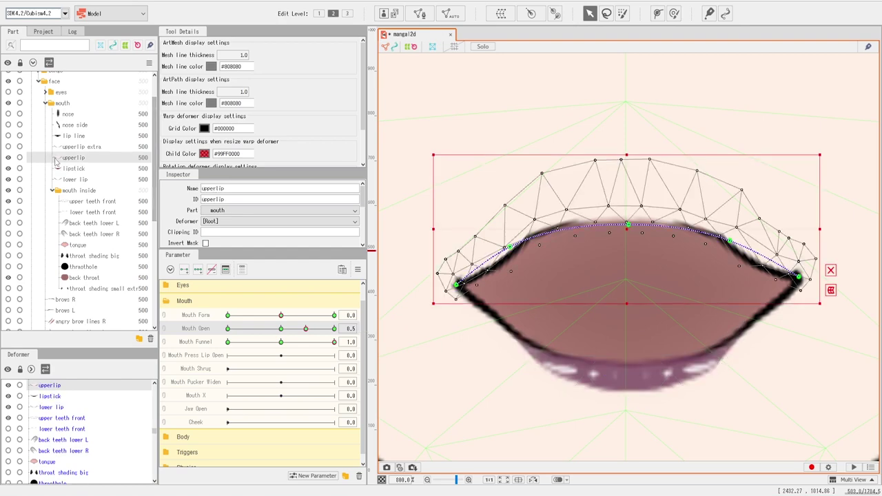
# Step: At Mouth Open 0.0, brush-select the mesh points around both mouth corners of the upperlip, lipstick, lower lip and back throat
pyautogui.moveTo(304, 331)
pyautogui.mouseDown()
pyautogui.moveTo(186, 328)
pyautogui.moveTo(345, 329)
pyautogui.mouseUp()
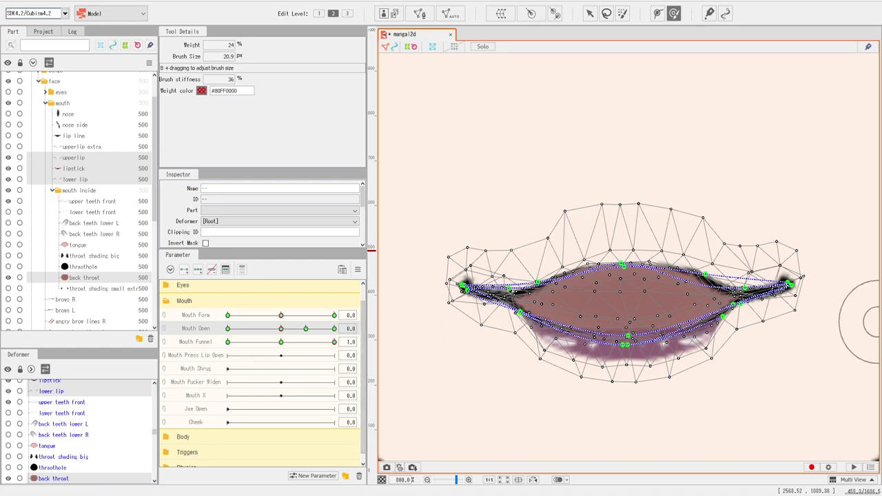
pyautogui.click(623, 13)
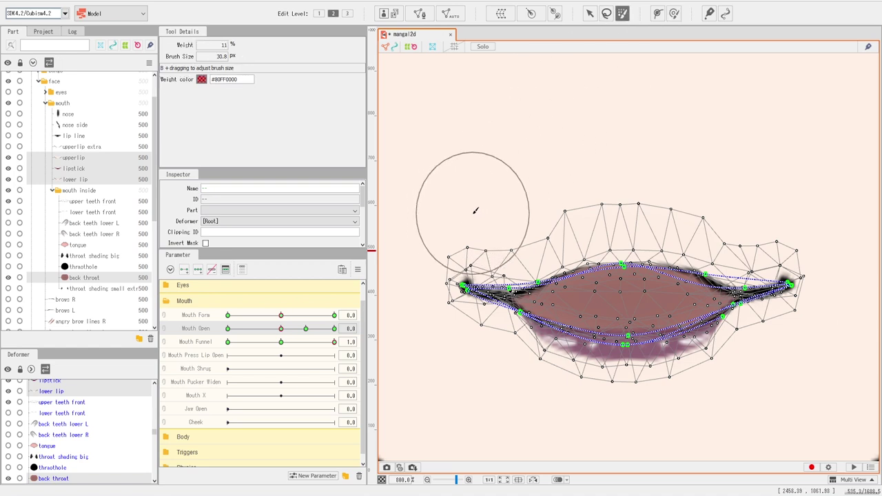
pyautogui.moveTo(473, 207)
pyautogui.mouseDown()
pyautogui.moveTo(479, 335)
pyautogui.moveTo(492, 174)
pyautogui.moveTo(502, 171)
pyautogui.moveTo(475, 361)
pyautogui.mouseUp()
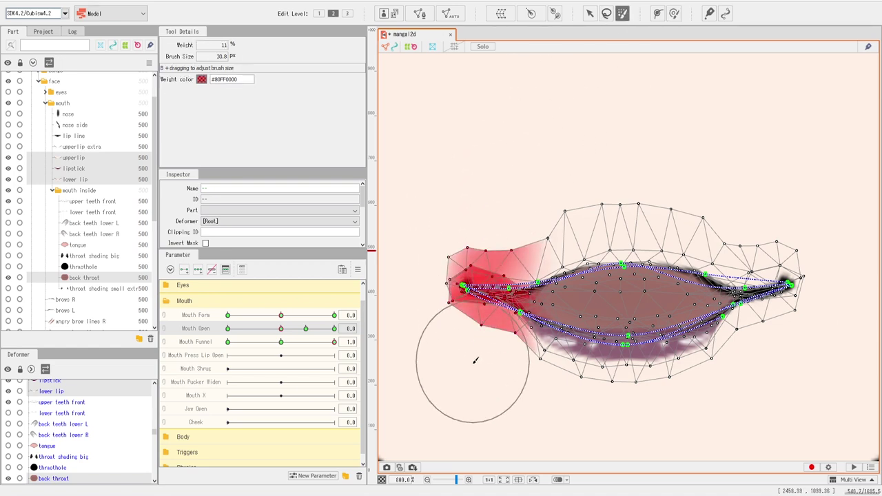
pyautogui.moveTo(828, 181)
pyautogui.mouseDown()
pyautogui.moveTo(755, 311)
pyautogui.moveTo(784, 478)
pyautogui.mouseUp()
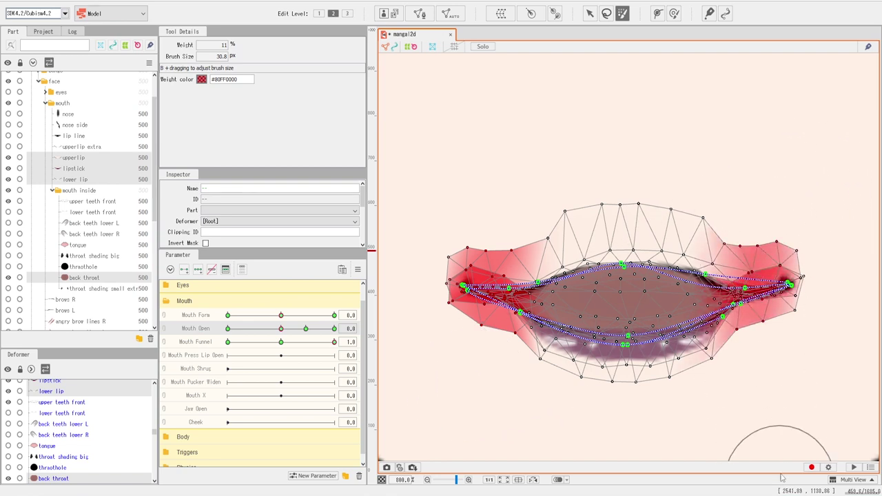
pyautogui.click(572, 157)
pyautogui.moveTo(498, 180)
pyautogui.mouseDown()
pyautogui.moveTo(483, 242)
pyautogui.moveTo(480, 388)
pyautogui.mouseUp()
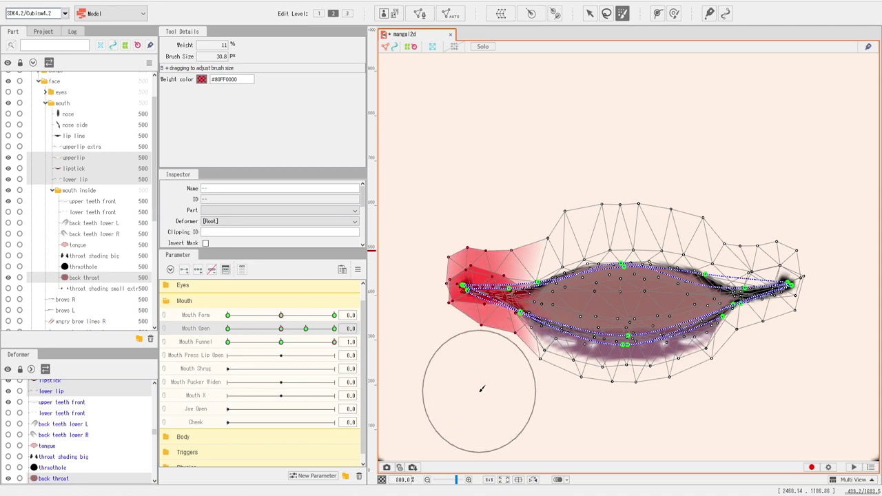
pyautogui.moveTo(779, 173); pyautogui.dragTo(770, 358)
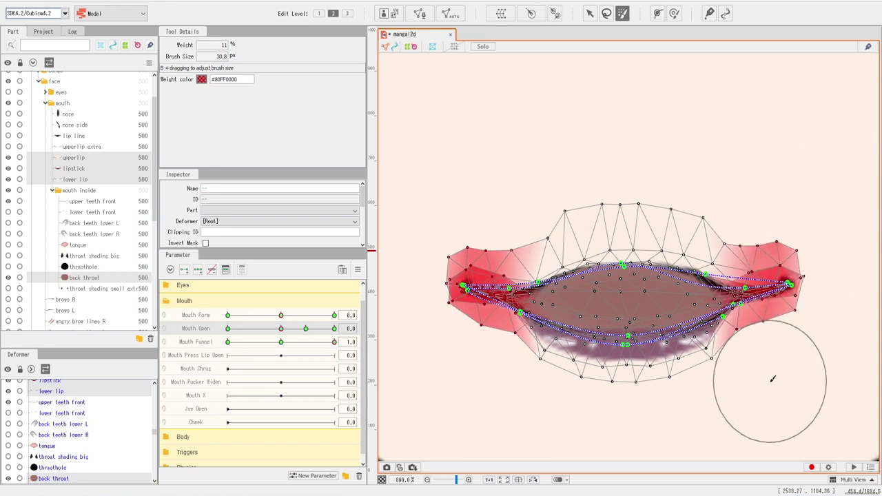
pyautogui.moveTo(757, 199); pyautogui.dragTo(764, 356)
pyautogui.moveTo(511, 189); pyautogui.dragTo(492, 340)
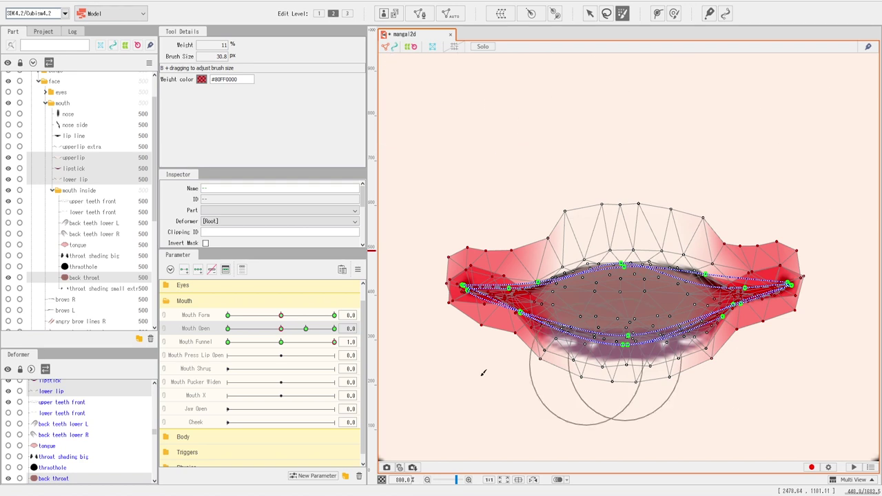
# Step: Copy the selected mouth-corner points' shape from Mouth Open 0.0 and paste it at Mouth Open 0.5
pyautogui.click(306, 330)
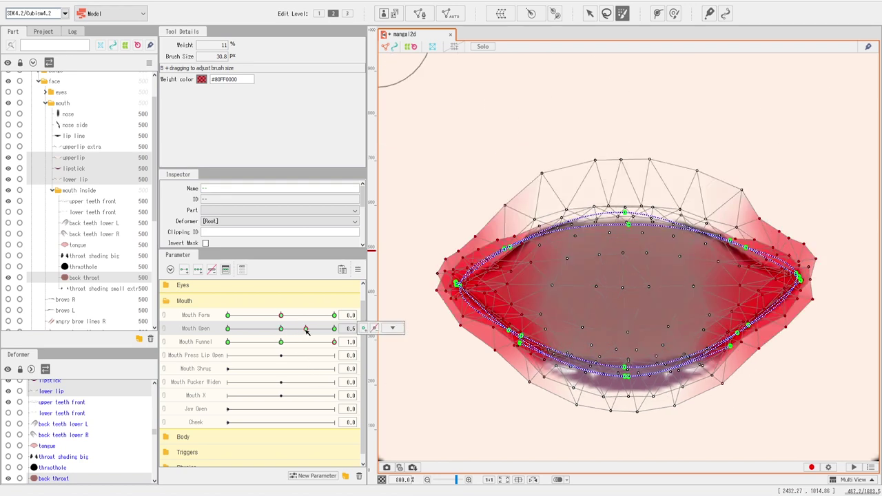
pyautogui.click(282, 329)
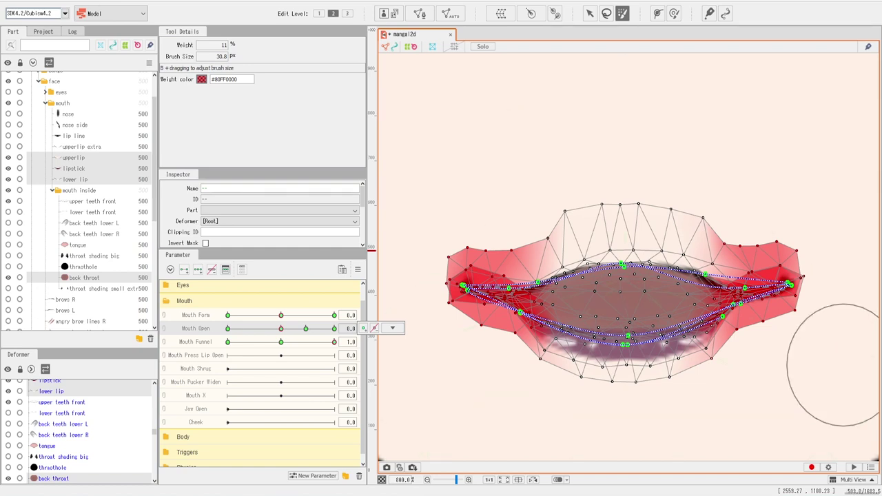
pyautogui.click(306, 329)
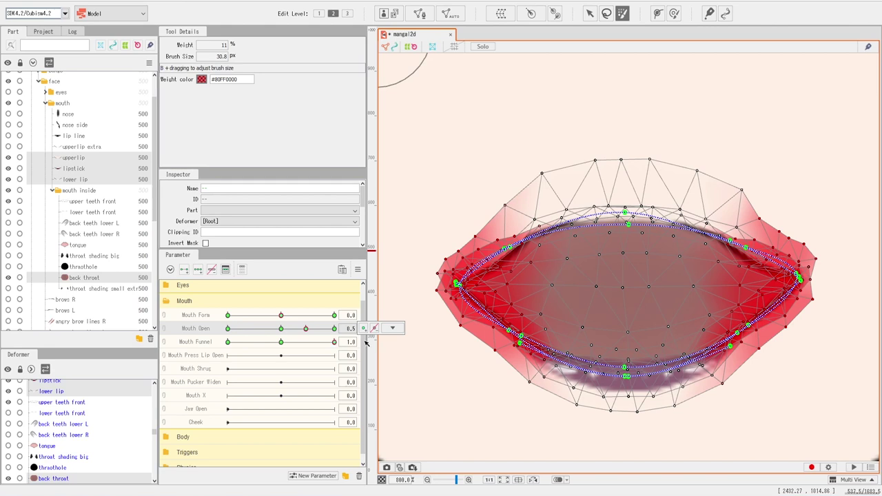
pyautogui.click(392, 328)
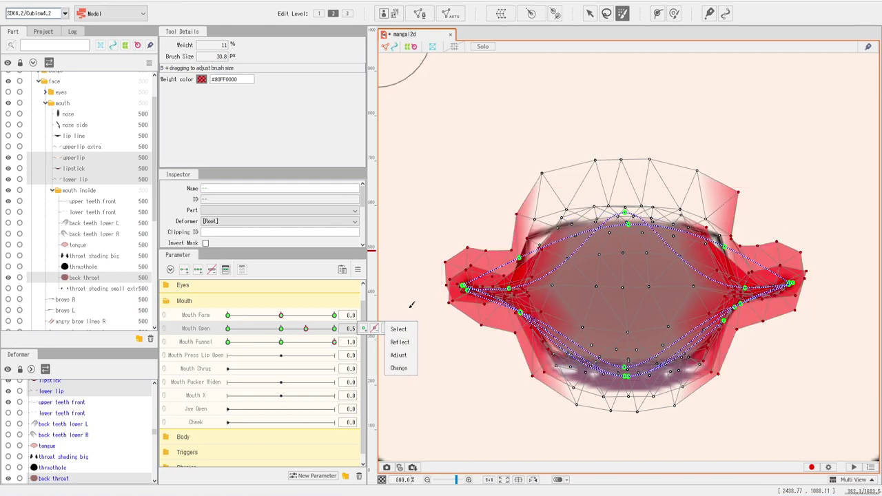
pyautogui.click(591, 14)
pyautogui.click(589, 13)
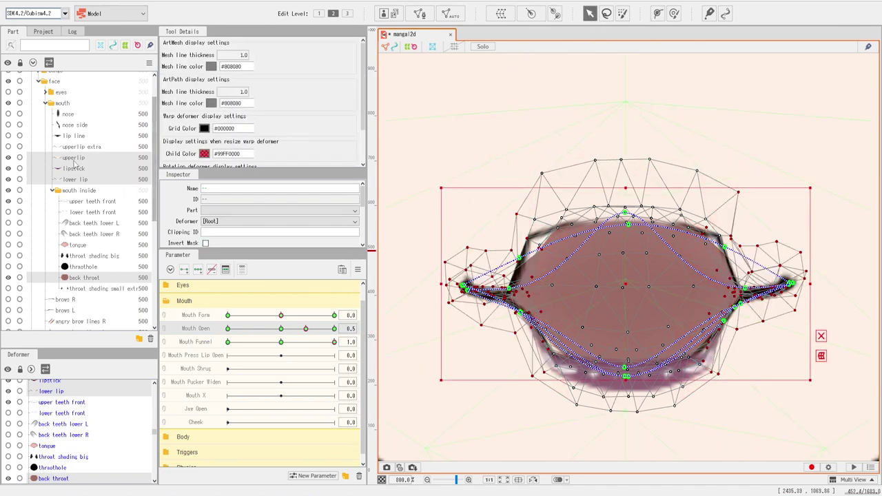
# Step: Pull the four angular bends of the lip outline inward with the deform brush to round the opening at Mouth Open 0.5
pyautogui.click(674, 13)
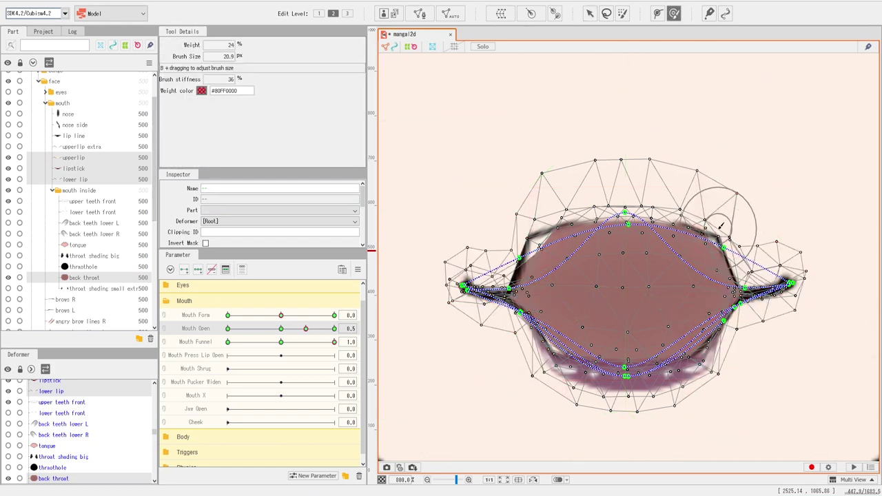
pyautogui.moveTo(721, 224); pyautogui.dragTo(712, 238)
pyautogui.moveTo(543, 230); pyautogui.dragTo(565, 259)
pyautogui.moveTo(551, 365); pyautogui.dragTo(556, 344)
pyautogui.moveTo(706, 373); pyautogui.dragTo(698, 357)
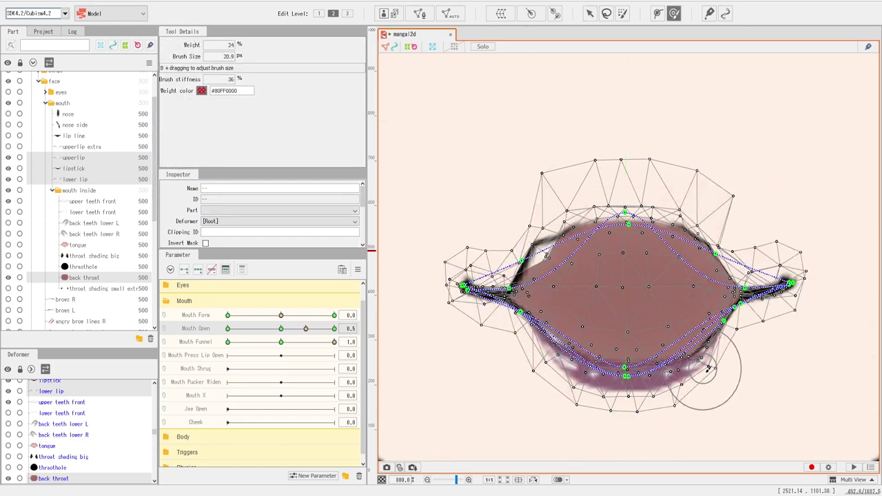
# Step: Select the upperlip and reposition a mesh point and the deform path point on its left side
pyautogui.click(74, 158)
pyautogui.scroll(-3, 472, 257)
pyautogui.scroll(2, 481, 254)
pyautogui.scroll(1, 489, 252)
pyautogui.press('v')
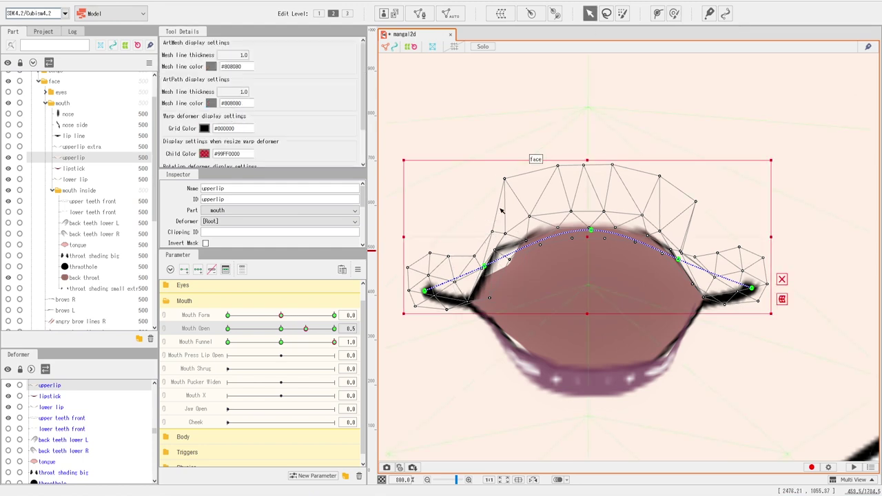
pyautogui.scroll(2, 499, 253)
pyautogui.moveTo(492, 248); pyautogui.dragTo(533, 278)
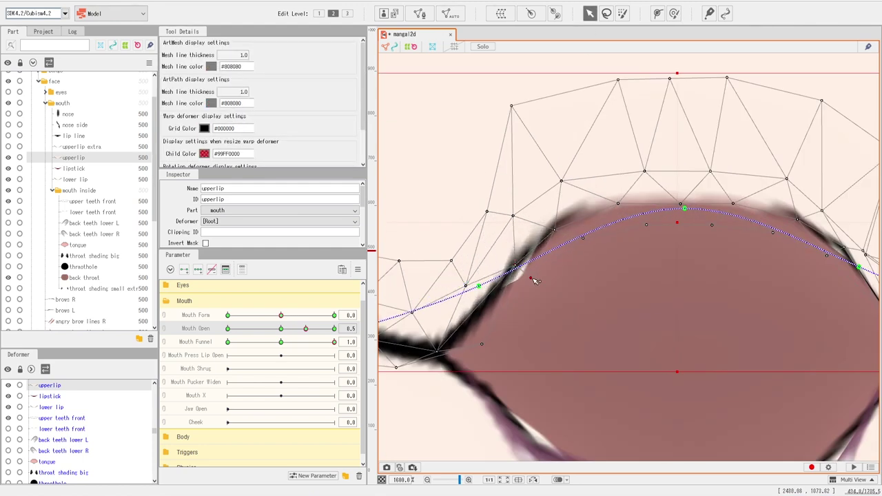
pyautogui.moveTo(478, 286); pyautogui.dragTo(489, 294)
# Step: Reposition the upperlip's right-side mesh points to straighten the line running down to the right mouth corner
pyautogui.moveTo(631, 244); pyautogui.dragTo(450, 188)
pyautogui.moveTo(679, 212); pyautogui.dragTo(653, 199)
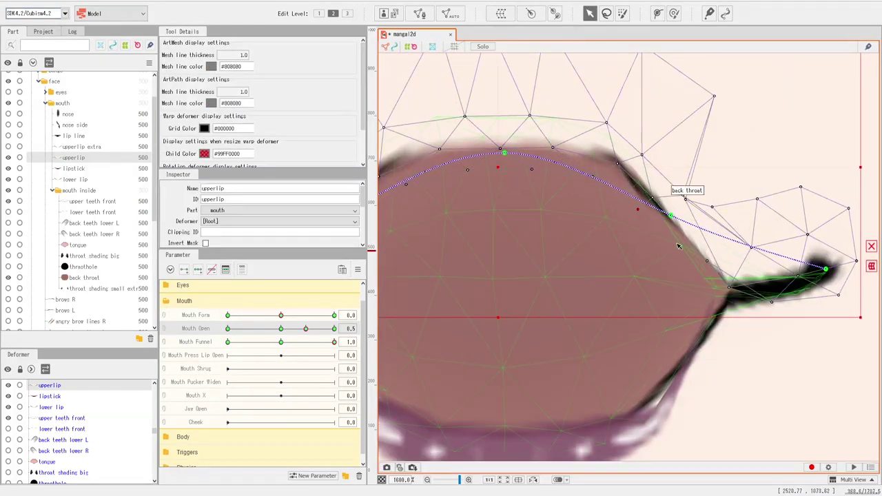
pyautogui.moveTo(679, 246); pyautogui.dragTo(742, 302)
pyautogui.moveTo(689, 200); pyautogui.dragTo(703, 197)
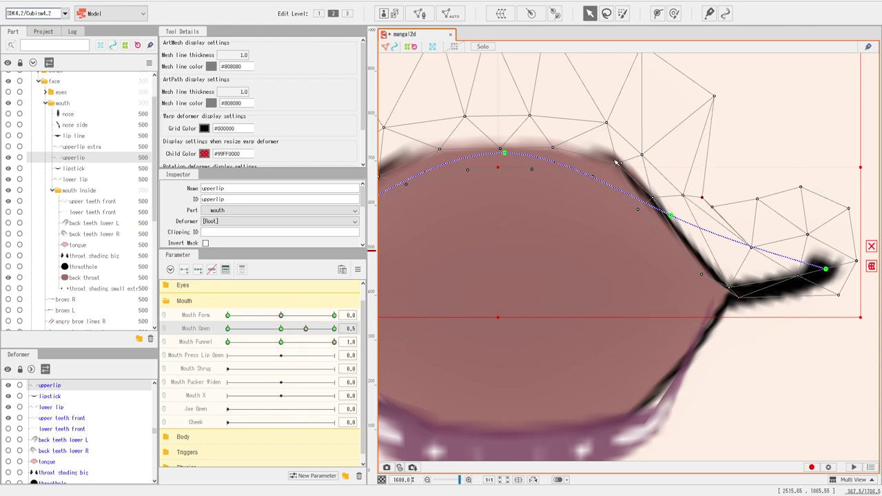
pyautogui.moveTo(618, 163); pyautogui.dragTo(612, 167)
pyautogui.moveTo(671, 215); pyautogui.dragTo(646, 204)
# Step: Refine the upperlip's left-side mesh points so the lip line follows the throat edge down to the left corner
pyautogui.moveTo(419, 239); pyautogui.dragTo(583, 246)
pyautogui.moveTo(520, 231); pyautogui.dragTo(518, 228)
pyautogui.moveTo(472, 297); pyautogui.dragTo(423, 298)
pyautogui.moveTo(426, 303); pyautogui.dragTo(487, 246)
pyautogui.moveTo(442, 262); pyautogui.dragTo(469, 260)
pyautogui.scroll(-1, 583, 262)
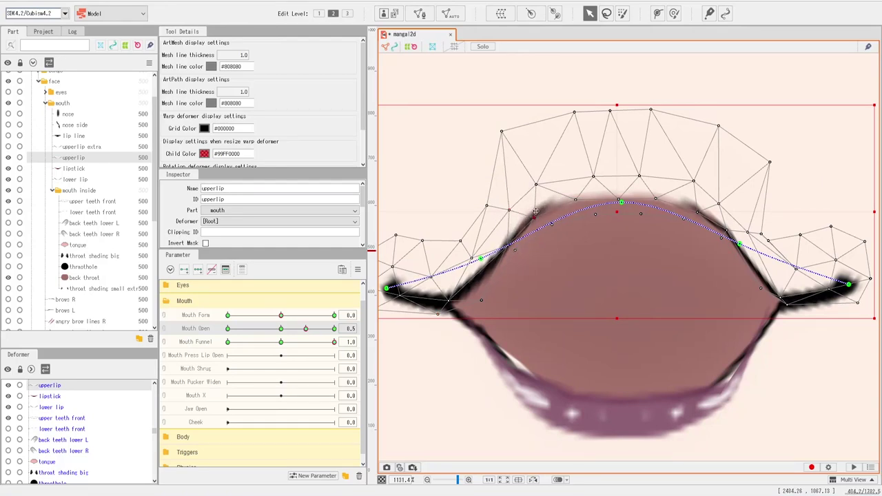
# Step: Smooth the upperlip's upper right bend and refine its mesh points near the right mouth corner
pyautogui.scroll(2, 624, 219)
pyautogui.moveTo(620, 217); pyautogui.dragTo(614, 219)
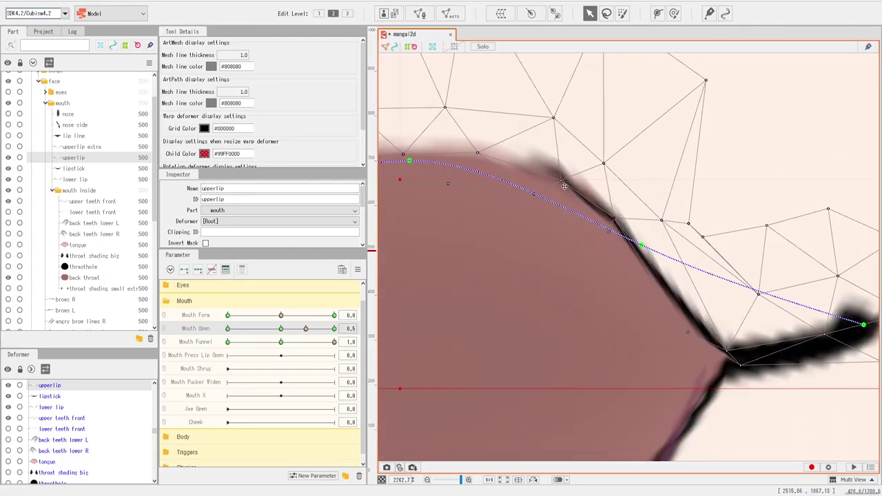
pyautogui.moveTo(561, 180); pyautogui.dragTo(555, 183)
pyautogui.moveTo(554, 117); pyautogui.dragTo(533, 137)
pyautogui.moveTo(604, 163); pyautogui.dragTo(593, 171)
pyautogui.moveTo(683, 300); pyautogui.dragTo(673, 277)
pyautogui.moveTo(681, 304); pyautogui.dragTo(678, 301)
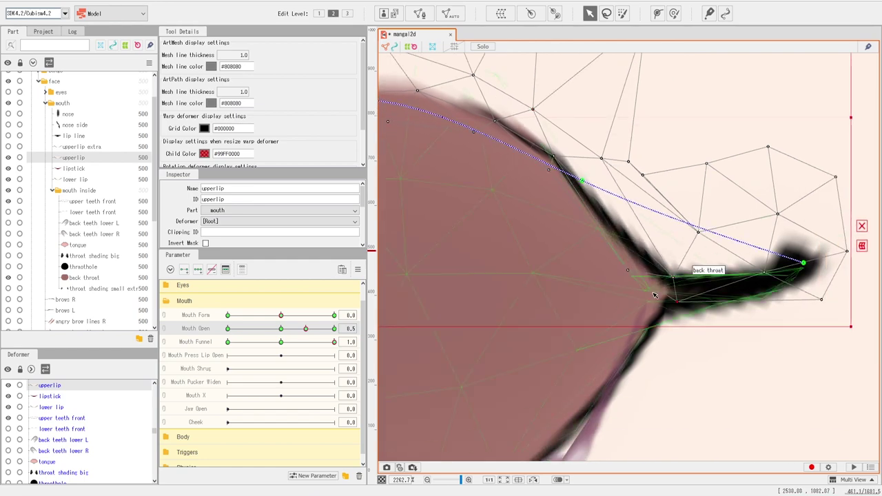
# Step: Adjust the upperlip's mesh points where the lip line meets the left mouth corner
pyautogui.scroll(-2, 689, 268)
pyautogui.moveTo(689, 267); pyautogui.dragTo(788, 280)
pyautogui.scroll(1, 457, 287)
pyautogui.moveTo(457, 287); pyautogui.dragTo(526, 255)
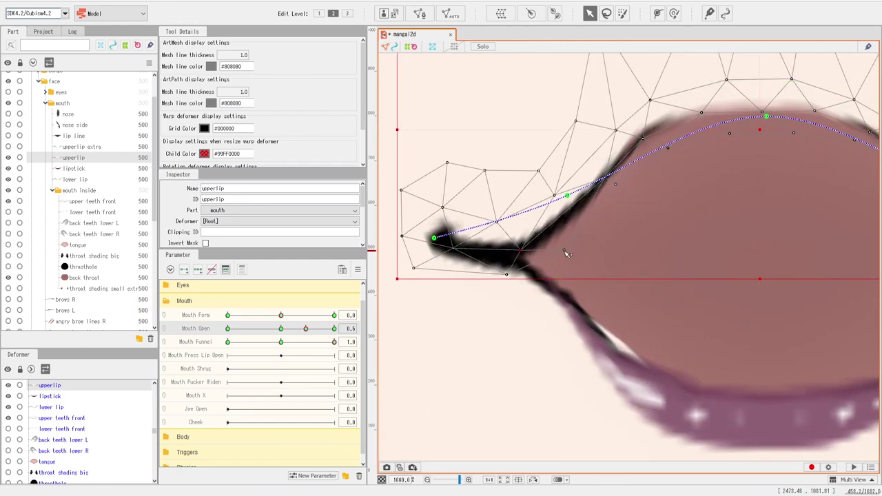
# Step: Select the lower lip and adjust its mesh and path points on both sides to follow the throat's lower edge
pyautogui.click(566, 294)
pyautogui.moveTo(566, 294); pyautogui.dragTo(453, 235)
pyautogui.moveTo(507, 295); pyautogui.dragTo(512, 289)
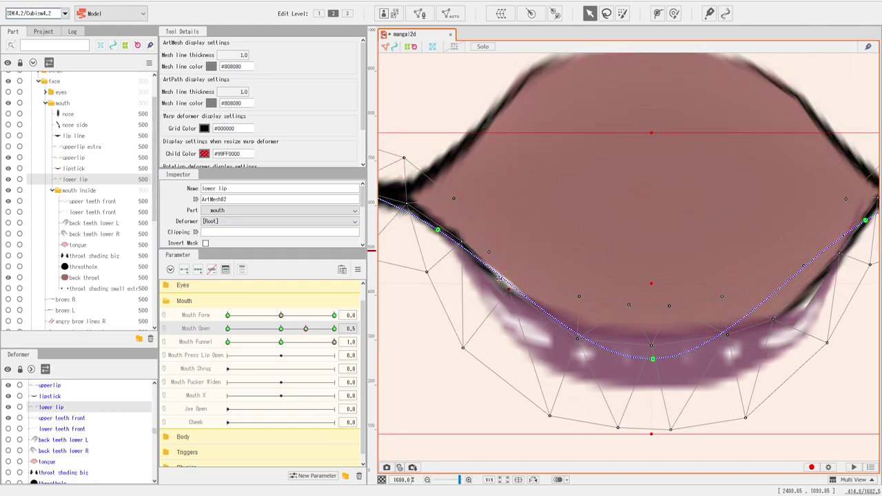
pyautogui.moveTo(438, 230); pyautogui.dragTo(446, 233)
pyautogui.click(516, 292)
pyautogui.moveTo(516, 293); pyautogui.dragTo(516, 288)
pyautogui.moveTo(760, 328); pyautogui.dragTo(680, 325)
pyautogui.moveTo(787, 218); pyautogui.dragTo(784, 217)
pyautogui.moveTo(761, 251); pyautogui.dragTo(810, 229)
# Step: Select the lipstick, lower its central path point and adjust its upper-edge mesh points to fit under the lower lip
pyautogui.click(74, 169)
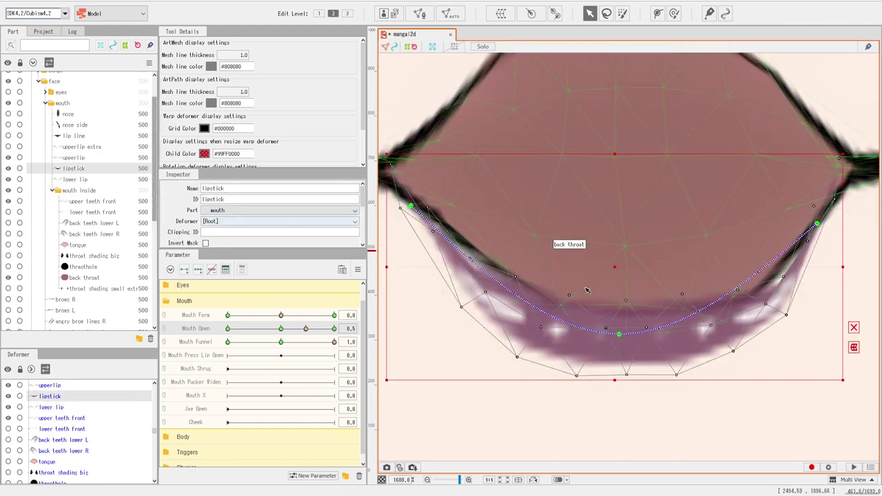
pyautogui.moveTo(613, 319); pyautogui.dragTo(619, 345)
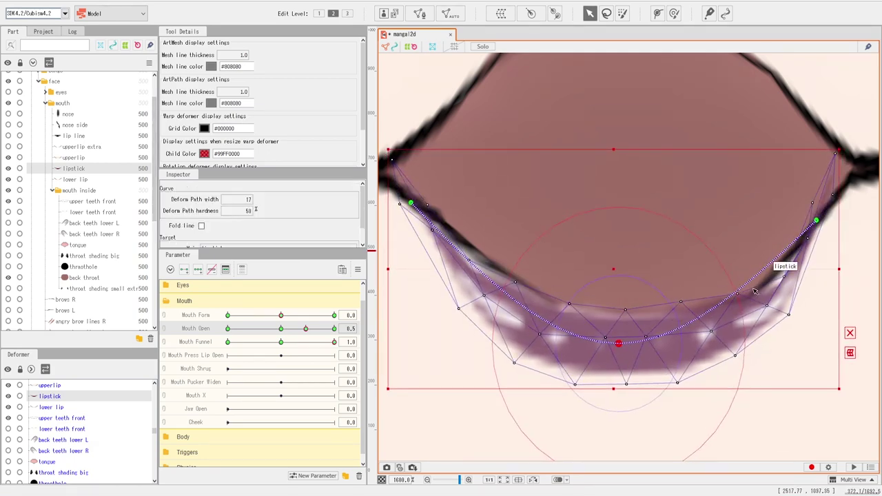
pyautogui.moveTo(783, 277); pyautogui.dragTo(775, 273)
pyautogui.moveTo(626, 309); pyautogui.dragTo(625, 321)
pyautogui.moveTo(681, 305); pyautogui.dragTo(683, 308)
pyautogui.moveTo(707, 331); pyautogui.dragTo(711, 326)
pyautogui.moveTo(574, 300); pyautogui.dragTo(569, 307)
pyautogui.moveTo(521, 278); pyautogui.dragTo(513, 285)
pyautogui.moveTo(416, 198); pyautogui.dragTo(413, 204)
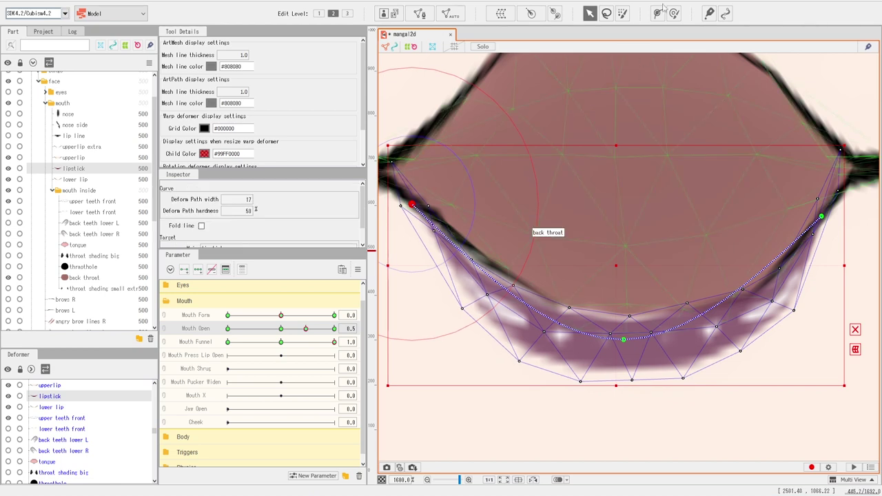
# Step: Add two deform path points to the lipstick, one on each side of its central point
pyautogui.click(658, 14)
pyautogui.moveTo(742, 291); pyautogui.dragTo(753, 305)
pyautogui.click(484, 292)
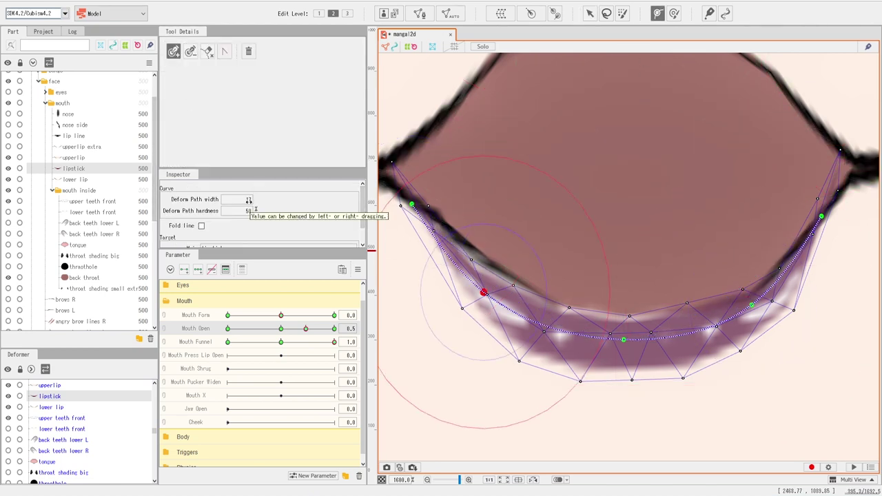
# Step: Set the lipstick's deform path width to 12 and reposition its path points to bring the curve closer to the lower lip
pyautogui.scroll(-5, 253, 200)
pyautogui.click(590, 15)
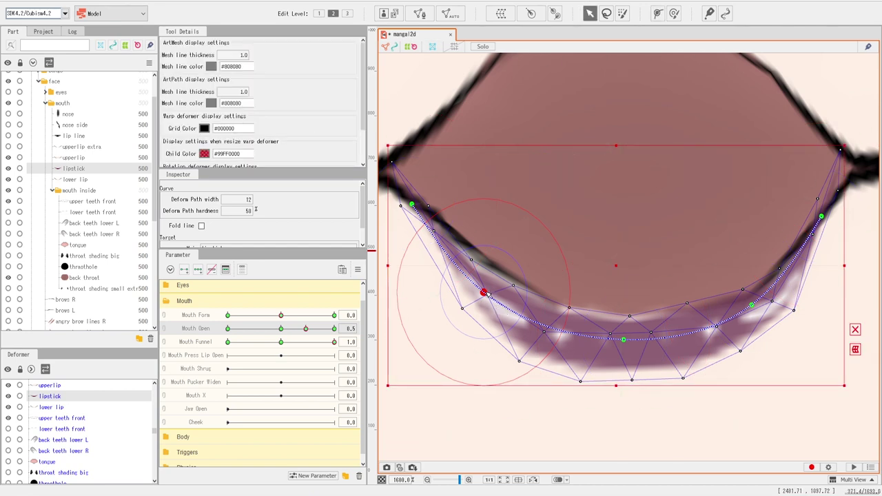
pyautogui.moveTo(484, 293); pyautogui.dragTo(486, 282)
pyautogui.moveTo(821, 216); pyautogui.dragTo(826, 219)
pyautogui.moveTo(752, 306); pyautogui.dragTo(753, 305)
pyautogui.moveTo(624, 339); pyautogui.dragTo(623, 334)
pyautogui.moveTo(411, 203); pyautogui.dragTo(414, 209)
# Step: Fit the lipstick's upper-left mesh points to the lower lip and pull its path's right end point down and inward
pyautogui.click(473, 249)
pyautogui.moveTo(474, 249)
pyautogui.mouseDown()
pyautogui.moveTo(798, 140)
pyautogui.moveTo(477, 246)
pyautogui.mouseUp()
pyautogui.moveTo(571, 300); pyautogui.dragTo(570, 298)
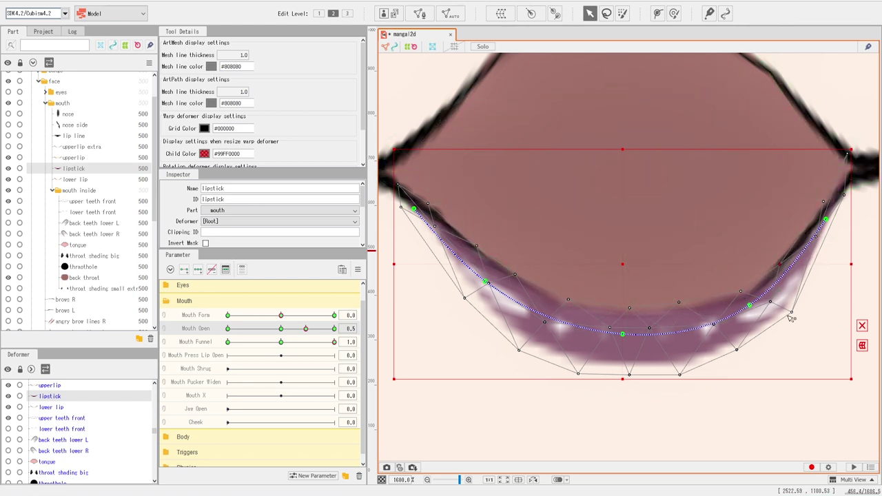
pyautogui.moveTo(826, 219); pyautogui.dragTo(806, 246)
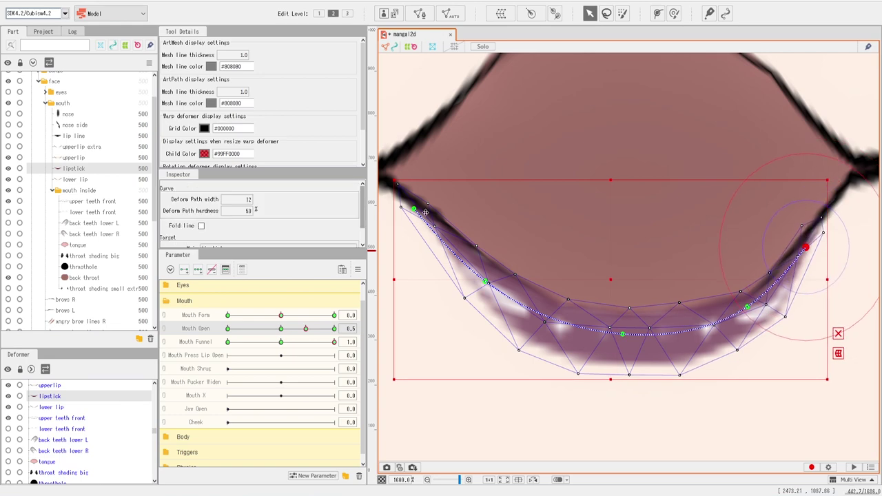
pyautogui.moveTo(306, 328)
pyautogui.mouseDown()
pyautogui.moveTo(283, 329)
pyautogui.moveTo(306, 329)
pyautogui.mouseUp()
pyautogui.scroll(-3, 610, 246)
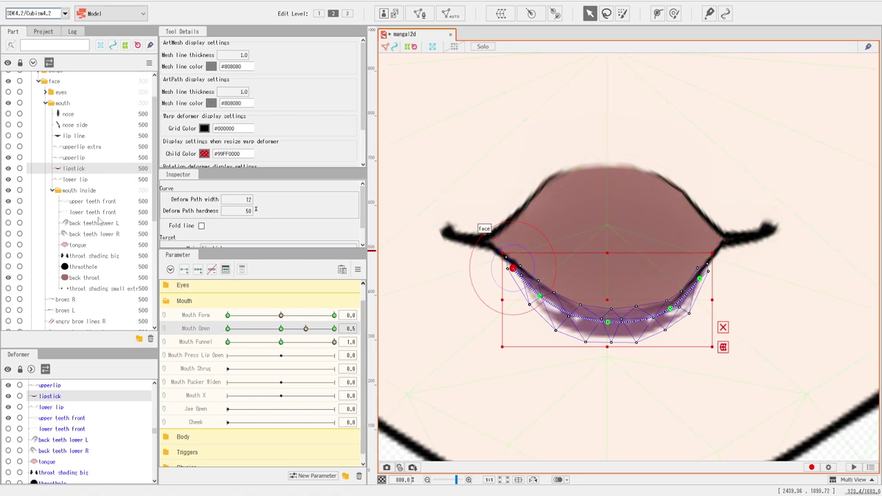
# Step: Select the upperlip, move its path points beside the centre inward and lower its central path point slightly
pyautogui.click(69, 158)
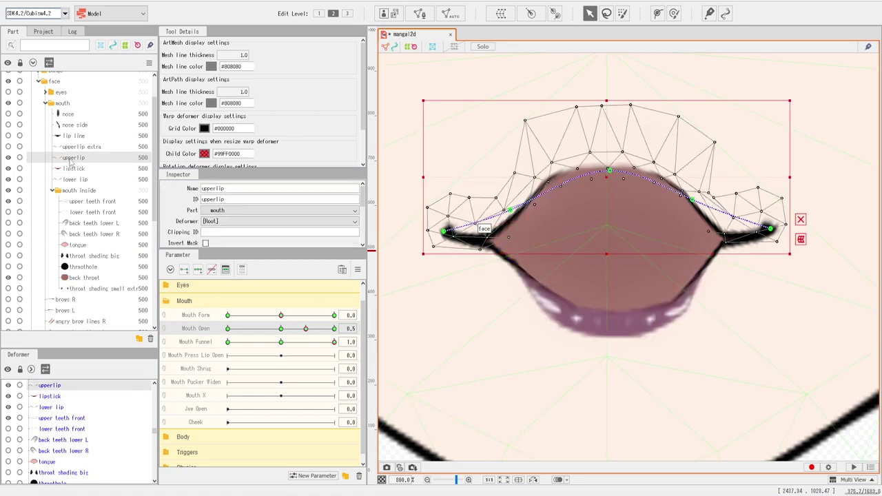
pyautogui.moveTo(513, 215); pyautogui.dragTo(520, 221)
pyautogui.moveTo(693, 200); pyautogui.dragTo(681, 205)
pyautogui.moveTo(610, 172); pyautogui.dragTo(614, 174)
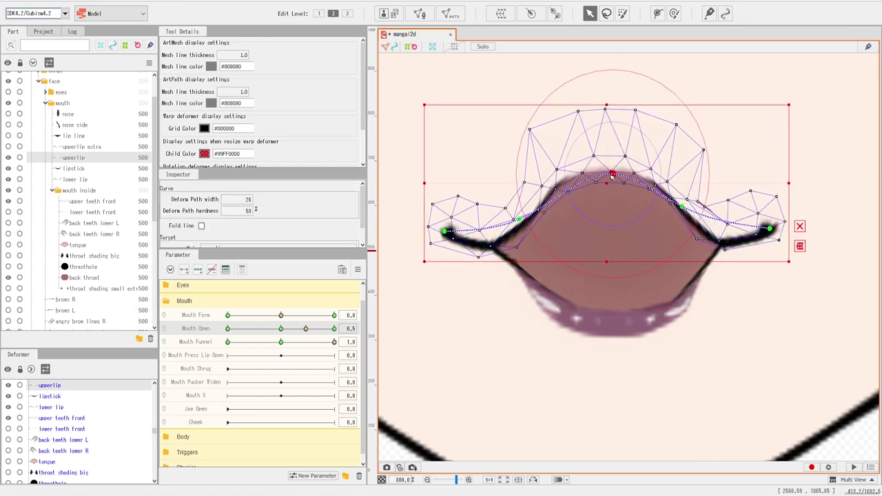
# Step: Select the lower lip, move its path points near both mouth corners inward and raise its central path point
pyautogui.click(76, 179)
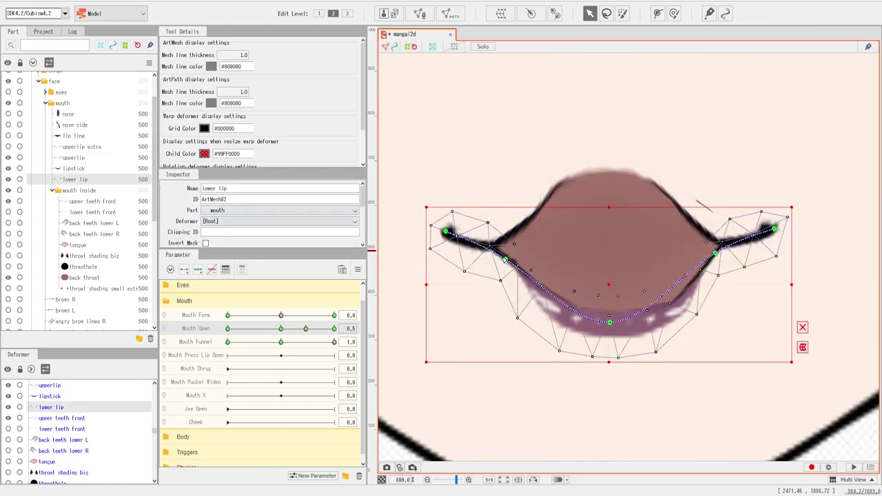
pyautogui.moveTo(514, 253); pyautogui.dragTo(520, 256)
pyautogui.moveTo(448, 231); pyautogui.dragTo(447, 234)
pyautogui.moveTo(717, 254); pyautogui.dragTo(705, 244)
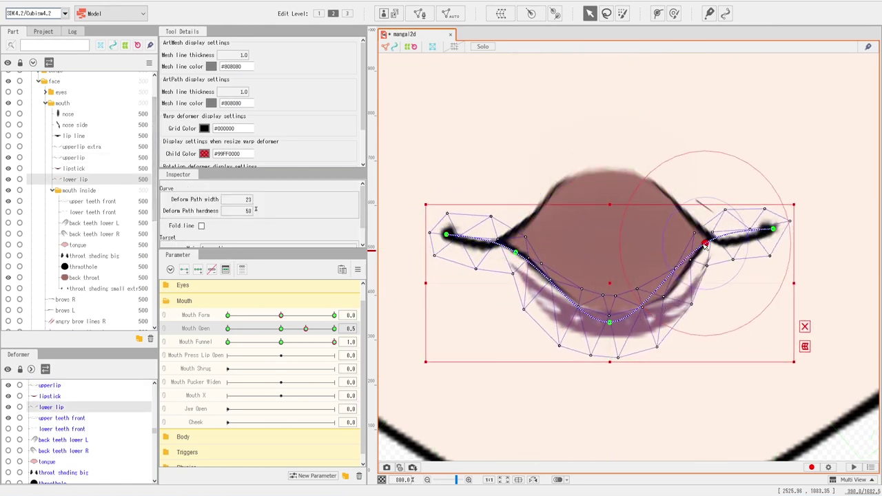
pyautogui.moveTo(624, 315); pyautogui.dragTo(625, 298)
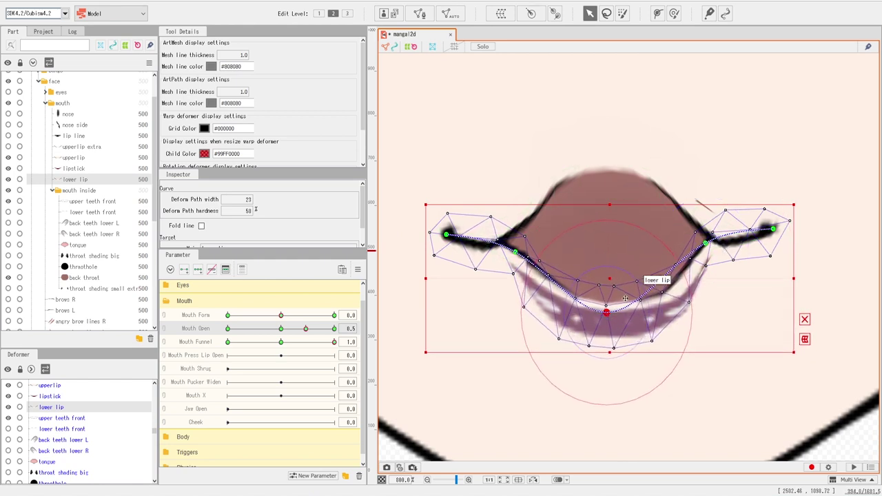
# Step: Select the lipstick, move it up under the lower lip and shift its end and right-side path points to fit
pyautogui.click(72, 169)
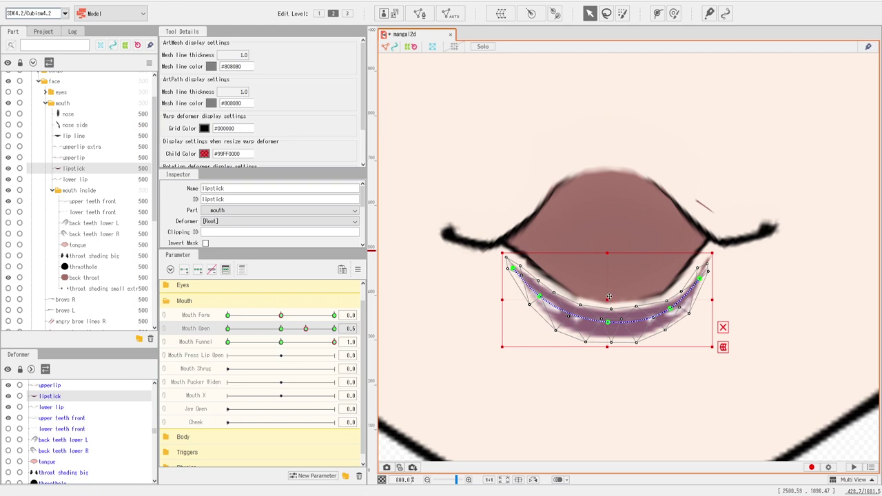
pyautogui.moveTo(610, 297)
pyautogui.mouseDown()
pyautogui.moveTo(608, 312)
pyautogui.moveTo(611, 288)
pyautogui.mouseUp()
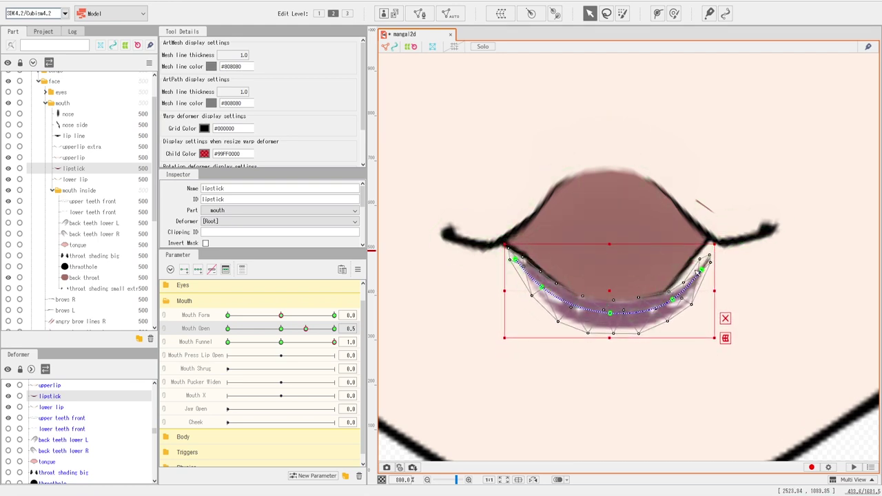
pyautogui.moveTo(701, 271); pyautogui.dragTo(694, 266)
pyautogui.moveTo(674, 299); pyautogui.dragTo(663, 298)
pyautogui.moveTo(516, 261); pyautogui.dragTo(515, 256)
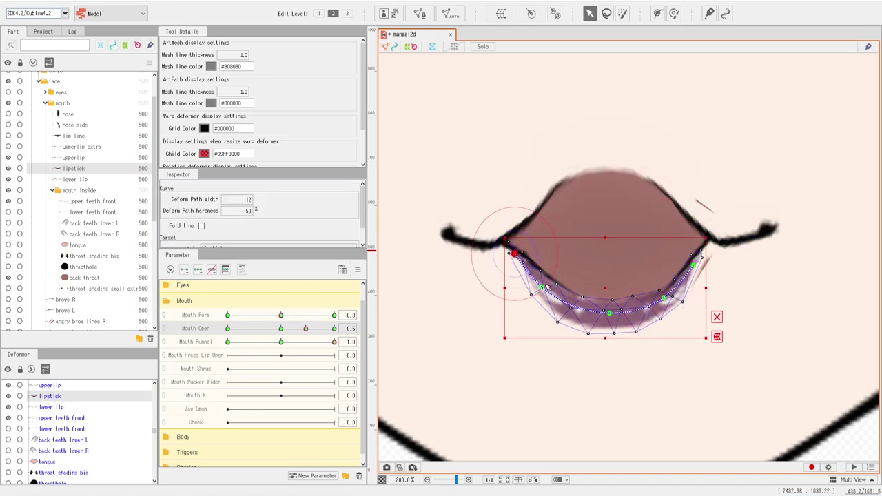
# Step: Select the back throat, move its lower side path points inward, raise the bottom centre point and lower the top centre point
pyautogui.click(83, 277)
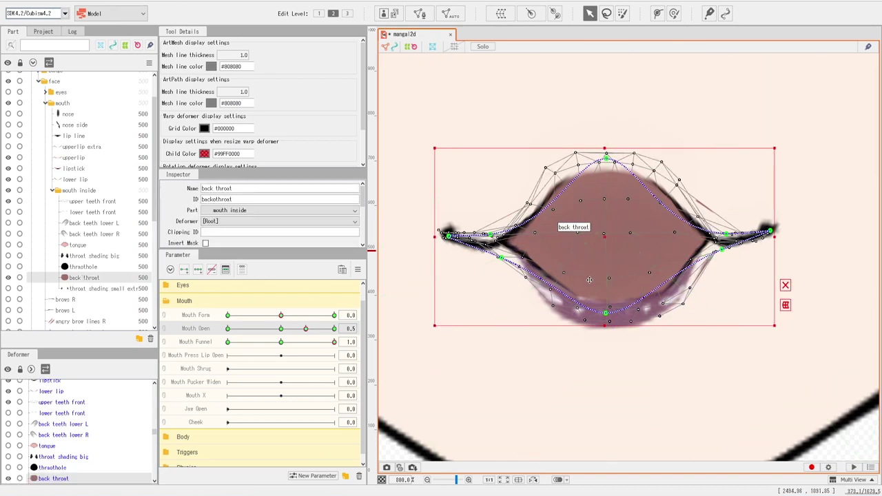
pyautogui.moveTo(724, 250); pyautogui.dragTo(706, 249)
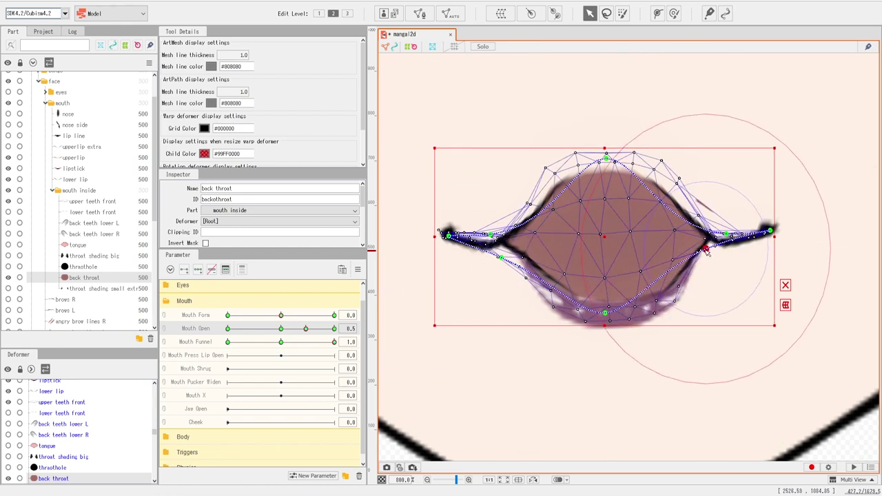
pyautogui.moveTo(499, 258); pyautogui.dragTo(513, 253)
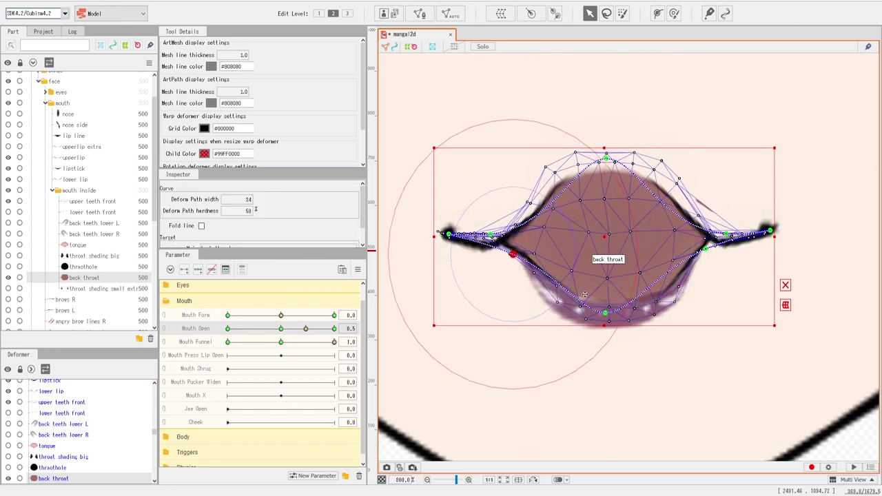
pyautogui.moveTo(605, 314); pyautogui.dragTo(616, 308)
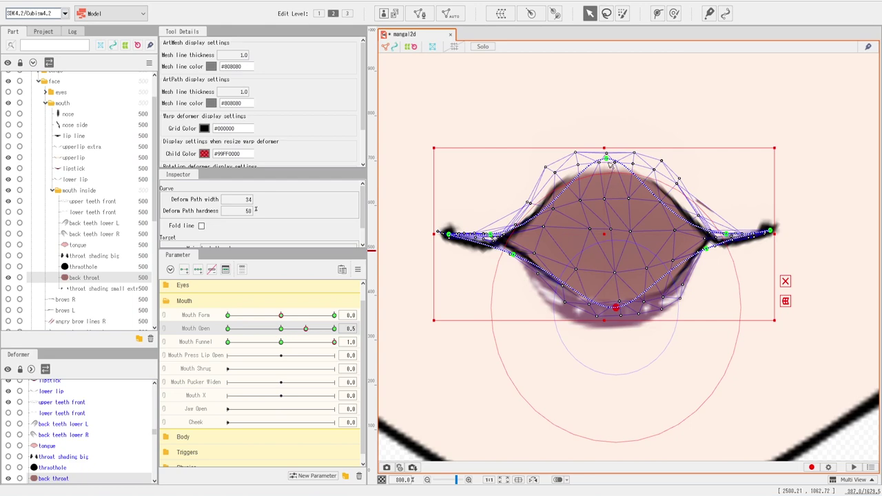
pyautogui.moveTo(607, 159); pyautogui.dragTo(607, 170)
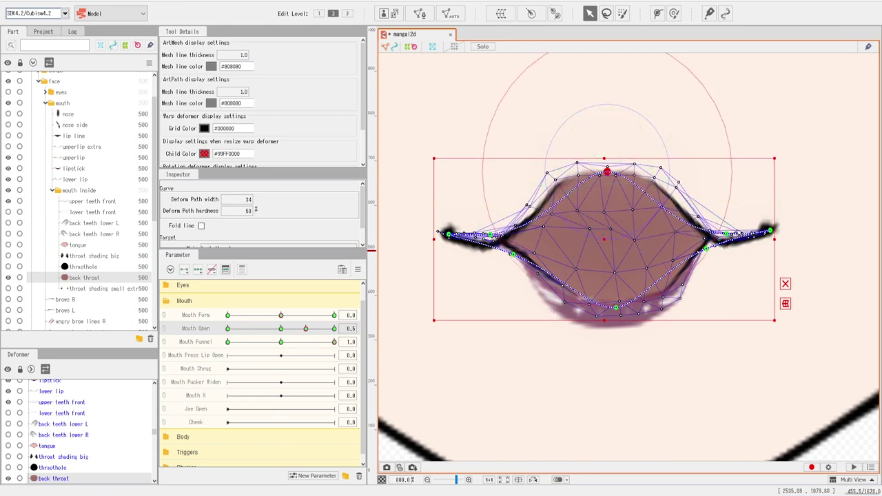
# Step: Adjust the back throat's mesh points on the right side and along its upper-left edge to follow the lip lines
pyautogui.scroll(3, 709, 220)
pyautogui.moveTo(780, 253); pyautogui.dragTo(714, 246)
pyautogui.click(704, 280)
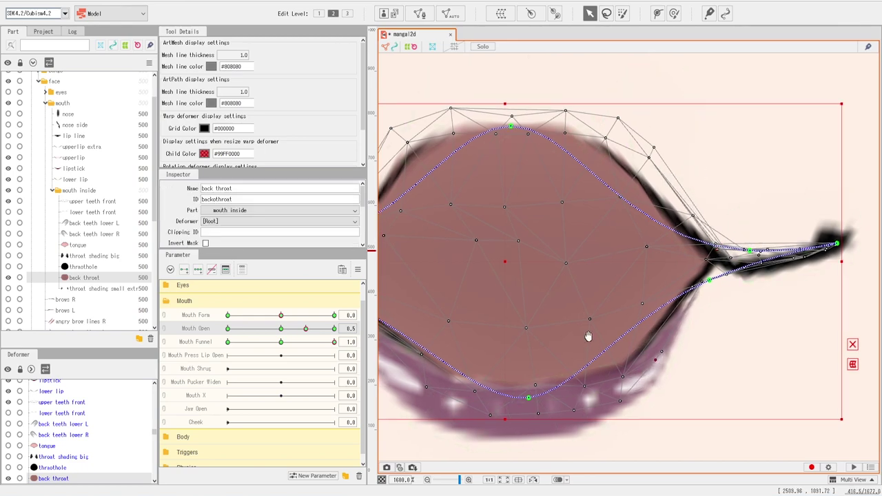
pyautogui.moveTo(587, 338); pyautogui.dragTo(778, 343)
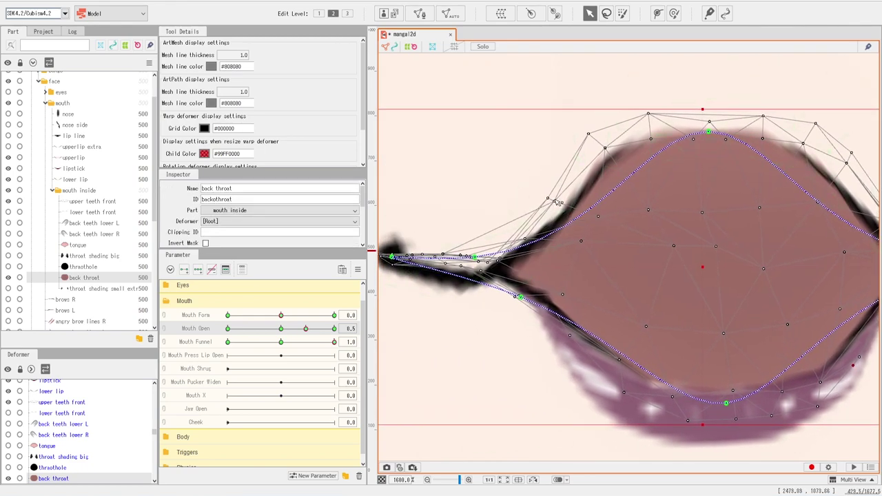
pyautogui.moveTo(555, 200)
pyautogui.mouseDown()
pyautogui.moveTo(545, 213)
pyautogui.moveTo(549, 202)
pyautogui.moveTo(562, 209)
pyautogui.mouseUp()
pyautogui.moveTo(590, 138); pyautogui.dragTo(590, 160)
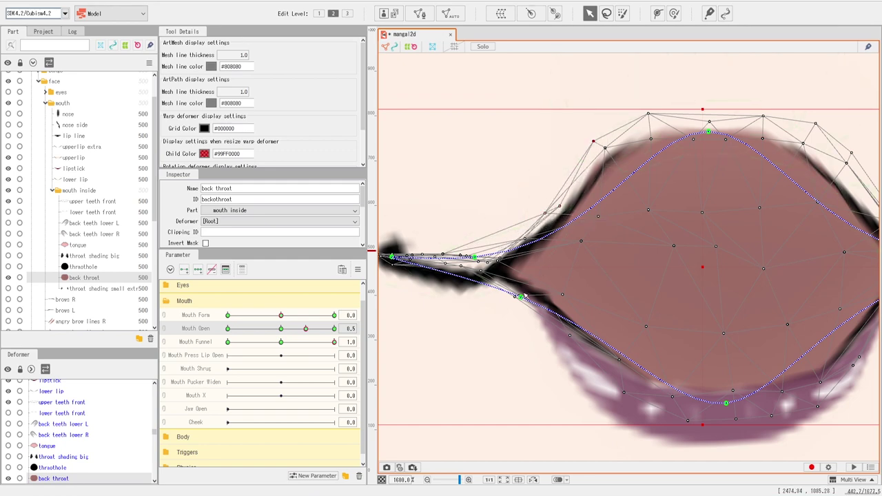
pyautogui.moveTo(680, 310); pyautogui.dragTo(599, 349)
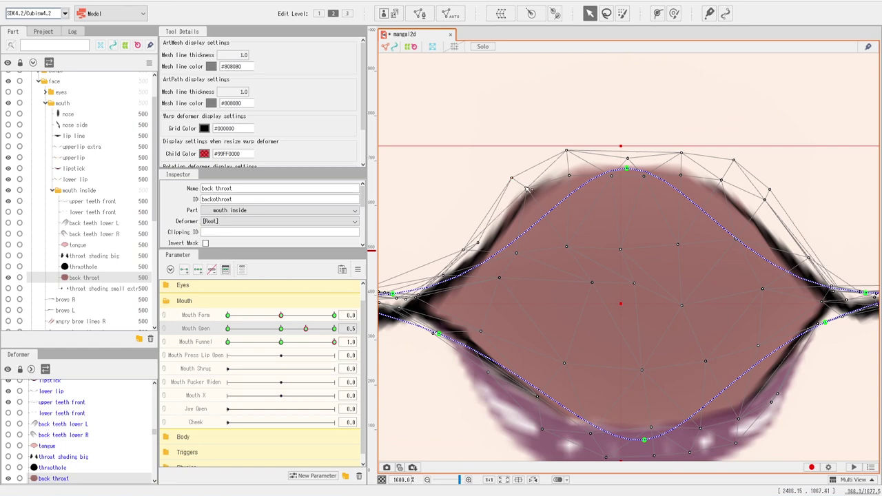
pyautogui.scroll(-1, 676, 231)
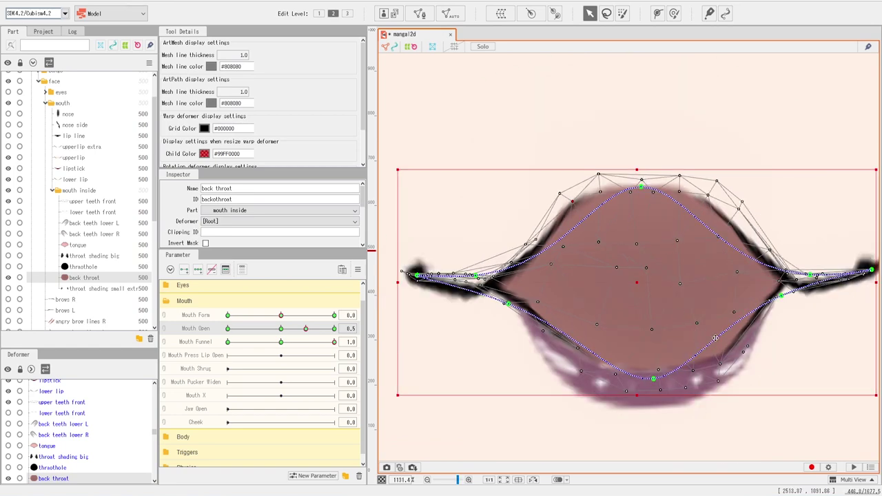
pyautogui.scroll(-1, 680, 302)
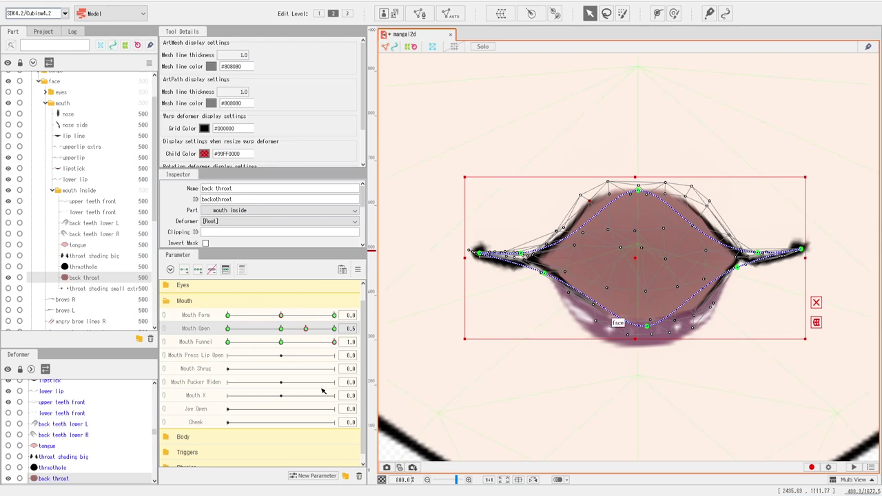
# Step: Select the upperlip, lipstick, lower lip and back throat, check their Mouth Open and Mouth Funnel shapes, and return both parameters to 0
pyautogui.moveTo(305, 328); pyautogui.dragTo(509, 355)
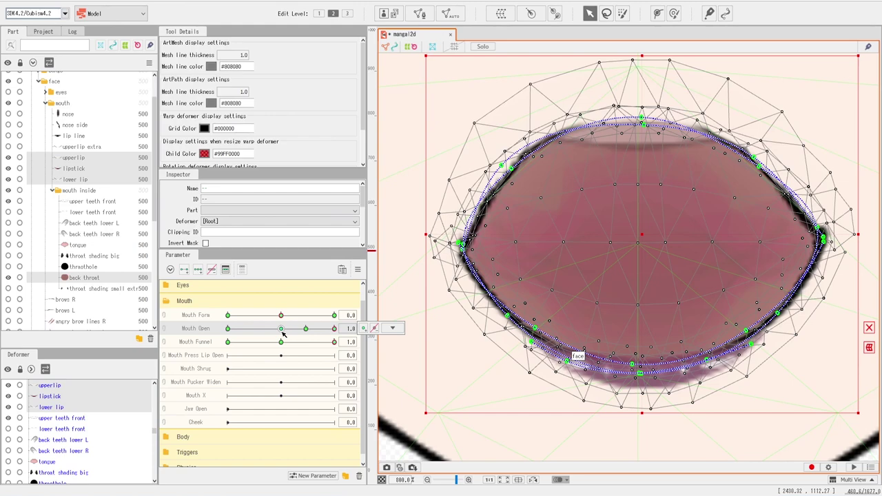
pyautogui.click(282, 328)
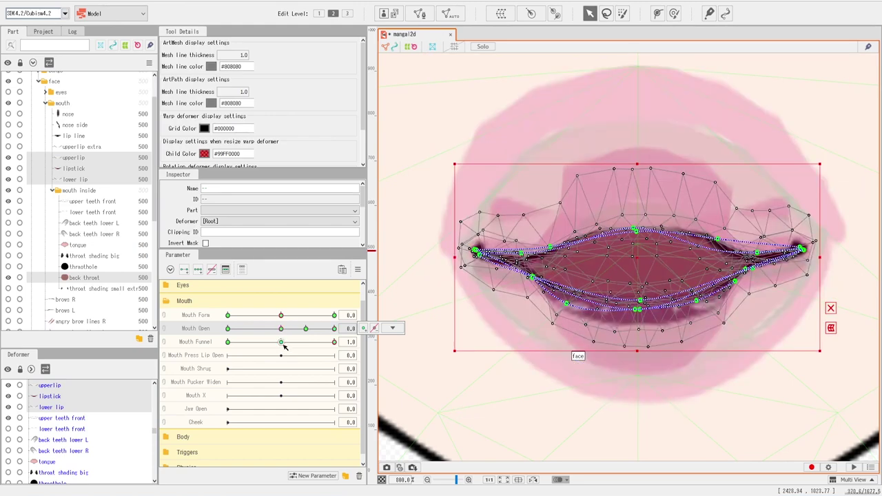
pyautogui.click(282, 343)
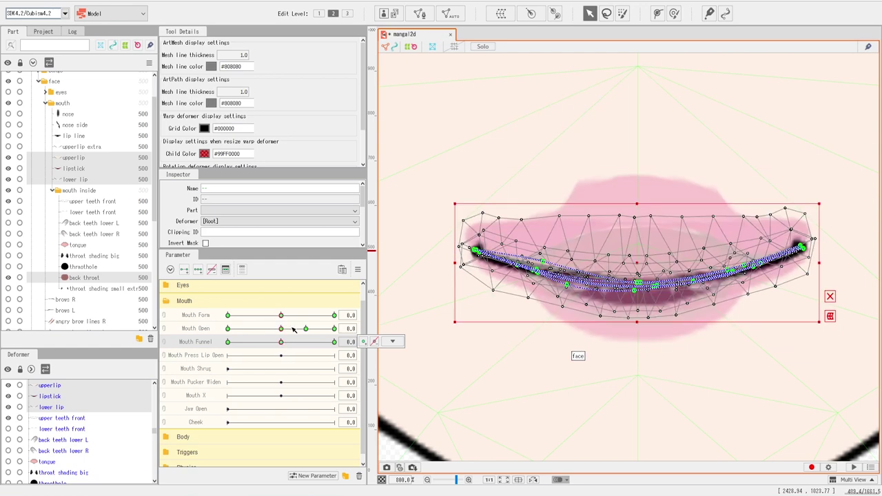
pyautogui.moveTo(282, 330); pyautogui.dragTo(336, 333)
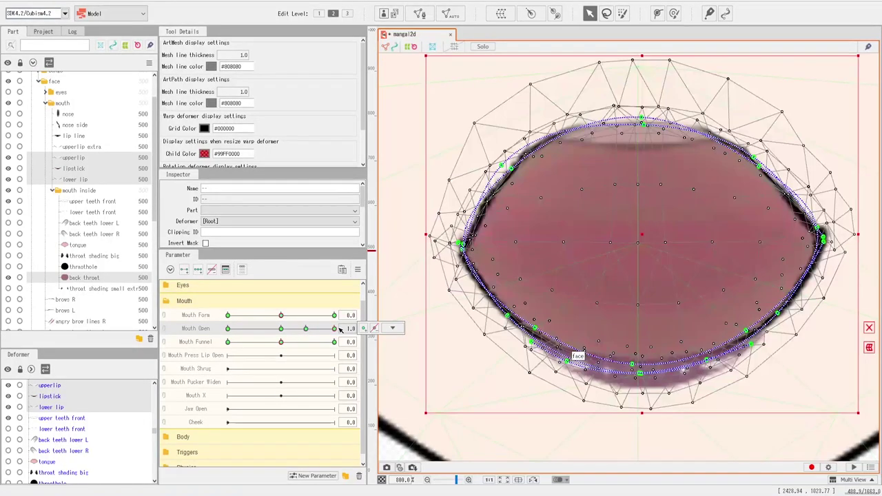
pyautogui.click(335, 342)
pyautogui.moveTo(338, 347); pyautogui.dragTo(281, 321)
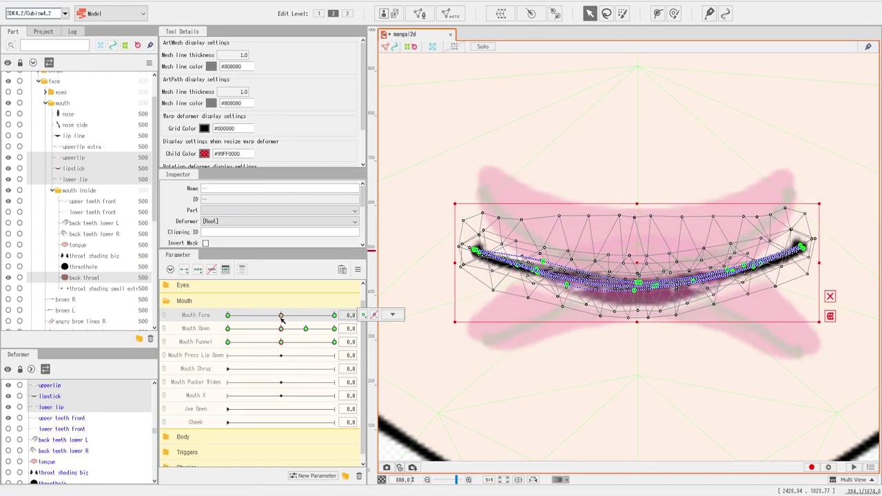
# Step: Synthesize the corners of Mouth Form and Mouth Funnel for the selected mouth parts with Mouth Open at 0
pyautogui.click(360, 271)
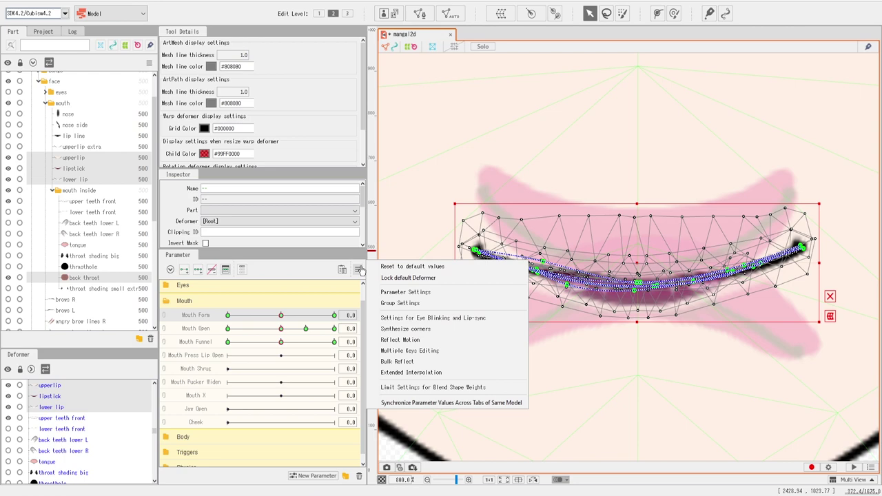
pyautogui.click(414, 338)
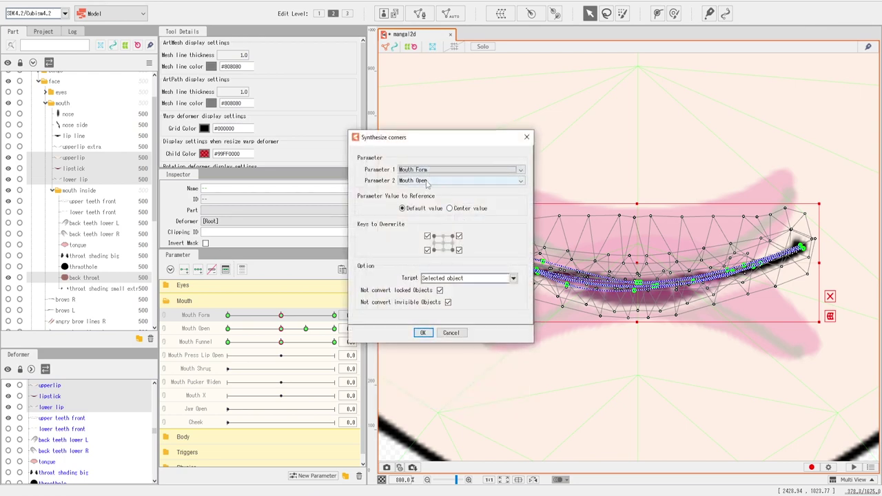
pyautogui.click(427, 180)
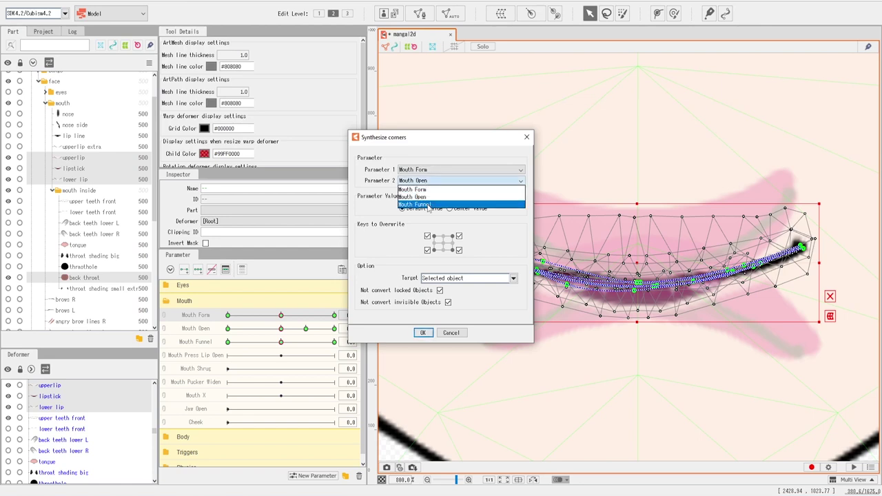
pyautogui.click(430, 204)
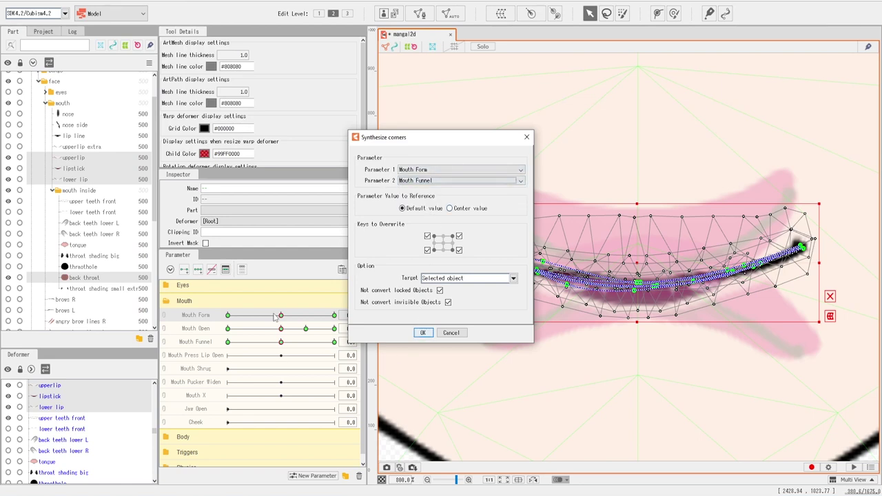
pyautogui.click(421, 333)
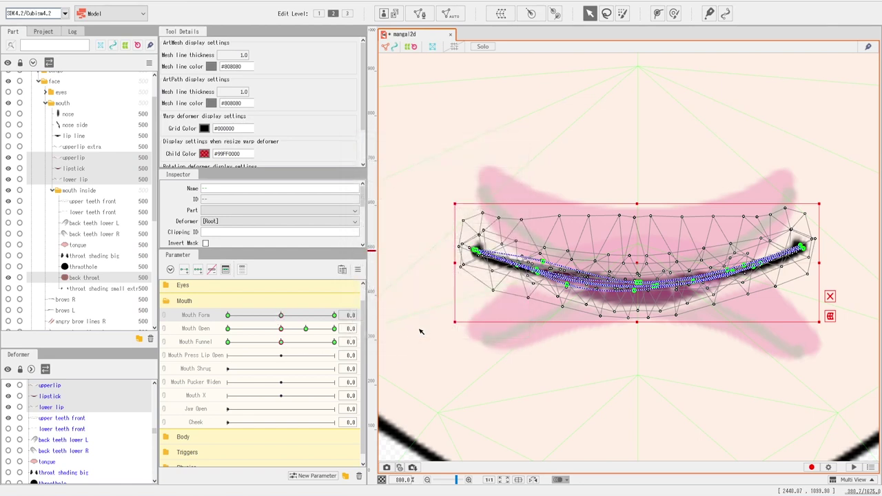
# Step: Set Mouth Open to 0.5 and synthesize the corners of Mouth Form and Mouth Funnel for the selected mouth parts
pyautogui.click(307, 330)
pyautogui.click(358, 273)
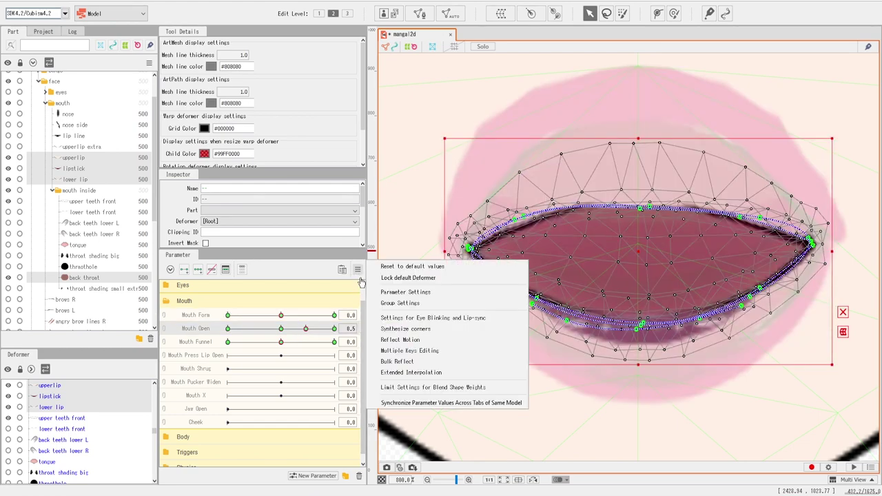
pyautogui.click(414, 328)
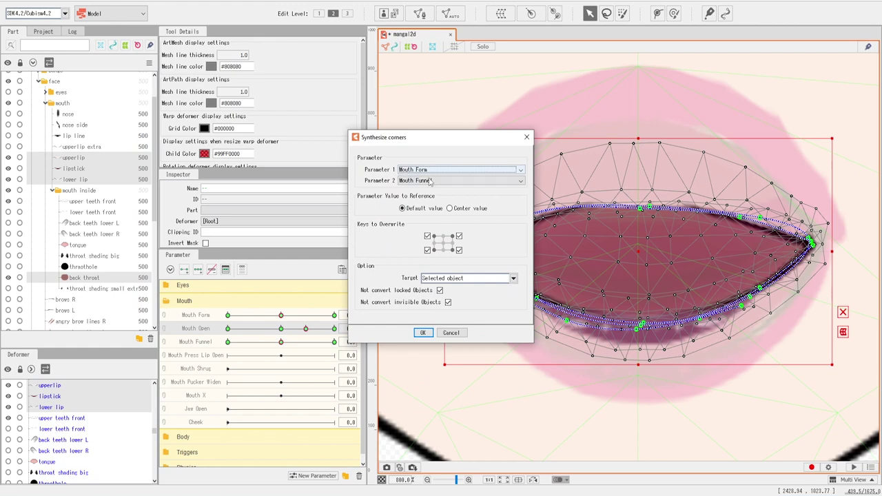
pyautogui.click(423, 332)
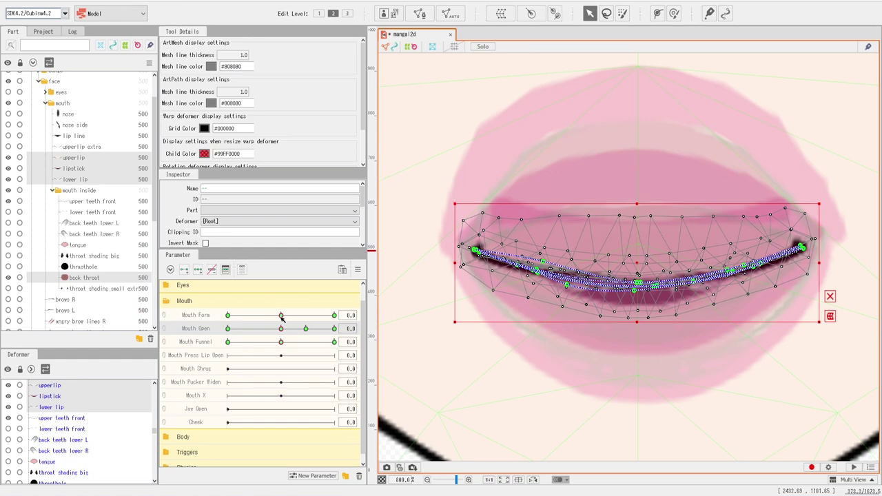
# Step: Preview the mouth parts at Mouth Funnel 1 while moving Mouth Form to -1 and Mouth Open to 0.5
pyautogui.moveTo(281, 342); pyautogui.dragTo(359, 348)
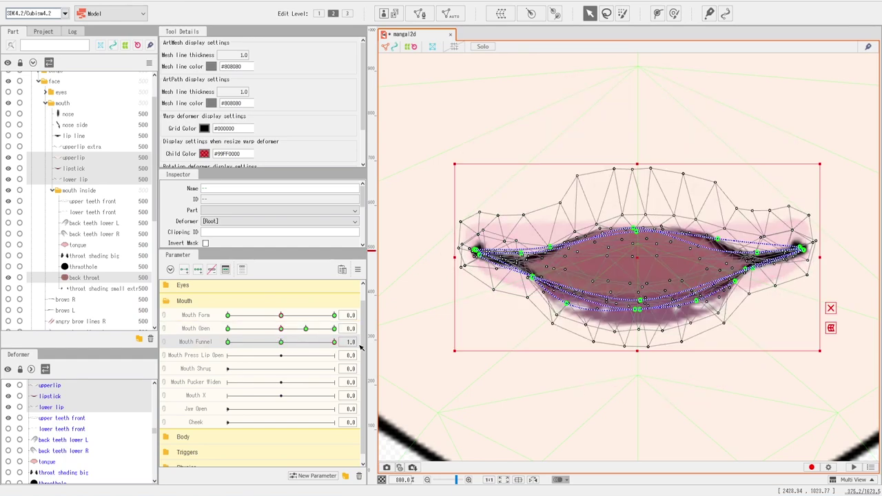
pyautogui.moveTo(269, 315); pyautogui.dragTo(283, 331)
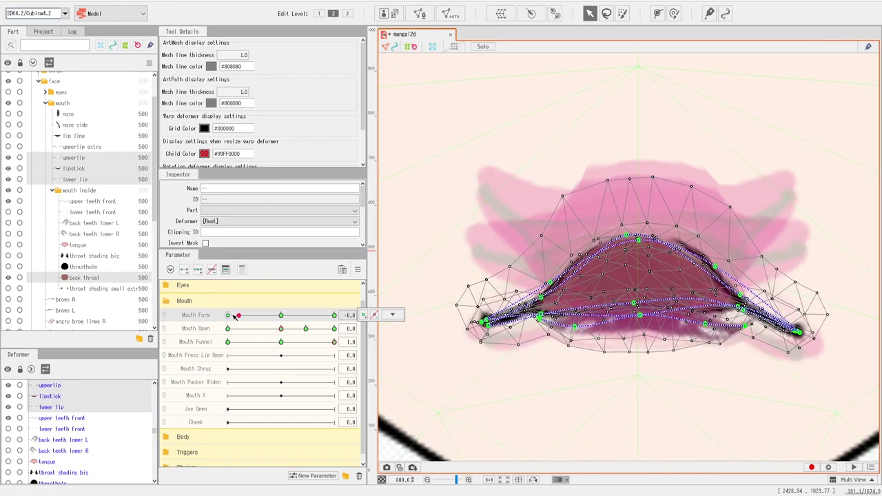
pyautogui.moveTo(234, 317); pyautogui.dragTo(211, 321)
pyautogui.moveTo(282, 329); pyautogui.dragTo(306, 330)
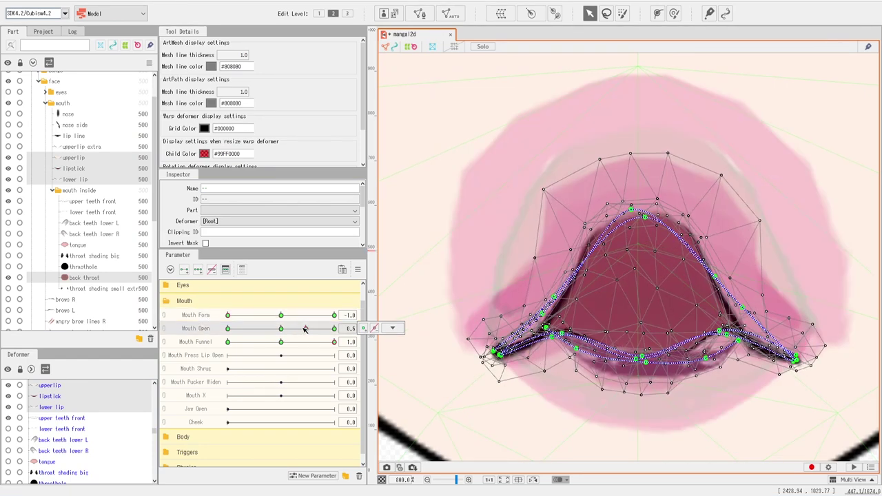
pyautogui.click(392, 328)
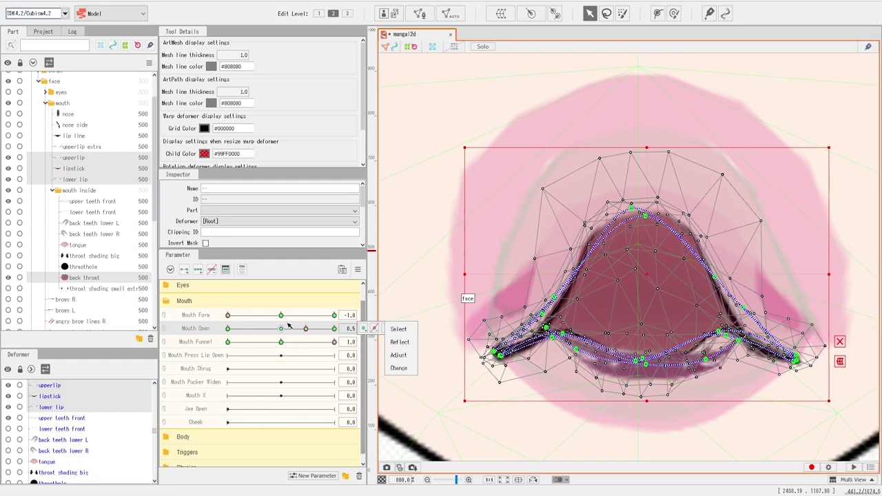
# Step: At Mouth Form -1, Mouth Open 0 and Mouth Funnel 1, reshape the lipstick's right end to fit the lip corner
pyautogui.moveTo(237, 316); pyautogui.dragTo(130, 324)
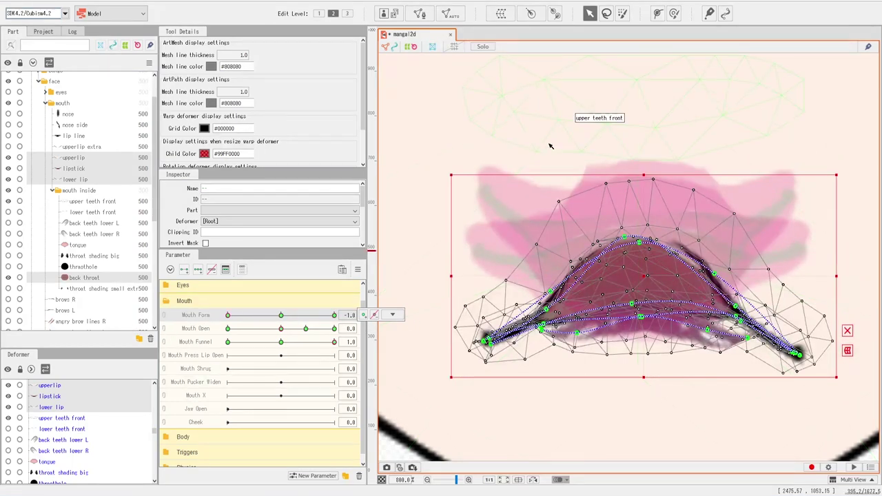
pyautogui.click(559, 148)
pyautogui.click(629, 320)
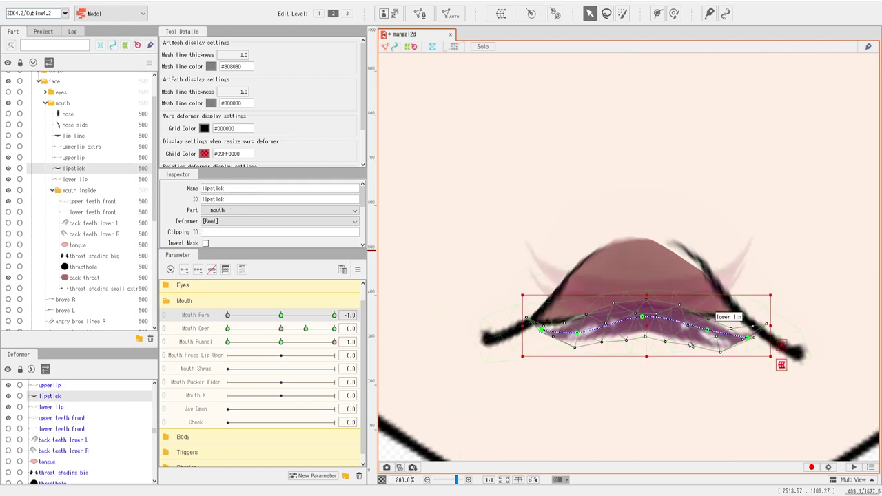
pyautogui.scroll(2, 691, 338)
pyautogui.moveTo(716, 325); pyautogui.dragTo(694, 312)
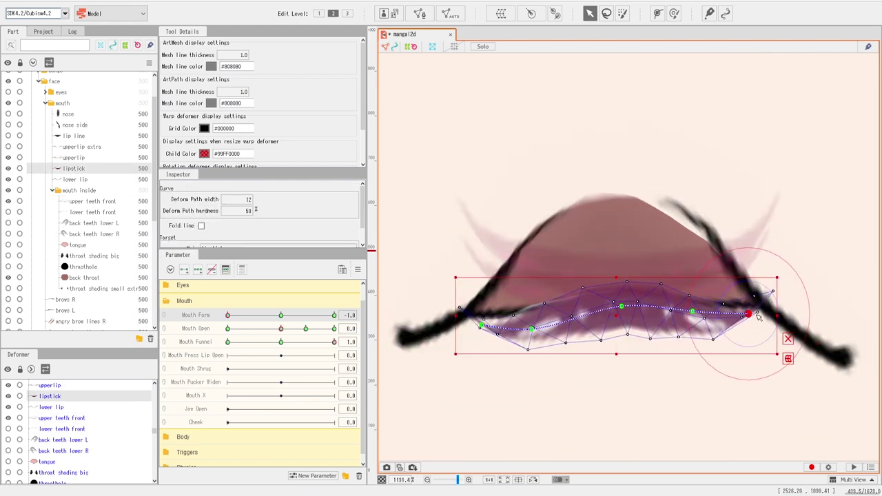
pyautogui.scroll(2, 757, 315)
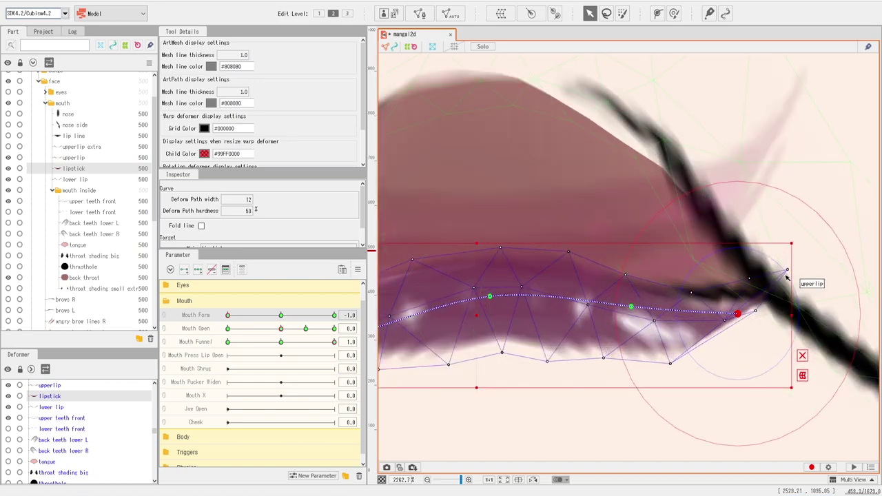
pyautogui.moveTo(787, 276); pyautogui.dragTo(769, 297)
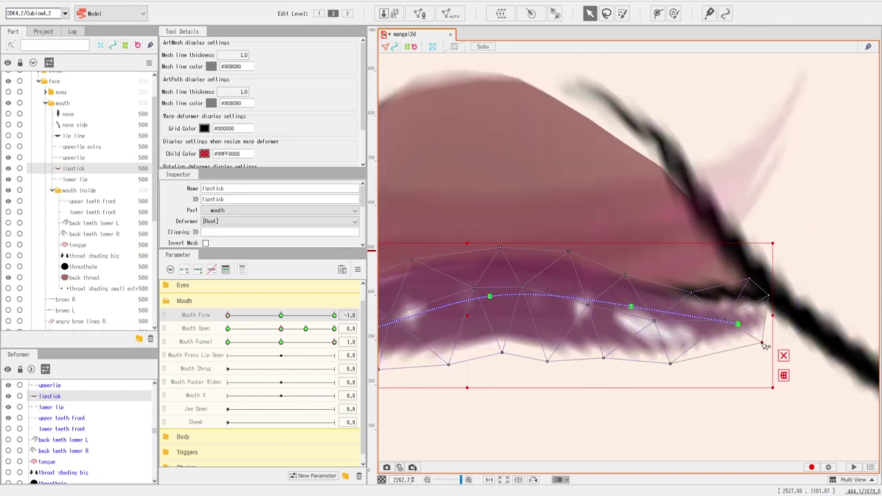
pyautogui.click(739, 324)
pyautogui.moveTo(595, 313); pyautogui.dragTo(848, 307)
# Step: Adjust the lipstick's left end path points and outer mesh points to fit the left lip corner
pyautogui.click(467, 323)
pyautogui.scroll(1, 469, 323)
pyautogui.moveTo(469, 322); pyautogui.dragTo(524, 288)
pyautogui.moveTo(641, 360); pyautogui.dragTo(605, 353)
pyautogui.click(521, 290)
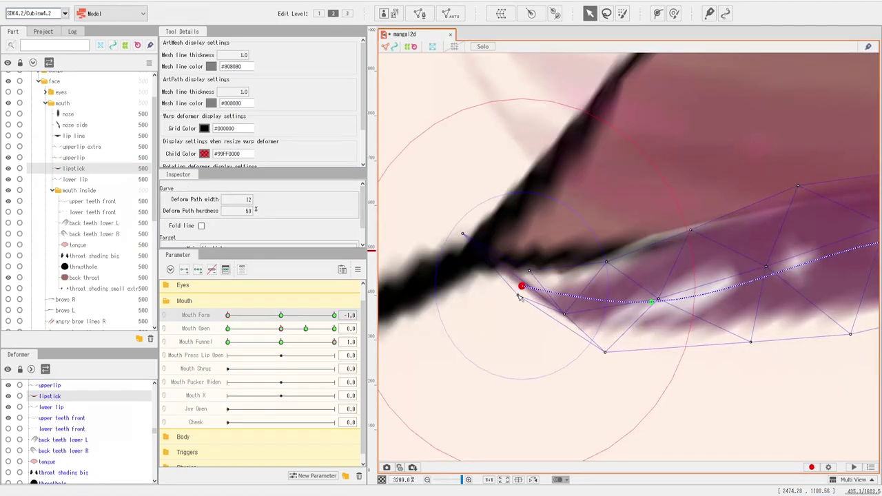
pyautogui.moveTo(463, 235); pyautogui.dragTo(489, 309)
pyautogui.click(652, 302)
# Step: Select the back throat, push its upper-right edge out to the upper lip line and tuck in both corner ends
pyautogui.scroll(-3, 626, 276)
pyautogui.click(626, 254)
pyautogui.moveTo(627, 255); pyautogui.dragTo(683, 277)
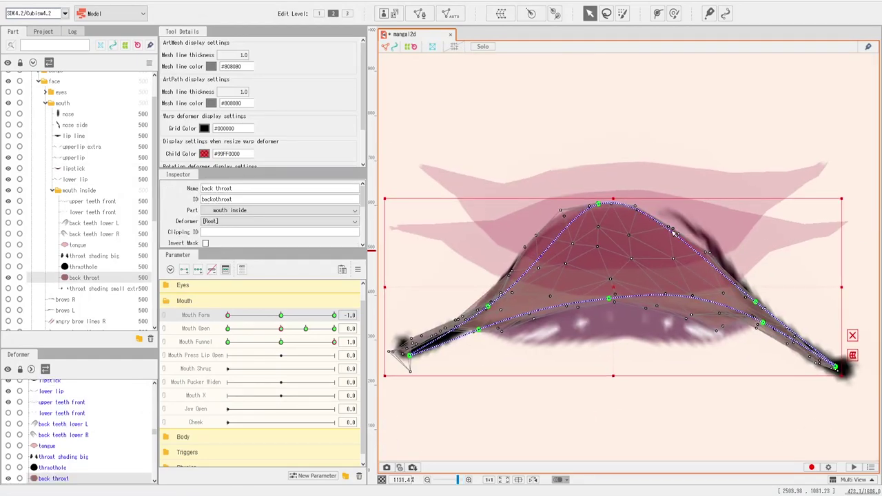
pyautogui.press('b')
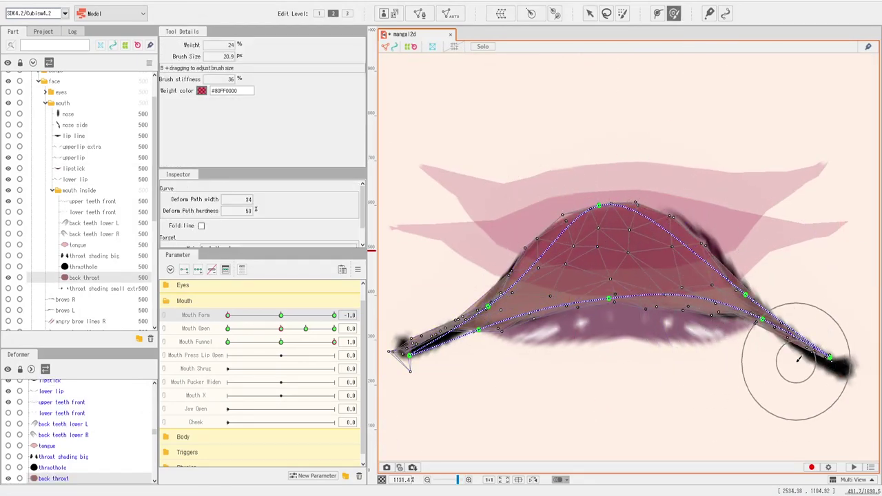
pyautogui.press('v')
pyautogui.moveTo(410, 350); pyautogui.dragTo(408, 354)
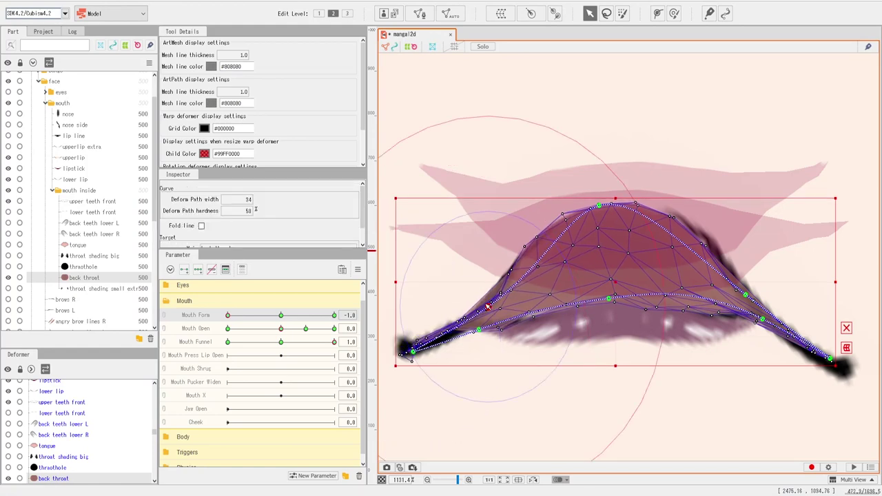
# Step: Select the lower lip and slightly raise its centre and left path points
pyautogui.click(737, 329)
pyautogui.moveTo(617, 318); pyautogui.dragTo(617, 313)
pyautogui.click(665, 362)
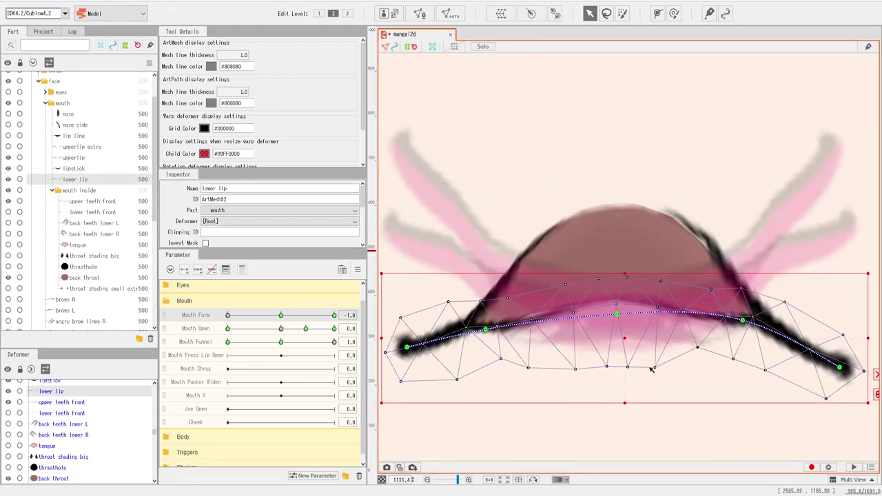
pyautogui.moveTo(486, 329); pyautogui.dragTo(484, 324)
pyautogui.click(549, 328)
# Step: Select the upperlip and adjust its right-side path and mesh points to smooth the line into the lip corner
pyautogui.click(627, 322)
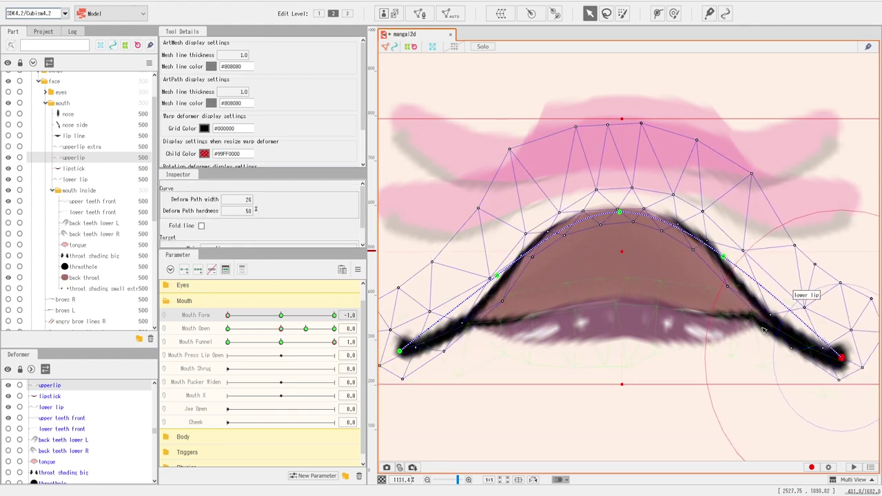
pyautogui.scroll(2, 736, 238)
pyautogui.moveTo(708, 275); pyautogui.dragTo(713, 270)
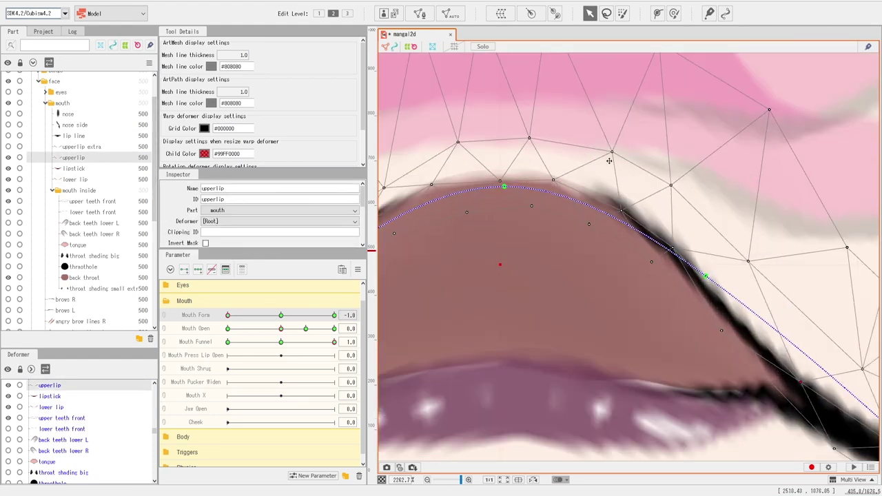
pyautogui.scroll(-2, 648, 124)
pyautogui.click(586, 270)
pyautogui.click(578, 262)
# Step: Select the lipstick and adjust its path points to follow the lower lip line evenly
pyautogui.click(483, 274)
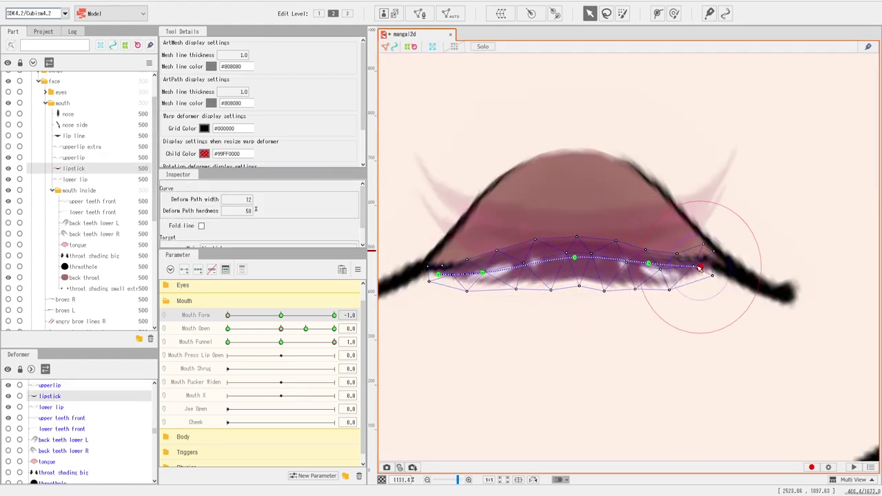
pyautogui.scroll(2, 700, 269)
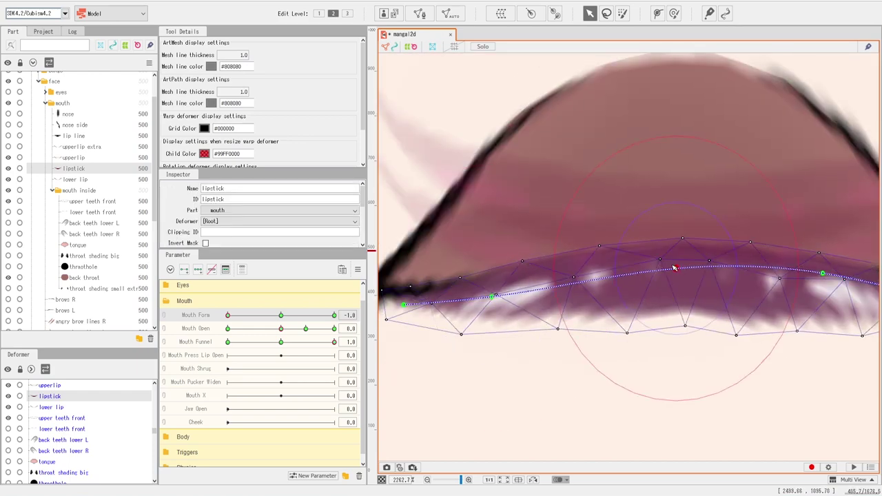
pyautogui.scroll(-2, 676, 269)
pyautogui.scroll(2, 821, 280)
pyautogui.moveTo(777, 280); pyautogui.dragTo(770, 273)
pyautogui.scroll(-1, 770, 272)
# Step: Move the lipstick's lower-edge mesh points to even out its bottom contour
pyautogui.click(681, 313)
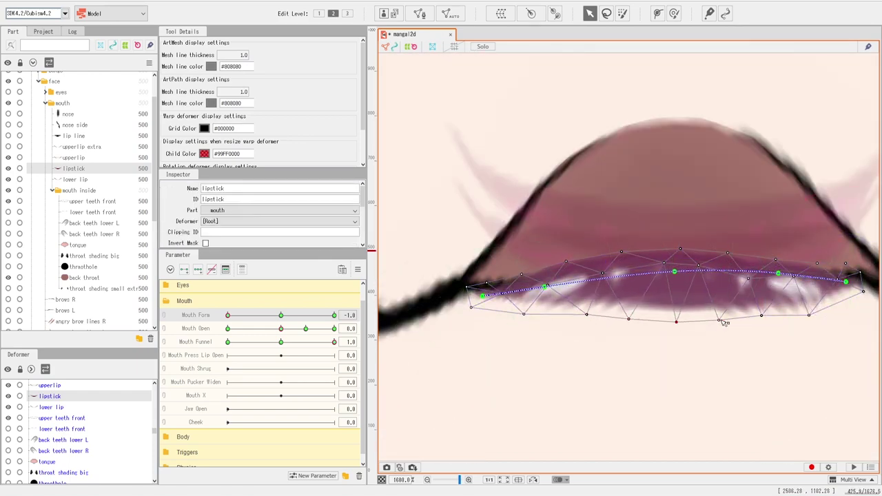
pyautogui.moveTo(587, 314); pyautogui.dragTo(580, 315)
pyautogui.moveTo(762, 316); pyautogui.dragTo(770, 315)
pyautogui.moveTo(722, 320)
pyautogui.mouseDown()
pyautogui.moveTo(628, 339)
pyautogui.moveTo(646, 312)
pyautogui.mouseUp()
pyautogui.scroll(-1, 609, 286)
# Step: Set Mouth Open to 0.5 and reshape the back throat's edges with the deform brush and point edits
pyautogui.click(305, 329)
pyautogui.click(594, 253)
pyautogui.click(674, 14)
pyautogui.scroll(1, 624, 345)
pyautogui.moveTo(792, 398); pyautogui.dragTo(659, 380)
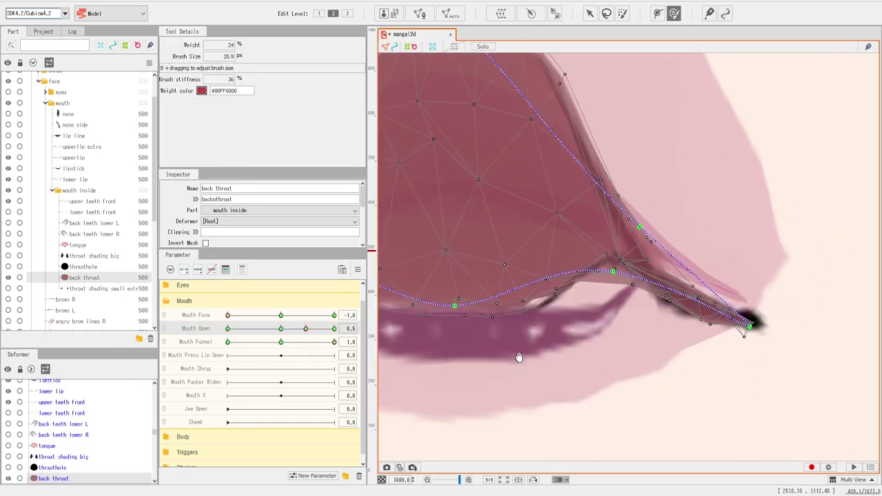
pyautogui.moveTo(520, 356); pyautogui.dragTo(780, 317)
pyautogui.click(590, 13)
pyautogui.moveTo(501, 239); pyautogui.dragTo(420, 261)
pyautogui.click(414, 258)
# Step: Select the lower lip and adjust its path and mesh points to follow the mouth opening's bottom edge
pyautogui.scroll(-1, 626, 372)
pyautogui.moveTo(609, 328)
pyautogui.mouseDown()
pyautogui.moveTo(599, 325)
pyautogui.moveTo(595, 340)
pyautogui.moveTo(612, 327)
pyautogui.mouseUp()
pyautogui.click(599, 356)
pyautogui.scroll(1, 613, 326)
pyautogui.moveTo(480, 278); pyautogui.dragTo(495, 283)
pyautogui.moveTo(727, 352); pyautogui.dragTo(631, 350)
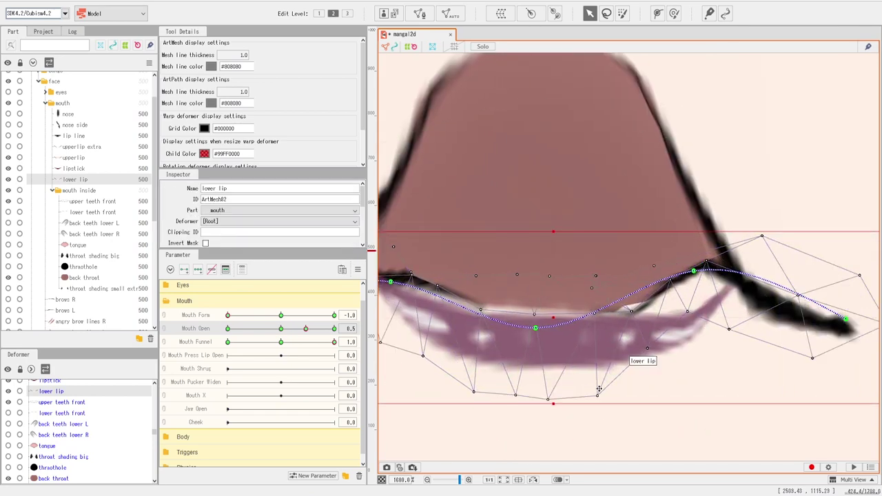
pyautogui.scroll(-1, 671, 360)
# Step: Select the lipstick, pull its end and side path points inward and raise the centre point to fit the lower lip
pyautogui.click(672, 360)
pyautogui.scroll(1, 648, 334)
pyautogui.moveTo(719, 334); pyautogui.dragTo(712, 326)
pyautogui.moveTo(779, 301); pyautogui.dragTo(751, 284)
pyautogui.moveTo(713, 325); pyautogui.dragTo(700, 321)
pyautogui.moveTo(467, 320); pyautogui.dragTo(473, 313)
pyautogui.moveTo(401, 276); pyautogui.dragTo(433, 288)
pyautogui.moveTo(599, 350); pyautogui.dragTo(591, 337)
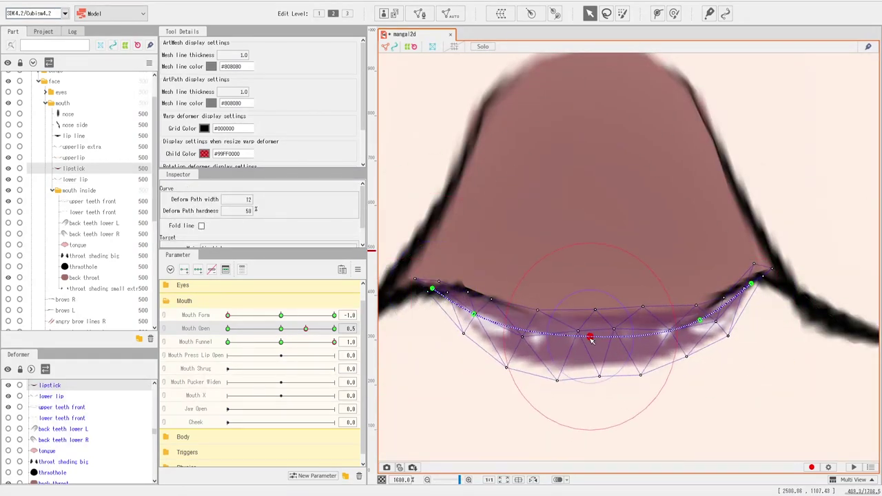
pyautogui.moveTo(473, 314); pyautogui.dragTo(481, 316)
pyautogui.moveTo(700, 321); pyautogui.dragTo(693, 320)
# Step: Adjust the lower lip's mesh points near the right lip corner to smooth its line
pyautogui.click(471, 277)
pyautogui.scroll(1, 751, 287)
pyautogui.scroll(-3, 773, 264)
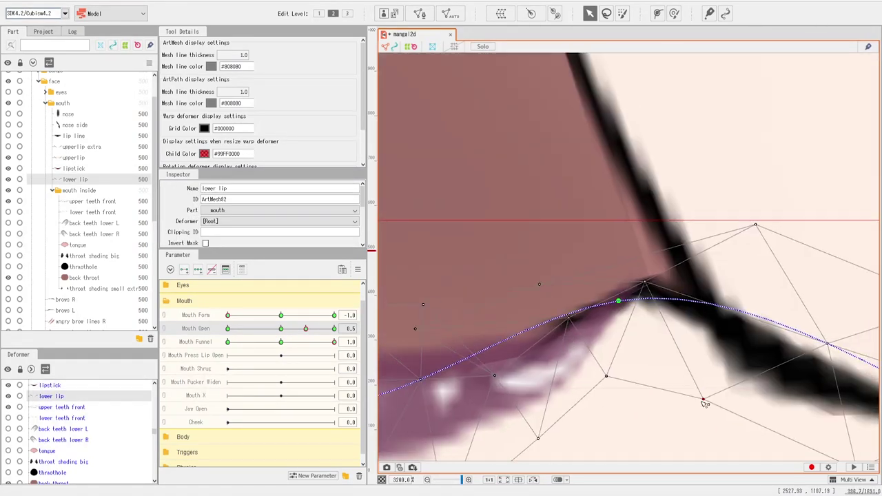
pyautogui.click(793, 373)
# Step: Select the back throat and adjust its side edges and lower path points to stay within the lip lines
pyautogui.click(593, 296)
pyautogui.moveTo(416, 301); pyautogui.dragTo(515, 301)
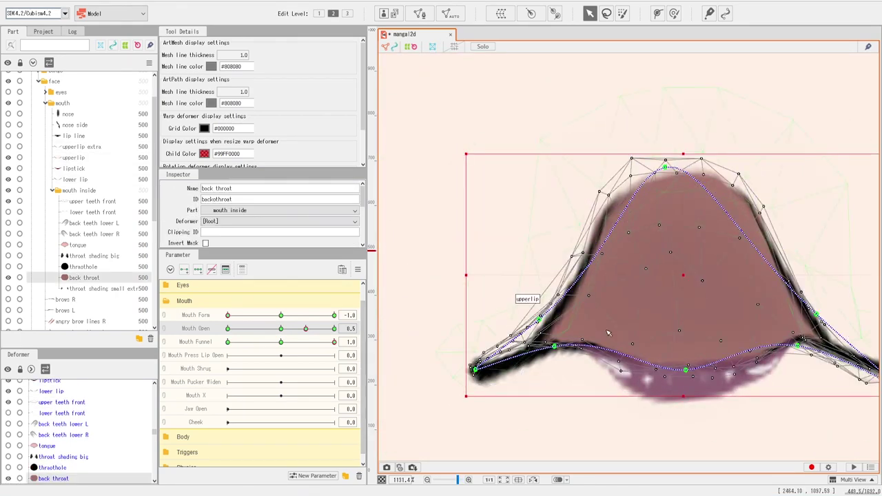
pyautogui.moveTo(620, 303); pyautogui.dragTo(488, 296)
pyautogui.moveTo(497, 242); pyautogui.dragTo(523, 236)
pyautogui.press('p')
pyautogui.click(524, 245)
pyautogui.moveTo(673, 232); pyautogui.dragTo(627, 227)
pyautogui.press('a')
pyautogui.moveTo(462, 329); pyautogui.dragTo(465, 337)
pyautogui.moveTo(738, 322); pyautogui.dragTo(735, 328)
pyautogui.moveTo(506, 258); pyautogui.dragTo(494, 255)
# Step: Check the mouth shapes across the Mouth Open range, then with Mouth Form at 1 and Mouth Open at 0.5
pyautogui.moveTo(229, 329); pyautogui.dragTo(338, 335)
pyautogui.scroll(-5, 572, 335)
pyautogui.moveTo(227, 315); pyautogui.dragTo(335, 315)
pyautogui.moveTo(334, 329); pyautogui.dragTo(306, 329)
pyautogui.scroll(4, 549, 320)
pyautogui.moveTo(597, 323); pyautogui.dragTo(507, 317)
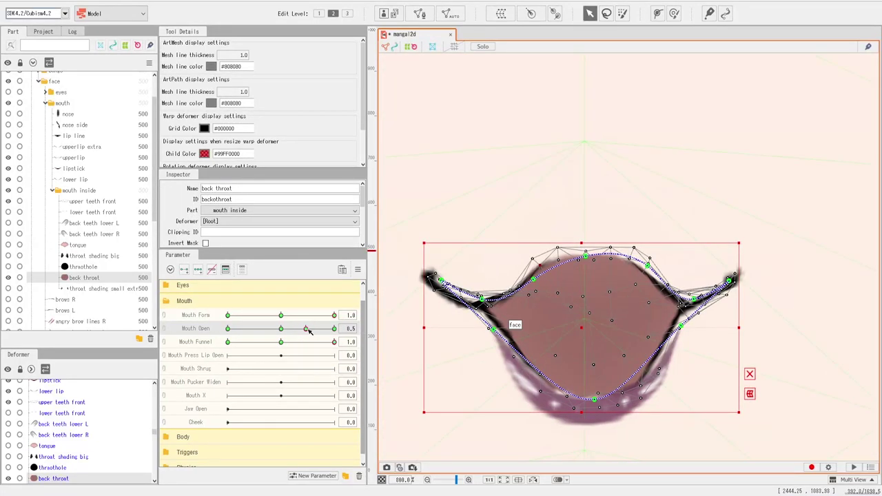
pyautogui.moveTo(335, 316)
pyautogui.mouseDown()
pyautogui.moveTo(281, 321)
pyautogui.moveTo(335, 318)
pyautogui.mouseUp()
# Step: Set Mouth Open to -1 and move the back throat's corner and side points up onto the curved lip line
pyautogui.moveTo(306, 329); pyautogui.dragTo(200, 350)
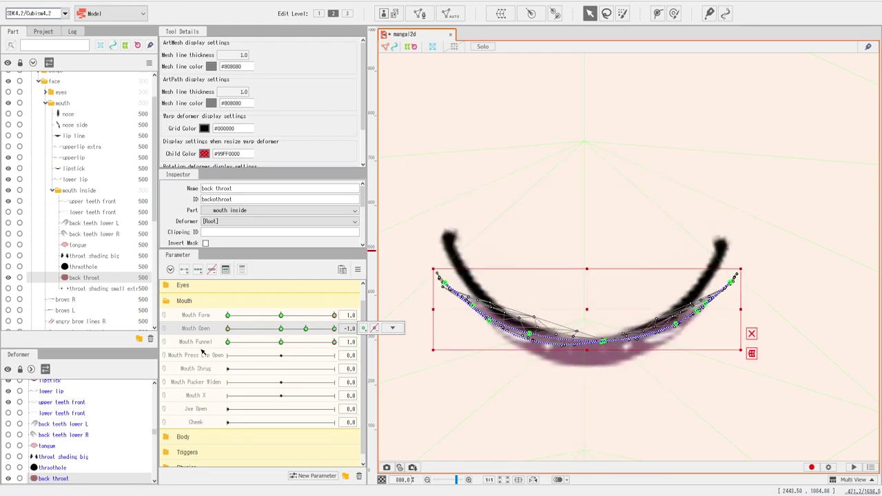
pyautogui.moveTo(440, 274); pyautogui.dragTo(453, 255)
pyautogui.moveTo(471, 304); pyautogui.dragTo(478, 298)
pyautogui.moveTo(731, 282); pyautogui.dragTo(722, 255)
pyautogui.moveTo(706, 303); pyautogui.dragTo(696, 295)
pyautogui.moveTo(676, 324); pyautogui.dragTo(667, 319)
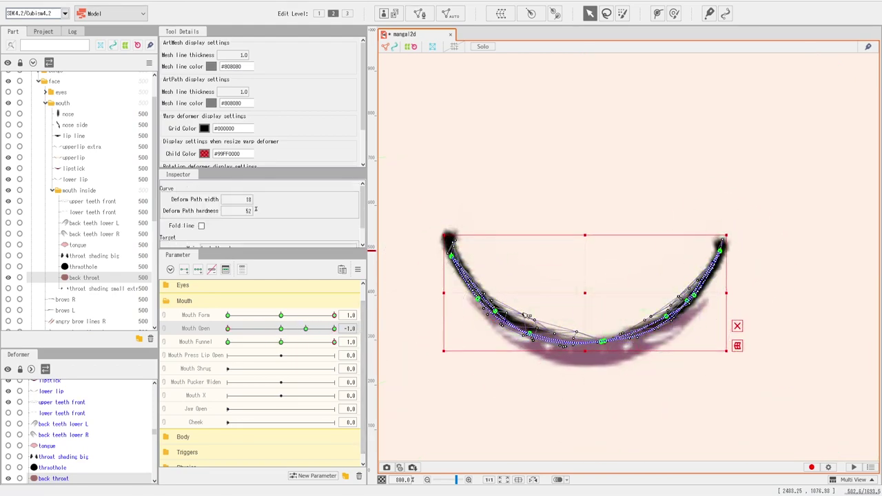
# Step: Set Mouth Funnel to 0 and move the back throat's corner and side path points onto the smiling lip line
pyautogui.moveTo(334, 342); pyautogui.dragTo(281, 342)
pyautogui.moveTo(439, 274); pyautogui.dragTo(451, 249)
pyautogui.moveTo(471, 304); pyautogui.dragTo(476, 295)
pyautogui.moveTo(730, 282); pyautogui.dragTo(722, 257)
pyautogui.moveTo(706, 304); pyautogui.dragTo(695, 296)
pyautogui.moveTo(676, 324); pyautogui.dragTo(669, 318)
pyautogui.moveTo(489, 320); pyautogui.dragTo(494, 309)
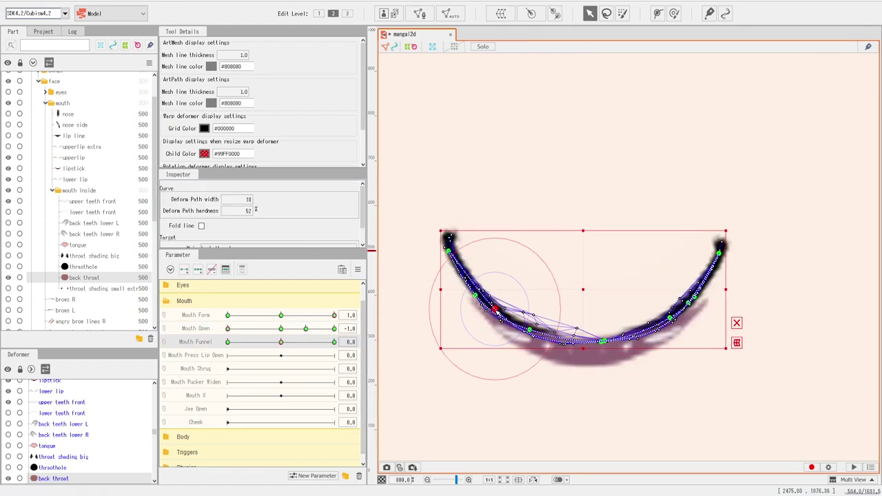
# Step: Set Mouth Funnel to -1 and brush both ends of the back throat up toward the smiling lip line
pyautogui.press('b')
pyautogui.moveTo(281, 342); pyautogui.dragTo(220, 350)
pyautogui.moveTo(442, 273); pyautogui.dragTo(455, 256)
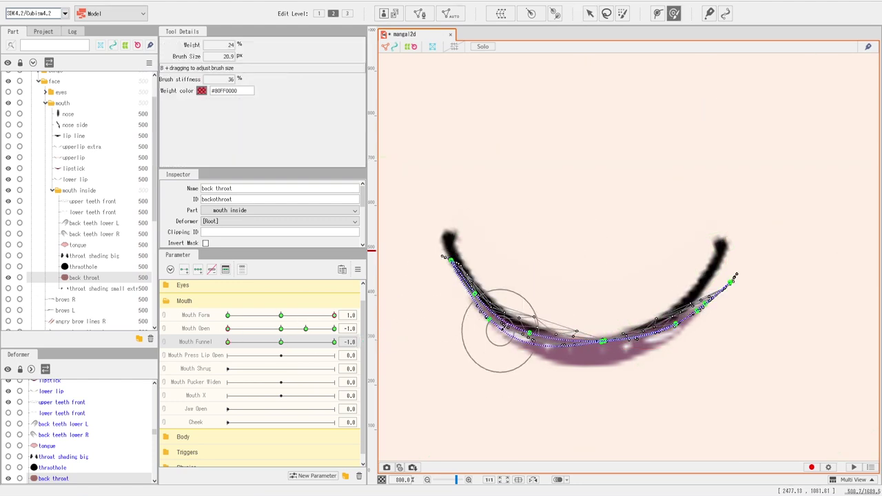
pyautogui.moveTo(736, 287); pyautogui.dragTo(717, 260)
# Step: Set Mouth Form to -1 and Mouth Funnel to 0, then flatten and rotate the back throat to match the lip line
pyautogui.click(228, 315)
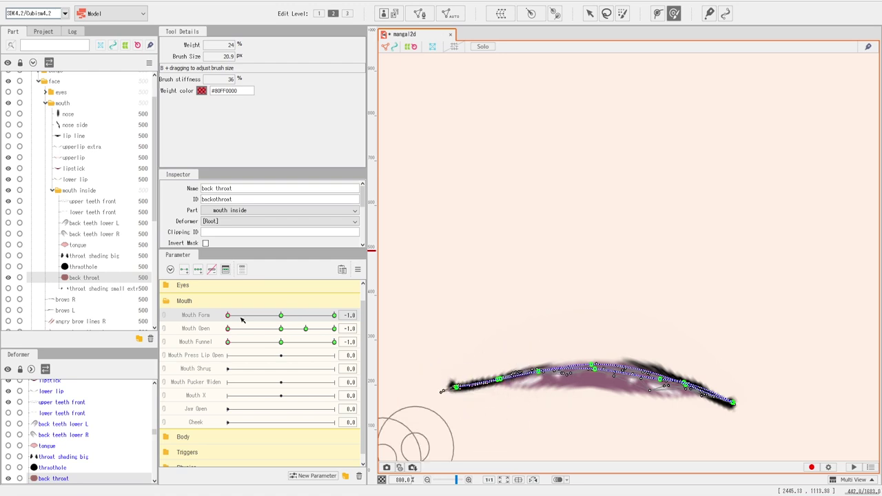
pyautogui.click(281, 342)
pyautogui.click(590, 13)
pyautogui.moveTo(584, 433); pyautogui.dragTo(584, 402)
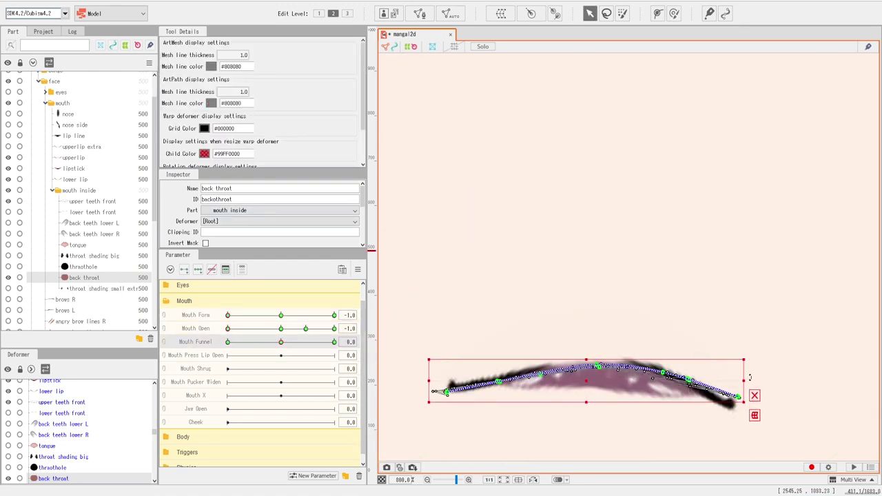
pyautogui.moveTo(750, 378); pyautogui.dragTo(747, 387)
# Step: Set Mouth Funnel to 1, then flatten, narrow and rotate the back throat to fit behind the lip line
pyautogui.click(334, 342)
pyautogui.moveTo(584, 432); pyautogui.dragTo(585, 411)
pyautogui.moveTo(419, 385); pyautogui.dragTo(437, 384)
pyautogui.moveTo(754, 355); pyautogui.dragTo(754, 360)
pyautogui.moveTo(745, 388); pyautogui.dragTo(739, 388)
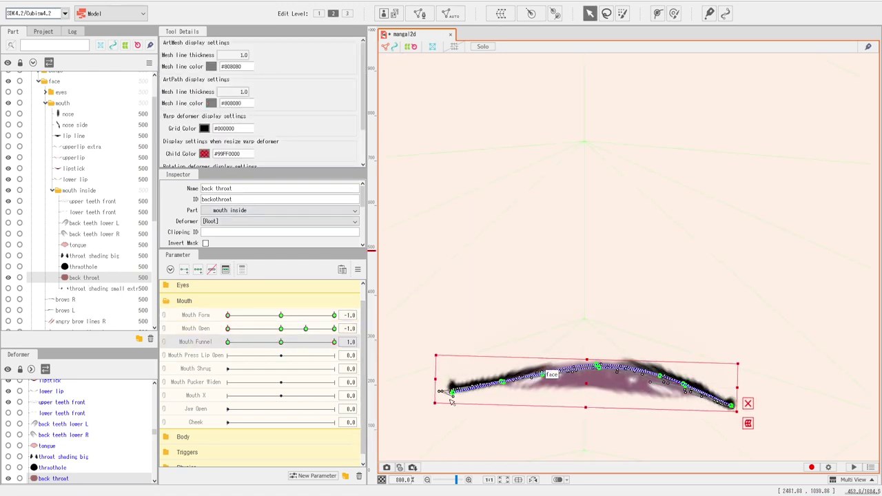
# Step: Nudge the back throat's end and upper edge to fit the frowning lip line, and check it with Mouth Open up to 1
pyautogui.moveTo(437, 379); pyautogui.dragTo(439, 378)
pyautogui.moveTo(588, 359); pyautogui.dragTo(588, 356)
pyautogui.click(281, 329)
pyautogui.click(306, 329)
pyautogui.click(334, 329)
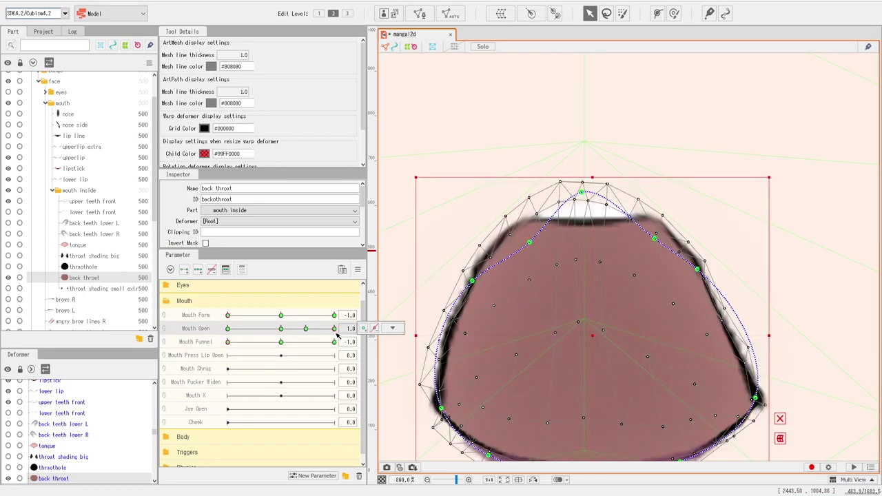
# Step: Check the back throat in other Mouth Form, Open and Funnel poses, and return all three parameters to 0
pyautogui.scroll(-1, 591, 200)
pyautogui.click(289, 343)
pyautogui.click(281, 342)
pyautogui.click(281, 329)
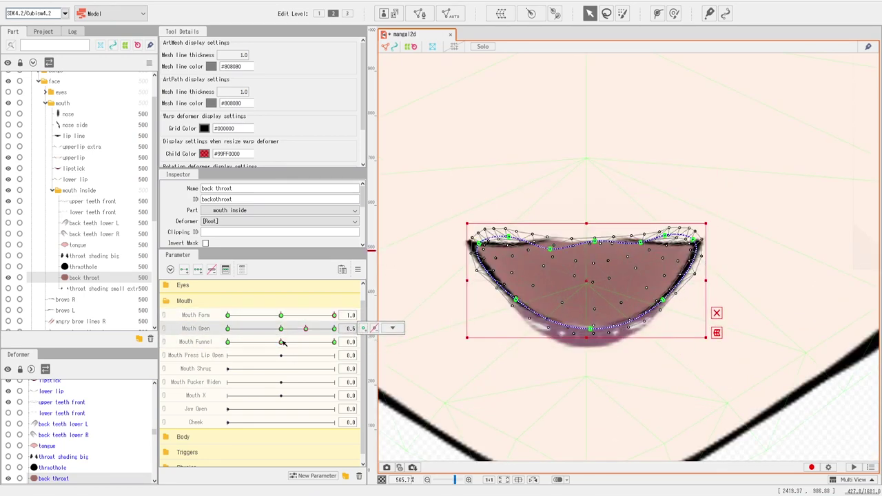
pyautogui.moveTo(282, 343); pyautogui.dragTo(189, 389)
pyautogui.click(228, 329)
pyautogui.click(281, 342)
pyautogui.click(281, 329)
pyautogui.click(282, 315)
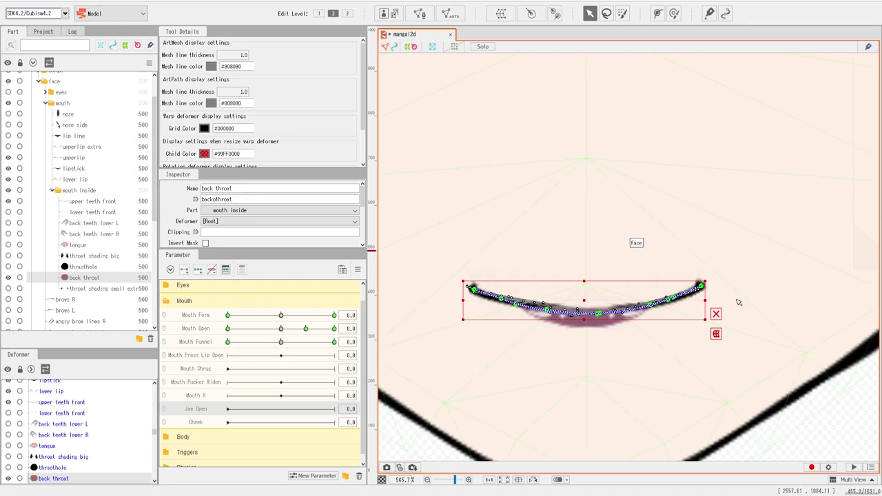
pyautogui.moveTo(606, 293); pyautogui.dragTo(627, 242)
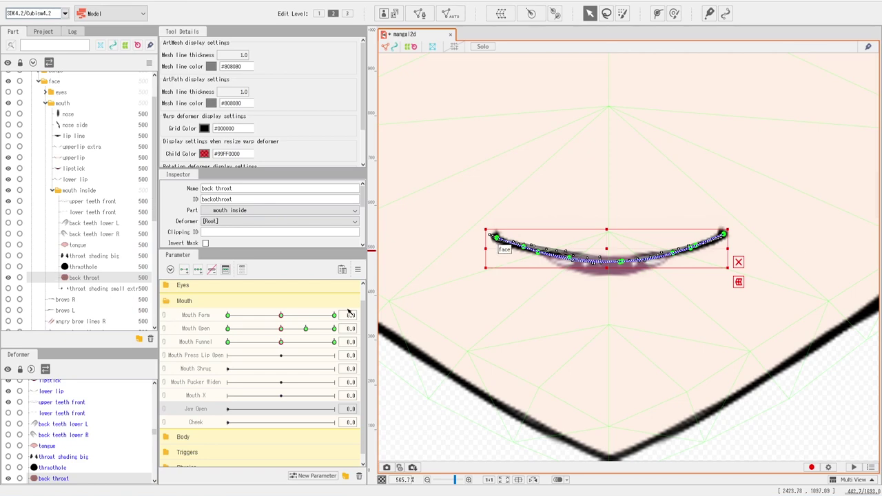
# Step: Set Mouth Open to 1 and show the tongue, big throat shading and throat hole inside the mouth
pyautogui.moveTo(282, 328); pyautogui.dragTo(334, 329)
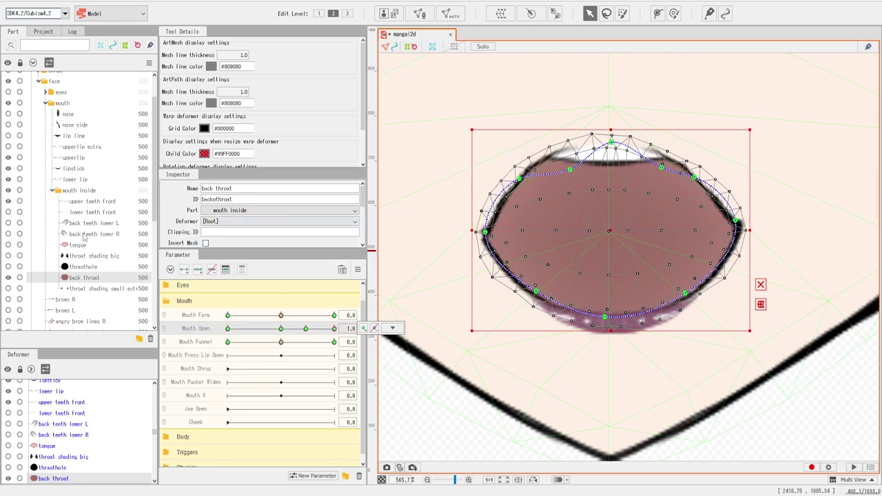
pyautogui.click(85, 235)
pyautogui.click(82, 255)
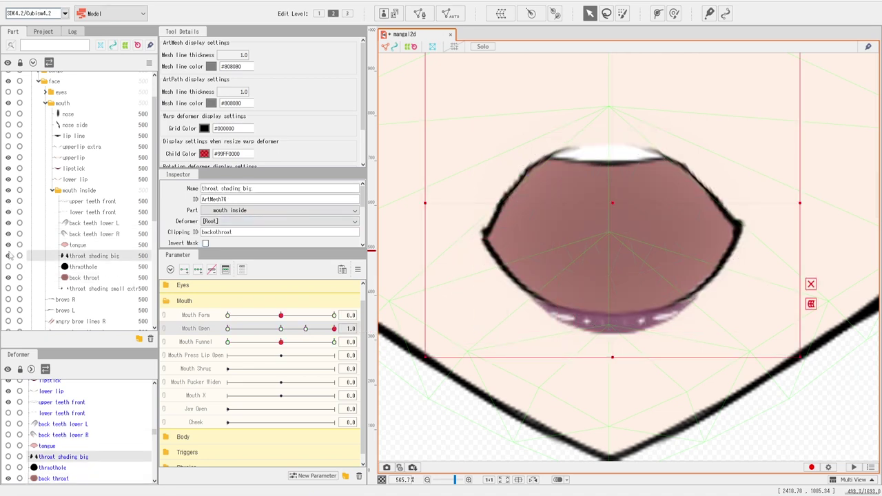
pyautogui.click(8, 256)
pyautogui.click(8, 267)
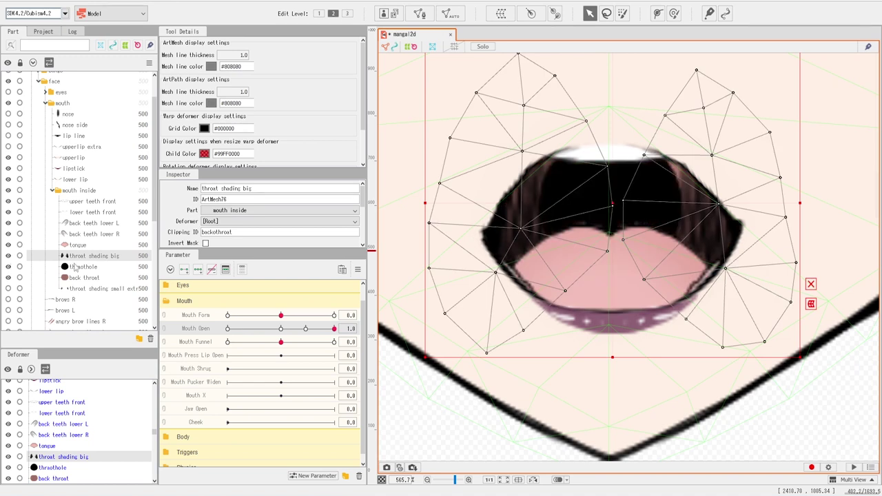
# Step: Hide the big throat shading, the throat hole and the upper front teeth, keeping the tongue visible
pyautogui.click(76, 266)
pyautogui.click(8, 256)
pyautogui.click(9, 256)
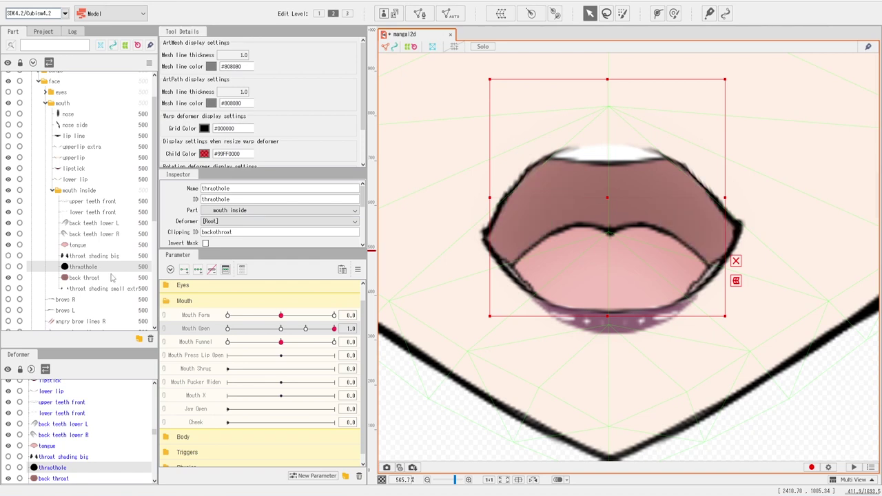
pyautogui.click(9, 266)
pyautogui.click(8, 267)
pyautogui.click(8, 266)
pyautogui.click(8, 266)
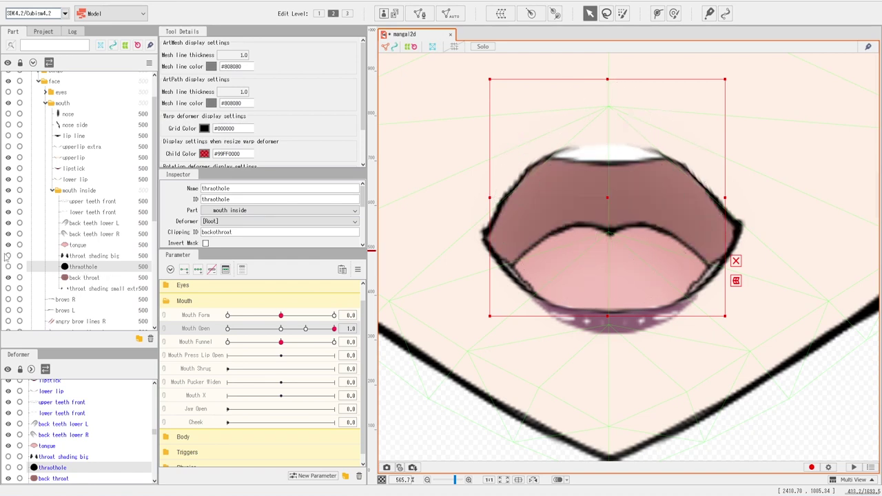
pyautogui.click(81, 246)
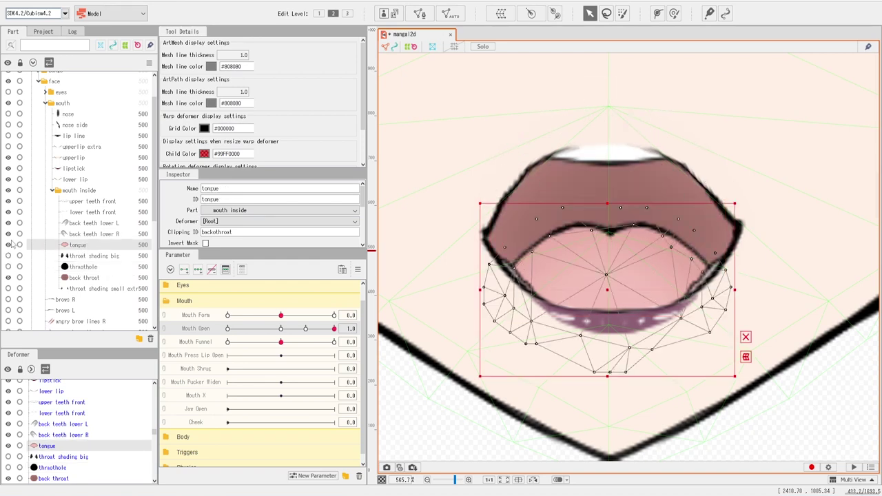
pyautogui.click(8, 201)
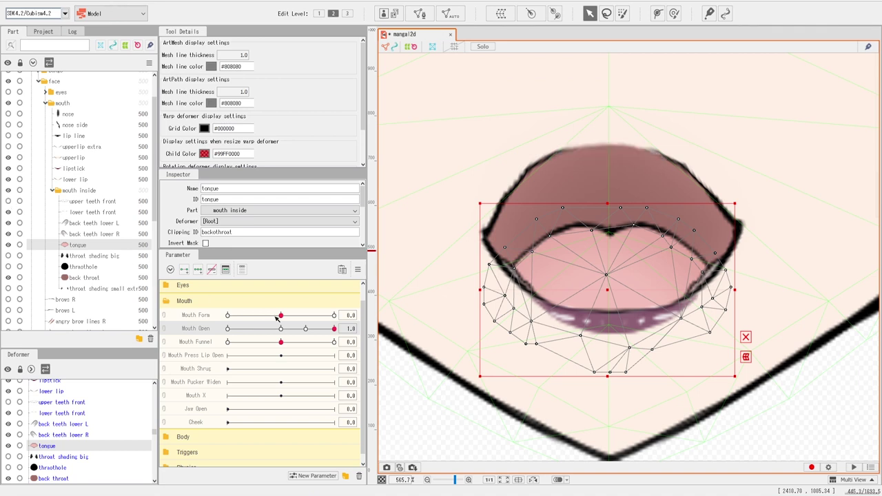
# Step: Set Mouth Form to -1 and create a parent warp deformer named Jaw Open for the tongue, lower front teeth and lower back teeth
pyautogui.moveTo(281, 315); pyautogui.dragTo(92, 316)
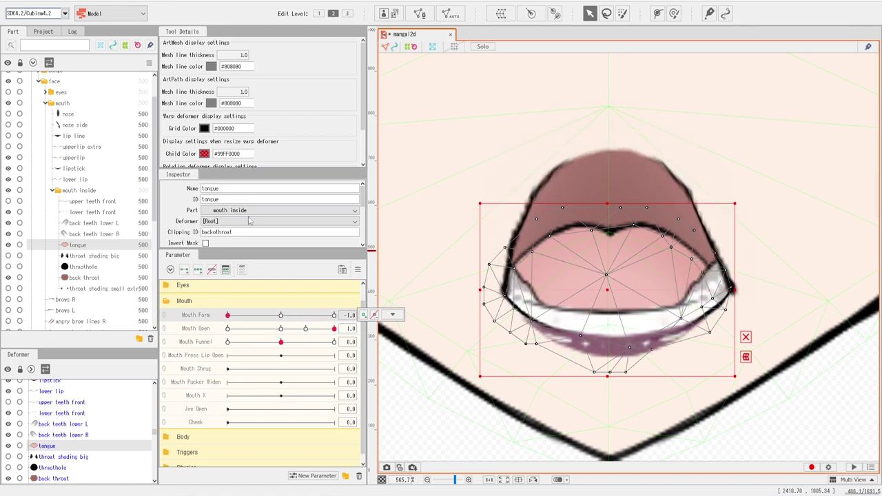
pyautogui.keyDown('shift'); pyautogui.click(85, 215); pyautogui.keyUp('shift')
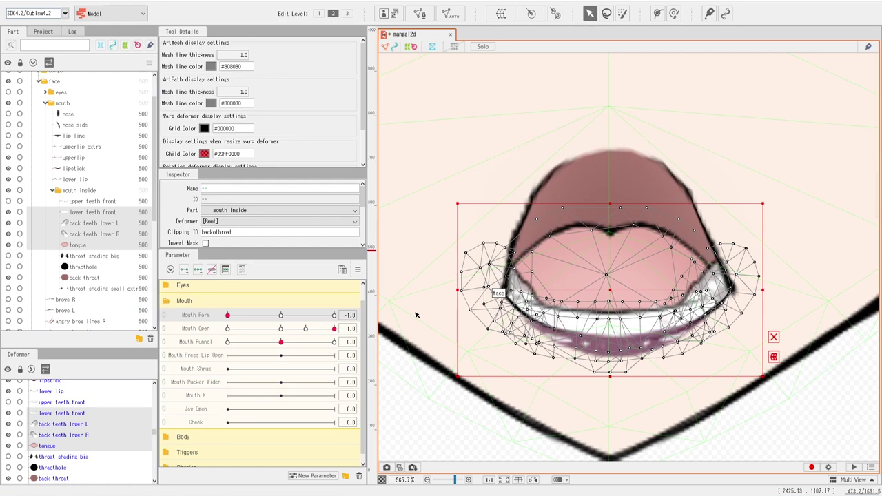
pyautogui.click(501, 13)
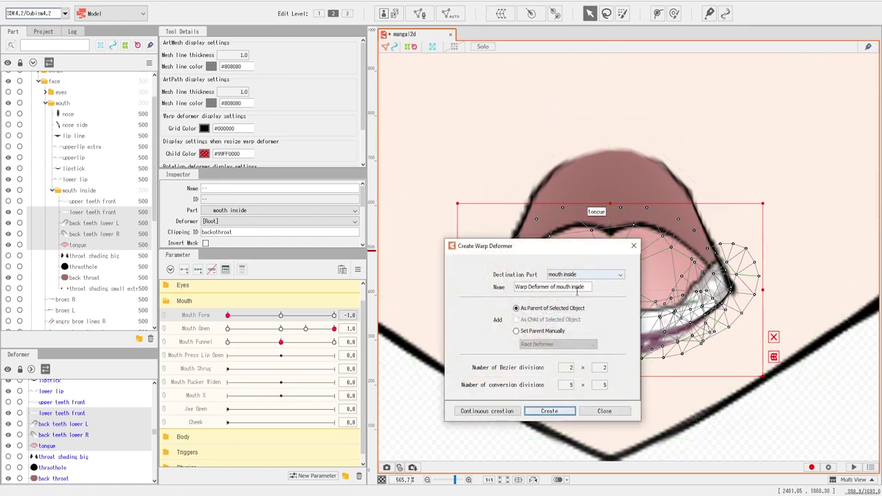
pyautogui.moveTo(587, 287); pyautogui.dragTo(446, 278)
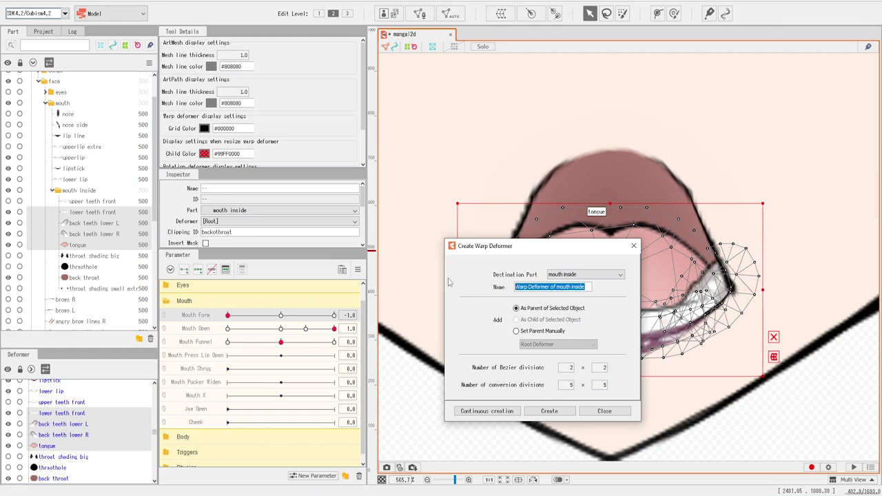
pyautogui.write('Jaw O')
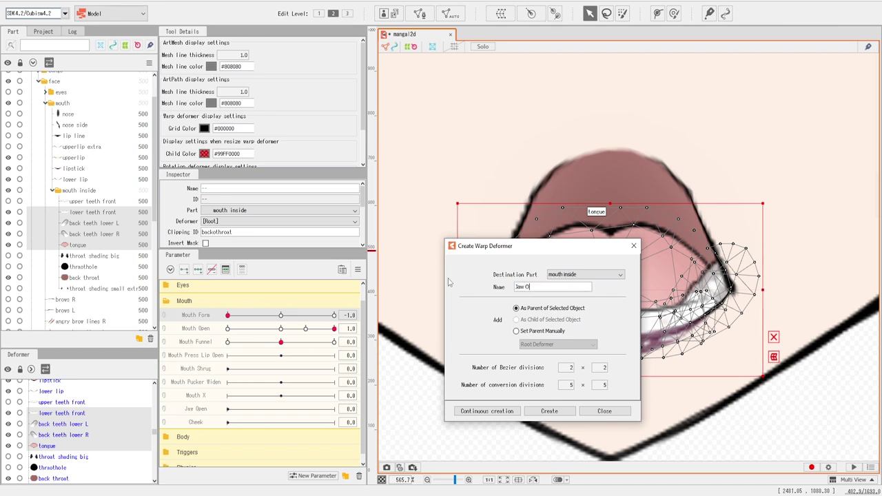
pyautogui.write('pen')
pyautogui.click(550, 411)
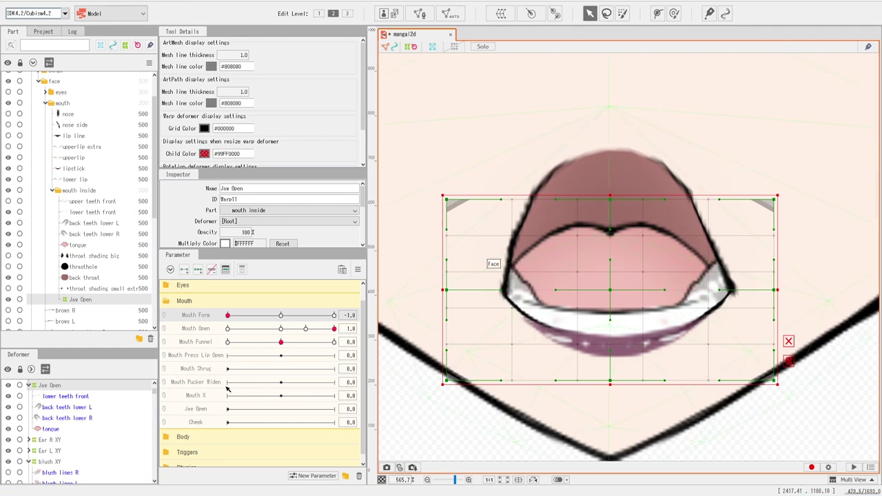
# Step: Add two keys on the Jaw Open parameter for the Jaw Open deformer and return Mouth Form to 0
pyautogui.click(206, 409)
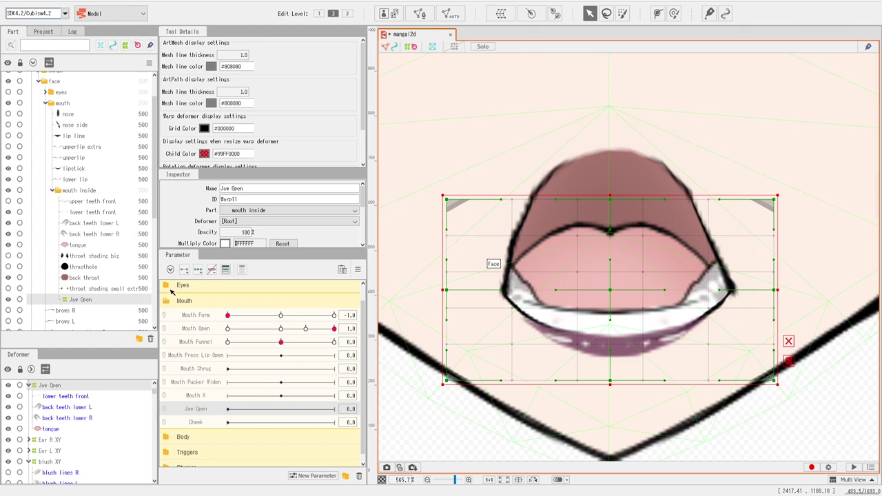
pyautogui.click(184, 270)
pyautogui.click(281, 316)
pyautogui.moveTo(282, 318)
pyautogui.mouseDown()
pyautogui.moveTo(390, 319)
pyautogui.moveTo(236, 322)
pyautogui.moveTo(269, 321)
pyautogui.mouseUp()
pyautogui.click(279, 320)
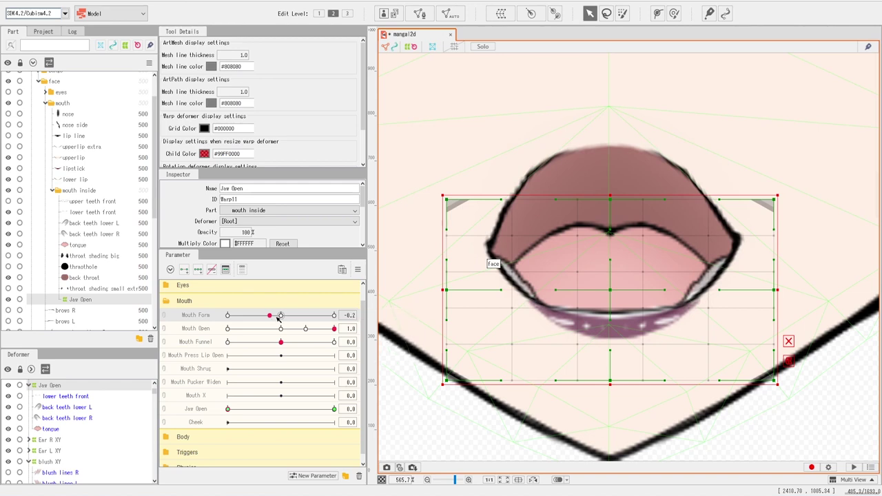
pyautogui.click(280, 316)
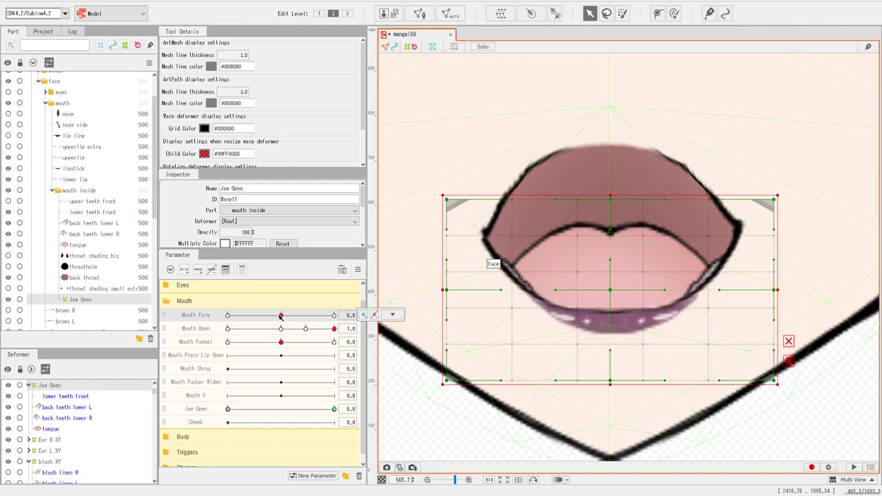
# Step: Show the upper front teeth and move them slightly down into the open mouth
pyautogui.click(81, 200)
pyautogui.click(8, 201)
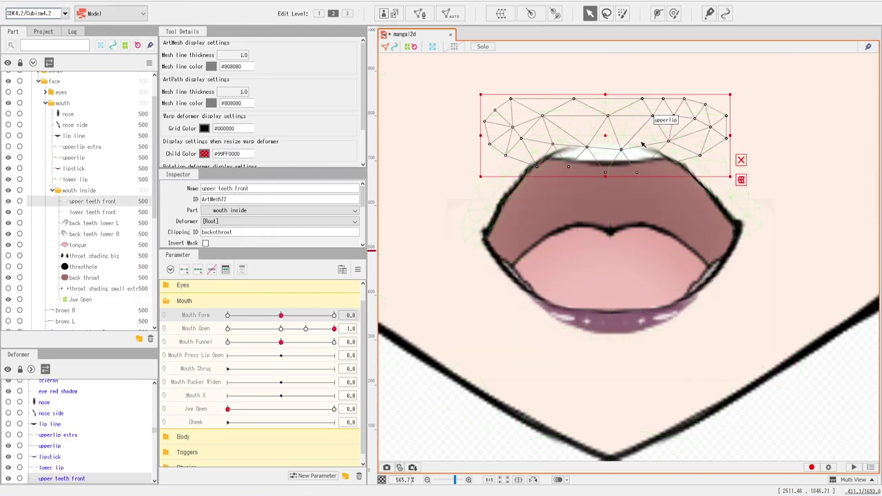
pyautogui.moveTo(606, 135); pyautogui.dragTo(611, 159)
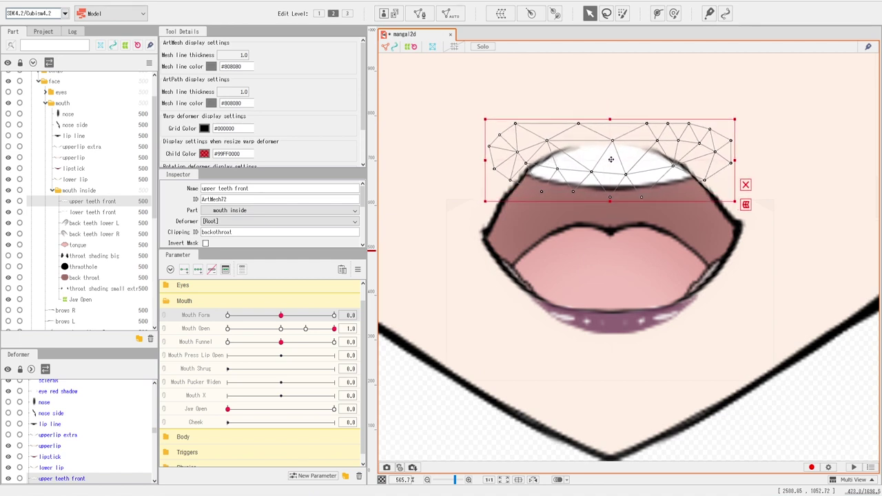
# Step: Set Mouth Form to 1, raise the upper front teeth and their upper mesh points to the lip, and compare with Mouth Form 0
pyautogui.moveTo(281, 316); pyautogui.dragTo(364, 317)
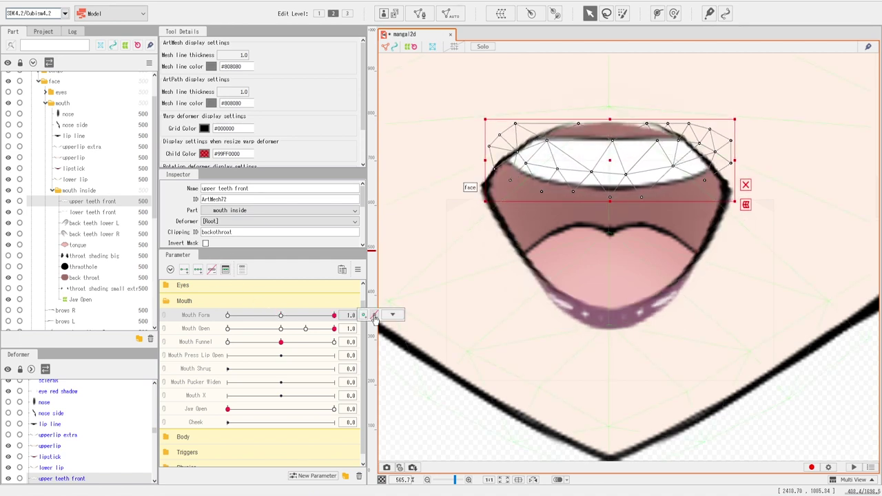
pyautogui.moveTo(610, 158); pyautogui.dragTo(609, 153)
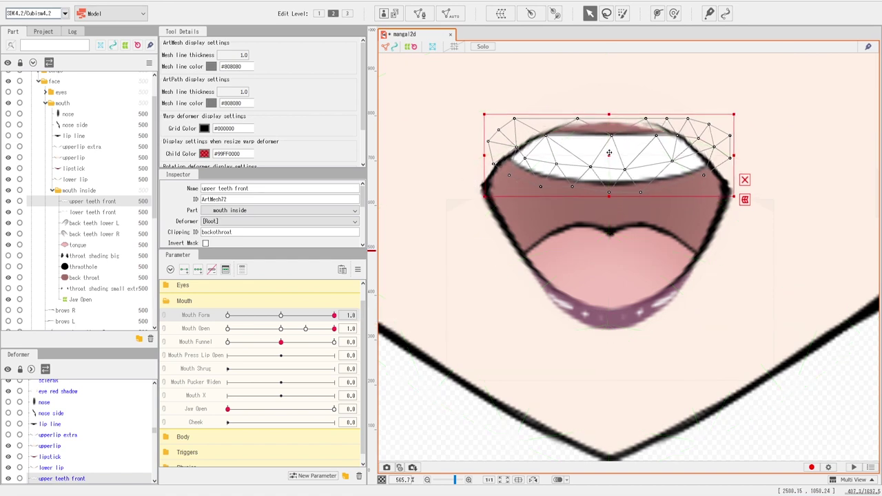
pyautogui.moveTo(483, 97); pyautogui.dragTo(762, 156)
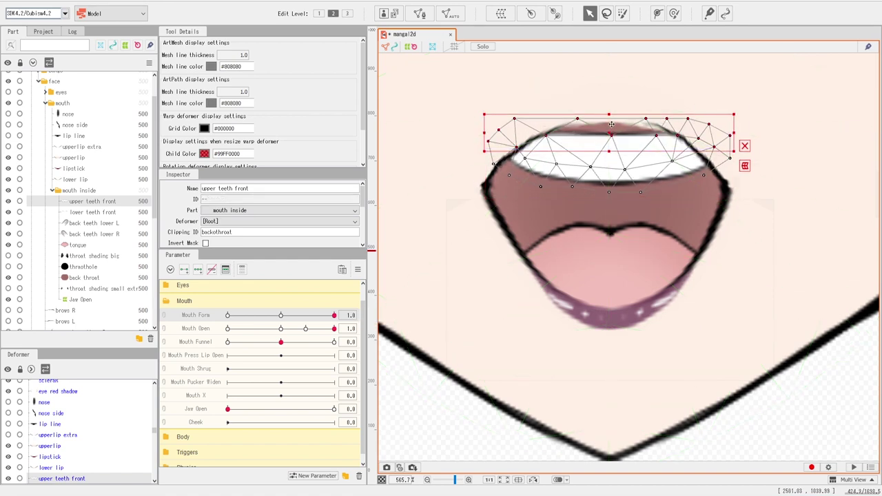
pyautogui.moveTo(611, 125)
pyautogui.mouseDown()
pyautogui.moveTo(608, 94)
pyautogui.moveTo(609, 121)
pyautogui.mouseUp()
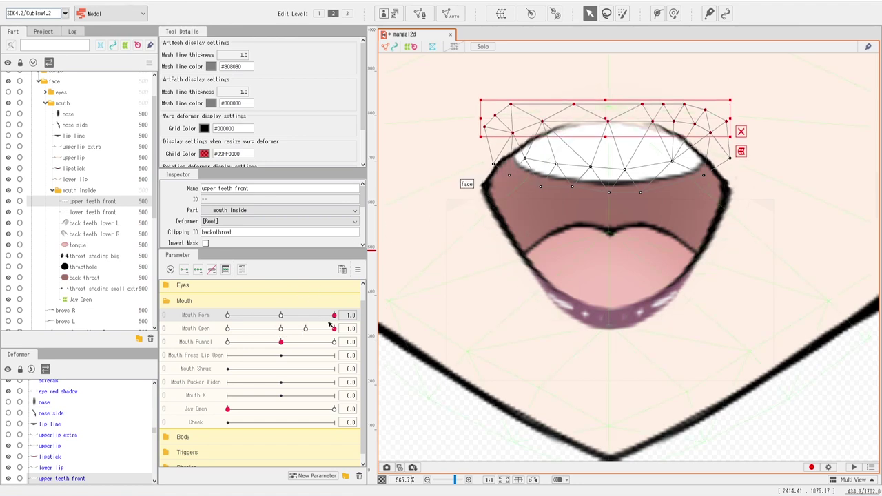
pyautogui.moveTo(334, 329); pyautogui.dragTo(384, 334)
pyautogui.click(279, 315)
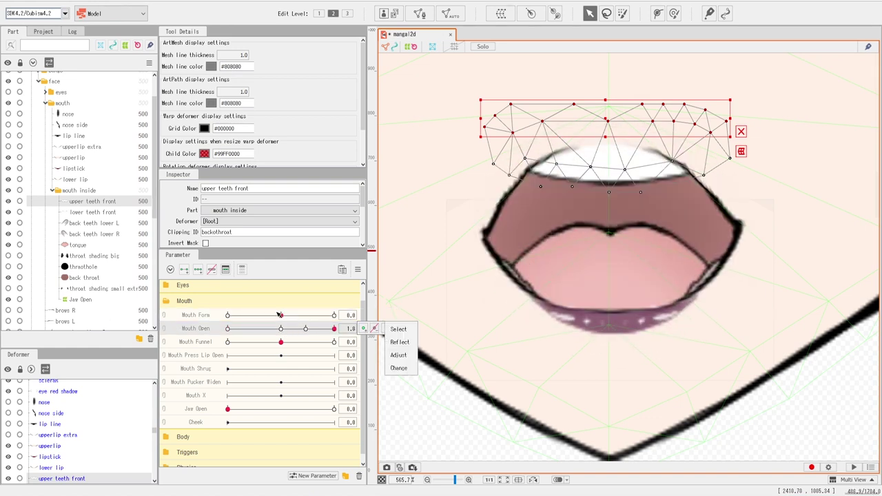
pyautogui.moveTo(279, 315); pyautogui.dragTo(362, 317)
# Step: Move the Jaw Open deformer up at Jaw Open 0 so the lower teeth meet the upper front teeth
pyautogui.click(79, 300)
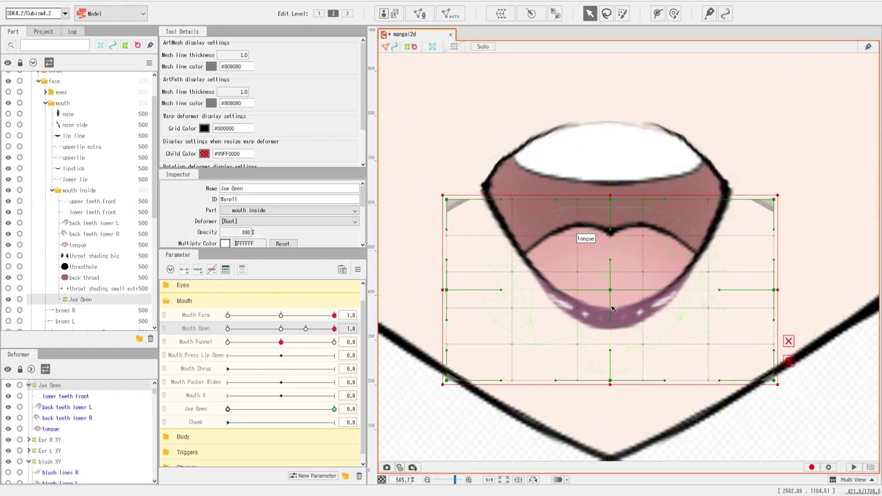
pyautogui.moveTo(610, 304); pyautogui.dragTo(610, 156)
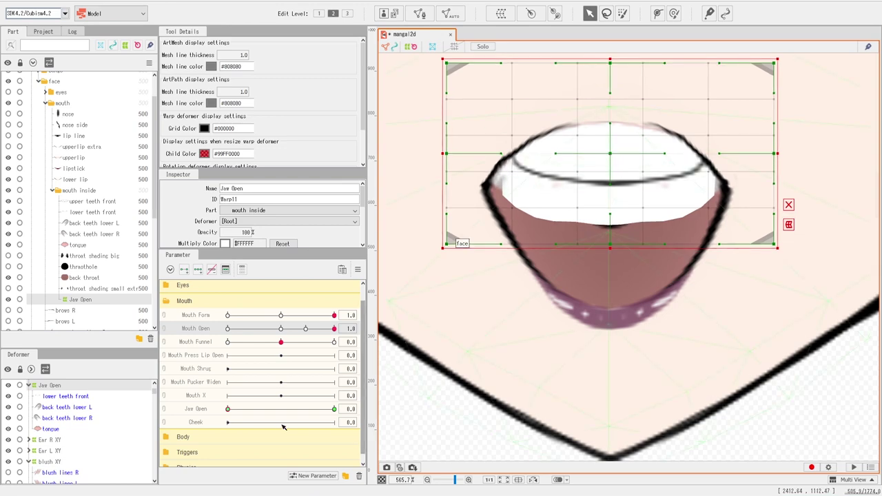
pyautogui.moveTo(230, 410); pyautogui.dragTo(188, 436)
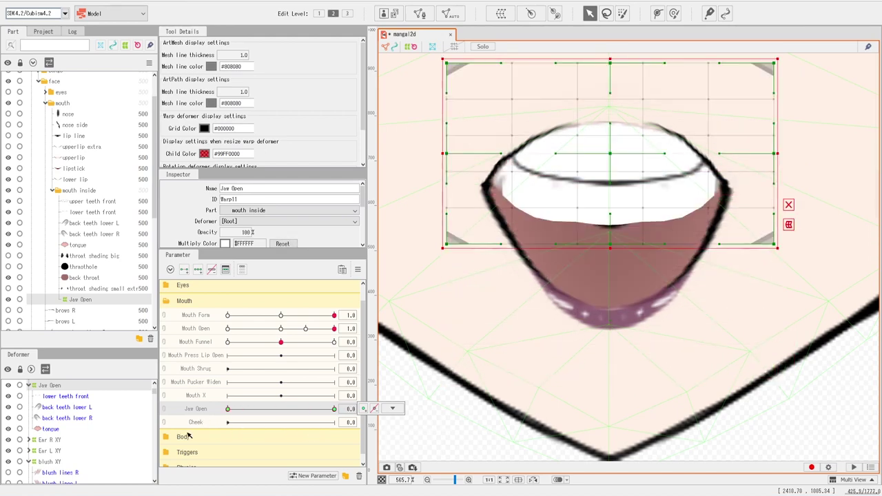
# Step: Set Mouth Open to 0.5 and Mouth Form to 0, and lower the Jaw Open deformer until the lower teeth sit at the lower lip
pyautogui.moveTo(334, 329); pyautogui.dragTo(266, 318)
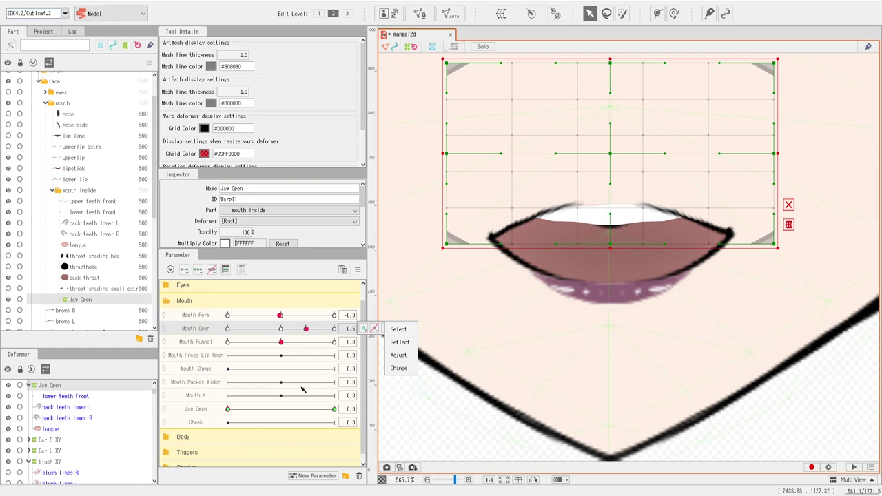
pyautogui.click(281, 315)
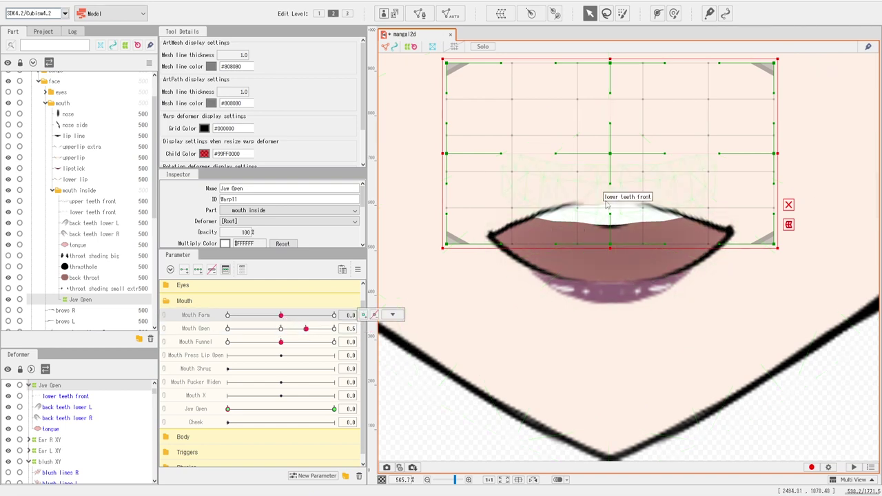
pyautogui.moveTo(612, 153); pyautogui.dragTo(613, 244)
# Step: At Mouth Form 1 and Mouth Open 1, widen the upper front teeth on both sides, reduce their height slightly and nudge them up
pyautogui.click(82, 202)
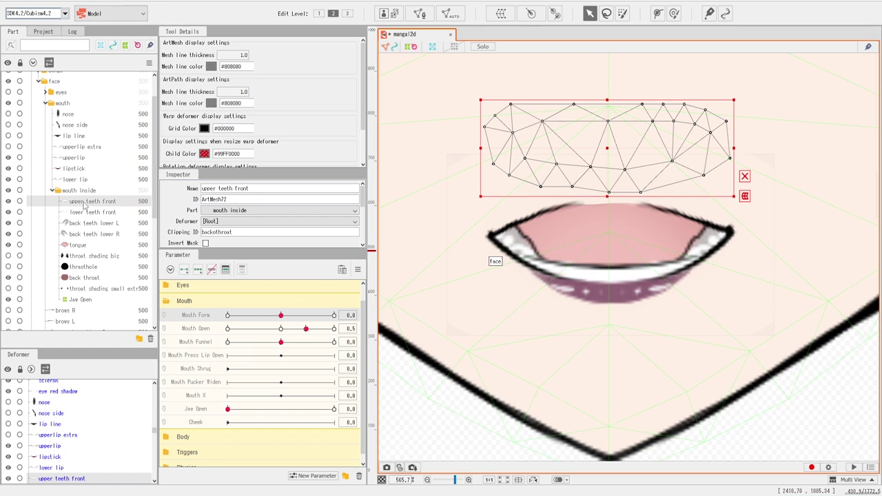
pyautogui.scroll(-2, 690, 289)
pyautogui.scroll(1, 690, 292)
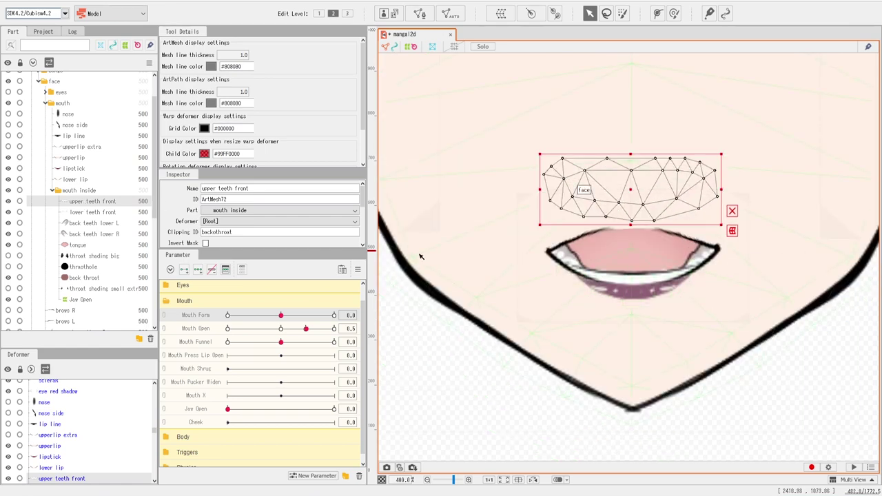
pyautogui.click(281, 329)
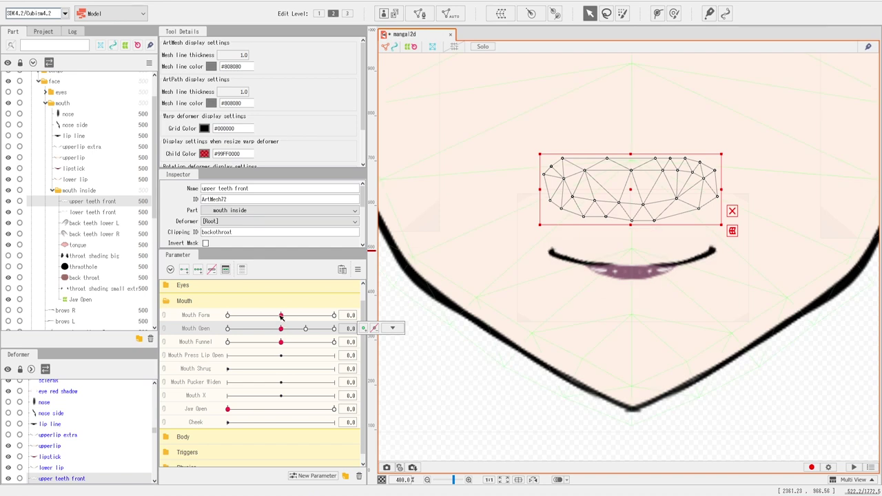
pyautogui.moveTo(282, 317); pyautogui.dragTo(362, 317)
pyautogui.moveTo(281, 330); pyautogui.dragTo(382, 336)
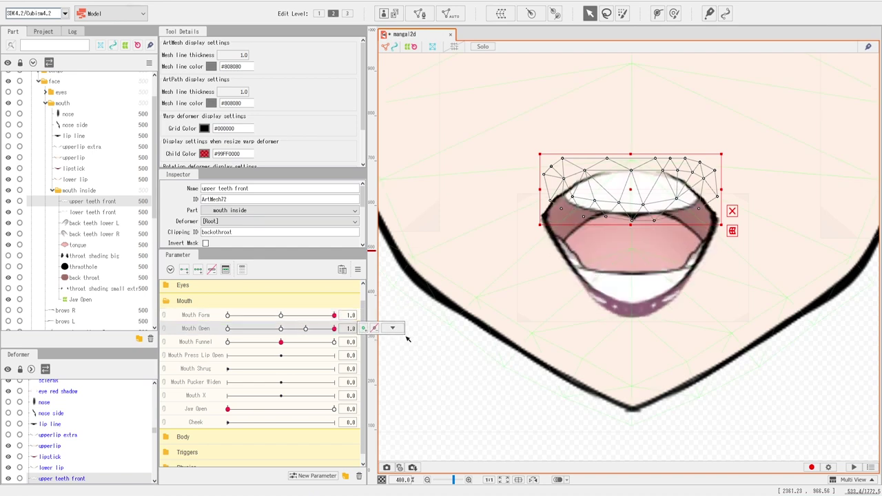
pyautogui.moveTo(721, 189); pyautogui.dragTo(732, 189)
pyautogui.moveTo(539, 189); pyautogui.dragTo(520, 188)
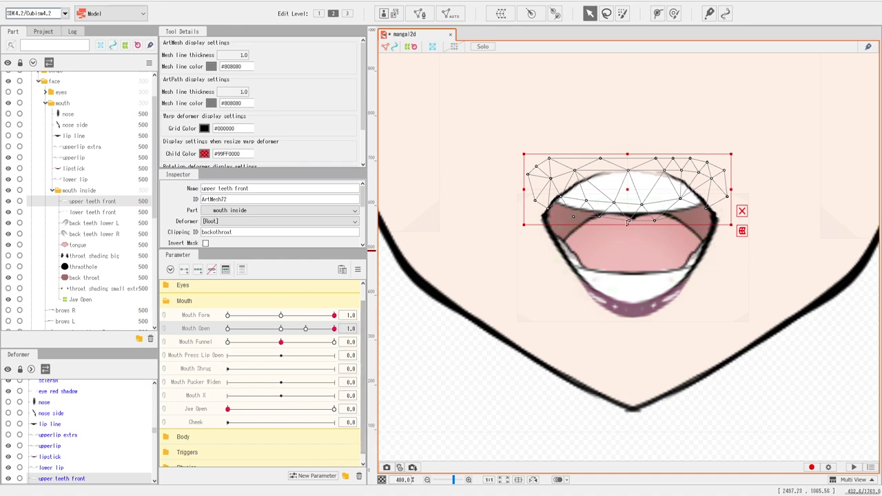
pyautogui.moveTo(627, 224); pyautogui.dragTo(627, 219)
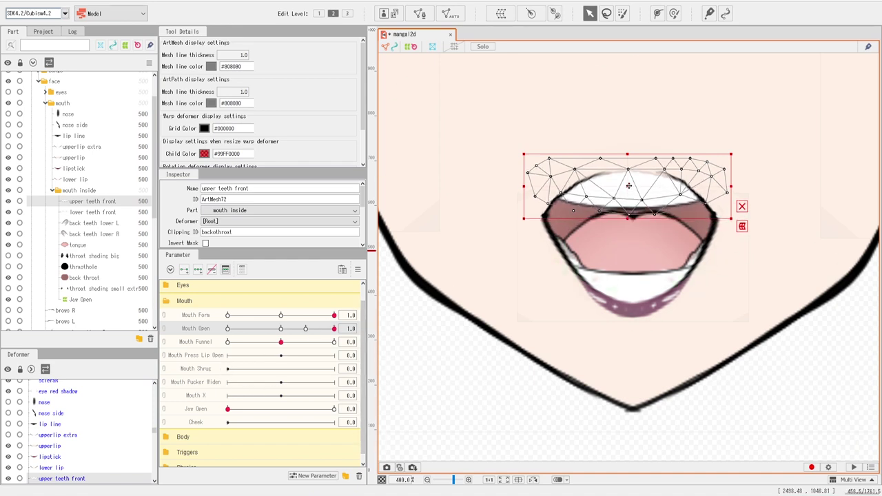
pyautogui.moveTo(629, 186); pyautogui.dragTo(630, 184)
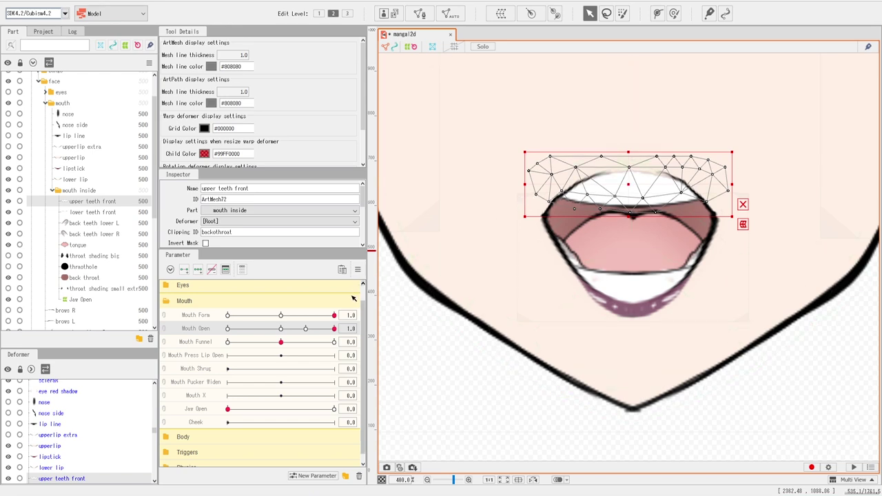
# Step: Set Mouth Open to 0.5 and Mouth Funnel to 1, and compare the Jaw Open deformer at Jaw Open 0 and 1
pyautogui.click(204, 410)
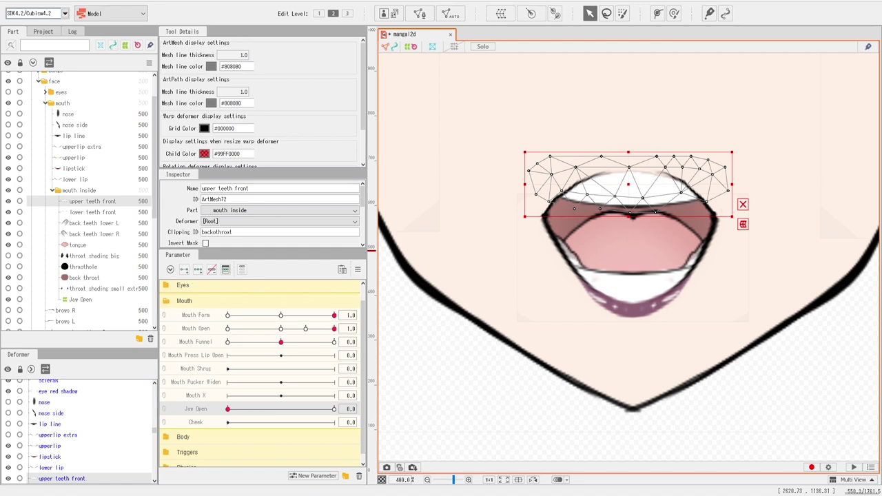
pyautogui.click(306, 330)
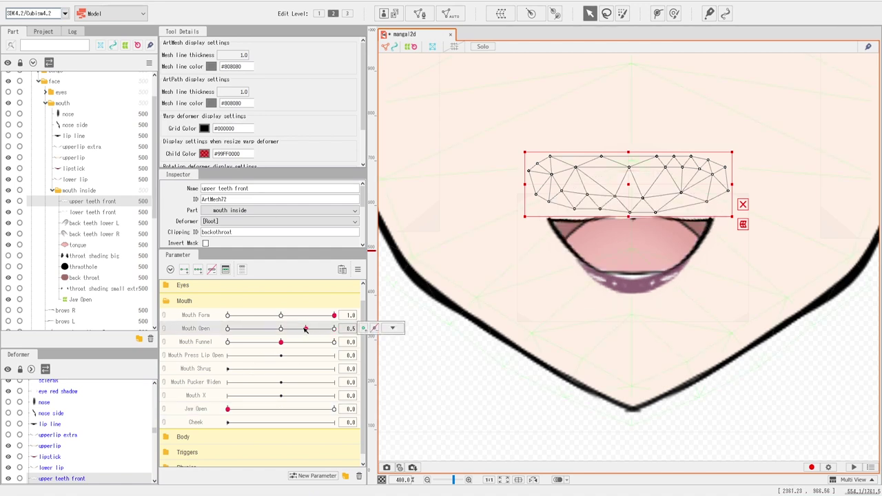
pyautogui.moveTo(280, 344); pyautogui.dragTo(378, 349)
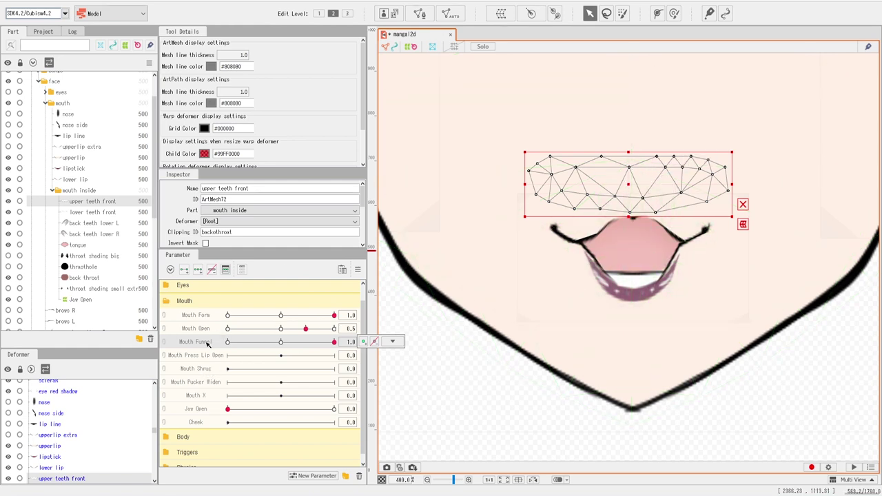
pyautogui.click(67, 302)
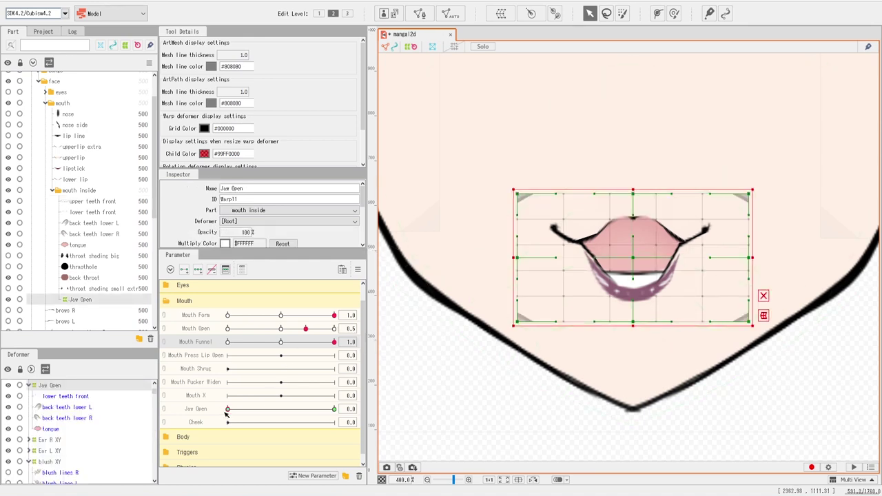
pyautogui.moveTo(227, 410); pyautogui.dragTo(140, 415)
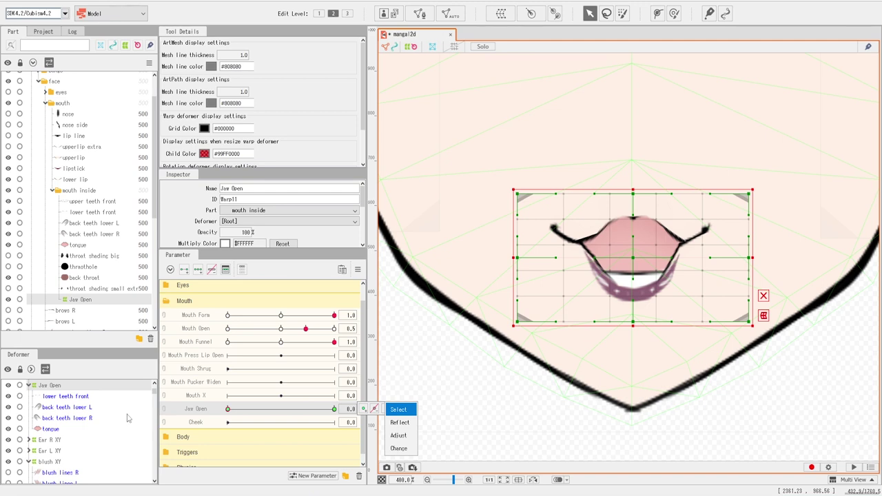
pyautogui.click(334, 410)
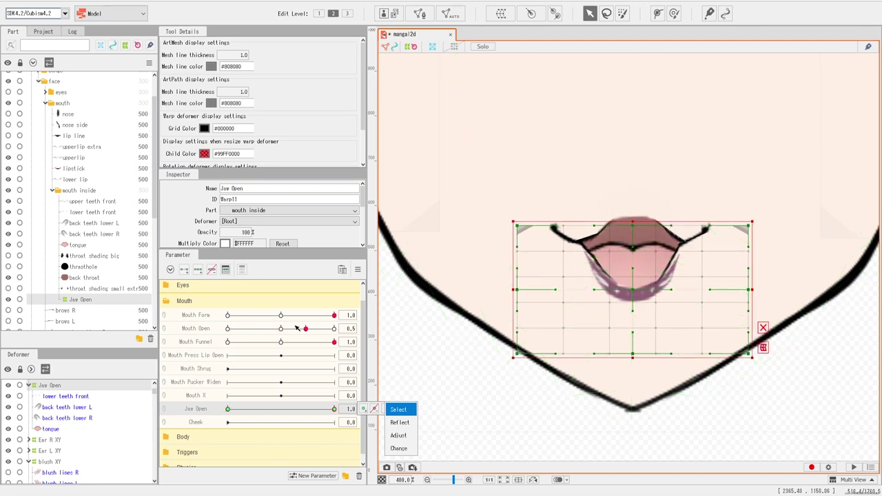
# Step: Set Mouth Open to 1 and Jaw Open to 0, and move the Jaw Open deformer up so the lower teeth meet the upper front teeth
pyautogui.moveTo(305, 329); pyautogui.dragTo(334, 328)
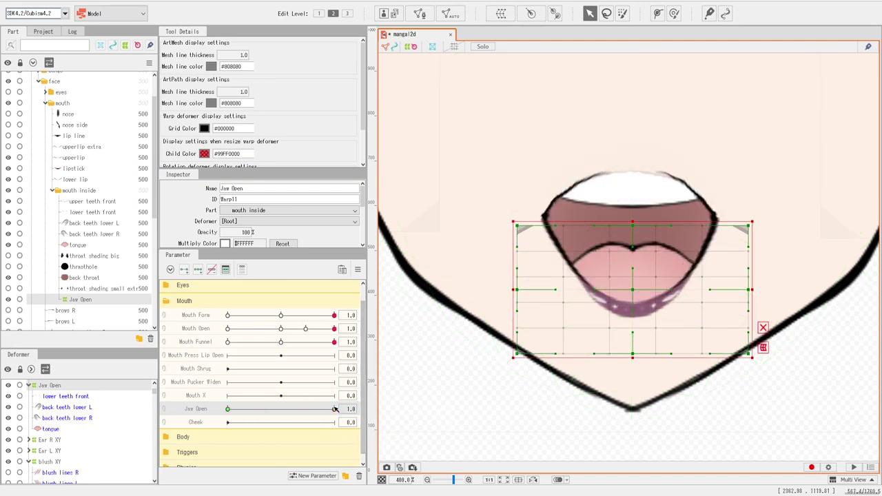
pyautogui.moveTo(334, 410); pyautogui.dragTo(121, 414)
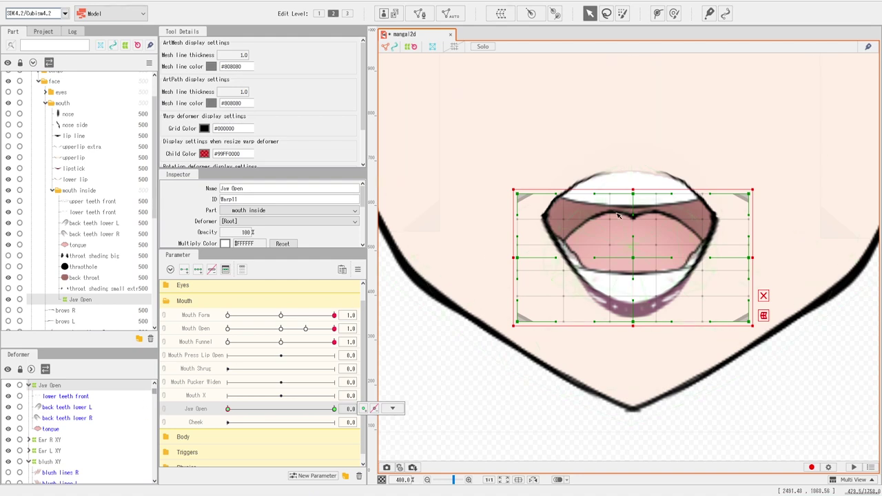
pyautogui.moveTo(633, 258); pyautogui.dragTo(631, 187)
pyautogui.rightClick(633, 188)
pyautogui.press('Escape')
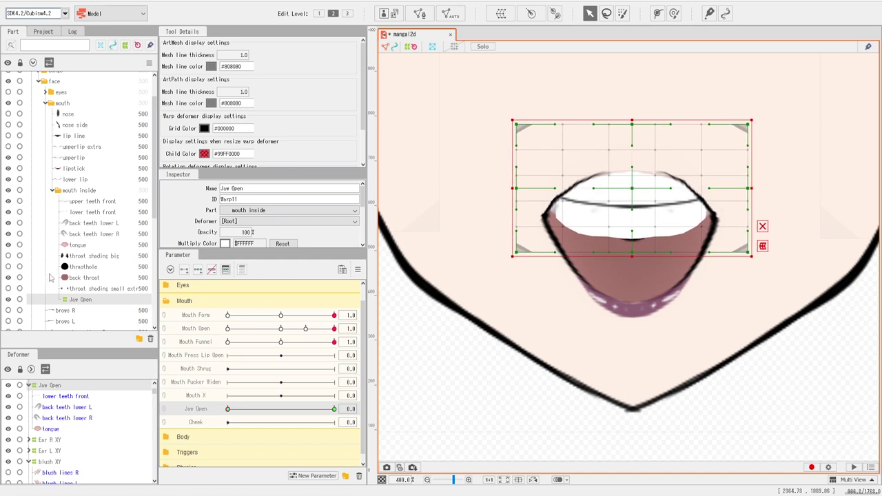
# Step: Select the upper front teeth mesh
pyautogui.click(92, 201)
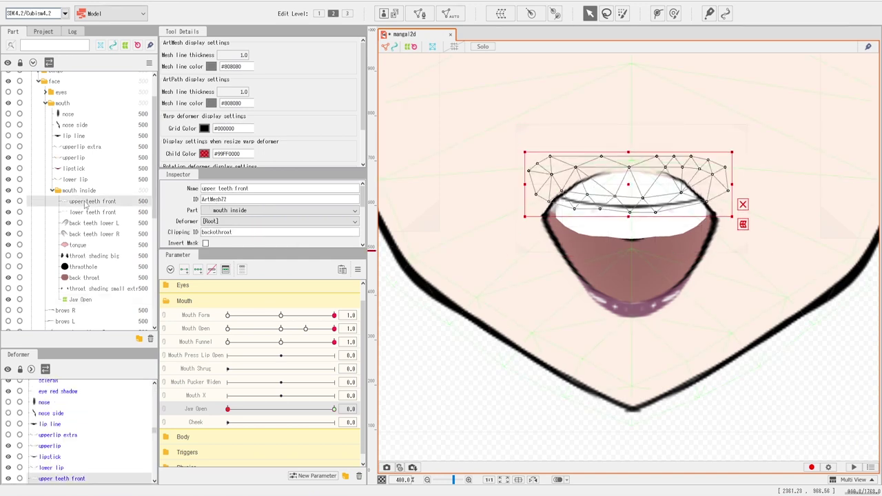
# Step: Stretch the lower edge of the lower teeth front mesh downward, and check it at Mouth Open 0.5 and 0
pyautogui.click(88, 212)
pyautogui.moveTo(494, 300); pyautogui.dragTo(727, 216)
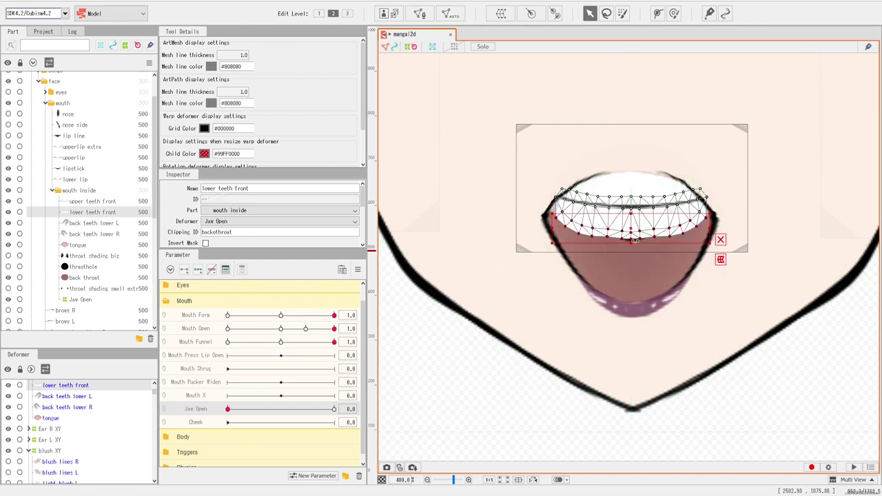
pyautogui.moveTo(631, 230); pyautogui.dragTo(631, 260)
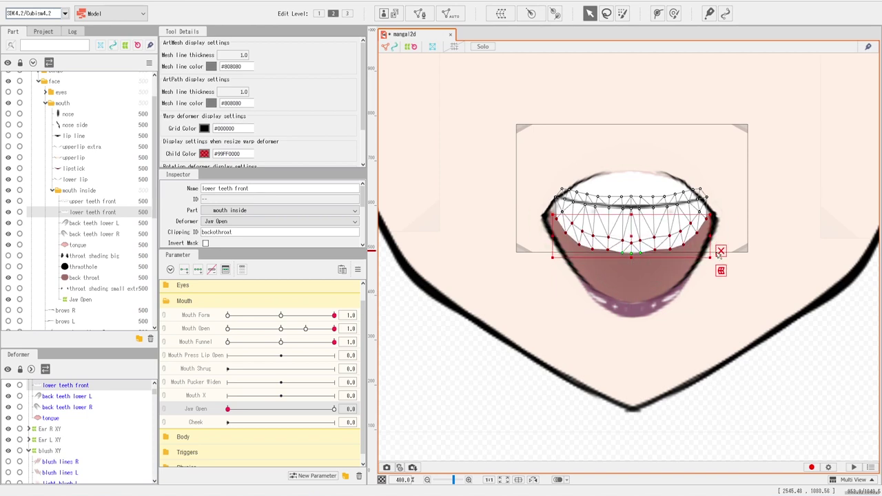
pyautogui.click(305, 329)
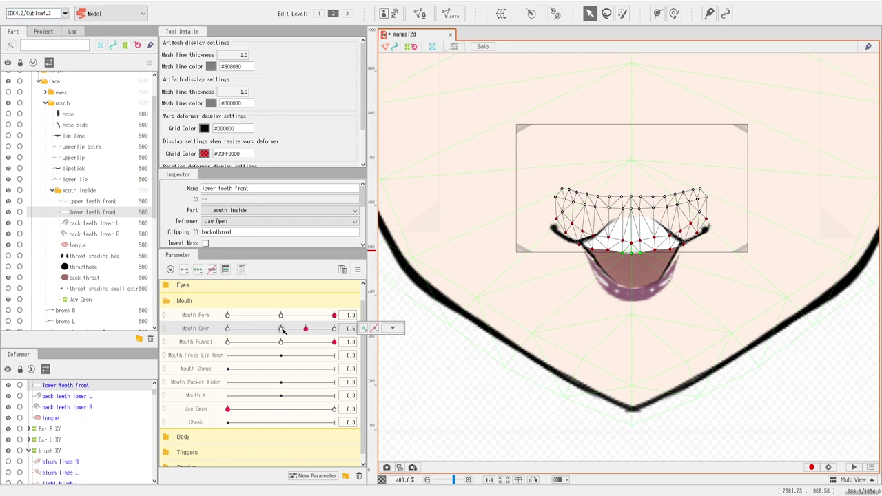
pyautogui.click(281, 329)
pyautogui.moveTo(230, 410); pyautogui.dragTo(306, 411)
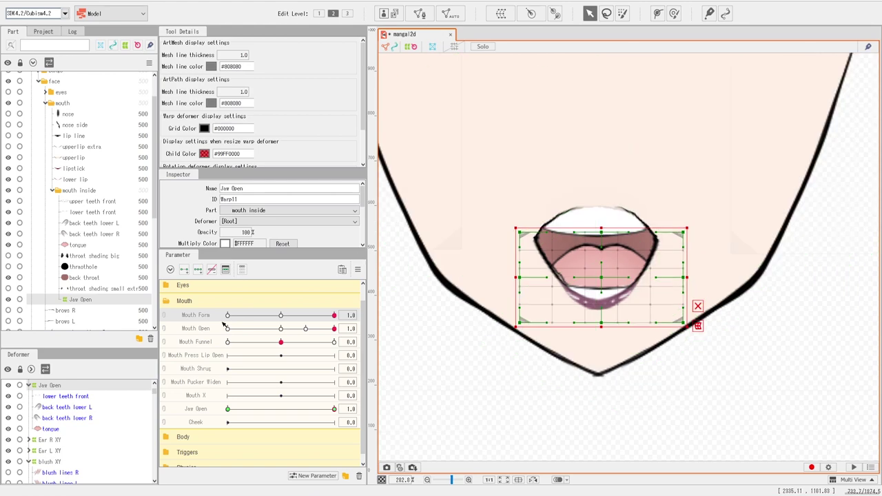
# Step: At Mouth Form 1, Mouth Open 0.5, Mouth Funnel 1 and Jaw Open 0, reposition the back throat, lower lip, lipstick and upperlip meshes together
pyautogui.click(79, 245)
pyautogui.click(305, 329)
pyautogui.click(334, 342)
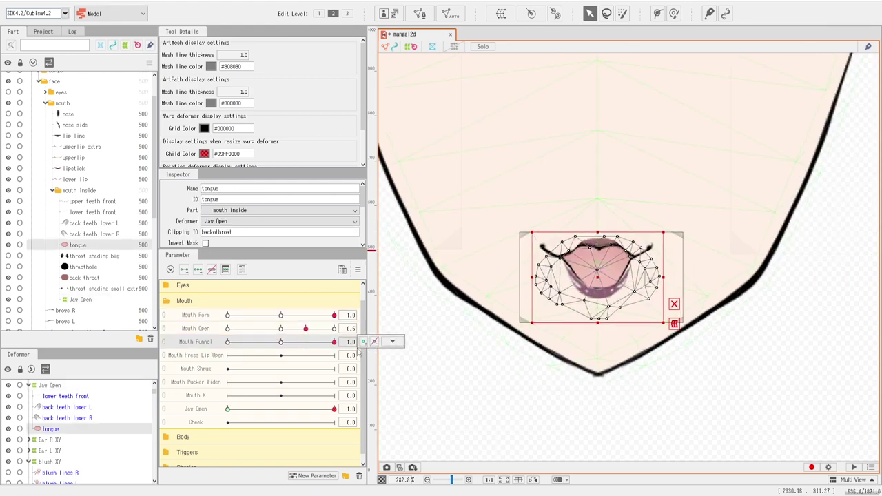
pyautogui.click(228, 410)
pyautogui.click(79, 278)
pyautogui.keyDown('ctrl'); pyautogui.click(66, 180); pyautogui.keyUp('ctrl')
pyautogui.keyDown('ctrl'); pyautogui.click(70, 169); pyautogui.keyUp('ctrl')
pyautogui.keyDown('ctrl'); pyautogui.click(72, 158); pyautogui.keyUp('ctrl')
pyautogui.moveTo(603, 293)
pyautogui.mouseDown()
pyautogui.moveTo(597, 262)
pyautogui.moveTo(604, 302)
pyautogui.mouseUp()
pyautogui.scroll(2, 598, 267)
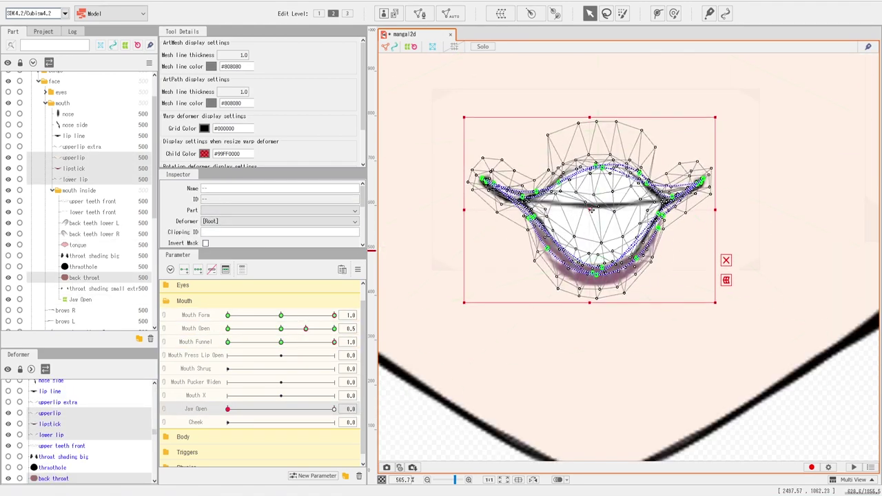
# Step: At Mouth Open 0 and Mouth Funnel 1, move the lip and back throat meshes up for Mouth Form 0 and -1
pyautogui.moveTo(305, 329); pyautogui.dragTo(281, 330)
pyautogui.click(281, 316)
pyautogui.moveTo(599, 269); pyautogui.dragTo(598, 248)
pyautogui.moveTo(282, 316); pyautogui.dragTo(196, 318)
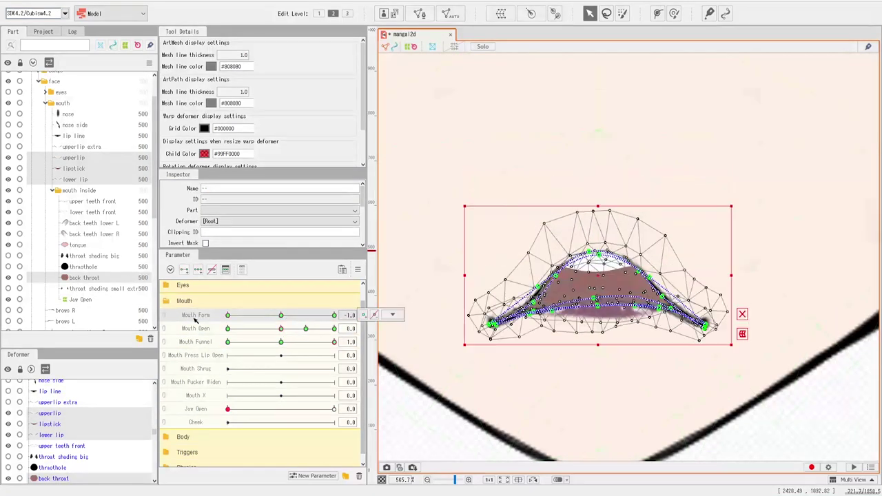
pyautogui.moveTo(598, 282); pyautogui.dragTo(600, 246)
# Step: Examine the upper teeth front and Jaw Open deformer at different Mouth Form, Mouth Open and Jaw Open values
pyautogui.click(281, 315)
pyautogui.click(334, 329)
pyautogui.click(305, 329)
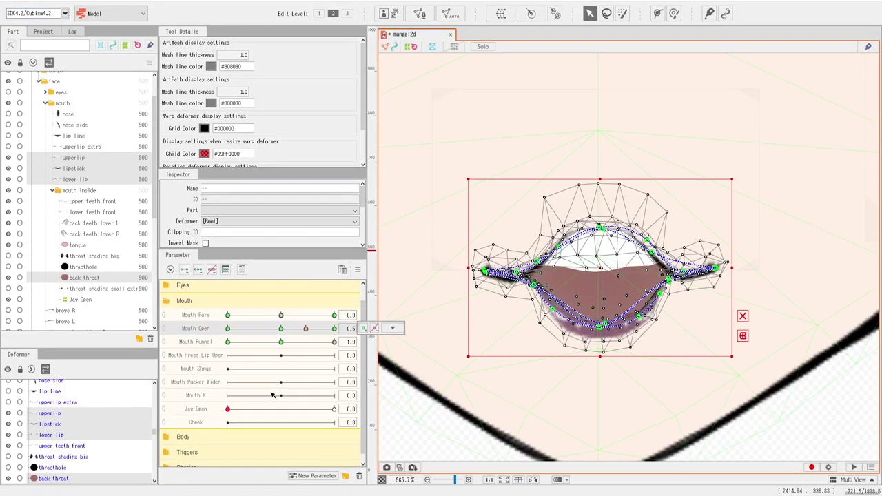
pyautogui.click(228, 410)
pyautogui.click(335, 329)
pyautogui.click(88, 201)
pyautogui.moveTo(280, 315); pyautogui.dragTo(334, 315)
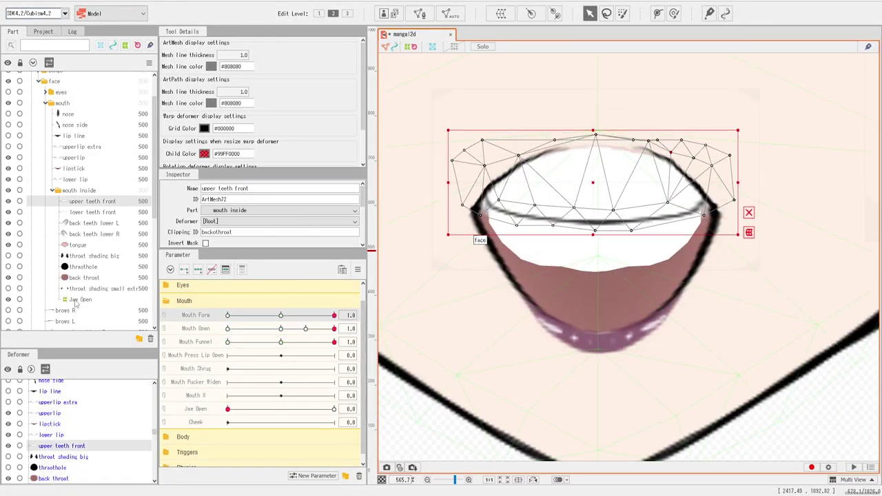
pyautogui.click(80, 299)
pyautogui.moveTo(334, 409); pyautogui.dragTo(228, 387)
pyautogui.click(281, 329)
pyautogui.click(282, 316)
# Step: At Mouth Form -1, Mouth Open 0.5 and Mouth Funnel 1, move the back throat, lower lip, lipstick and upperlip meshes up together
pyautogui.click(84, 278)
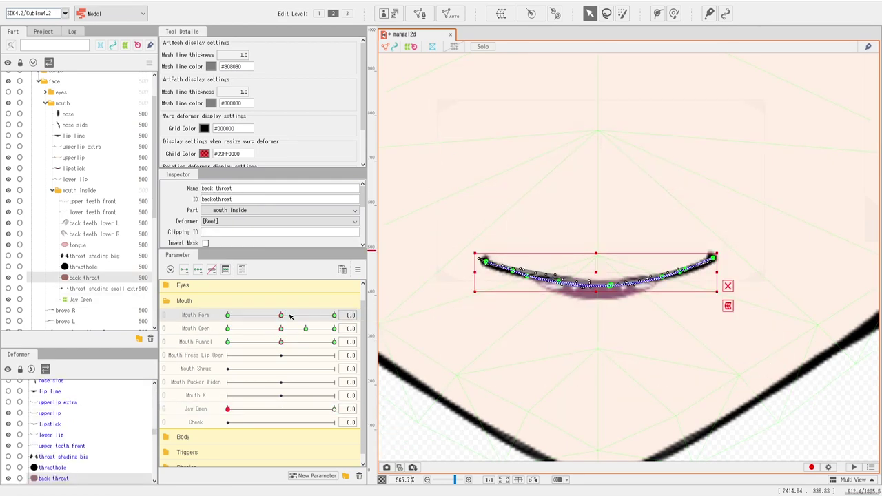
pyautogui.click(227, 315)
pyautogui.click(305, 329)
pyautogui.click(229, 410)
pyautogui.click(281, 316)
pyautogui.click(228, 316)
pyautogui.keyDown('ctrl'); pyautogui.click(75, 180); pyautogui.keyUp('ctrl')
pyautogui.keyDown('ctrl'); pyautogui.click(73, 169); pyautogui.keyUp('ctrl')
pyautogui.keyDown('ctrl'); pyautogui.click(74, 158); pyautogui.keyUp('ctrl')
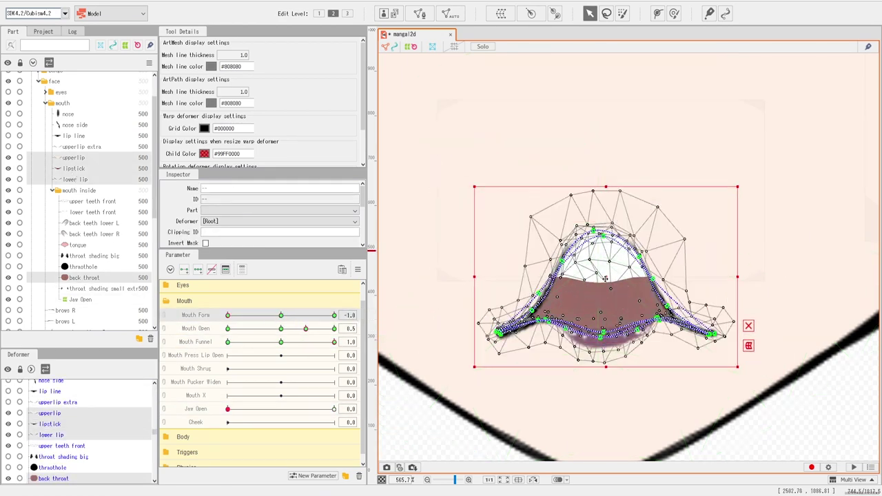
pyautogui.moveTo(534, 283); pyautogui.dragTo(537, 237)
# Step: Review the lip and back throat shapes across the Mouth Form and Mouth Open keys at Mouth Funnel 1
pyautogui.click(281, 316)
pyautogui.click(334, 316)
pyautogui.click(227, 316)
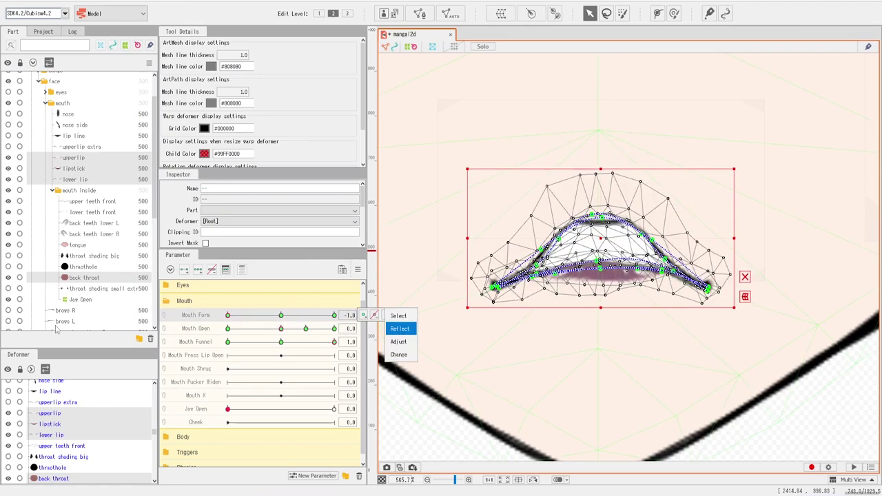
pyautogui.click(306, 329)
pyautogui.click(335, 329)
pyautogui.click(420, 13)
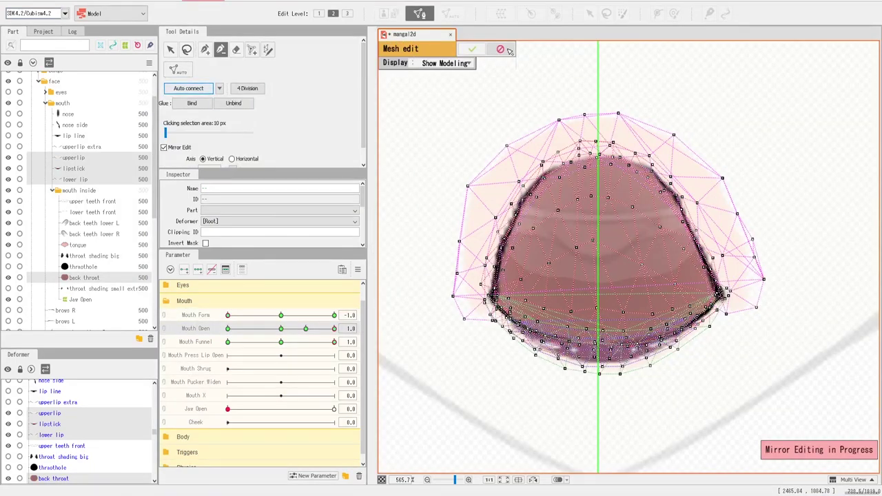
pyautogui.click(500, 49)
pyautogui.moveTo(334, 329); pyautogui.dragTo(281, 330)
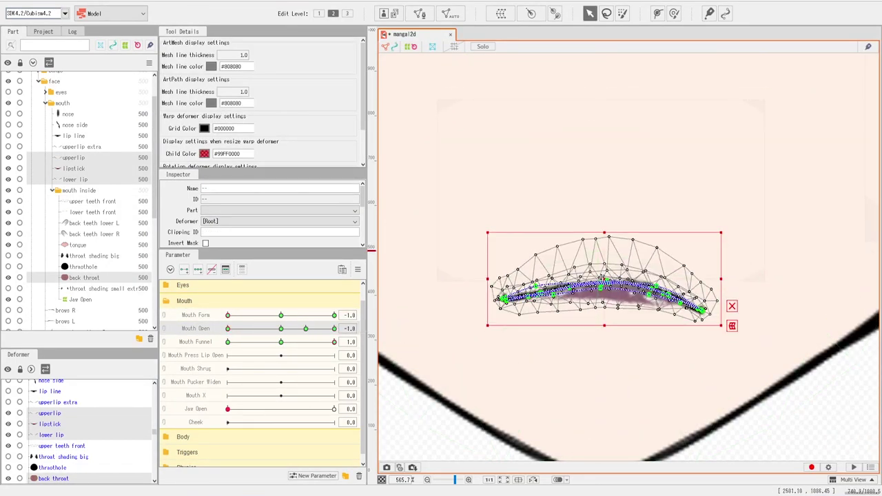
# Step: Compare the mouth shapes across the Mouth Funnel keys, then return Mouth Form, Mouth Open and Mouth Funnel to 0
pyautogui.click(307, 328)
pyautogui.click(281, 316)
pyautogui.click(228, 328)
pyautogui.moveTo(228, 329)
pyautogui.mouseDown()
pyautogui.moveTo(330, 328)
pyautogui.moveTo(264, 333)
pyautogui.moveTo(282, 330)
pyautogui.moveTo(282, 316)
pyautogui.moveTo(284, 329)
pyautogui.moveTo(228, 317)
pyautogui.mouseUp()
pyautogui.click(281, 342)
pyautogui.click(228, 343)
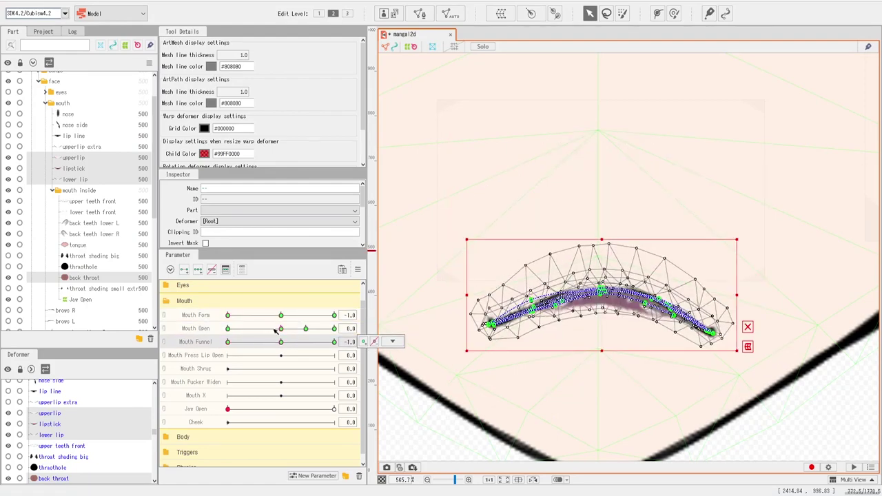
pyautogui.moveTo(281, 330); pyautogui.dragTo(283, 334)
pyautogui.click(334, 342)
pyautogui.click(281, 342)
pyautogui.click(281, 316)
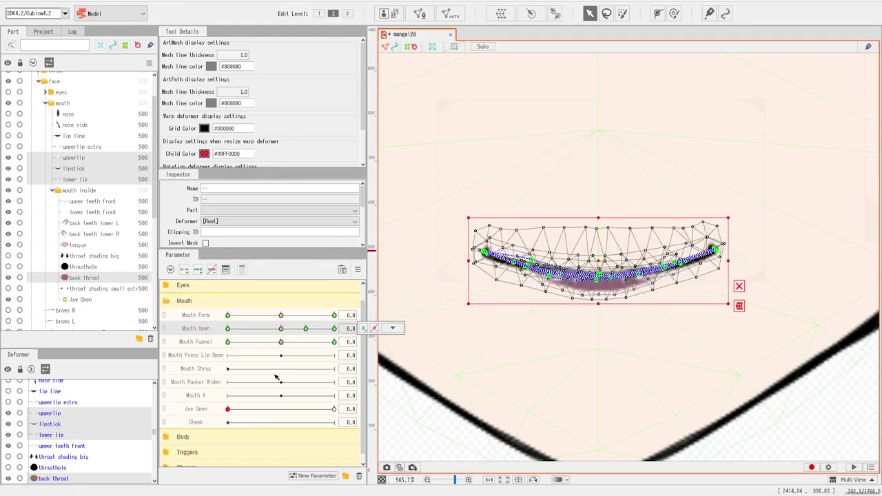
# Step: Set Mouth Form and Mouth Open to 1 and examine the mouth interior with Jaw Open at 0 and 1
pyautogui.moveTo(227, 409); pyautogui.dragTo(337, 409)
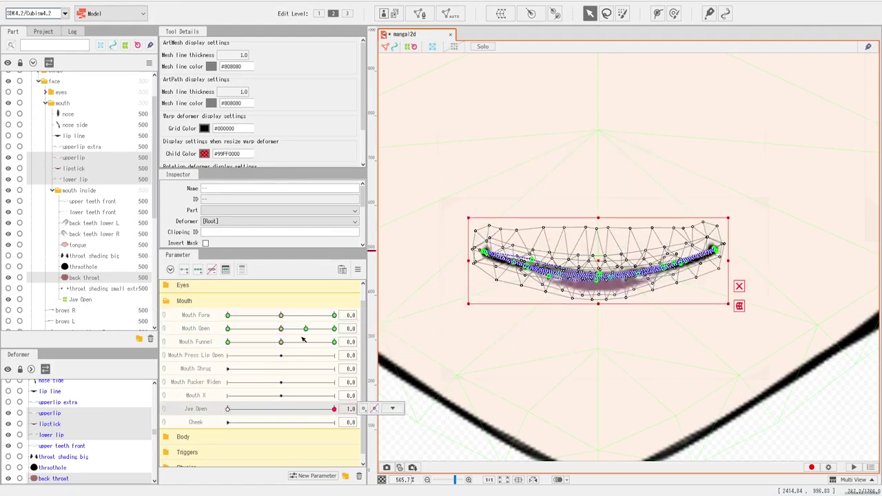
pyautogui.moveTo(305, 329); pyautogui.dragTo(334, 329)
pyautogui.moveTo(282, 315); pyautogui.dragTo(336, 317)
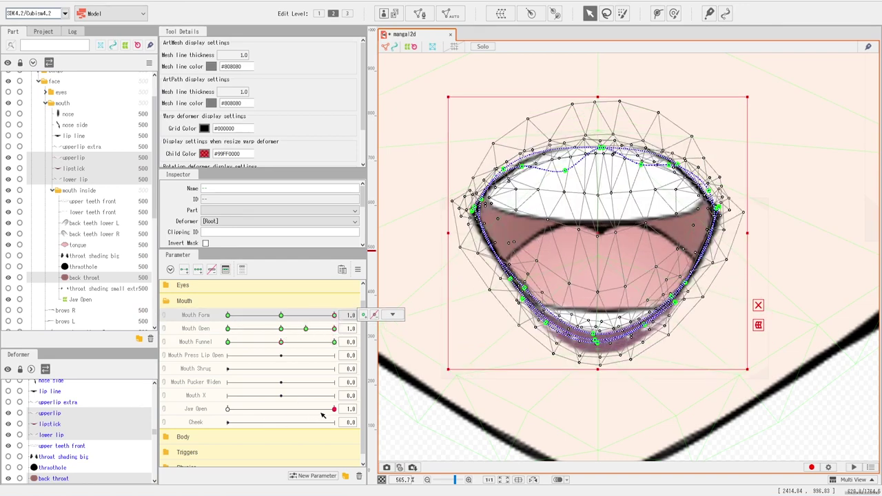
pyautogui.moveTo(333, 411); pyautogui.dragTo(372, 412)
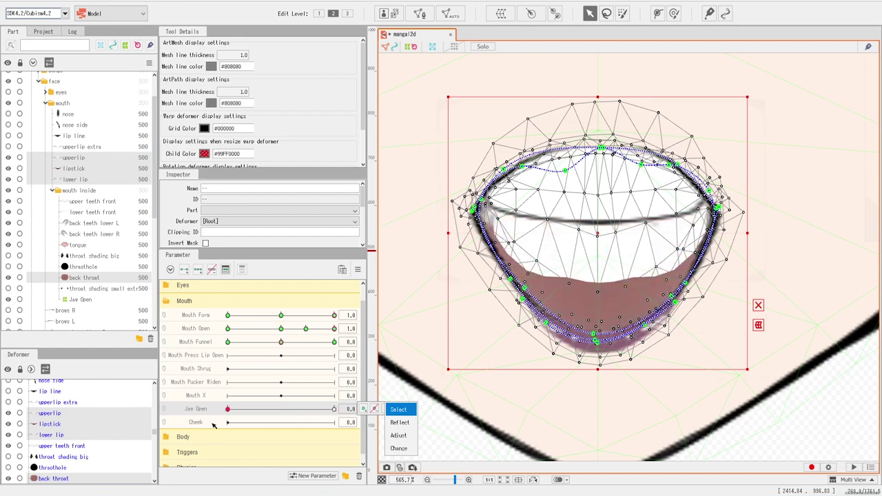
pyautogui.moveTo(378, 433); pyautogui.dragTo(358, 407)
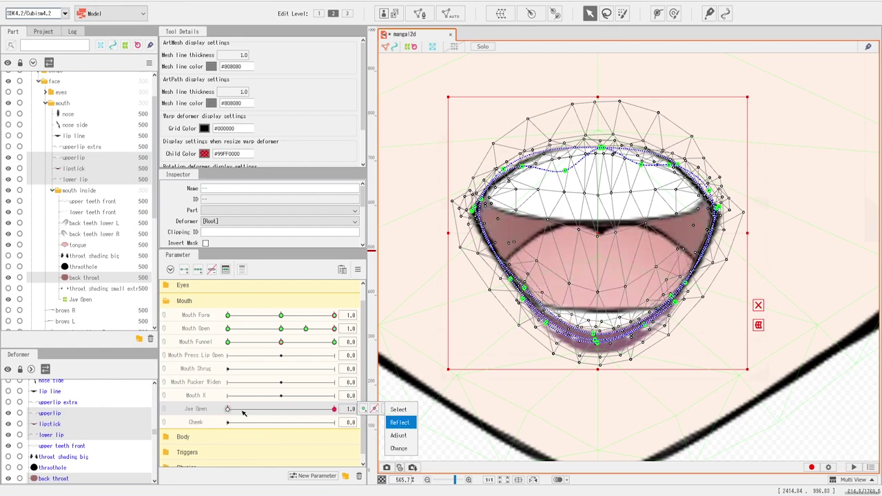
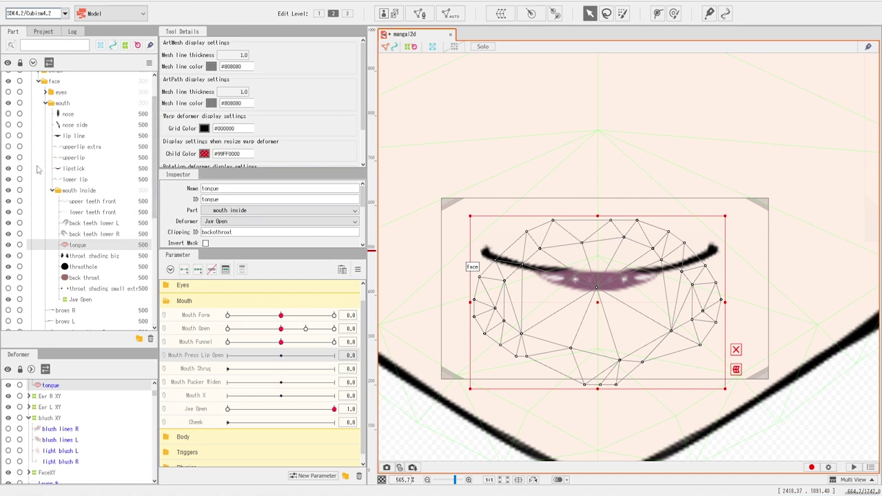
# Step: Add three keyforms on Mouth Press Lip Open to the upperlip, lipstick, lower lip and back throat meshes
pyautogui.click(69, 160)
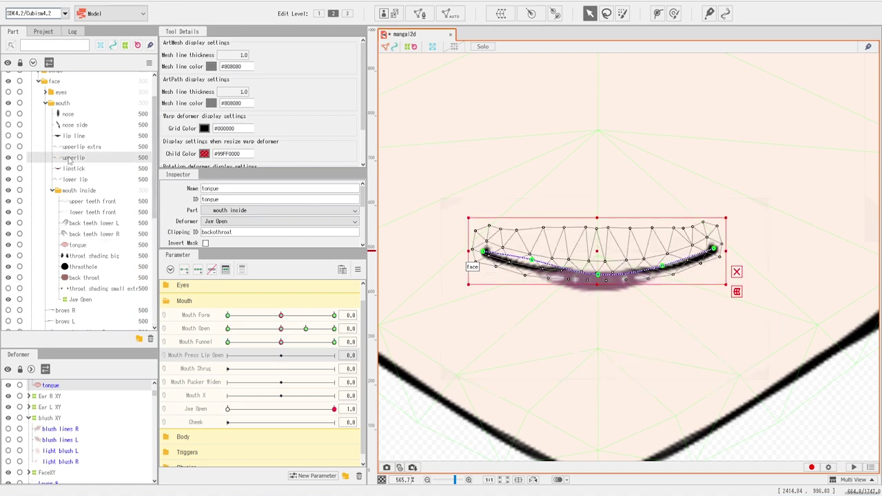
pyautogui.keyDown('shift'); pyautogui.click(67, 181); pyautogui.keyUp('shift')
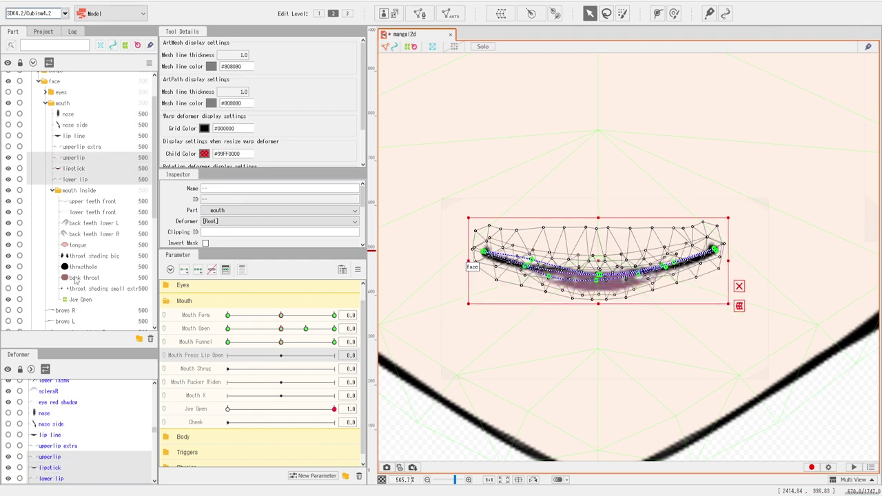
pyautogui.keyDown('ctrl'); pyautogui.click(78, 277); pyautogui.keyUp('ctrl')
pyautogui.scroll(5, 623, 338)
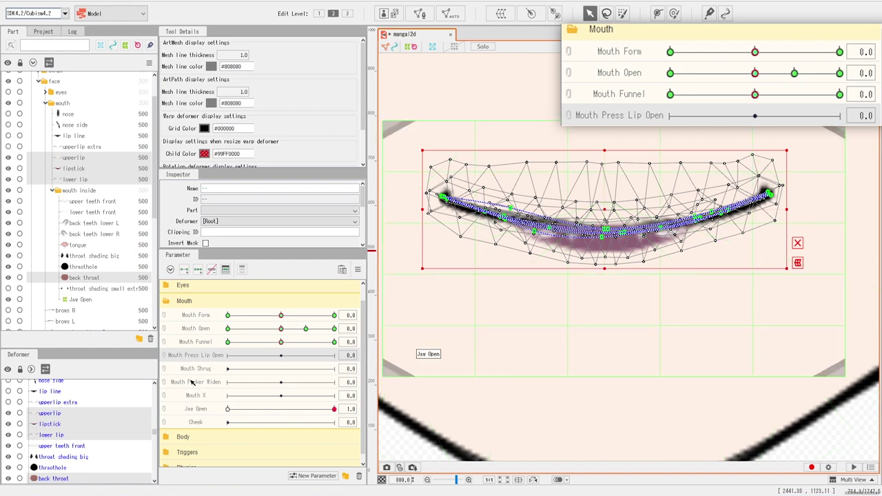
pyautogui.click(197, 270)
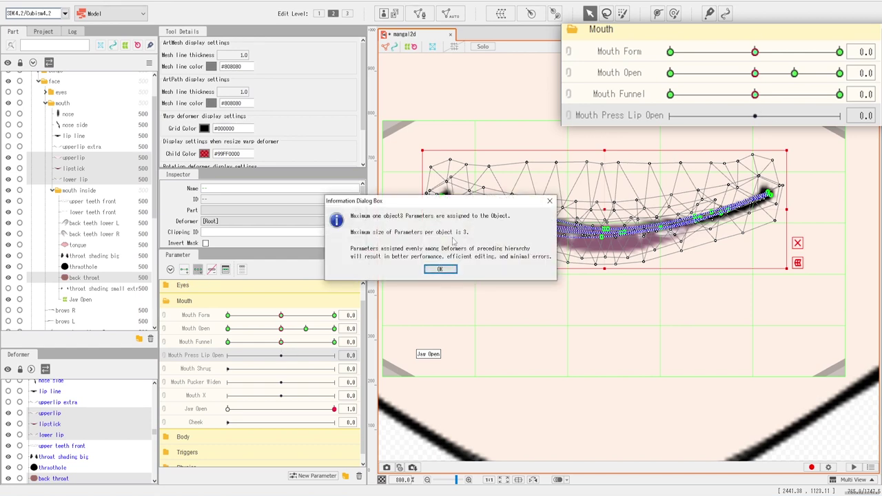
pyautogui.click(440, 269)
pyautogui.click(437, 271)
pyautogui.click(198, 269)
pyautogui.click(439, 269)
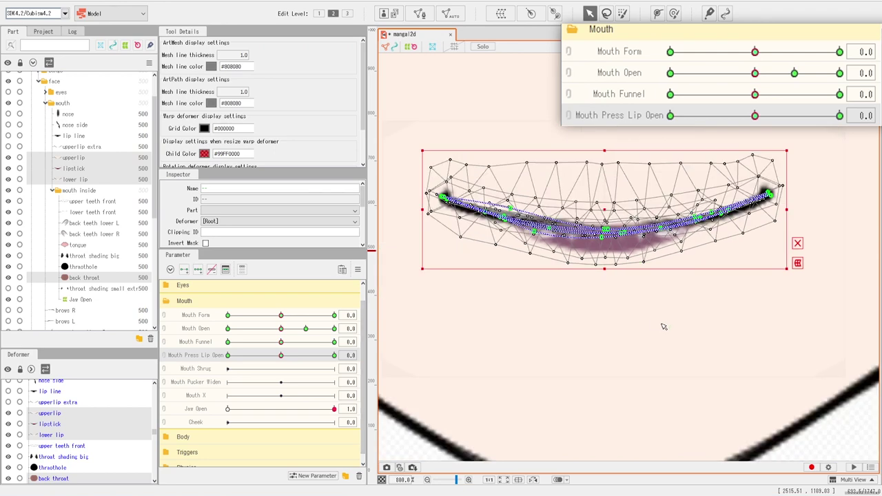
# Step: Set Mouth Press Lip Open to -1 and nudge the deform path point at the lower lip's right-hand corner slightly inward
pyautogui.moveTo(662, 324); pyautogui.dragTo(693, 322)
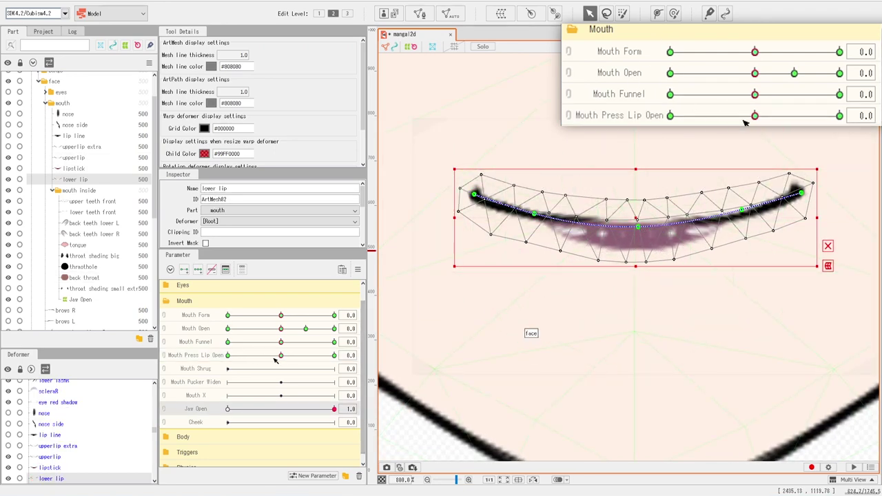
pyautogui.moveTo(755, 116); pyautogui.dragTo(571, 119)
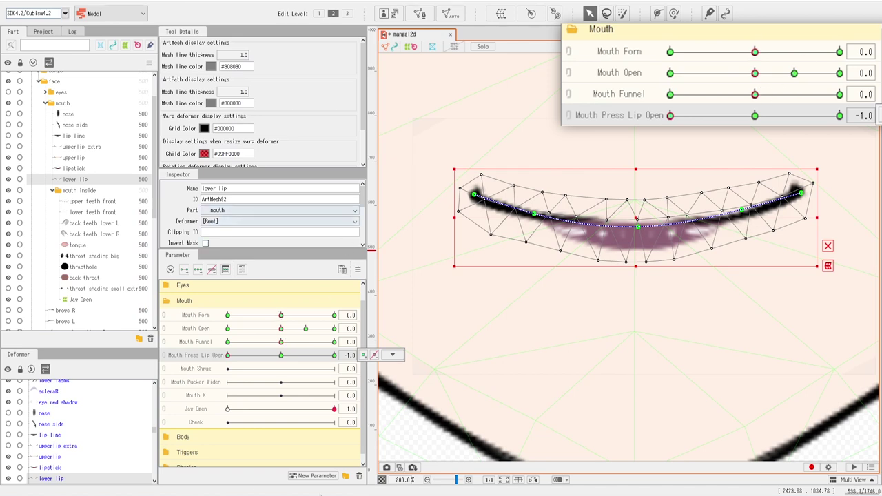
pyautogui.click(392, 355)
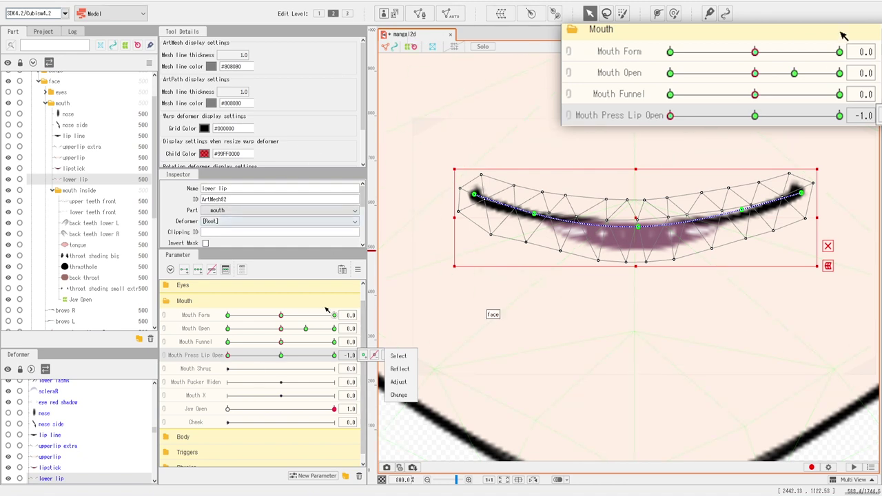
pyautogui.click(593, 16)
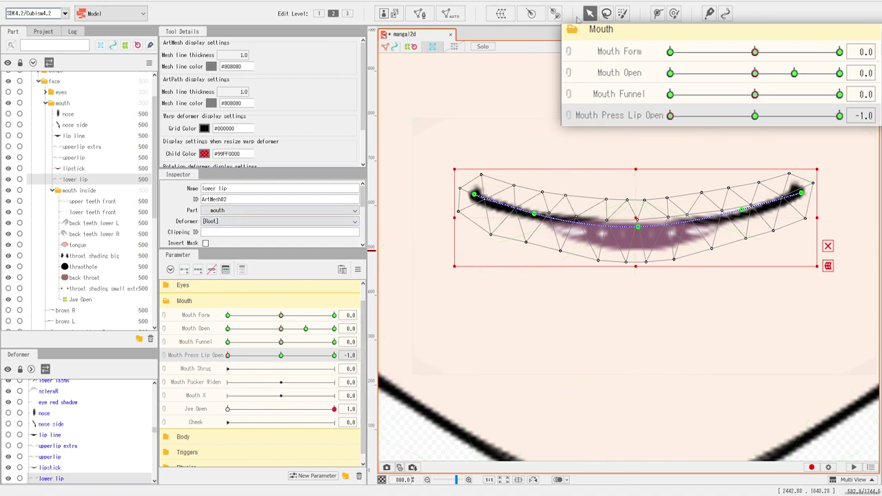
pyautogui.click(675, 14)
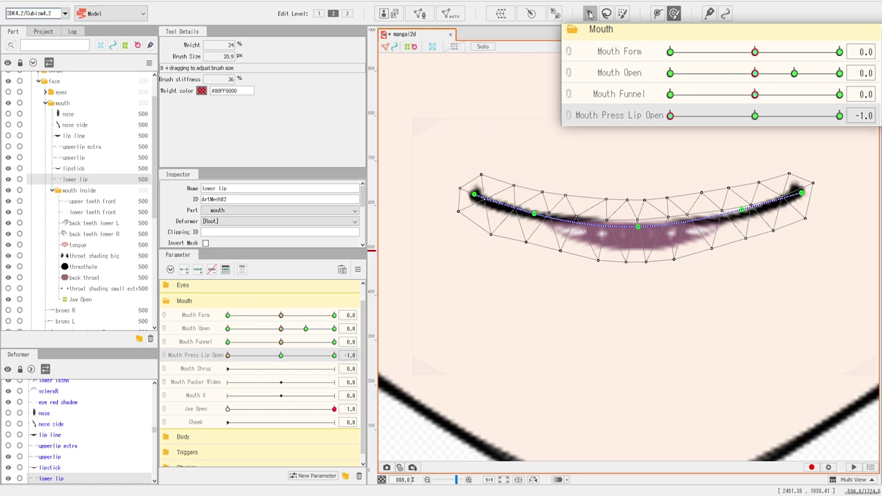
pyautogui.click(589, 14)
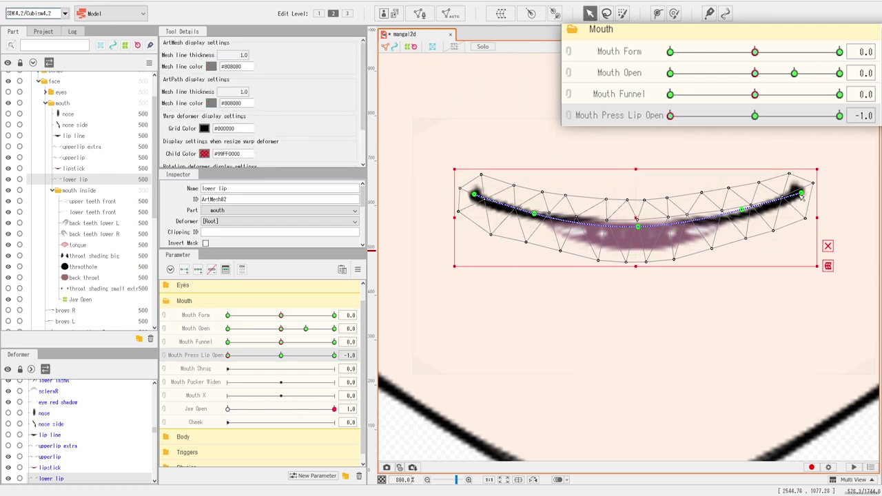
pyautogui.moveTo(802, 194)
pyautogui.mouseDown()
pyautogui.moveTo(806, 208)
pyautogui.moveTo(797, 190)
pyautogui.mouseUp()
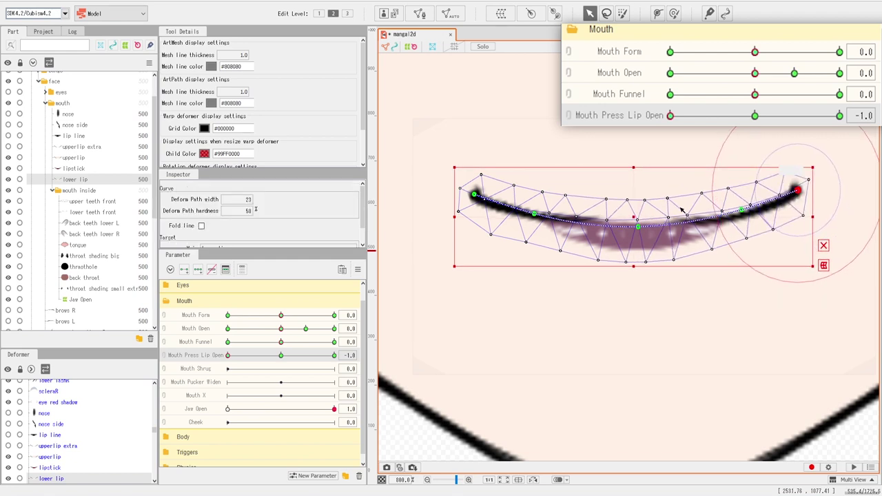
# Step: Brush the upperlip, lipstick, lower lip and back throat meshes into a wavy closed mouth with lowered corners and a dipped centre
pyautogui.keyDown('shift'); pyautogui.click(73, 158); pyautogui.keyUp('shift')
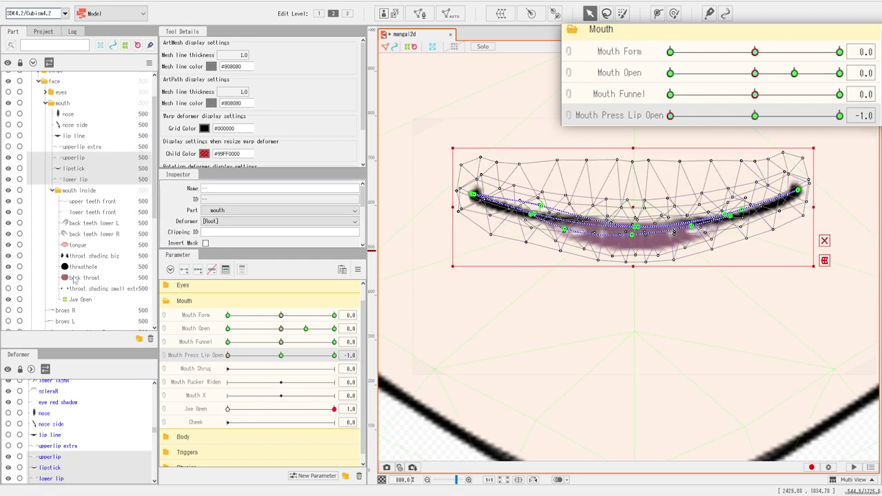
pyautogui.keyDown('ctrl'); pyautogui.click(74, 277); pyautogui.keyUp('ctrl')
pyautogui.click(674, 13)
pyautogui.moveTo(800, 197); pyautogui.dragTo(804, 211)
pyautogui.moveTo(476, 183); pyautogui.dragTo(467, 207)
pyautogui.moveTo(804, 206); pyautogui.dragTo(803, 226)
pyautogui.moveTo(636, 163); pyautogui.dragTo(636, 182)
pyautogui.moveTo(685, 245); pyautogui.dragTo(683, 236)
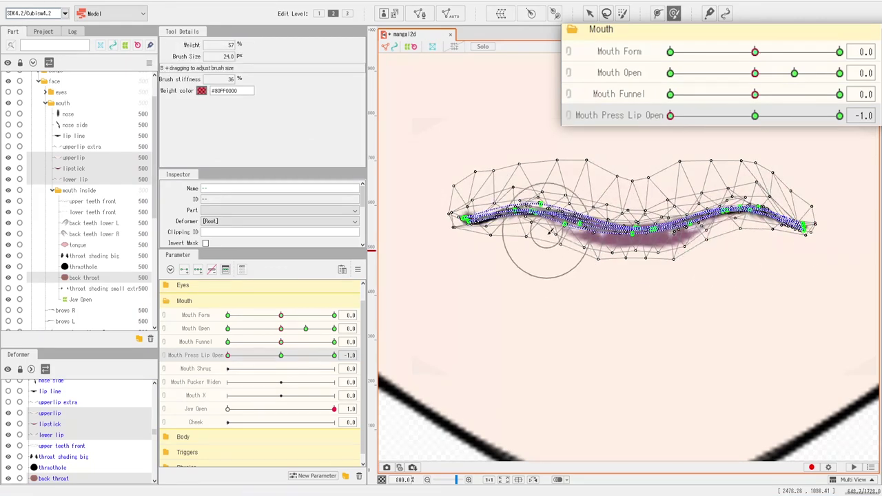
pyautogui.moveTo(578, 244); pyautogui.dragTo(565, 241)
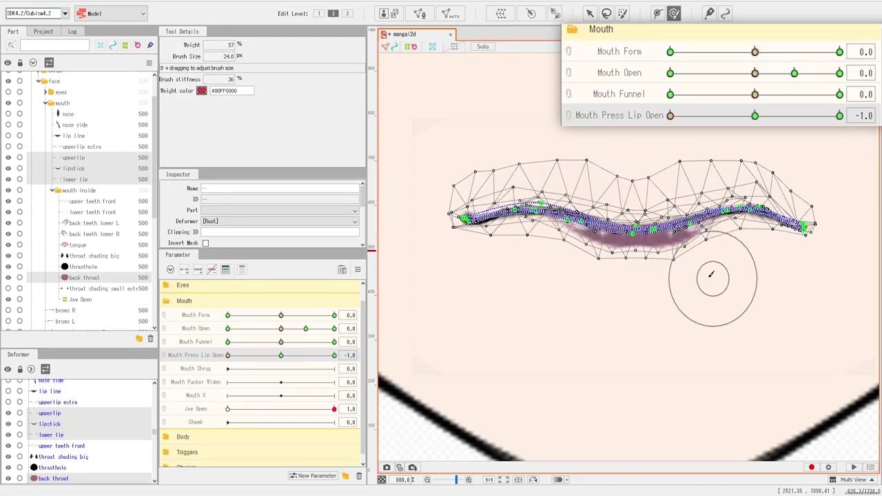
pyautogui.moveTo(685, 273)
pyautogui.mouseDown()
pyautogui.moveTo(657, 267)
pyautogui.moveTo(597, 253)
pyautogui.moveTo(632, 274)
pyautogui.moveTo(610, 255)
pyautogui.mouseUp()
pyautogui.moveTo(640, 161)
pyautogui.mouseDown()
pyautogui.moveTo(616, 169)
pyautogui.moveTo(616, 182)
pyautogui.moveTo(519, 171)
pyautogui.moveTo(454, 184)
pyautogui.moveTo(753, 177)
pyautogui.moveTo(733, 211)
pyautogui.moveTo(574, 264)
pyautogui.moveTo(700, 253)
pyautogui.moveTo(663, 250)
pyautogui.mouseUp()
# Step: At Mouth Open 0.5 with Mouth Press Lip Open -1, brush both sides of the upper lip upward and refine the lower lip's contour
pyautogui.click(394, 355)
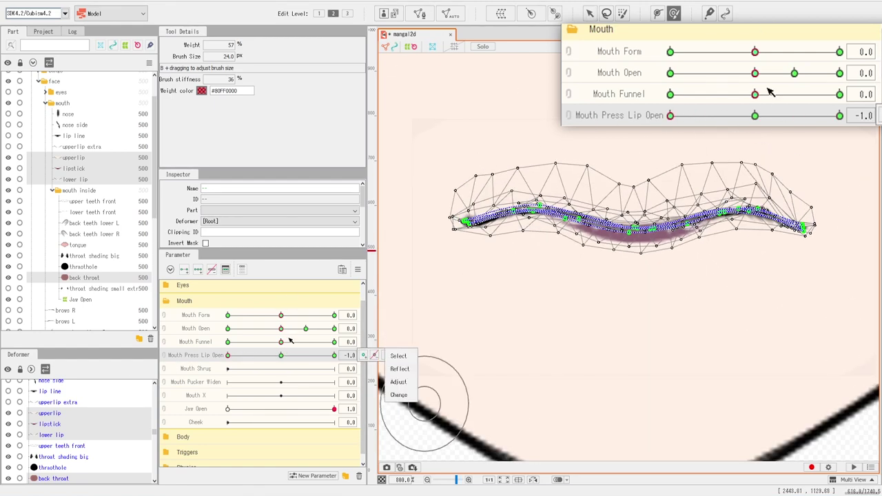
pyautogui.click(795, 73)
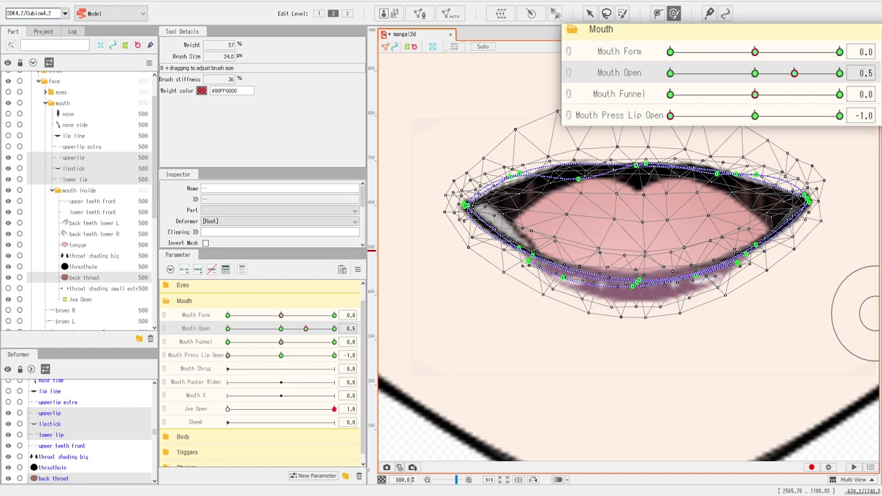
pyautogui.click(755, 72)
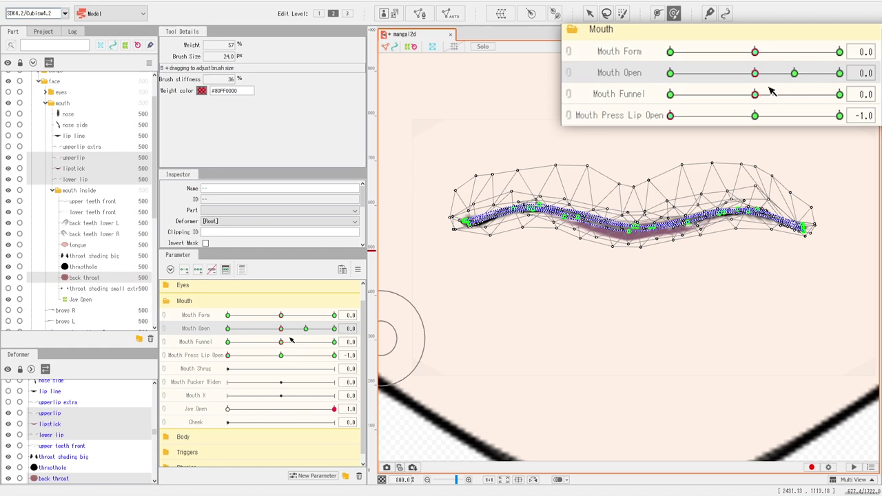
pyautogui.click(793, 76)
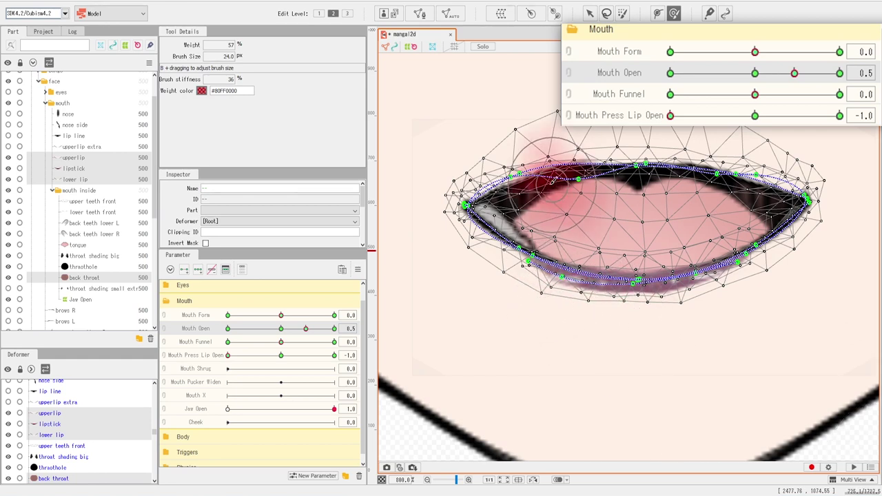
pyautogui.moveTo(549, 188); pyautogui.dragTo(542, 173)
pyautogui.moveTo(724, 191); pyautogui.dragTo(726, 177)
pyautogui.moveTo(725, 190); pyautogui.dragTo(729, 172)
pyautogui.moveTo(728, 215); pyautogui.dragTo(735, 229)
pyautogui.moveTo(561, 237); pyautogui.dragTo(551, 246)
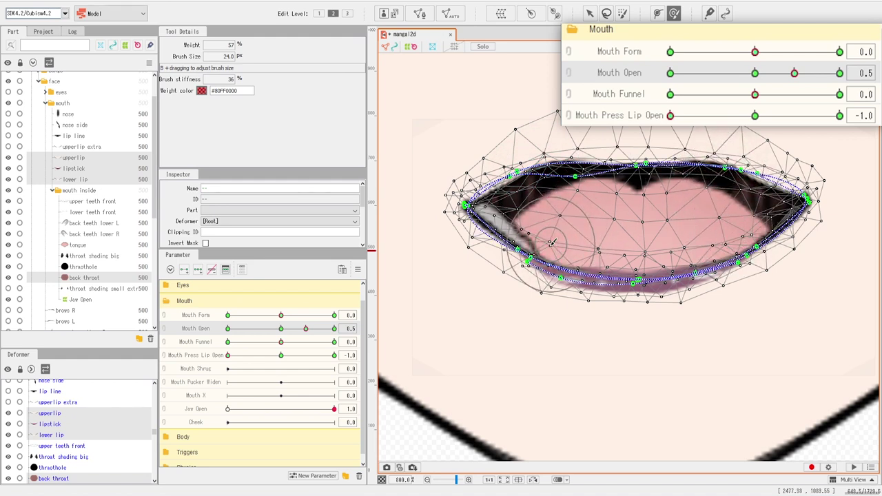
pyautogui.moveTo(559, 183); pyautogui.dragTo(561, 178)
pyautogui.moveTo(640, 180); pyautogui.dragTo(637, 171)
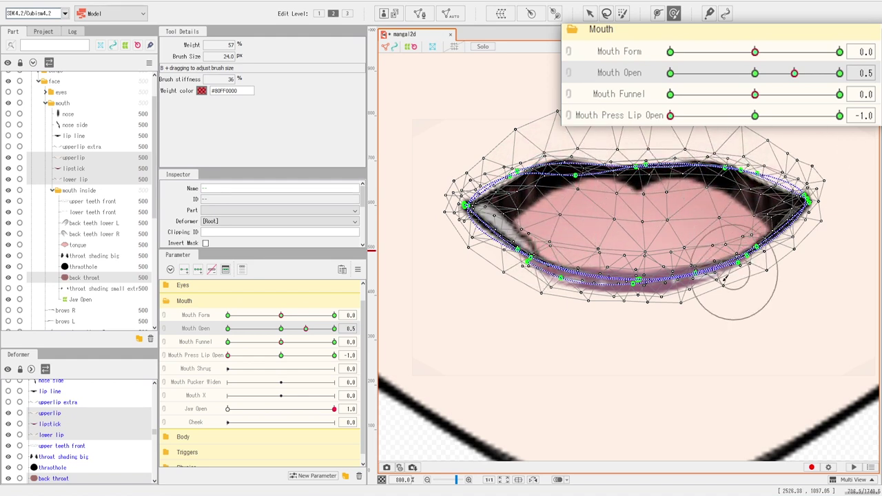
pyautogui.moveTo(539, 140); pyautogui.dragTo(541, 146)
pyautogui.moveTo(737, 233); pyautogui.dragTo(739, 239)
# Step: Tighten the half-open pressed mouth by brushing the lower lip upward and the upper lip's centre slightly downward
pyautogui.moveTo(280, 356)
pyautogui.mouseDown()
pyautogui.moveTo(255, 378)
pyautogui.moveTo(228, 376)
pyautogui.mouseUp()
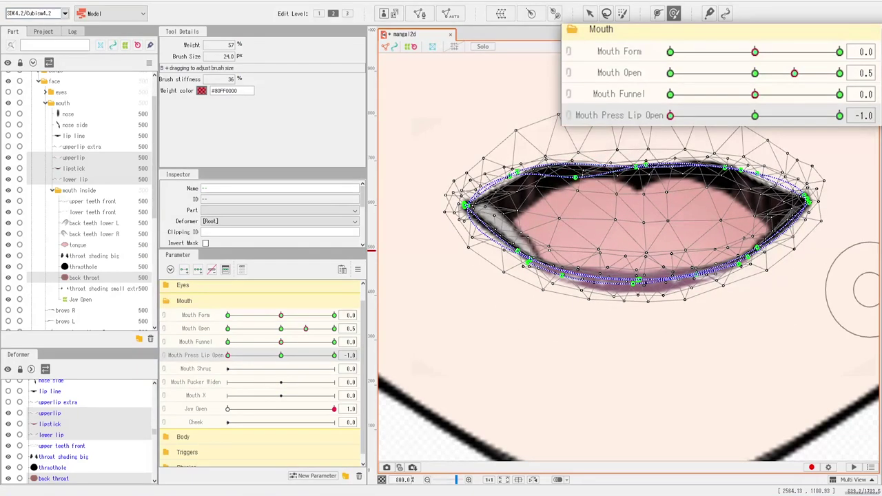
pyautogui.moveTo(547, 282); pyautogui.dragTo(552, 270)
pyautogui.moveTo(585, 306); pyautogui.dragTo(586, 294)
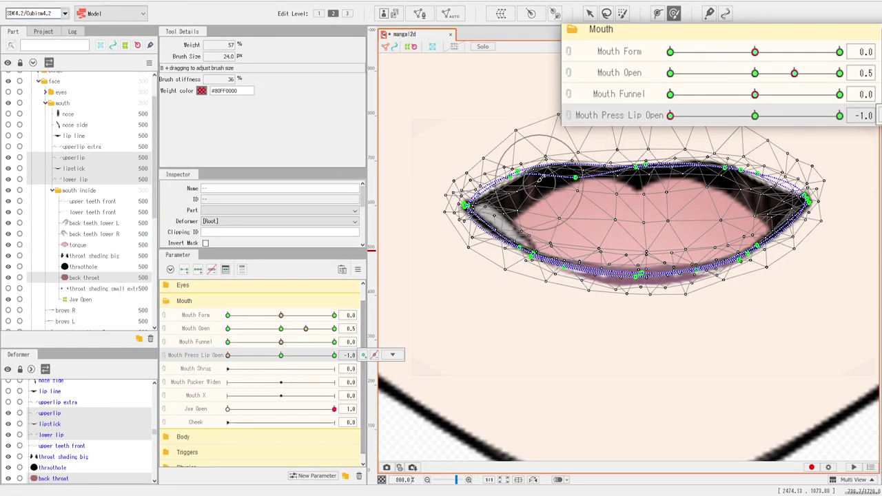
pyautogui.moveTo(577, 178); pyautogui.dragTo(581, 175)
pyautogui.moveTo(296, 355); pyautogui.dragTo(224, 362)
pyautogui.moveTo(636, 166); pyautogui.dragTo(638, 174)
pyautogui.moveTo(636, 279); pyautogui.dragTo(637, 271)
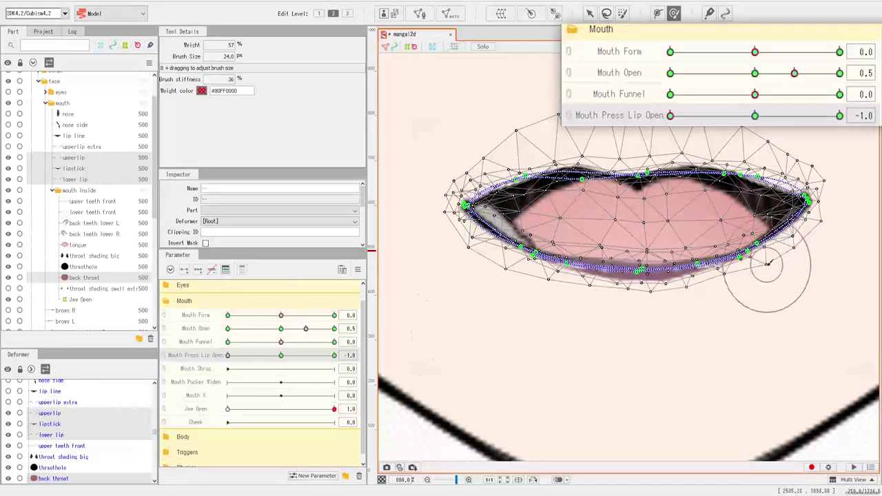
# Step: Compare the lip shapes across the Mouth Press Lip Open and Mouth Open keys, leaving Mouth Press Lip Open at 0
pyautogui.moveTo(289, 356); pyautogui.dragTo(212, 362)
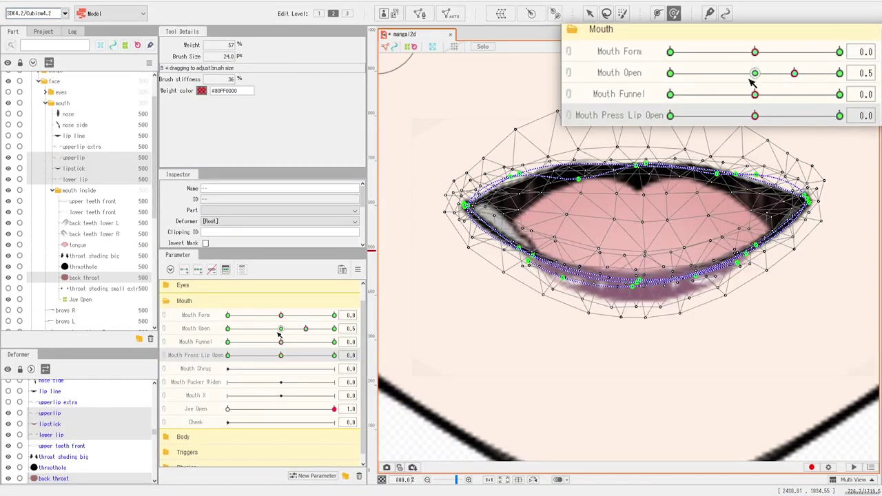
pyautogui.click(756, 73)
pyautogui.click(795, 73)
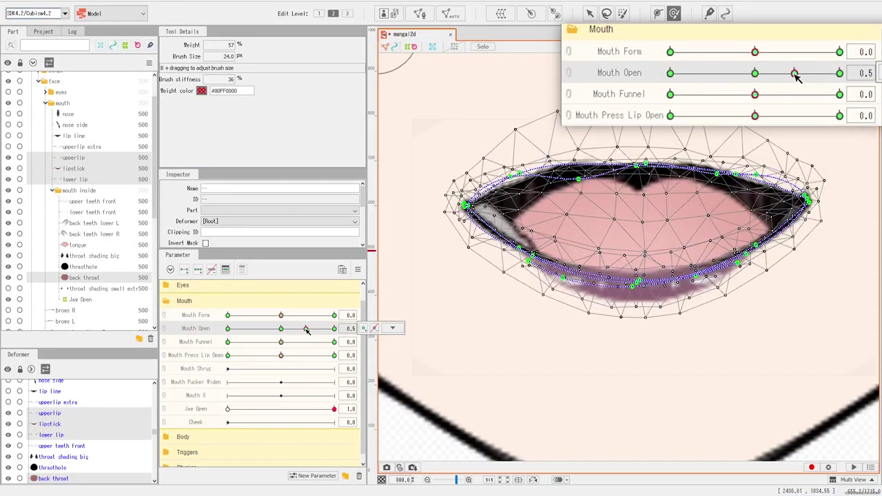
pyautogui.moveTo(753, 118); pyautogui.dragTo(786, 111)
pyautogui.moveTo(314, 351); pyautogui.dragTo(256, 365)
pyautogui.click(756, 116)
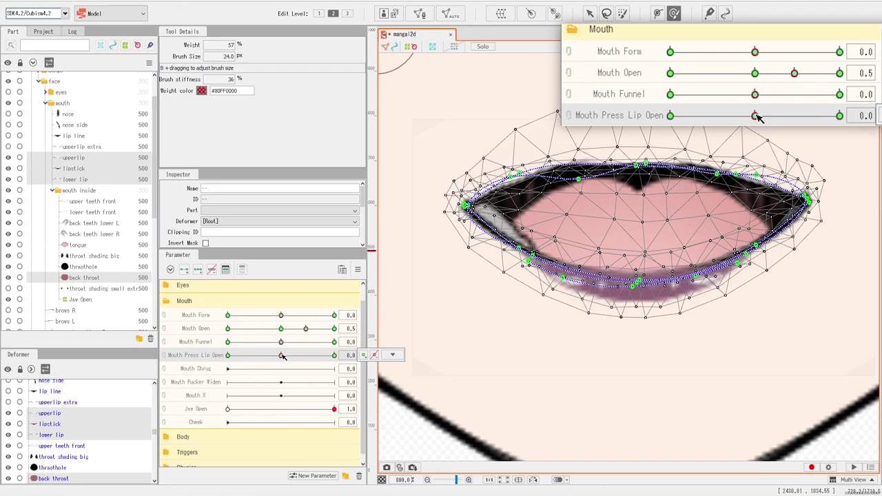
pyautogui.moveTo(840, 115); pyautogui.dragTo(748, 122)
pyautogui.click(755, 116)
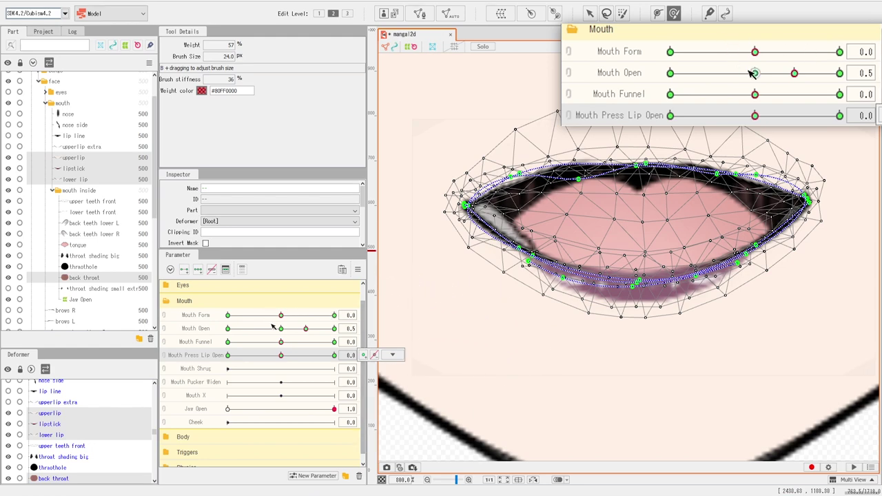
# Step: Carry the selected meshes' shape from Mouth Open 0.2 over to the key at Mouth Open 0 and Mouth Press Lip Open 1
pyautogui.moveTo(788, 73); pyautogui.dragTo(775, 78)
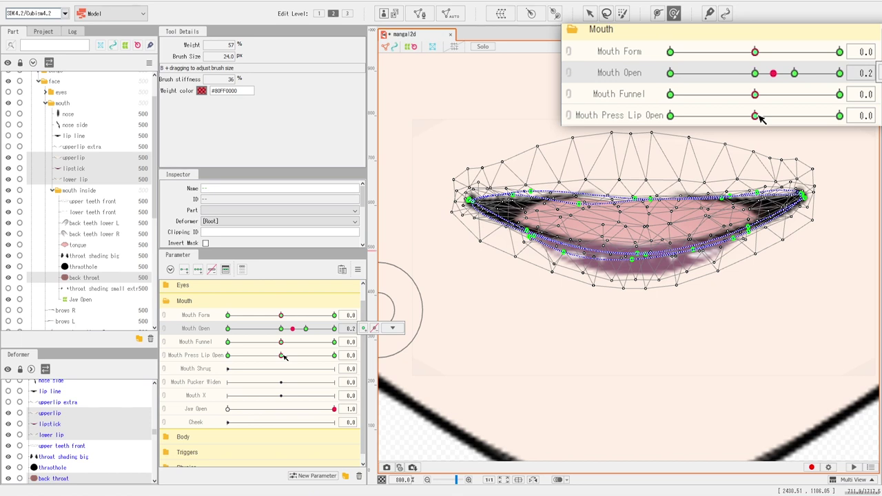
pyautogui.moveTo(757, 116); pyautogui.dragTo(778, 117)
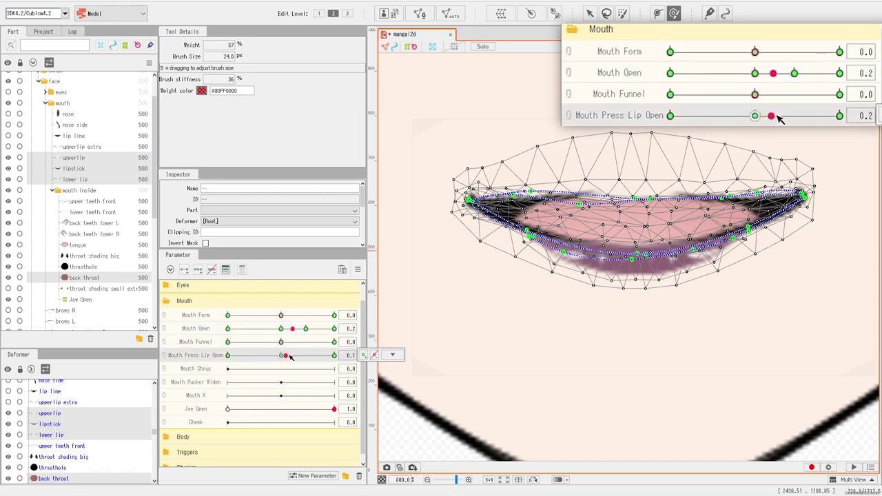
pyautogui.moveTo(766, 76); pyautogui.dragTo(755, 73)
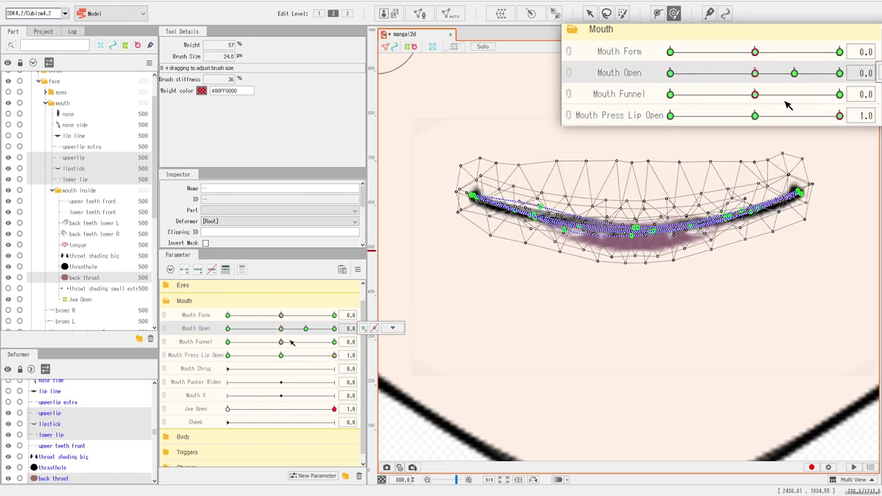
pyautogui.click(840, 116)
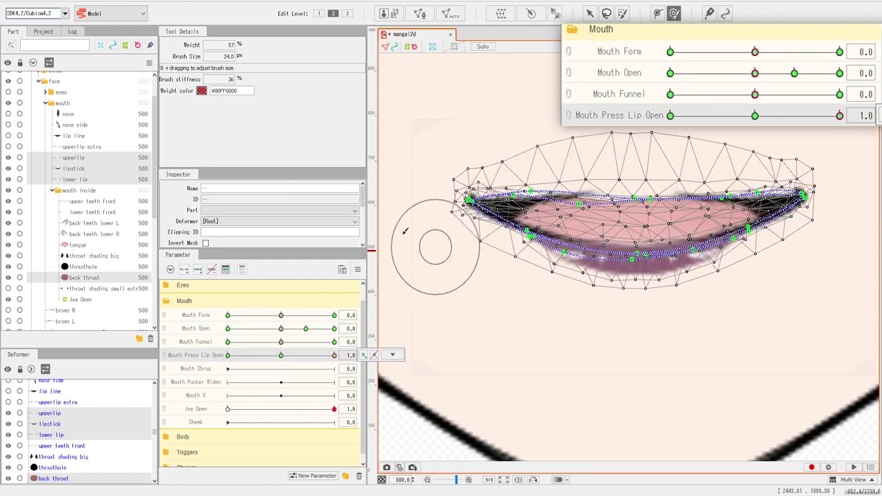
# Step: Set Jaw Open to 0 and move the selected lip and back throat meshes upward until the opening is centred on the teeth
pyautogui.moveTo(334, 410); pyautogui.dragTo(225, 409)
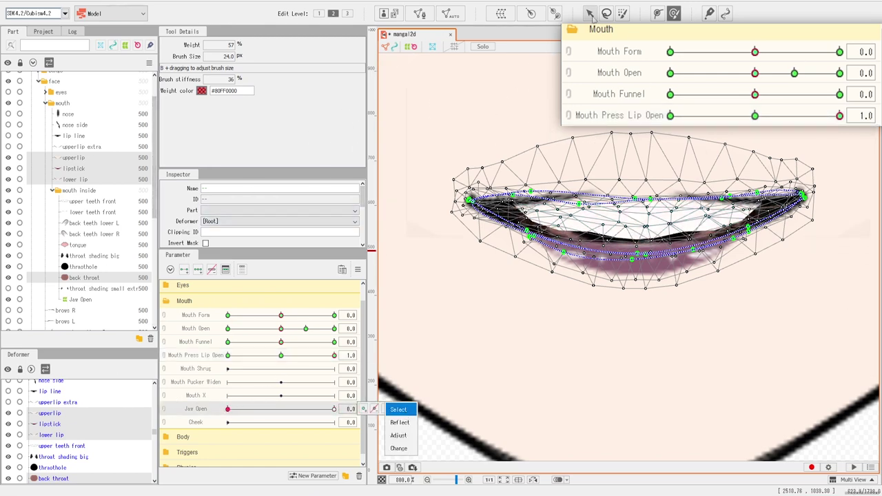
pyautogui.click(591, 13)
pyautogui.click(590, 14)
pyautogui.moveTo(635, 211); pyautogui.dragTo(634, 136)
pyautogui.scroll(-2, 657, 281)
pyautogui.scroll(2, 658, 281)
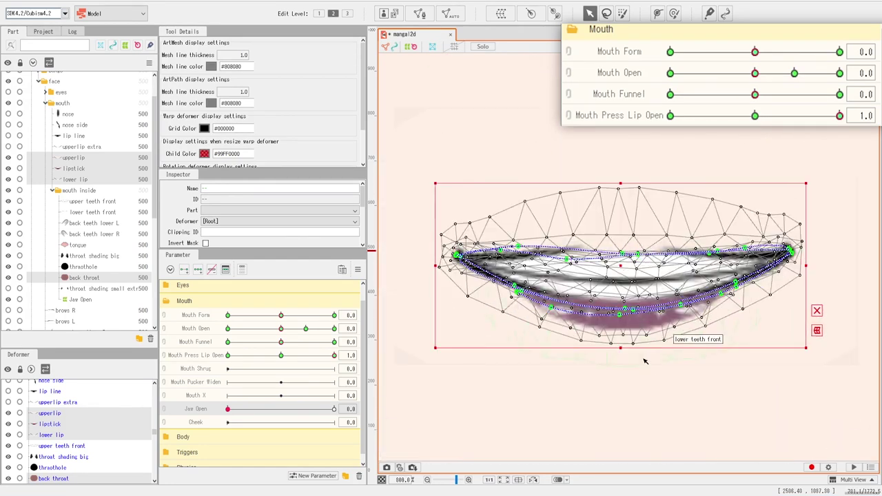
pyautogui.moveTo(308, 355); pyautogui.dragTo(336, 358)
pyautogui.moveTo(618, 256); pyautogui.dragTo(618, 271)
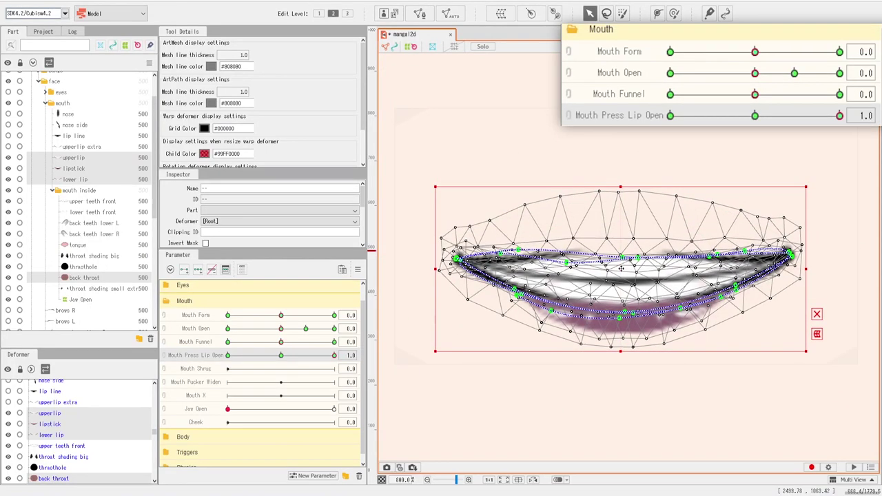
# Step: Set Mouth Funnel to 1 and Mouth Press Lip Open to 0, and move the selected meshes slightly upward over the teeth
pyautogui.moveTo(334, 355)
pyautogui.mouseDown()
pyautogui.moveTo(239, 365)
pyautogui.moveTo(336, 357)
pyautogui.mouseUp()
pyautogui.moveTo(282, 342); pyautogui.dragTo(336, 344)
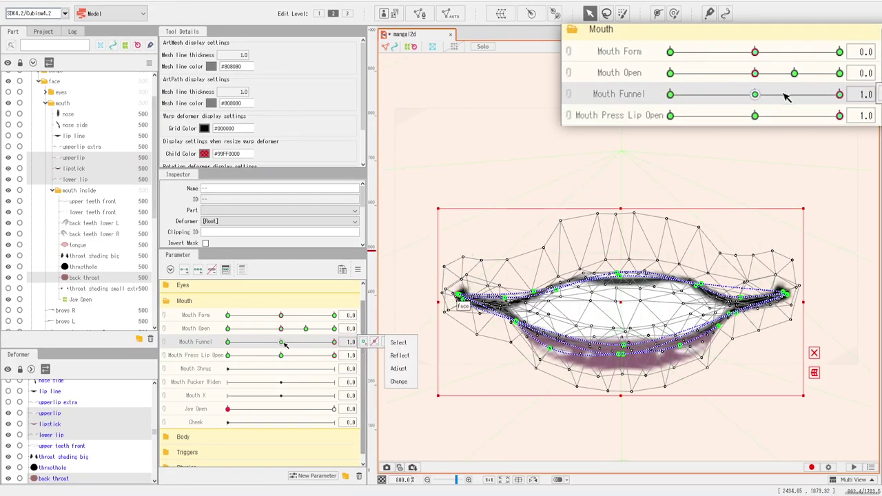
pyautogui.click(281, 343)
pyautogui.click(281, 356)
pyautogui.click(335, 342)
pyautogui.moveTo(618, 304); pyautogui.dragTo(621, 290)
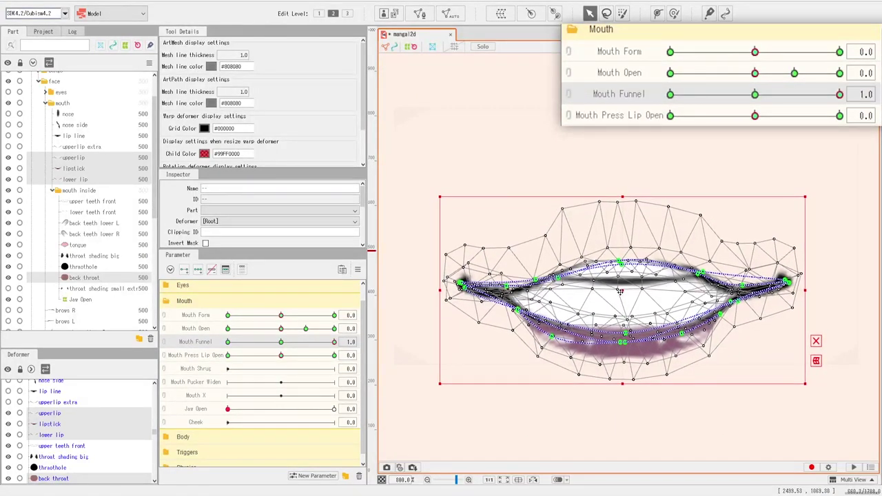
# Step: Examine the mouth with Mouth Form, Mouth Open and Mouth Funnel at 1, then return them to 0 with Mouth Press Lip Open at 1
pyautogui.click(840, 72)
pyautogui.click(840, 52)
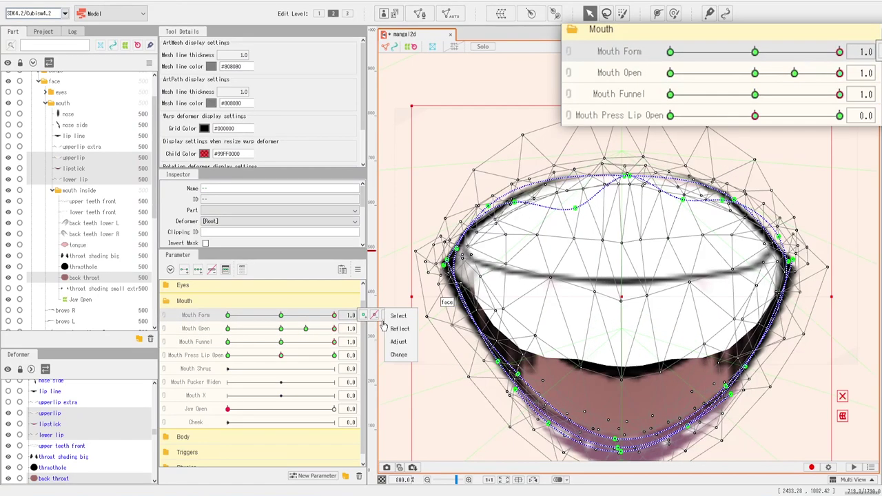
pyautogui.scroll(-3, 627, 318)
pyautogui.scroll(1, 627, 318)
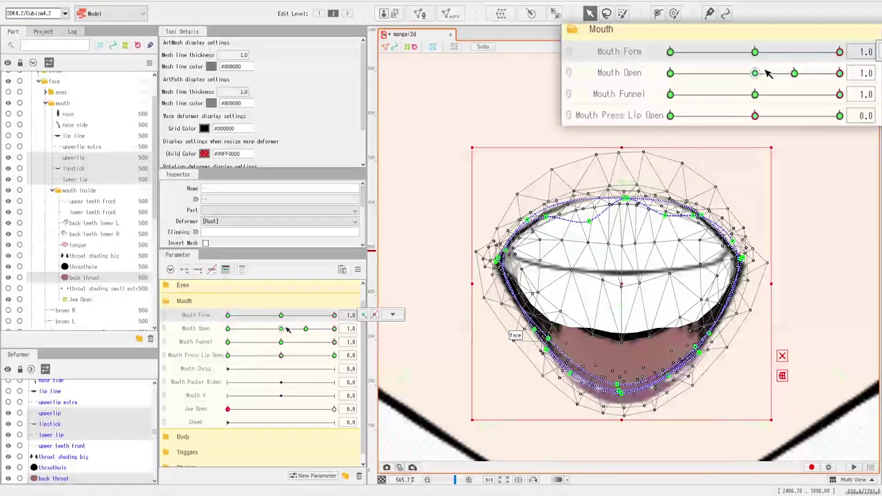
pyautogui.click(228, 328)
pyautogui.click(280, 342)
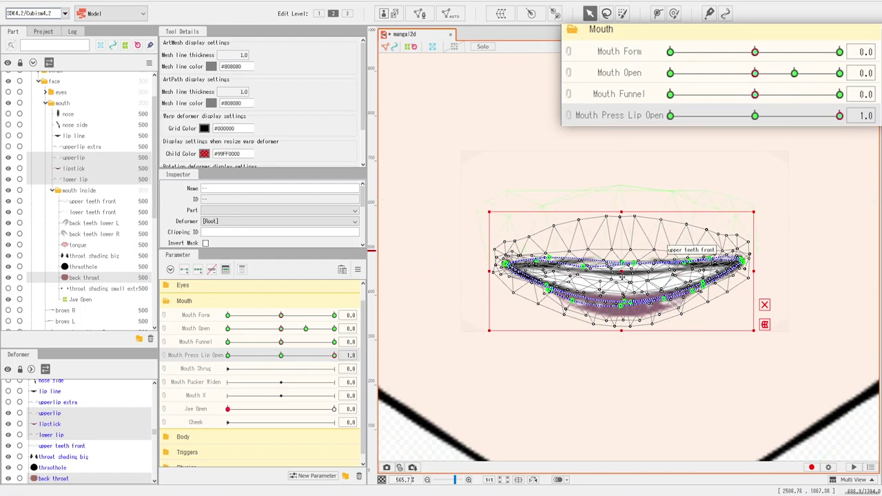
# Step: Brush the lips at Mouth Press Lip Open 1 into a wider opening, raising the upper lip, lowering the lower lip and spreading the corners
pyautogui.click(658, 14)
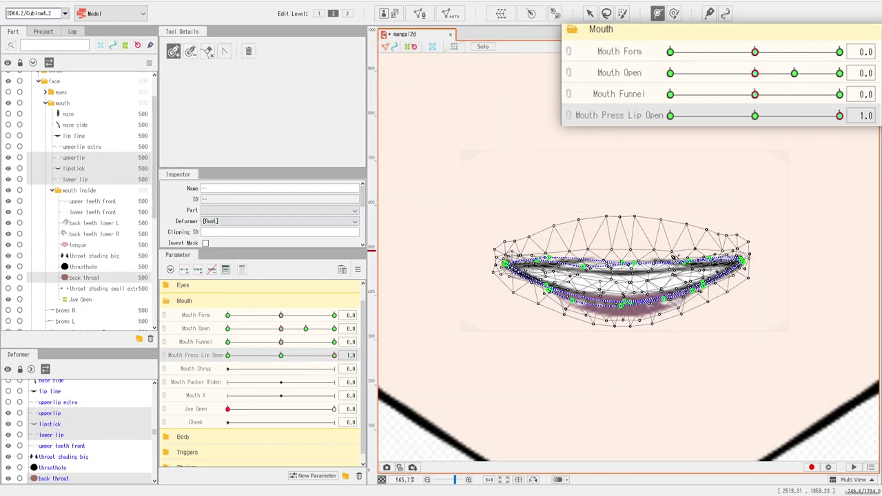
pyautogui.click(675, 13)
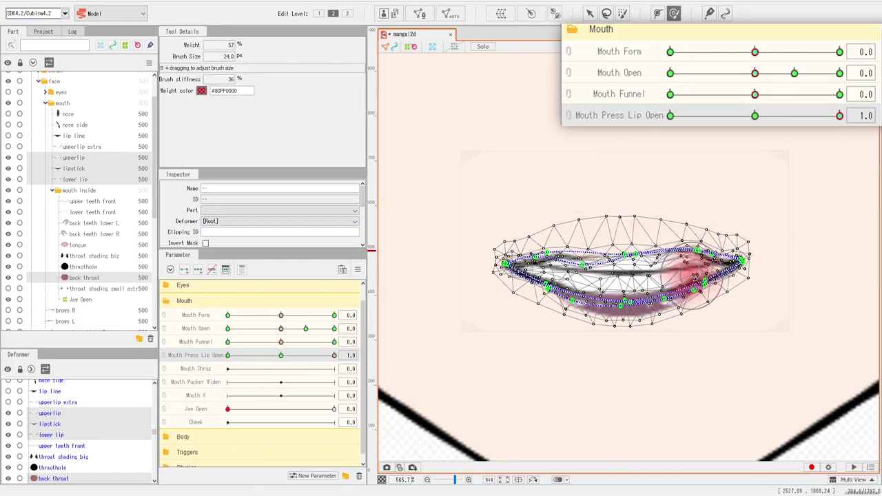
pyautogui.moveTo(595, 260); pyautogui.dragTo(595, 255)
pyautogui.moveTo(699, 253); pyautogui.dragTo(698, 249)
pyautogui.moveTo(707, 273); pyautogui.dragTo(710, 279)
pyautogui.moveTo(563, 286); pyautogui.dragTo(560, 291)
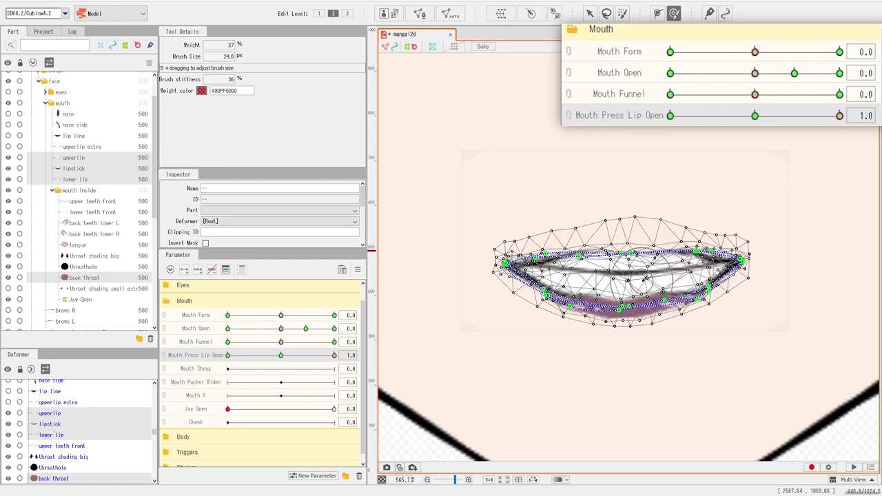
pyautogui.moveTo(736, 268); pyautogui.dragTo(741, 268)
pyautogui.moveTo(522, 275); pyautogui.dragTo(514, 273)
pyautogui.moveTo(652, 289); pyautogui.dragTo(656, 294)
# Step: Compare the lip shapes at Mouth Press Lip Open 0 and 1 with Mouth Open closed and at 0.7
pyautogui.moveTo(334, 356)
pyautogui.mouseDown()
pyautogui.moveTo(287, 356)
pyautogui.moveTo(340, 354)
pyautogui.mouseUp()
pyautogui.moveTo(284, 331); pyautogui.dragTo(279, 331)
pyautogui.moveTo(333, 357); pyautogui.dragTo(376, 357)
pyautogui.click(306, 330)
pyautogui.click(364, 329)
pyautogui.click(282, 330)
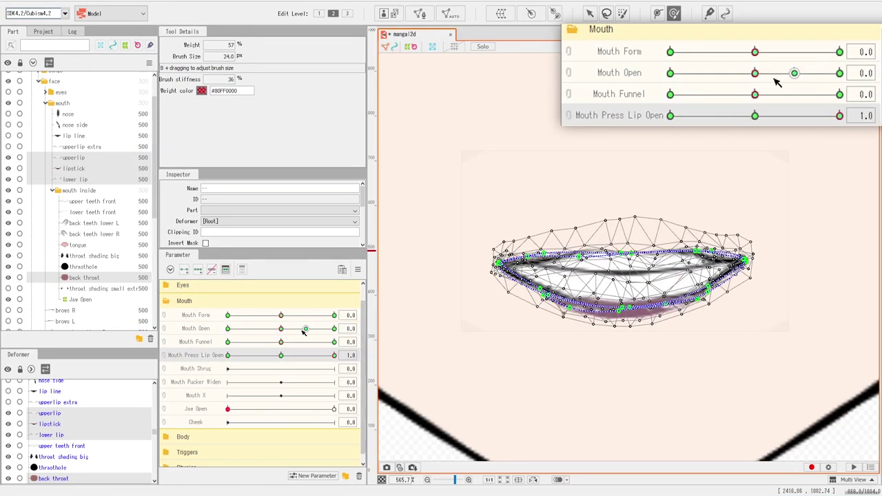
pyautogui.click(756, 115)
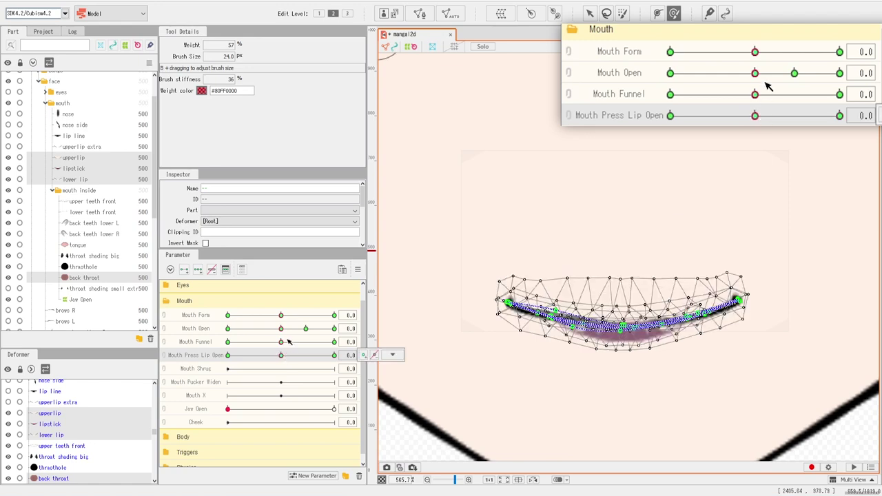
pyautogui.moveTo(756, 73); pyautogui.dragTo(817, 75)
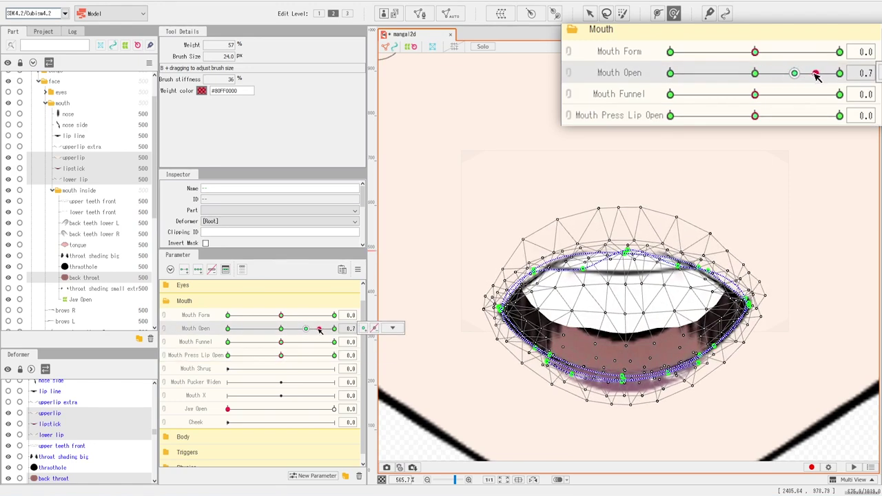
pyautogui.click(840, 116)
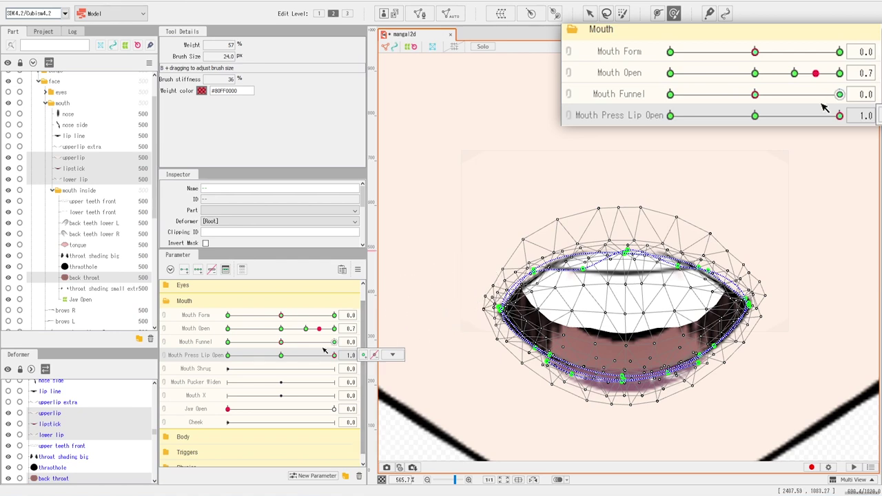
# Step: Paste the copied lip shapes onto the Mouth Open 0.5 key at Mouth Press Lip Open 1 and brush the corners slightly upward and outward
pyautogui.click(795, 73)
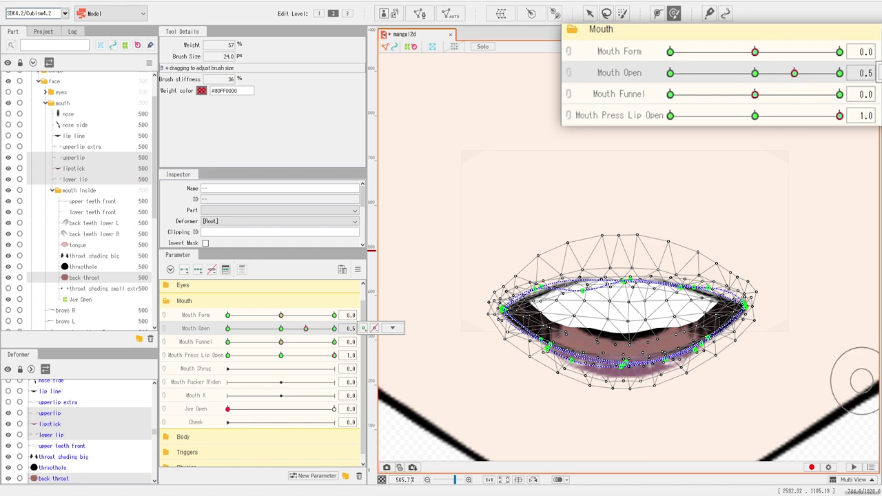
pyautogui.hotkey('ctrl', 'a')
pyautogui.hotkey('ctrl', 'v')
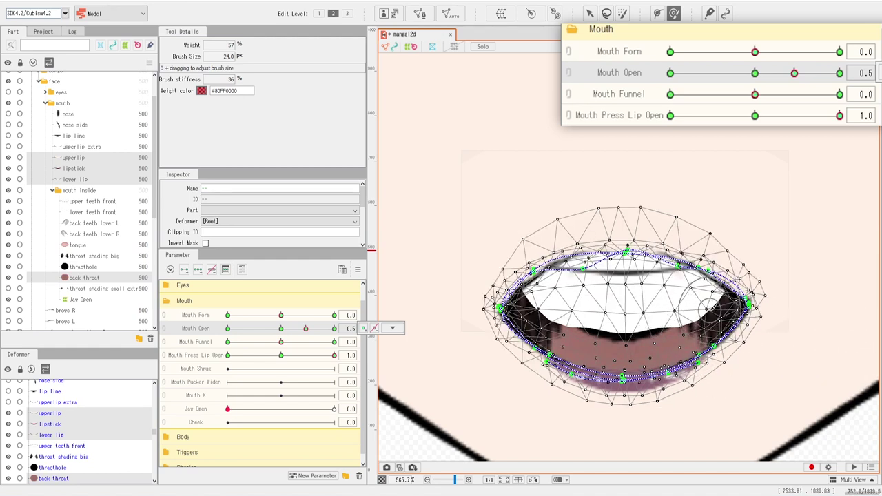
pyautogui.moveTo(744, 311)
pyautogui.mouseDown()
pyautogui.moveTo(748, 297)
pyautogui.moveTo(727, 285)
pyautogui.mouseUp()
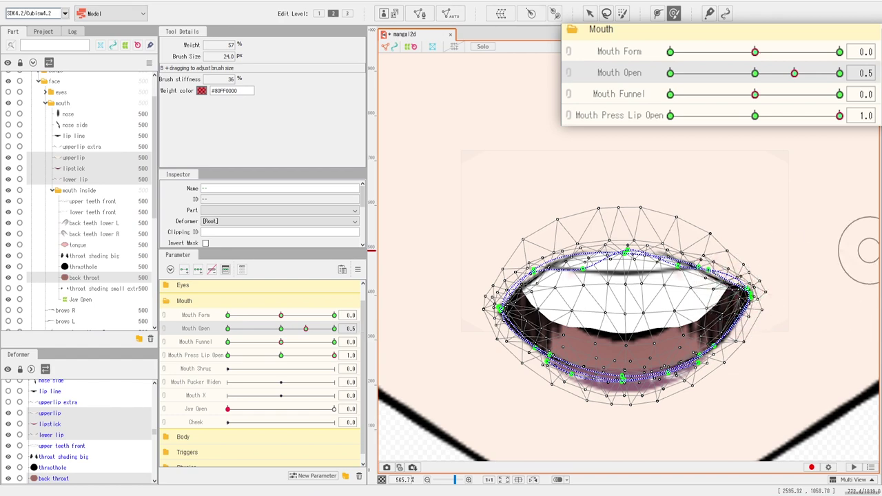
pyautogui.click(335, 356)
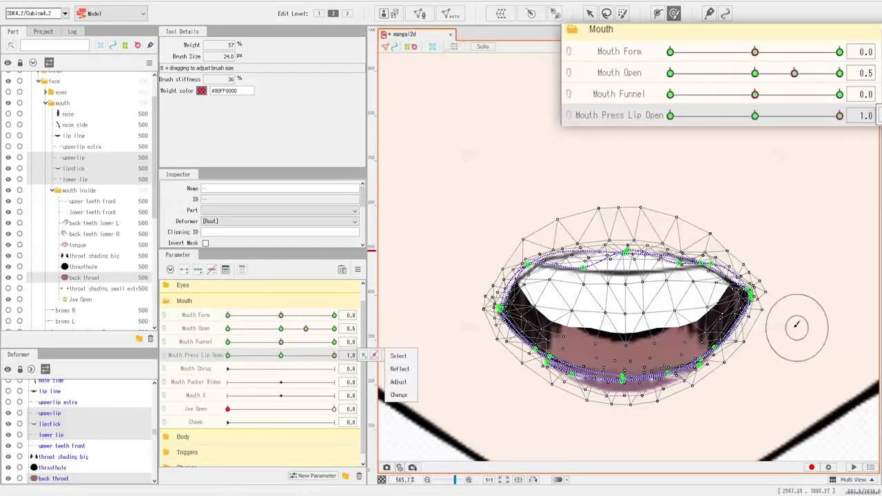
# Step: Turn on onion skin and move the selected lip and throat meshes slightly upward at Mouth Open 0.5
pyautogui.click(557, 481)
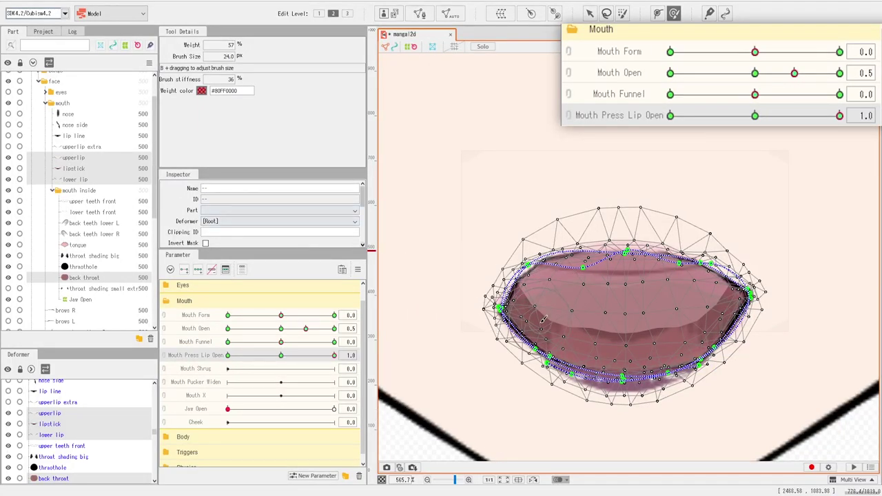
pyautogui.scroll(2, 543, 319)
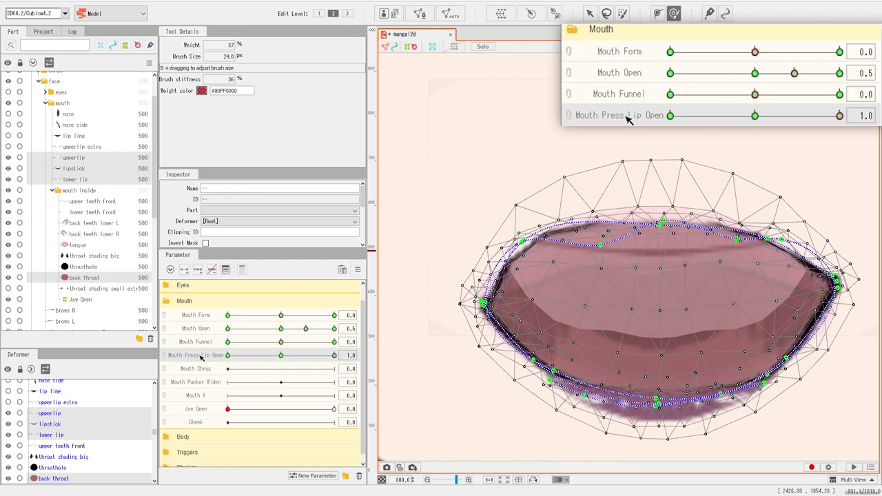
pyautogui.click(590, 13)
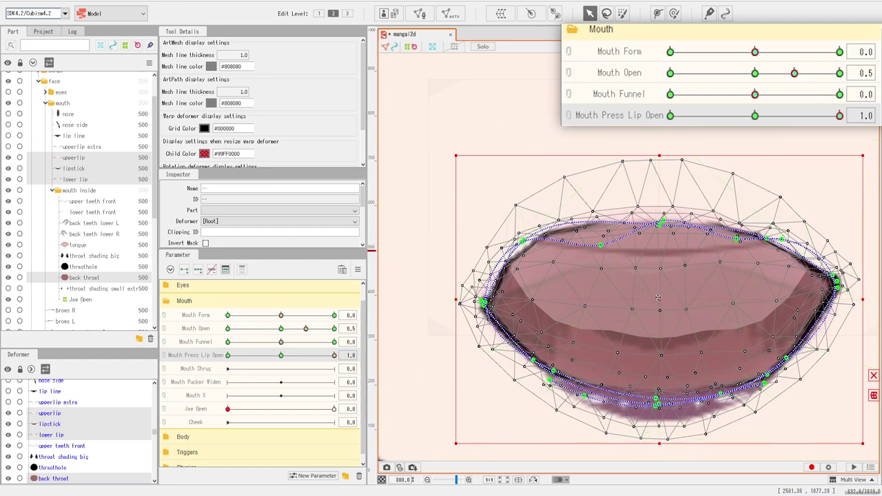
pyautogui.moveTo(660, 302); pyautogui.dragTo(660, 298)
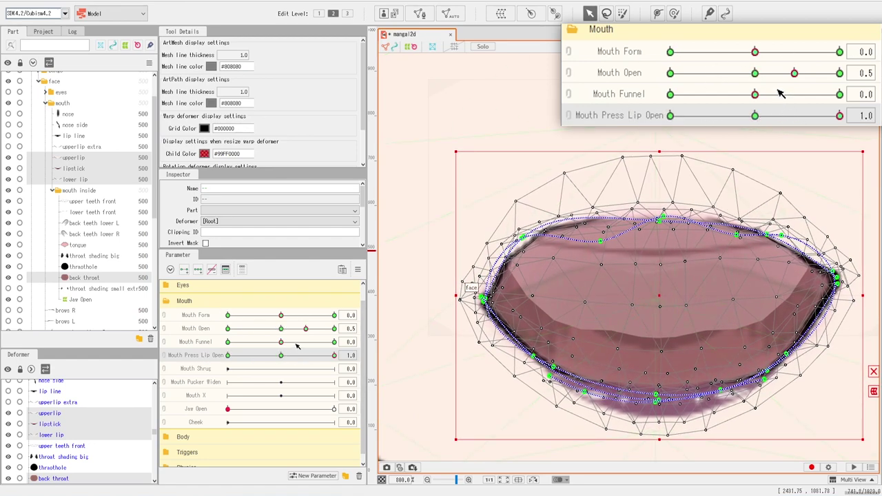
# Step: Examine the lip shapes against the onion skin at different Mouth Form, Mouth Open, Mouth Funnel and Mouth Press Lip Open keys, returning all to 0
pyautogui.moveTo(778, 77); pyautogui.dragTo(757, 78)
pyautogui.click(392, 328)
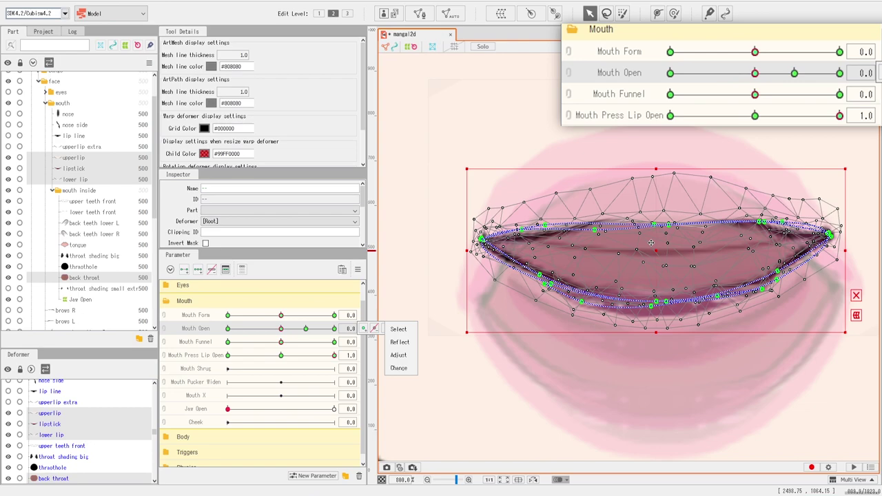
pyautogui.moveTo(334, 355); pyautogui.dragTo(280, 357)
pyautogui.moveTo(281, 315)
pyautogui.mouseDown()
pyautogui.moveTo(213, 317)
pyautogui.moveTo(334, 316)
pyautogui.moveTo(228, 316)
pyautogui.moveTo(281, 316)
pyautogui.mouseUp()
pyautogui.click(281, 356)
pyautogui.click(306, 329)
pyautogui.moveTo(794, 72); pyautogui.dragTo(754, 73)
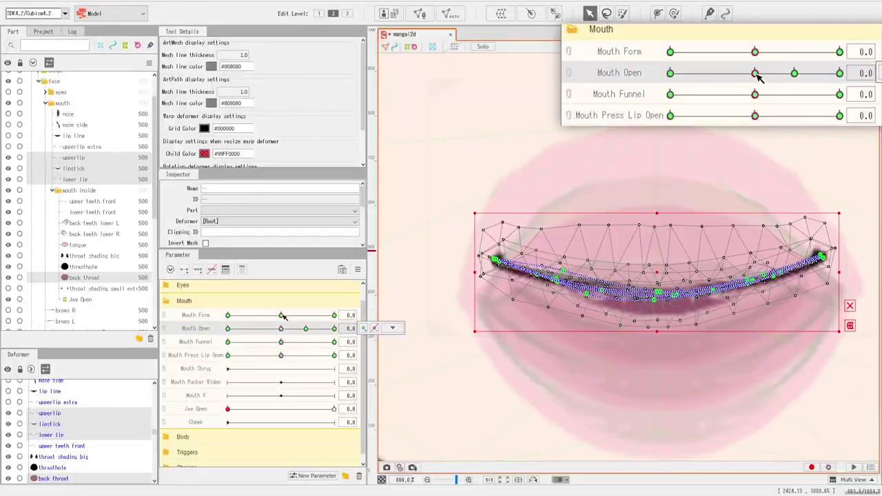
pyautogui.moveTo(282, 316); pyautogui.dragTo(228, 316)
pyautogui.click(306, 329)
pyautogui.click(281, 316)
pyautogui.moveTo(281, 343)
pyautogui.mouseDown()
pyautogui.moveTo(334, 343)
pyautogui.moveTo(228, 349)
pyautogui.moveTo(306, 331)
pyautogui.moveTo(281, 342)
pyautogui.mouseUp()
pyautogui.click(335, 329)
pyautogui.click(334, 316)
pyautogui.moveTo(334, 328); pyautogui.dragTo(281, 331)
pyautogui.click(228, 343)
pyautogui.moveTo(282, 329); pyautogui.dragTo(281, 330)
pyautogui.click(228, 316)
pyautogui.moveTo(281, 328); pyautogui.dragTo(227, 348)
pyautogui.click(282, 343)
pyautogui.click(227, 343)
pyautogui.click(282, 342)
pyautogui.click(334, 316)
pyautogui.moveTo(282, 328); pyautogui.dragTo(282, 358)
pyautogui.click(228, 342)
pyautogui.click(281, 316)
pyautogui.click(281, 343)
pyautogui.moveTo(281, 330)
pyautogui.mouseDown()
pyautogui.moveTo(312, 334)
pyautogui.moveTo(281, 331)
pyautogui.mouseUp()
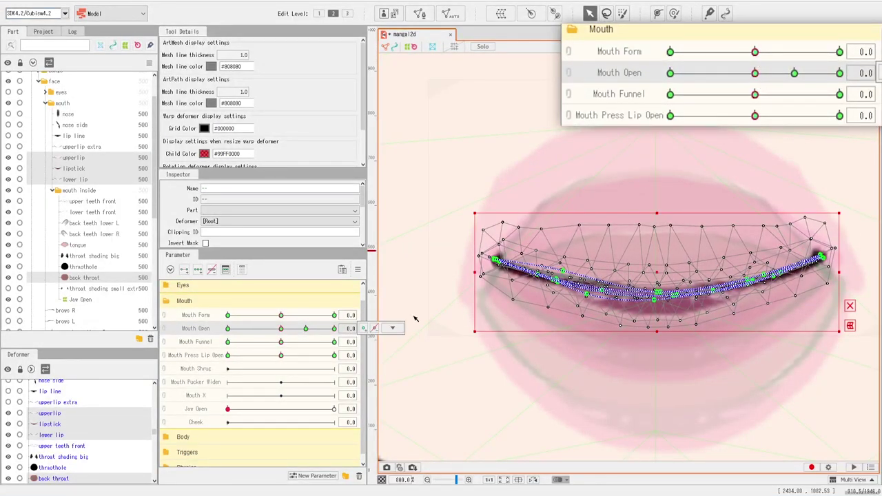
pyautogui.click(393, 328)
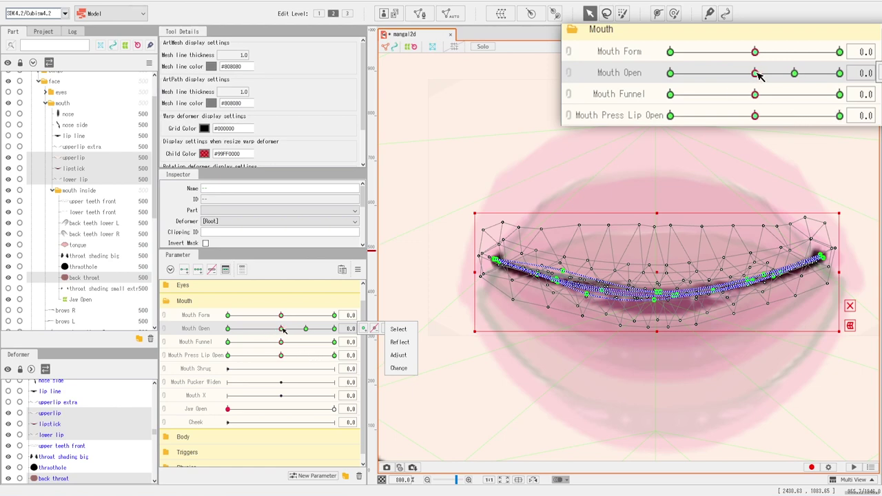
# Step: Set Mouth Open and Mouth Press Lip Open to 1 and move the selected meshes slightly upward
pyautogui.moveTo(283, 330); pyautogui.dragTo(383, 329)
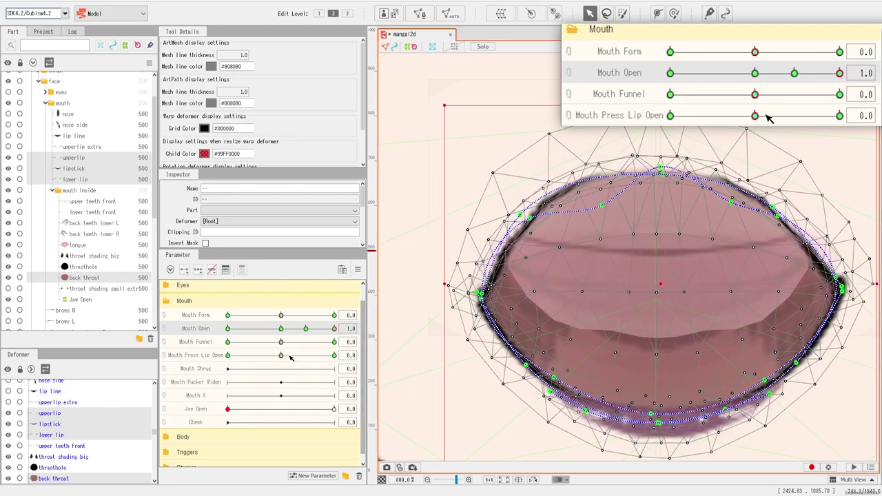
pyautogui.moveTo(290, 355); pyautogui.dragTo(383, 355)
pyautogui.click(391, 355)
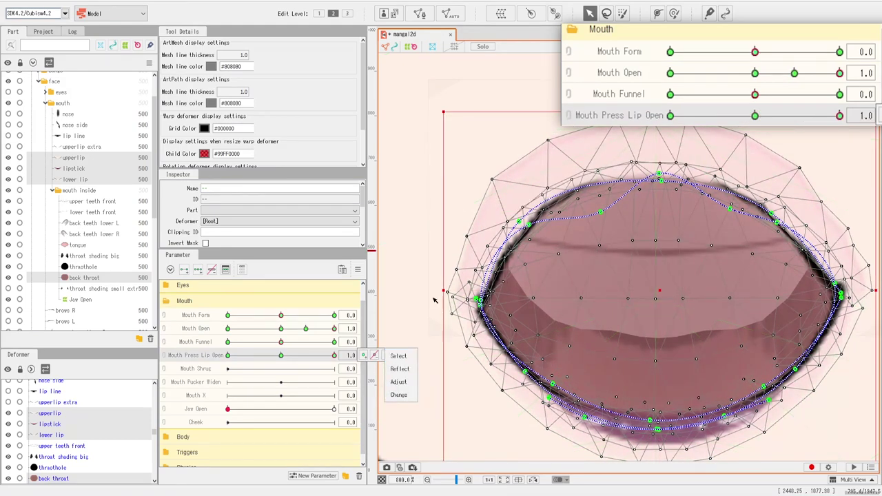
pyautogui.click(336, 354)
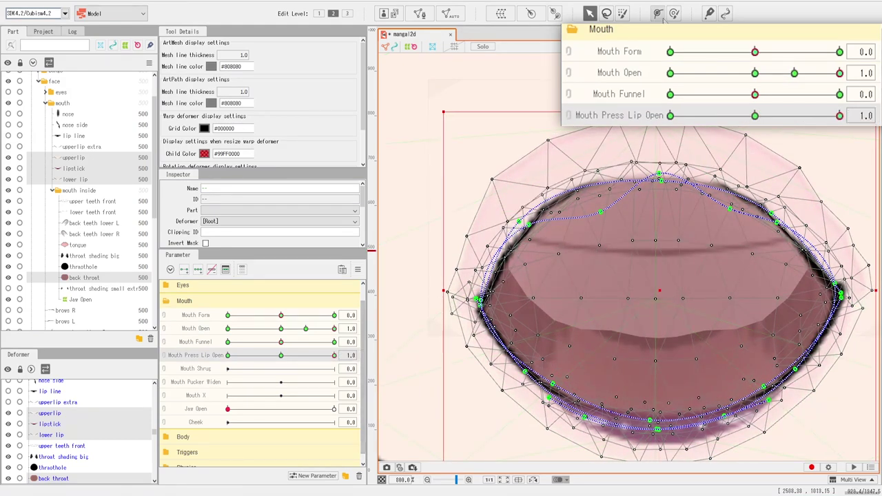
pyautogui.moveTo(659, 288); pyautogui.dragTo(659, 282)
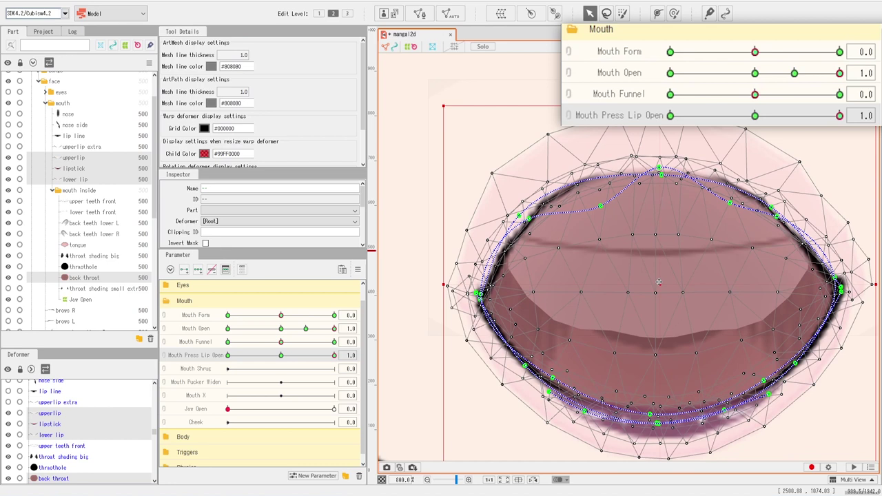
# Step: Brush both upper sides and corners of the fully opened mouth outward, along with the lower lip edge, into a rounder outline
pyautogui.click(674, 13)
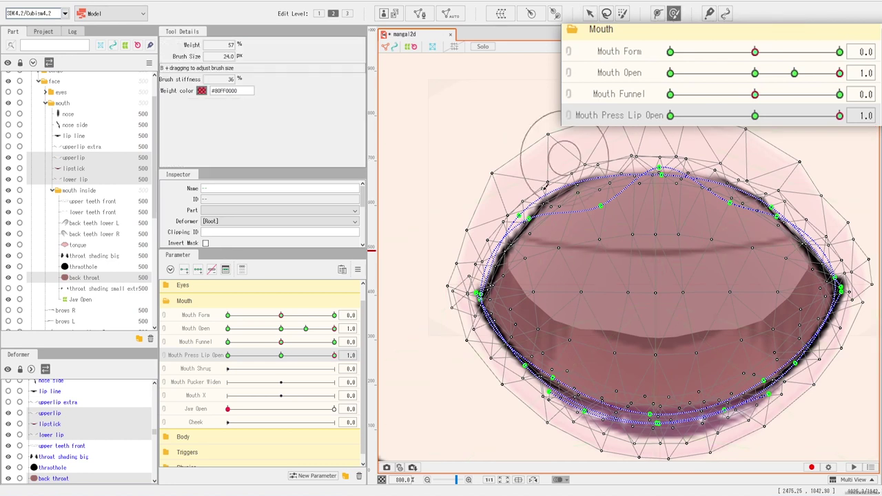
pyautogui.moveTo(501, 288); pyautogui.dragTo(500, 270)
pyautogui.moveTo(527, 245); pyautogui.dragTo(520, 238)
pyautogui.moveTo(535, 234); pyautogui.dragTo(528, 226)
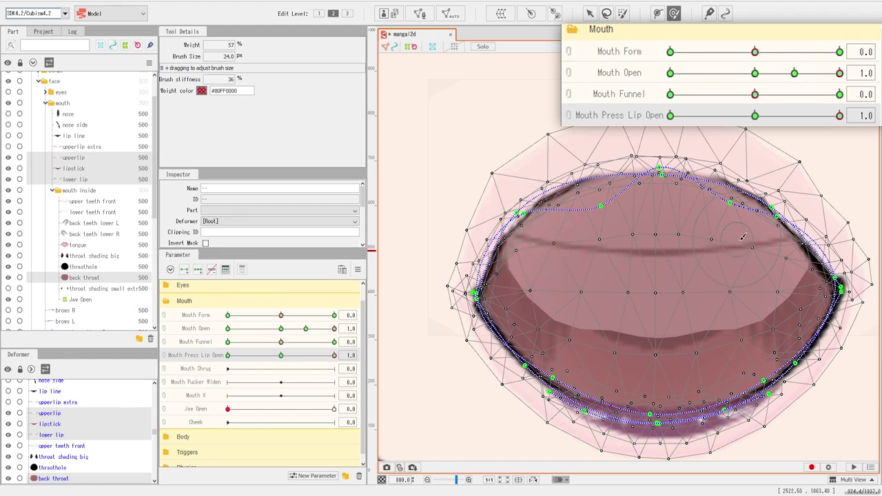
pyautogui.moveTo(756, 245); pyautogui.dragTo(770, 231)
pyautogui.moveTo(813, 275); pyautogui.dragTo(837, 292)
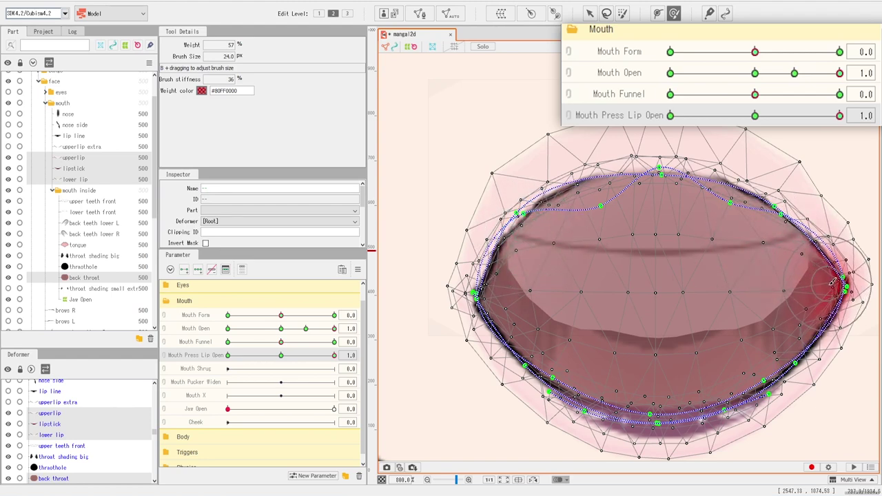
pyautogui.moveTo(560, 384); pyautogui.dragTo(554, 393)
# Step: Return Mouth Open and Mouth Press Lip Open to 0 and synthesize corners between Mouth Form and Mouth Press Lip Open for the selected objects
pyautogui.moveTo(840, 73); pyautogui.dragTo(670, 72)
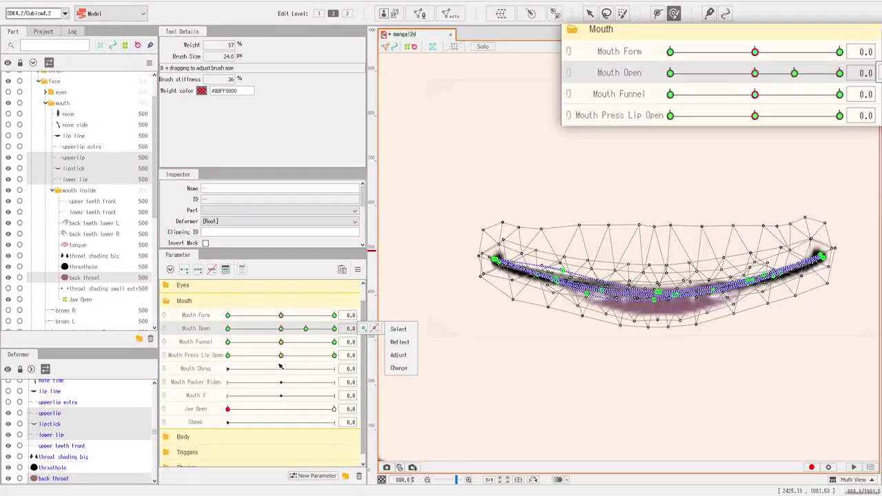
pyautogui.moveTo(373, 357); pyautogui.dragTo(285, 360)
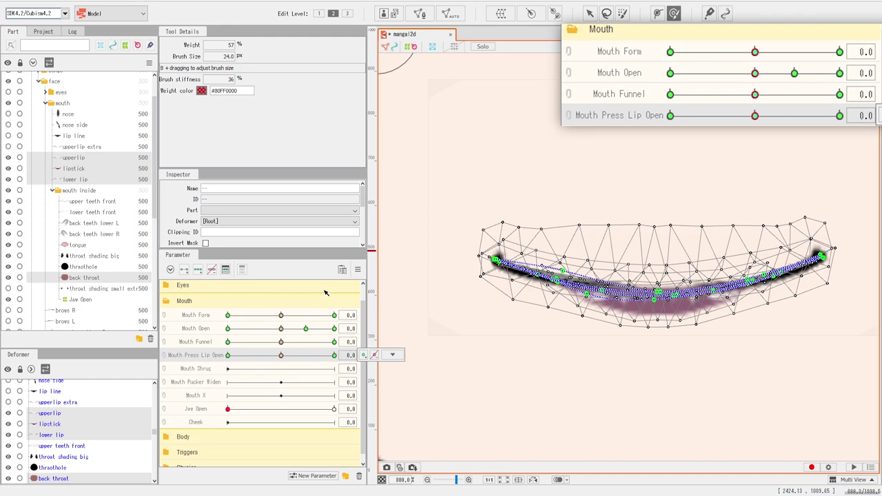
pyautogui.click(358, 270)
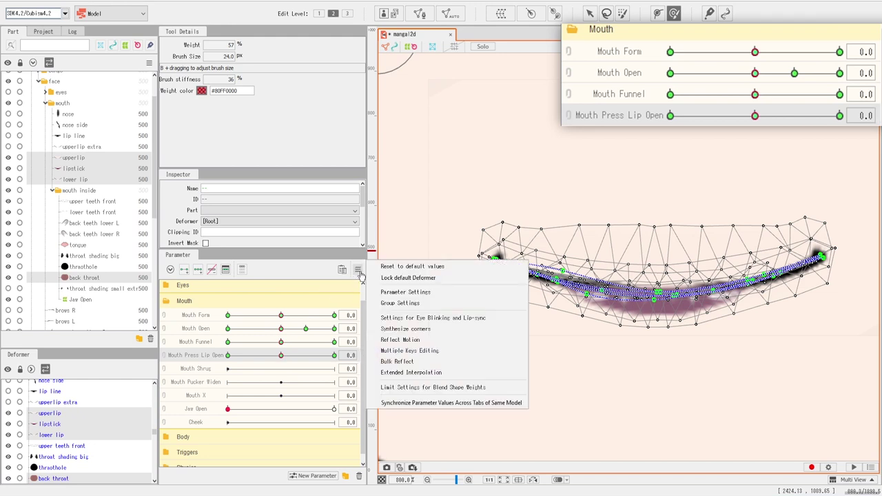
pyautogui.click(391, 330)
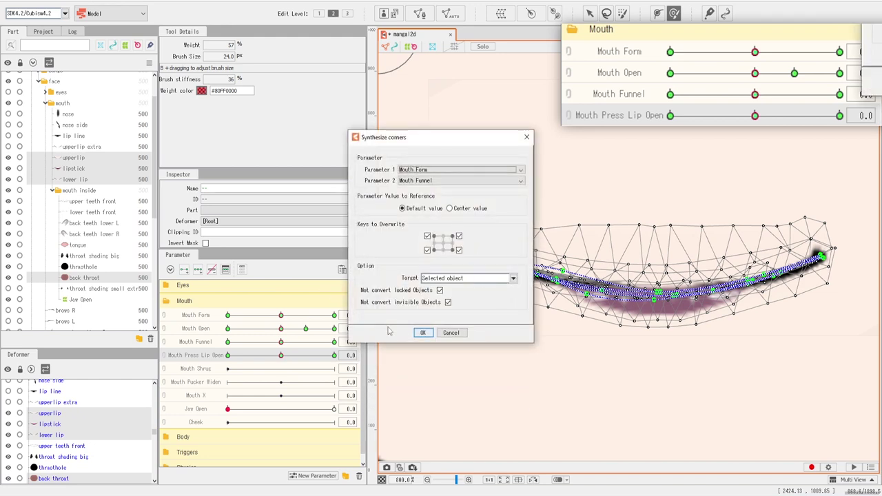
pyautogui.click(445, 181)
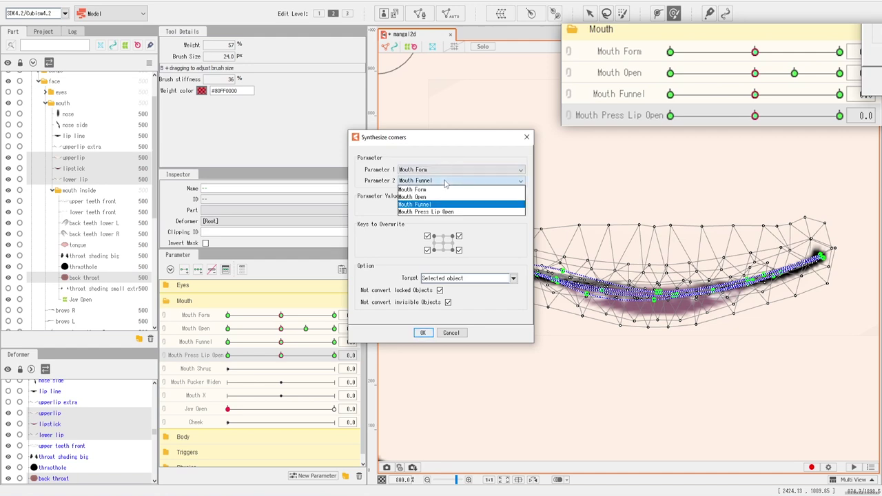
pyautogui.click(438, 211)
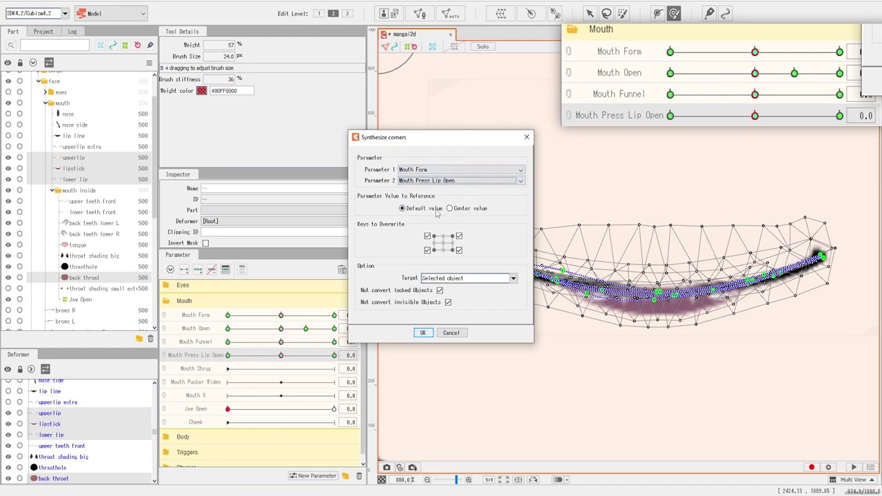
pyautogui.click(422, 333)
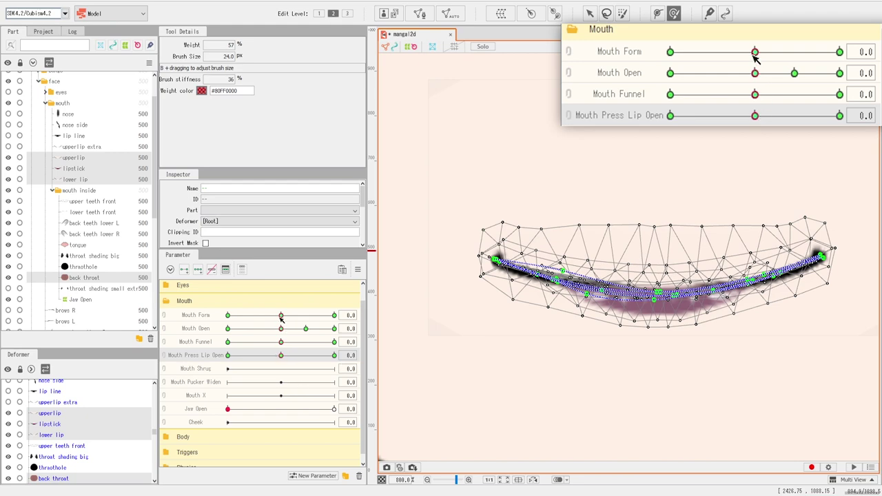
# Step: Set Mouth Form to -1 and Mouth Press Lip Open to 1, and brush the lower lip and mouth sides upward
pyautogui.moveTo(278, 316); pyautogui.dragTo(227, 316)
pyautogui.moveTo(284, 364); pyautogui.dragTo(336, 355)
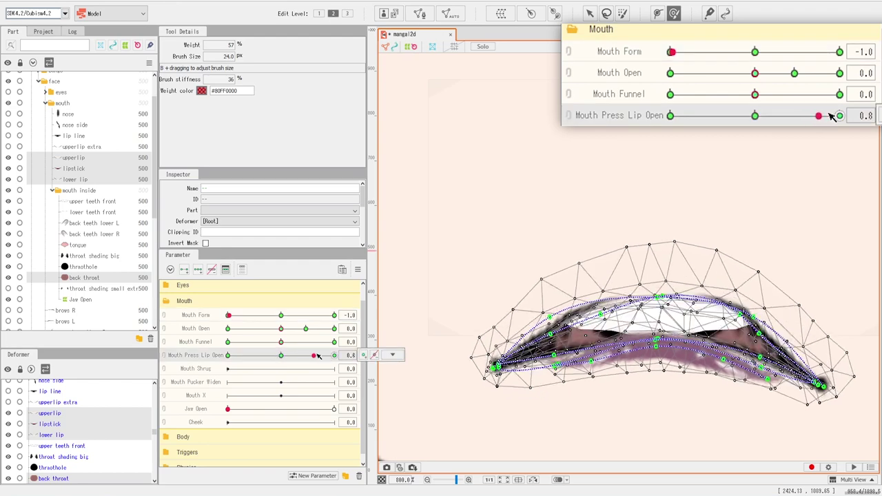
pyautogui.click(373, 355)
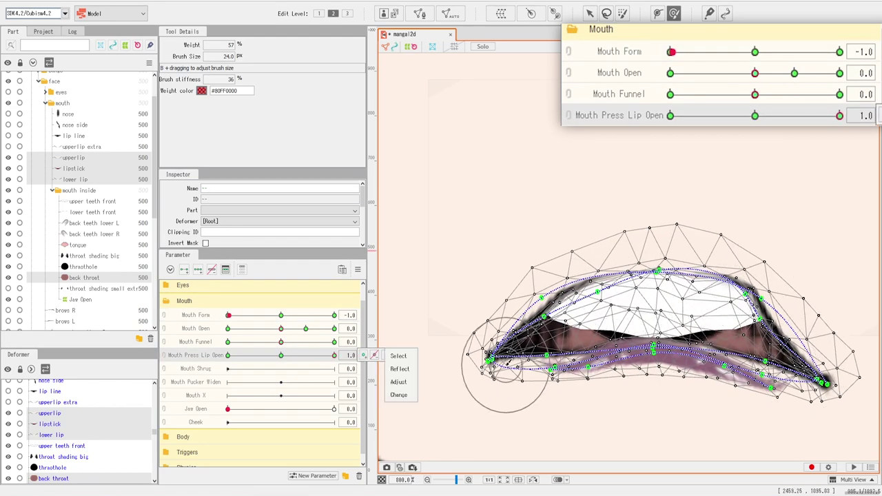
pyautogui.click(566, 388)
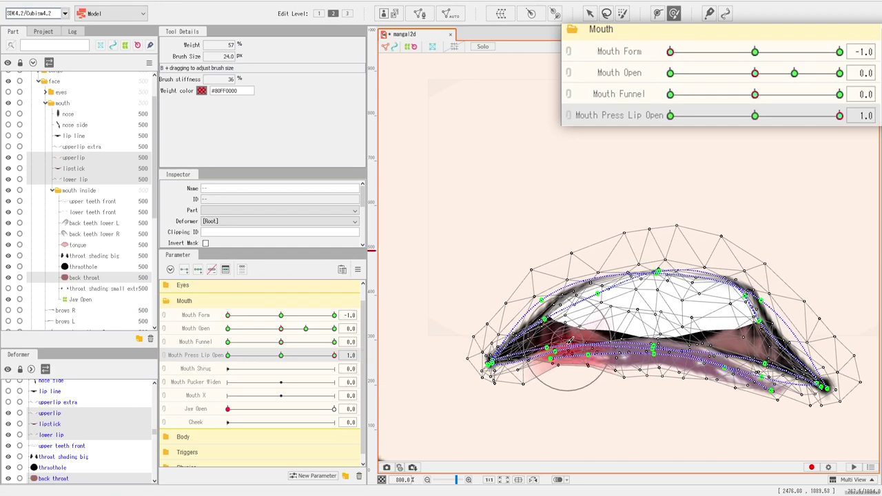
pyautogui.moveTo(749, 367); pyautogui.dragTo(755, 350)
pyautogui.moveTo(717, 364); pyautogui.dragTo(718, 349)
pyautogui.moveTo(815, 388); pyautogui.dragTo(807, 377)
pyautogui.moveTo(768, 344); pyautogui.dragTo(764, 332)
pyautogui.moveTo(764, 321); pyautogui.dragTo(762, 311)
pyautogui.moveTo(534, 338); pyautogui.dragTo(534, 331)
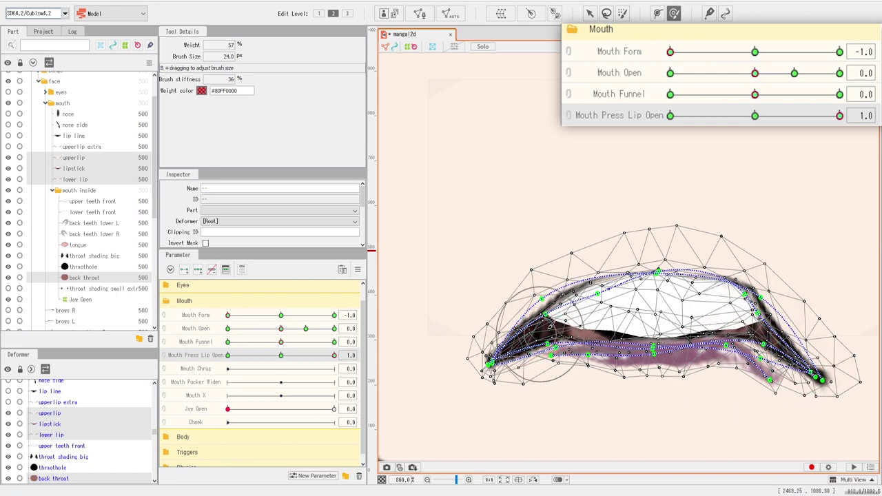
# Step: Move the frowning mouth meshes slightly upward and brush both corners up to flatten the frown
pyautogui.click(591, 13)
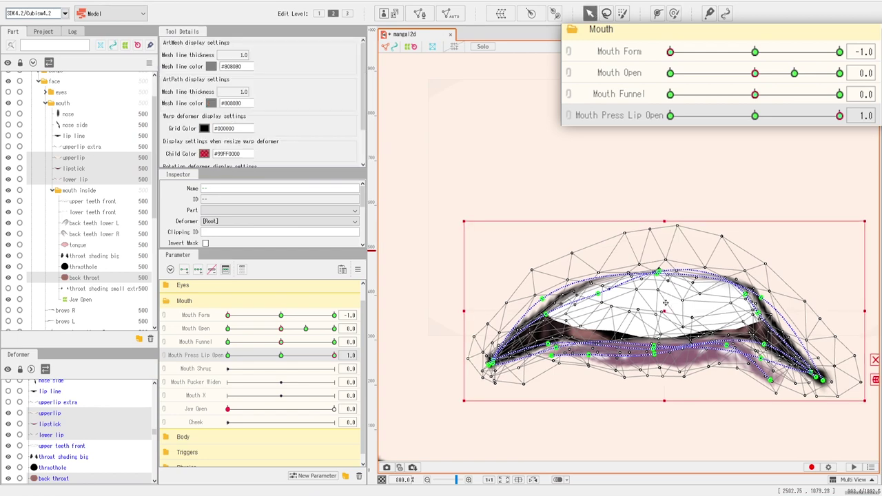
pyautogui.moveTo(666, 303); pyautogui.dragTo(665, 289)
pyautogui.click(674, 13)
pyautogui.moveTo(525, 365)
pyautogui.mouseDown()
pyautogui.moveTo(452, 340)
pyautogui.moveTo(532, 334)
pyautogui.moveTo(572, 306)
pyautogui.moveTo(562, 296)
pyautogui.moveTo(482, 343)
pyautogui.moveTo(494, 315)
pyautogui.mouseUp()
pyautogui.moveTo(813, 357); pyautogui.dragTo(808, 328)
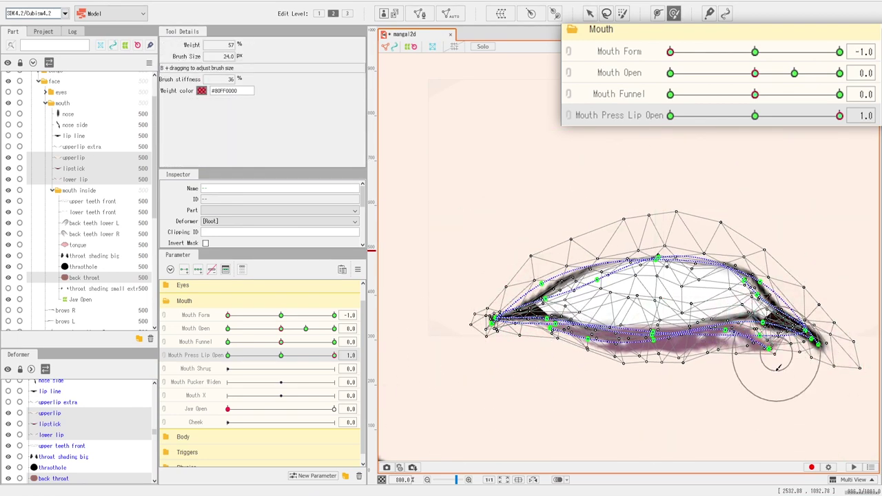
pyautogui.moveTo(775, 357); pyautogui.dragTo(767, 332)
pyautogui.moveTo(829, 366)
pyautogui.mouseDown()
pyautogui.moveTo(869, 361)
pyautogui.moveTo(806, 326)
pyautogui.mouseUp()
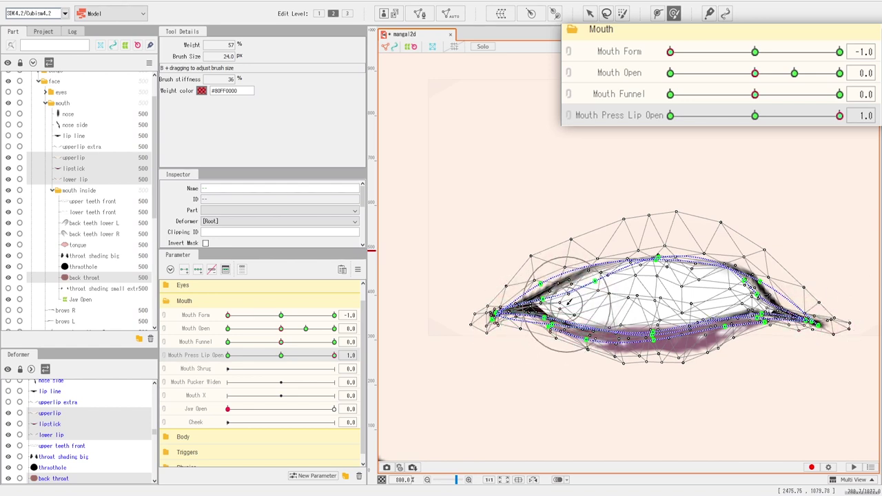
# Step: Smooth the upper lip's sides inward and brush the lower lip slightly upward at Mouth Form -1, Mouth Press Lip Open 1
pyautogui.moveTo(543, 342); pyautogui.dragTo(550, 333)
pyautogui.moveTo(538, 290); pyautogui.dragTo(547, 297)
pyautogui.moveTo(763, 262); pyautogui.dragTo(756, 298)
pyautogui.moveTo(594, 350); pyautogui.dragTo(602, 337)
pyautogui.moveTo(654, 355)
pyautogui.mouseDown()
pyautogui.moveTo(706, 350)
pyautogui.moveTo(662, 348)
pyautogui.mouseUp()
pyautogui.moveTo(729, 359)
pyautogui.mouseDown()
pyautogui.moveTo(683, 371)
pyautogui.moveTo(620, 374)
pyautogui.moveTo(612, 363)
pyautogui.moveTo(684, 337)
pyautogui.moveTo(611, 360)
pyautogui.moveTo(724, 355)
pyautogui.mouseUp()
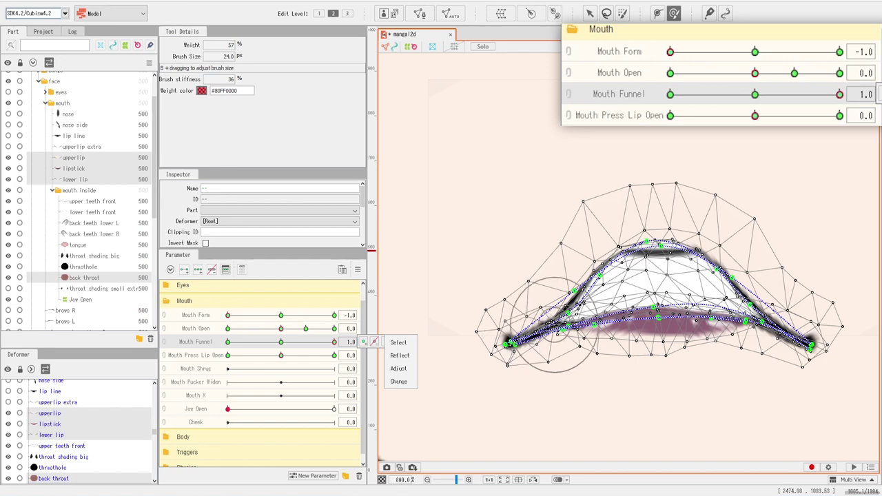
# Step: Brush both mouth corners upward to level them at Mouth Form -1 and Mouth Funnel 1
pyautogui.moveTo(655, 274); pyautogui.dragTo(659, 276)
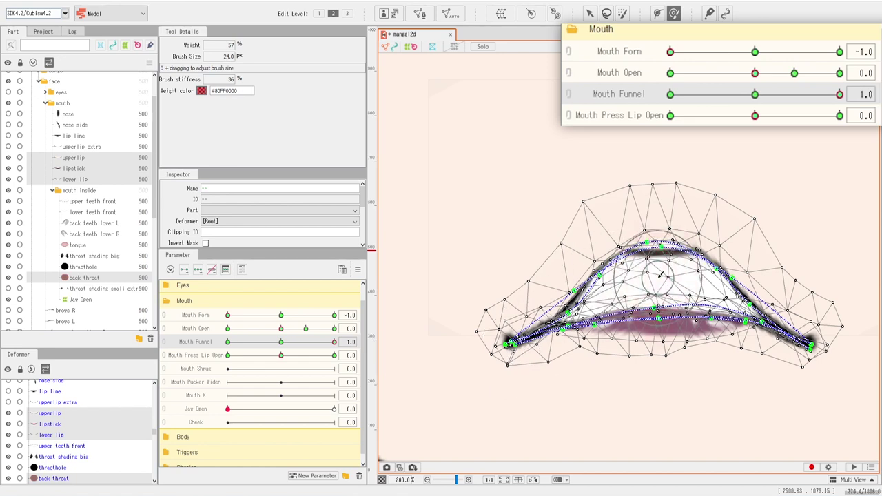
pyautogui.moveTo(540, 330); pyautogui.dragTo(540, 327)
pyautogui.moveTo(511, 361); pyautogui.dragTo(509, 337)
pyautogui.moveTo(503, 339); pyautogui.dragTo(501, 324)
pyautogui.moveTo(503, 331); pyautogui.dragTo(507, 313)
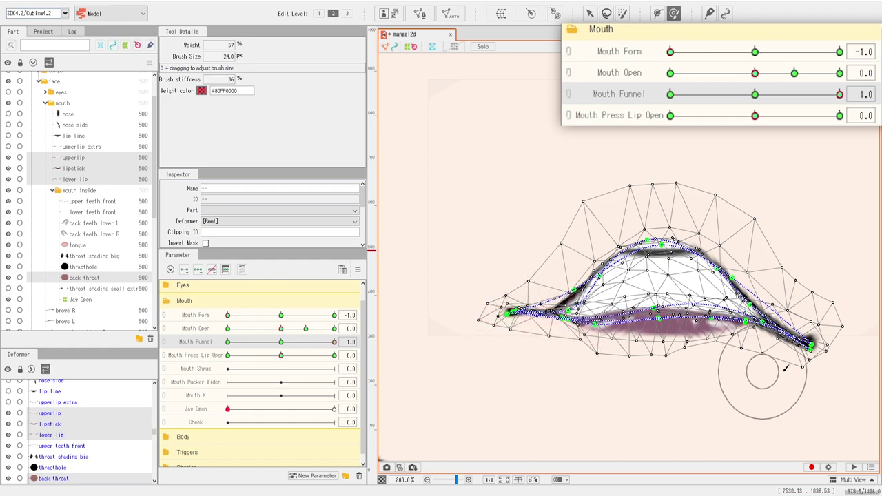
pyautogui.moveTo(793, 350); pyautogui.dragTo(798, 324)
pyautogui.moveTo(832, 359); pyautogui.dragTo(830, 324)
# Step: Pull the lower lip's centre down into a shallow curve and move all selected mouth meshes slightly upward
pyautogui.moveTo(644, 309); pyautogui.dragTo(666, 357)
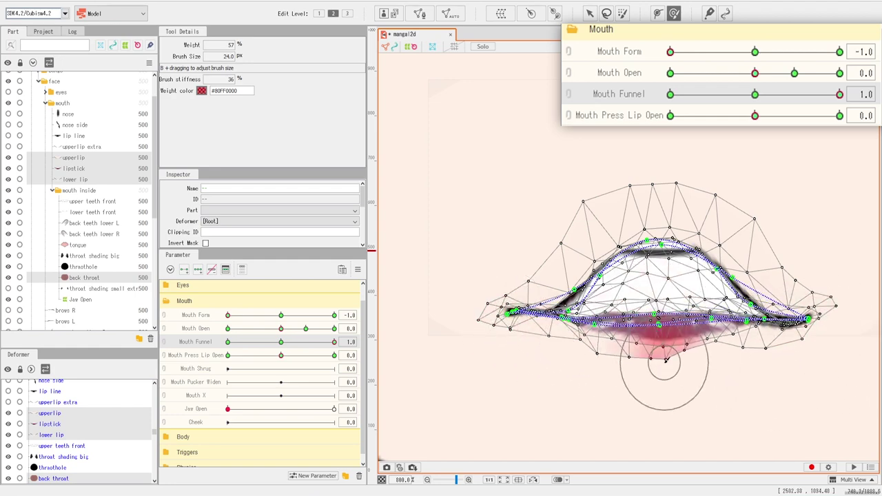
pyautogui.moveTo(693, 300); pyautogui.dragTo(686, 348)
pyautogui.moveTo(644, 231); pyautogui.dragTo(649, 237)
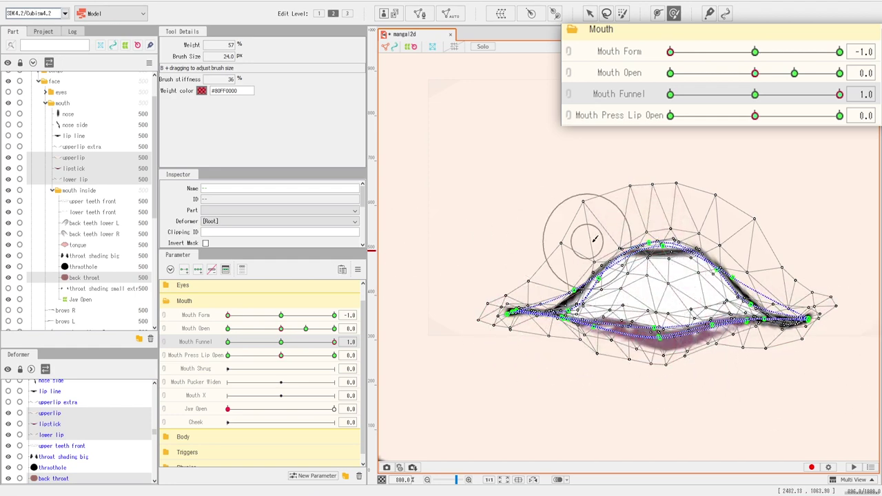
pyautogui.click(590, 14)
pyautogui.moveTo(659, 342); pyautogui.dragTo(660, 331)
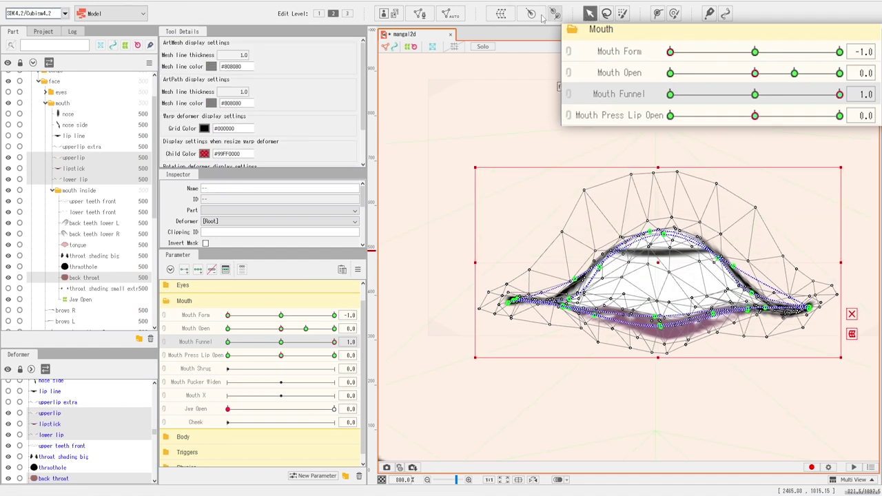
# Step: Refine the upper and lower lip curves and both mouth corners with small deform brush strokes
pyautogui.click(624, 15)
pyautogui.moveTo(594, 284); pyautogui.dragTo(585, 261)
pyautogui.click(674, 13)
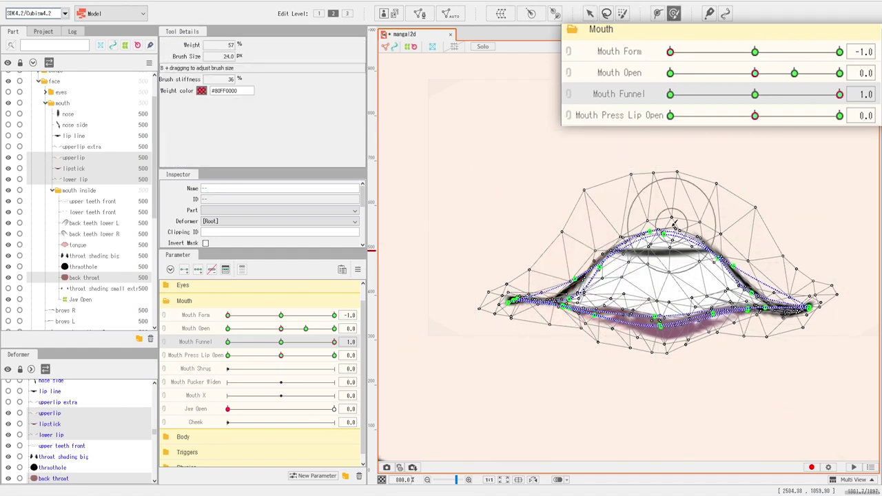
pyautogui.moveTo(672, 222); pyautogui.dragTo(673, 228)
pyautogui.moveTo(699, 302); pyautogui.dragTo(702, 310)
pyautogui.moveTo(598, 300); pyautogui.dragTo(595, 306)
pyautogui.moveTo(509, 301); pyautogui.dragTo(511, 296)
pyautogui.moveTo(808, 315); pyautogui.dragTo(807, 312)
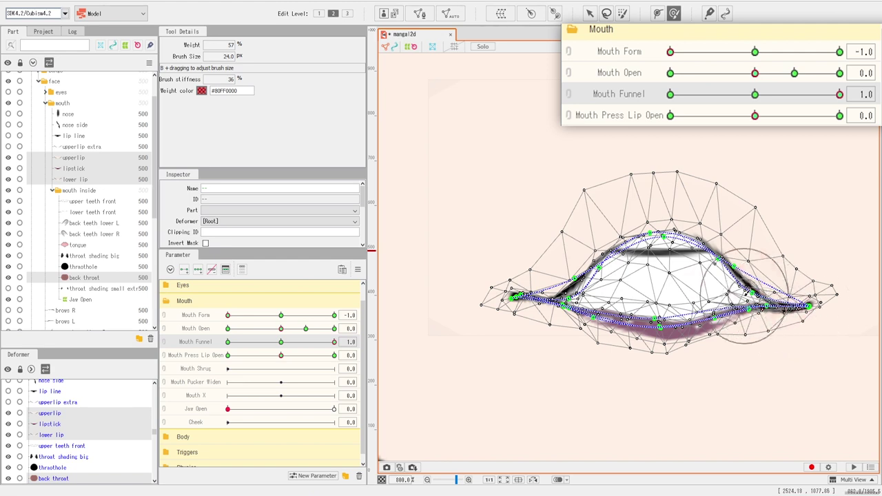
pyautogui.moveTo(748, 298); pyautogui.dragTo(749, 296)
pyautogui.moveTo(557, 303); pyautogui.dragTo(557, 300)
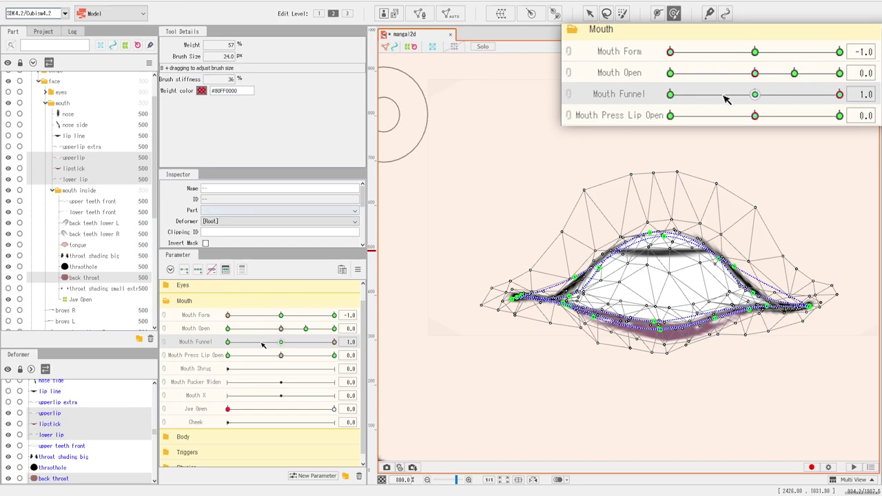
# Step: Preview the funnel frown with Mouth Press Lip Open at -1 and at 1
pyautogui.moveTo(282, 357)
pyautogui.mouseDown()
pyautogui.moveTo(187, 360)
pyautogui.moveTo(296, 361)
pyautogui.mouseUp()
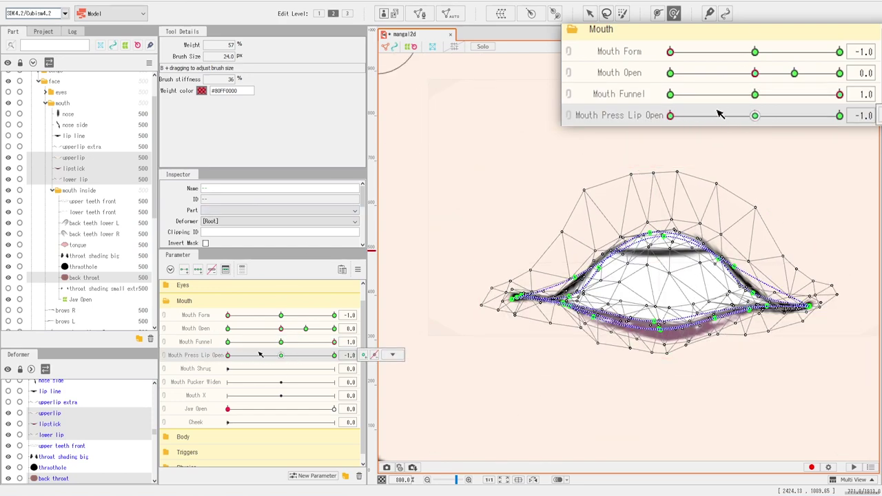
pyautogui.moveTo(719, 114); pyautogui.dragTo(854, 117)
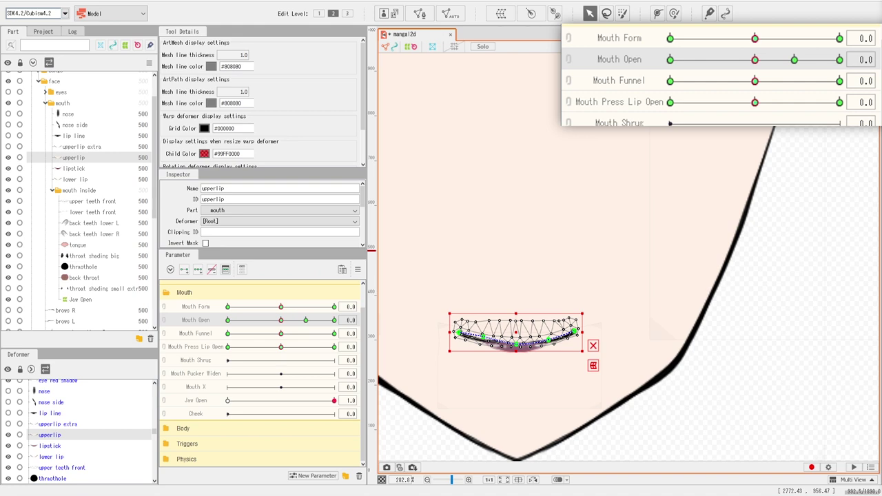
pyautogui.moveTo(488, 150); pyautogui.dragTo(578, 102)
pyautogui.moveTo(611, 205); pyautogui.dragTo(626, 220)
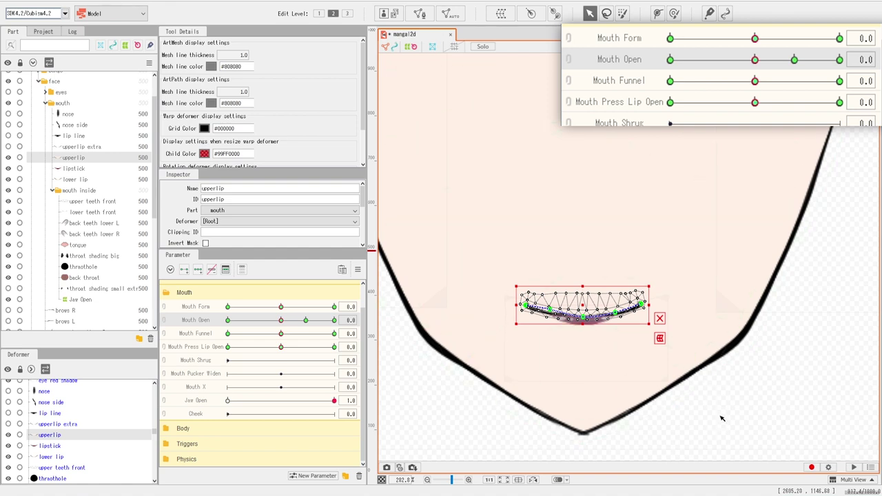
pyautogui.moveTo(722, 419); pyautogui.dragTo(740, 396)
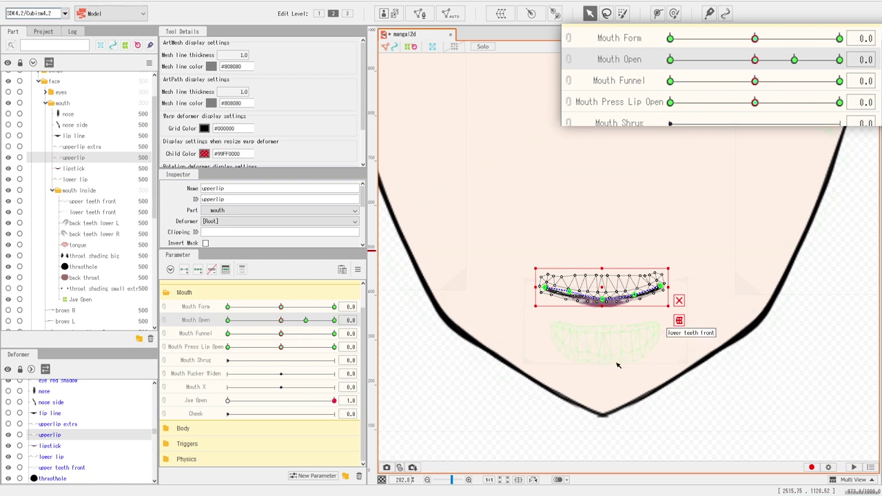
pyautogui.click(601, 391)
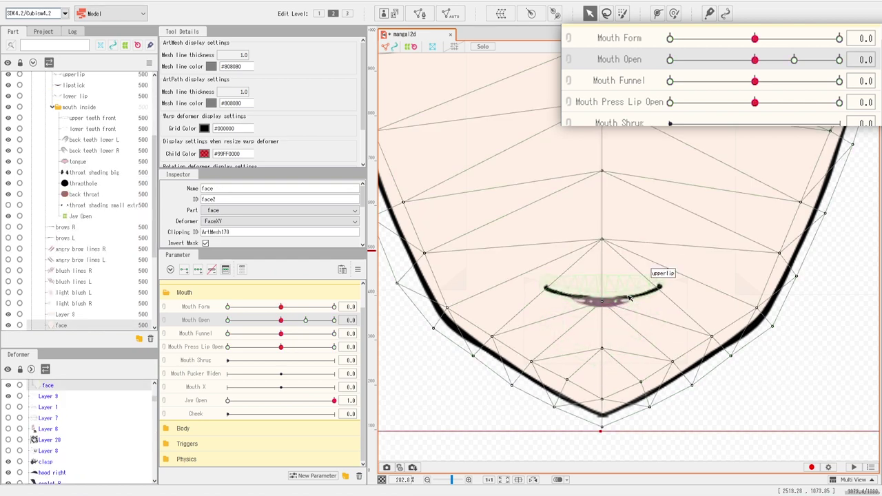
pyautogui.scroll(3, 88, 176)
pyautogui.click(74, 154)
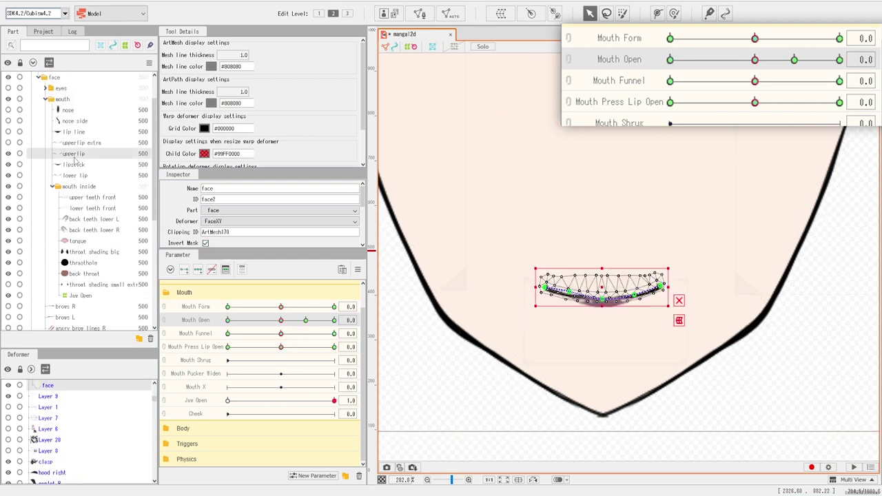
pyautogui.scroll(2, 494, 306)
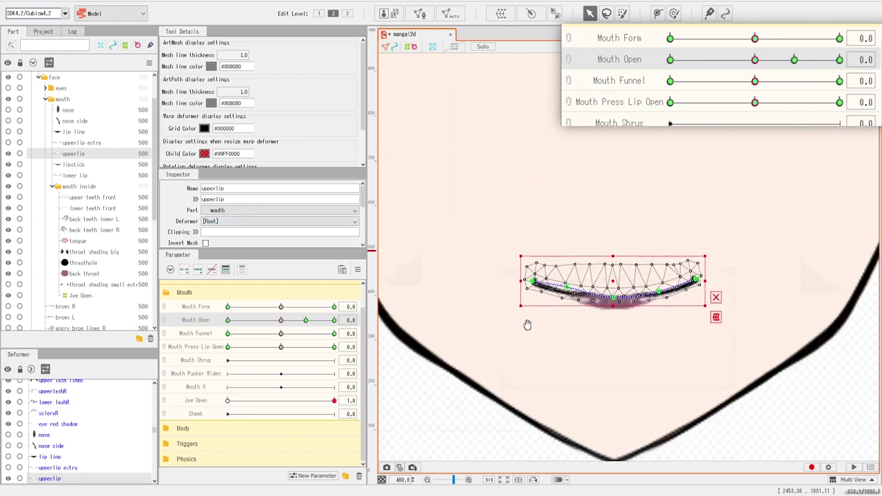
pyautogui.moveTo(528, 324)
pyautogui.mouseDown()
pyautogui.moveTo(528, 305)
pyautogui.moveTo(545, 325)
pyautogui.mouseUp()
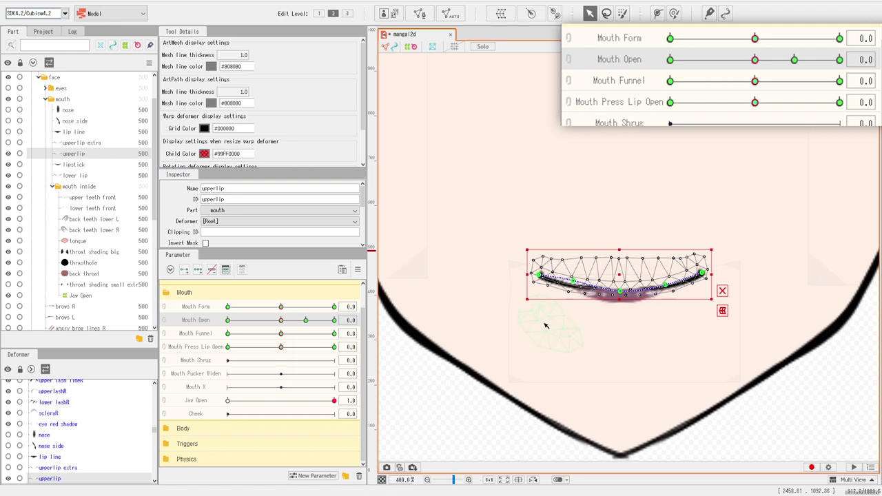
pyautogui.click(545, 325)
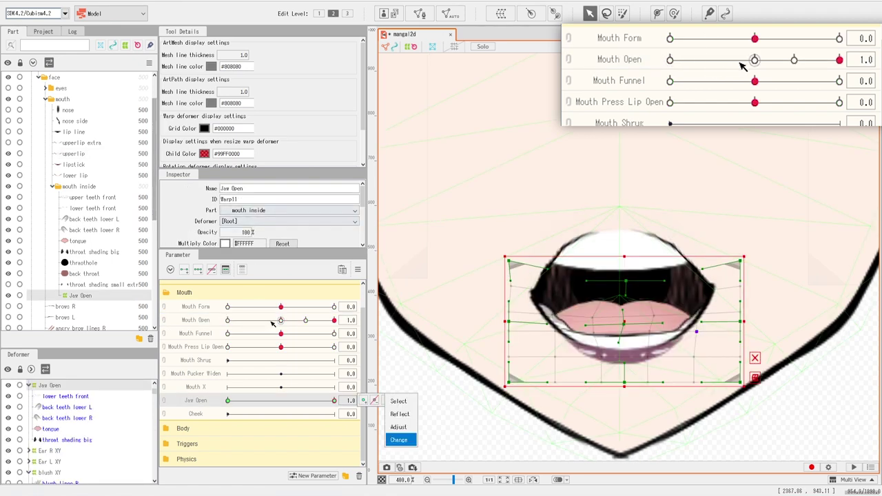
# Step: Select the upperlip, lipstick, lower lip and back throat meshes together and return Mouth Open to 0
pyautogui.click(72, 155)
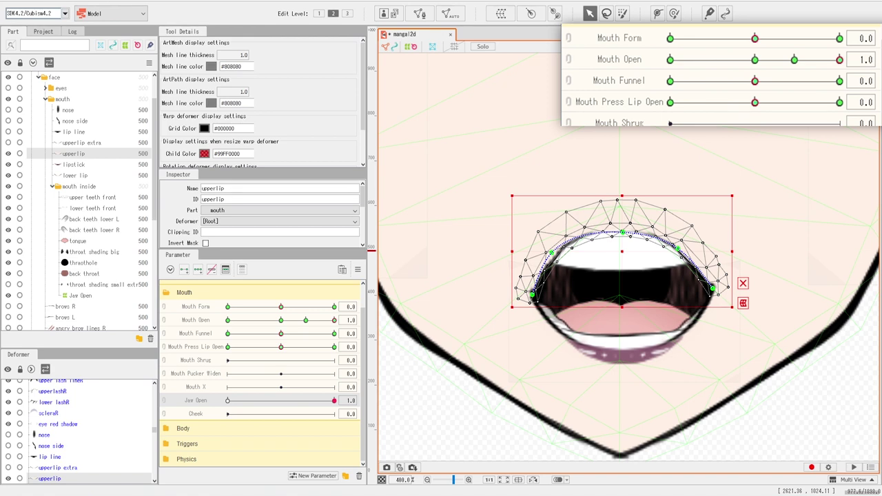
pyautogui.click(586, 101)
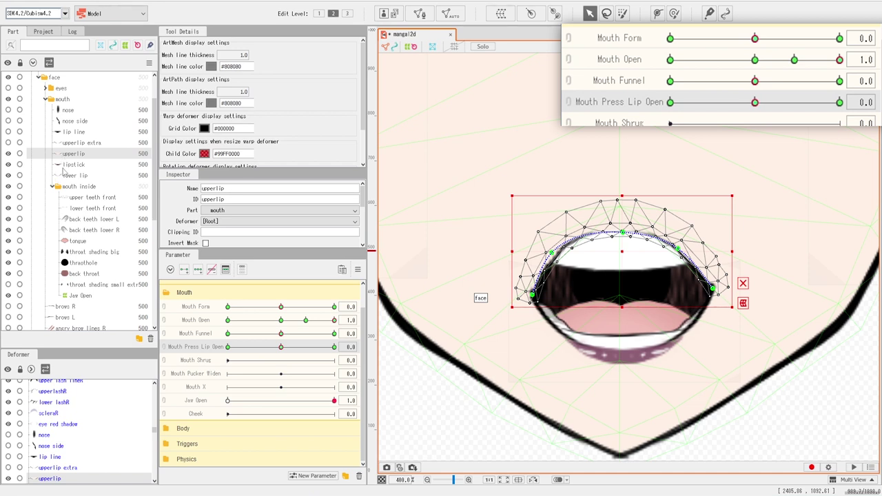
pyautogui.keyDown('shift'); pyautogui.click(64, 177); pyautogui.keyUp('shift')
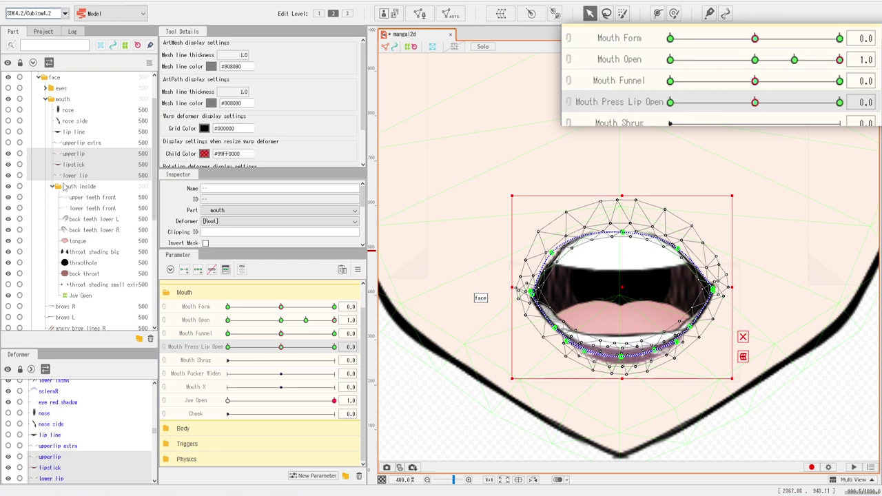
pyautogui.keyDown('ctrl'); pyautogui.click(80, 274); pyautogui.keyUp('ctrl')
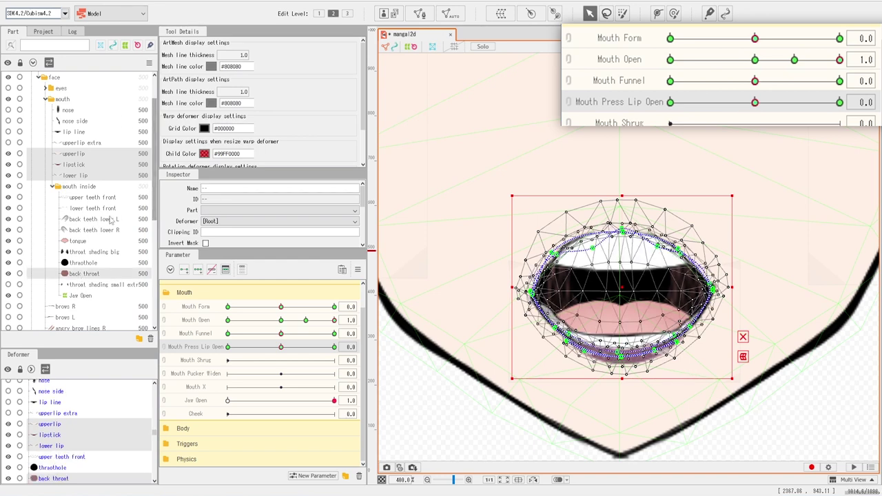
pyautogui.click(755, 59)
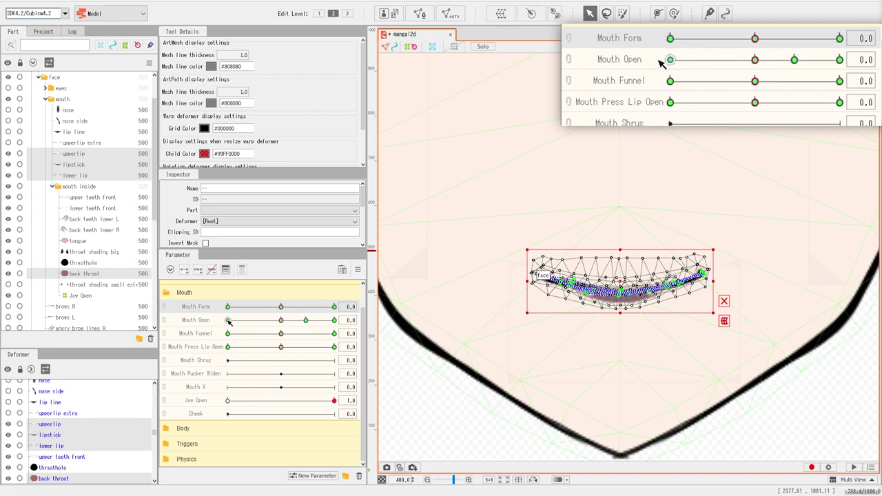
# Step: Link Mouth Form with Mouth Open, preview the combination at -1 and 1, return both to 0 and unlink them
pyautogui.click(357, 272)
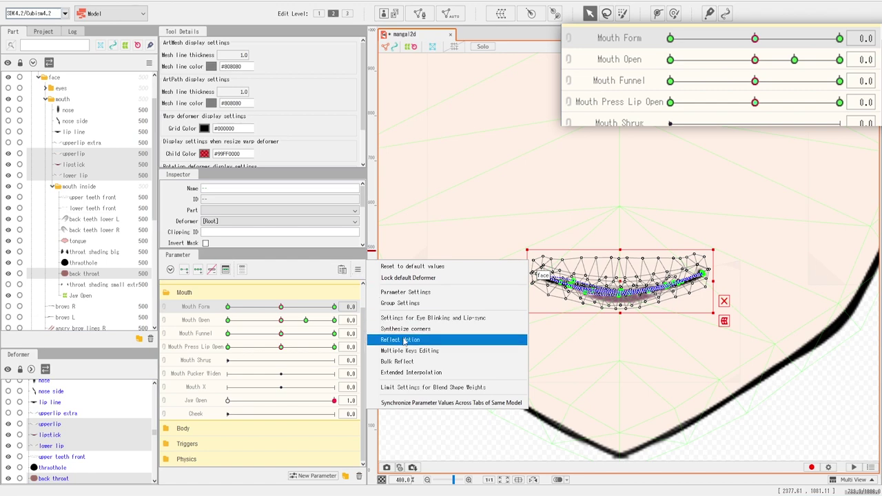
pyautogui.click(574, 44)
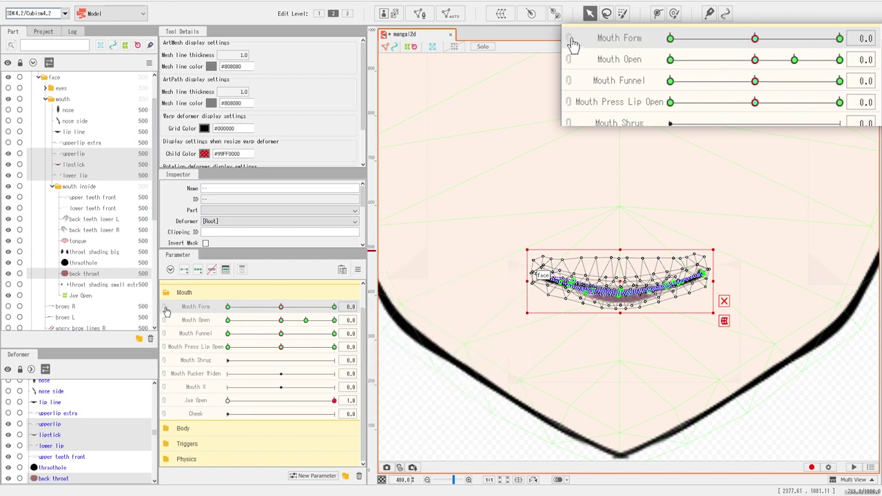
pyautogui.click(164, 308)
pyautogui.moveTo(243, 317); pyautogui.dragTo(220, 297)
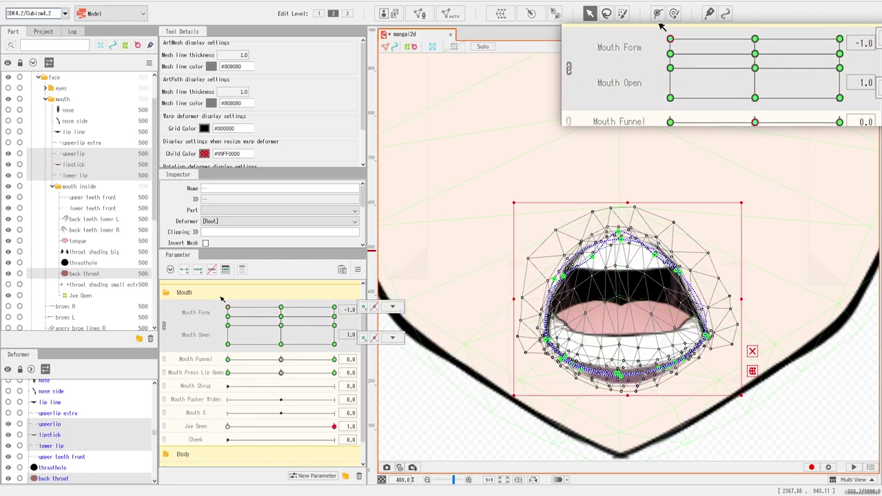
pyautogui.moveTo(280, 337); pyautogui.dragTo(278, 325)
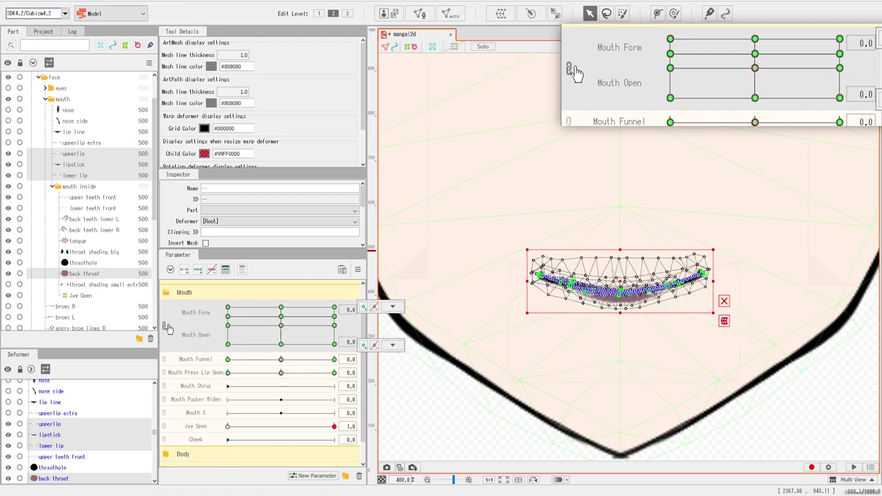
pyautogui.click(573, 69)
# Step: Synthesize corners between Mouth Funnel and Mouth Press Lip Open for the selected objects at Mouth Form 0
pyautogui.click(358, 270)
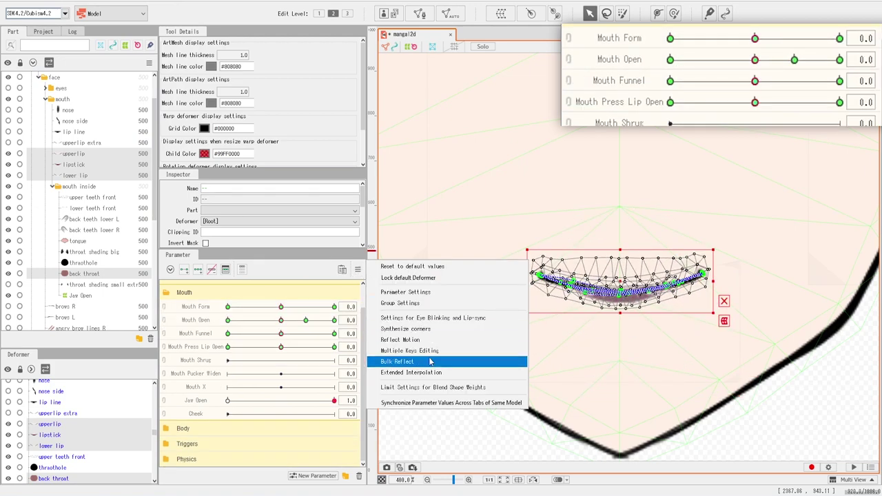
pyautogui.click(413, 328)
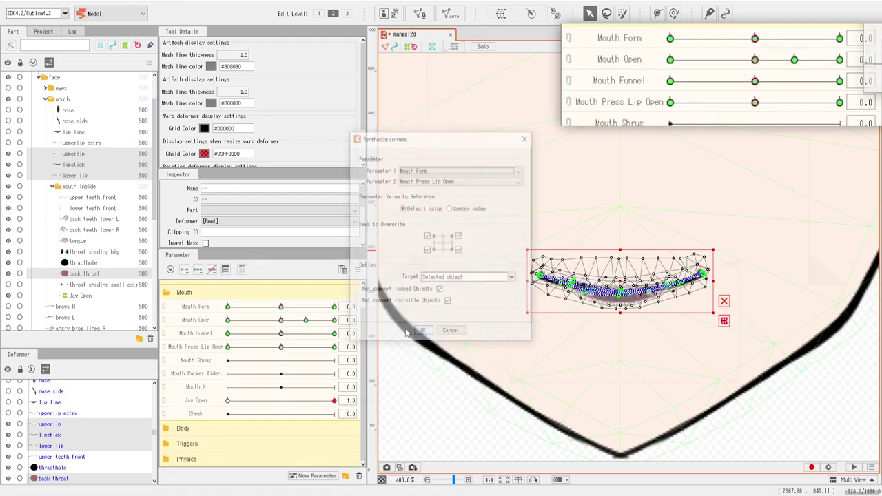
pyautogui.click(420, 169)
pyautogui.click(417, 194)
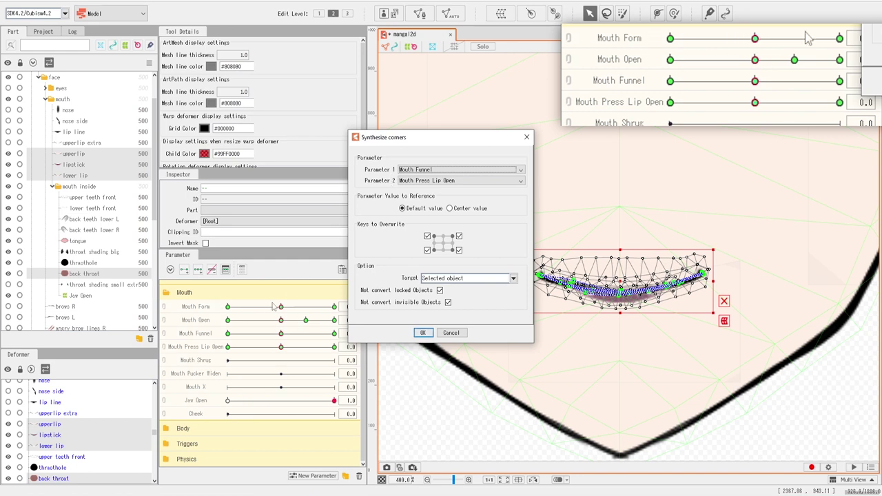
pyautogui.click(423, 333)
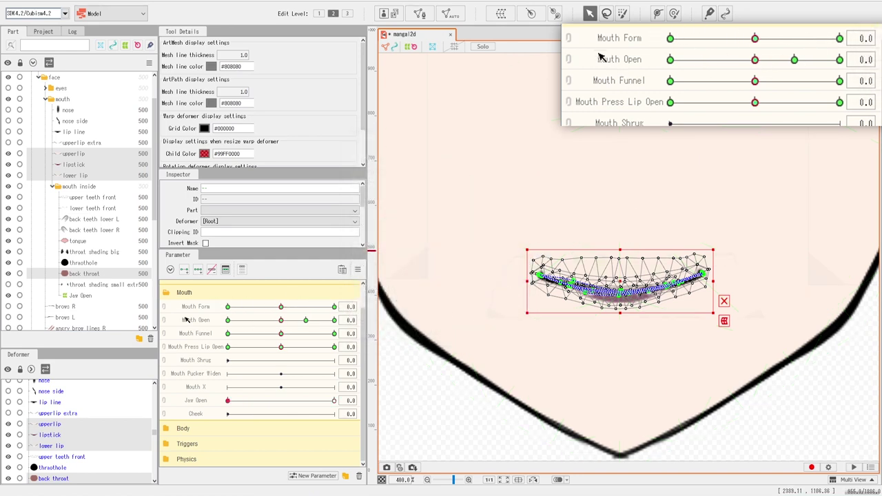
# Step: Set Mouth Form to -1 and synthesize the selected objects' corners between Mouth Funnel and Mouth Press Lip Open
pyautogui.moveTo(282, 308); pyautogui.dragTo(228, 308)
pyautogui.click(357, 270)
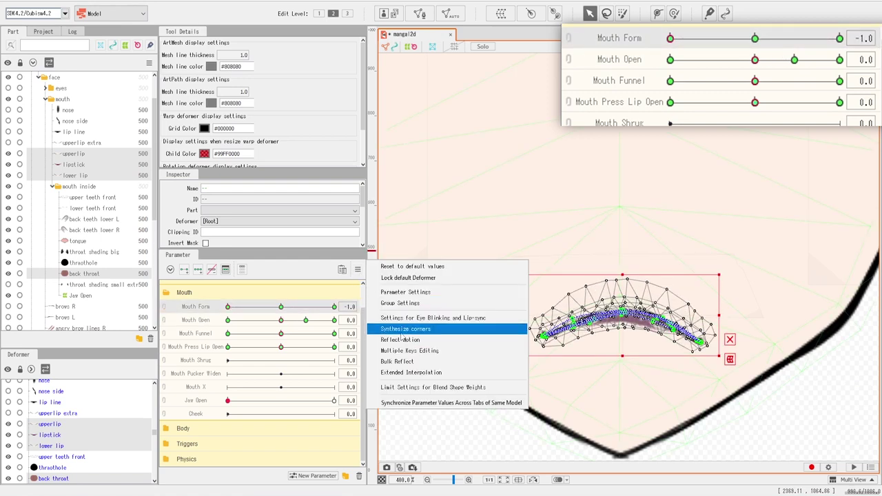
pyautogui.click(403, 331)
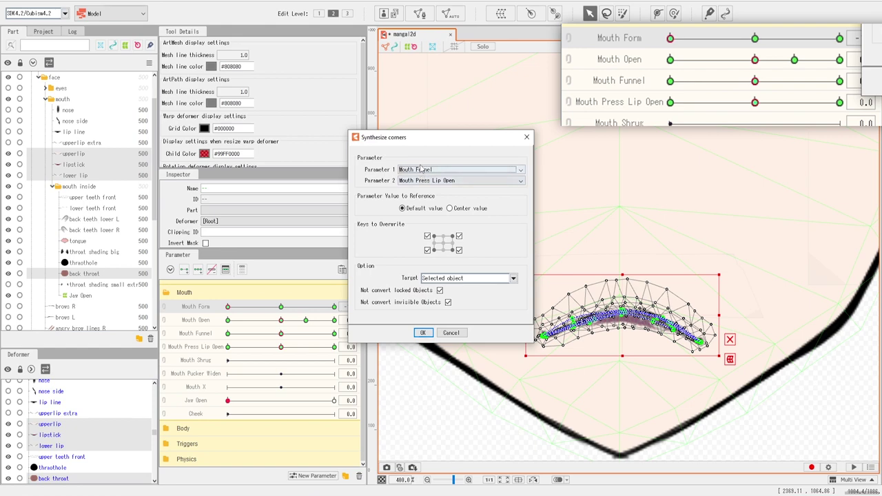
pyautogui.click(427, 336)
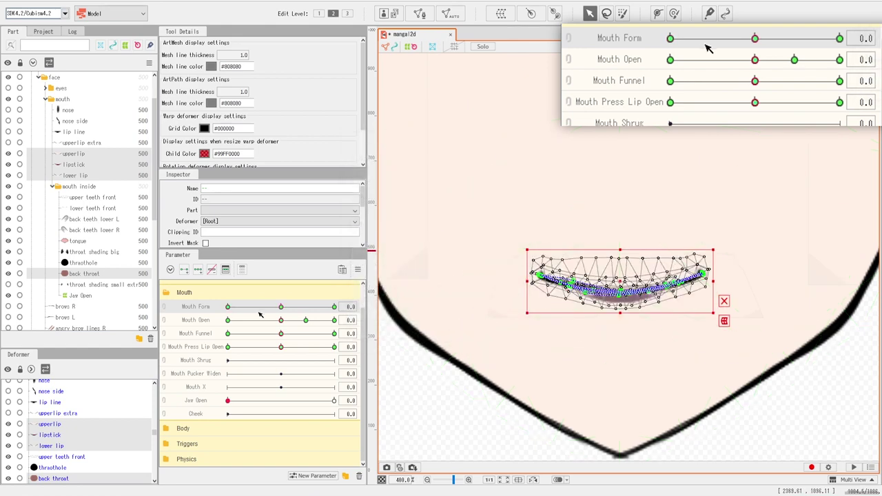
# Step: Set Mouth Form to 1 and synthesize the selected objects' corners between Mouth Funnel and Mouth Press Lip Open
pyautogui.moveTo(755, 38); pyautogui.dragTo(840, 38)
pyautogui.click(358, 271)
pyautogui.click(428, 320)
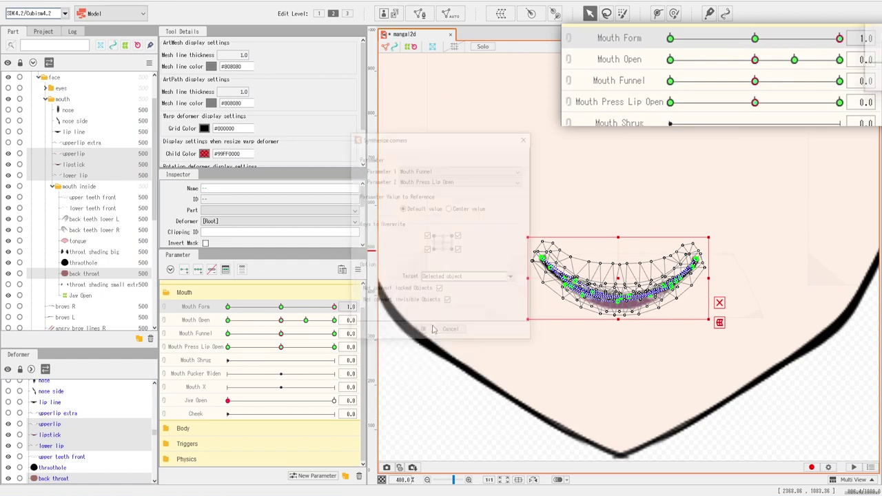
pyautogui.click(425, 329)
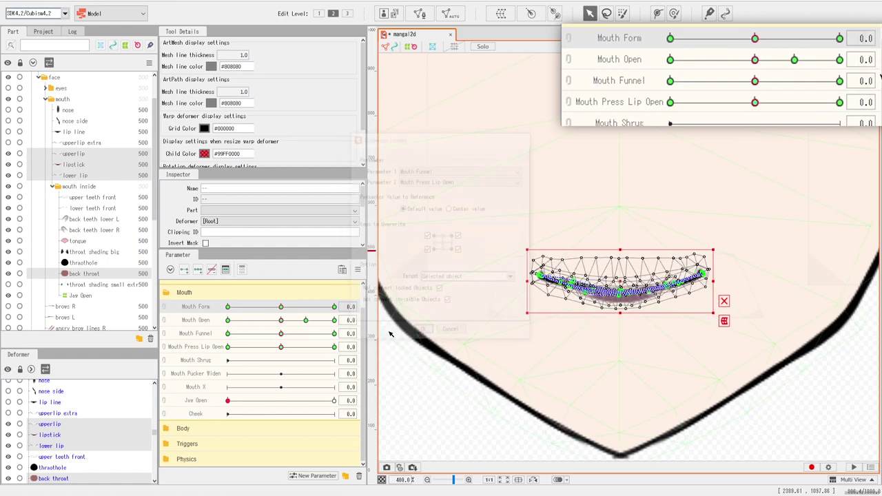
# Step: Set Mouth Form to 0 and Mouth Open to 0.5, and synthesize the selected objects' corners between Mouth Funnel and Mouth Press Lip Open
pyautogui.click(284, 308)
pyautogui.moveTo(757, 63); pyautogui.dragTo(794, 60)
pyautogui.click(358, 271)
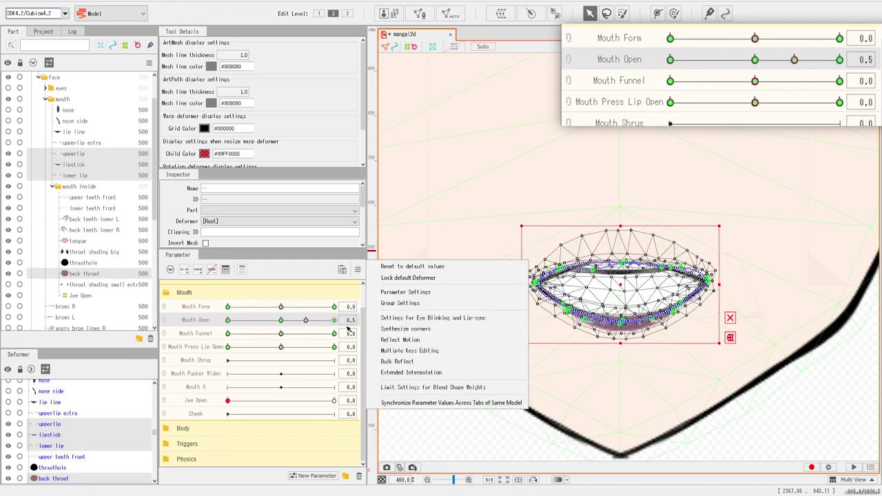
pyautogui.click(401, 329)
pyautogui.click(423, 333)
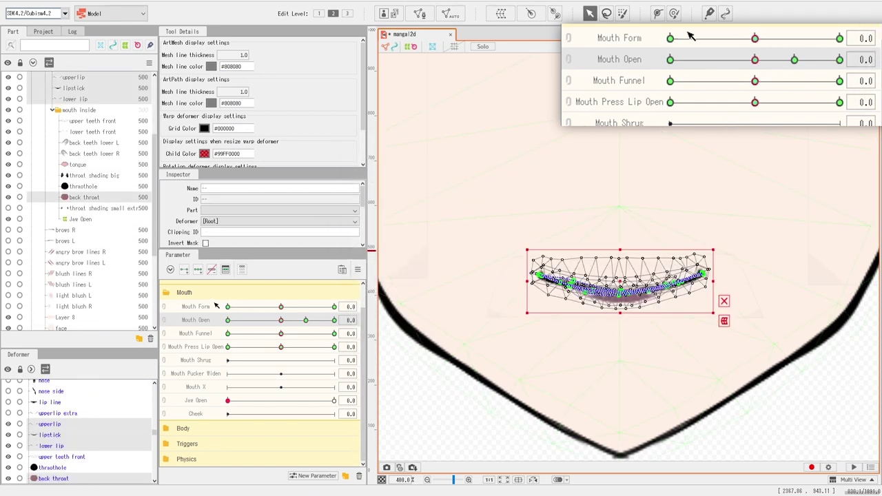
# Step: Set Mouth Open to 1 at Mouth Form 0 and synthesize the Mouth Funnel and Mouth Press Lip Open corners
pyautogui.moveTo(755, 59); pyautogui.dragTo(797, 65)
pyautogui.moveTo(308, 324); pyautogui.dragTo(335, 321)
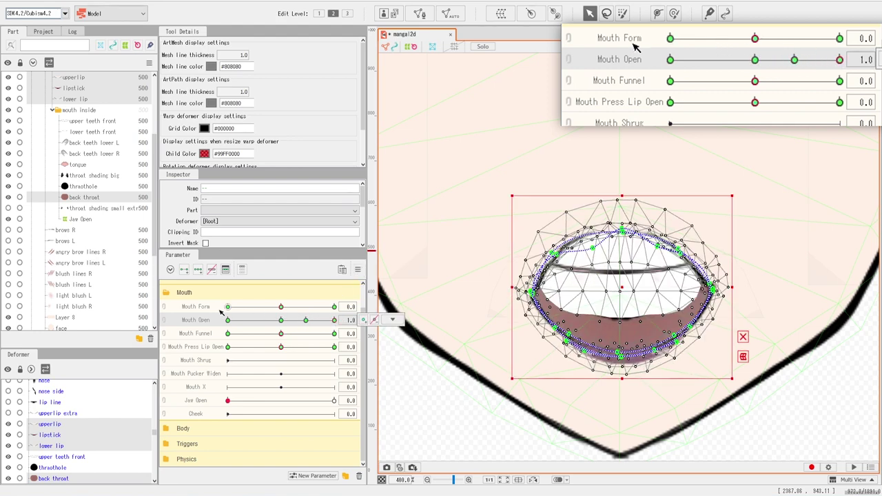
pyautogui.click(358, 270)
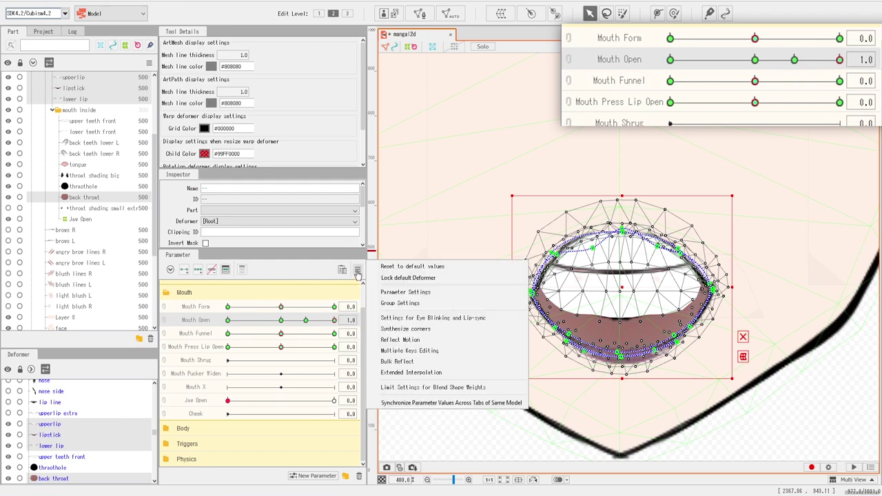
pyautogui.click(408, 327)
pyautogui.click(423, 333)
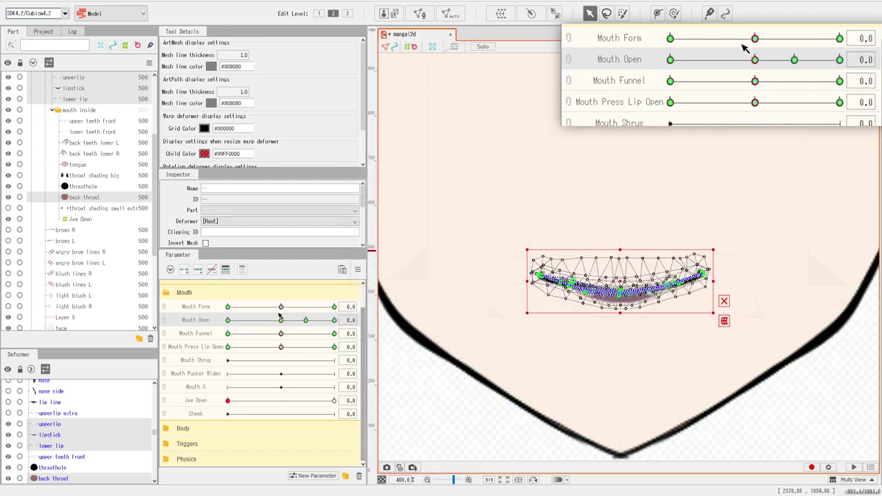
# Step: Set Mouth Form to -1 with Mouth Open at 0 and synthesize the Mouth Funnel and Mouth Press Lip Open corners
pyautogui.moveTo(756, 38); pyautogui.dragTo(648, 38)
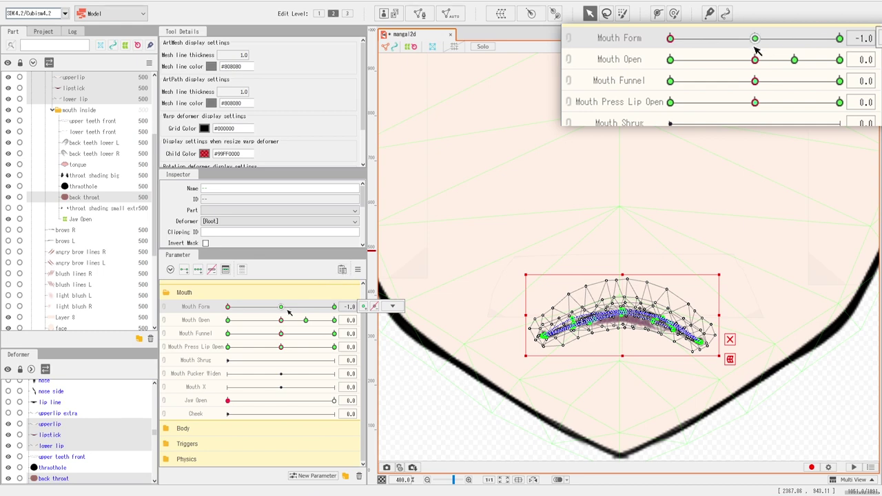
pyautogui.click(358, 270)
pyautogui.click(405, 329)
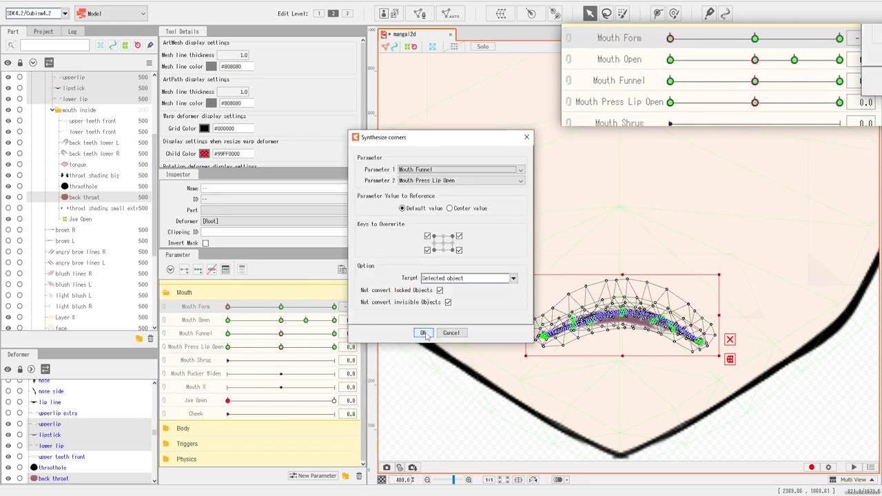
pyautogui.click(425, 333)
# Step: Set Mouth Open to 0.5 and Mouth Form to -1, and synthesize the Mouth Funnel and Mouth Press Lip Open corners
pyautogui.click(306, 320)
pyautogui.click(227, 307)
pyautogui.click(358, 270)
pyautogui.click(406, 329)
pyautogui.click(426, 334)
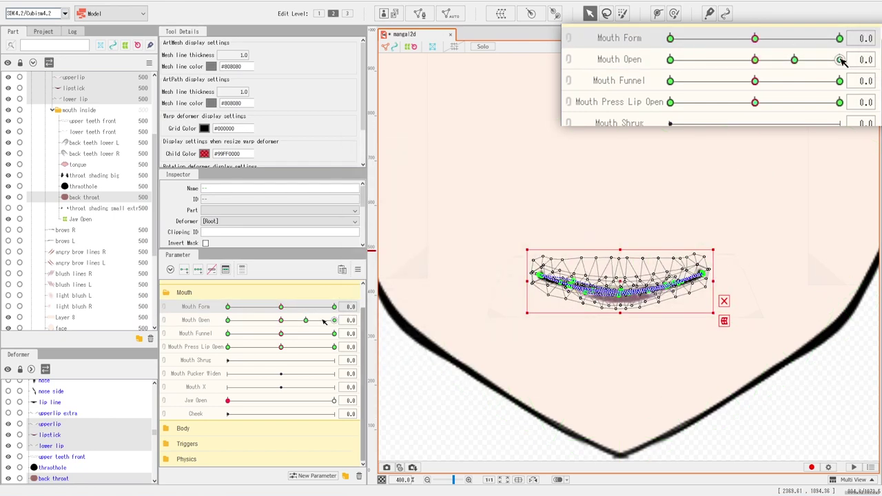
# Step: Set Mouth Form to -1 and Mouth Open to 1, and synthesize the Mouth Funnel and Mouth Press Lip Open corners
pyautogui.click(227, 307)
pyautogui.moveTo(317, 320); pyautogui.dragTo(336, 321)
pyautogui.click(358, 270)
pyautogui.click(405, 329)
pyautogui.click(426, 333)
# Step: Set Mouth Form to 1 with Mouth Open at 0 and synthesize the Mouth Funnel and Mouth Press Lip Open corners
pyautogui.click(334, 307)
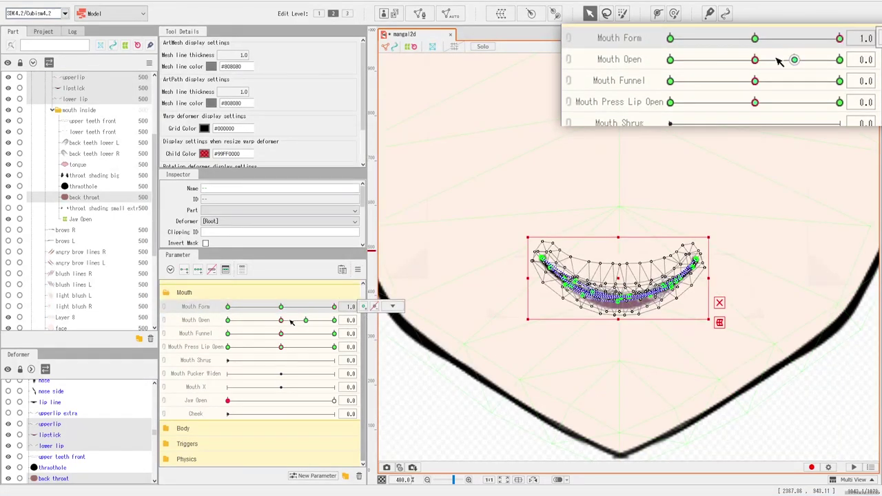
pyautogui.click(357, 269)
pyautogui.click(406, 329)
pyautogui.click(425, 333)
# Step: Set Mouth Open to 0.5 and Mouth Form to 1, and synthesize the Mouth Funnel and Mouth Press Lip Open corners
pyautogui.click(281, 307)
pyautogui.click(306, 320)
pyautogui.click(358, 269)
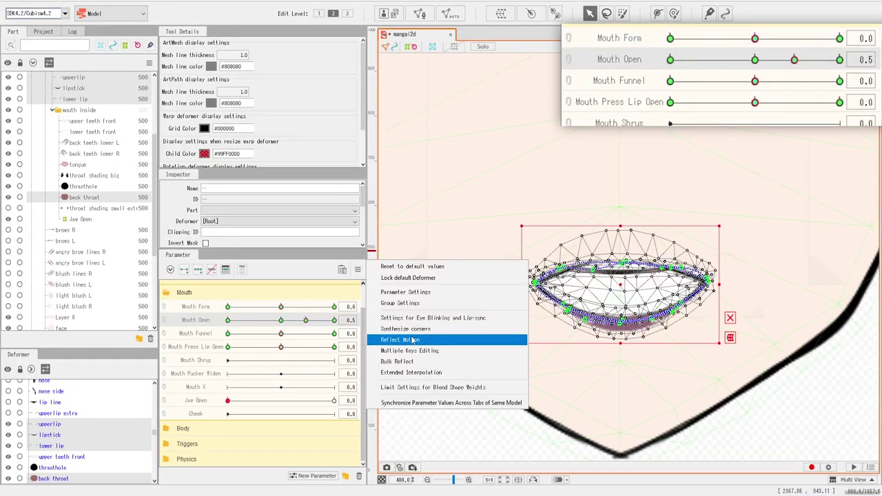
pyautogui.click(335, 307)
pyautogui.click(358, 269)
pyautogui.click(406, 329)
pyautogui.click(425, 332)
# Step: Set both Mouth Open and Mouth Form to 1 and synthesize the Mouth Funnel and Mouth Press Lip Open corners
pyautogui.moveTo(302, 320); pyautogui.dragTo(335, 321)
pyautogui.click(335, 307)
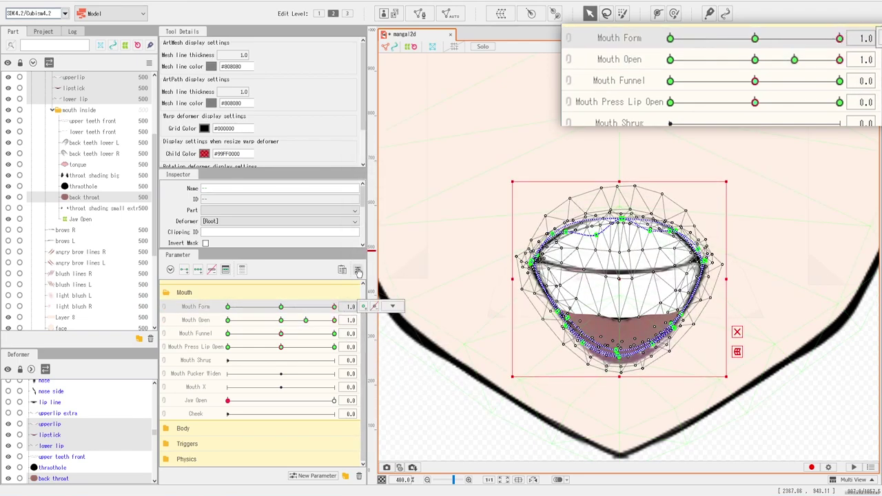
pyautogui.click(358, 270)
pyautogui.click(405, 329)
pyautogui.click(425, 334)
# Step: Link Mouth Form with Mouth Open, preview the mouth across their key combinations and unlink them
pyautogui.click(164, 307)
pyautogui.moveTo(284, 338); pyautogui.dragTo(178, 273)
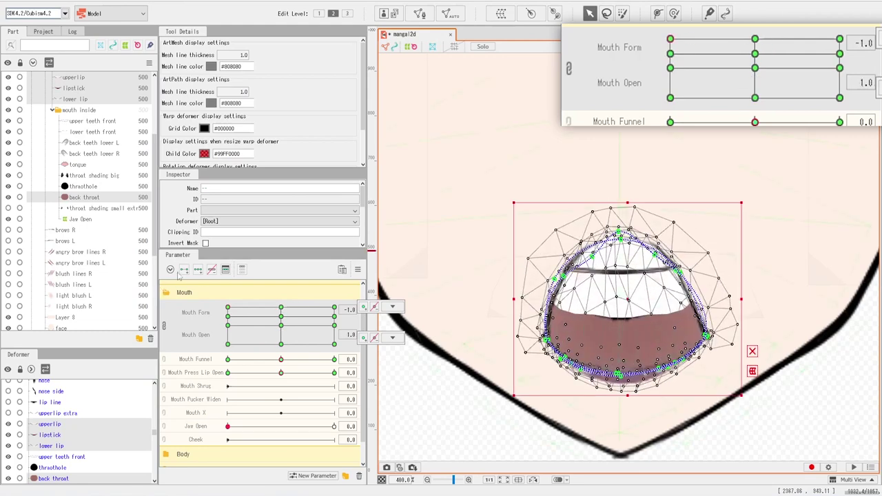
pyautogui.click(690, 84)
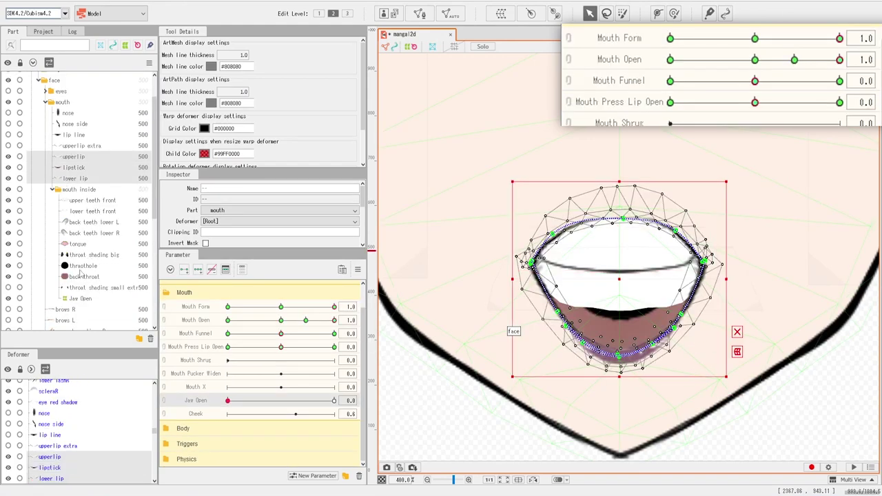
# Step: Brush-select both mouth corners on the lip, lipstick and back throat meshes at Mouth Funnel 1 and copy their form
pyautogui.keyDown('ctrl'); pyautogui.click(75, 277); pyautogui.keyUp('ctrl')
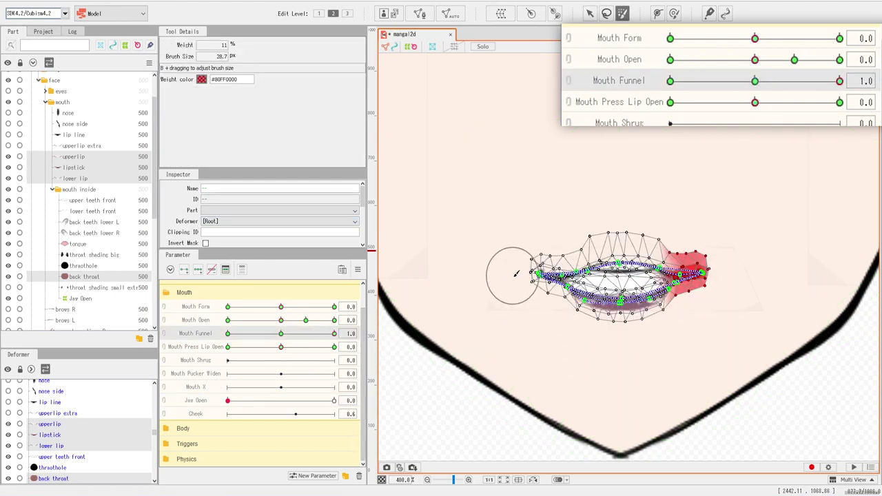
pyautogui.moveTo(552, 235); pyautogui.dragTo(556, 336)
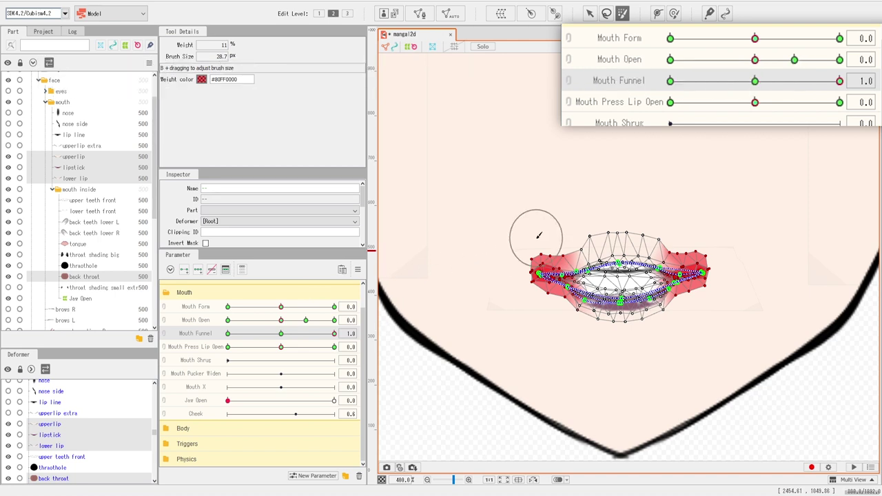
pyautogui.hotkey('ctrl', 'c')
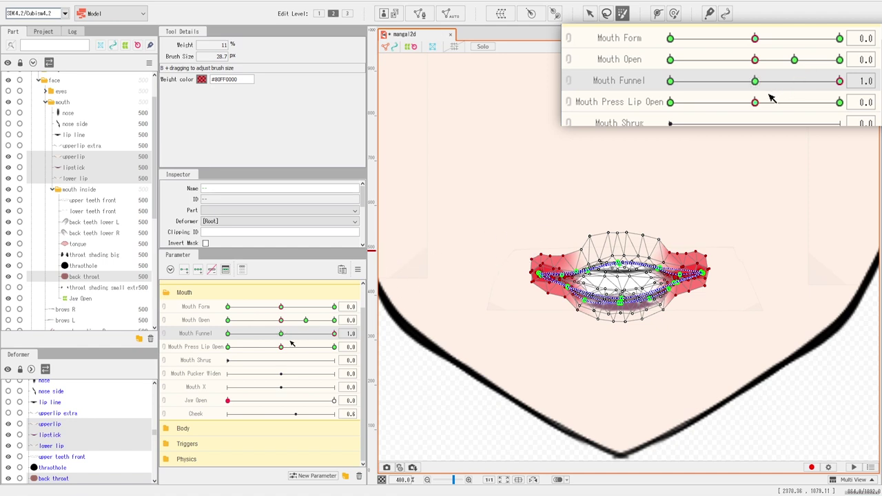
# Step: Set Mouth Form to 0 and Mouth Press Lip Open to 1, and paste the copied form onto the mouth corners
pyautogui.moveTo(285, 309)
pyautogui.mouseDown()
pyautogui.moveTo(334, 308)
pyautogui.moveTo(282, 309)
pyautogui.mouseUp()
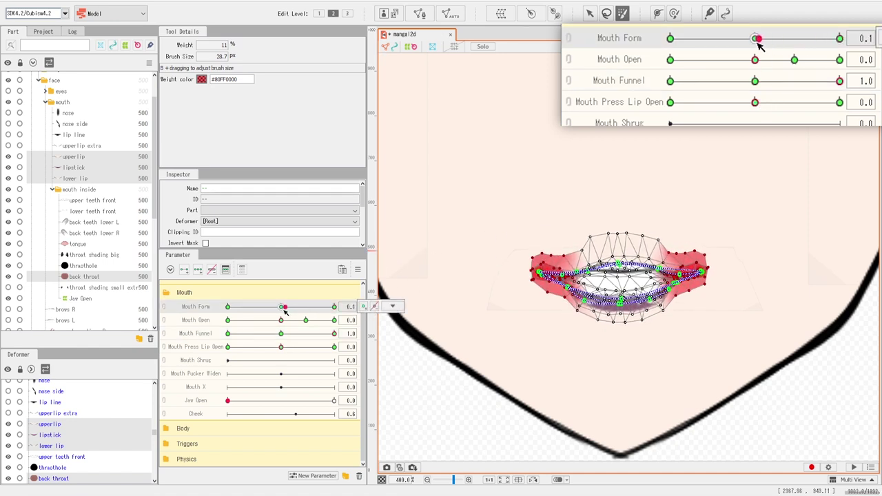
pyautogui.moveTo(281, 347); pyautogui.dragTo(363, 351)
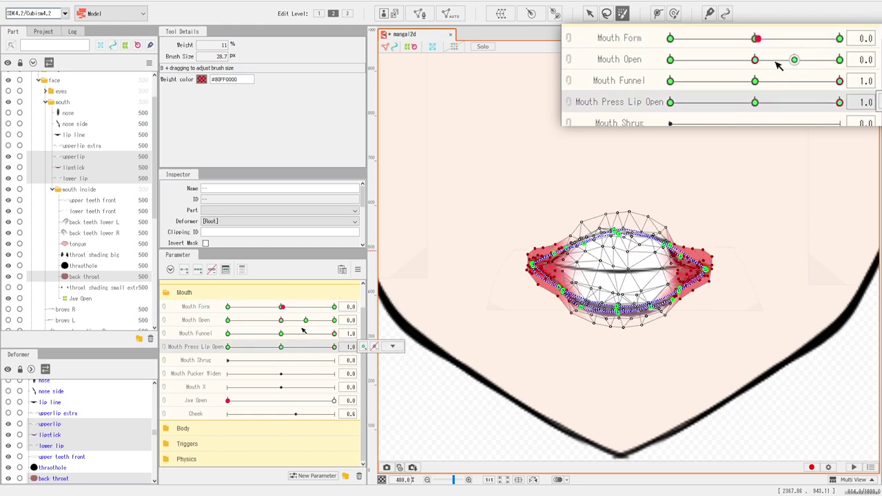
pyautogui.moveTo(282, 308)
pyautogui.mouseDown()
pyautogui.moveTo(315, 308)
pyautogui.moveTo(283, 309)
pyautogui.mouseUp()
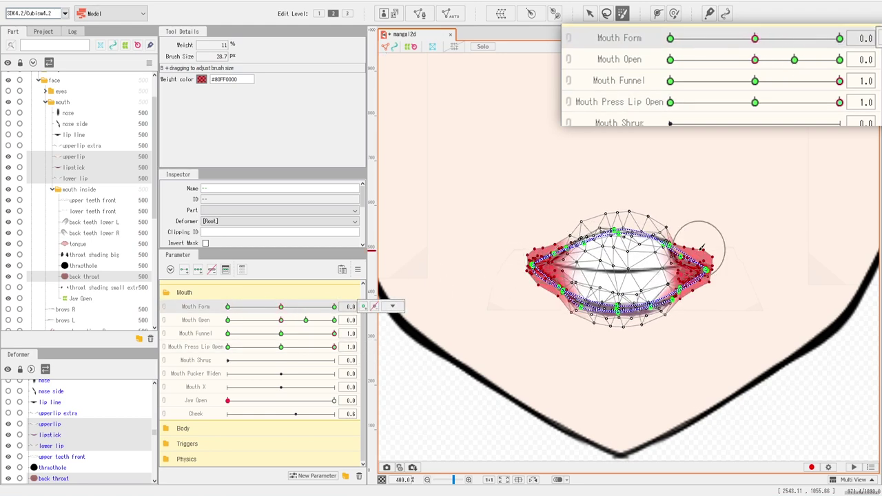
pyautogui.press('alt')
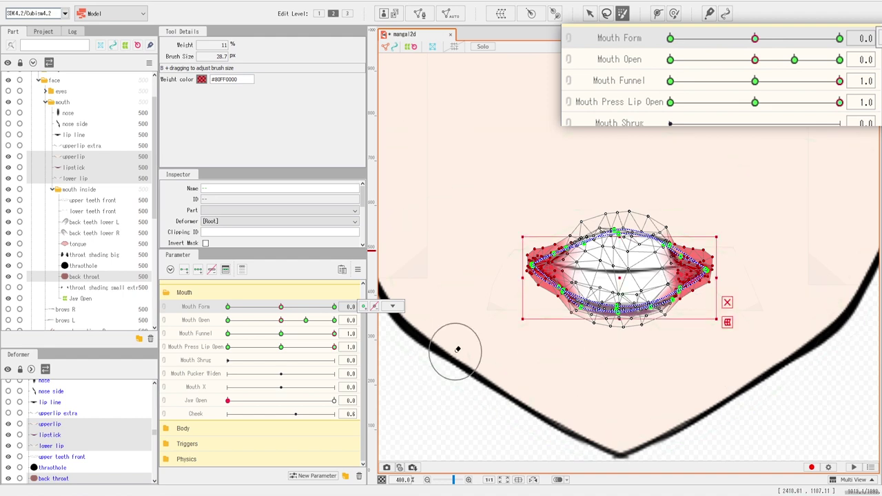
pyautogui.hotkey('ctrl', 'z')
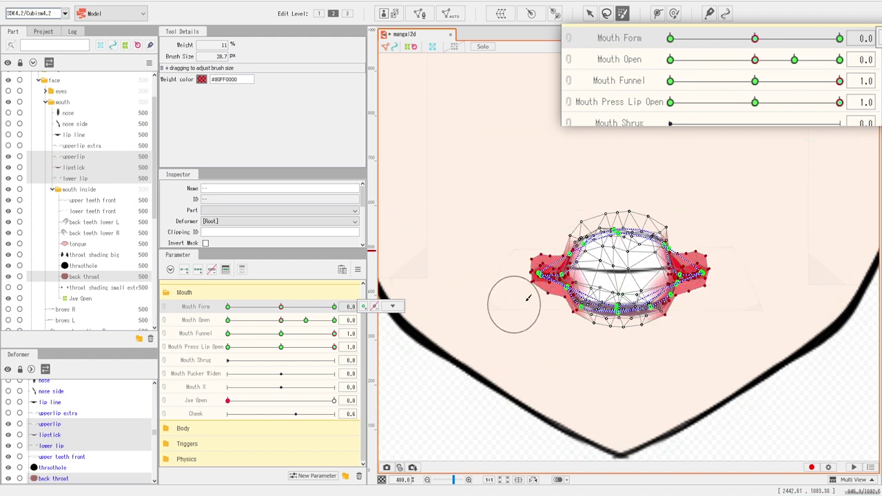
# Step: Repeat the mouth-corner correction across the Mouth Open and Mouth Form keys at Mouth Press Lip Open 1
pyautogui.click(310, 310)
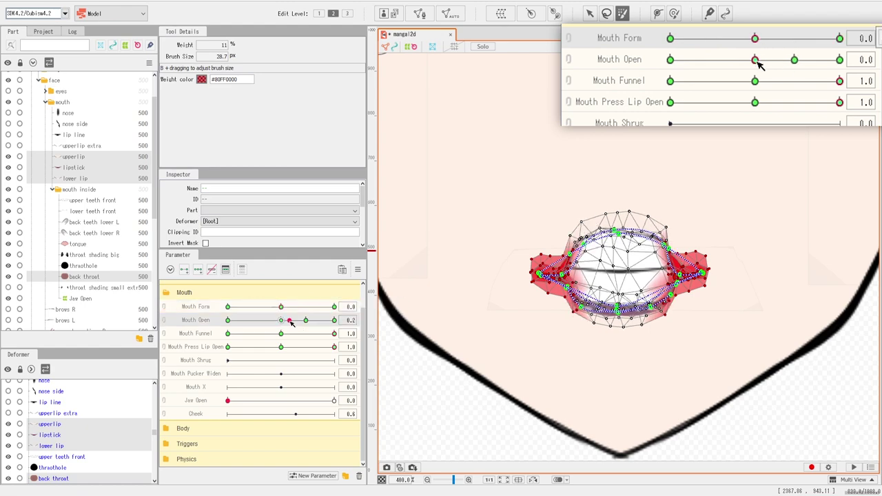
pyautogui.click(795, 59)
pyautogui.click(755, 39)
pyautogui.moveTo(302, 321); pyautogui.dragTo(280, 311)
pyautogui.click(335, 307)
pyautogui.click(334, 320)
pyautogui.click(228, 307)
# Step: Set Mouth Press Lip Open to -1 and correct the mouth corners across the Mouth Form and Mouth Open keys
pyautogui.click(228, 346)
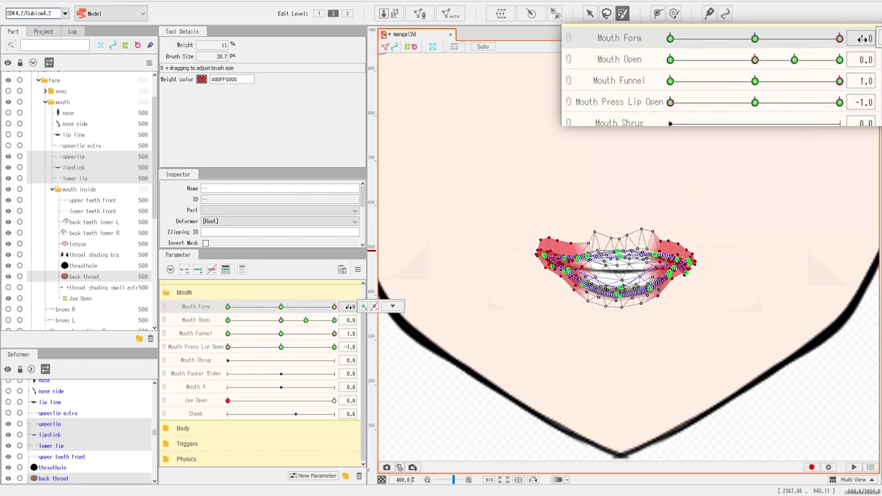
pyautogui.click(795, 60)
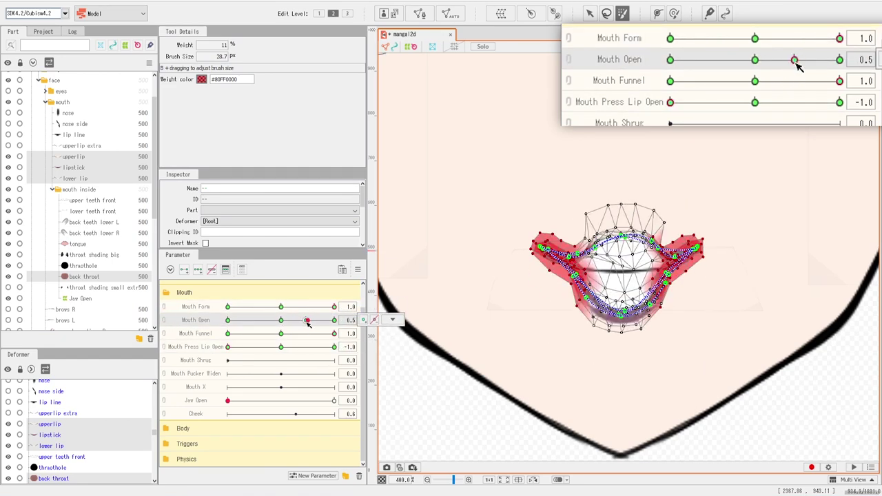
pyautogui.click(755, 39)
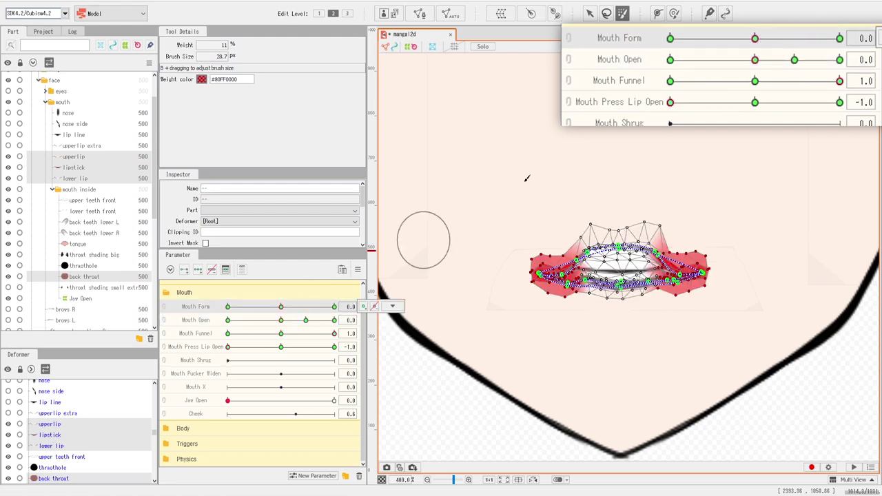
# Step: Smooth the lower lip line near the left mouth corner with the deform brush at Mouth Funnel 1 and Mouth Press Lip Open -1
pyautogui.click(673, 12)
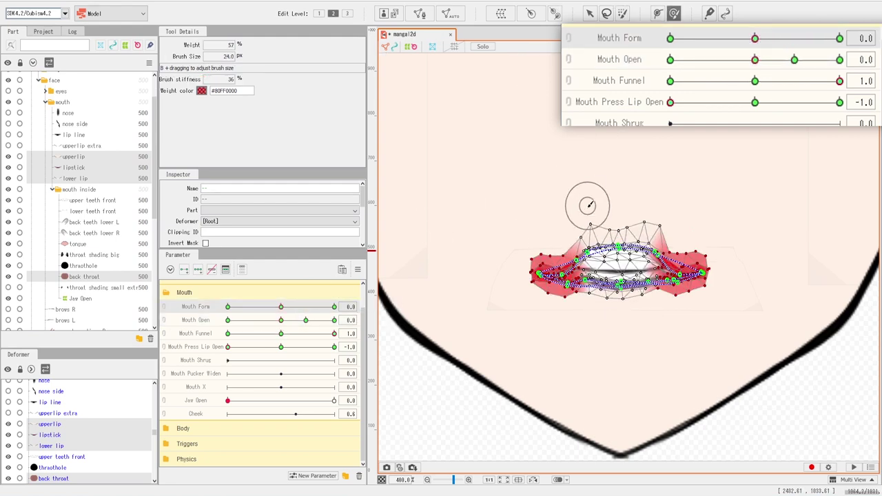
pyautogui.scroll(5, 586, 316)
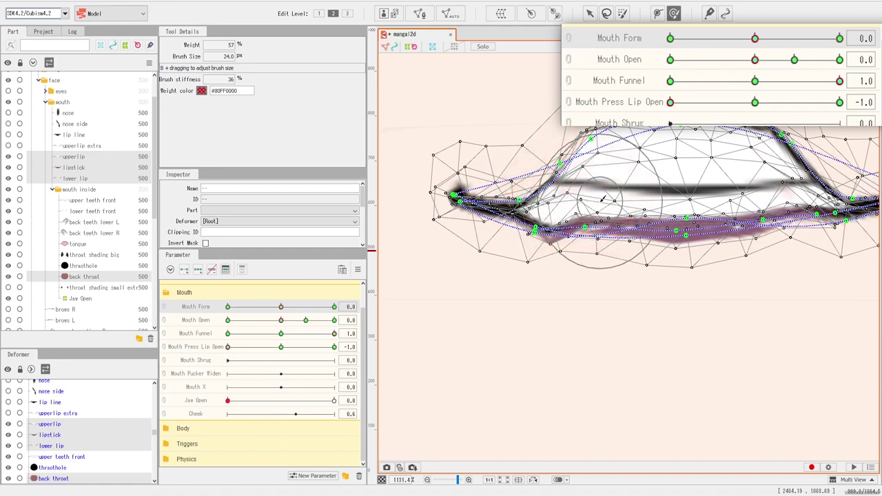
pyautogui.moveTo(541, 277); pyautogui.dragTo(540, 251)
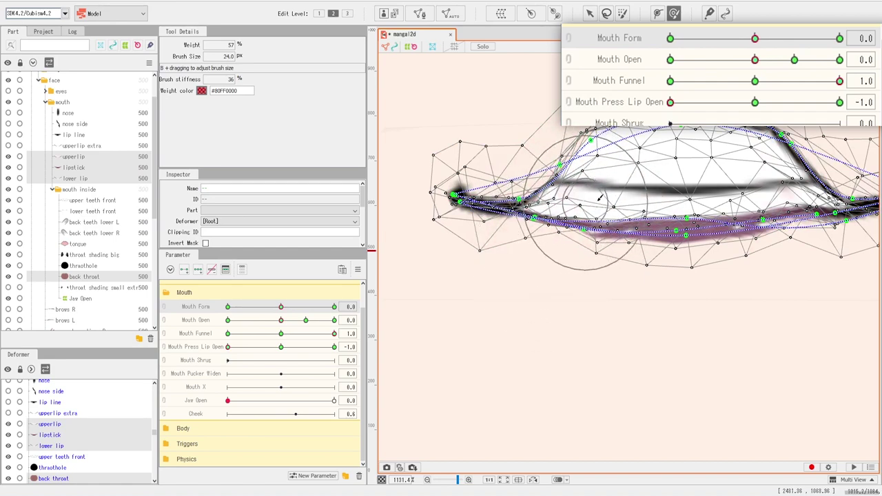
pyautogui.moveTo(607, 211); pyautogui.dragTo(560, 305)
pyautogui.moveTo(527, 229); pyautogui.dragTo(538, 216)
# Step: Select the upperlip mesh and move its vertices to even out the lip line on both sides
pyautogui.click(590, 13)
pyautogui.scroll(2, 542, 289)
pyautogui.click(496, 232)
pyautogui.scroll(-1, 745, 231)
pyautogui.click(587, 197)
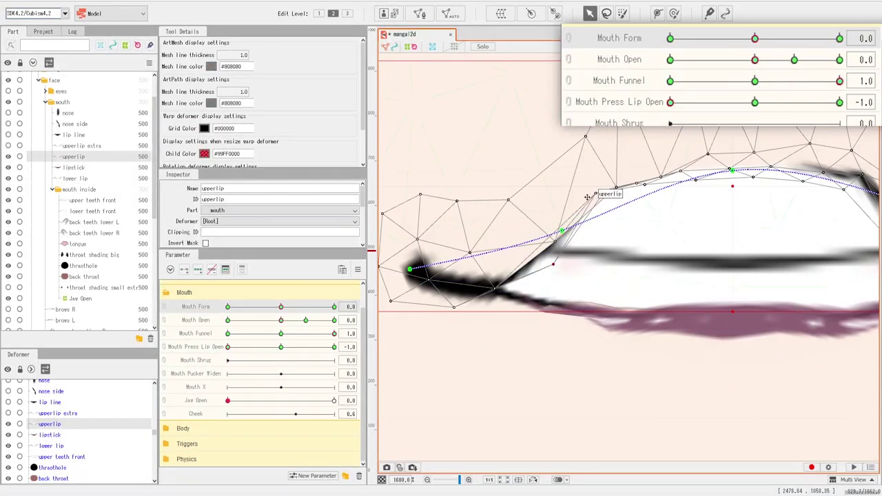
pyautogui.moveTo(682, 172); pyautogui.dragTo(688, 172)
pyautogui.moveTo(604, 208); pyautogui.dragTo(615, 200)
pyautogui.moveTo(553, 264); pyautogui.dragTo(559, 268)
pyautogui.moveTo(731, 262); pyautogui.dragTo(513, 254)
pyautogui.moveTo(634, 179); pyautogui.dragTo(725, 255)
pyautogui.moveTo(737, 243); pyautogui.dragTo(725, 252)
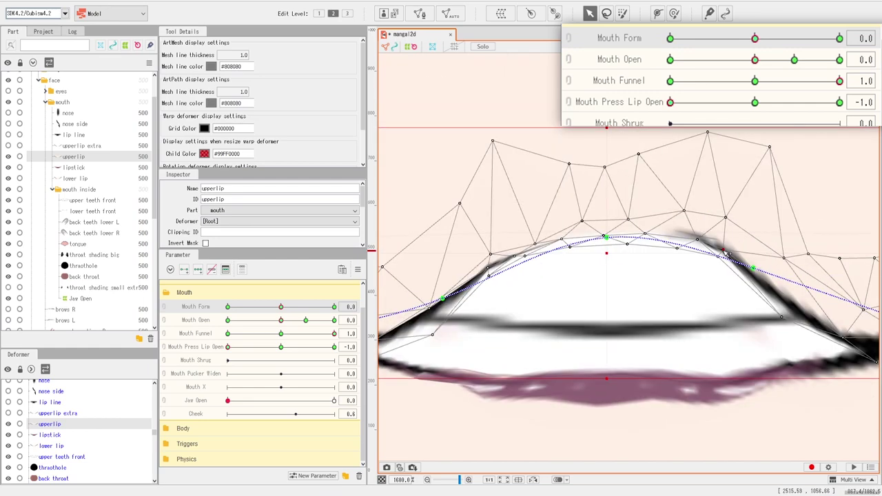
# Step: Check the lipstick mesh, and refine the upperlip vertices along the upper curve and near the right corner
pyautogui.click(497, 329)
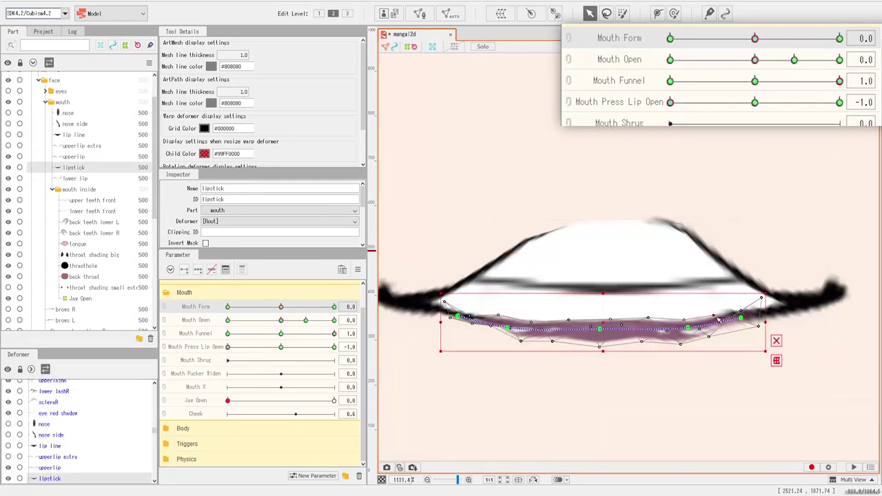
pyautogui.scroll(2, 497, 329)
pyautogui.scroll(-4, 524, 337)
pyautogui.click(483, 282)
pyautogui.scroll(3, 483, 282)
pyautogui.click(603, 256)
pyautogui.moveTo(637, 280); pyautogui.dragTo(439, 308)
pyautogui.moveTo(532, 224); pyautogui.dragTo(537, 219)
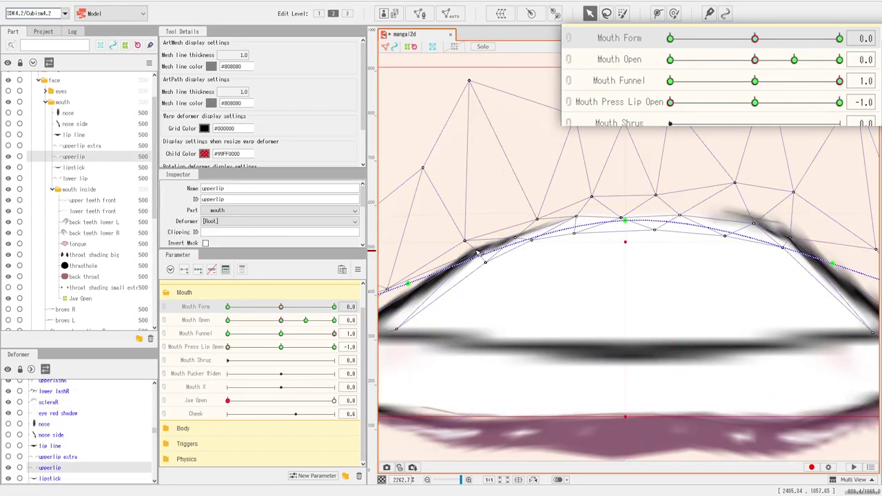
pyautogui.moveTo(690, 283); pyautogui.dragTo(581, 300)
pyautogui.moveTo(765, 350); pyautogui.dragTo(775, 353)
pyautogui.scroll(-2, 755, 331)
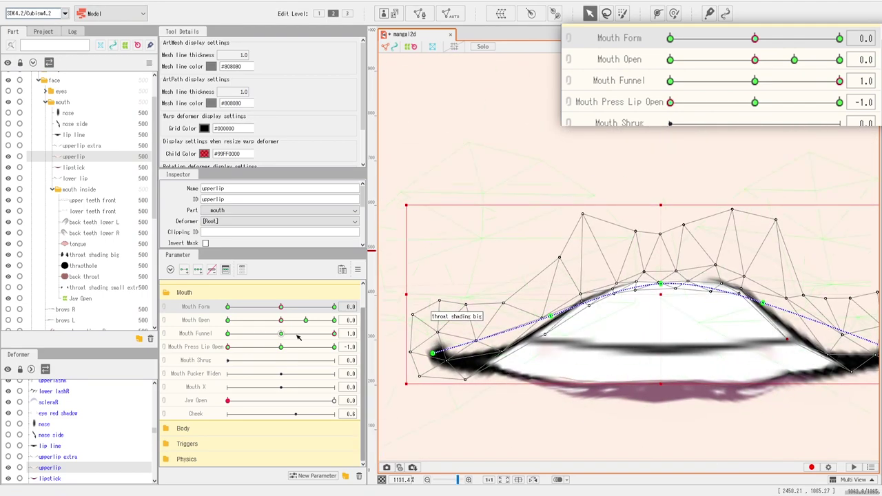
# Step: Set Mouth Form to 1 and adjust the lipstick mesh vertices to fit the lower lip
pyautogui.moveTo(282, 307); pyautogui.dragTo(335, 307)
pyautogui.click(560, 342)
pyautogui.scroll(2, 561, 342)
pyautogui.moveTo(573, 324); pyautogui.dragTo(573, 327)
pyautogui.moveTo(766, 378); pyautogui.dragTo(770, 374)
pyautogui.scroll(1, 828, 365)
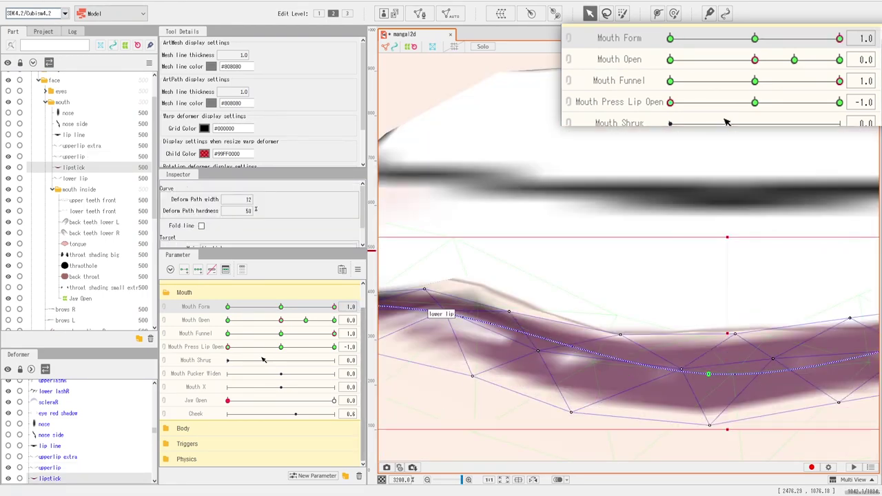
# Step: Select the upperlip, lipstick, lower lip and back throat together for the deform brush, and set Mouth Form to -1 and Mouth Open to 0.5
pyautogui.scroll(-3, 561, 322)
pyautogui.keyDown('ctrl'); pyautogui.click(74, 157); pyautogui.keyUp('ctrl')
pyautogui.keyDown('ctrl'); pyautogui.click(75, 179); pyautogui.keyUp('ctrl')
pyautogui.keyDown('ctrl'); pyautogui.click(84, 277); pyautogui.keyUp('ctrl')
pyautogui.click(674, 13)
pyautogui.scroll(2, 567, 267)
pyautogui.scroll(-3, 559, 289)
pyautogui.moveTo(282, 320)
pyautogui.mouseDown()
pyautogui.moveTo(302, 322)
pyautogui.moveTo(282, 320)
pyautogui.mouseUp()
pyautogui.moveTo(334, 307); pyautogui.dragTo(190, 319)
pyautogui.click(794, 59)
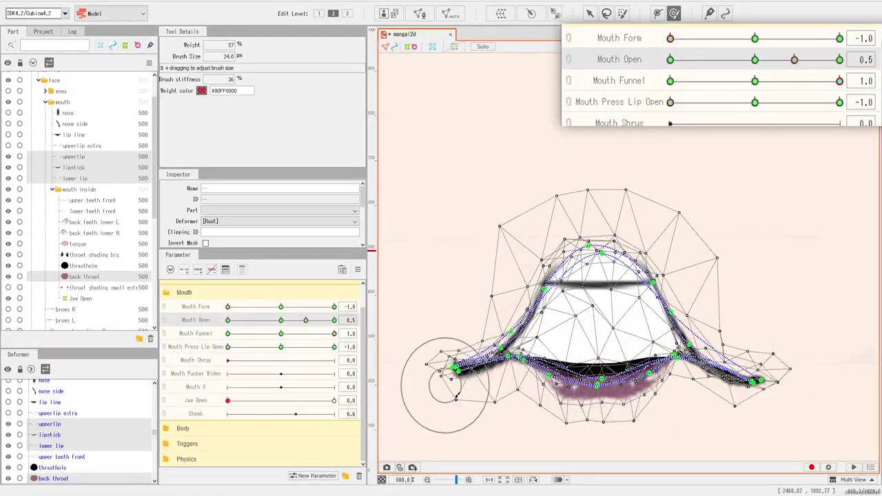
# Step: At Mouth Form -1, Mouth Open 0 and Mouth Press Lip Open 1, adjust the upperlip vertices from the left corner to the right corner
pyautogui.click(281, 347)
pyautogui.moveTo(305, 321); pyautogui.dragTo(281, 320)
pyautogui.moveTo(283, 307); pyautogui.dragTo(213, 321)
pyautogui.click(335, 347)
pyautogui.scroll(2, 83, 256)
pyautogui.click(74, 198)
pyautogui.press('v')
pyautogui.scroll(3, 473, 289)
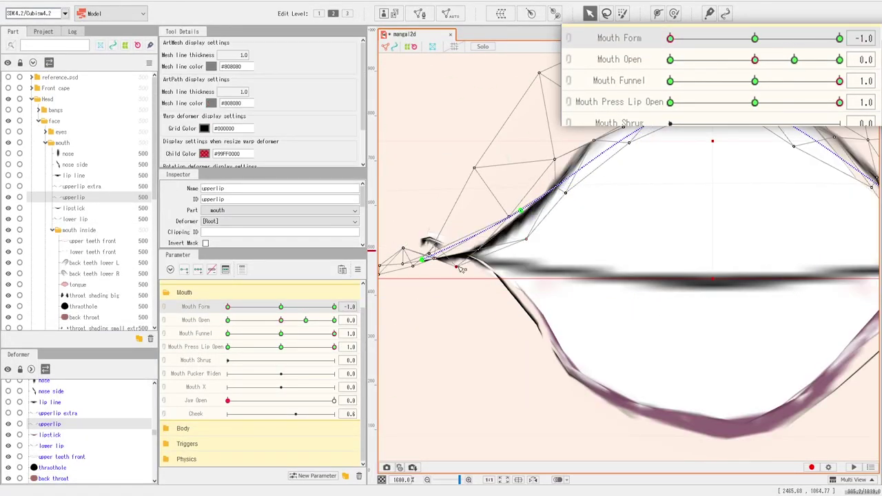
pyautogui.scroll(2, 461, 268)
pyautogui.moveTo(715, 103); pyautogui.dragTo(551, 324)
pyautogui.moveTo(779, 324); pyautogui.dragTo(420, 243)
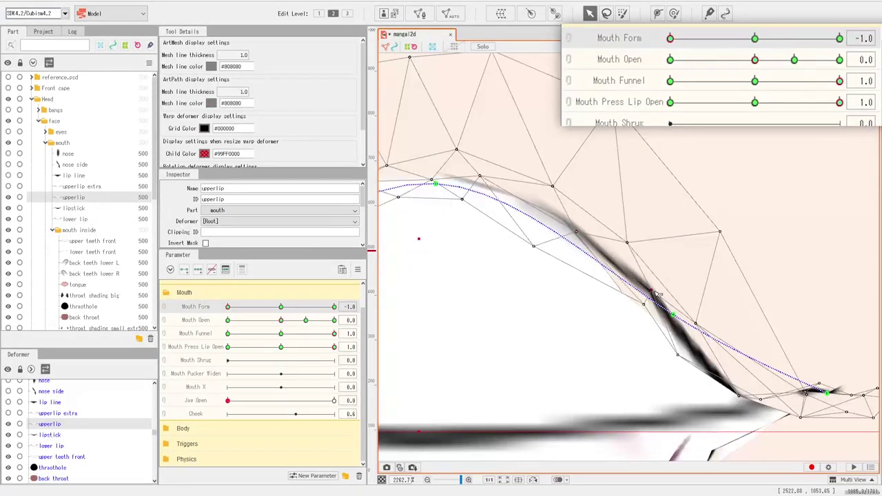
pyautogui.moveTo(870, 392); pyautogui.dragTo(738, 338)
pyautogui.moveTo(673, 345); pyautogui.dragTo(793, 246)
# Step: Select the lower lip mesh and move its vertices to straighten the line near both mouth corners and along the lipstick
pyautogui.click(640, 330)
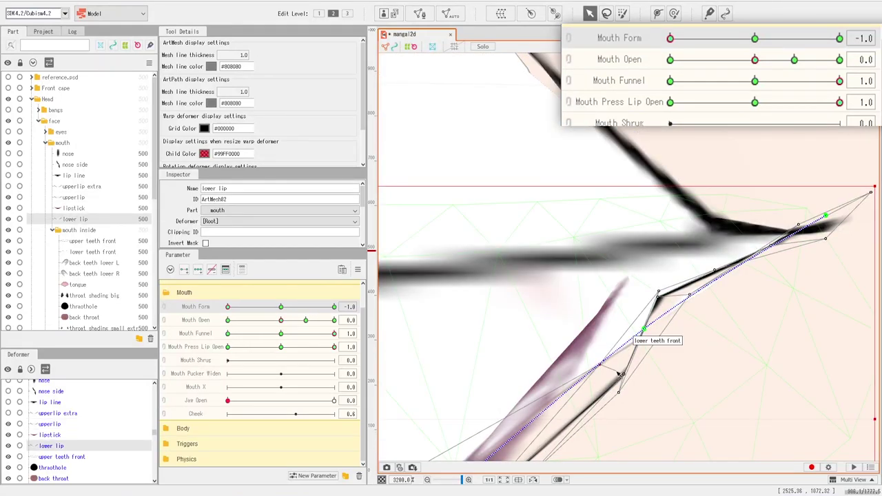
pyautogui.moveTo(621, 374); pyautogui.dragTo(645, 333)
pyautogui.moveTo(799, 224); pyautogui.dragTo(807, 228)
pyautogui.moveTo(476, 434); pyautogui.dragTo(758, 276)
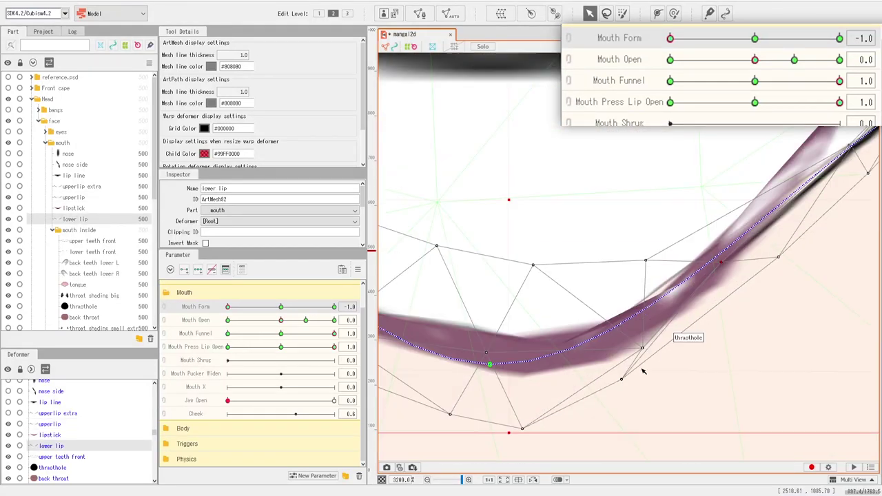
pyautogui.moveTo(469, 276); pyautogui.dragTo(779, 407)
pyautogui.moveTo(460, 226); pyautogui.dragTo(473, 217)
pyautogui.moveTo(691, 357); pyautogui.dragTo(703, 350)
pyautogui.moveTo(572, 245); pyautogui.dragTo(602, 236)
pyautogui.moveTo(624, 297); pyautogui.dragTo(579, 282)
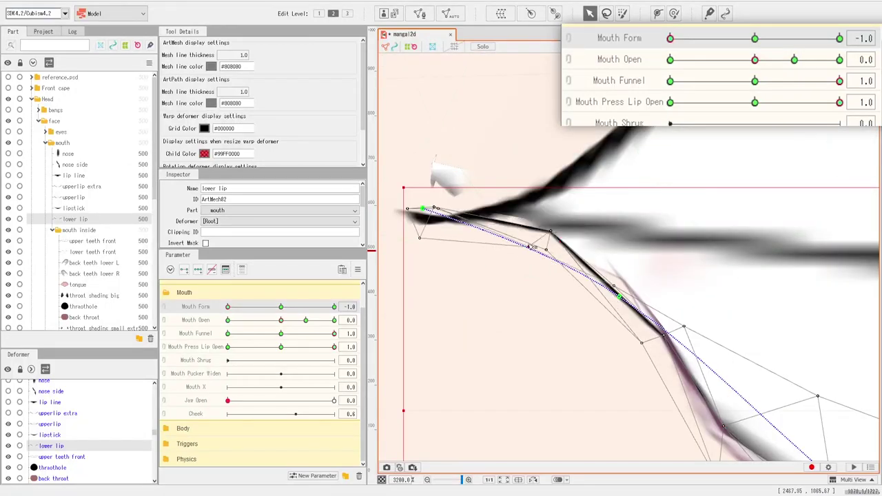
pyautogui.moveTo(673, 362); pyautogui.dragTo(674, 314)
# Step: Select the back throat mesh and move its vertices to follow the lip lines, starting from the left mouth corner
pyautogui.moveTo(426, 204); pyautogui.dragTo(433, 214)
pyautogui.click(437, 215)
pyautogui.click(438, 215)
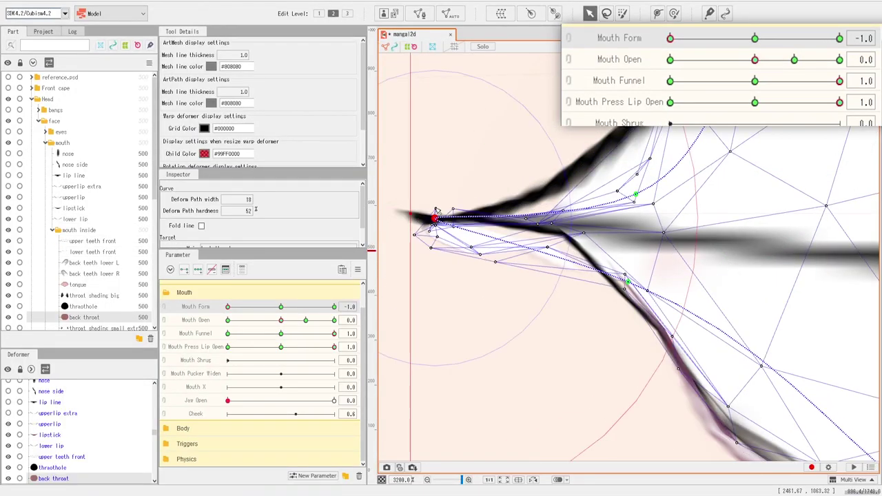
pyautogui.moveTo(629, 278); pyautogui.dragTo(624, 289)
pyautogui.moveTo(855, 413); pyautogui.dragTo(393, 244)
pyautogui.moveTo(814, 207); pyautogui.dragTo(517, 345)
pyautogui.click(724, 203)
pyautogui.moveTo(448, 180); pyautogui.dragTo(855, 344)
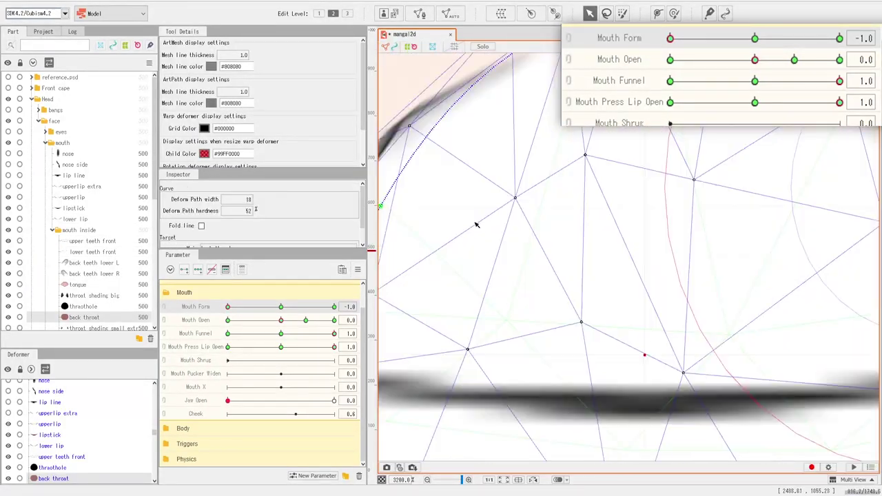
# Step: Refine the back throat vertices across the mouth and tuck the stray ones behind the left corner line
pyautogui.scroll(-2, 524, 276)
pyautogui.click(597, 307)
pyautogui.click(722, 252)
pyautogui.click(523, 227)
pyautogui.moveTo(441, 207); pyautogui.dragTo(666, 323)
pyautogui.scroll(2, 666, 322)
pyautogui.click(528, 244)
pyautogui.moveTo(528, 244); pyautogui.dragTo(484, 237)
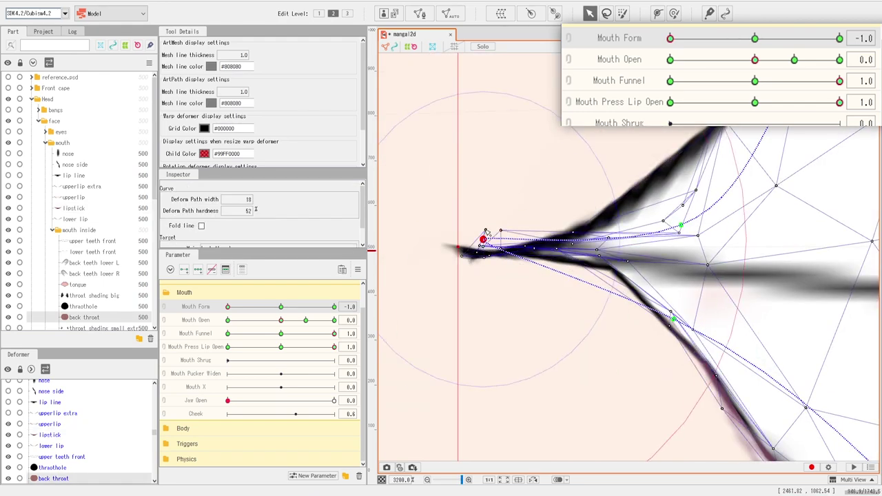
pyautogui.click(622, 250)
pyautogui.click(484, 238)
# Step: Set Mouth Press Lip Open to -1 and move the back throat vertices to fit inside the lips up to the right corner
pyautogui.scroll(-5, 487, 231)
pyautogui.moveTo(334, 347); pyautogui.dragTo(227, 347)
pyautogui.click(607, 380)
pyautogui.scroll(3, 607, 331)
pyautogui.scroll(3, 551, 262)
pyautogui.click(570, 258)
pyautogui.moveTo(827, 331); pyautogui.dragTo(414, 272)
pyautogui.click(820, 295)
pyautogui.moveTo(656, 290); pyautogui.dragTo(427, 276)
pyautogui.click(586, 224)
pyautogui.click(680, 268)
pyautogui.click(679, 266)
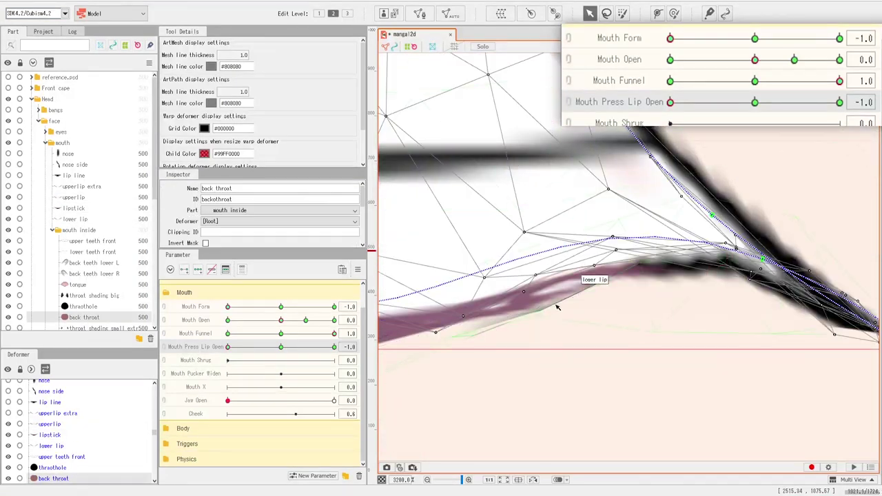
# Step: Select the upperlip mesh and adjust its vertices to smooth the line down to the right mouth corner
pyautogui.click(579, 295)
pyautogui.moveTo(441, 228); pyautogui.dragTo(827, 345)
pyautogui.click(650, 220)
pyautogui.moveTo(398, 420); pyautogui.dragTo(474, 355)
pyautogui.moveTo(861, 241); pyautogui.dragTo(386, 245)
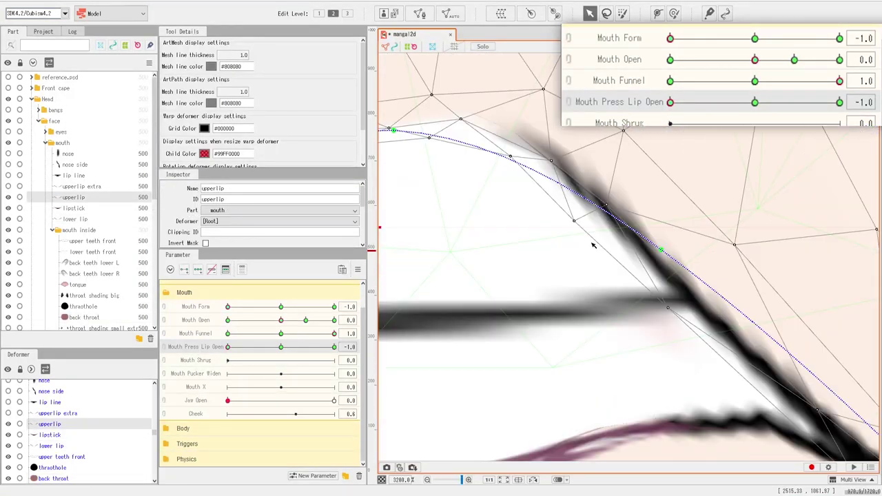
pyautogui.scroll(-1, 538, 100)
pyautogui.click(845, 304)
pyautogui.scroll(-1, 548, 320)
pyautogui.click(704, 286)
pyautogui.scroll(1, 703, 286)
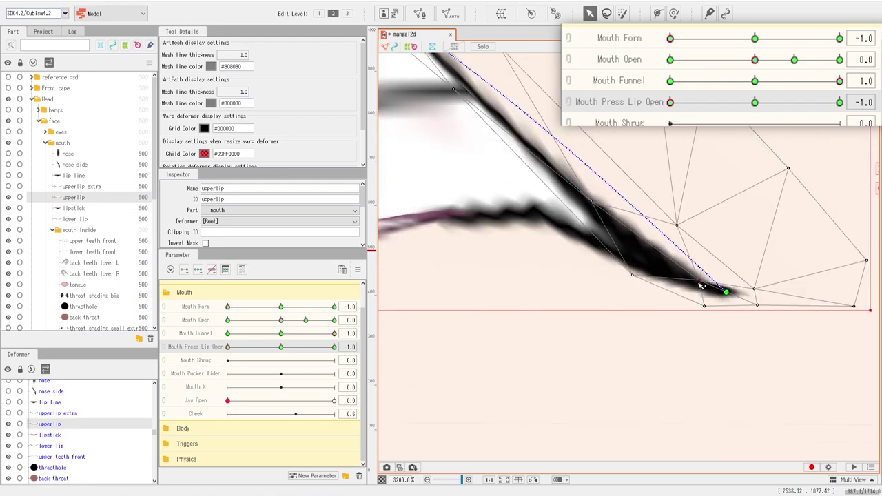
pyautogui.scroll(-2, 703, 286)
# Step: Set Mouth Form to 1 and move the upperlip vertices to smooth the curve above the left mouth corner
pyautogui.moveTo(228, 307); pyautogui.dragTo(335, 308)
pyautogui.scroll(3, 486, 254)
pyautogui.moveTo(414, 290); pyautogui.dragTo(618, 278)
pyautogui.moveTo(731, 207); pyautogui.dragTo(572, 291)
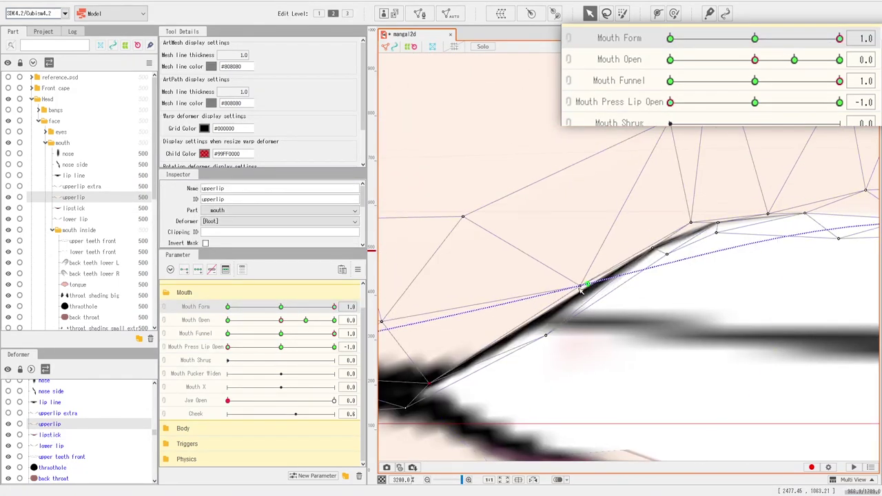
pyautogui.moveTo(735, 248); pyautogui.dragTo(574, 287)
pyautogui.moveTo(813, 289); pyautogui.dragTo(600, 241)
pyautogui.moveTo(845, 310); pyautogui.dragTo(638, 337)
pyautogui.scroll(-2, 641, 341)
pyautogui.scroll(2, 567, 299)
# Step: Adjust the lipstick vertices along its upper left edge, and select the upperlip to refine its left curve
pyautogui.click(566, 300)
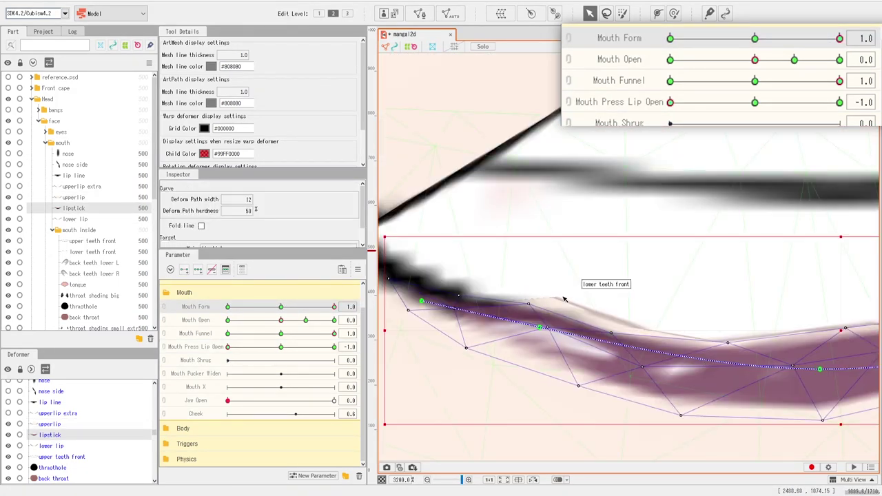
pyautogui.click(571, 306)
pyautogui.moveTo(844, 310); pyautogui.dragTo(500, 317)
pyautogui.scroll(-2, 501, 317)
pyautogui.click(552, 256)
pyautogui.scroll(2, 562, 260)
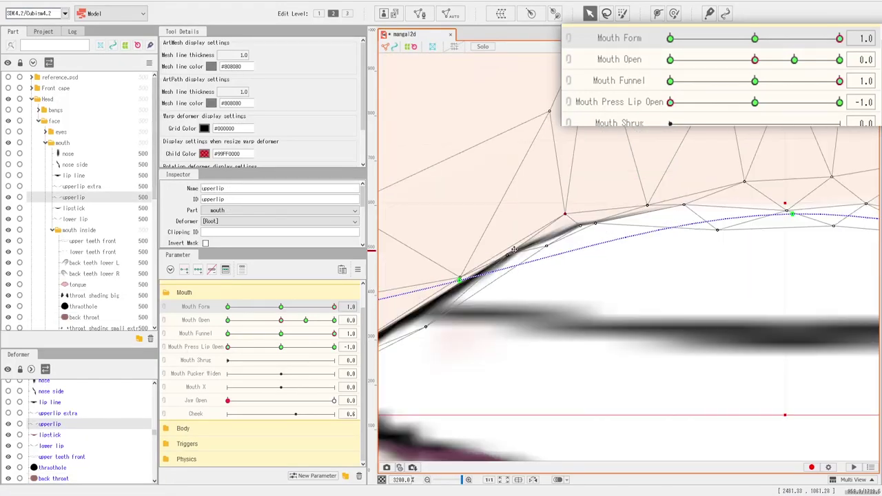
# Step: Set Mouth Form to -1, select the lipstick mesh for vertex adjustment, and switch to the deform brush
pyautogui.scroll(-5, 568, 260)
pyautogui.click(590, 279)
pyautogui.scroll(3, 591, 283)
pyautogui.click(579, 266)
pyautogui.click(674, 13)
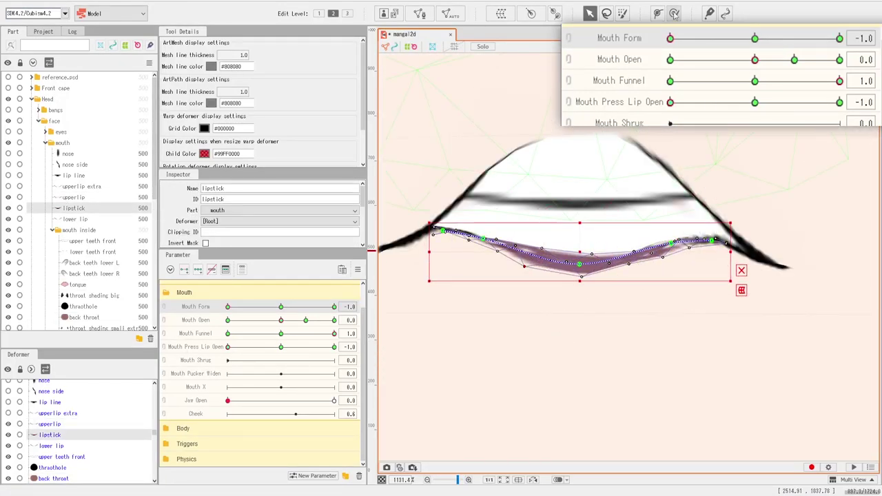
# Step: Set Mouth Press Lip Open to 1 and Mouth Form to 0, and move the lipstick vertices to follow the lower lip
pyautogui.scroll(-4, 581, 330)
pyautogui.moveTo(228, 348); pyautogui.dragTo(349, 350)
pyautogui.click(281, 307)
pyautogui.scroll(4, 560, 314)
pyautogui.click(590, 13)
pyautogui.scroll(2, 773, 205)
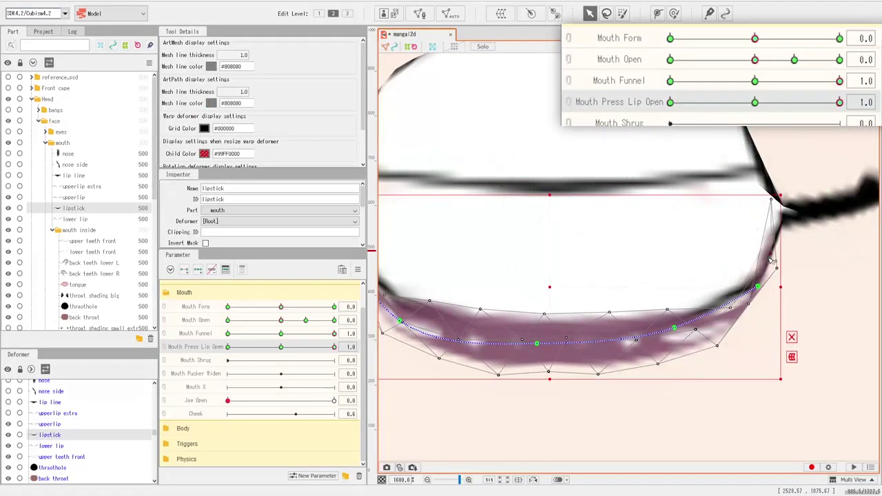
pyautogui.moveTo(523, 275); pyautogui.dragTo(744, 300)
pyautogui.moveTo(542, 261); pyautogui.dragTo(557, 275)
# Step: Select the upperlip mesh and reposition its vertices above the right mouth corner
pyautogui.moveTo(828, 324); pyautogui.dragTo(691, 305)
pyautogui.scroll(2, 752, 311)
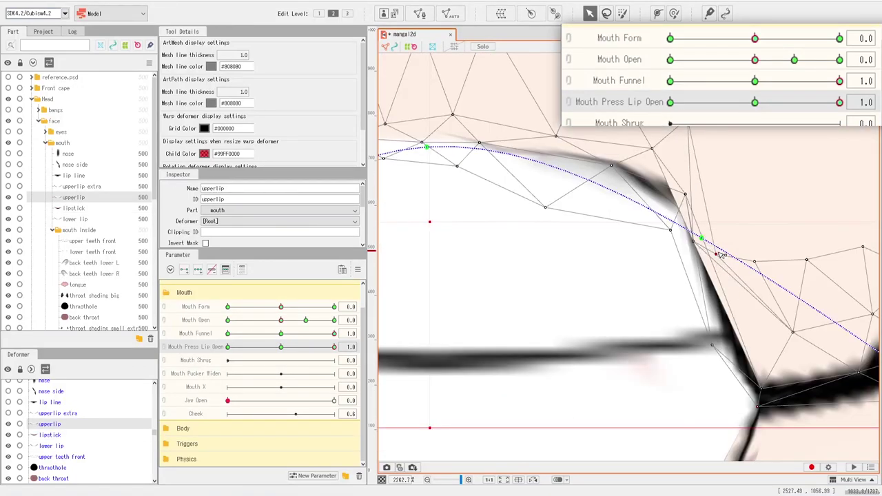
pyautogui.click(610, 242)
pyautogui.scroll(-1, 610, 243)
pyautogui.moveTo(435, 262); pyautogui.dragTo(586, 341)
# Step: Check the left side of the lips, and refine the upperlip vertices at the bend above the right corner
pyautogui.moveTo(521, 354); pyautogui.dragTo(406, 181)
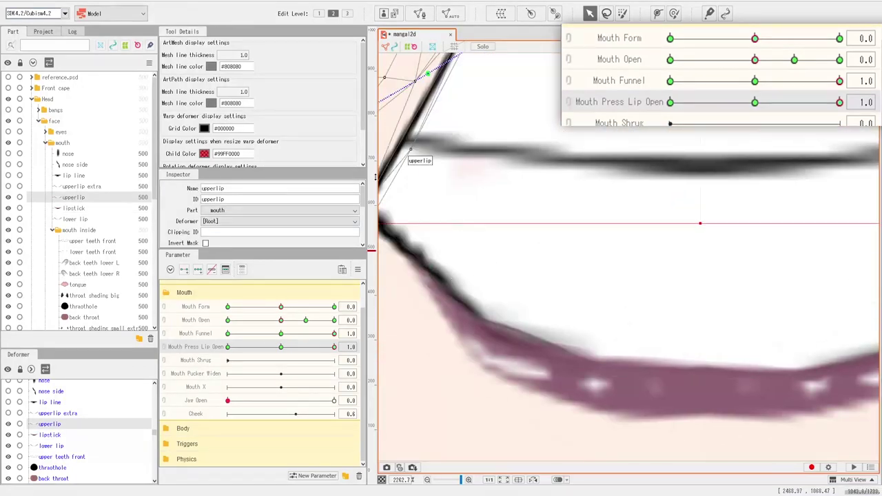
pyautogui.click(401, 184)
pyautogui.moveTo(772, 197); pyautogui.dragTo(558, 179)
pyautogui.click(724, 331)
pyautogui.click(481, 378)
pyautogui.scroll(-3, 603, 311)
pyautogui.click(631, 197)
pyautogui.scroll(3, 635, 187)
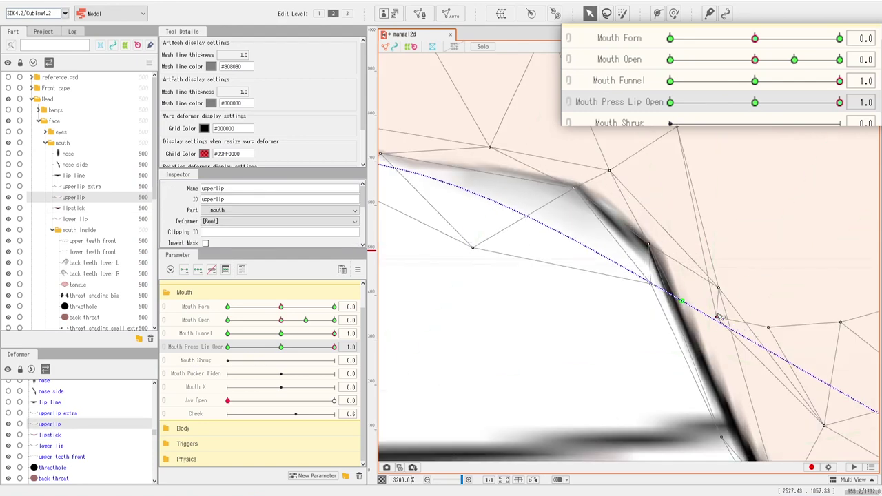
pyautogui.scroll(-1, 724, 304)
pyautogui.click(646, 236)
# Step: Set Mouth Form to 1 and adjust the upperlip vertices on both sides of the mouth
pyautogui.click(335, 307)
pyautogui.scroll(1, 662, 331)
pyautogui.moveTo(631, 358); pyautogui.dragTo(556, 288)
pyautogui.moveTo(504, 214); pyautogui.dragTo(872, 250)
pyautogui.moveTo(543, 248); pyautogui.dragTo(666, 148)
pyautogui.moveTo(586, 396); pyautogui.dragTo(441, 208)
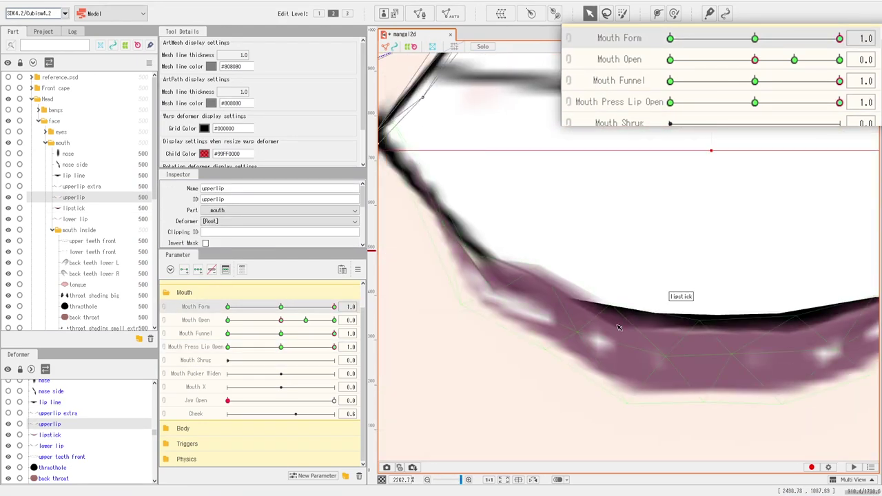
pyautogui.click(441, 227)
pyautogui.click(408, 153)
# Step: Select the back throat mesh and move its vertices down toward the lipstick's upper edge
pyautogui.moveTo(689, 227); pyautogui.dragTo(477, 220)
pyautogui.click(787, 173)
pyautogui.moveTo(811, 107); pyautogui.dragTo(715, 248)
pyautogui.click(841, 187)
pyautogui.click(621, 266)
pyautogui.click(621, 266)
pyautogui.moveTo(414, 337); pyautogui.dragTo(568, 274)
pyautogui.click(662, 307)
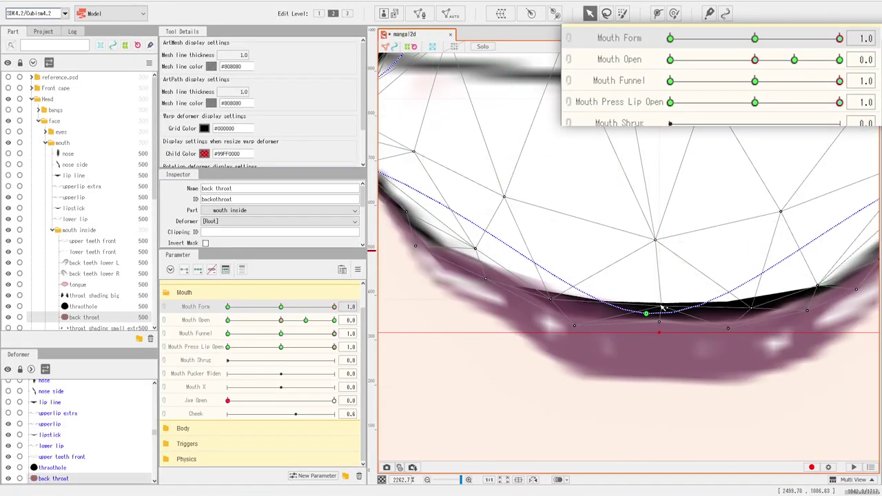
# Step: Toggle the lower lip's visibility and pull the bottom back throat vertices down to close the gap above the lipstick
pyautogui.click(692, 270)
pyautogui.moveTo(647, 314); pyautogui.dragTo(572, 418)
pyautogui.click(9, 219)
pyautogui.click(652, 329)
pyautogui.click(648, 328)
pyautogui.click(636, 318)
pyautogui.scroll(-1, 638, 317)
pyautogui.click(738, 186)
# Step: Switch to the deform brush, and set Mouth Press Lip Open to -1, Mouth Open to 0.5 and Mouth Form to 1
pyautogui.scroll(-2, 655, 317)
pyautogui.moveTo(334, 348)
pyautogui.mouseDown()
pyautogui.moveTo(222, 353)
pyautogui.moveTo(334, 348)
pyautogui.mouseUp()
pyautogui.moveTo(335, 307)
pyautogui.mouseDown()
pyautogui.moveTo(281, 306)
pyautogui.moveTo(338, 306)
pyautogui.mouseUp()
pyautogui.scroll(3, 690, 303)
pyautogui.click(697, 301)
pyautogui.click(674, 13)
pyautogui.scroll(-2, 690, 310)
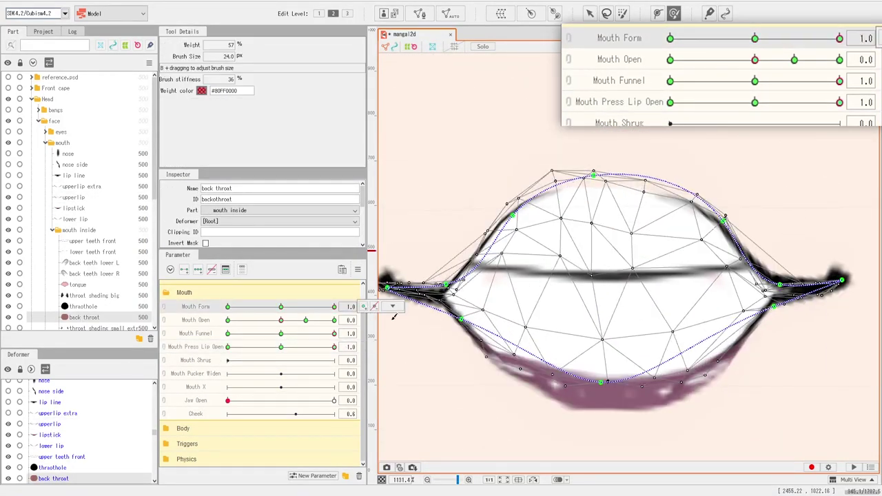
pyautogui.moveTo(334, 347); pyautogui.dragTo(228, 347)
pyautogui.moveTo(334, 306); pyautogui.dragTo(227, 307)
pyautogui.moveTo(281, 321); pyautogui.dragTo(306, 320)
pyautogui.moveTo(227, 307); pyautogui.dragTo(334, 307)
# Step: Add the upperlip, lipstick and lower lip to the selection, and set Mouth Open to 0.5, Mouth Form to 0 and Mouth Press Lip Open to 1
pyautogui.keyDown('ctrl'); pyautogui.click(73, 198); pyautogui.keyUp('ctrl')
pyautogui.keyDown('ctrl'); pyautogui.click(74, 208); pyautogui.keyUp('ctrl')
pyautogui.keyDown('ctrl'); pyautogui.click(74, 219); pyautogui.keyUp('ctrl')
pyautogui.scroll(-2, 765, 190)
pyautogui.moveTo(228, 347); pyautogui.dragTo(280, 347)
pyautogui.moveTo(839, 38); pyautogui.dragTo(755, 38)
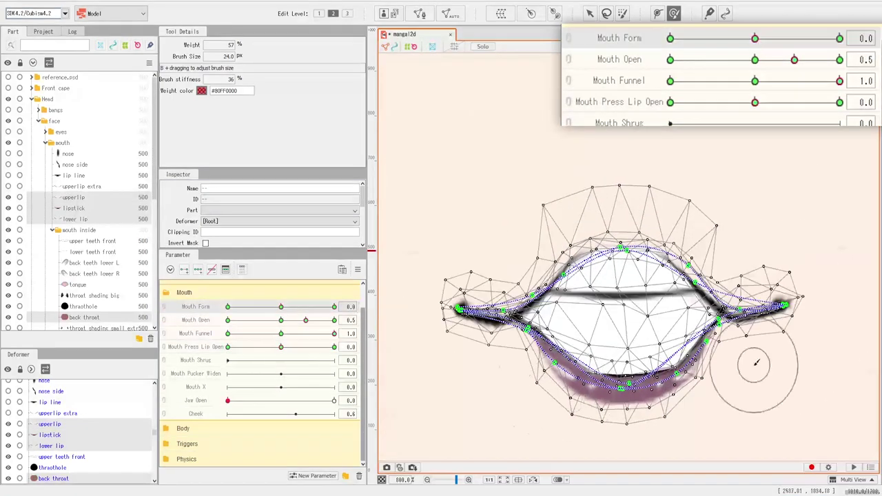
pyautogui.moveTo(754, 102); pyautogui.dragTo(839, 102)
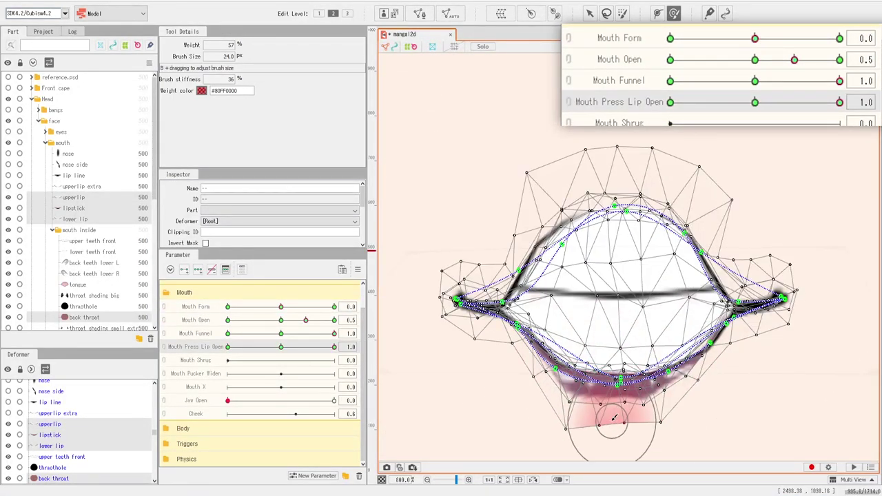
# Step: Select only the back throat mesh and adjust its edge vertices so the mouth interior follows the lip lines
pyautogui.scroll(4, 703, 372)
pyautogui.press('v')
pyautogui.click(724, 311)
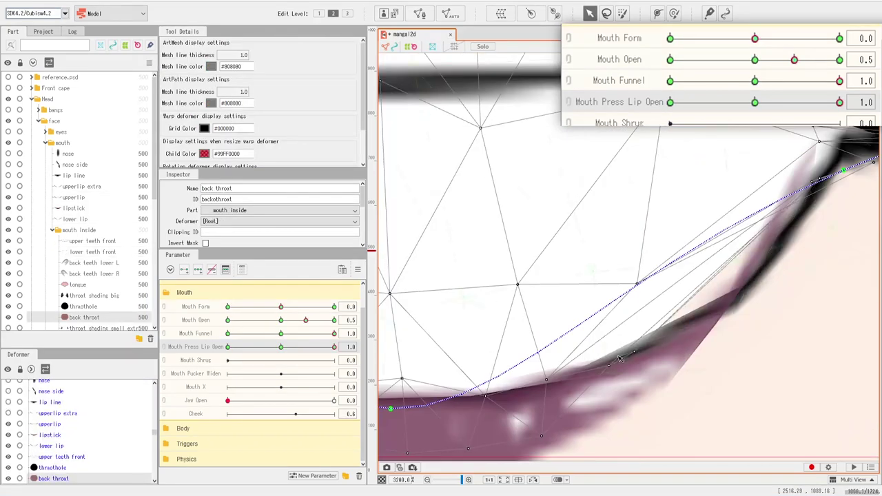
pyautogui.scroll(-1, 769, 344)
pyautogui.click(757, 273)
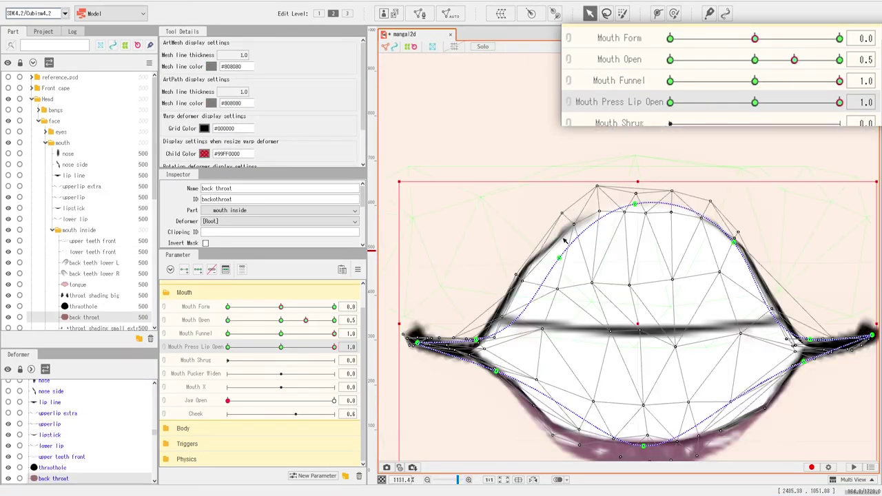
pyautogui.click(474, 282)
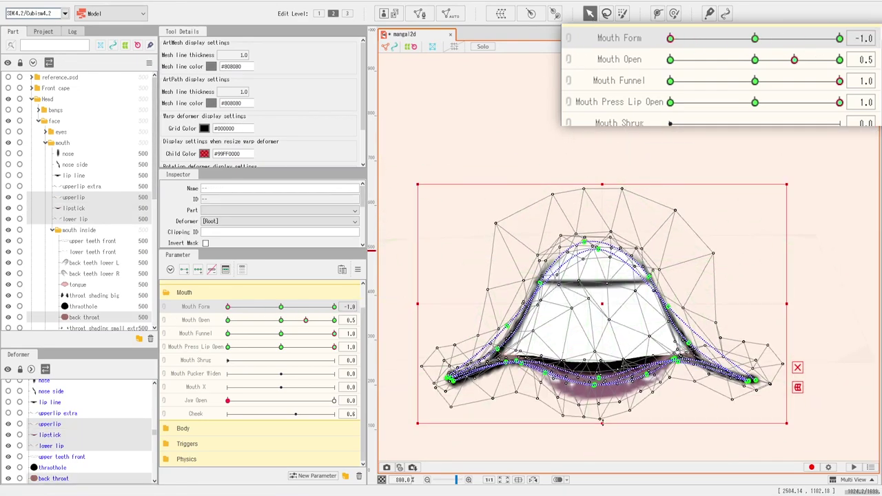
# Step: Examine the half-open mouth at Mouth Form -1, 0 and 1 with Mouth Press Lip Open extremes, switching Mouth Funnel from 1 to 0
pyautogui.click(670, 102)
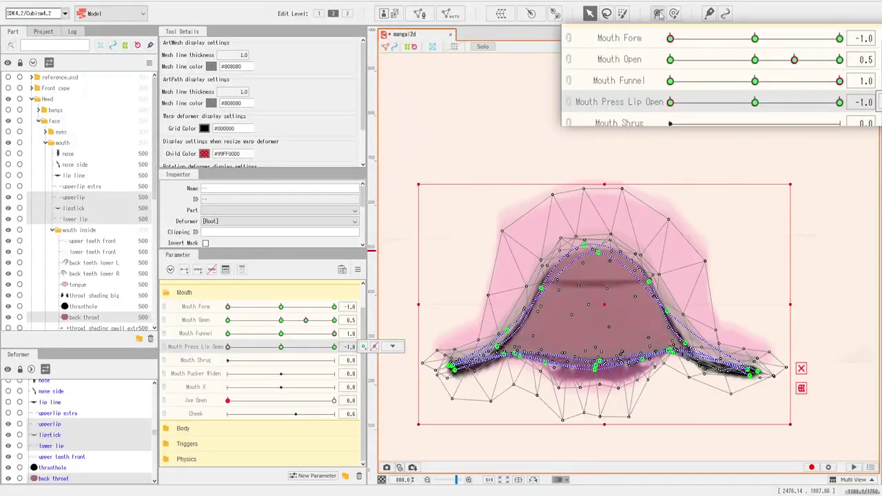
pyautogui.click(675, 13)
pyautogui.click(591, 13)
pyautogui.click(334, 347)
pyautogui.click(393, 346)
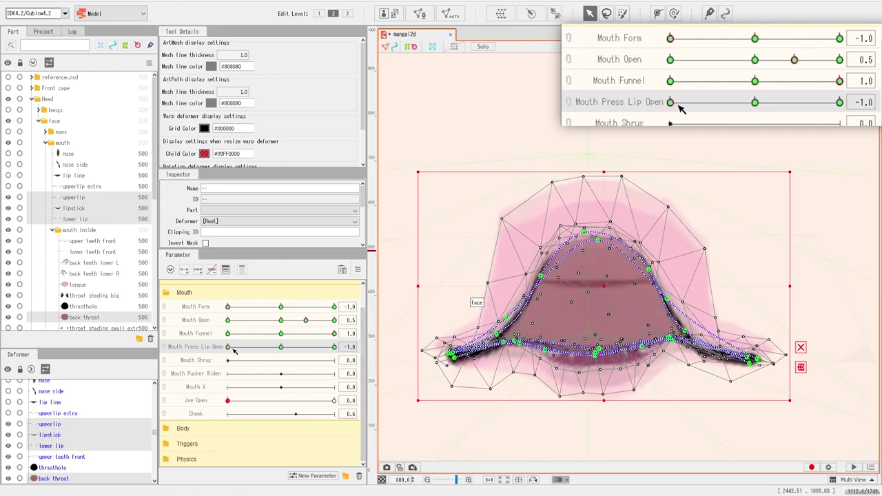
pyautogui.click(281, 334)
pyautogui.moveTo(308, 307); pyautogui.dragTo(281, 307)
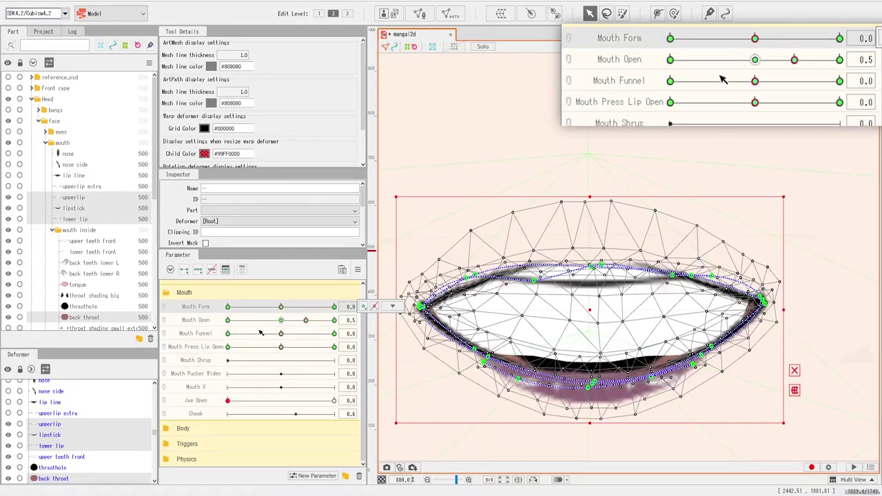
pyautogui.click(282, 321)
pyautogui.click(334, 306)
pyautogui.click(306, 321)
pyautogui.click(334, 347)
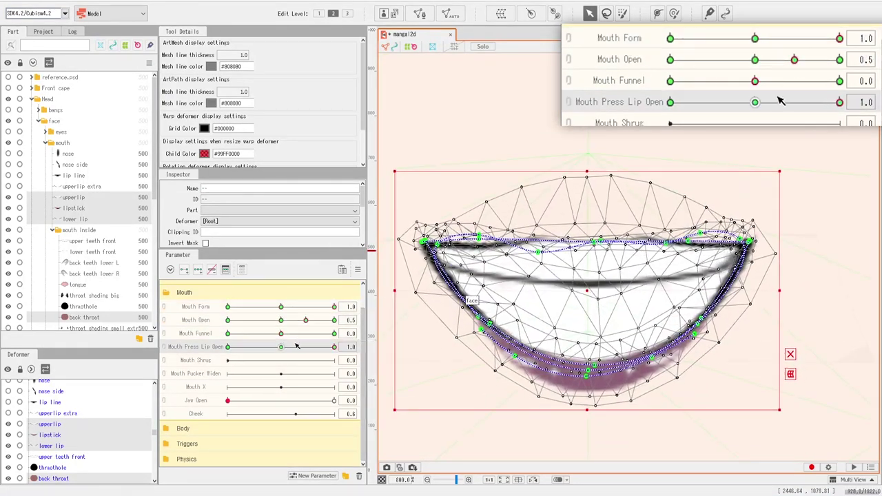
pyautogui.moveTo(334, 307); pyautogui.dragTo(228, 307)
pyautogui.moveTo(334, 347); pyautogui.dragTo(227, 348)
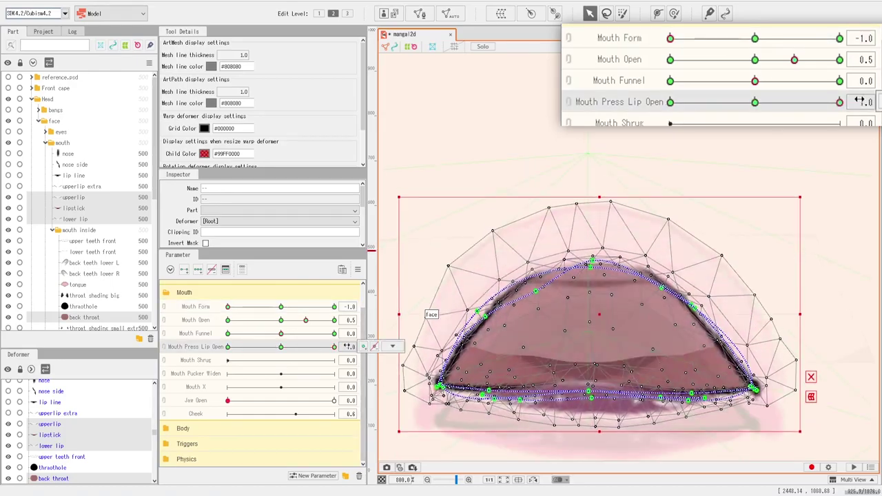
# Step: Set Jaw Open to 1 and examine the mouth at Mouth Open 1 and 0.5 with different Mouth Form and Mouth Press Lip Open values
pyautogui.click(281, 347)
pyautogui.click(334, 401)
pyautogui.click(227, 321)
pyautogui.click(334, 320)
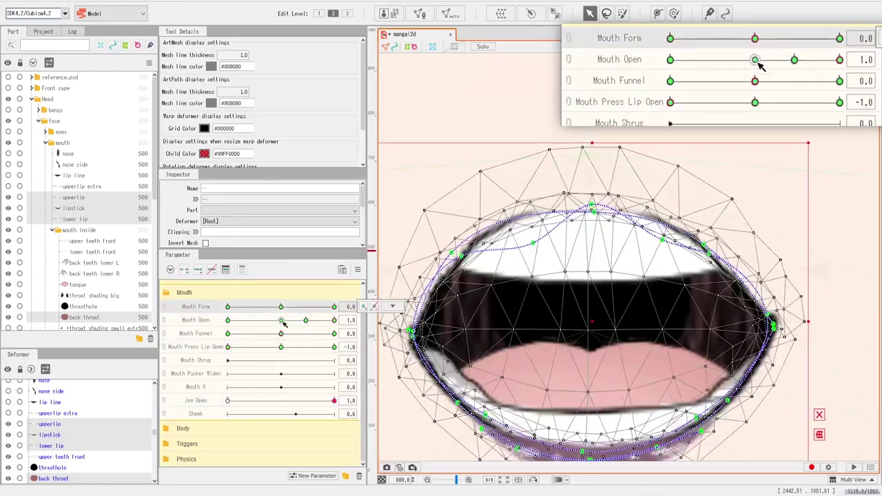
pyautogui.click(306, 321)
pyautogui.moveTo(281, 347); pyautogui.dragTo(227, 347)
pyautogui.click(334, 307)
pyautogui.click(334, 347)
pyautogui.click(558, 480)
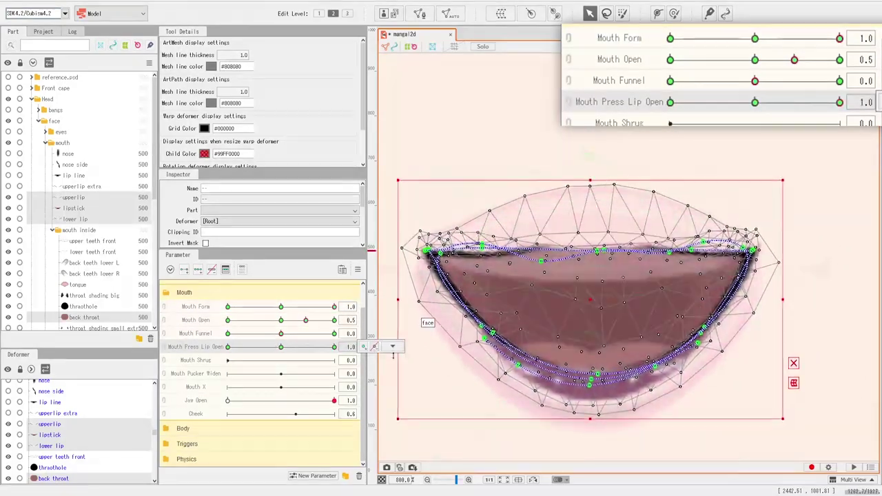
# Step: Sweep Mouth Press Lip Open, Mouth Open, Mouth Funnel and Mouth Form to inspect the lips between their keyed shapes
pyautogui.scroll(2, 580, 278)
pyautogui.moveTo(334, 347); pyautogui.dragTo(241, 348)
pyautogui.scroll(-4, 671, 374)
pyautogui.click(281, 347)
pyautogui.click(281, 306)
pyautogui.moveTo(306, 321); pyautogui.dragTo(285, 322)
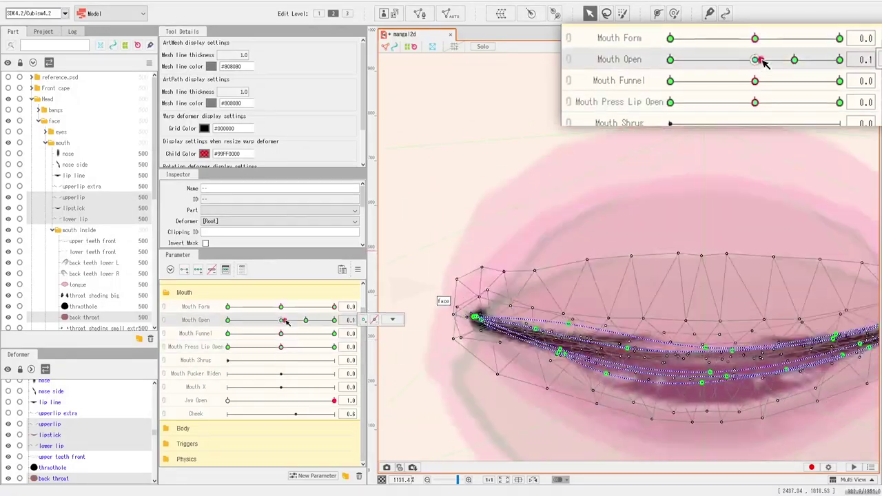
pyautogui.click(334, 334)
pyautogui.click(228, 307)
pyautogui.moveTo(335, 401); pyautogui.dragTo(136, 404)
pyautogui.moveTo(281, 321); pyautogui.dragTo(289, 313)
pyautogui.click(334, 321)
pyautogui.moveTo(228, 306); pyautogui.dragTo(302, 318)
pyautogui.scroll(-8, 617, 310)
# Step: Temporarily link Mouth Open with Mouth Funnel and Mouth Form with Mouth Open to test combined mouth shapes, and restore the separate sliders
pyautogui.click(164, 307)
pyautogui.click(335, 426)
pyautogui.click(164, 359)
pyautogui.click(164, 325)
pyautogui.click(227, 320)
pyautogui.click(164, 348)
pyautogui.click(164, 321)
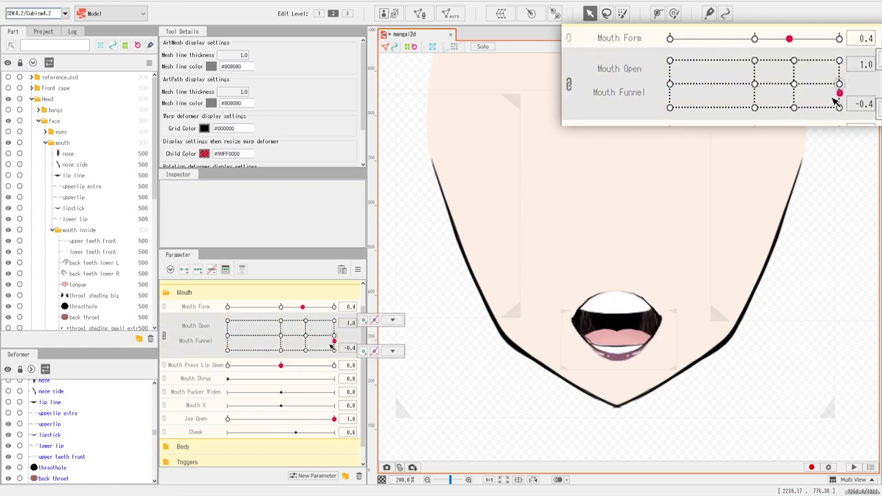
pyautogui.click(164, 336)
pyautogui.click(164, 306)
pyautogui.click(282, 325)
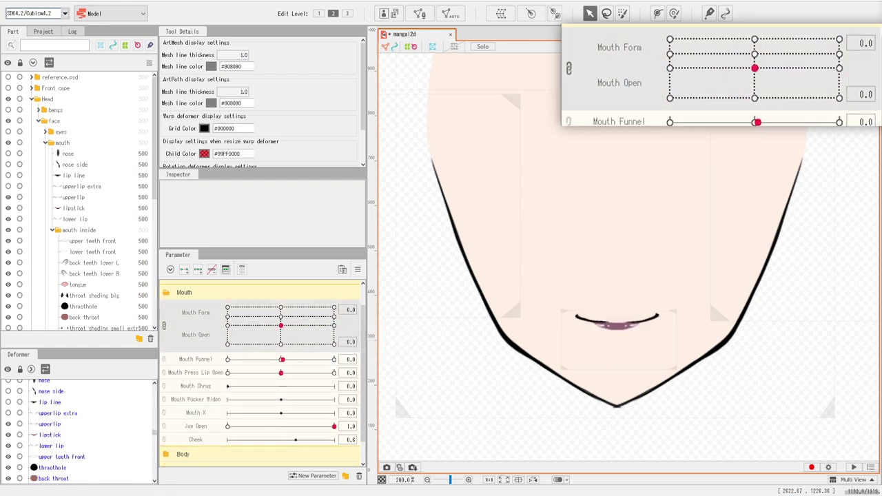
pyautogui.hotkey('ctrl', 'z')
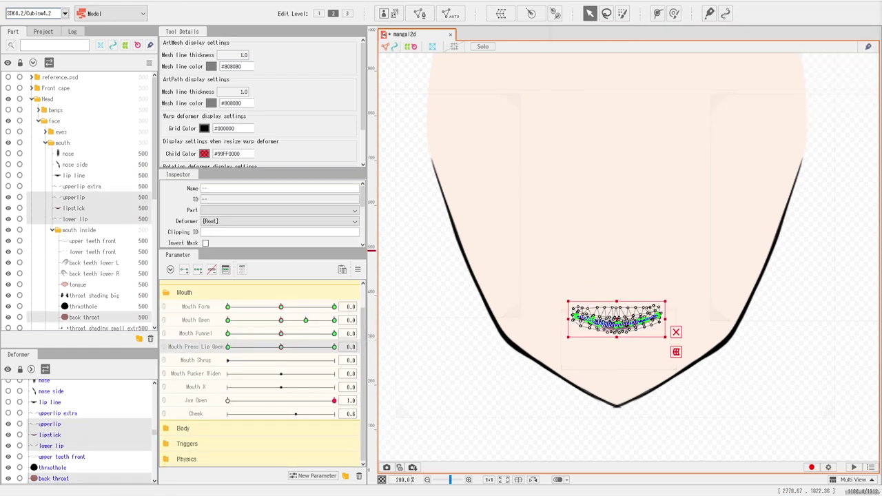
# Step: Create a warp deformer named Mouth Shrug Widen X in the mouth part as parent of the upperlip, lipstick, lower lip and back throat
pyautogui.scroll(1, 638, 255)
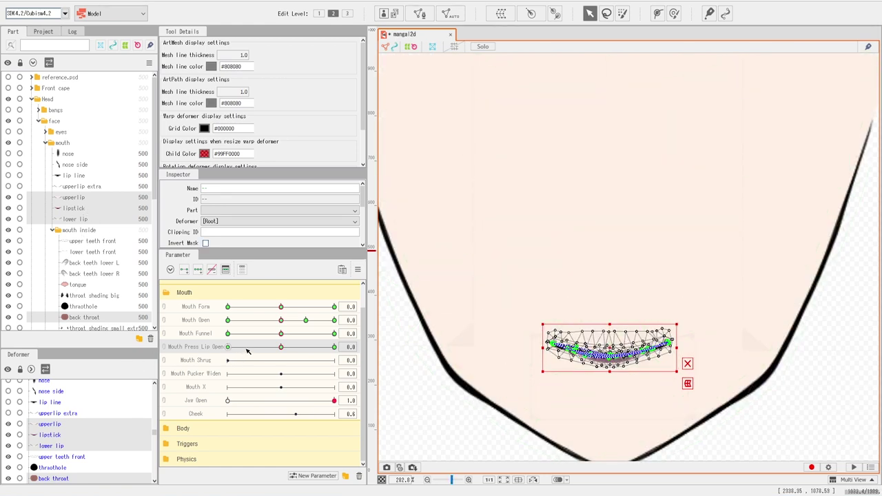
pyautogui.scroll(1, 615, 433)
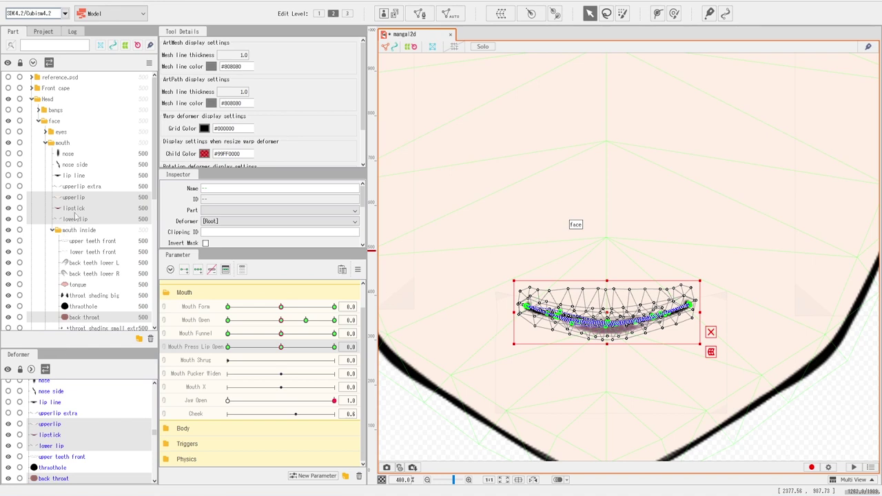
pyautogui.click(501, 14)
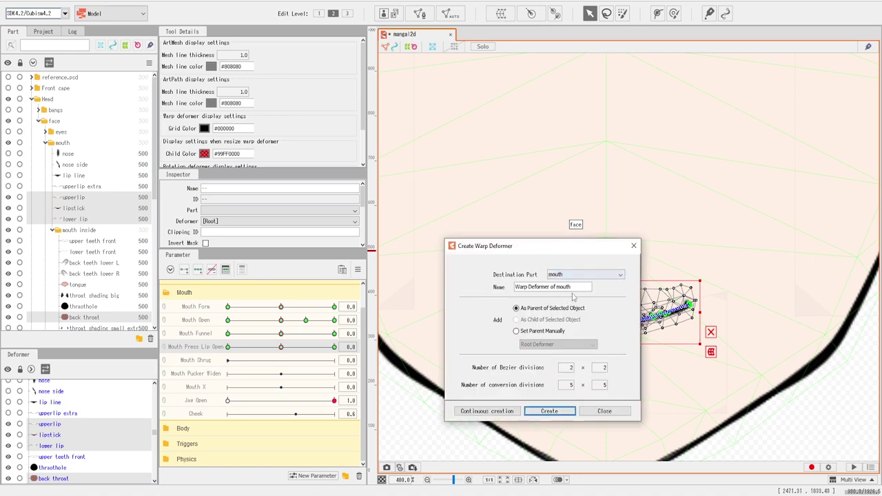
pyautogui.moveTo(571, 288); pyautogui.dragTo(474, 278)
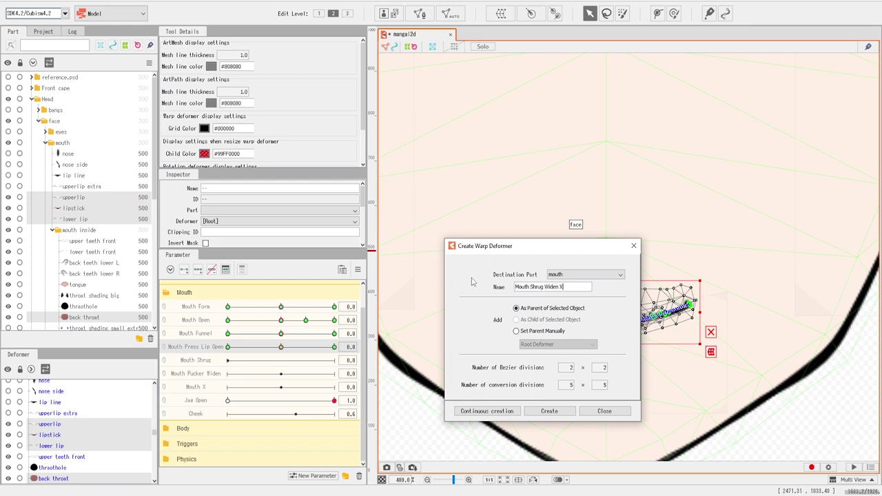
pyautogui.click(550, 411)
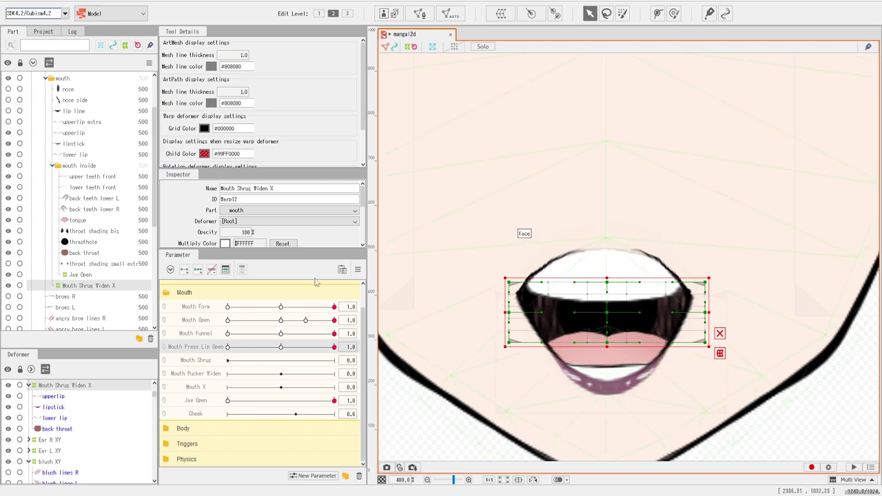
# Step: Enlarge the Inspector area and set the new warp deformer's conversion divisions to 10 x 10
pyautogui.moveTo(262, 250); pyautogui.dragTo(262, 295)
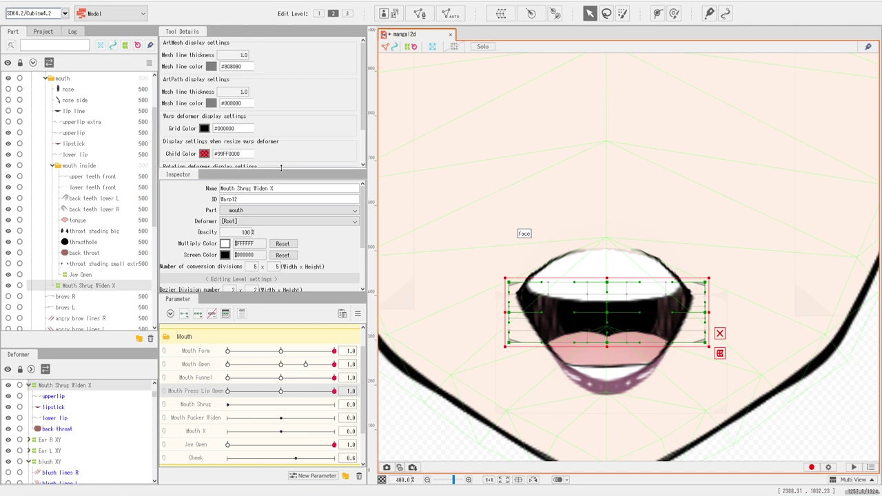
pyautogui.moveTo(280, 168); pyautogui.dragTo(290, 121)
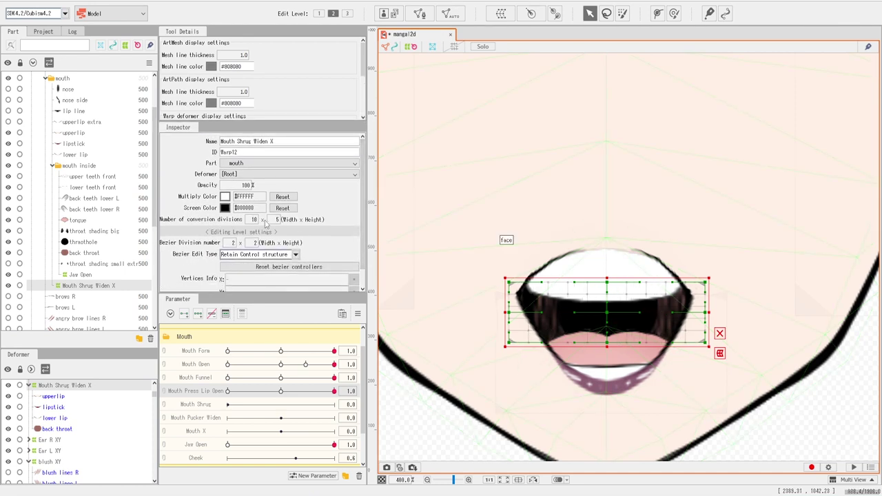
pyautogui.moveTo(275, 219); pyautogui.dragTo(288, 220)
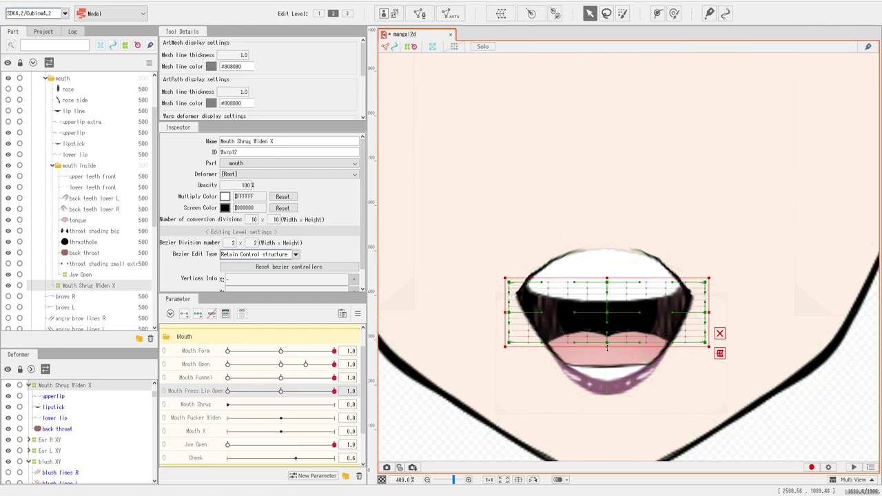
# Step: Extend the warp deformer's bounds on all sides to enclose the fully open mouth, and rename the deformer Mouth Shrug
pyautogui.moveTo(608, 348); pyautogui.dragTo(610, 424)
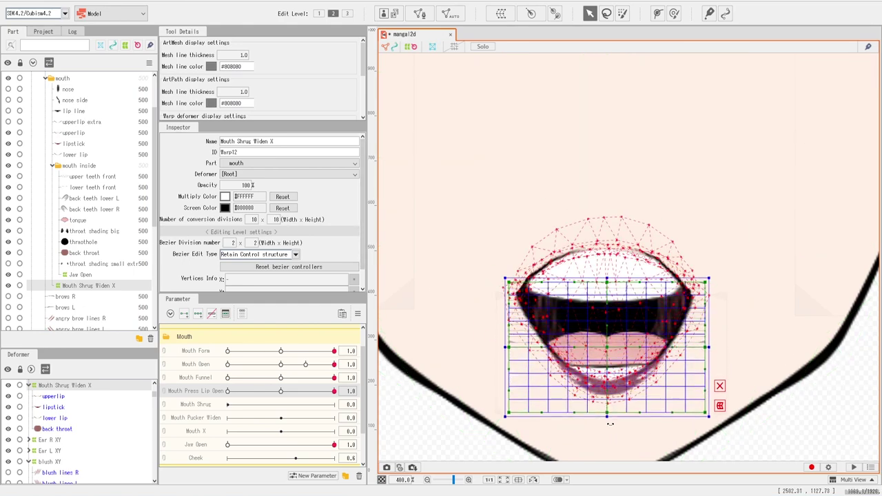
pyautogui.moveTo(608, 279); pyautogui.dragTo(613, 199)
pyautogui.moveTo(711, 308)
pyautogui.mouseDown()
pyautogui.moveTo(725, 308)
pyautogui.moveTo(717, 308)
pyautogui.mouseUp()
pyautogui.moveTo(508, 308); pyautogui.dragTo(498, 308)
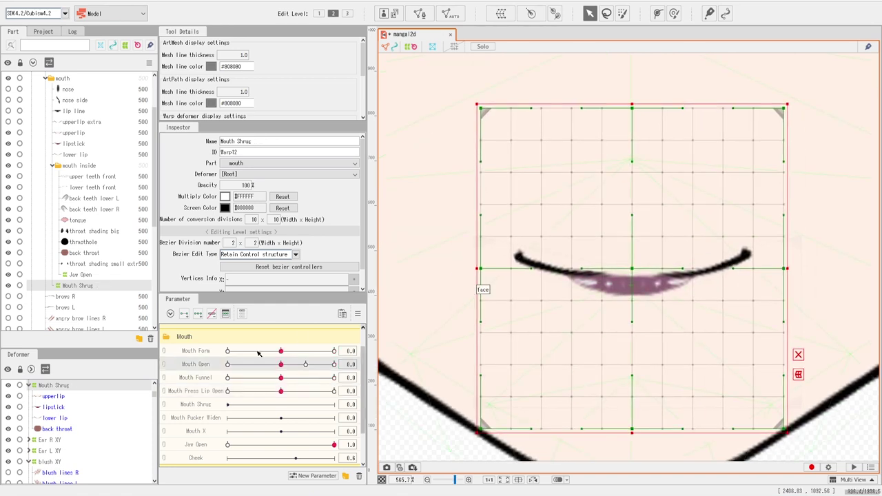
# Step: Add two keyforms on Mouth Shrug and three on Mouth Open to the deformer, and set Mouth Open to 0 and Mouth Shrug to 1
pyautogui.click(203, 404)
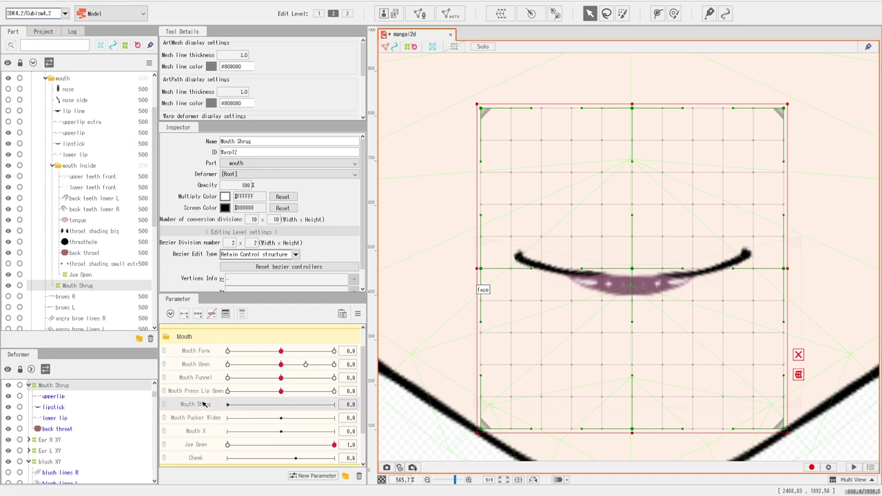
pyautogui.click(193, 367)
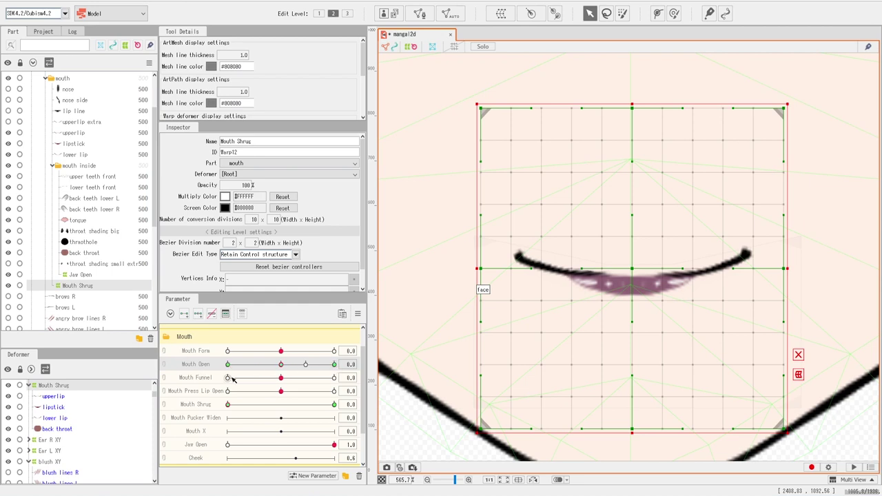
pyautogui.click(326, 406)
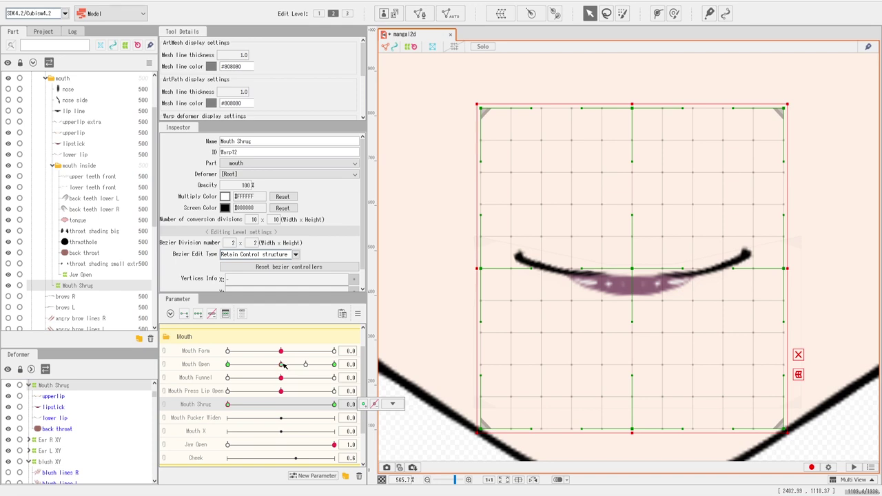
pyautogui.moveTo(284, 366)
pyautogui.mouseDown()
pyautogui.moveTo(338, 366)
pyautogui.moveTo(280, 367)
pyautogui.mouseUp()
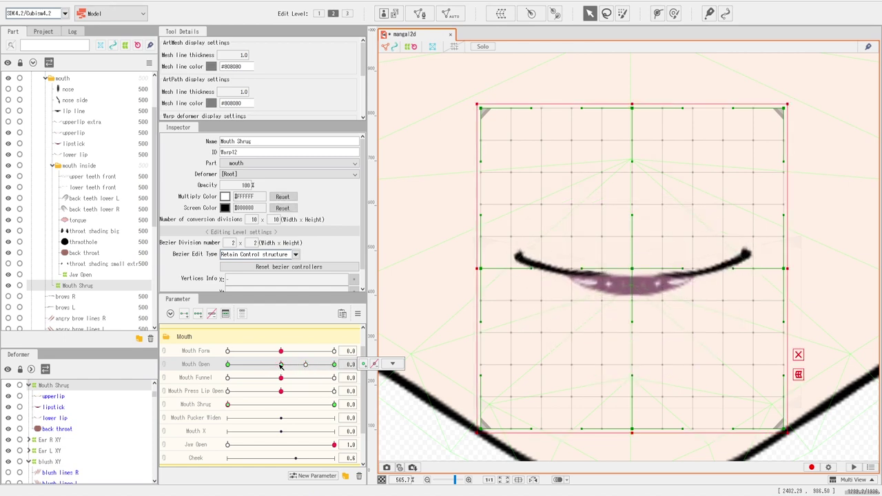
pyautogui.moveTo(230, 406); pyautogui.dragTo(351, 406)
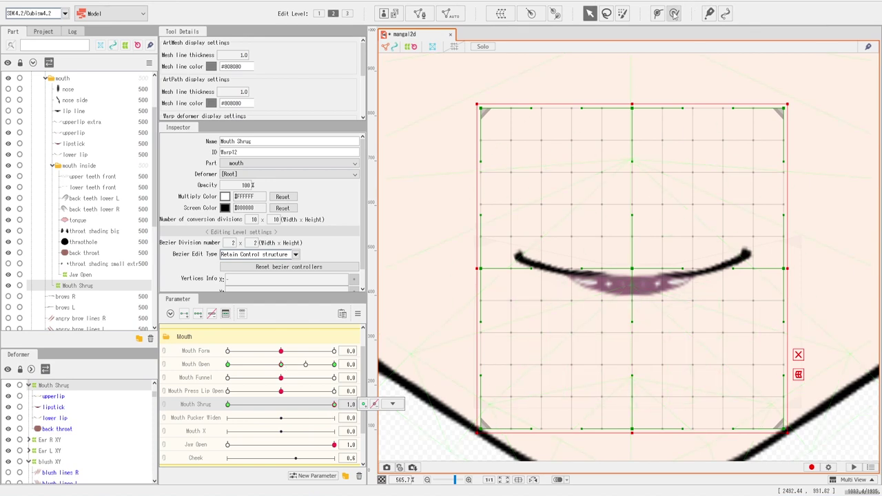
# Step: Select the central grid points of the Mouth Shrug deformer with the brush selection and move them up to raise the middle of the mouth
pyautogui.click(622, 13)
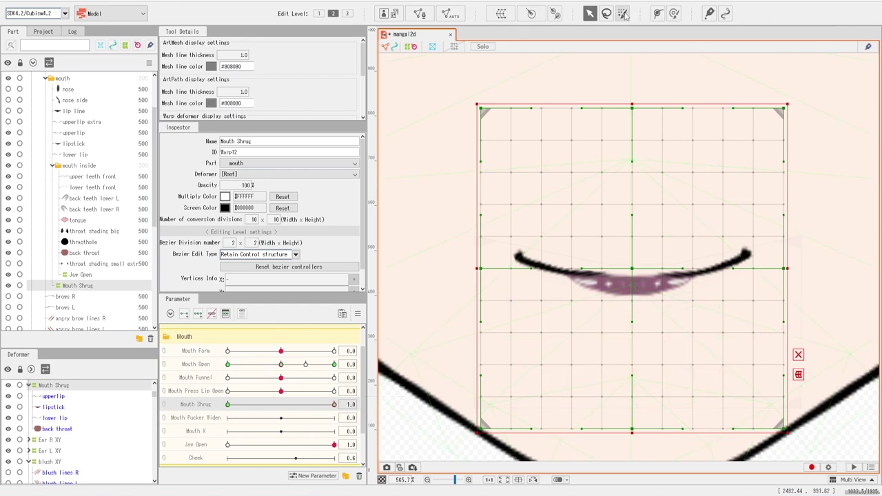
pyautogui.moveTo(585, 207)
pyautogui.mouseDown()
pyautogui.moveTo(595, 292)
pyautogui.moveTo(631, 363)
pyautogui.moveTo(637, 223)
pyautogui.moveTo(665, 193)
pyautogui.moveTo(647, 350)
pyautogui.moveTo(672, 317)
pyautogui.moveTo(676, 197)
pyautogui.mouseUp()
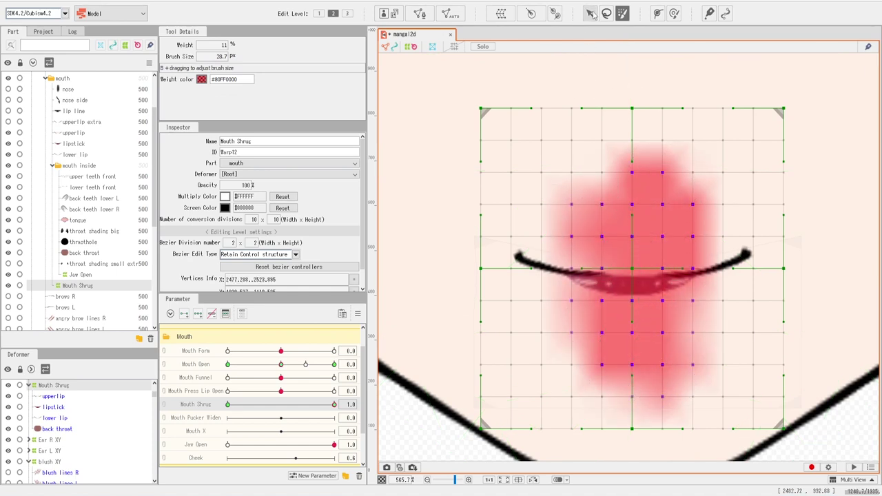
pyautogui.click(591, 13)
pyautogui.moveTo(633, 279); pyautogui.dragTo(635, 257)
pyautogui.rightClick(636, 257)
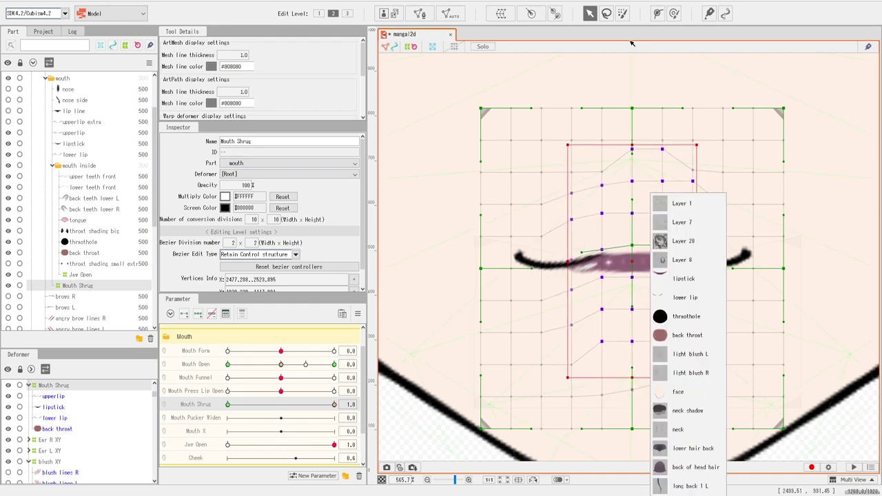
# Step: Push the grid into a symmetrical arch with the deform brush at Mouth Shrug 1 and Mouth Open 0, lifting the lip centre and lowering the corners
pyautogui.click(675, 14)
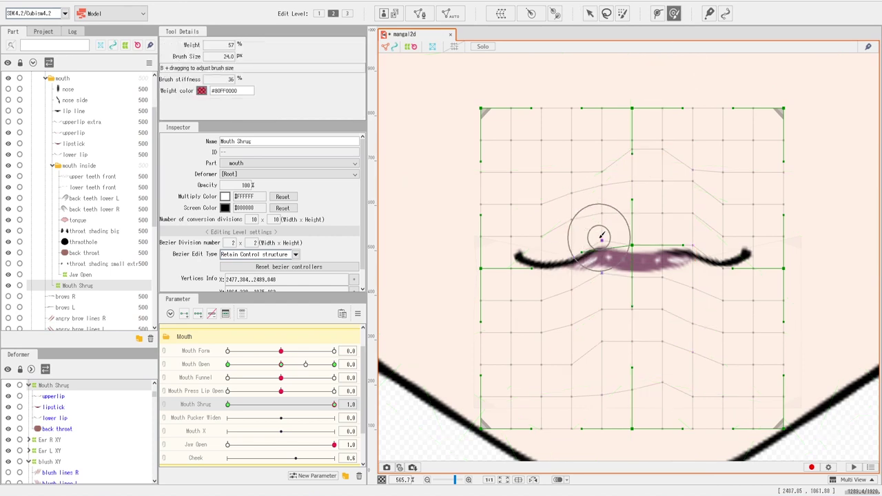
pyautogui.moveTo(624, 267)
pyautogui.mouseDown()
pyautogui.moveTo(647, 253)
pyautogui.moveTo(641, 239)
pyautogui.moveTo(652, 249)
pyautogui.moveTo(652, 235)
pyautogui.moveTo(665, 263)
pyautogui.mouseUp()
pyautogui.moveTo(576, 293); pyautogui.dragTo(584, 270)
pyautogui.moveTo(324, 365); pyautogui.dragTo(281, 364)
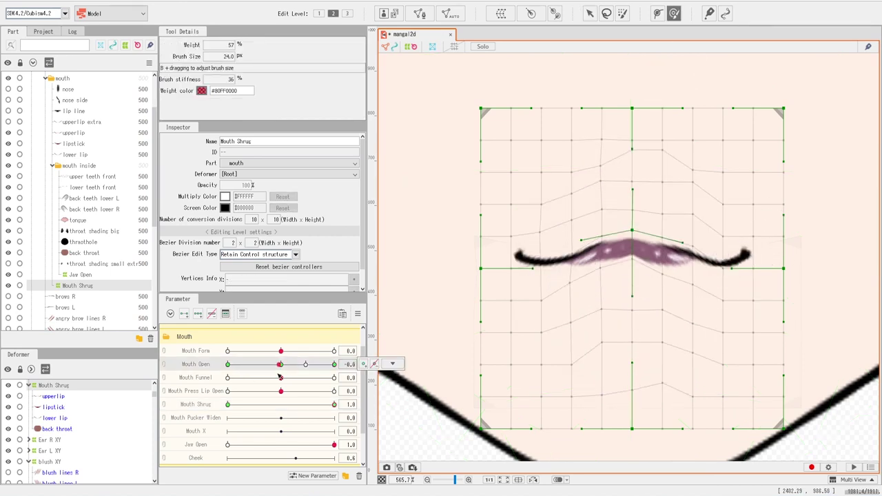
pyautogui.moveTo(739, 221); pyautogui.dragTo(737, 238)
pyautogui.moveTo(709, 297); pyautogui.dragTo(706, 287)
pyautogui.scroll(-1, 689, 275)
pyautogui.moveTo(606, 292); pyautogui.dragTo(602, 284)
pyautogui.moveTo(738, 262); pyautogui.dragTo(737, 258)
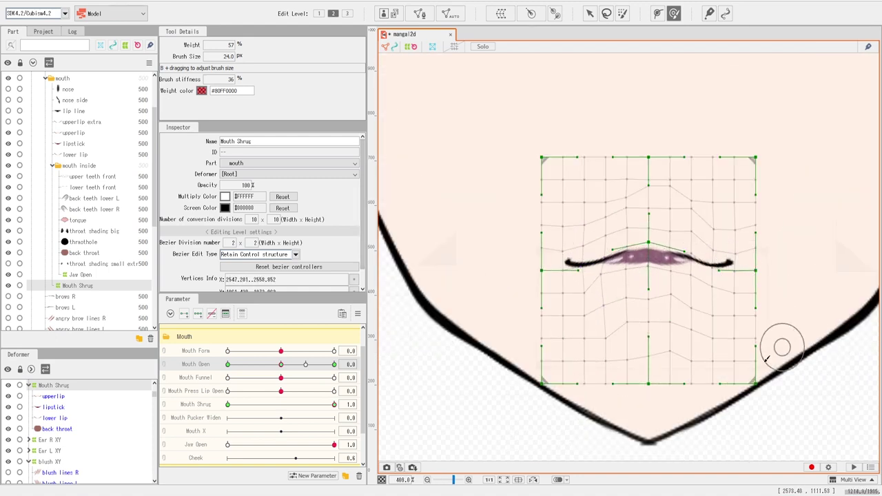
pyautogui.moveTo(665, 257)
pyautogui.mouseDown()
pyautogui.moveTo(659, 246)
pyautogui.moveTo(622, 245)
pyautogui.mouseUp()
pyautogui.moveTo(678, 288); pyautogui.dragTo(677, 278)
pyautogui.moveTo(754, 241)
pyautogui.mouseDown()
pyautogui.moveTo(746, 278)
pyautogui.moveTo(751, 268)
pyautogui.mouseUp()
# Step: Fine-tune individual grid points along the lips and mouth corners to smooth the downturned lip curve
pyautogui.scroll(2, 721, 268)
pyautogui.click(590, 13)
pyautogui.moveTo(401, 266); pyautogui.dragTo(510, 254)
pyautogui.moveTo(511, 238); pyautogui.dragTo(508, 256)
pyautogui.moveTo(598, 231); pyautogui.dragTo(598, 226)
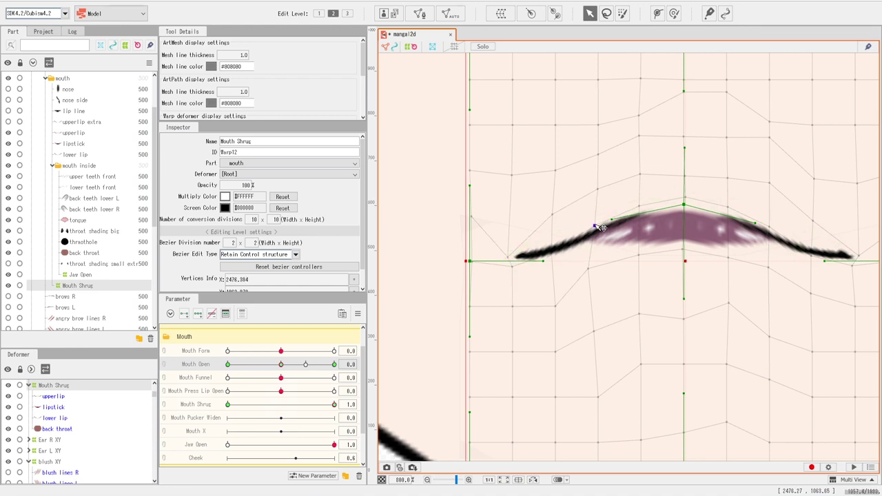
pyautogui.moveTo(639, 208); pyautogui.dragTo(639, 204)
pyautogui.moveTo(556, 306); pyautogui.dragTo(556, 291)
pyautogui.moveTo(727, 314); pyautogui.dragTo(729, 303)
pyautogui.moveTo(859, 269); pyautogui.dragTo(775, 267)
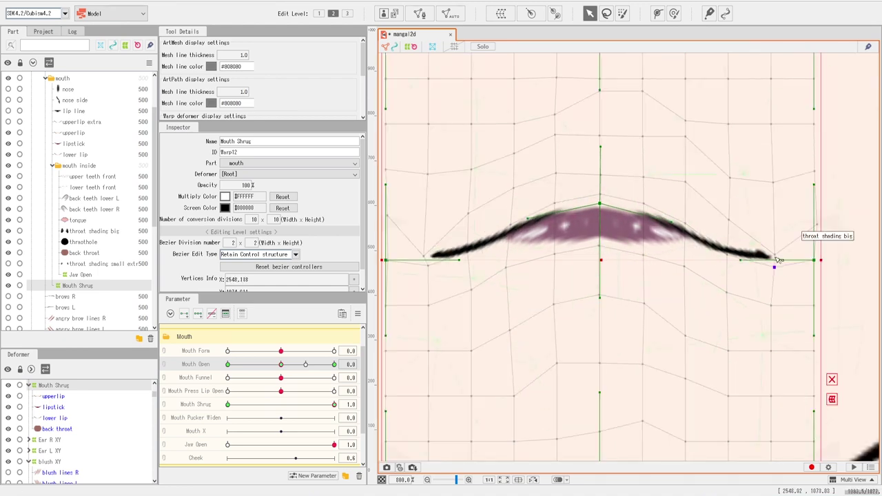
pyautogui.moveTo(726, 222); pyautogui.dragTo(727, 214)
# Step: Set Mouth Shrug back to 0
pyautogui.scroll(-1, 619, 309)
pyautogui.moveTo(335, 405); pyautogui.dragTo(183, 413)
pyautogui.click(392, 404)
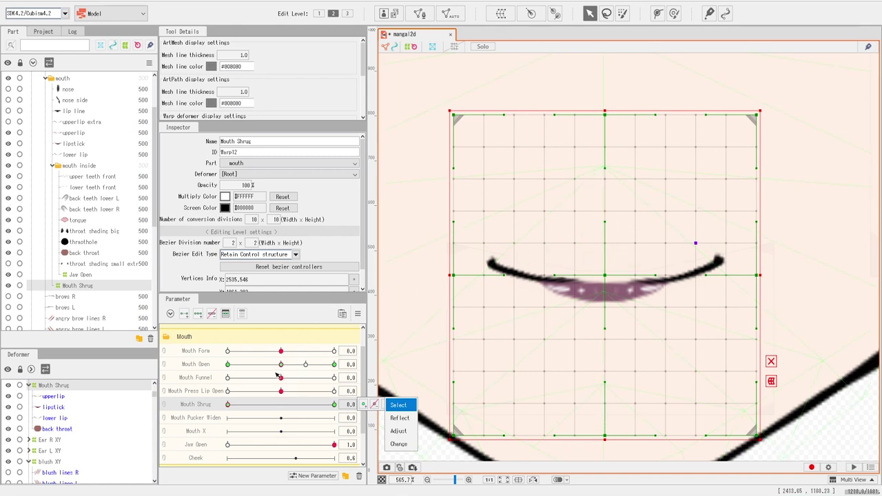
# Step: Create a warp deformer named Mouth Widen X in the mouth part as parent of the Mouth Shrug deformer
pyautogui.click(64, 289)
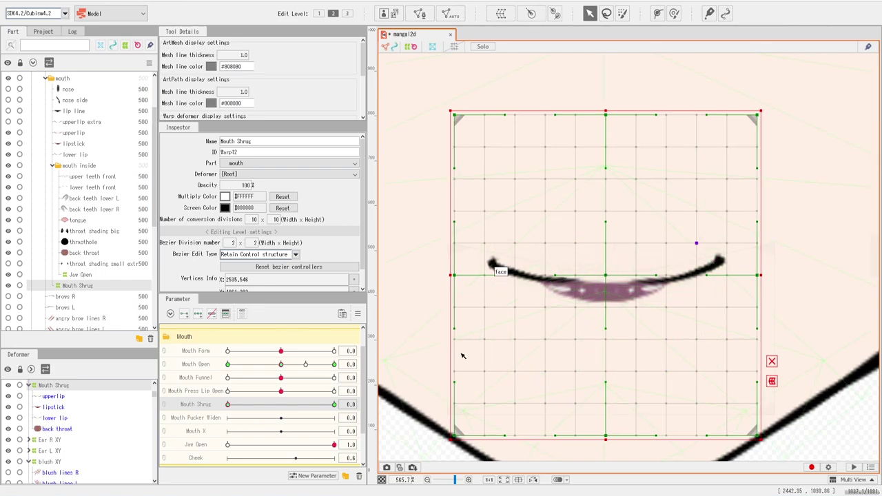
pyautogui.moveTo(462, 354); pyautogui.dragTo(497, 316)
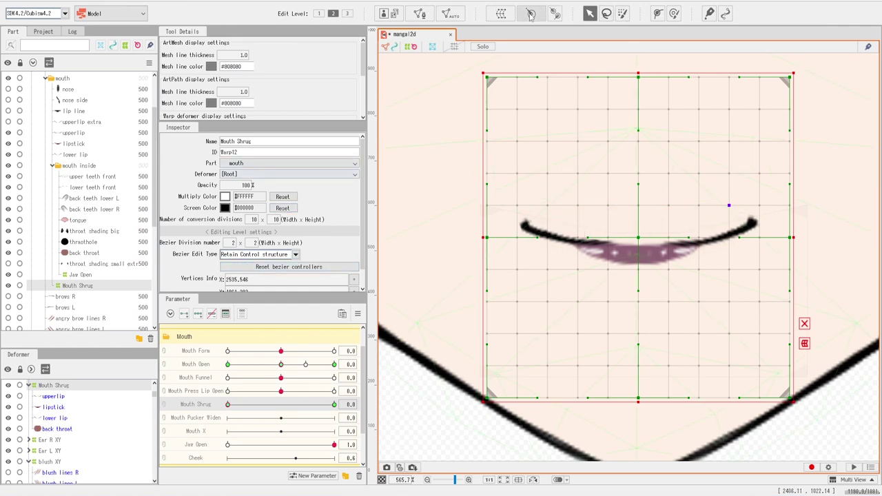
pyautogui.click(501, 14)
pyautogui.moveTo(584, 288); pyautogui.dragTo(391, 280)
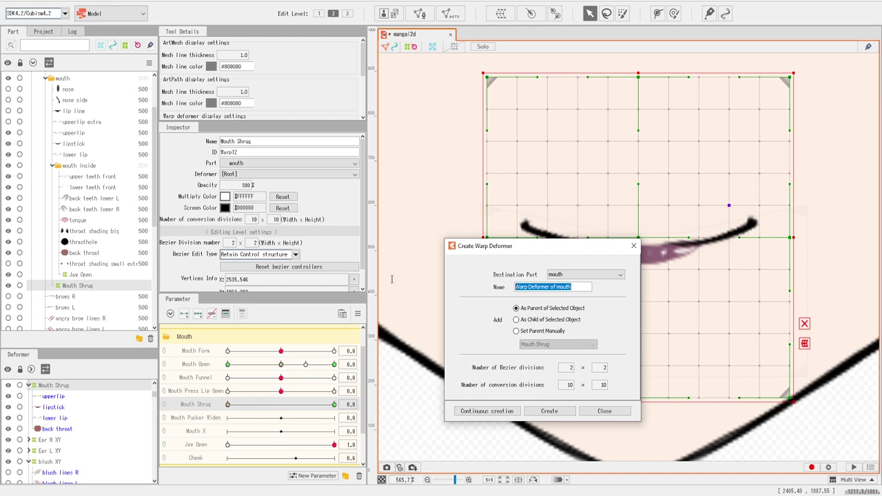
pyautogui.write('Mouth Widen X')
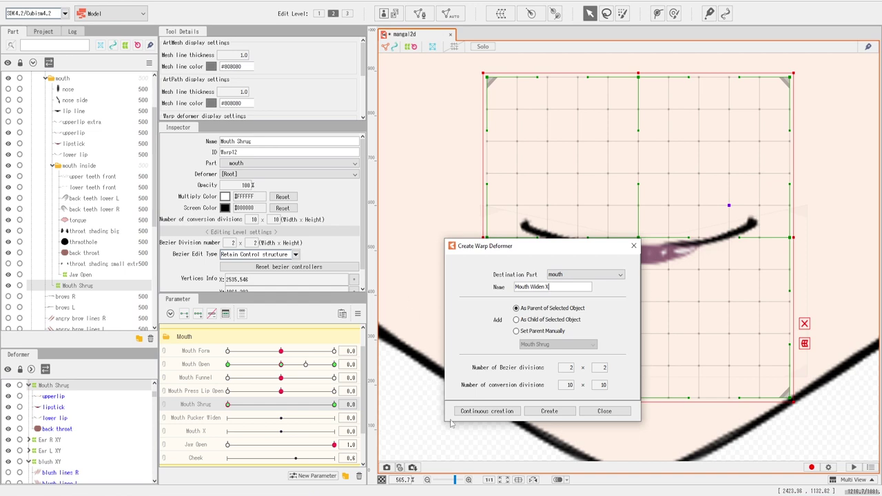
pyautogui.click(551, 411)
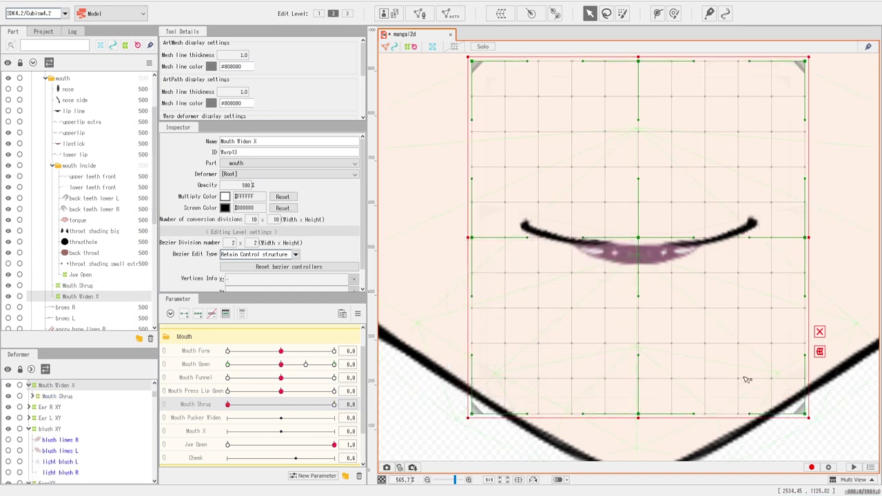
# Step: Add three keyforms each on Mouth Pucker Widen and Mouth X to Mouth Widen X, and set Mouth Pucker Widen to -1
pyautogui.moveTo(768, 341); pyautogui.dragTo(734, 377)
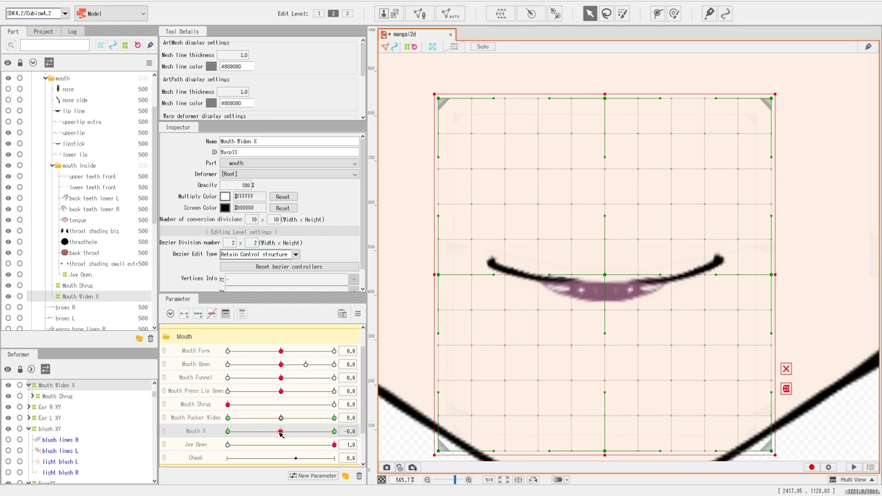
pyautogui.click(280, 431)
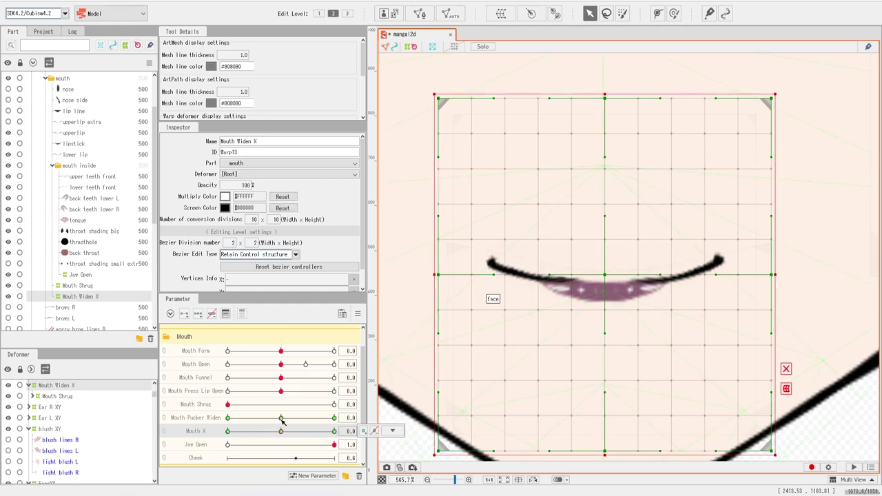
pyautogui.moveTo(282, 421); pyautogui.dragTo(342, 416)
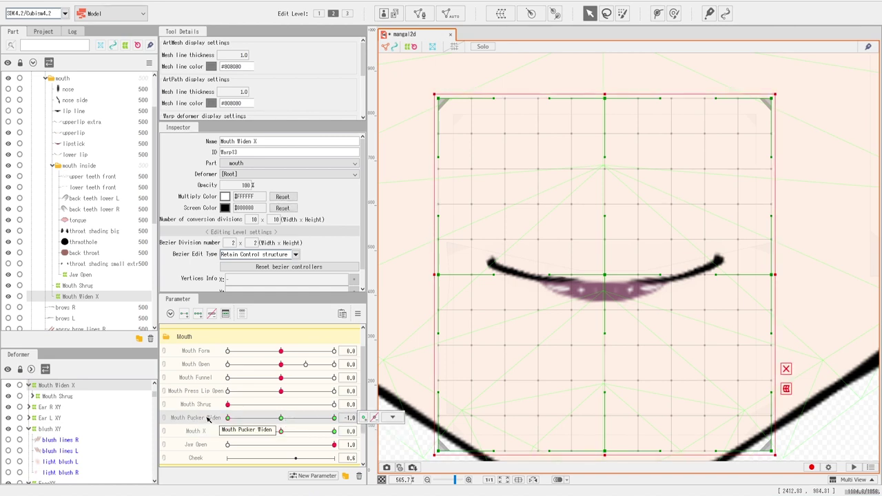
# Step: Narrow the Mouth Widen X deformer from both sides at Mouth Pucker Widen -1
pyautogui.scroll(-1, 600, 342)
pyautogui.moveTo(599, 343); pyautogui.dragTo(603, 332)
pyautogui.moveTo(728, 284); pyautogui.dragTo(698, 290)
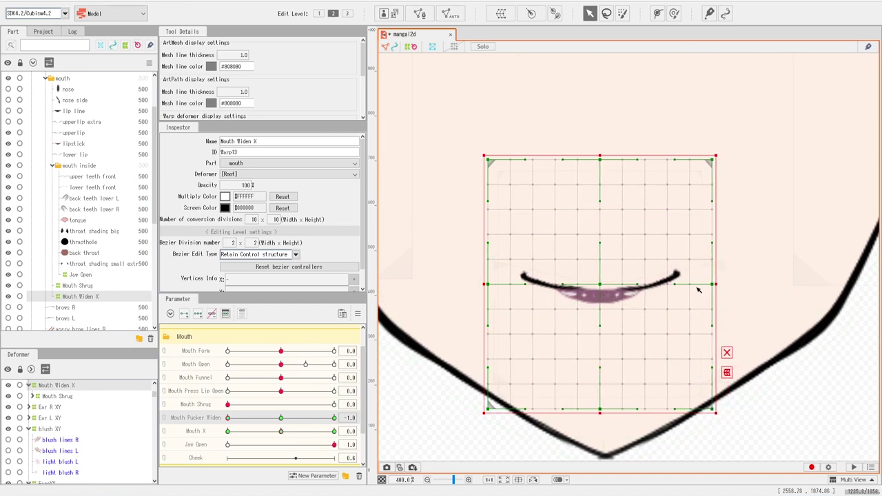
pyautogui.moveTo(484, 284); pyautogui.dragTo(496, 285)
# Step: Shape the puckered mouth with the deform brush, pulling in the corners and making the lip centre fuller
pyautogui.click(674, 13)
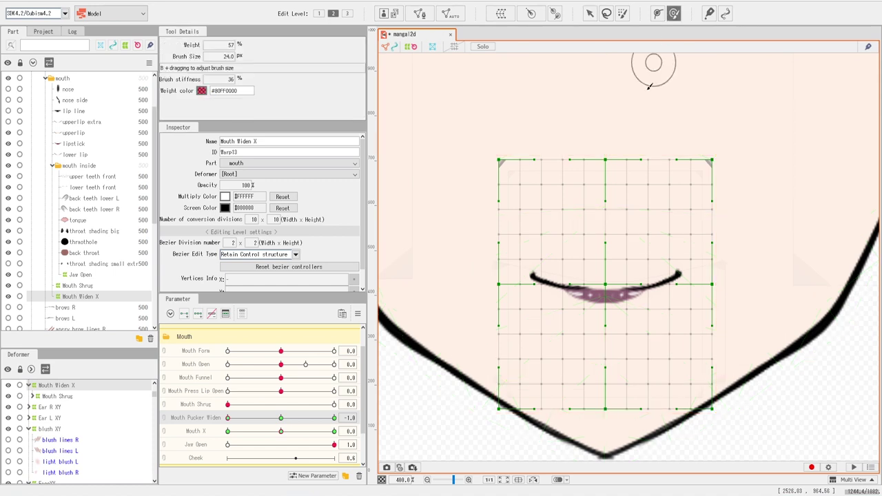
pyautogui.moveTo(685, 282); pyautogui.dragTo(683, 280)
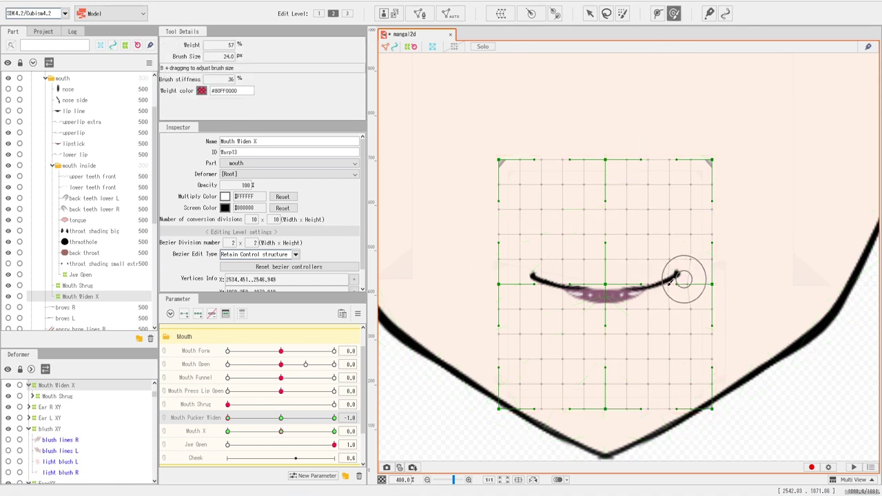
pyautogui.moveTo(530, 276); pyautogui.dragTo(535, 279)
pyautogui.moveTo(597, 283)
pyautogui.mouseDown()
pyautogui.moveTo(590, 282)
pyautogui.moveTo(612, 269)
pyautogui.moveTo(606, 291)
pyautogui.moveTo(617, 306)
pyautogui.moveTo(589, 302)
pyautogui.moveTo(613, 315)
pyautogui.moveTo(612, 270)
pyautogui.moveTo(627, 274)
pyautogui.moveTo(589, 280)
pyautogui.mouseUp()
pyautogui.scroll(2, 621, 294)
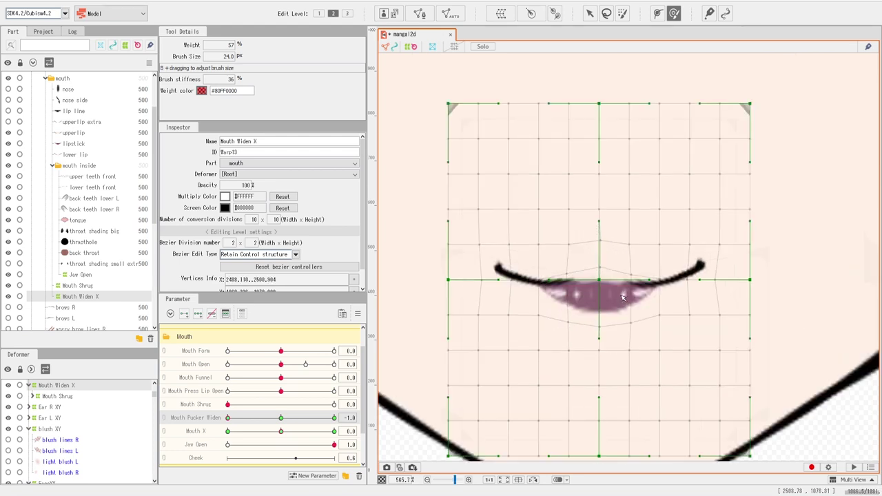
pyautogui.moveTo(644, 272); pyautogui.dragTo(605, 252)
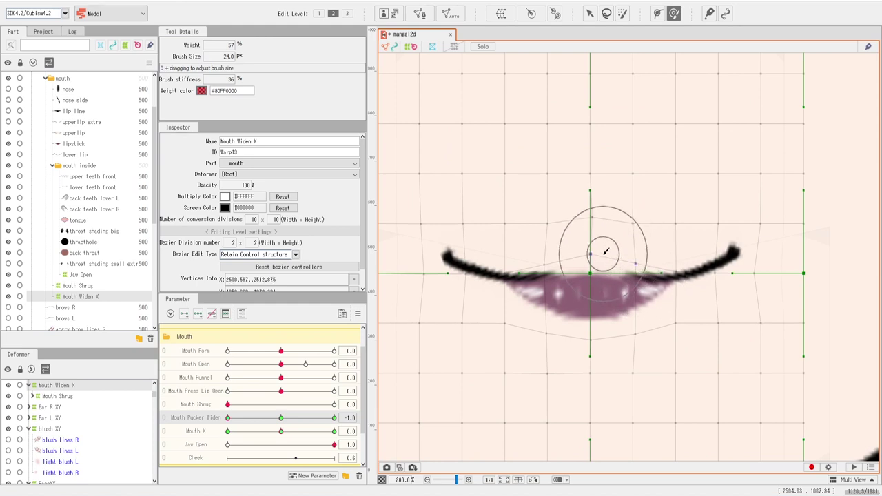
pyautogui.moveTo(749, 289); pyautogui.dragTo(744, 288)
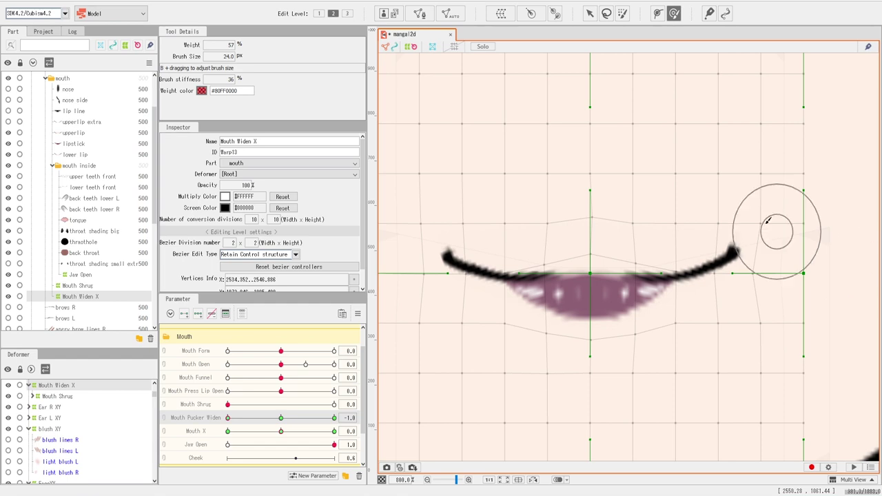
# Step: Widen the Mouth Widen X deformer on both sides at Mouth Pucker Widen 1 and touch up its grid with the deform brush
pyautogui.scroll(-2, 735, 348)
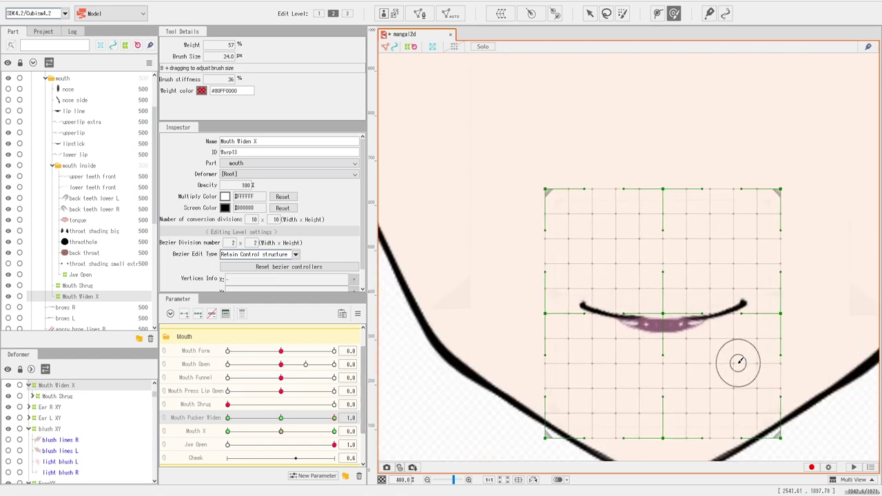
pyautogui.click(591, 13)
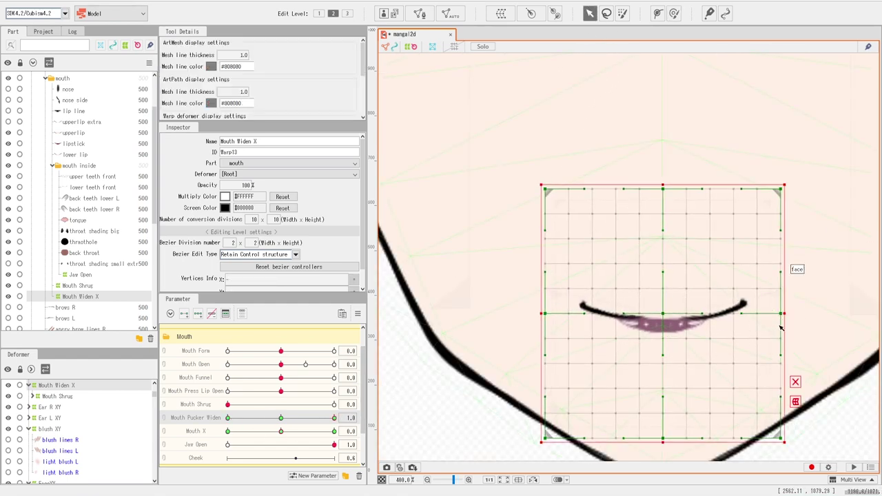
pyautogui.moveTo(784, 313); pyautogui.dragTo(795, 313)
pyautogui.scroll(2, 572, 333)
pyautogui.moveTo(566, 339); pyautogui.dragTo(521, 306)
pyautogui.click(674, 13)
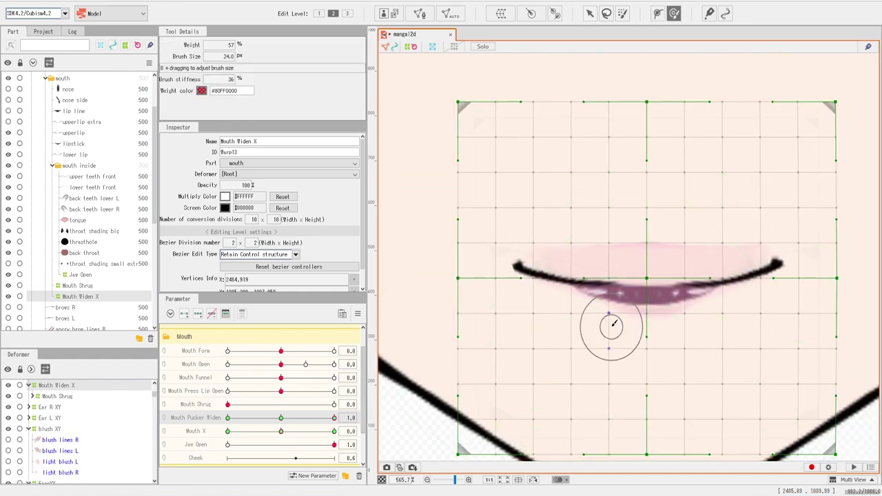
pyautogui.moveTo(334, 419)
pyautogui.mouseDown()
pyautogui.moveTo(200, 420)
pyautogui.moveTo(334, 418)
pyautogui.mouseUp()
pyautogui.scroll(-2, 539, 335)
pyautogui.click(590, 13)
pyautogui.moveTo(479, 295); pyautogui.dragTo(471, 295)
pyautogui.moveTo(753, 295); pyautogui.dragTo(761, 295)
# Step: Narrow the deformer's sides further at Mouth Pucker Widen -1, and return the parameter to 0
pyautogui.moveTo(334, 419); pyautogui.dragTo(227, 419)
pyautogui.moveTo(723, 296); pyautogui.dragTo(714, 296)
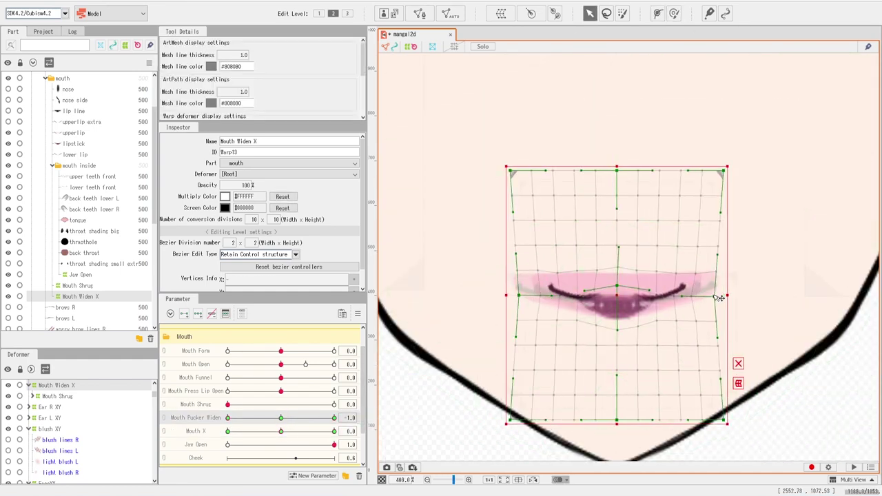
pyautogui.rightClick(212, 424)
pyautogui.click(280, 418)
pyautogui.scroll(-2, 279, 418)
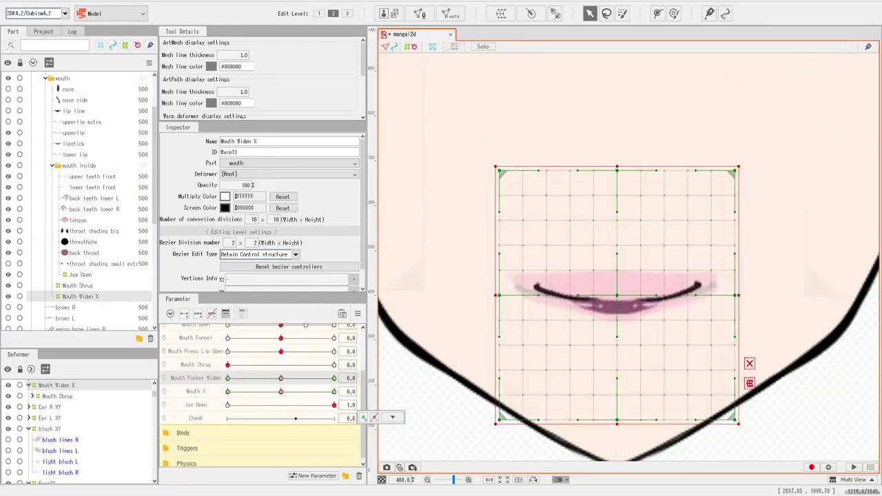
pyautogui.scroll(-1, 278, 394)
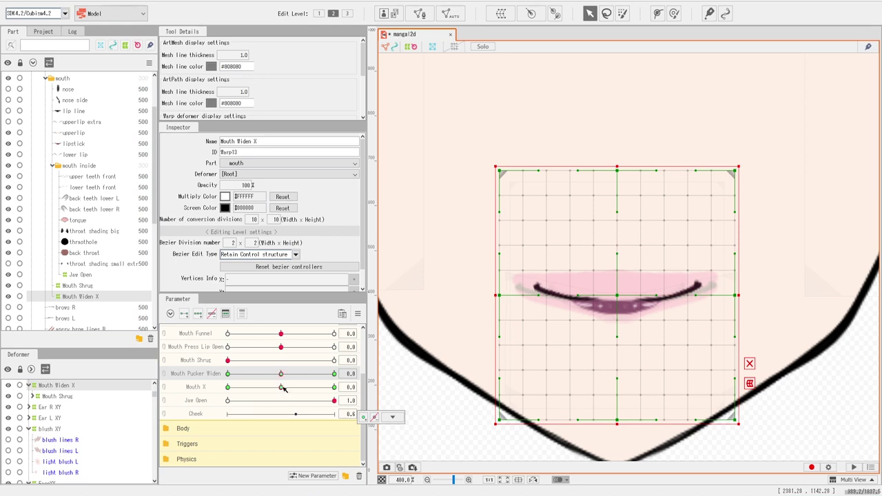
pyautogui.hotkey('ctrl', '-')
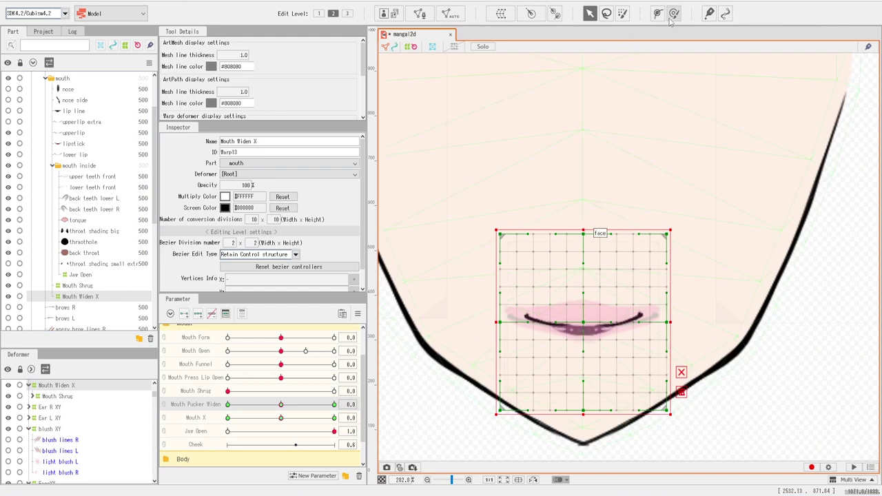
pyautogui.click(675, 14)
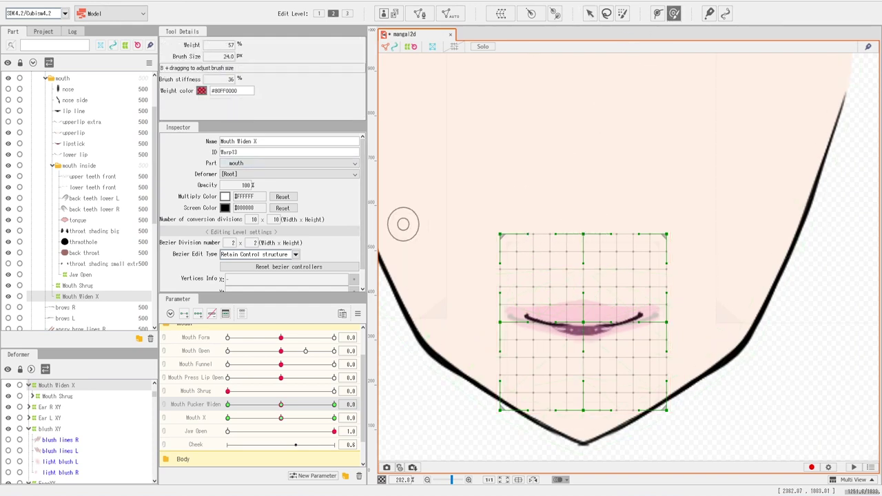
pyautogui.moveTo(228, 56); pyautogui.dragTo(232, 56)
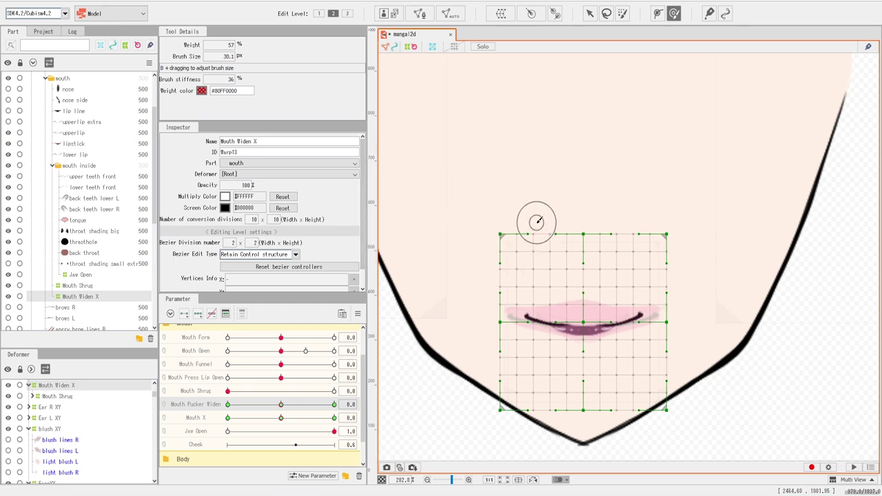
pyautogui.moveTo(536, 223); pyautogui.dragTo(540, 400)
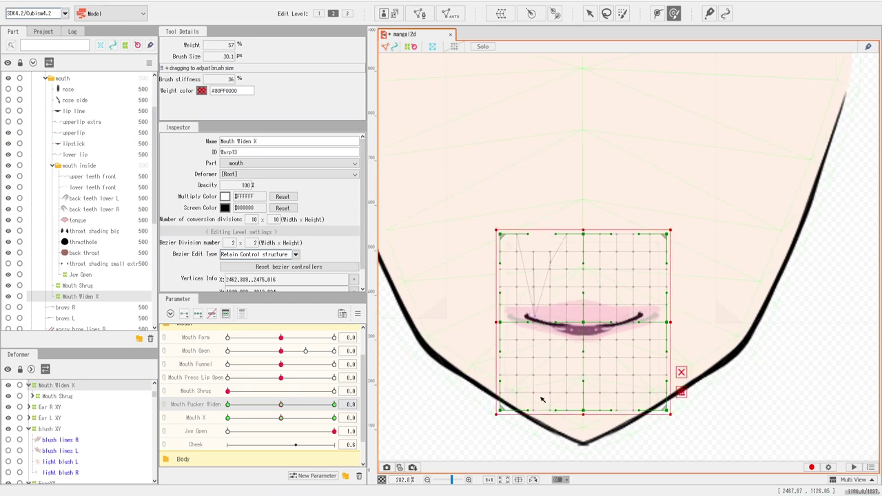
pyautogui.hotkey('ctrl', 'z')
# Step: Weight-paint a selection over the central columns of the Mouth Widen X deformer grid, from its upper to its lower edge
pyautogui.click(622, 13)
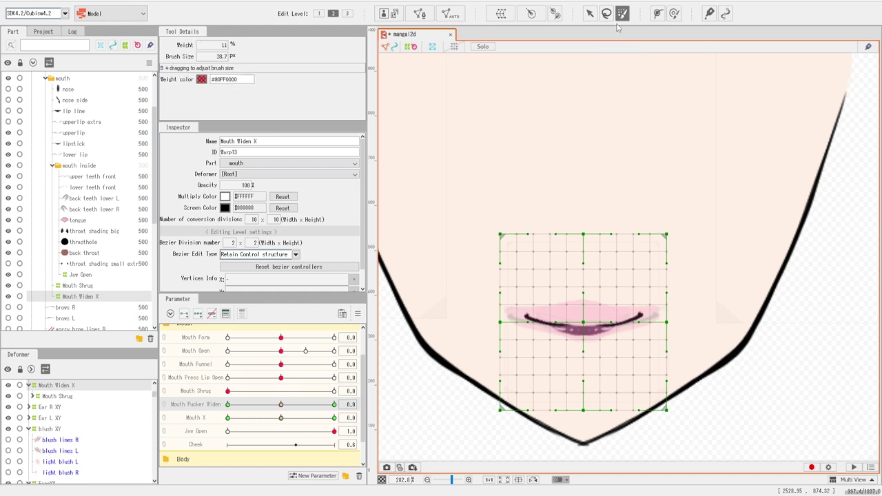
pyautogui.moveTo(510, 257)
pyautogui.mouseDown()
pyautogui.moveTo(540, 347)
pyautogui.moveTo(557, 286)
pyautogui.moveTo(585, 418)
pyautogui.moveTo(627, 417)
pyautogui.moveTo(589, 360)
pyautogui.moveTo(565, 241)
pyautogui.moveTo(544, 386)
pyautogui.moveTo(581, 234)
pyautogui.moveTo(583, 410)
pyautogui.moveTo(610, 228)
pyautogui.moveTo(600, 413)
pyautogui.moveTo(611, 357)
pyautogui.moveTo(591, 341)
pyautogui.mouseUp()
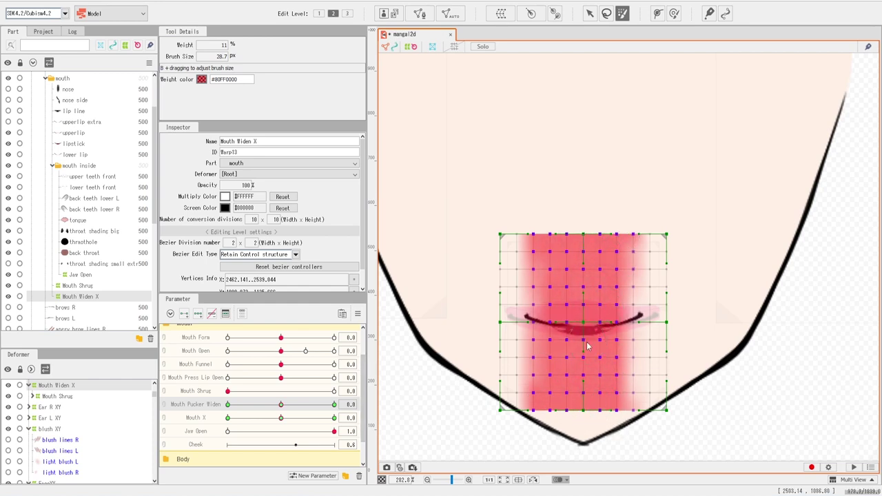
pyautogui.click(590, 13)
pyautogui.moveTo(584, 299); pyautogui.dragTo(586, 141)
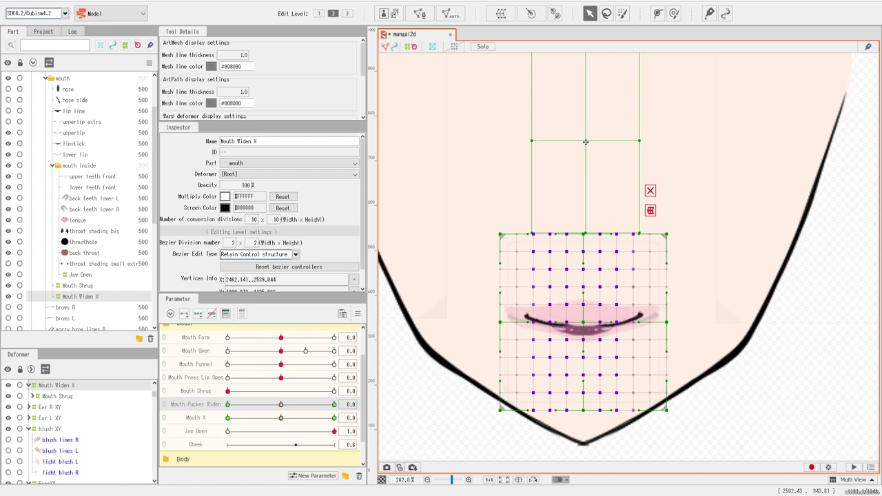
pyautogui.moveTo(642, 236); pyautogui.dragTo(644, 252)
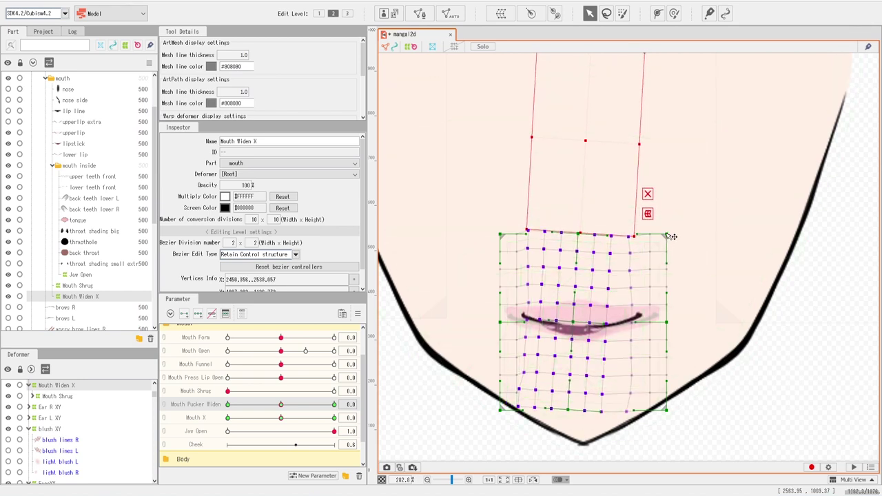
pyautogui.click(674, 13)
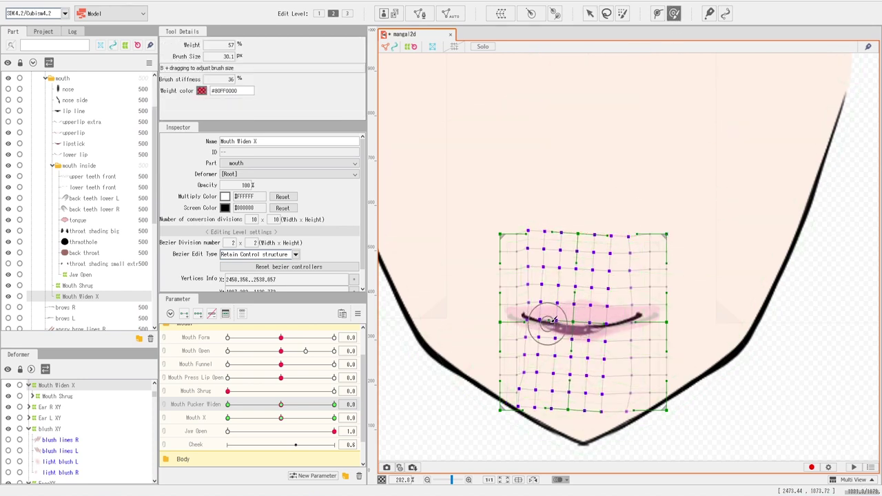
pyautogui.moveTo(562, 311); pyautogui.dragTo(531, 317)
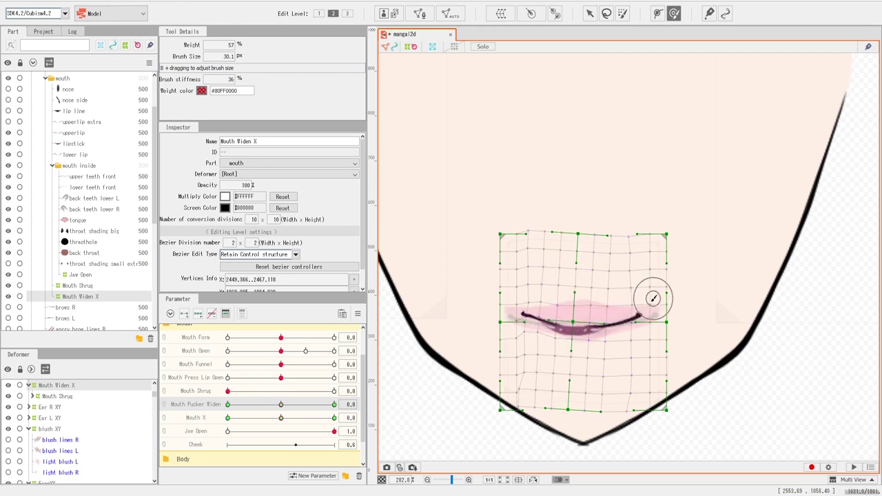
pyautogui.moveTo(650, 305); pyautogui.dragTo(644, 313)
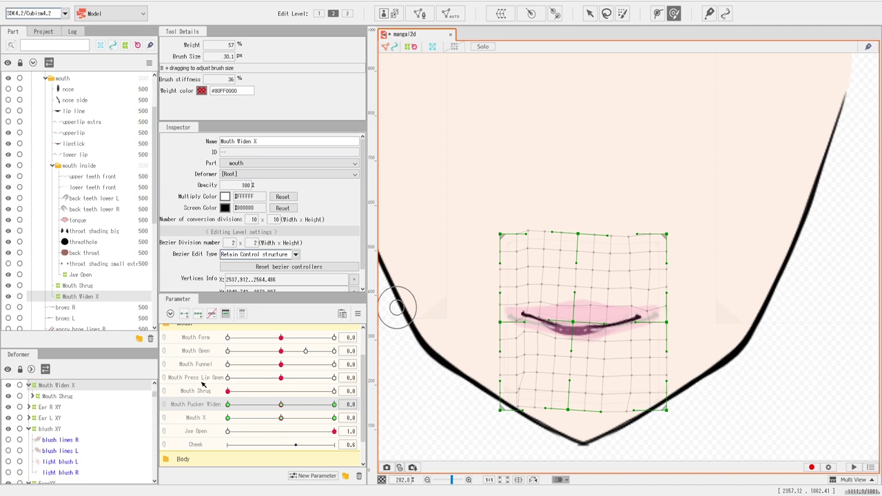
pyautogui.hotkey('ctrl', 'z')
pyautogui.hotkey('ctrl', 'z')
pyautogui.hotkey('ctrl', 'z')
pyautogui.hotkey('ctrl', 'z')
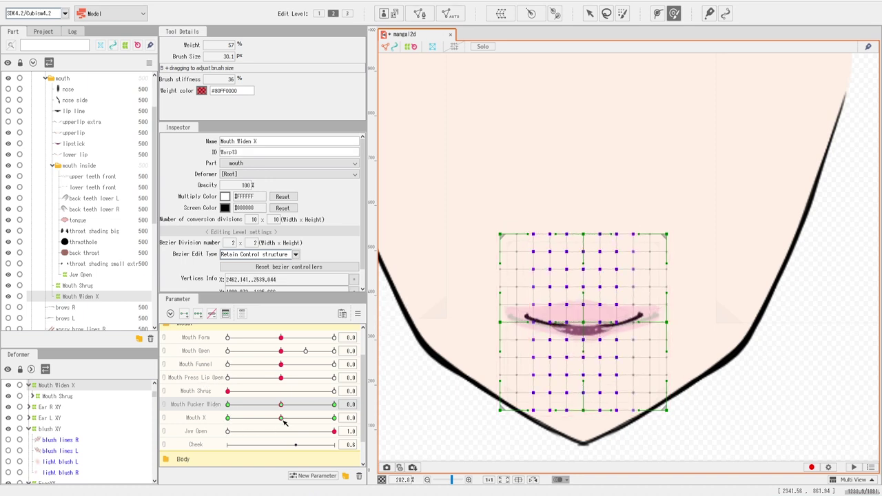
# Step: At Mouth X -1, tilt the weighted centre of the Mouth Widen X deformer, lowering its right-hand middle point and raising the left-hand one
pyautogui.moveTo(284, 422); pyautogui.dragTo(3, 331)
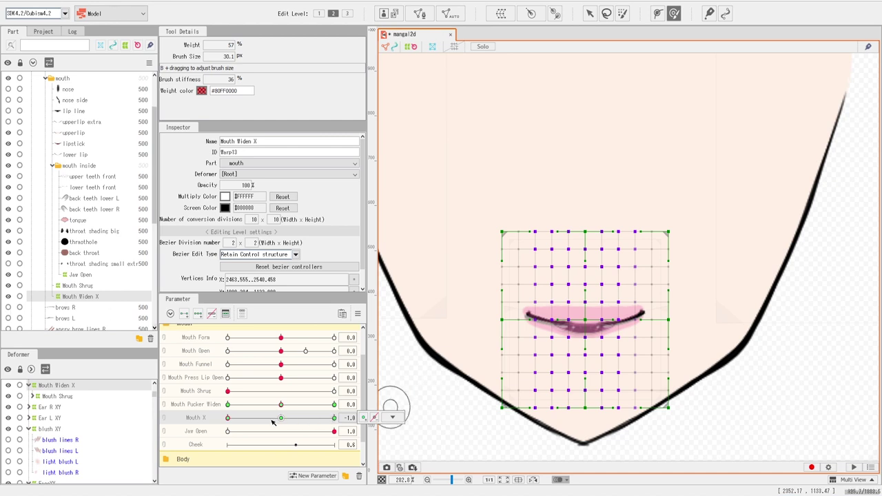
pyautogui.moveTo(278, 420); pyautogui.dragTo(201, 419)
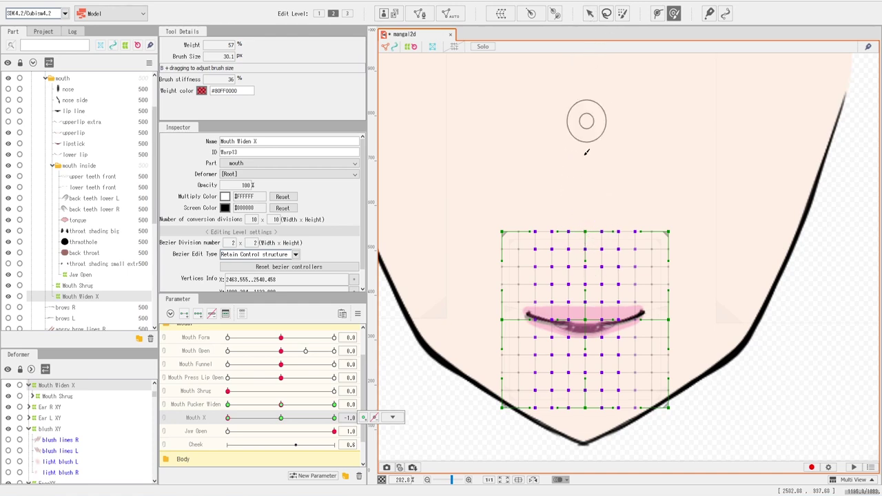
pyautogui.click(589, 13)
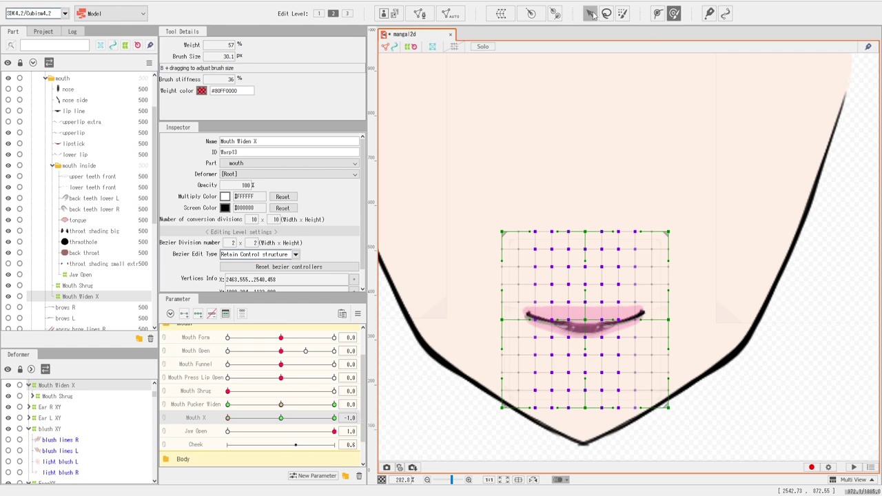
pyautogui.moveTo(586, 348); pyautogui.dragTo(580, 144)
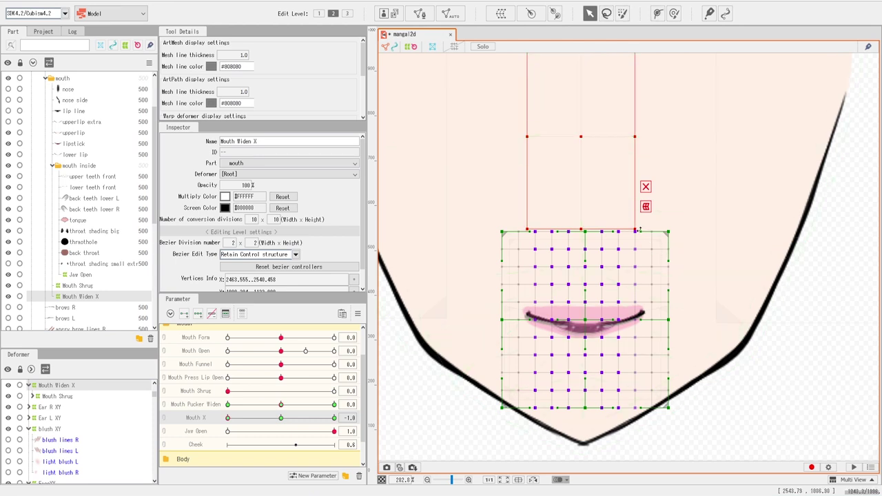
pyautogui.moveTo(640, 230); pyautogui.dragTo(639, 248)
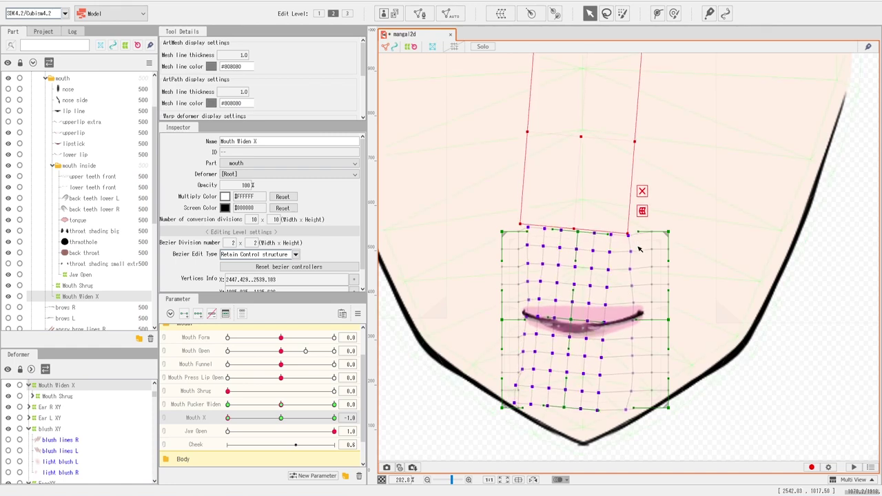
pyautogui.moveTo(672, 321); pyautogui.dragTo(658, 336)
pyautogui.moveTo(502, 320); pyautogui.dragTo(494, 314)
pyautogui.press('b')
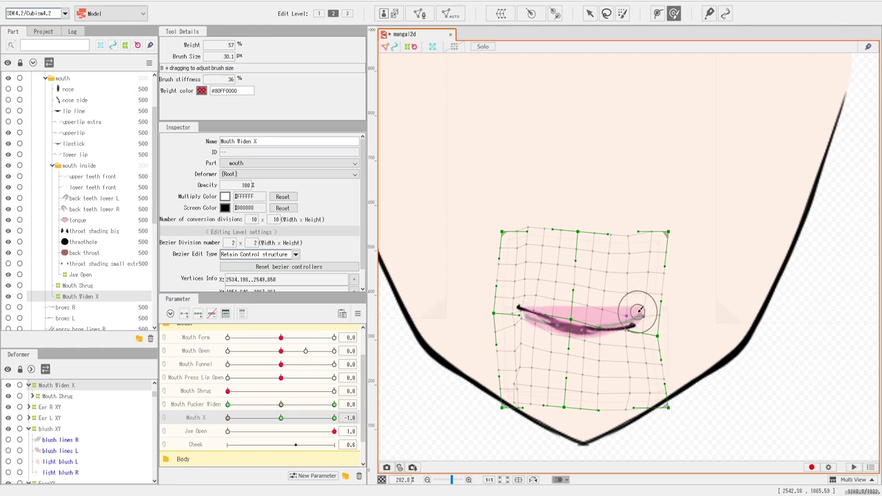
# Step: Set Mouth Open to 1, touch up the open mouth's outline with the deform brush, and add three keyforms on Mouth Open
pyautogui.click(334, 351)
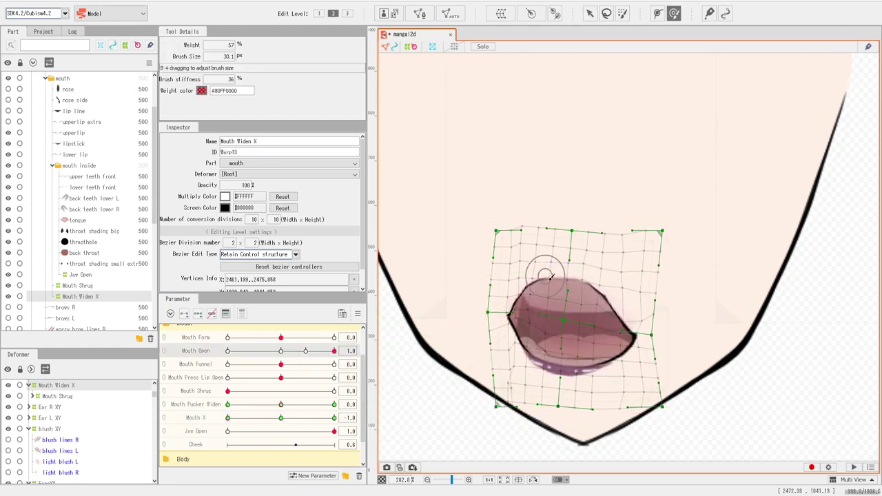
pyautogui.press('v')
pyautogui.scroll(5, 638, 356)
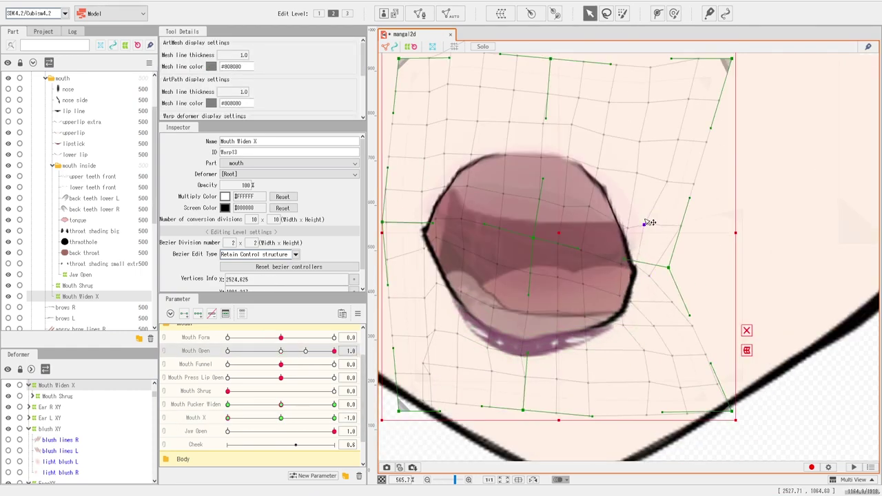
pyautogui.press('g')
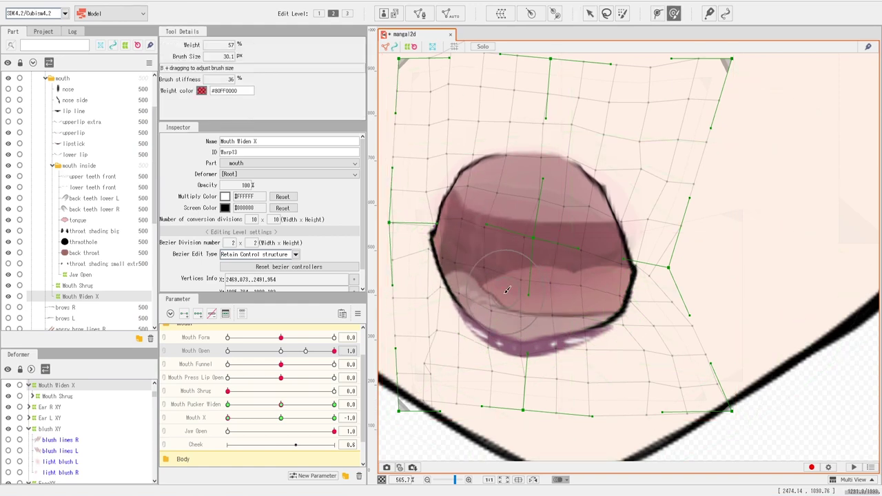
pyautogui.moveTo(635, 190); pyautogui.dragTo(628, 178)
pyautogui.click(198, 314)
# Step: Refine the left side of the closed mouth with the deform brush at Mouth Open 0, comparing it with Mouth Open 1
pyautogui.click(281, 351)
pyautogui.scroll(-2, 605, 398)
pyautogui.moveTo(503, 295); pyautogui.dragTo(478, 279)
pyautogui.click(334, 350)
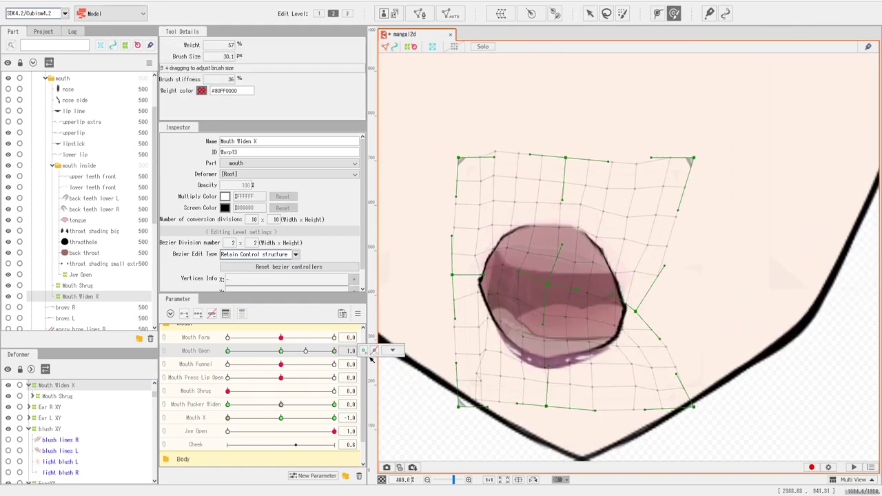
pyautogui.moveTo(370, 359); pyautogui.dragTo(280, 352)
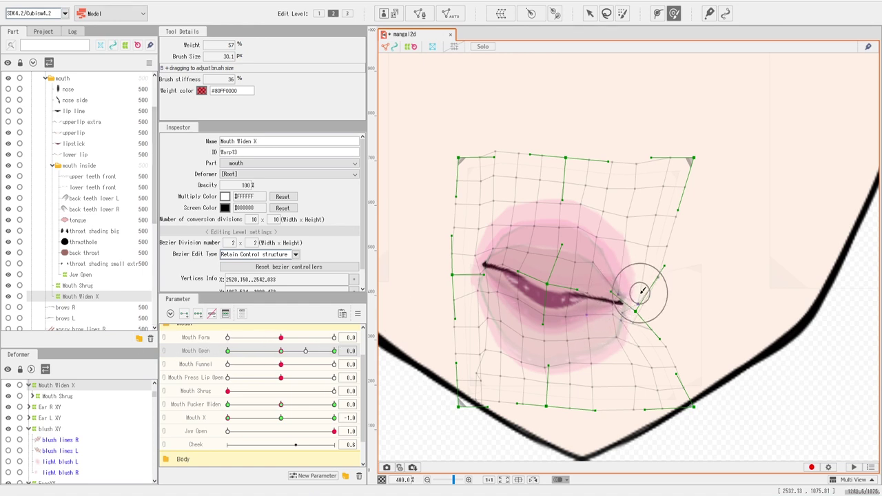
# Step: At Mouth Open 1, pull in the right side and smooth the lower lip of the open mouth with the deform brush
pyautogui.moveTo(281, 352); pyautogui.dragTo(369, 355)
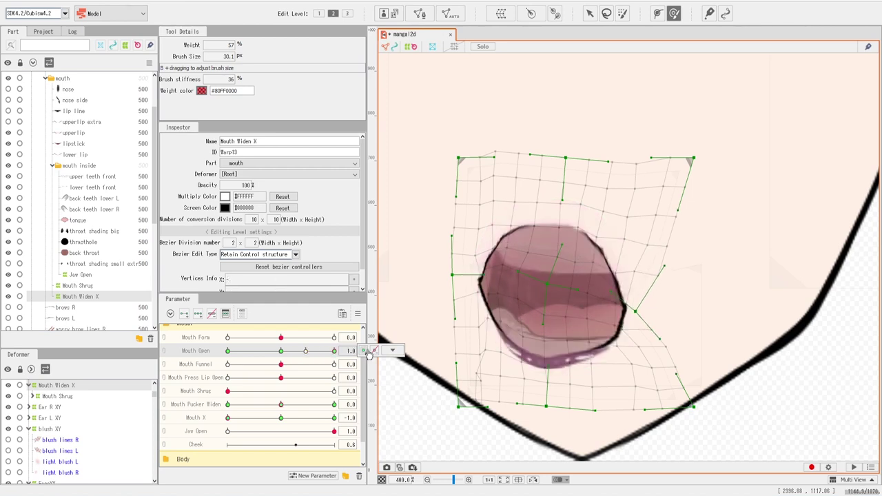
pyautogui.moveTo(627, 348); pyautogui.dragTo(597, 354)
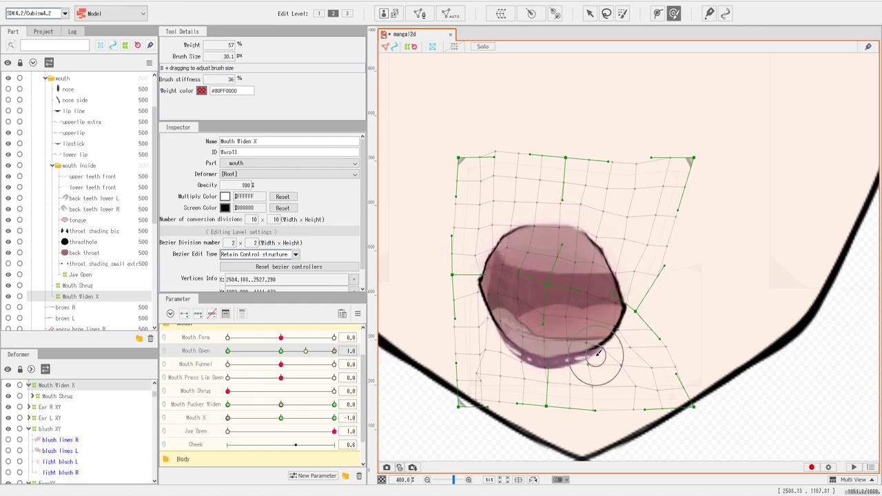
pyautogui.moveTo(624, 319); pyautogui.dragTo(612, 315)
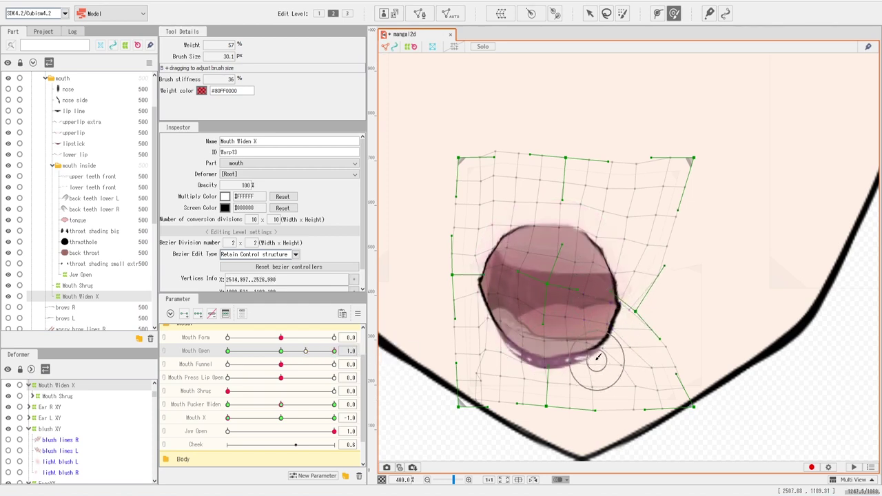
pyautogui.moveTo(597, 357)
pyautogui.mouseDown()
pyautogui.moveTo(575, 372)
pyautogui.moveTo(531, 368)
pyautogui.mouseUp()
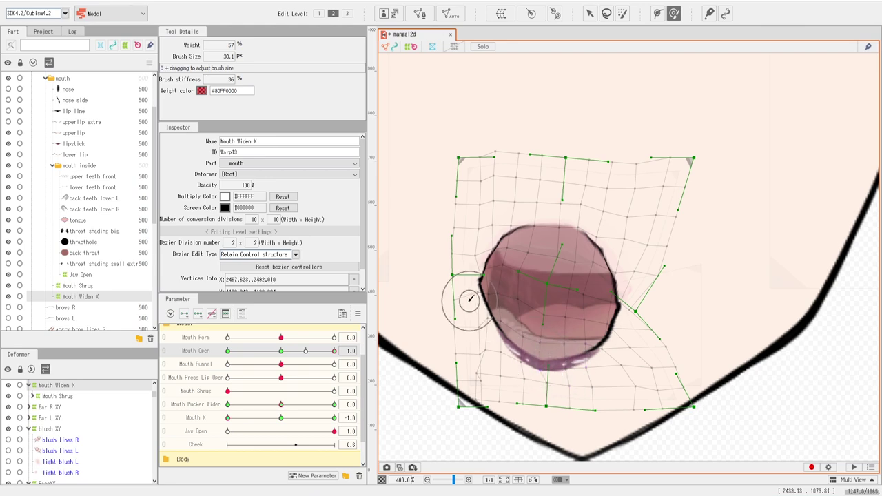
# Step: Compare Mouth X at 0 and -1, adjust the left half of the deformer grid at -1, and turn off onion skinning
pyautogui.click(283, 419)
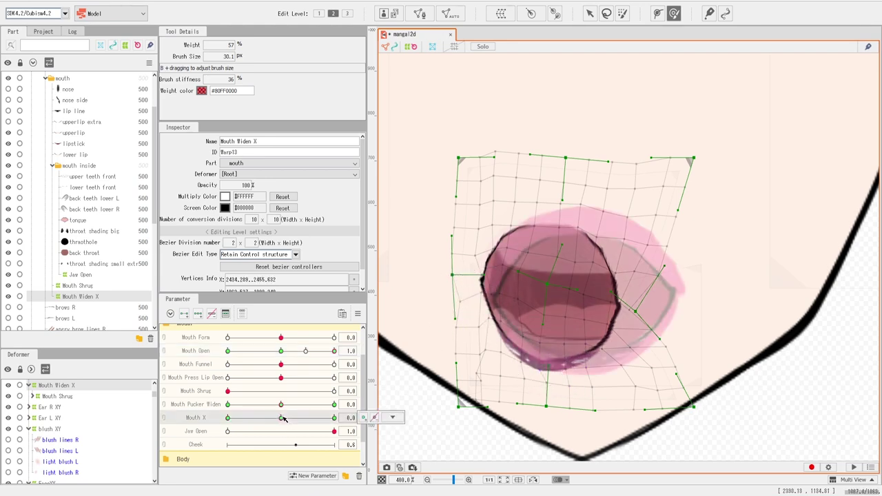
pyautogui.moveTo(283, 418); pyautogui.dragTo(184, 422)
pyautogui.click(589, 13)
pyautogui.moveTo(413, 133); pyautogui.dragTo(542, 436)
pyautogui.click(558, 480)
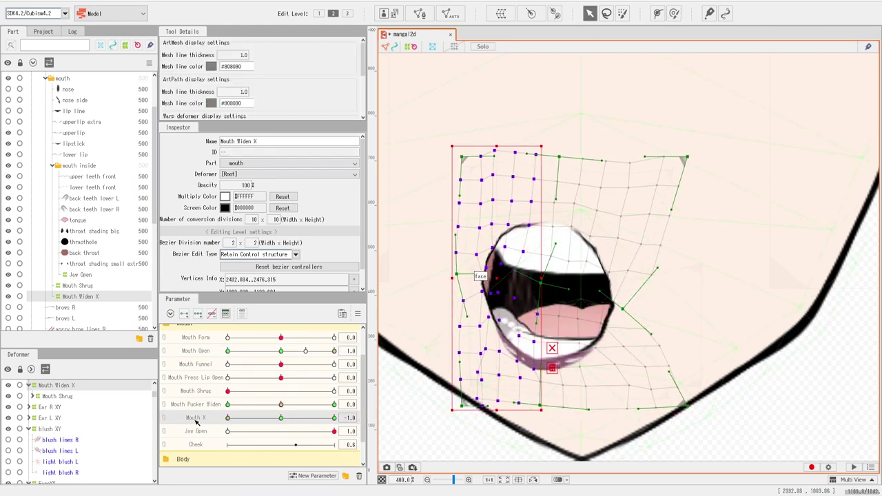
# Step: Reshape the closed mouth at Mouth Open 0 and Mouth X -1 by moving the control point beside its right-hand corner
pyautogui.click(658, 14)
pyautogui.click(674, 14)
pyautogui.click(282, 351)
pyautogui.scroll(-3, 561, 352)
pyautogui.moveTo(281, 404)
pyautogui.mouseDown()
pyautogui.moveTo(349, 405)
pyautogui.moveTo(281, 405)
pyautogui.mouseUp()
pyautogui.moveTo(282, 351)
pyautogui.mouseDown()
pyautogui.moveTo(185, 364)
pyautogui.moveTo(281, 352)
pyautogui.mouseUp()
pyautogui.scroll(3, 524, 333)
pyautogui.scroll(3, 673, 349)
pyautogui.click(589, 14)
pyautogui.moveTo(704, 322); pyautogui.dragTo(675, 281)
pyautogui.click(409, 222)
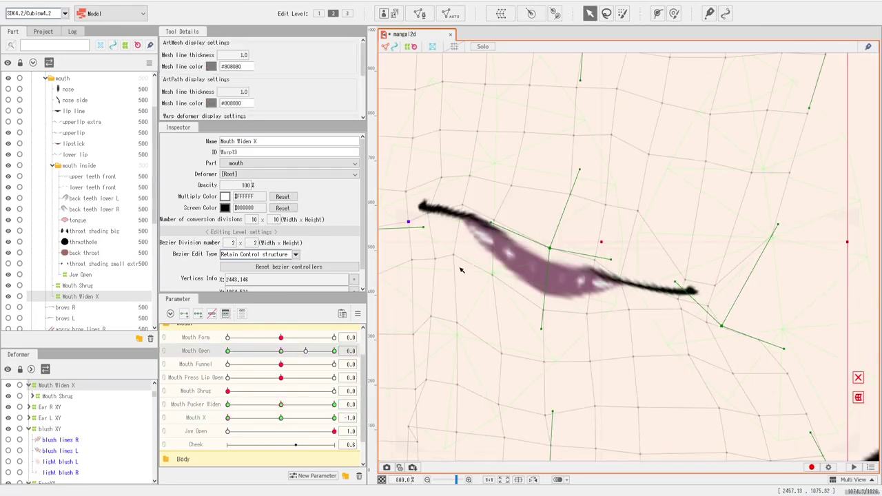
pyautogui.scroll(-5, 591, 325)
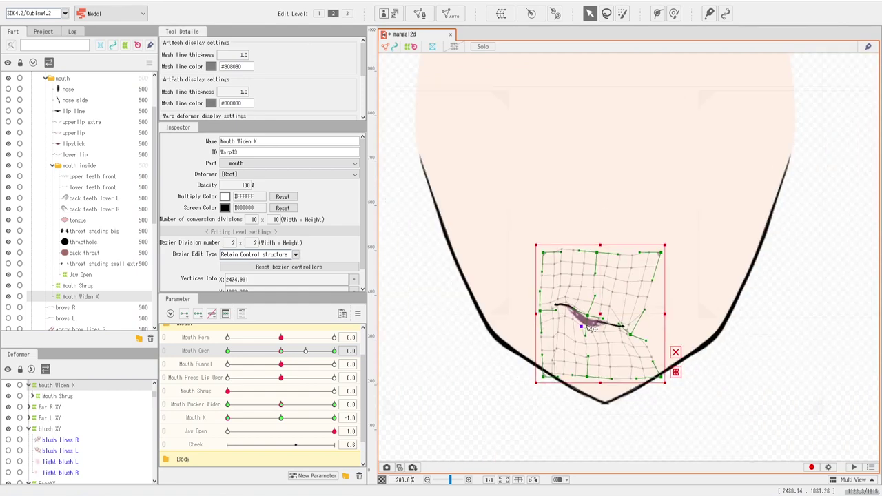
# Step: Preview Mouth X and Mouth Open at 1, and return both parameters to 0
pyautogui.scroll(2, 591, 329)
pyautogui.moveTo(282, 351)
pyautogui.mouseDown()
pyautogui.moveTo(295, 351)
pyautogui.moveTo(282, 351)
pyautogui.mouseUp()
pyautogui.moveTo(282, 418); pyautogui.dragTo(342, 417)
pyautogui.moveTo(281, 351); pyautogui.dragTo(336, 351)
pyautogui.moveTo(335, 417); pyautogui.dragTo(281, 419)
pyautogui.moveTo(335, 351); pyautogui.dragTo(283, 354)
pyautogui.moveTo(281, 418)
pyautogui.mouseDown()
pyautogui.moveTo(251, 422)
pyautogui.moveTo(282, 420)
pyautogui.mouseUp()
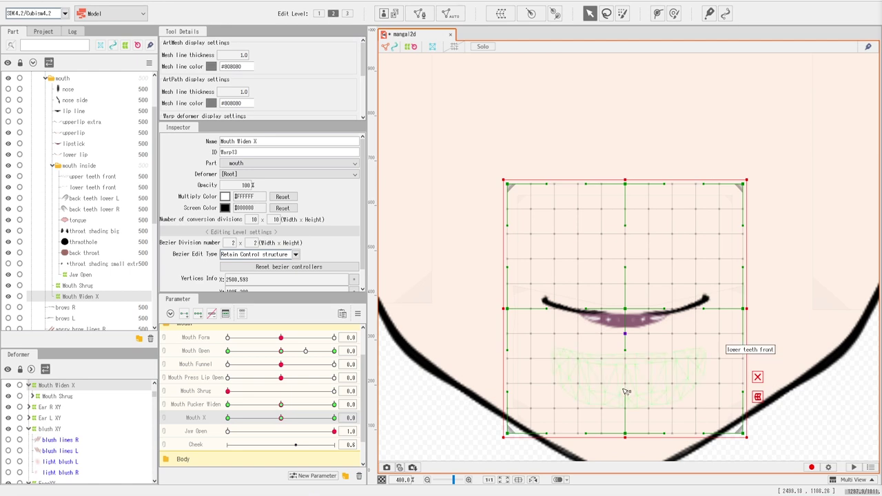
# Step: Synthesize the corners of Mouth Pucker Widen and Mouth X for the selected deformer, referencing the default value
pyautogui.scroll(1, 288, 348)
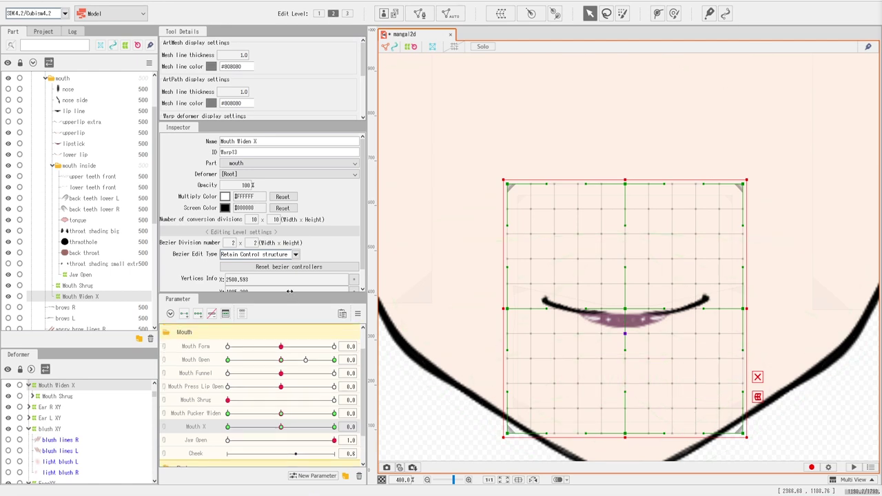
pyautogui.moveTo(290, 291); pyautogui.dragTo(290, 264)
pyautogui.click(358, 285)
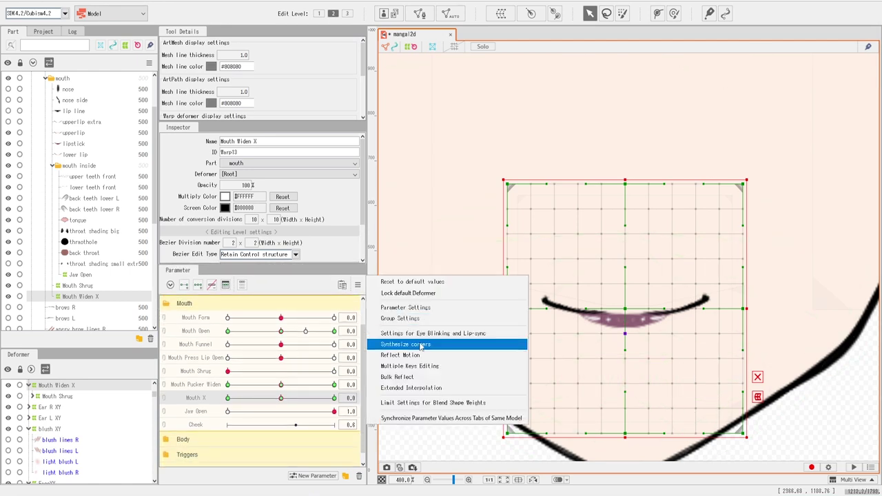
pyautogui.click(414, 344)
pyautogui.click(452, 170)
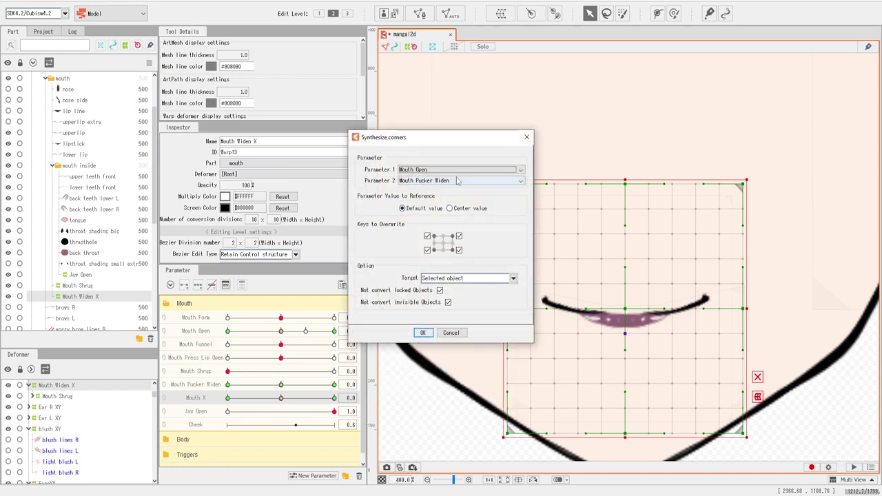
pyautogui.click(442, 186)
pyautogui.click(455, 181)
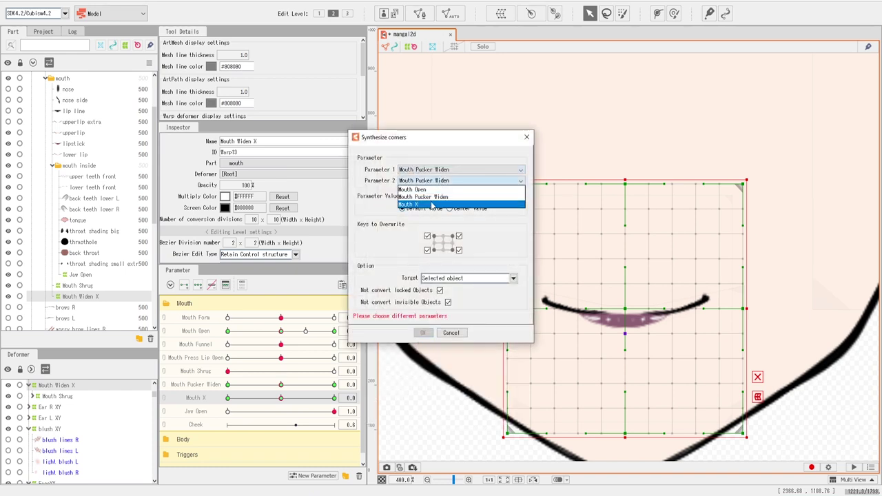
pyautogui.click(432, 203)
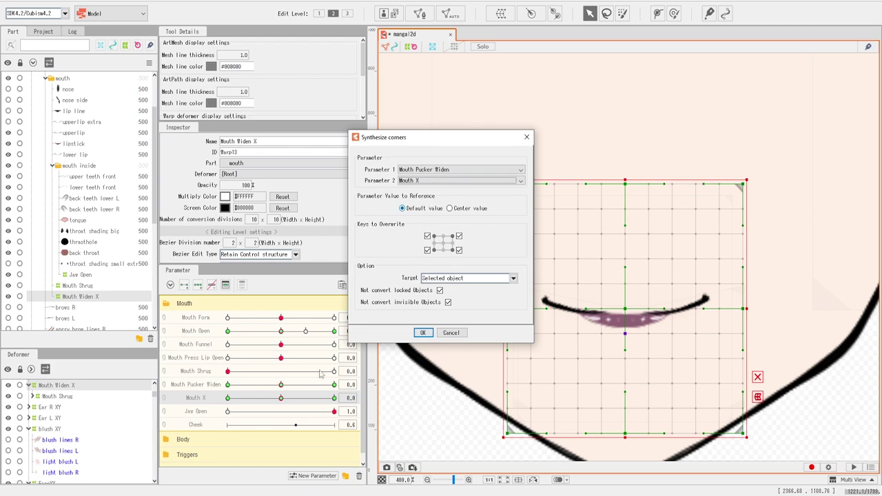
pyautogui.click(424, 333)
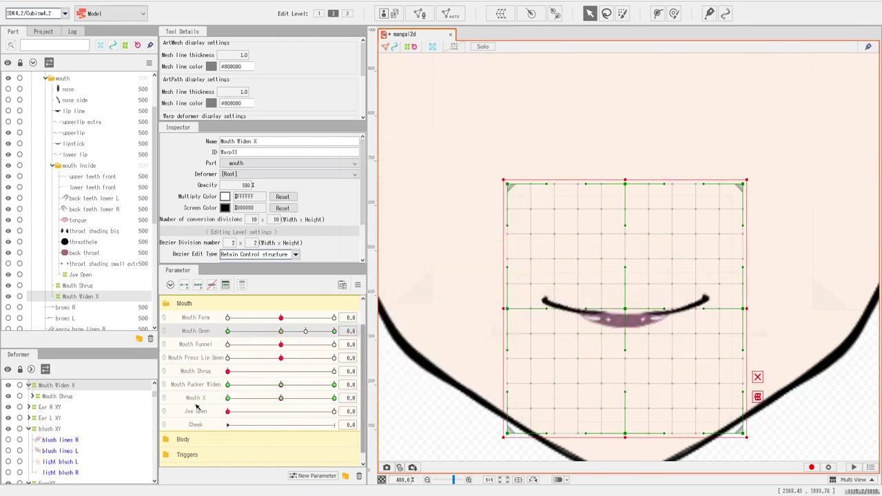
# Step: Combine Mouth Pucker Widen with Mouth X and test the synthesized corners with Mouth Open at 1
pyautogui.moveTo(265, 373); pyautogui.dragTo(289, 372)
pyautogui.moveTo(282, 331); pyautogui.dragTo(335, 332)
pyautogui.moveTo(289, 386); pyautogui.dragTo(328, 446)
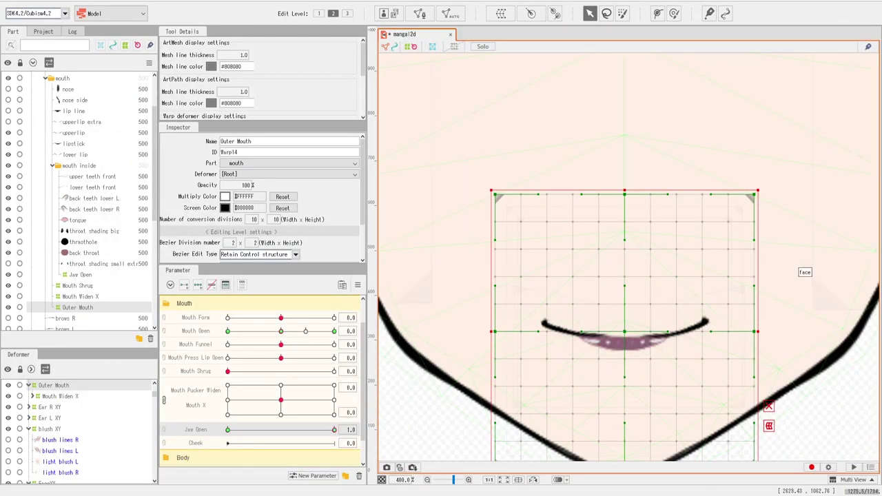
# Step: Separate Mouth Pucker Widen from Mouth X on the Mouth Widen X deformer, and smooth Mouth X with Ellipse Interpolation
pyautogui.click(76, 297)
pyautogui.click(165, 402)
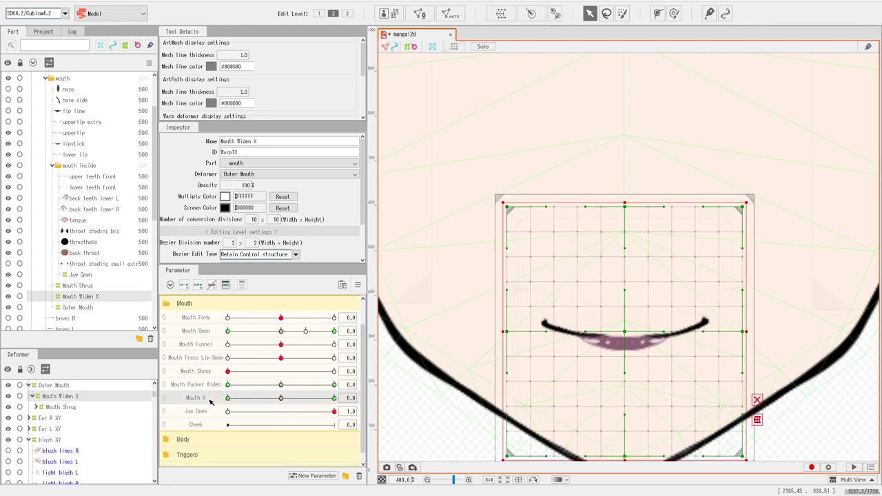
pyautogui.click(358, 286)
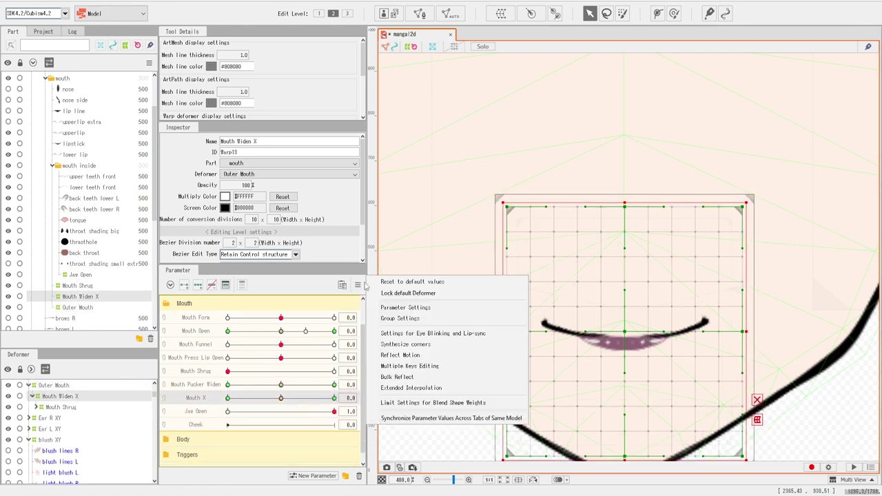
pyautogui.click(430, 389)
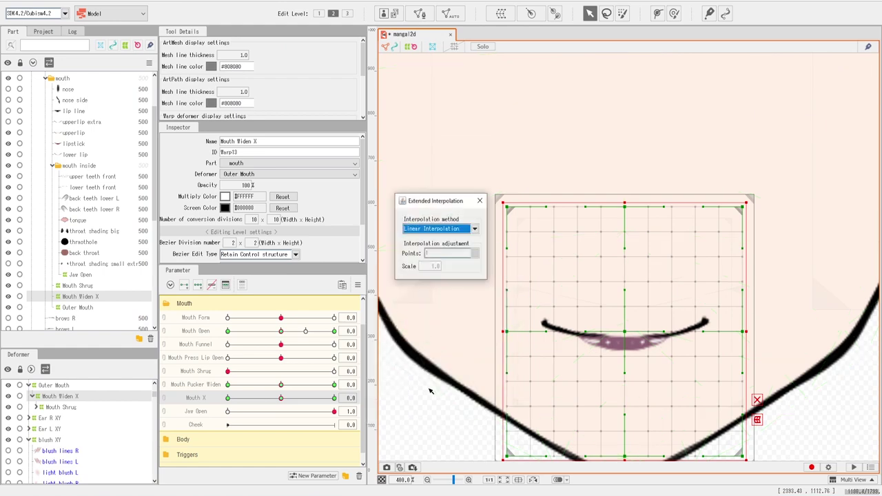
pyautogui.click(442, 226)
pyautogui.click(436, 242)
pyautogui.click(434, 253)
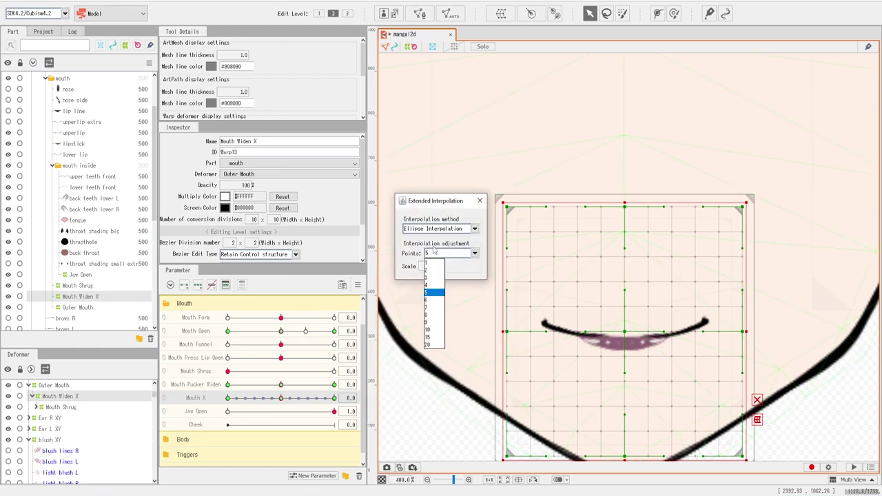
pyautogui.click(412, 246)
pyautogui.moveTo(282, 398); pyautogui.dragTo(107, 405)
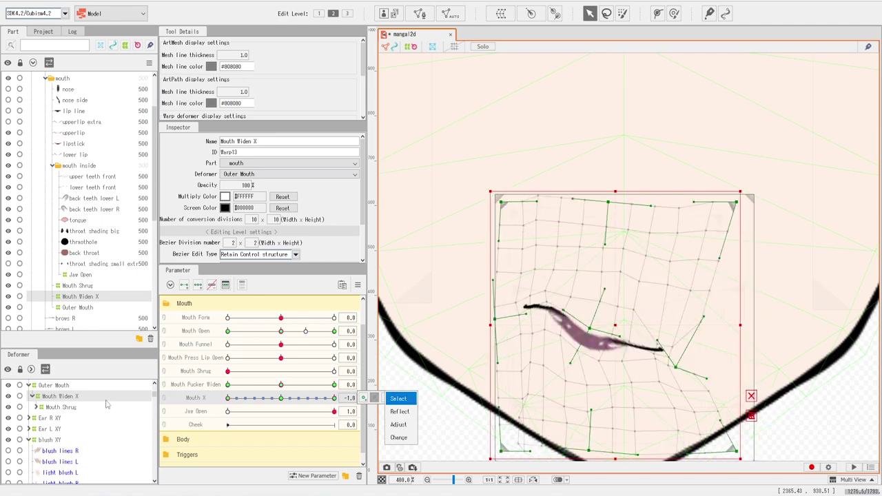
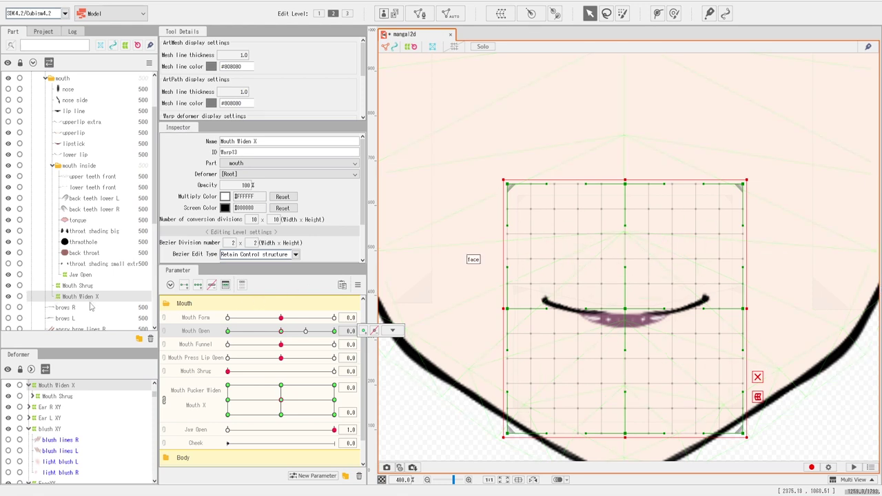
# Step: Create a warp deformer called Outer Mouth in the mouth part as the parent of Mouth Widen X
pyautogui.click(503, 16)
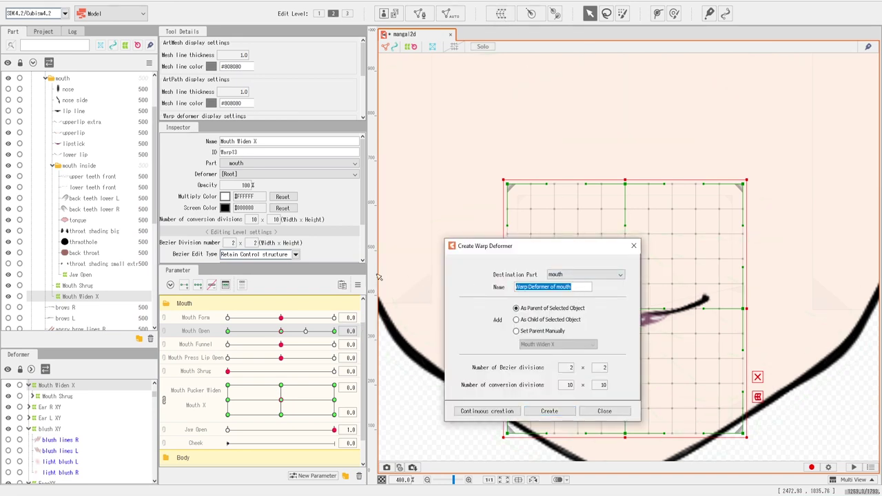
pyautogui.write('Outer Mouth')
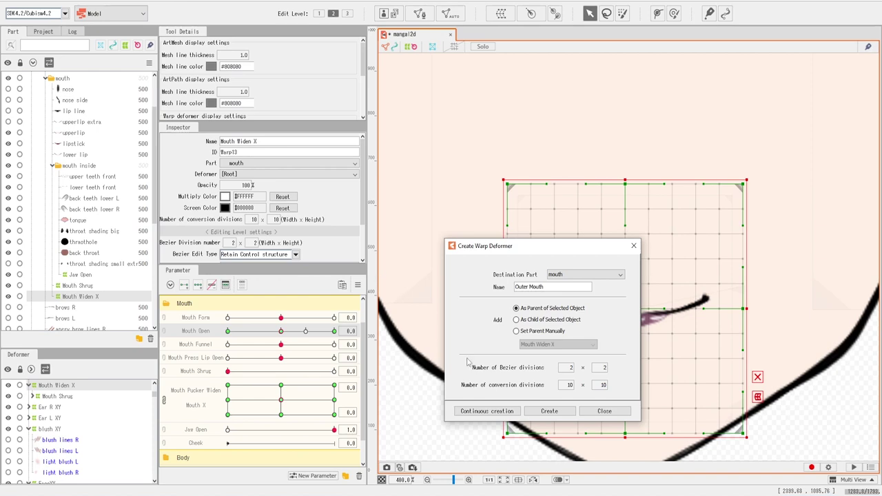
pyautogui.click(545, 414)
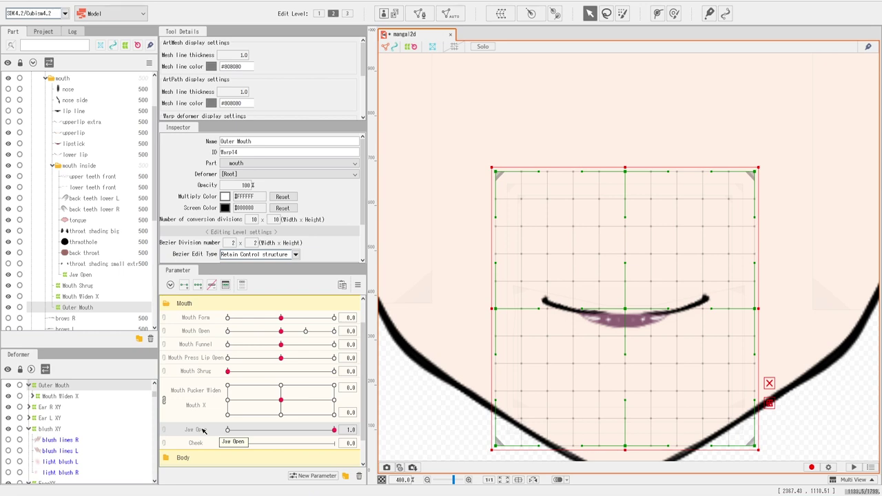
# Step: Give the Outer Mouth deformer three keyforms on Mouth Open and two on Jaw Open
pyautogui.click(207, 333)
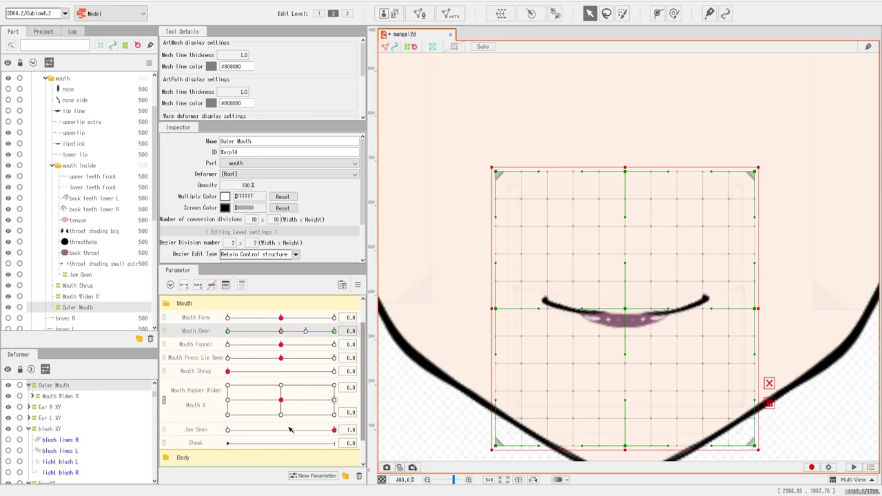
pyautogui.click(199, 431)
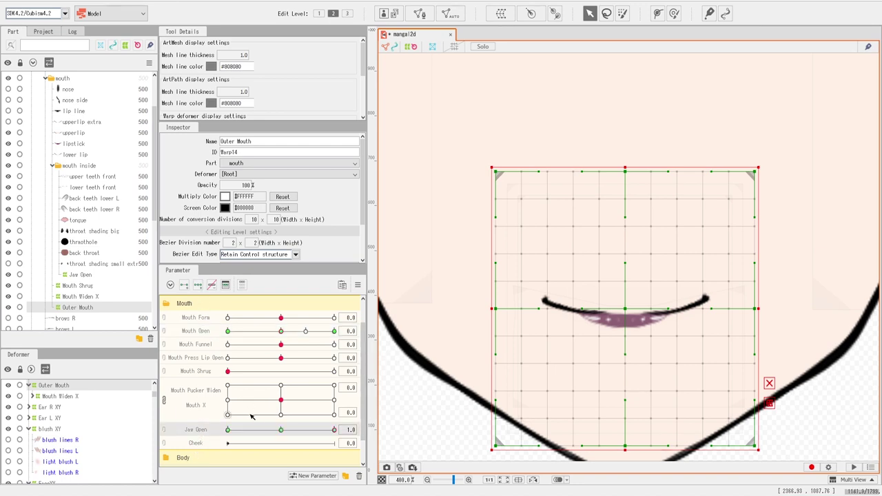
pyautogui.click(213, 285)
# Step: Shift the whole Outer Mouth deformer straight down at Jaw Open 1 and preview the movement
pyautogui.moveTo(335, 430); pyautogui.dragTo(186, 432)
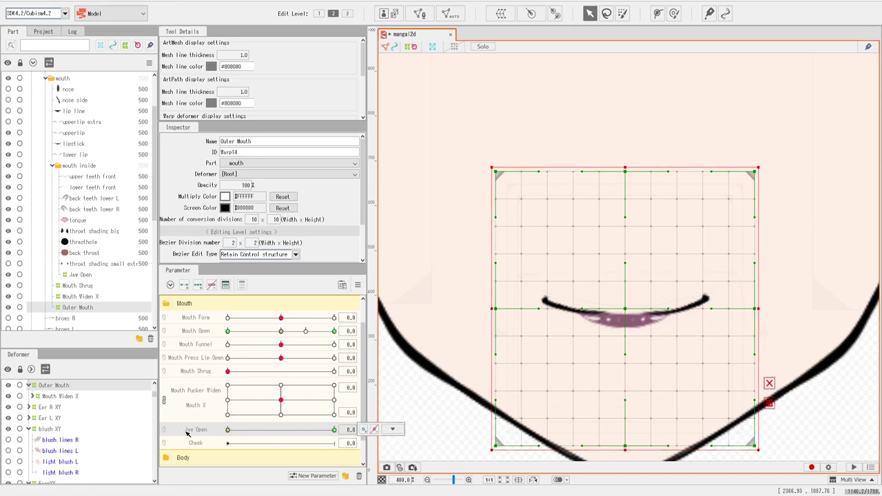
pyautogui.click(392, 429)
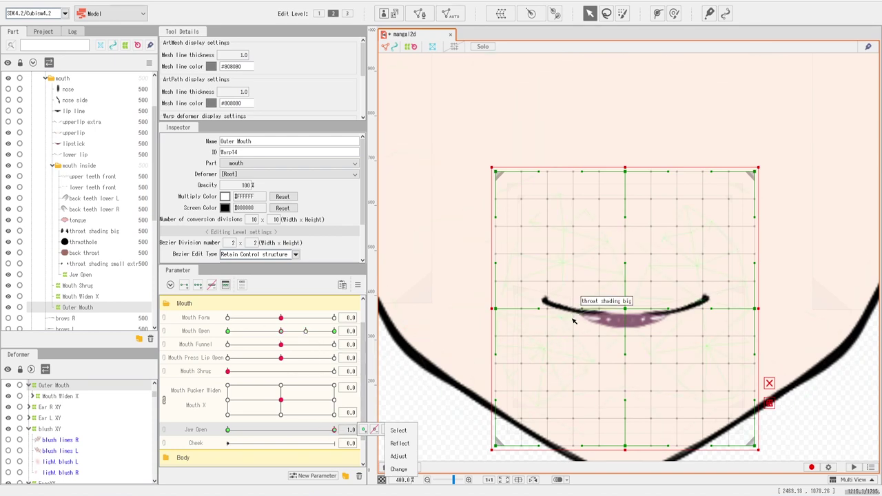
pyautogui.moveTo(628, 311); pyautogui.dragTo(626, 335)
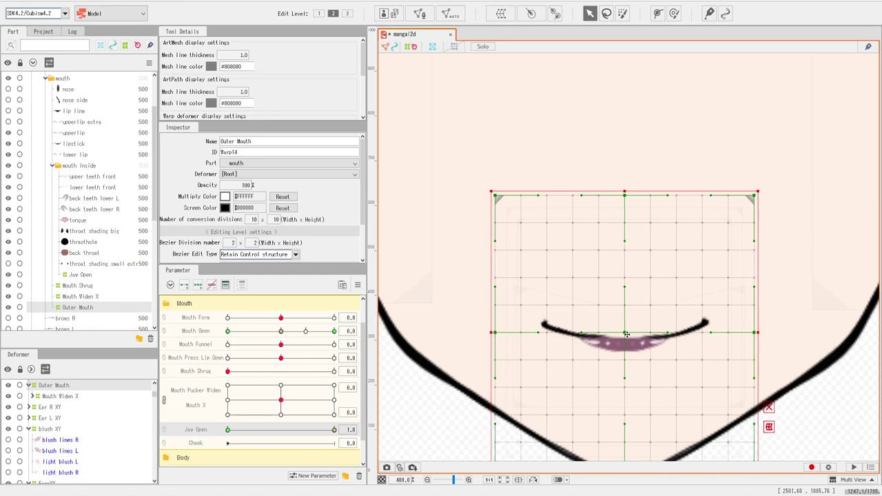
pyautogui.moveTo(334, 430)
pyautogui.mouseDown()
pyautogui.moveTo(202, 432)
pyautogui.moveTo(322, 432)
pyautogui.mouseUp()
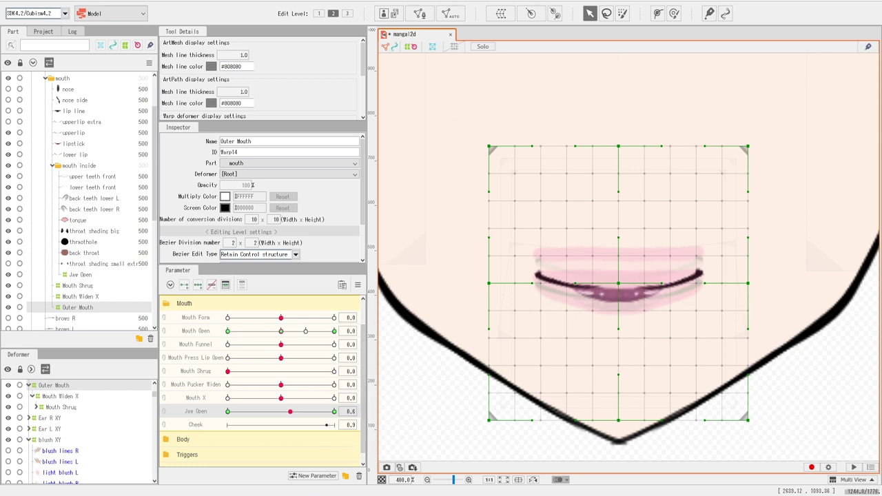
# Step: Key the face mesh with two keyforms on Jaw Open and set the parameter to 1
pyautogui.scroll(-4, 92, 296)
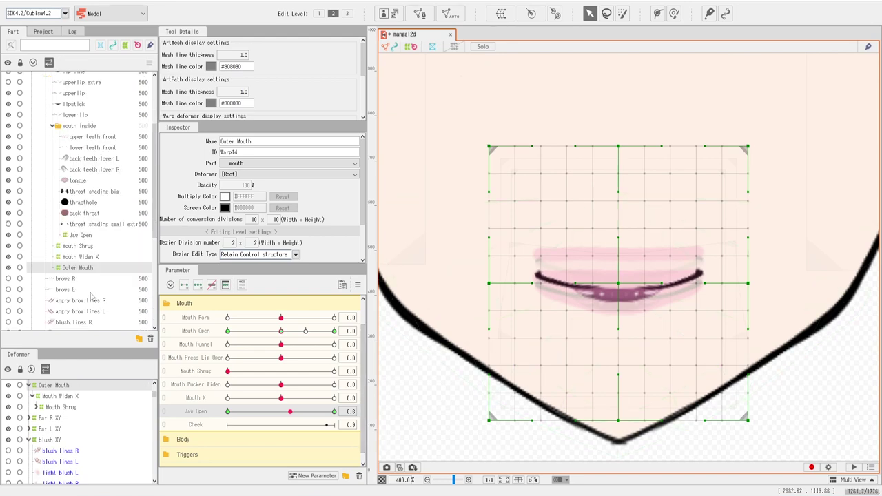
pyautogui.click(63, 284)
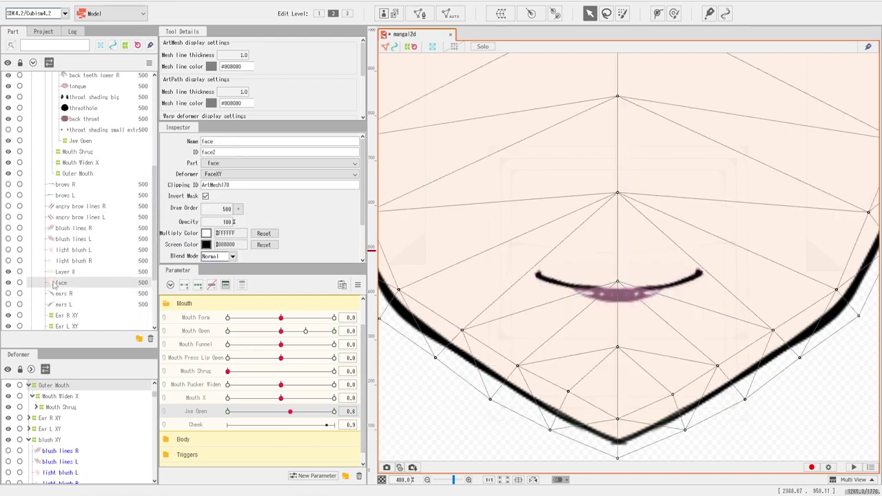
pyautogui.scroll(-1, 645, 382)
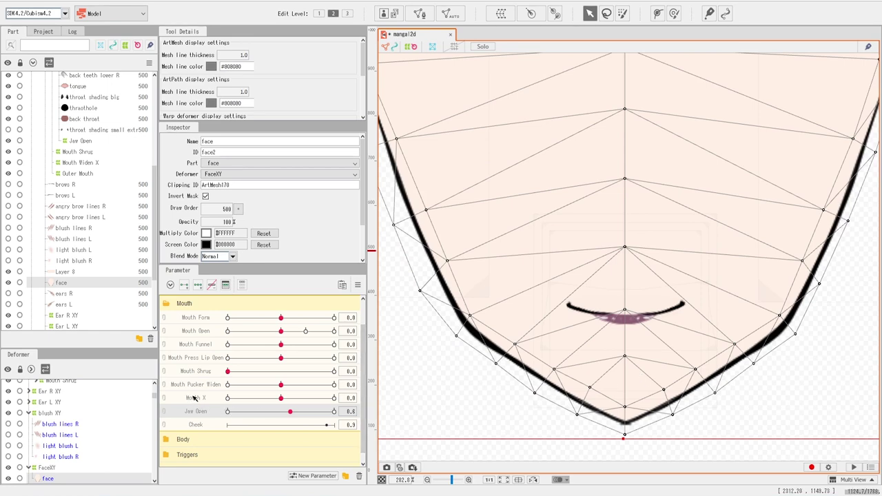
pyautogui.click(196, 286)
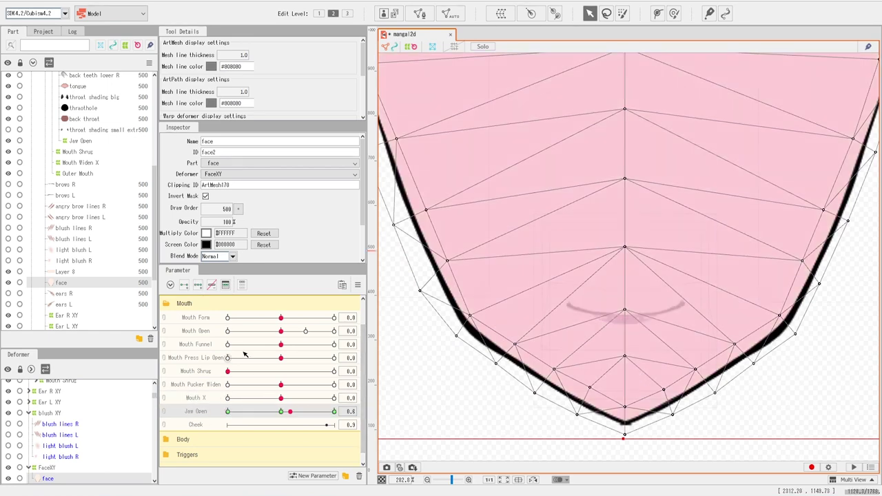
pyautogui.click(213, 286)
pyautogui.click(184, 287)
pyautogui.moveTo(283, 415); pyautogui.dragTo(402, 415)
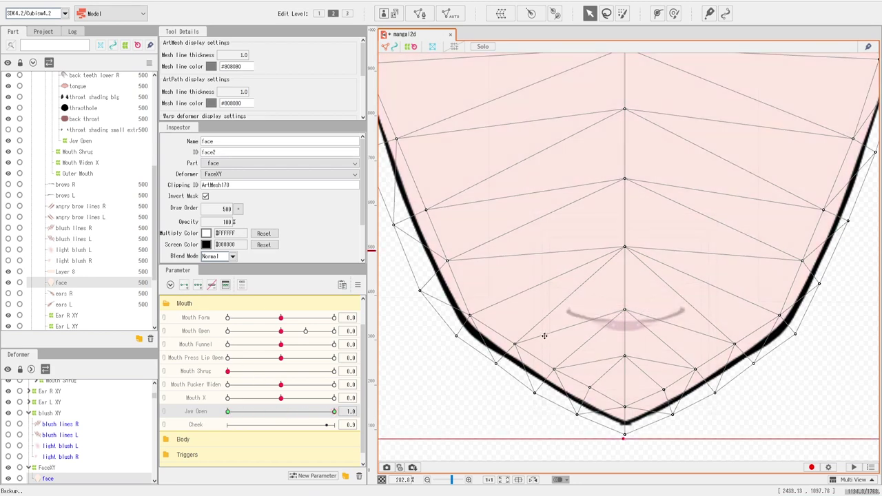
# Step: Lay a deform path along the jawline of the face mesh, around the chin, and reduce its width
pyautogui.click(776, 336)
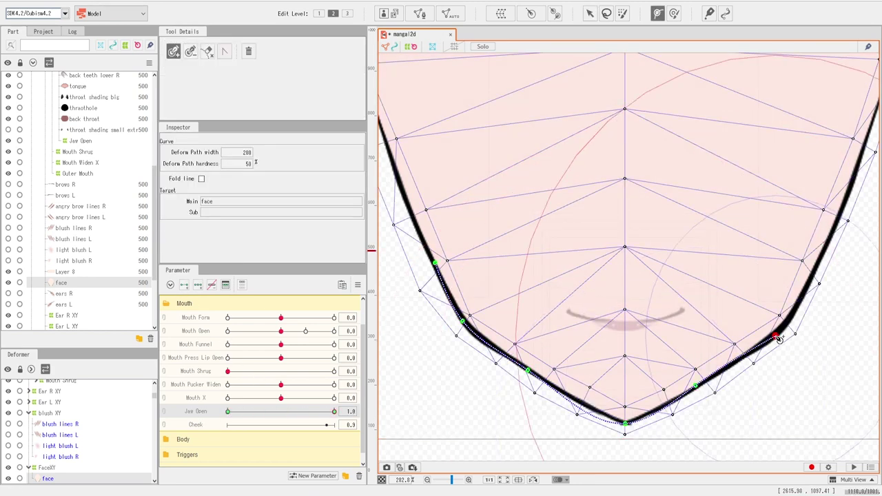
pyautogui.click(818, 262)
pyautogui.moveTo(818, 261); pyautogui.dragTo(510, 253)
pyautogui.press('Escape')
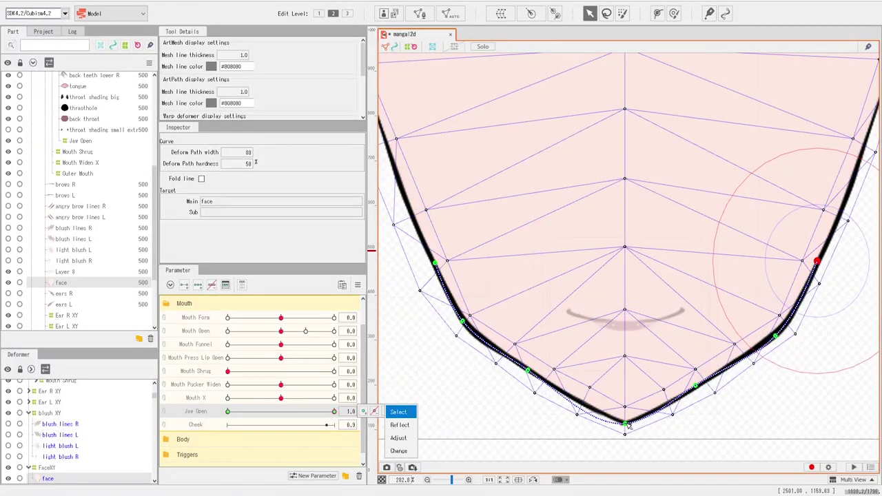
# Step: Lower the chin and push both sides of the jawline down and outward along the deform path at Jaw Open 1
pyautogui.moveTo(626, 424); pyautogui.dragTo(628, 434)
pyautogui.moveTo(696, 387); pyautogui.dragTo(702, 395)
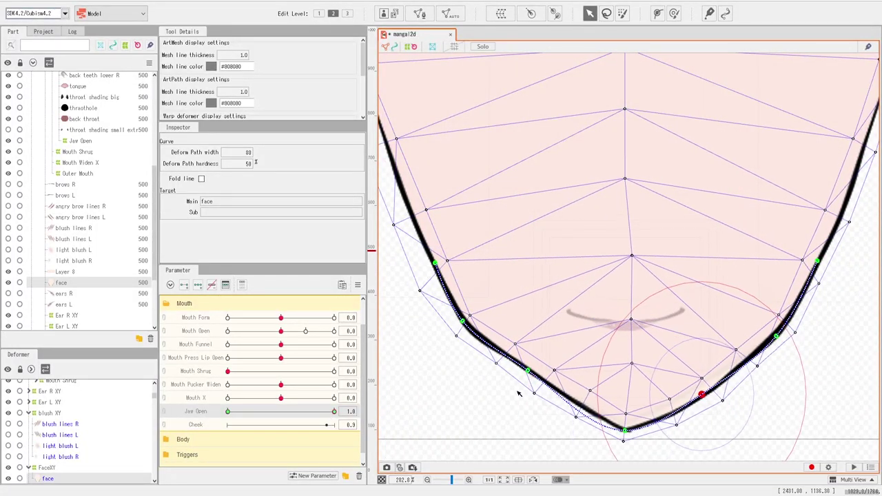
pyautogui.moveTo(528, 370); pyautogui.dragTo(523, 378)
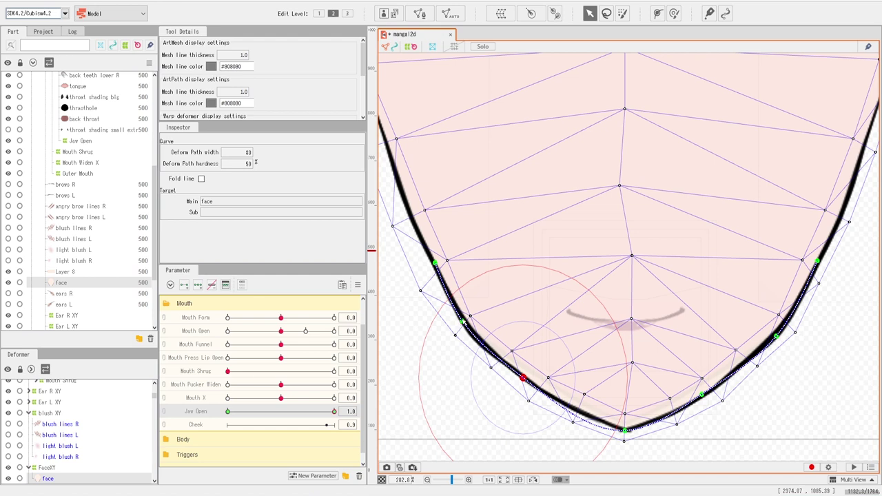
pyautogui.moveTo(463, 322); pyautogui.dragTo(463, 328)
pyautogui.moveTo(783, 337); pyautogui.dragTo(784, 340)
pyautogui.click(703, 395)
pyautogui.moveTo(707, 398); pyautogui.dragTo(708, 398)
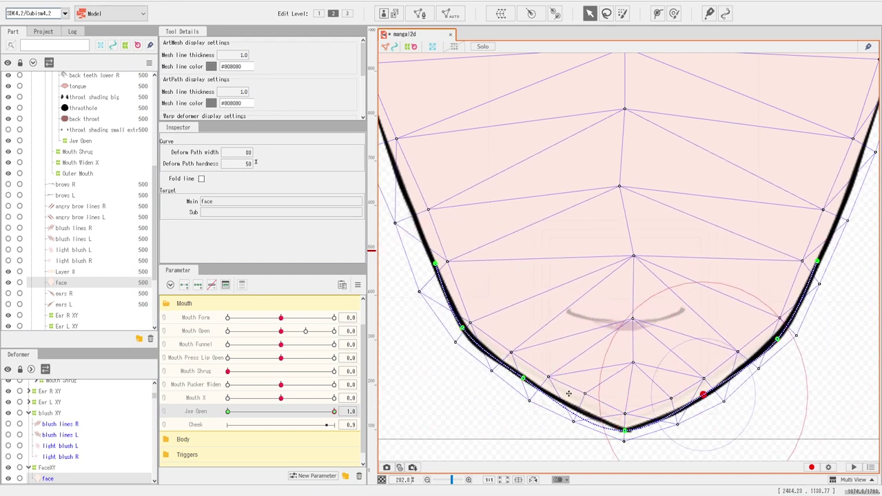
pyautogui.moveTo(524, 378); pyautogui.dragTo(522, 380)
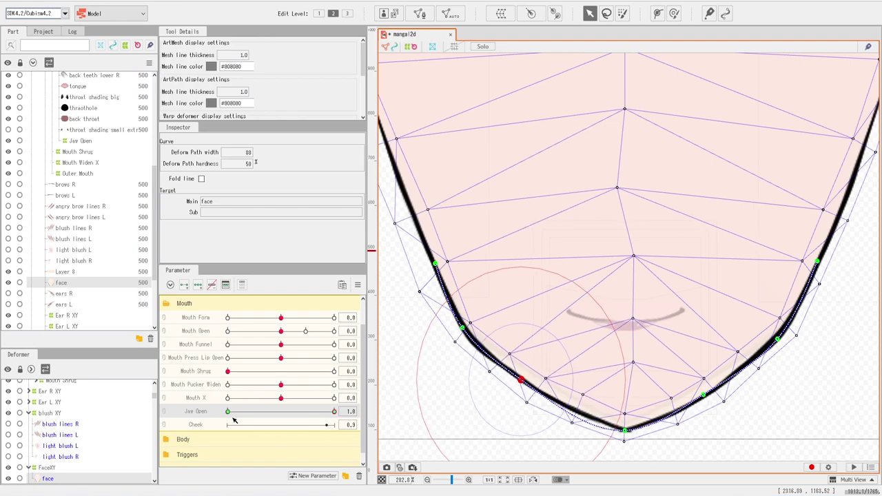
# Step: Preview the face and mouth while varying Jaw Open, Mouth Pucker Widen and Mouth X
pyautogui.click(228, 412)
pyautogui.moveTo(334, 412); pyautogui.dragTo(322, 431)
pyautogui.moveTo(258, 434); pyautogui.dragTo(400, 439)
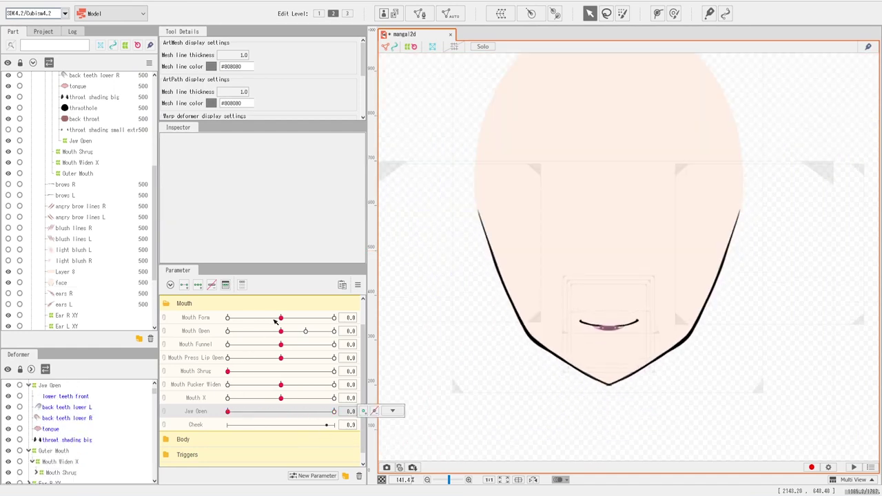
pyautogui.moveTo(262, 385); pyautogui.dragTo(218, 394)
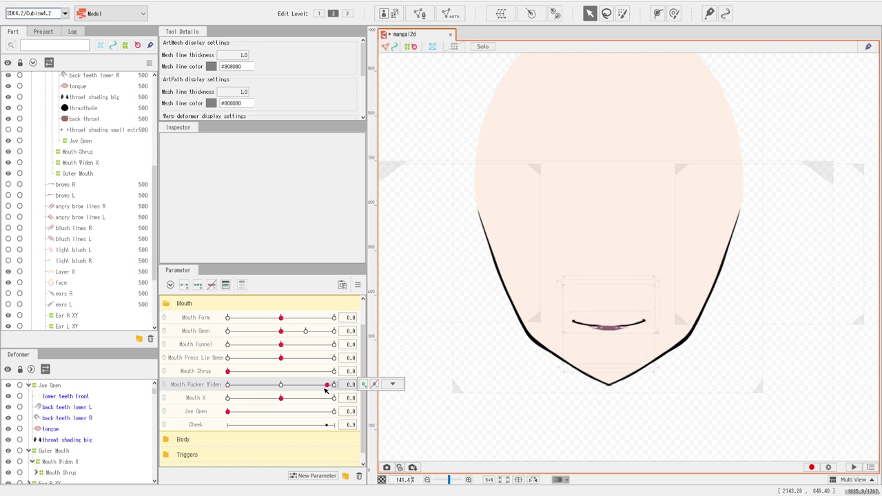
pyautogui.moveTo(280, 397); pyautogui.dragTo(335, 375)
pyautogui.click(392, 371)
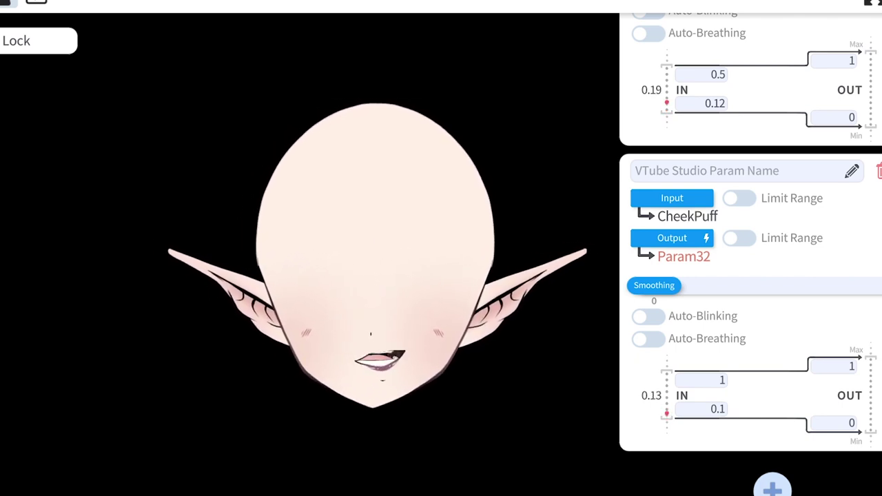
# Step: Look through the model's parameter mappings in VTube Studio and switch to VBridger
pyautogui.moveTo(330, 495)
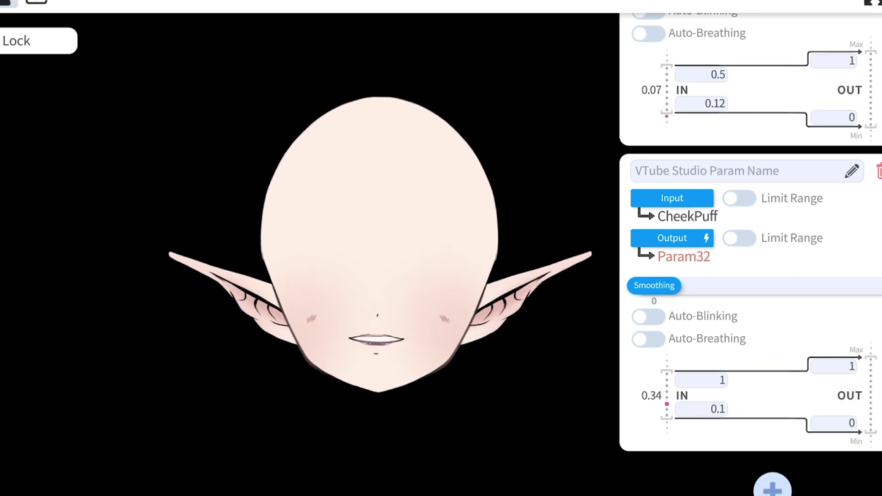
pyautogui.scroll(5, 825, 243)
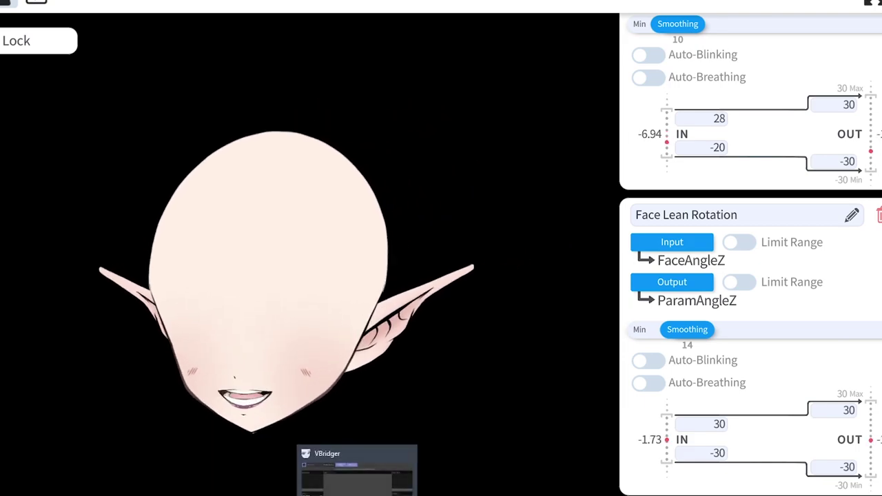
pyautogui.click(357, 494)
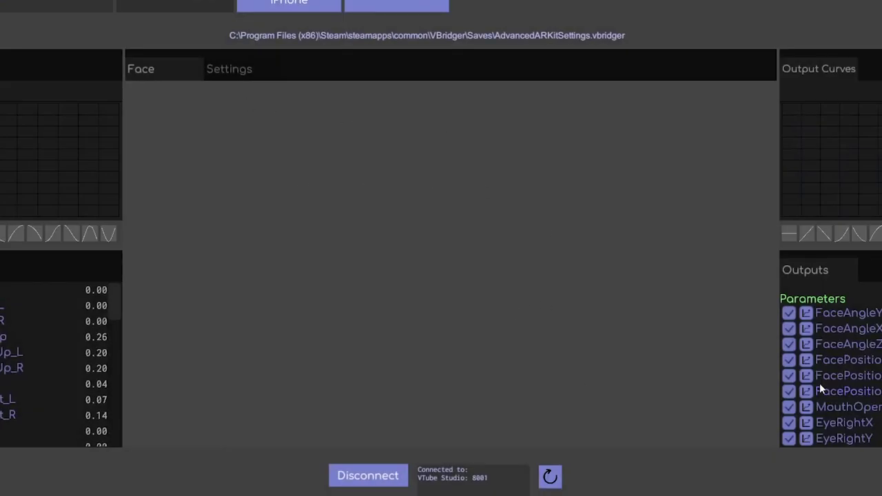